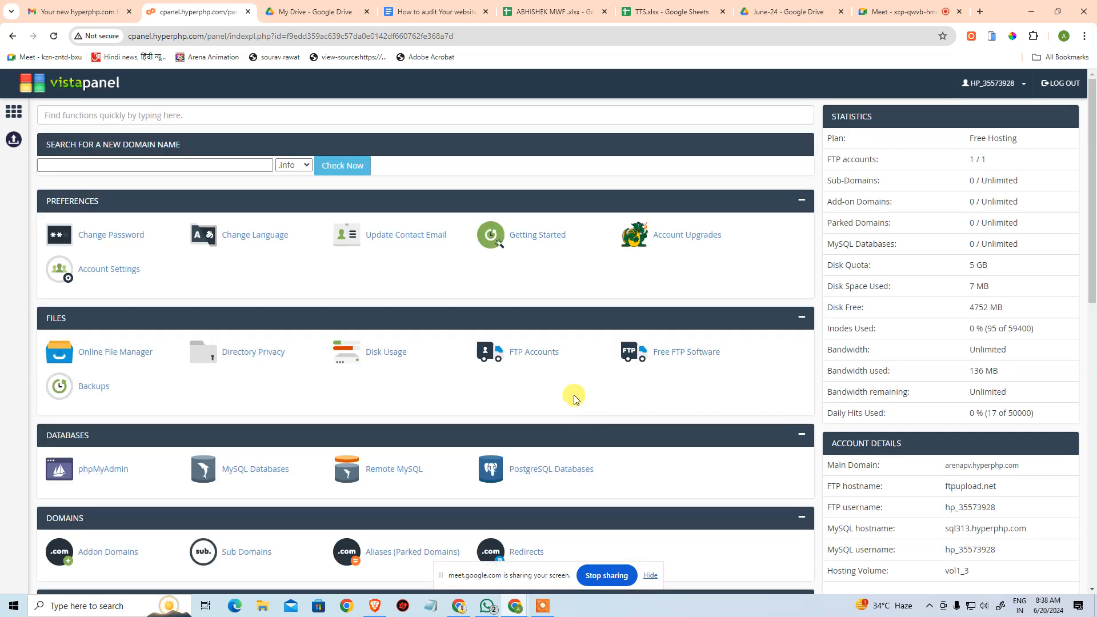
Open the htdocs folder in the Online File Manager and open index.html for editing.
{"action": "left_click", "coordinate": [124, 362]}
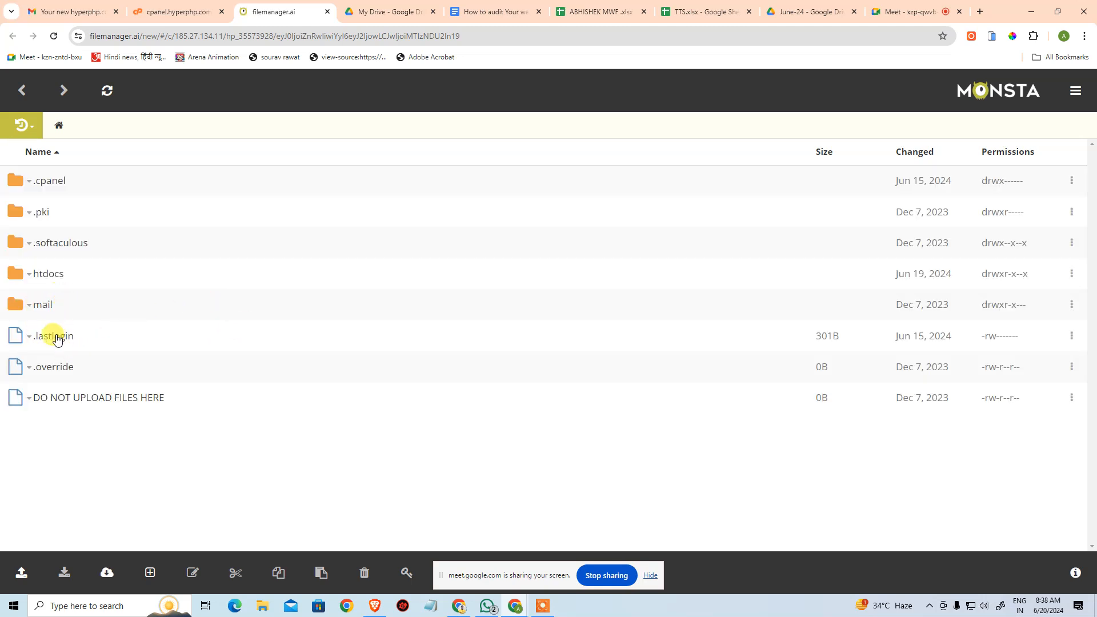
{"action": "left_click", "coordinate": [47, 279]}
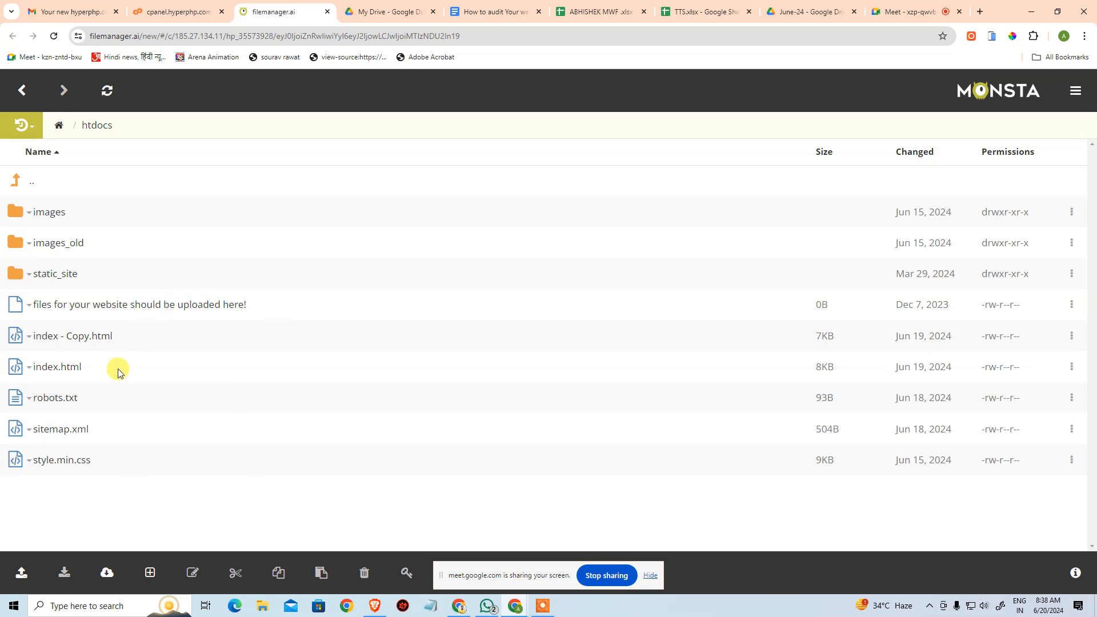
{"action": "left_click", "coordinate": [32, 370]}
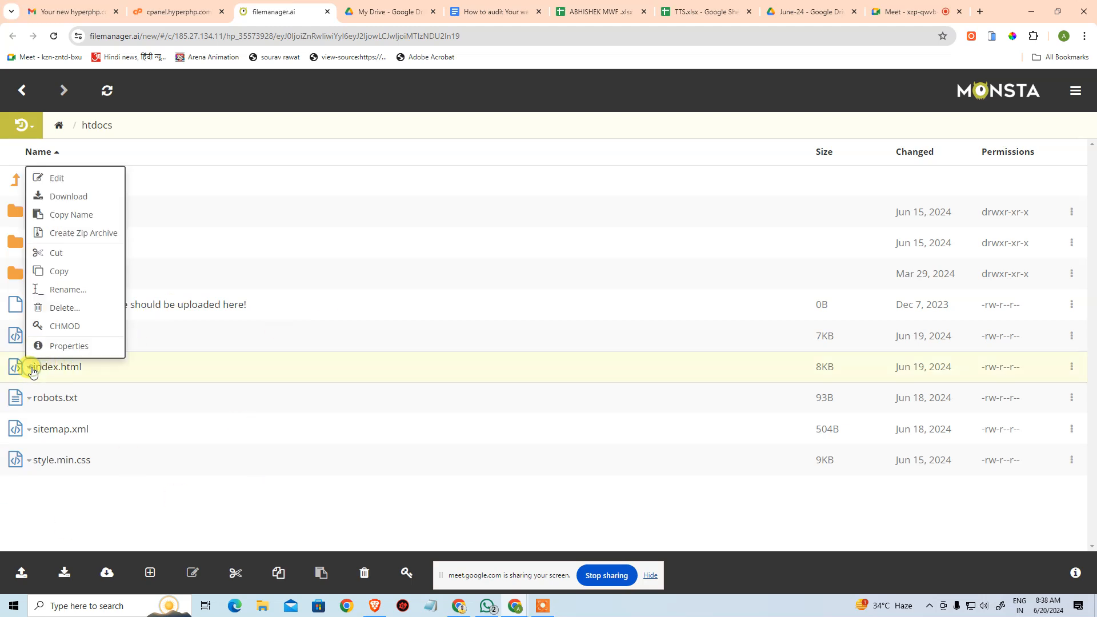
{"action": "left_click", "coordinate": [43, 178]}
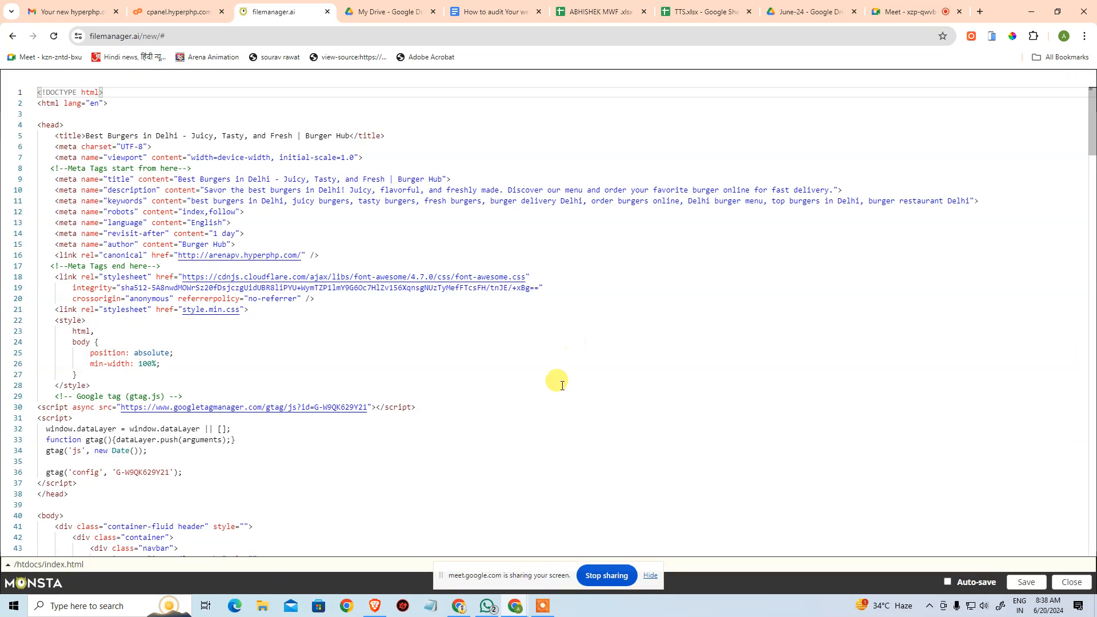
{"action": "left_click", "coordinate": [586, 407]}
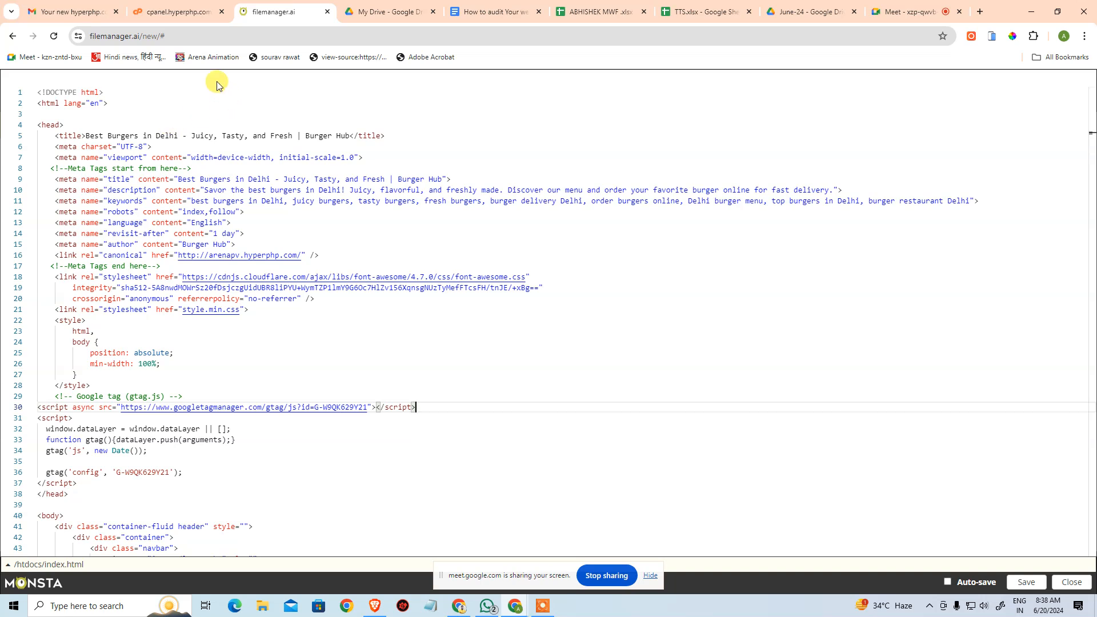
{"action": "left_click", "coordinate": [624, 158]}
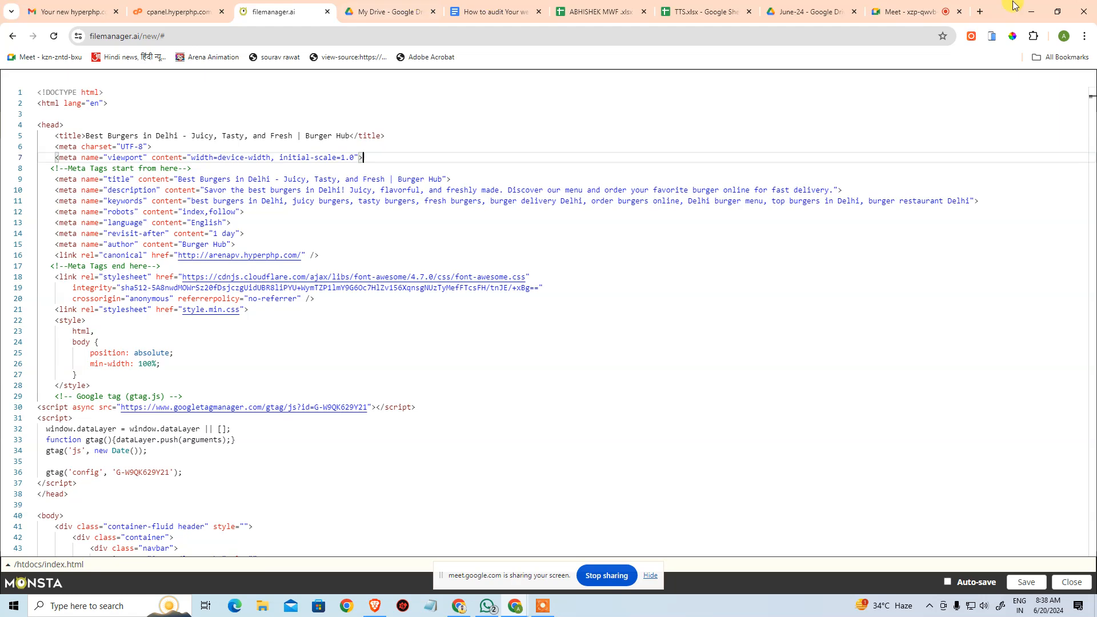
Load the website arenapv.hyperphp.com in a new browser tab.
{"action": "left_click", "coordinate": [981, 12]}
{"action": "type", "text": "ARE"}
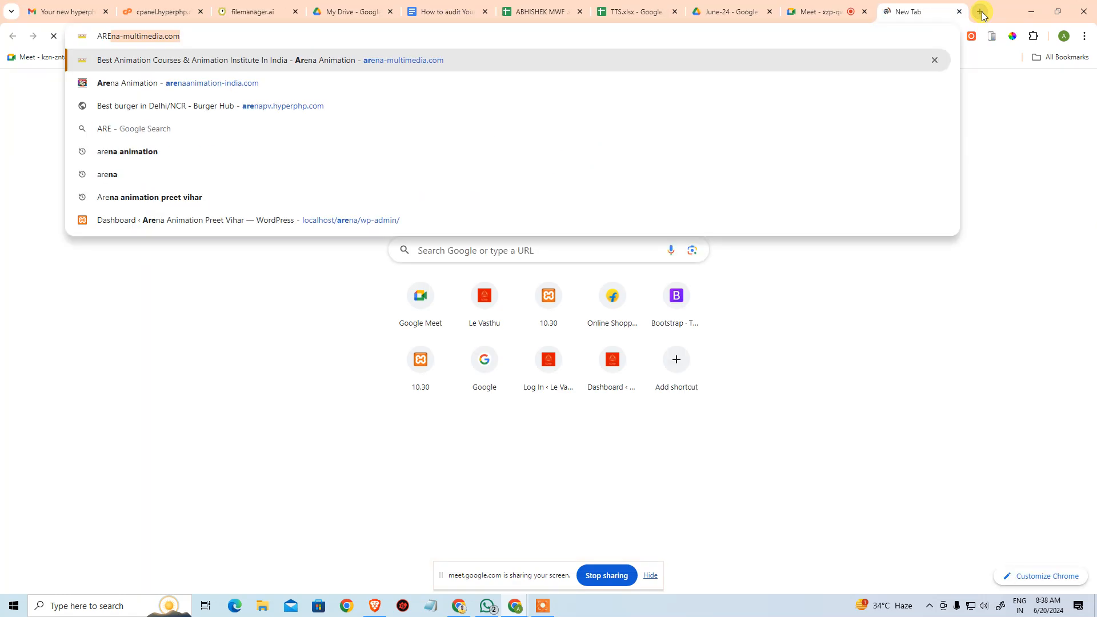
{"action": "type", "text": "NApv."}
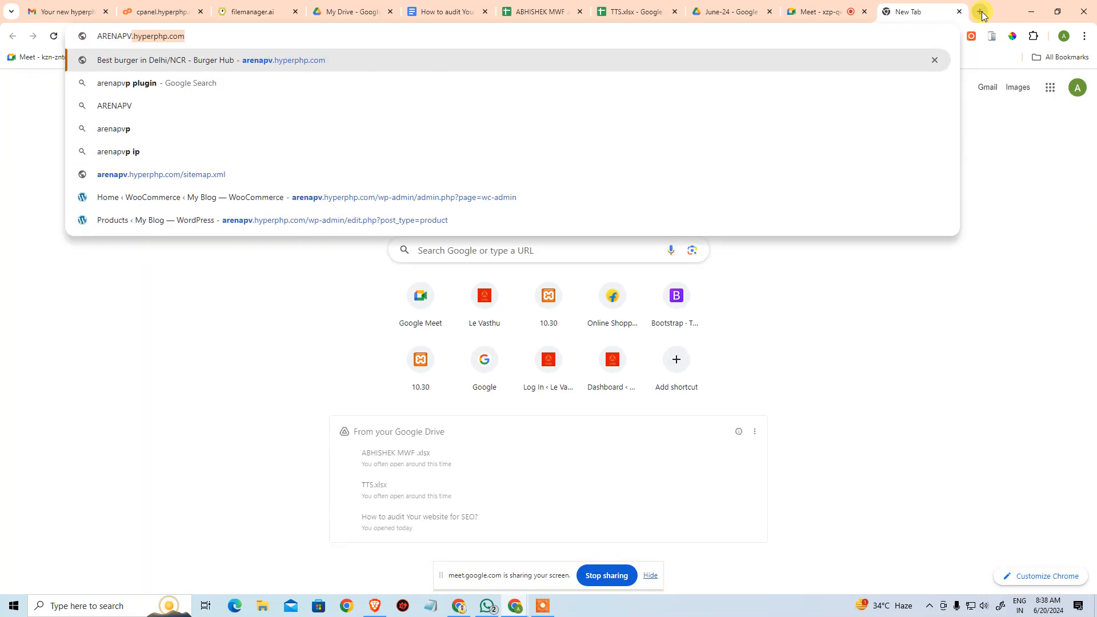
{"action": "key", "text": "Return"}
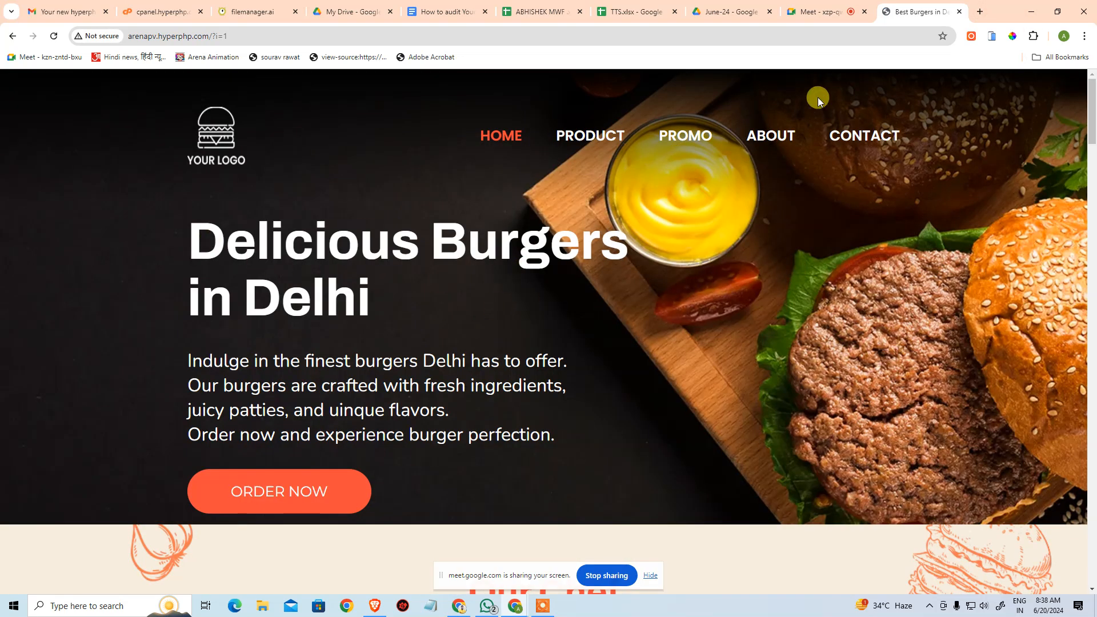
Check the meeting's participant list and mark the first student as P for day 20 in the ABHISHEK MWF attendance sheet.
{"action": "left_click", "coordinate": [844, 7]}
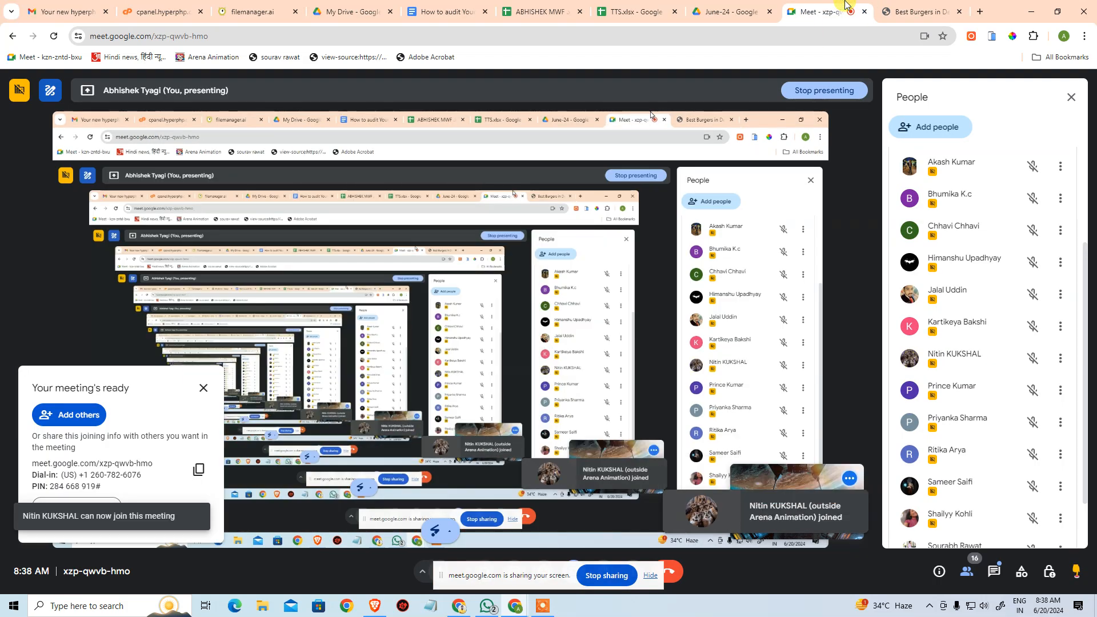
{"action": "left_click", "coordinate": [560, 7]}
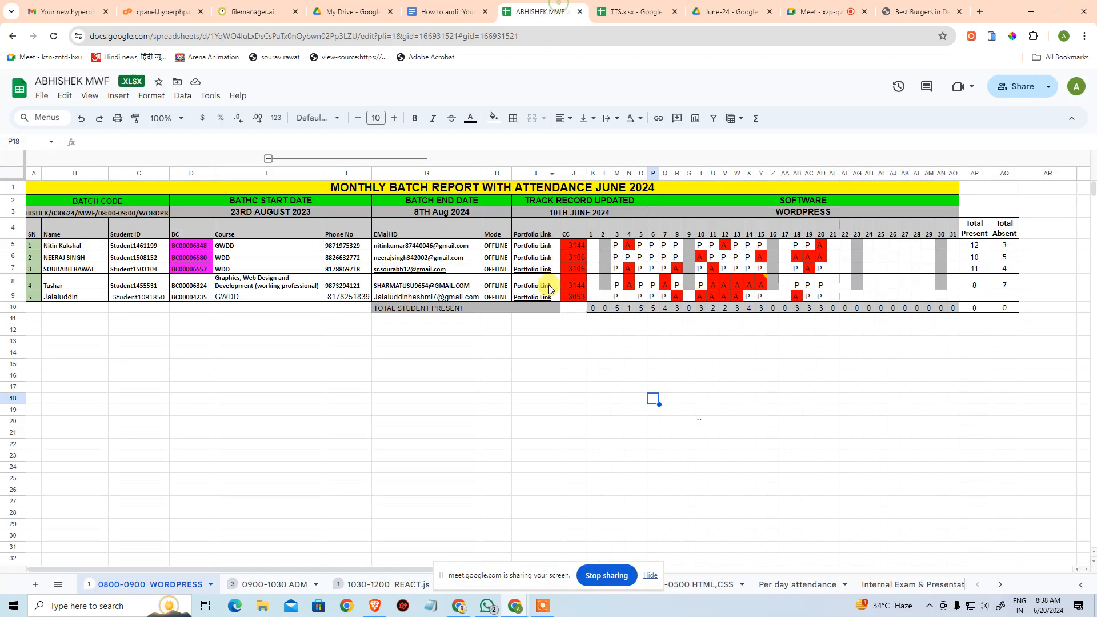
{"action": "left_click", "coordinate": [822, 245]}
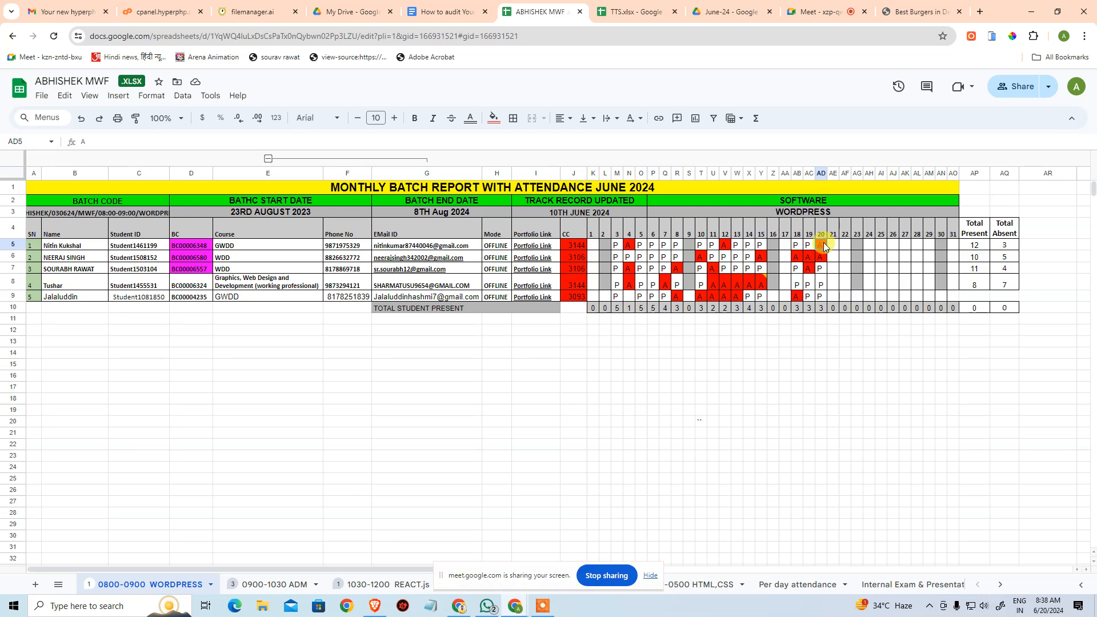
{"action": "type", "text": "P"}
{"action": "key", "text": "Return"}
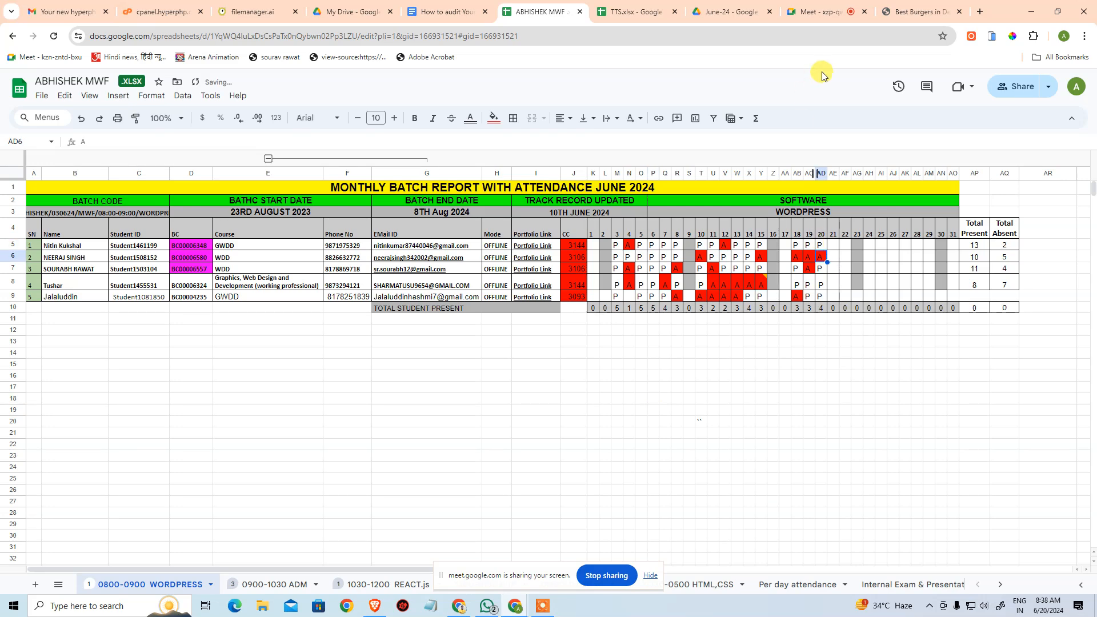
Return to the burger website and review the home page from the hero banner to the Our Chef section.
{"action": "left_click", "coordinate": [907, 9]}
{"action": "scroll", "coordinate": [411, 351], "scroll_direction": "down", "scroll_amount": 1}
{"action": "left_click_drag", "start_coordinate": [163, 304], "coordinate": [593, 338]}
{"action": "left_click", "coordinate": [670, 376]}
{"action": "scroll", "coordinate": [599, 365], "scroll_direction": "down", "scroll_amount": 2}
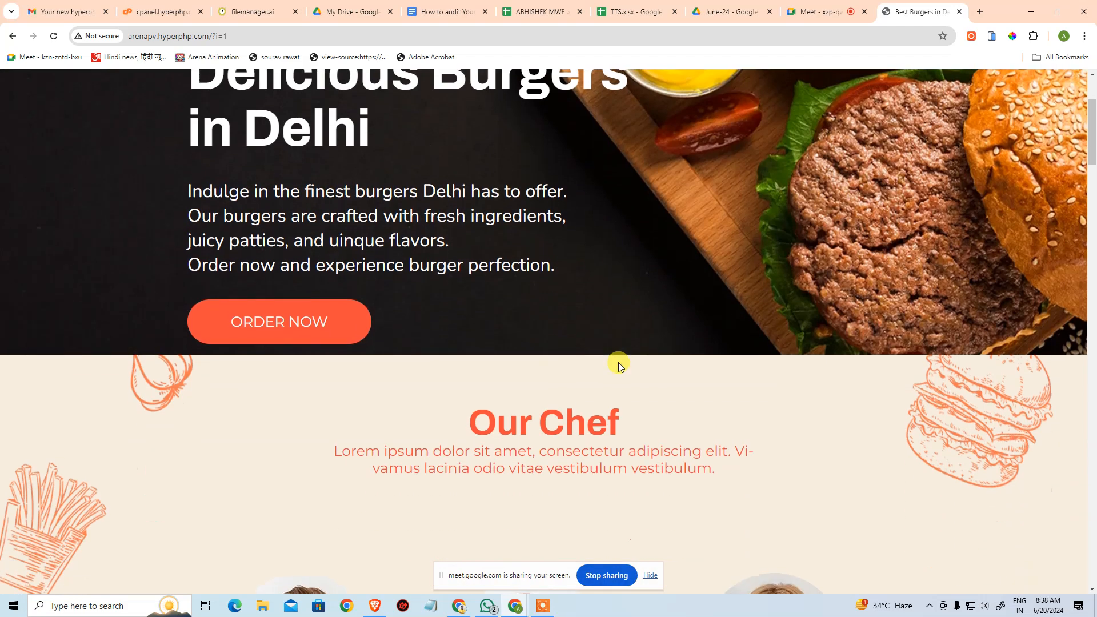
{"action": "scroll", "coordinate": [618, 363], "scroll_direction": "up", "scroll_amount": 3}
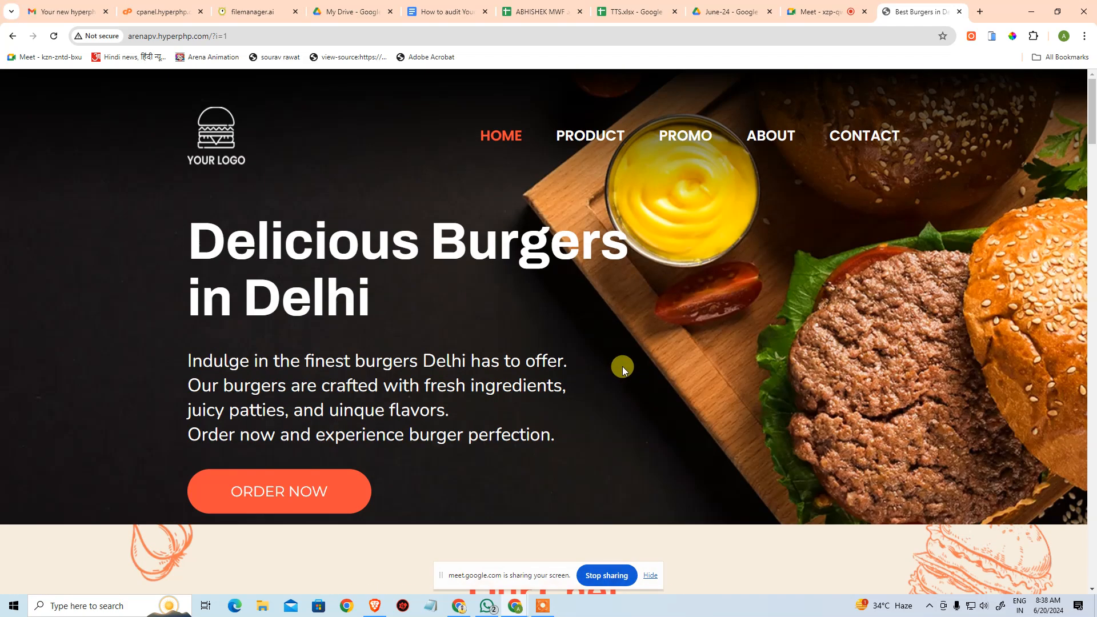
{"action": "scroll", "coordinate": [622, 366], "scroll_direction": "down", "scroll_amount": 5}
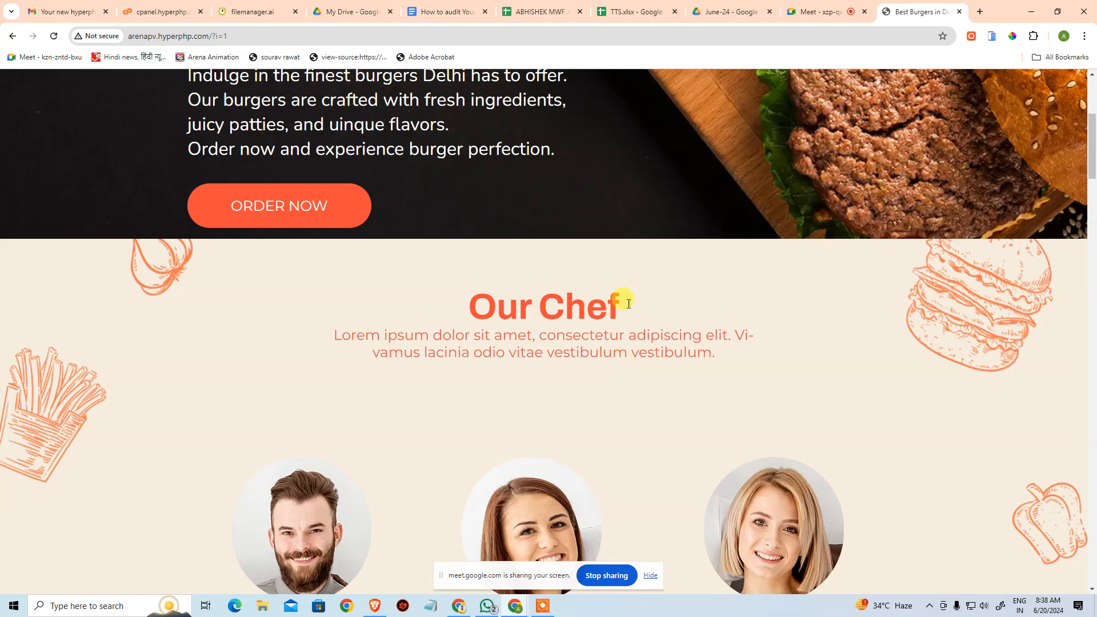
Check the meeting's participants and update the first student's attendance mark for day 20 in the TTS spreadsheet.
{"action": "left_click", "coordinate": [828, 11]}
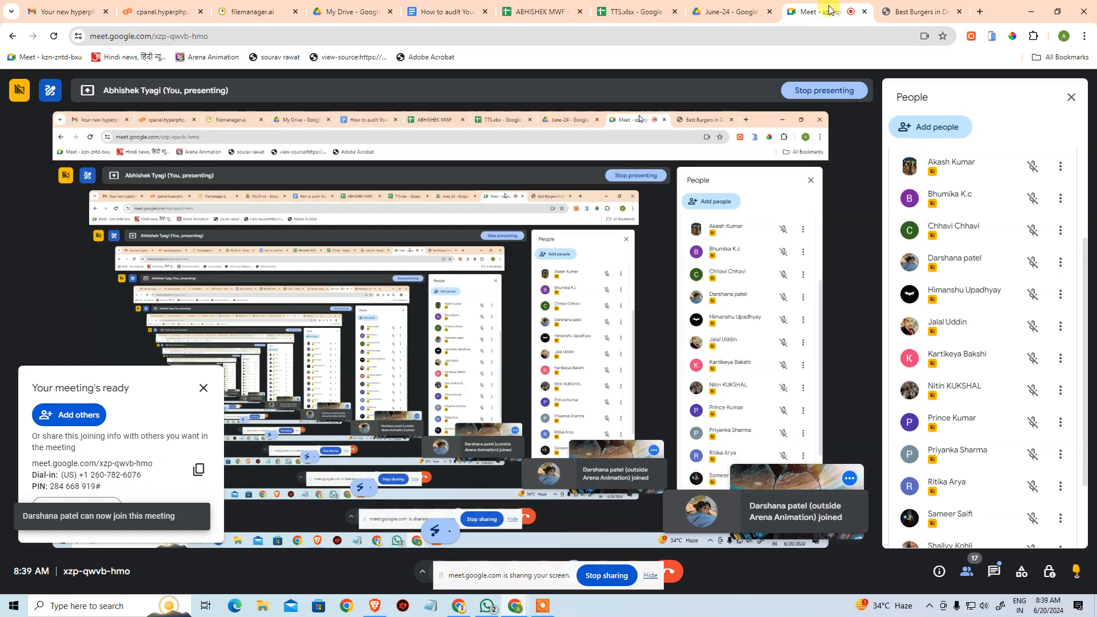
{"action": "left_click", "coordinate": [609, 13]}
{"action": "left_click_drag", "start_coordinate": [73, 249], "coordinate": [855, 239]}
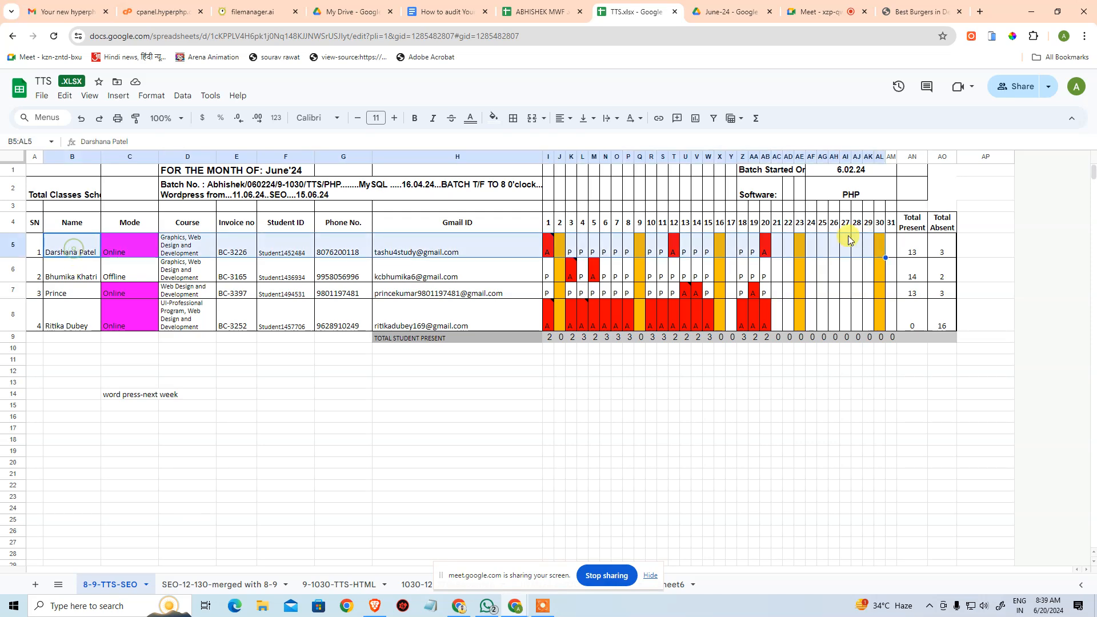
{"action": "left_click", "coordinate": [766, 245]}
{"action": "key", "text": "Delete"}
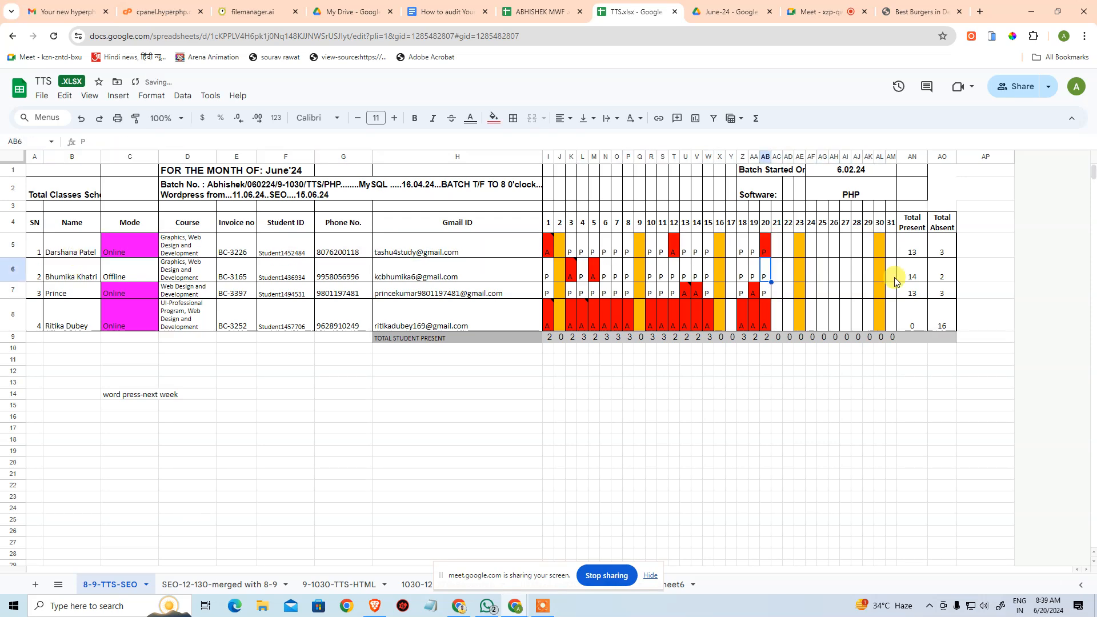
{"action": "left_click", "coordinate": [891, 347]}
Return to the burger website and reload it at arenapv.hyperphp.com without the ?i=1 query string.
{"action": "left_click", "coordinate": [894, 12]}
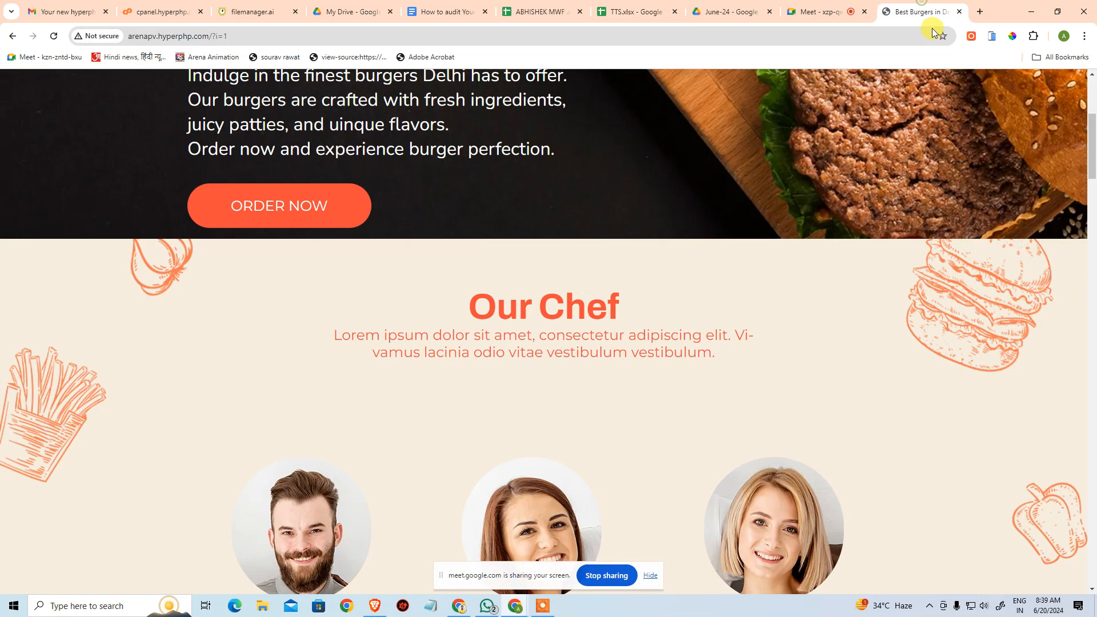
{"action": "scroll", "coordinate": [782, 311], "scroll_direction": "up", "scroll_amount": 5}
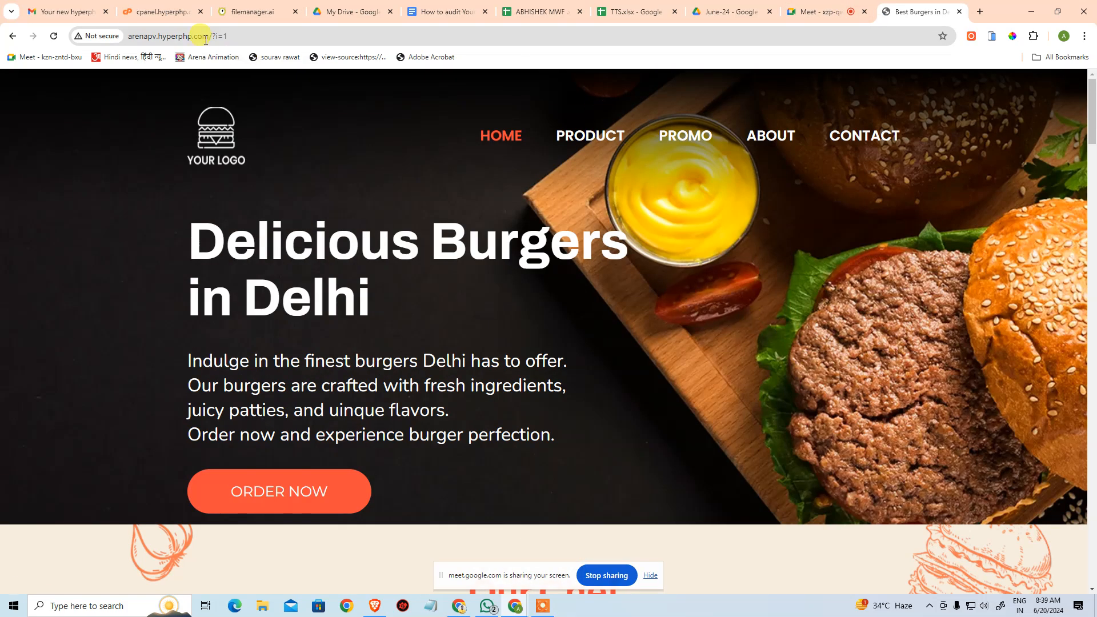
{"action": "left_click_drag", "start_coordinate": [213, 34], "coordinate": [310, 34]}
{"action": "key", "text": "BackSpace"}
{"action": "key", "text": "Return"}
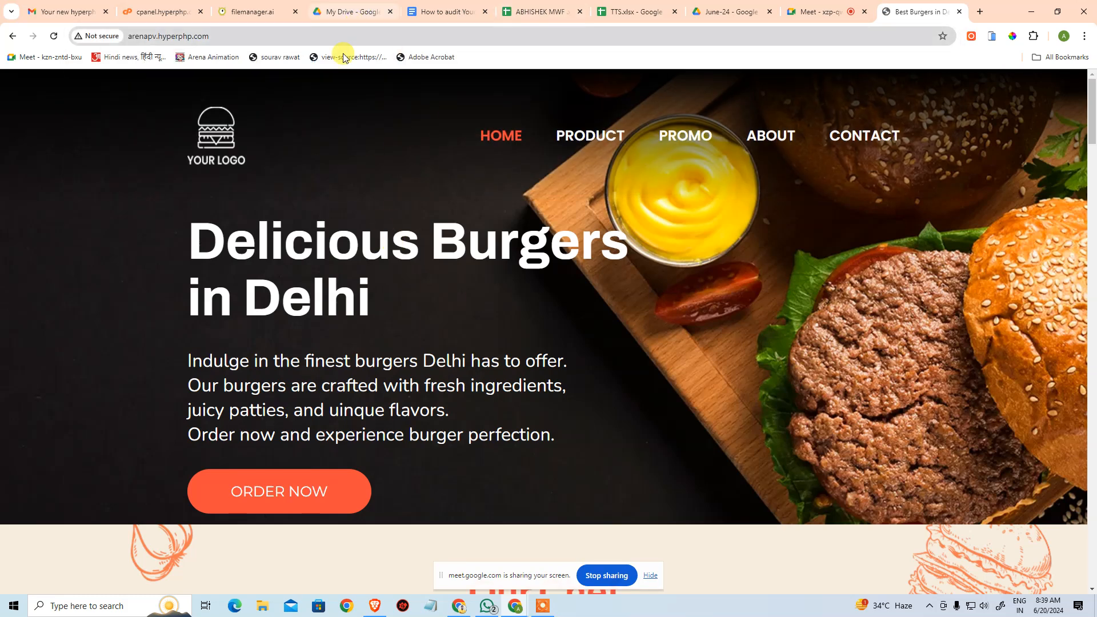
Relaunch the Online File Manager from the hosting control panel.
{"action": "mouse_move", "coordinate": [249, 8]}
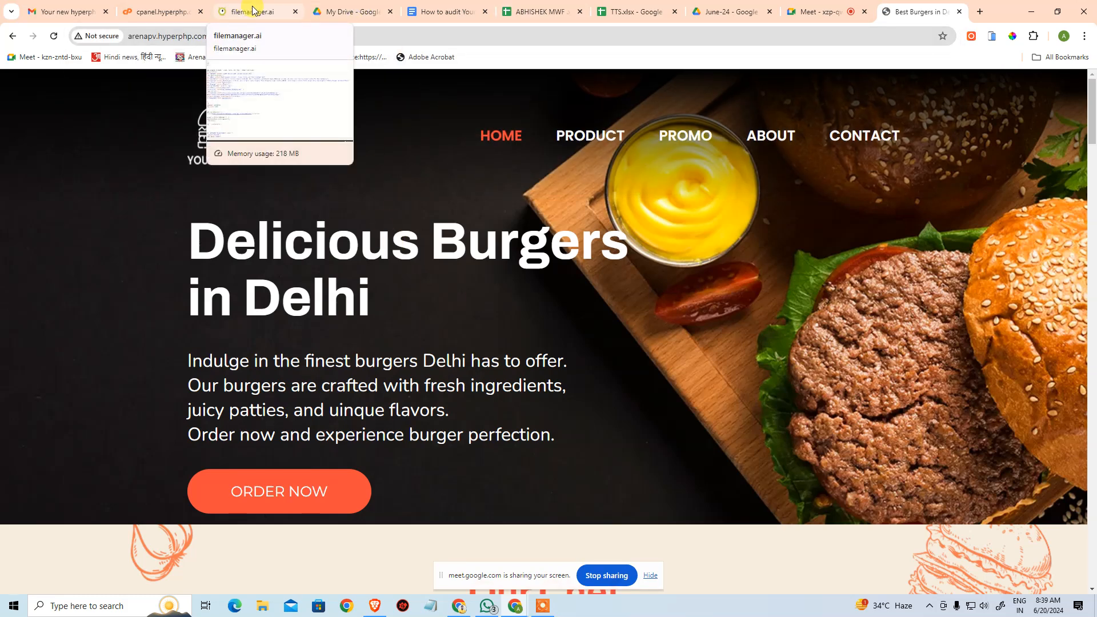
{"action": "left_click", "coordinate": [154, 11]}
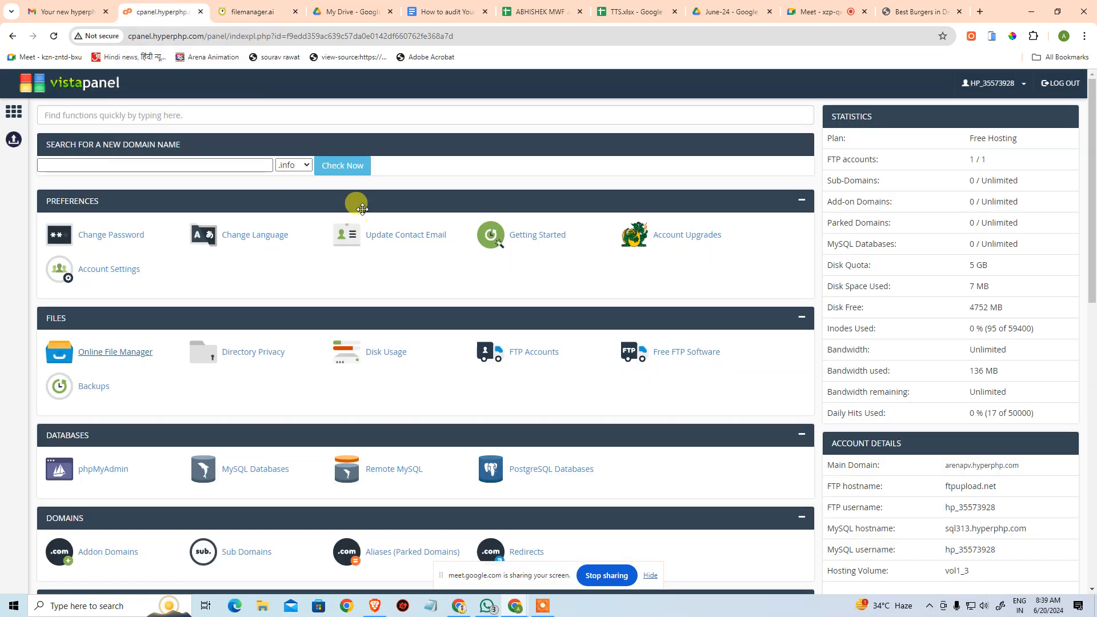
{"action": "mouse_move", "coordinate": [239, 9]}
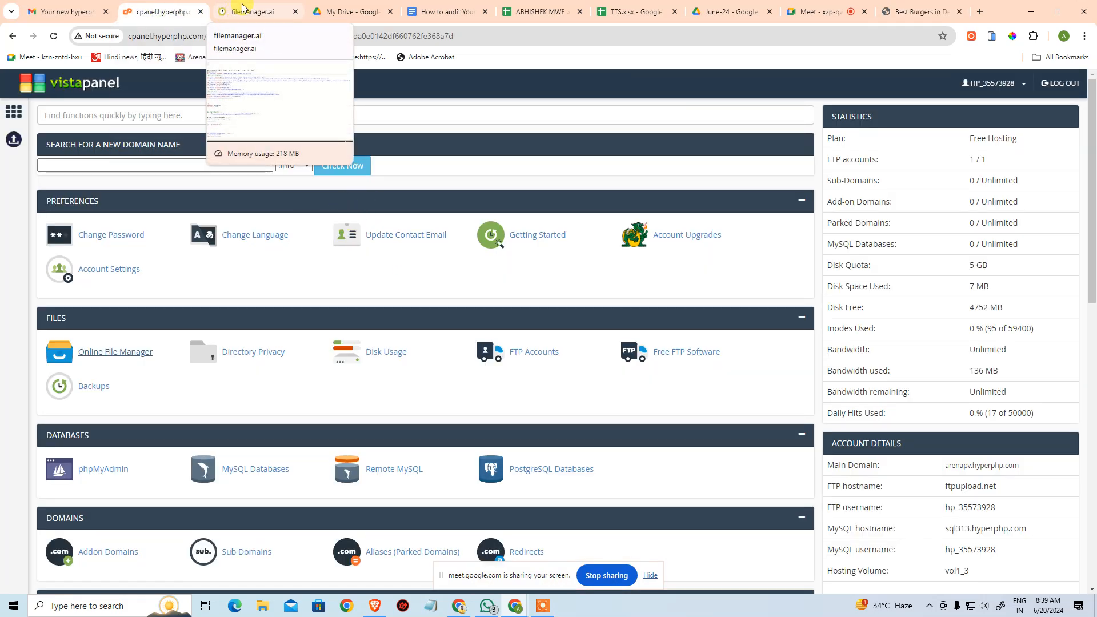
{"action": "left_click", "coordinate": [242, 7]}
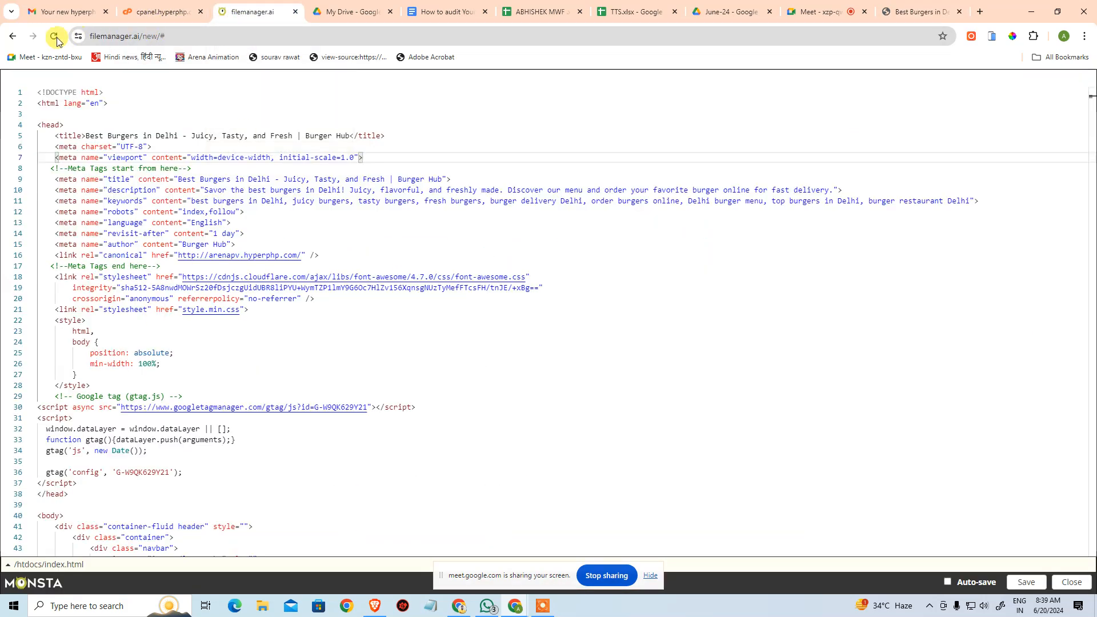
{"action": "left_click", "coordinate": [171, 8]}
{"action": "left_click", "coordinate": [118, 352]}
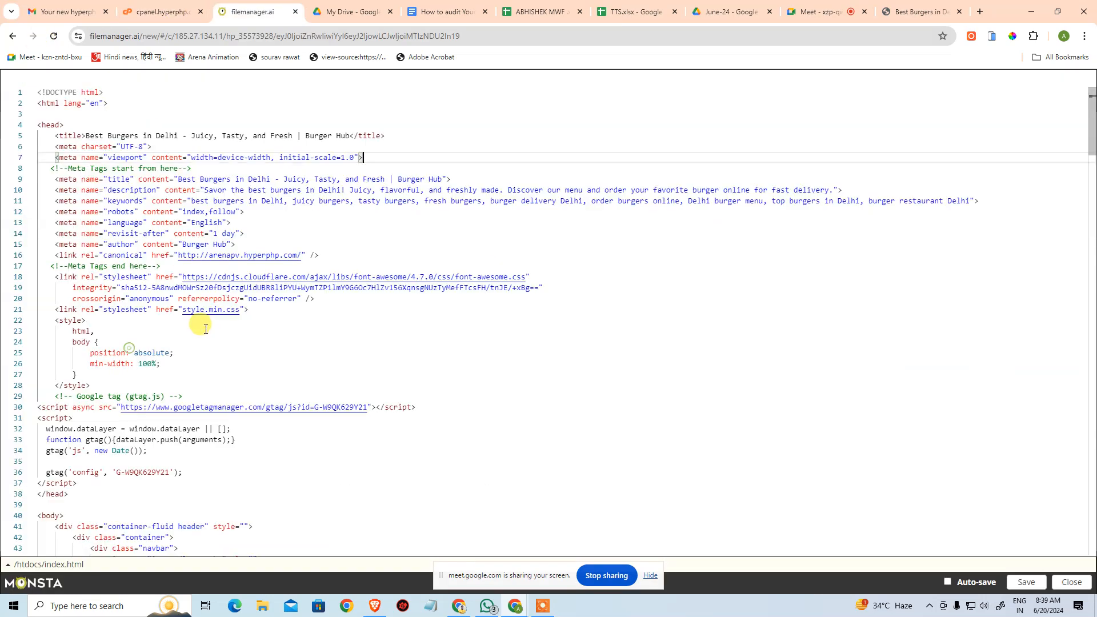
Close the file editor and reopen index.html from the htdocs folder for editing.
{"action": "left_click", "coordinate": [1070, 581]}
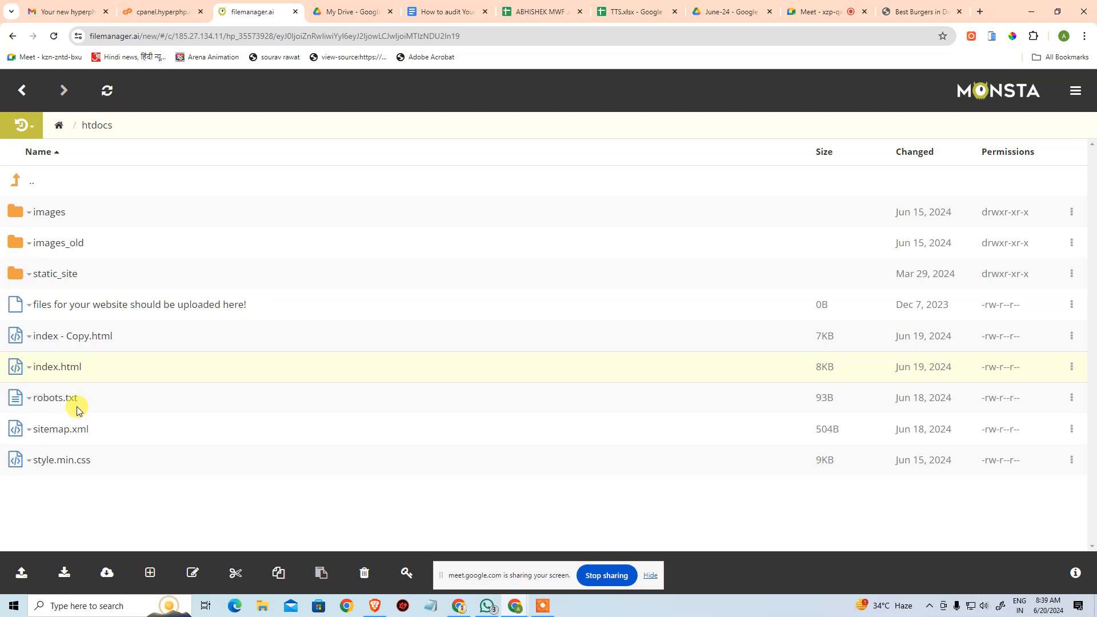
{"action": "left_click", "coordinate": [28, 372]}
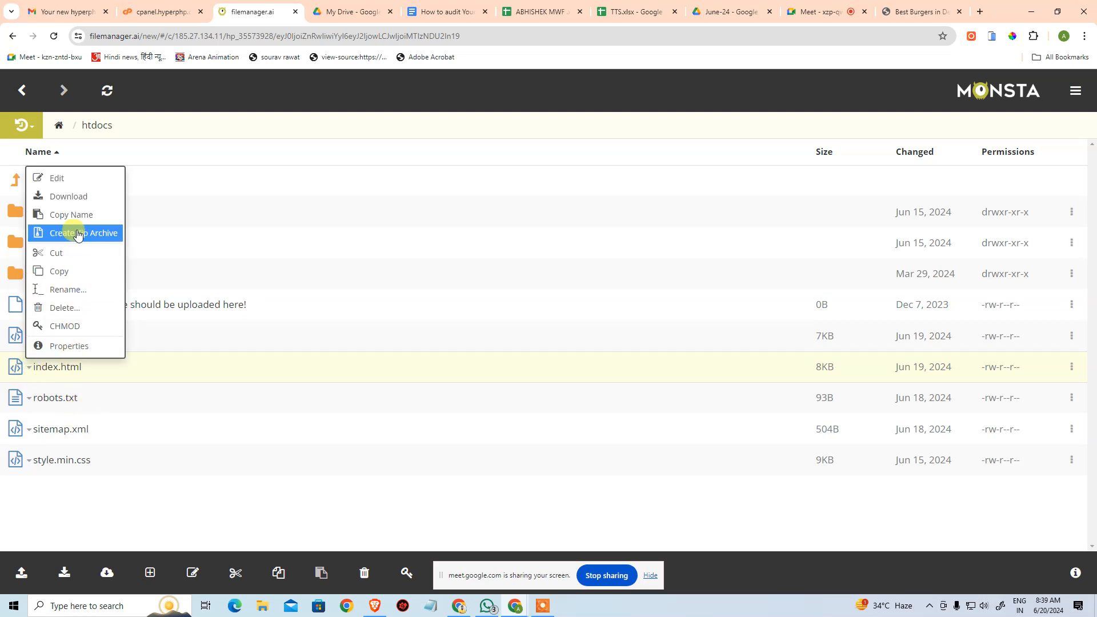
{"action": "left_click", "coordinate": [93, 182]}
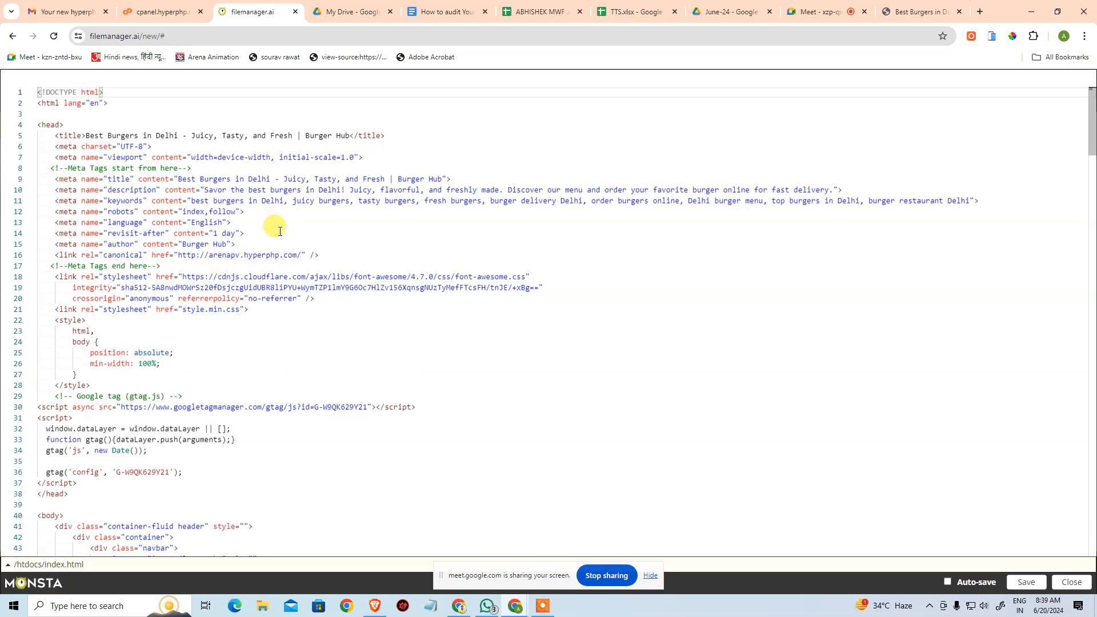
{"action": "left_click", "coordinate": [365, 233]}
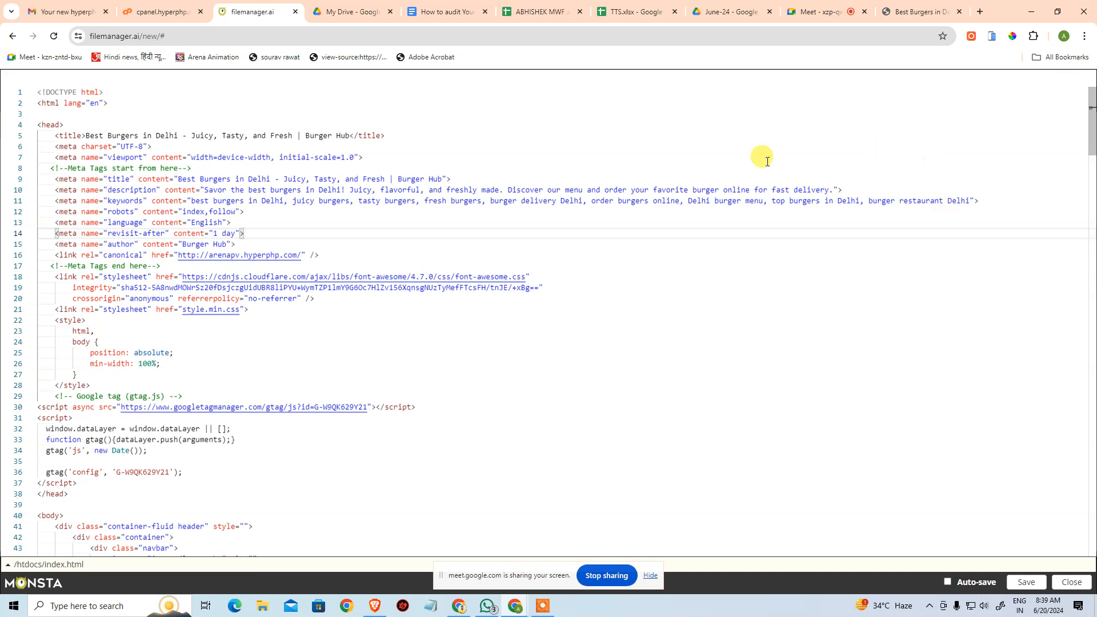
Examine the page title tag and the title and description meta tags in the head of index.html.
{"action": "left_click_drag", "start_coordinate": [178, 179], "coordinate": [326, 179]}
{"action": "left_click_drag", "start_coordinate": [134, 186], "coordinate": [333, 186]}
{"action": "left_click", "coordinate": [365, 218]}
{"action": "left_click_drag", "start_coordinate": [170, 179], "coordinate": [537, 172]}
{"action": "left_click", "coordinate": [537, 173]}
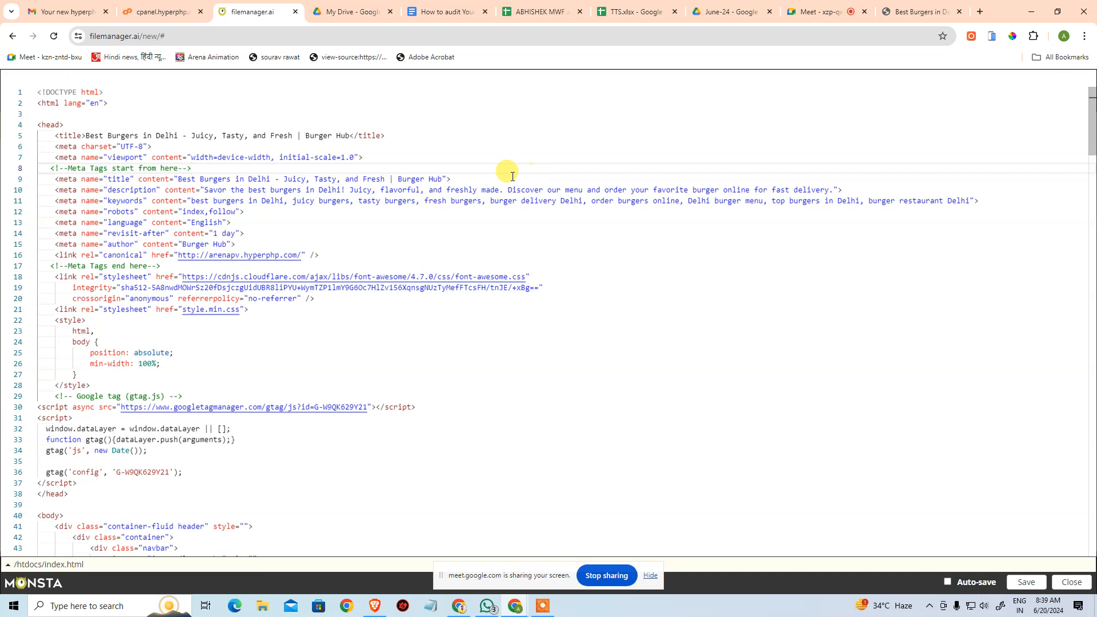
{"action": "double_click", "coordinate": [249, 180]}
{"action": "left_click_drag", "start_coordinate": [282, 182], "coordinate": [662, 190]}
{"action": "left_click_drag", "start_coordinate": [207, 190], "coordinate": [673, 189]}
{"action": "left_click", "coordinate": [622, 241]}
{"action": "left_click_drag", "start_coordinate": [246, 169], "coordinate": [301, 189]}
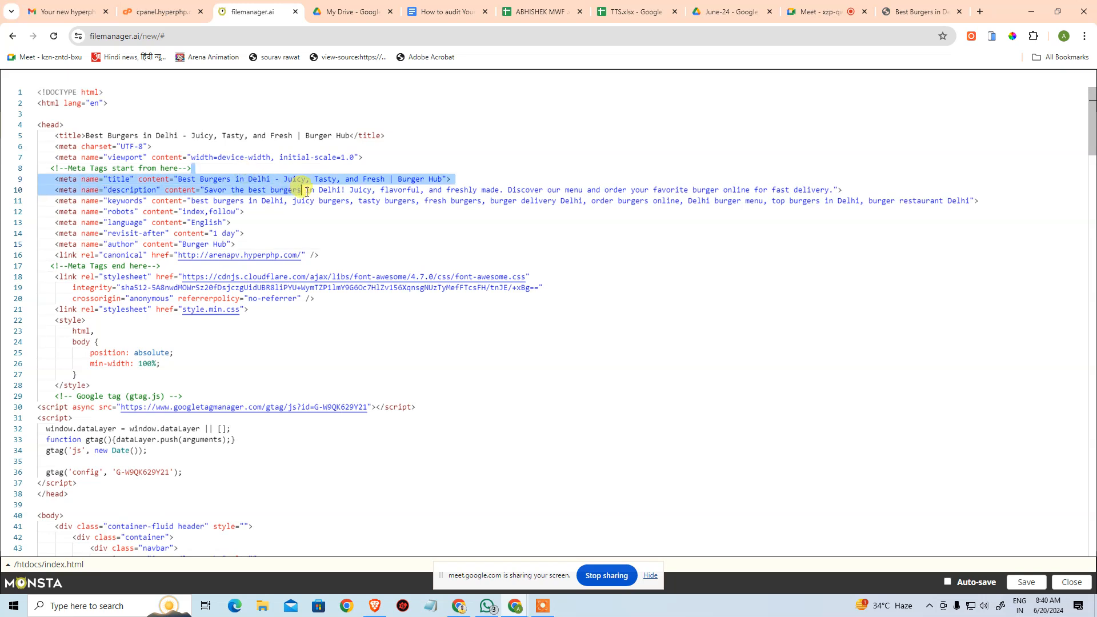
{"action": "left_click_drag", "start_coordinate": [55, 136], "coordinate": [400, 135]}
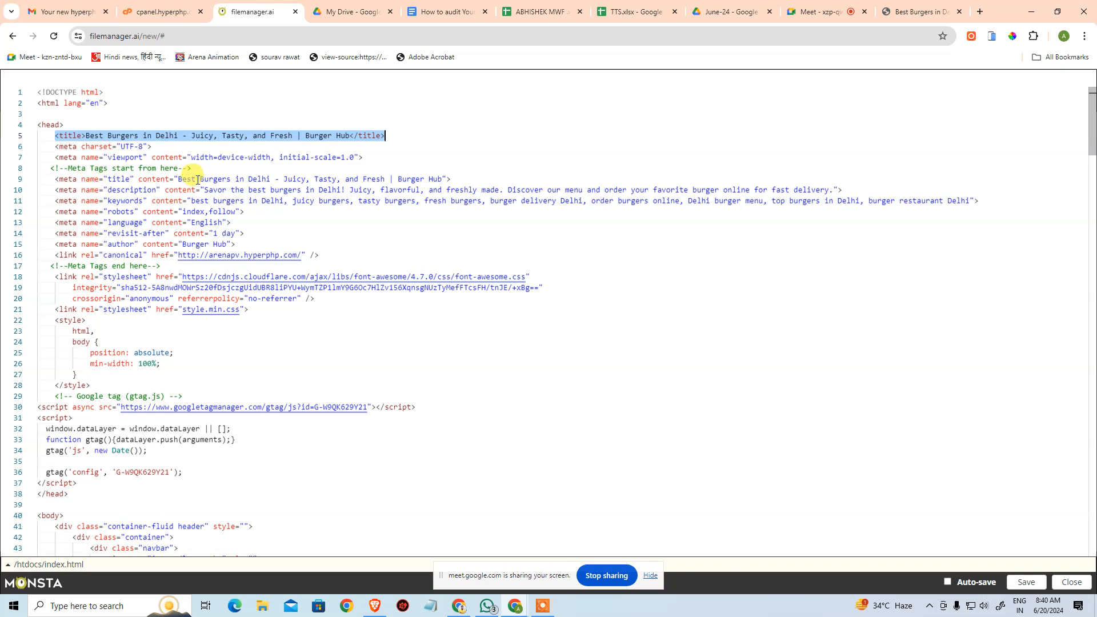
{"action": "left_click_drag", "start_coordinate": [169, 179], "coordinate": [462, 174]}
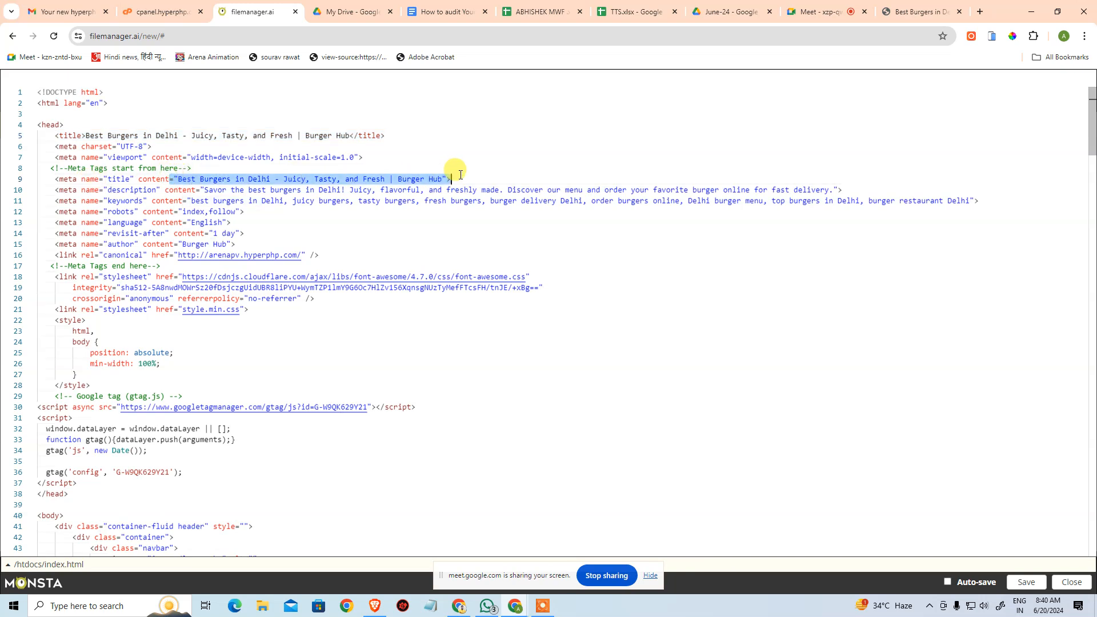
Examine the description, keywords, robots, language, revisit-after and author meta tags in the head of index.html.
{"action": "left_click_drag", "start_coordinate": [179, 190], "coordinate": [497, 189]}
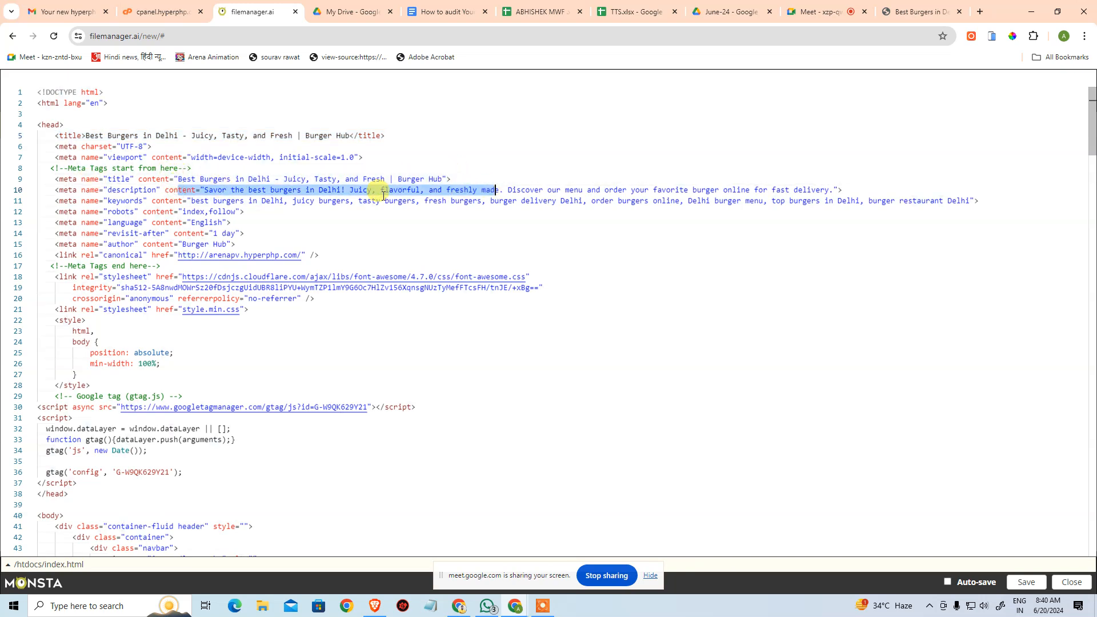
{"action": "left_click_drag", "start_coordinate": [110, 204], "coordinate": [596, 202]}
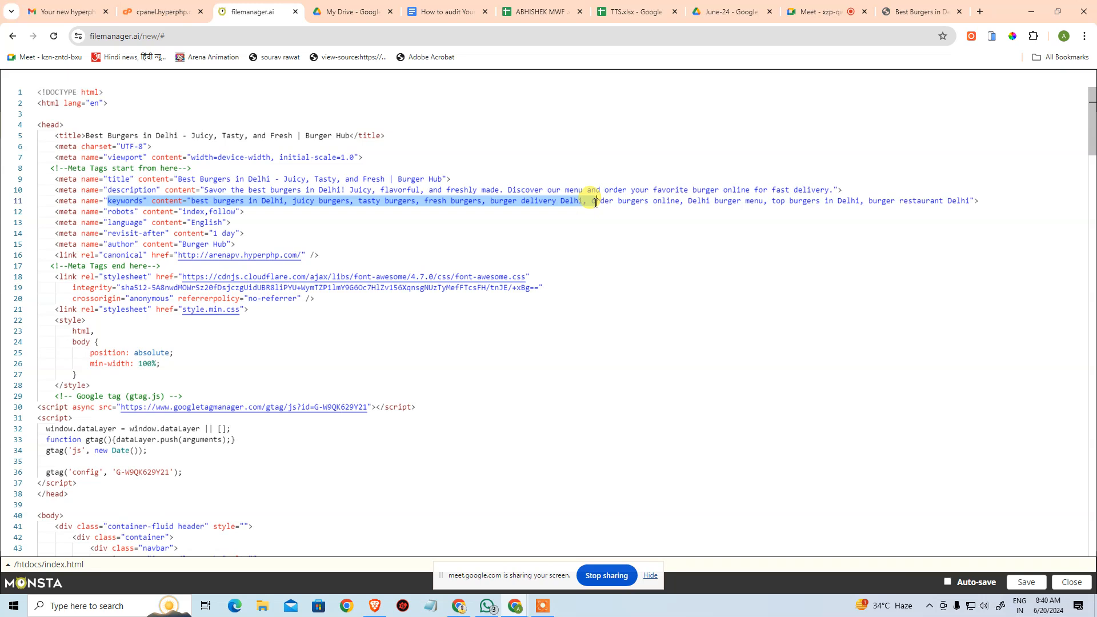
{"action": "left_click", "coordinate": [532, 235]}
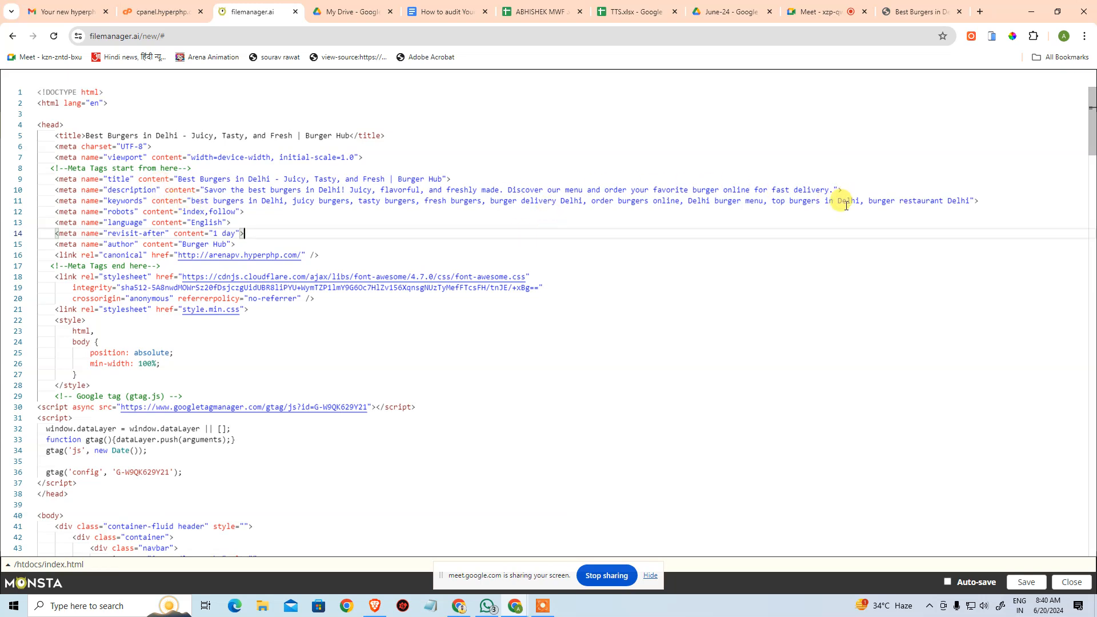
{"action": "left_click_drag", "start_coordinate": [50, 211], "coordinate": [255, 217]}
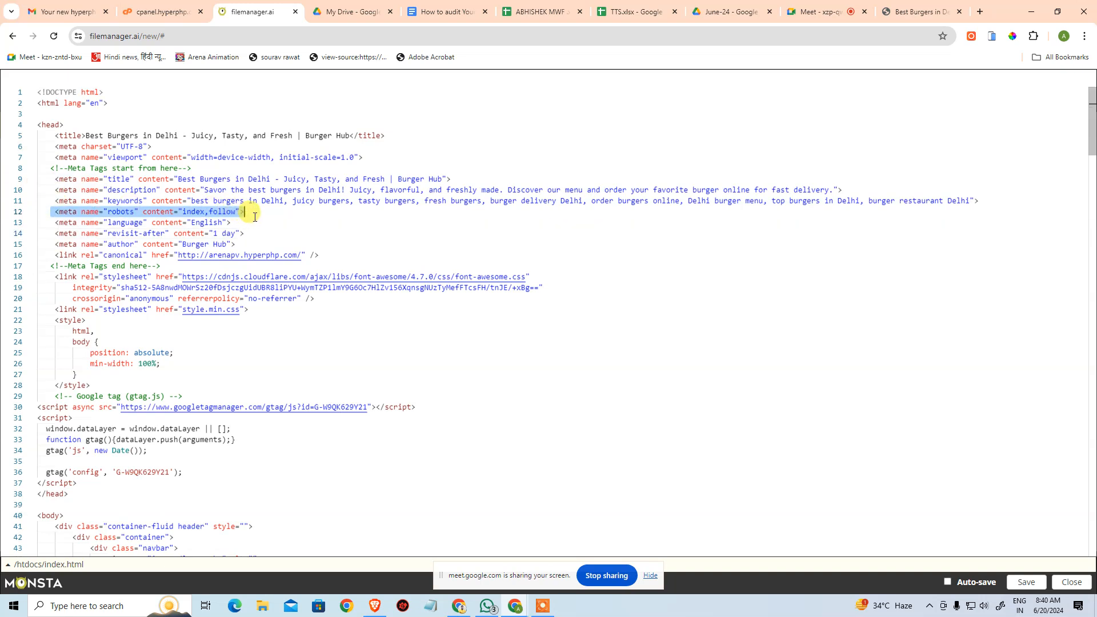
{"action": "left_click", "coordinate": [290, 211]}
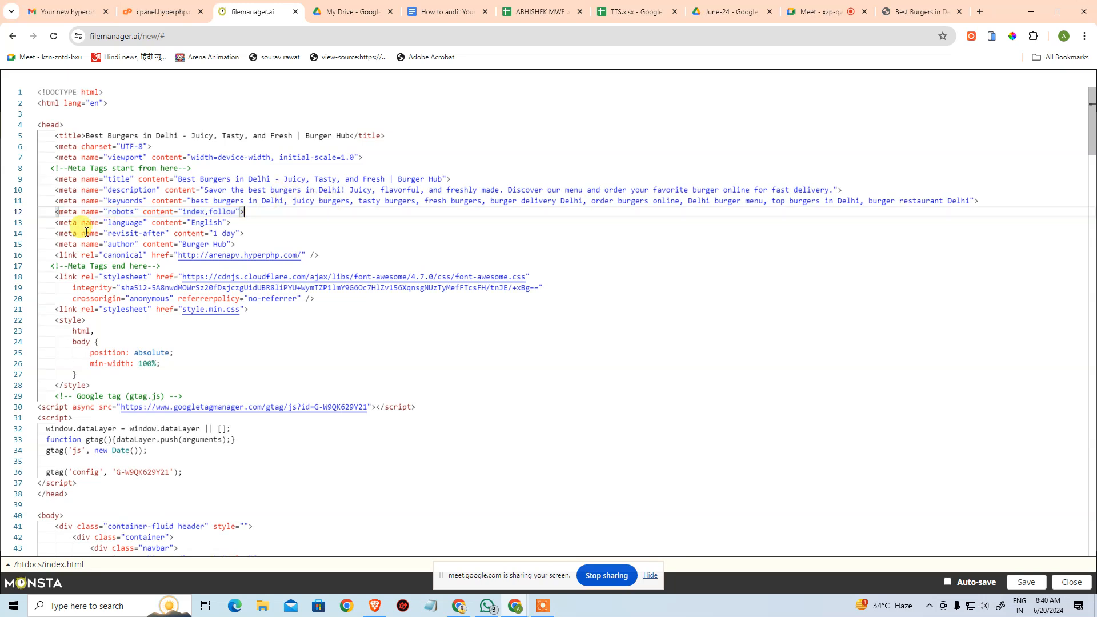
{"action": "left_click_drag", "start_coordinate": [54, 244], "coordinate": [37, 193]}
{"action": "left_click", "coordinate": [264, 232]}
{"action": "left_click", "coordinate": [345, 209]}
{"action": "scroll", "coordinate": [350, 308], "scroll_direction": "down", "scroll_amount": 1}
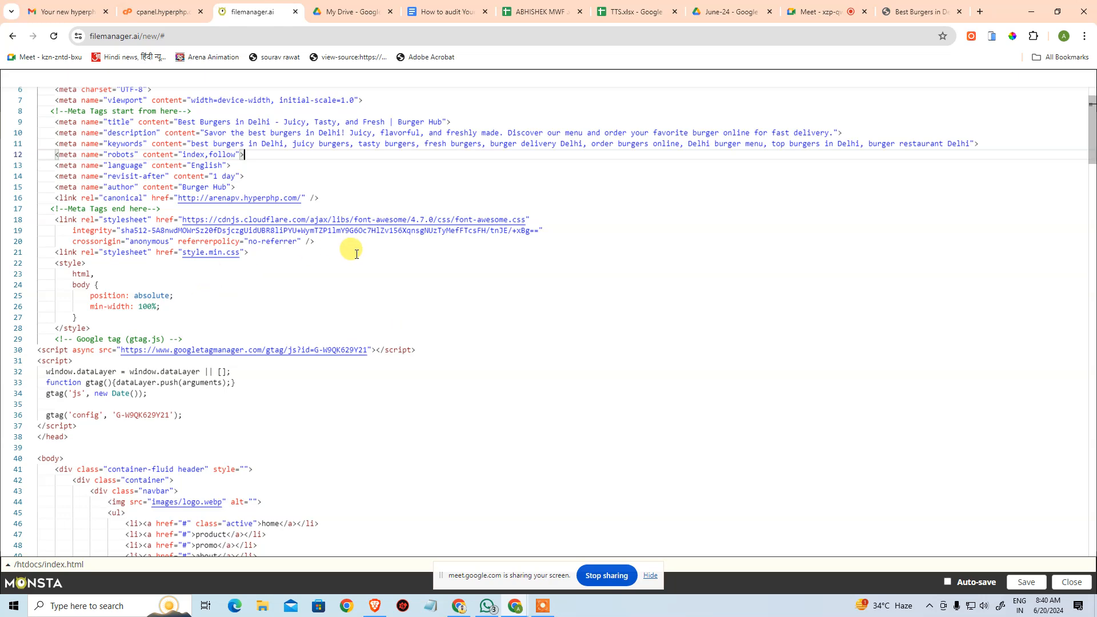
{"action": "scroll", "coordinate": [277, 154], "scroll_direction": "up", "scroll_amount": 1}
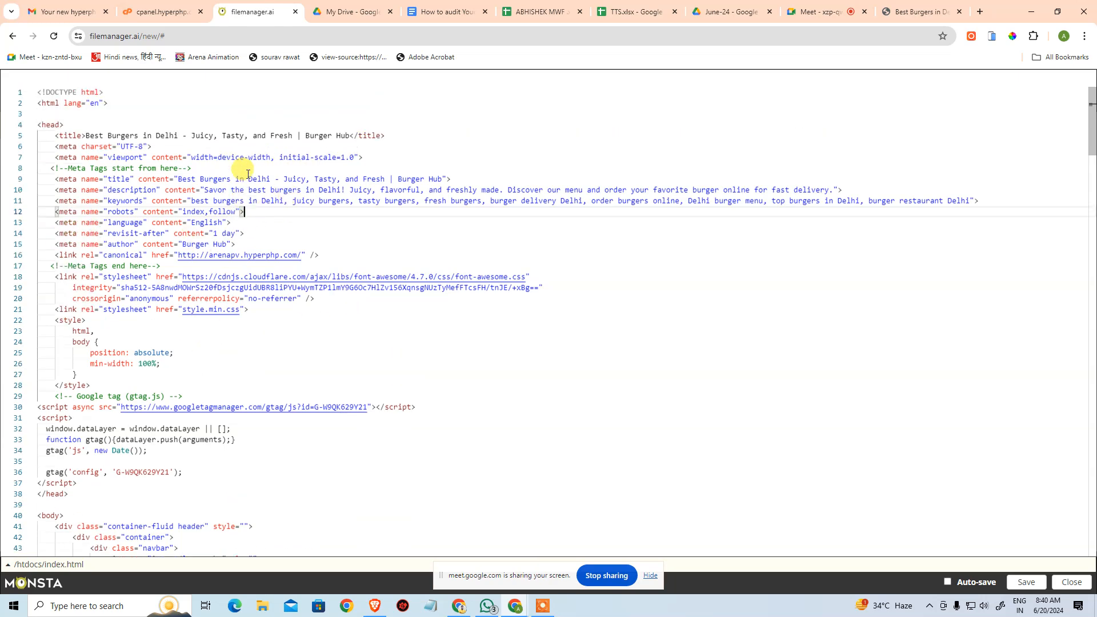
Examine the logo.webp image tag and its alt attribute in the navbar section of index.html.
{"action": "scroll", "coordinate": [336, 214], "scroll_direction": "down", "scroll_amount": 5}
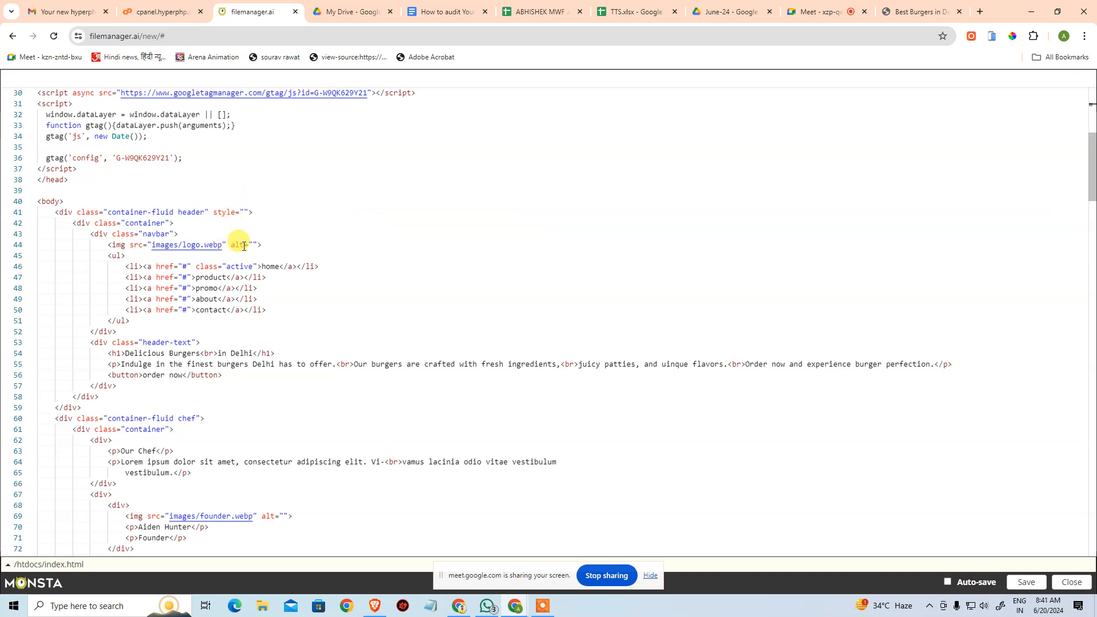
{"action": "left_click", "coordinate": [290, 243]}
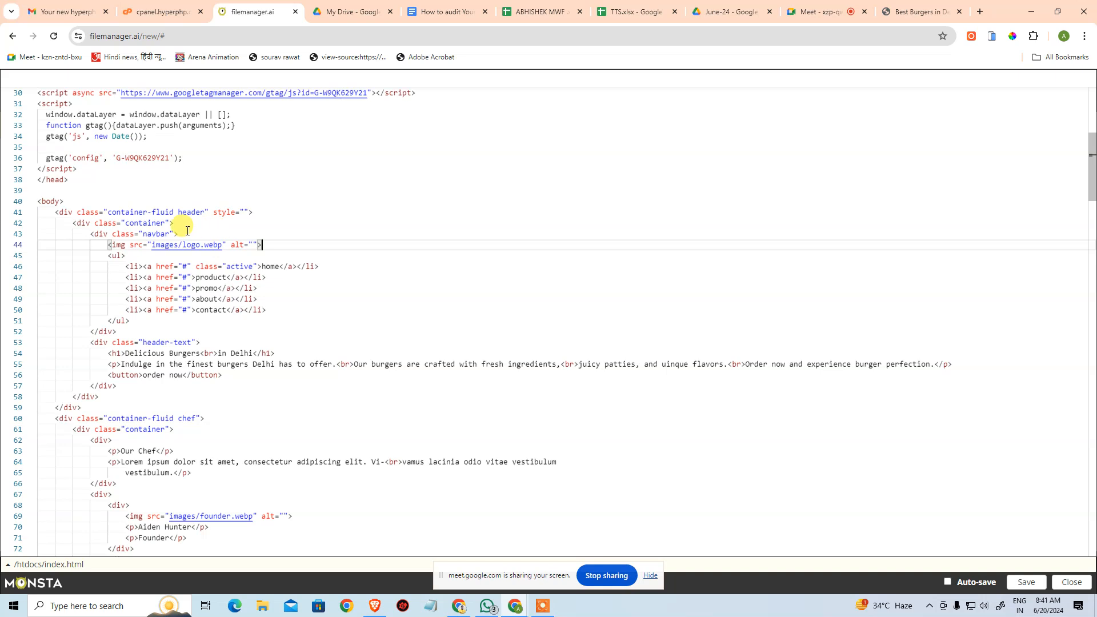
{"action": "left_click_drag", "start_coordinate": [183, 245], "coordinate": [227, 245]}
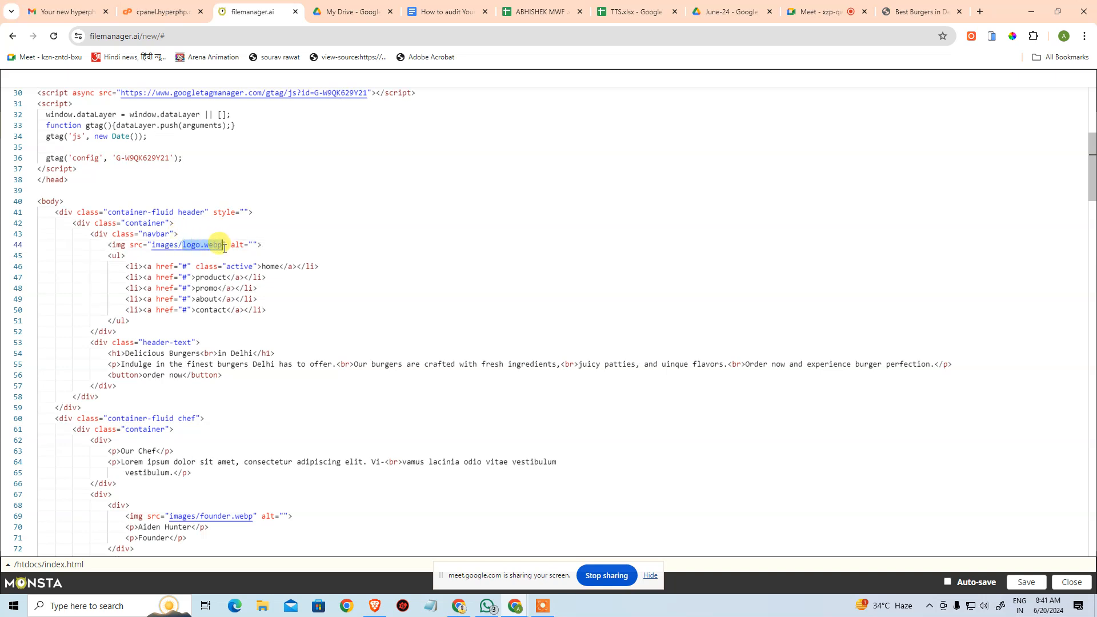
{"action": "left_click", "coordinate": [330, 264]}
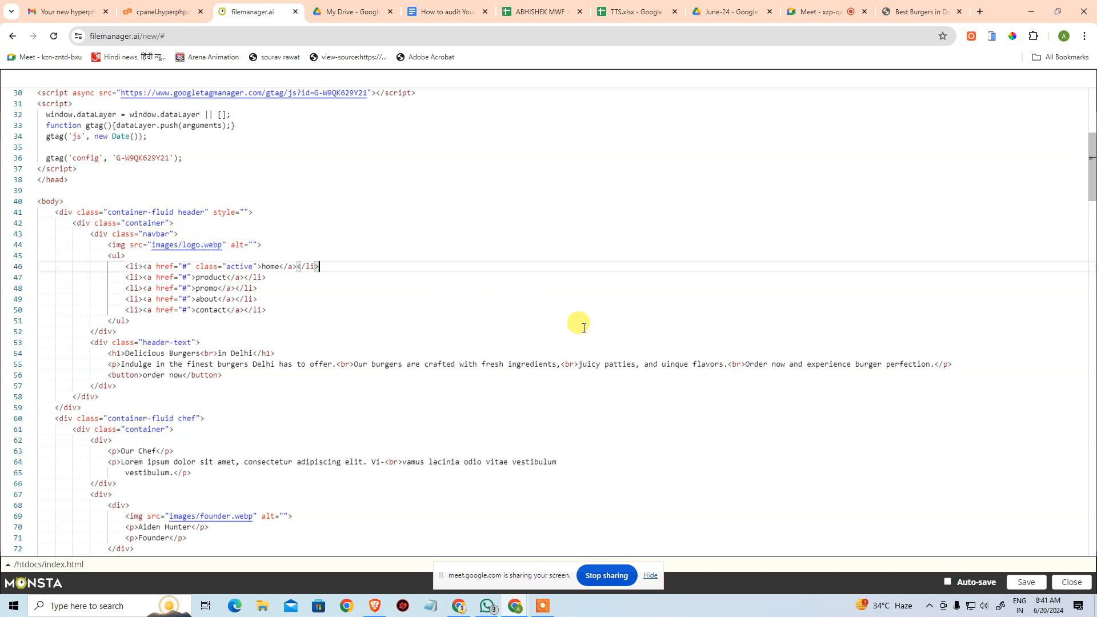
Launch Adobe Photoshop CC 2019.
{"action": "key", "text": "super"}
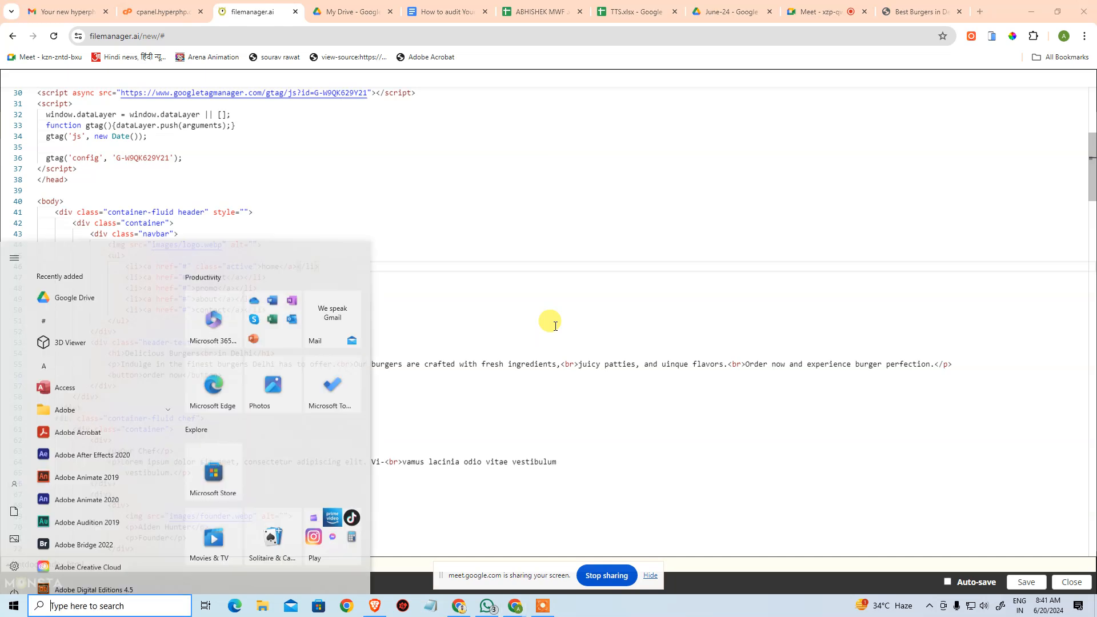
{"action": "type", "text": "PHOTO"}
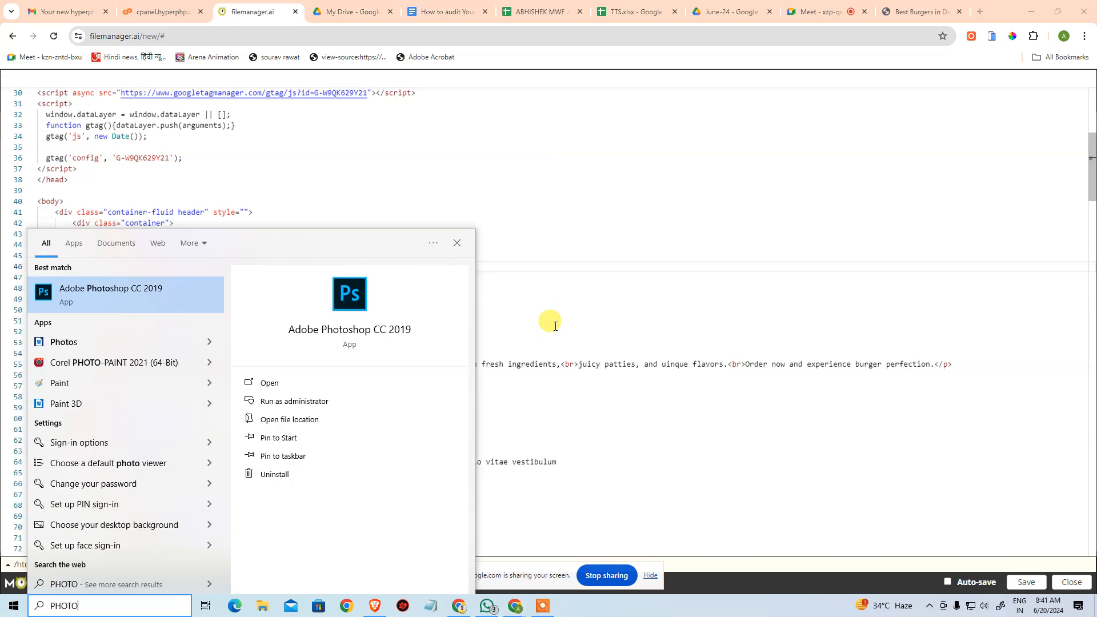
{"action": "key", "text": "Escape"}
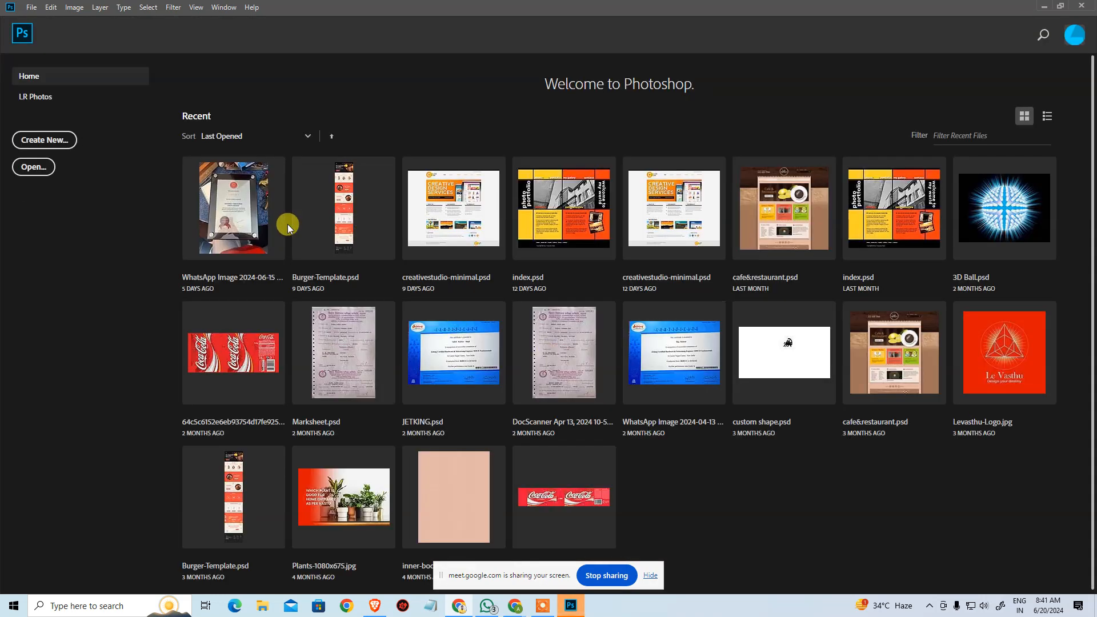
Try to open both recent Burger-Template.psd entries from the Photoshop home screen.
{"action": "left_click", "coordinate": [327, 216]}
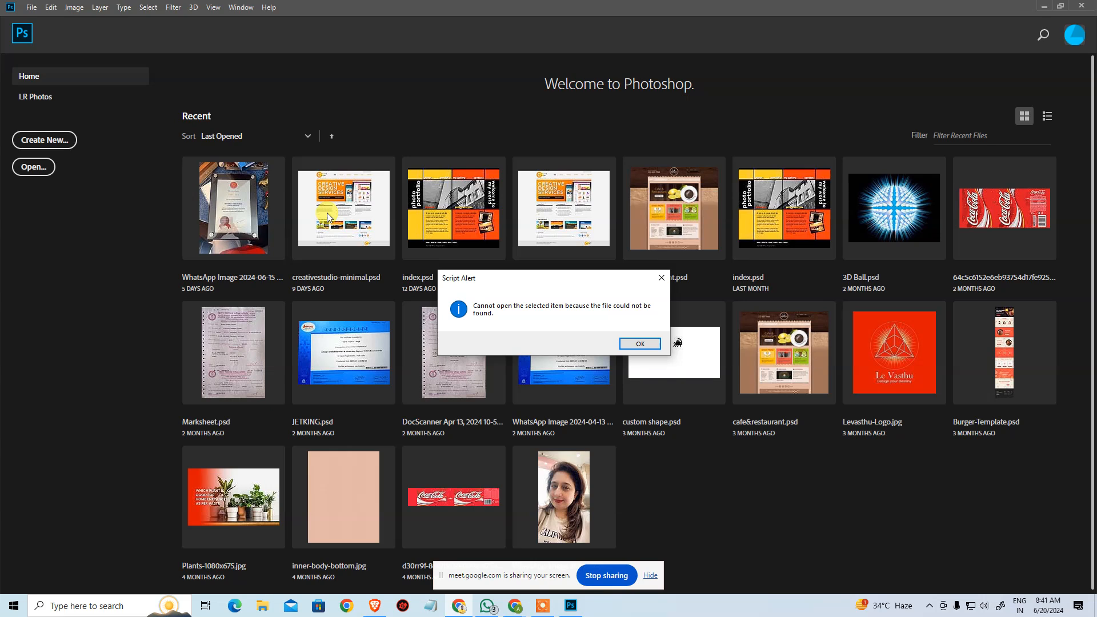
{"action": "left_click", "coordinate": [645, 344]}
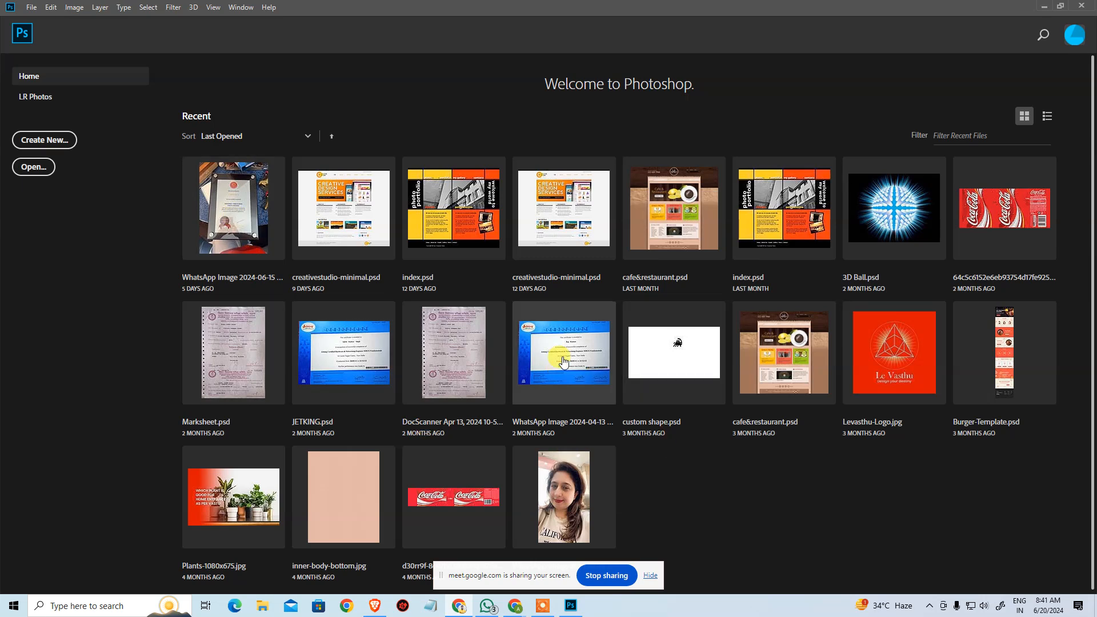
{"action": "left_click", "coordinate": [863, 359]}
{"action": "left_click", "coordinate": [628, 343]}
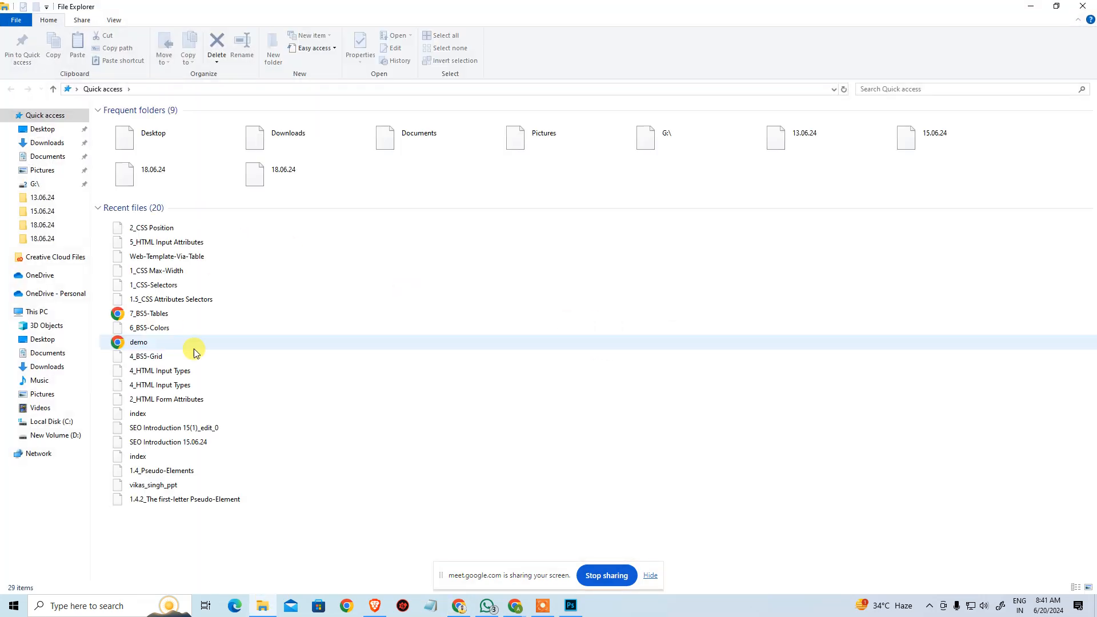
Search the TTS folder on New Volume (D:) in File Explorer for *.psd files.
{"action": "left_click", "coordinate": [60, 436]}
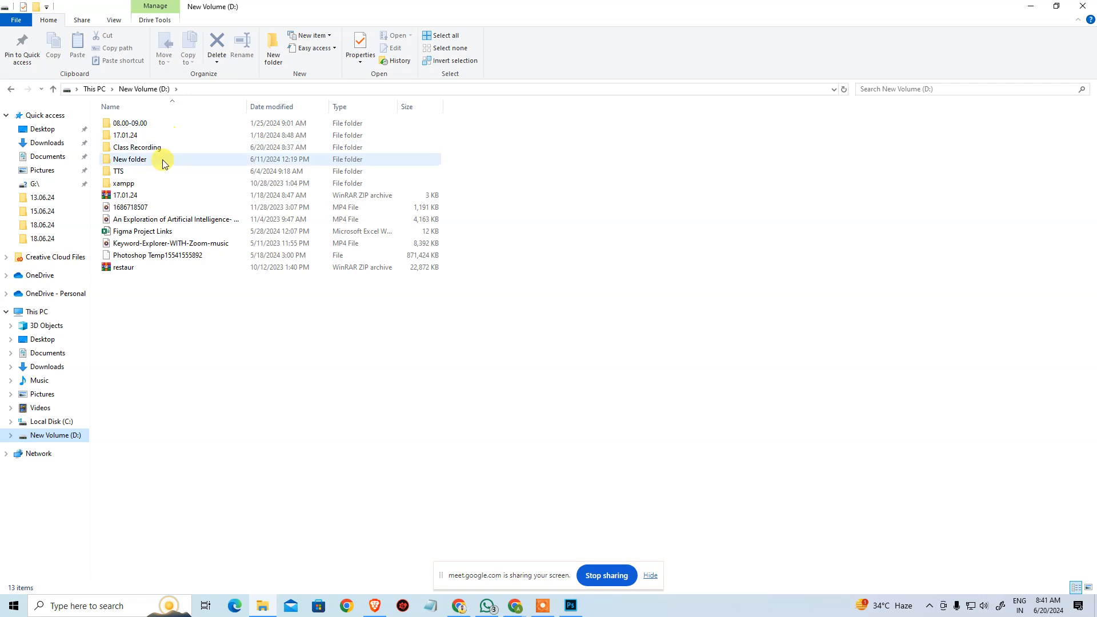
{"action": "double_click", "coordinate": [162, 170]}
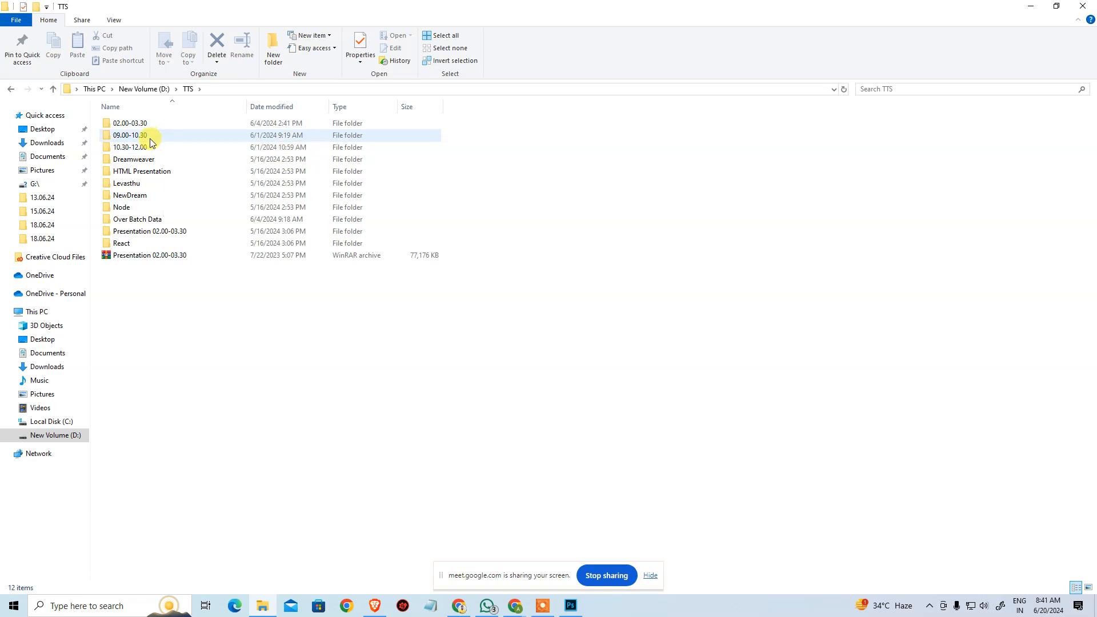
{"action": "left_click", "coordinate": [921, 90]}
{"action": "type", "text": "*."}
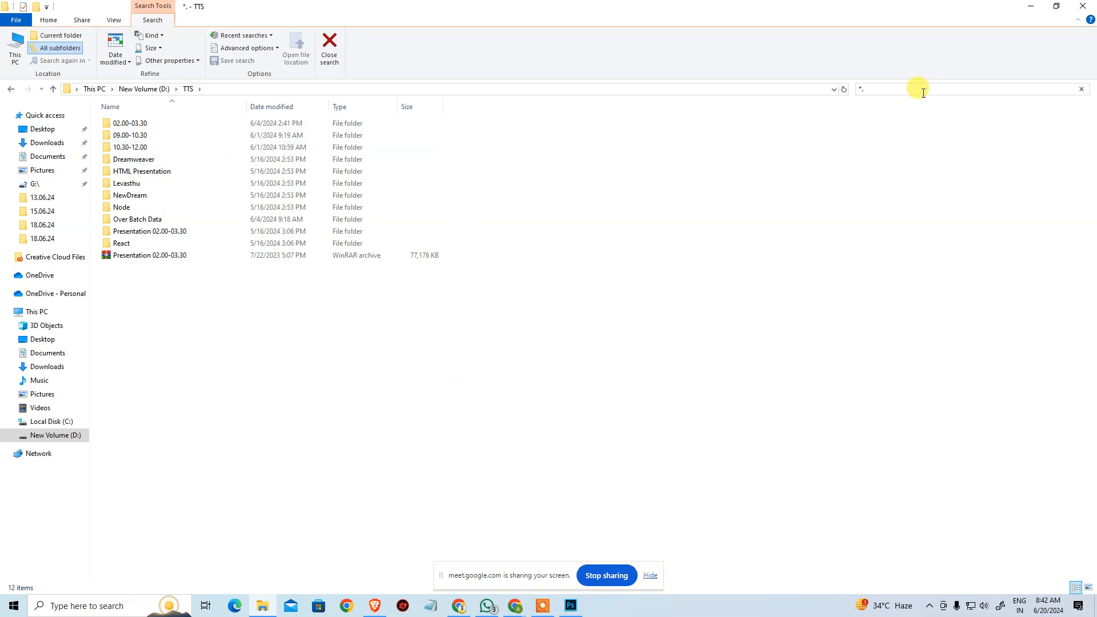
{"action": "type", "text": "psd"}
{"action": "key", "text": "Return"}
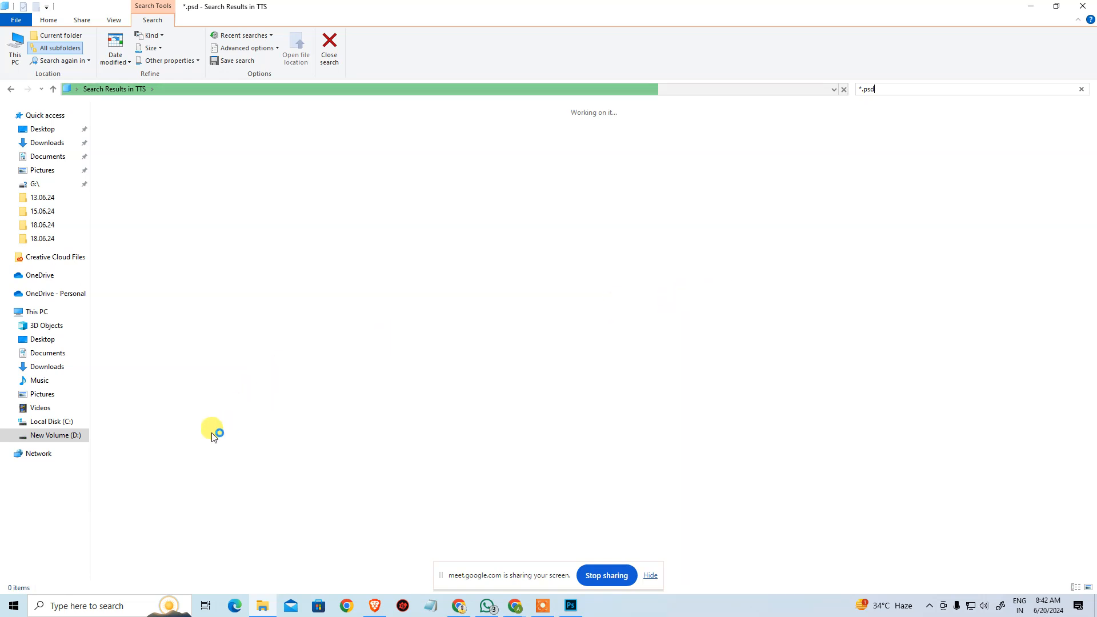
Abandon the running search, reopen the TTS folder and repeat the *.psd search there.
{"action": "left_click", "coordinate": [69, 434]}
{"action": "double_click", "coordinate": [153, 173]}
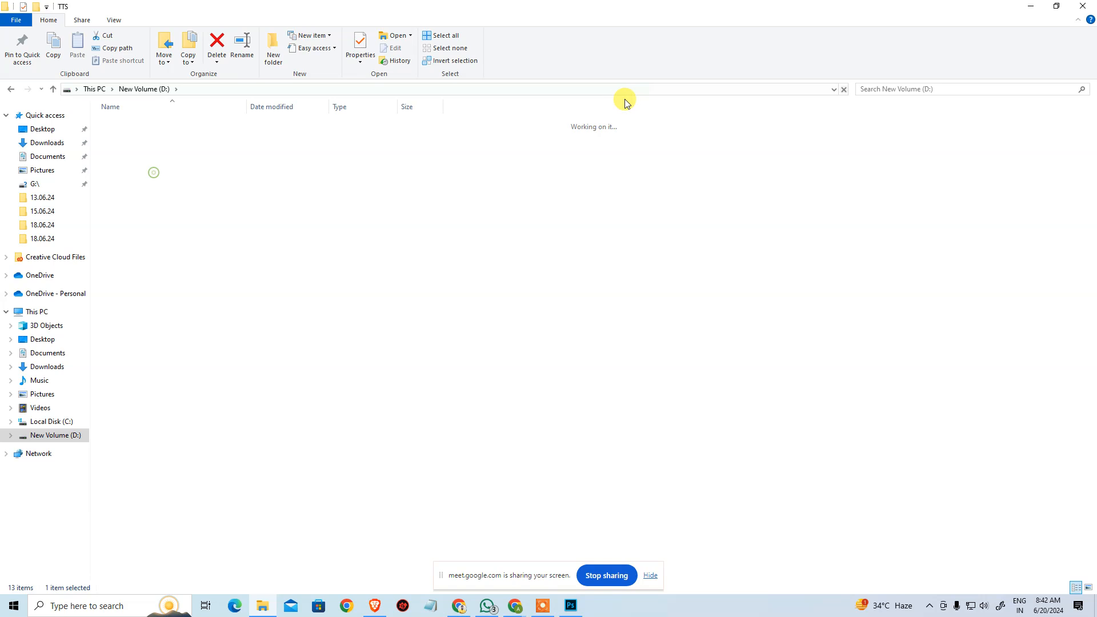
{"action": "left_click", "coordinate": [919, 87]}
{"action": "type", "text": "*."}
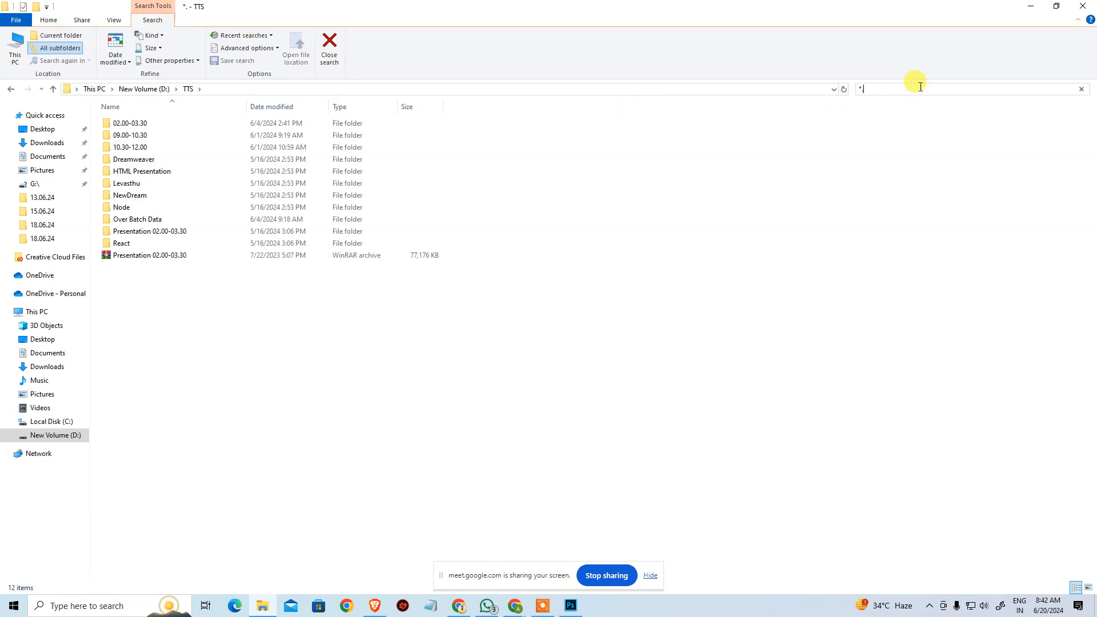
{"action": "type", "text": "psd"}
{"action": "key", "text": "Return"}
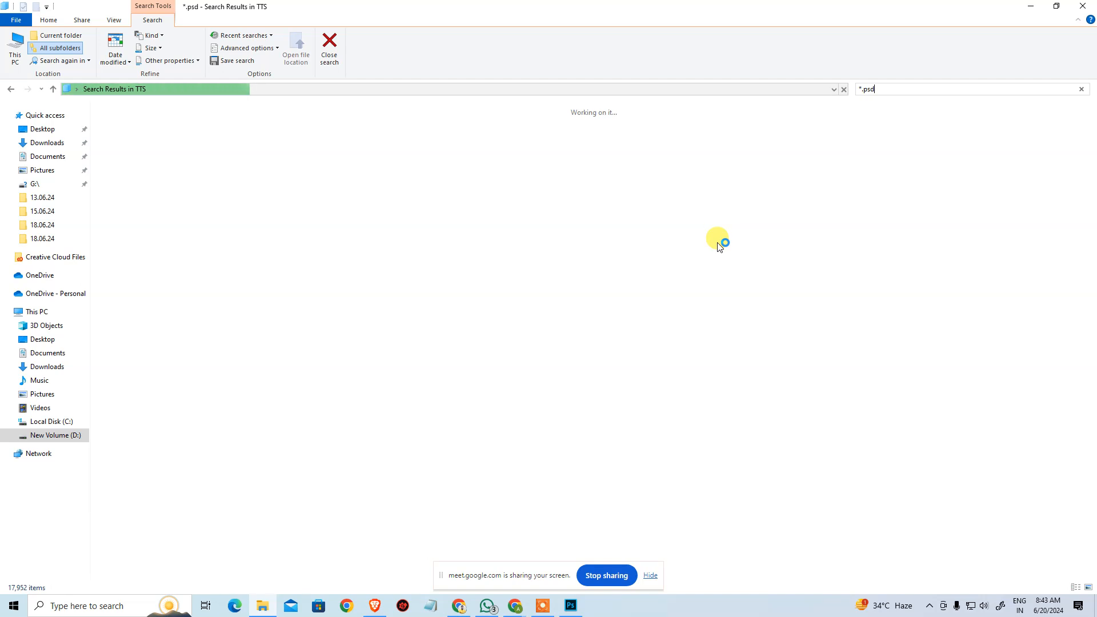
Search only the 02.00-03.30 subfolder of TTS for *.psd files.
{"action": "left_click", "coordinate": [56, 438]}
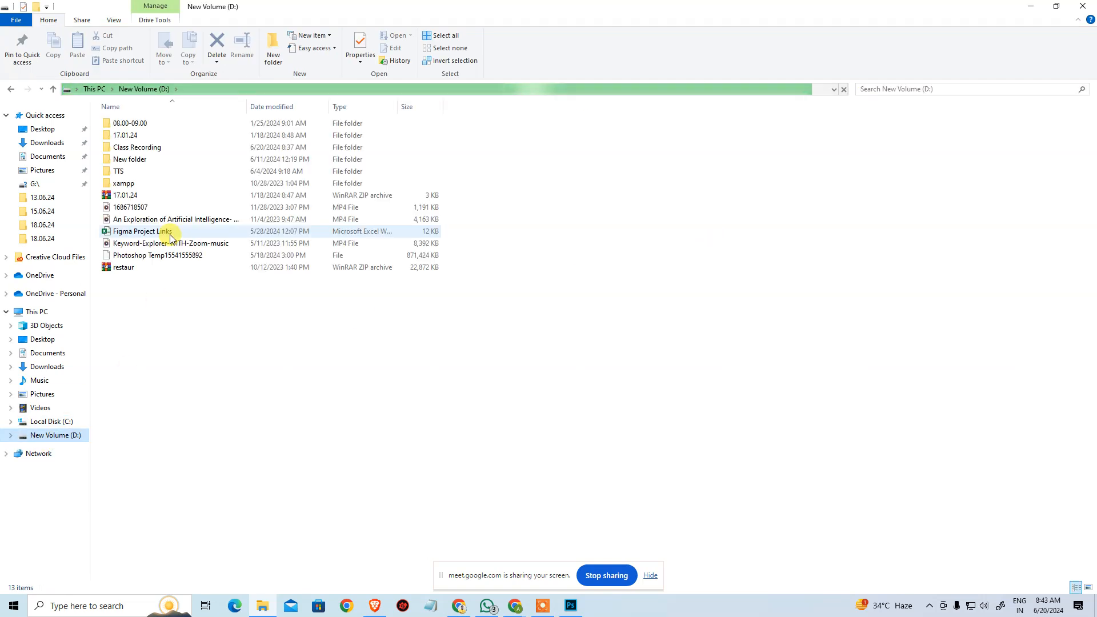
{"action": "left_click", "coordinate": [148, 170]}
{"action": "double_click", "coordinate": [149, 170]}
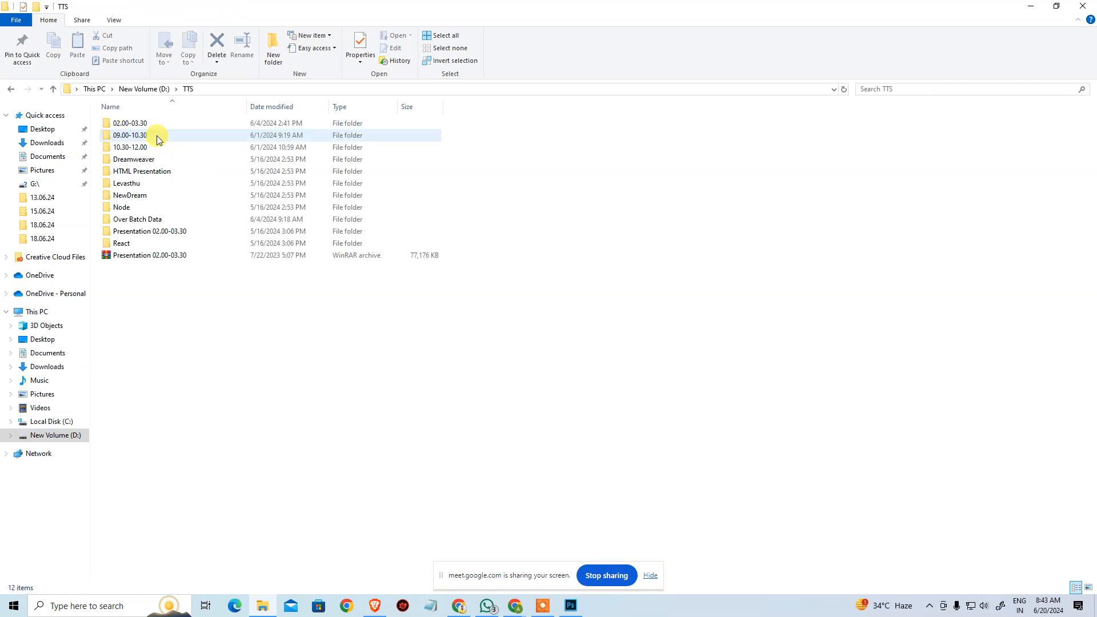
{"action": "double_click", "coordinate": [173, 124]}
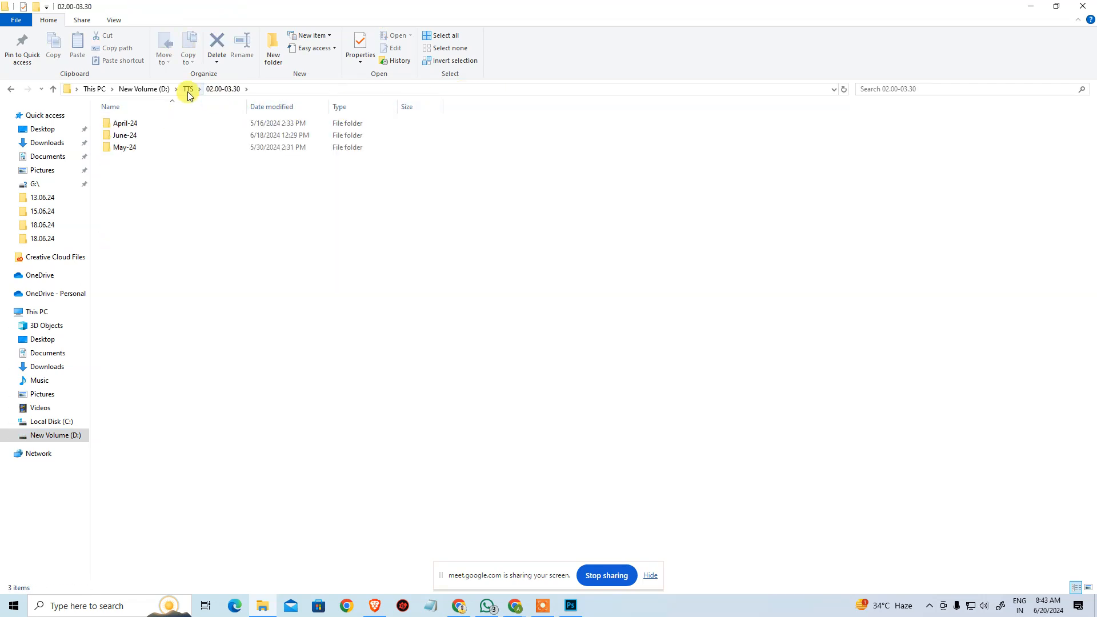
{"action": "left_click", "coordinate": [902, 84]}
{"action": "type", "text": "*.psd"}
{"action": "key", "text": "Return"}
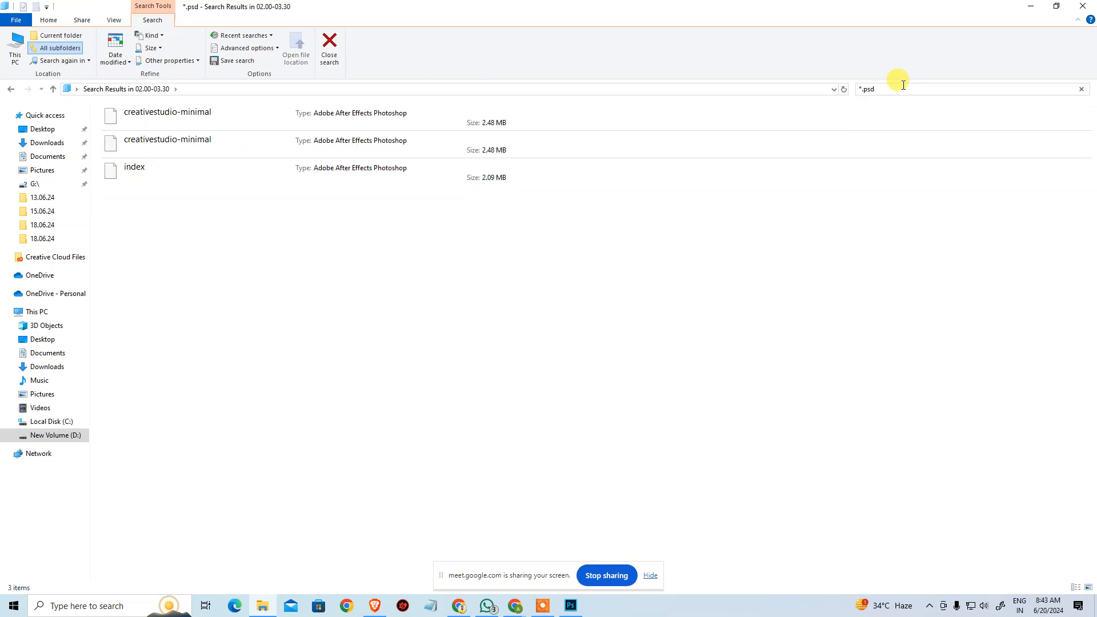
Return to the TTS folder and search its 10.30-12.00 subfolder for .psd files.
{"action": "left_click", "coordinate": [11, 89]}
{"action": "left_click", "coordinate": [177, 89]}
{"action": "left_click", "coordinate": [187, 89]}
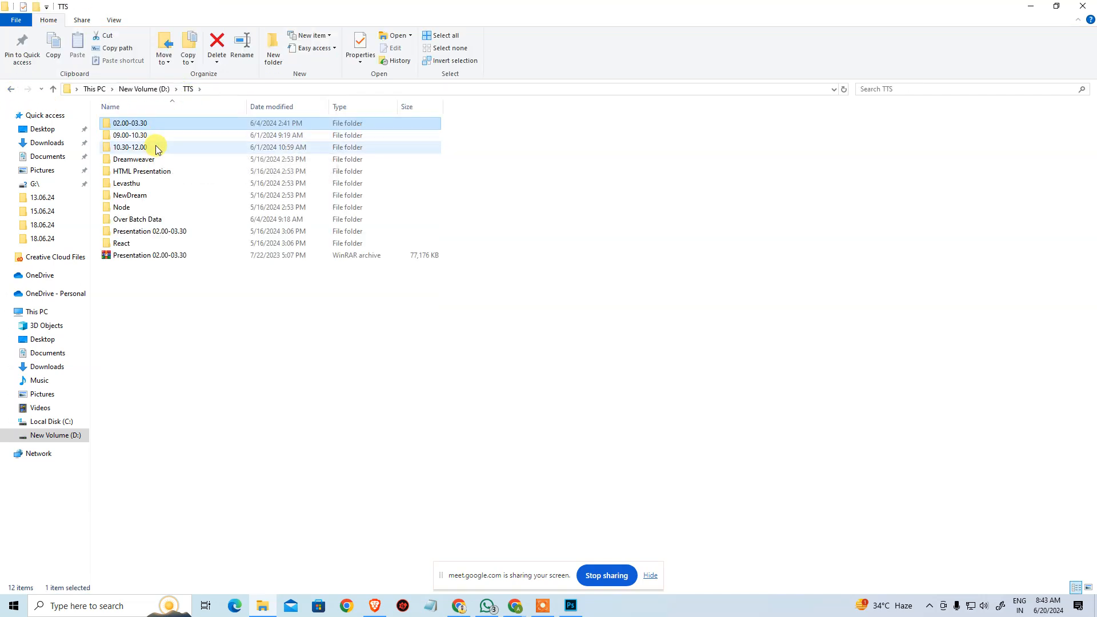
{"action": "double_click", "coordinate": [158, 146]}
{"action": "left_click", "coordinate": [927, 89]}
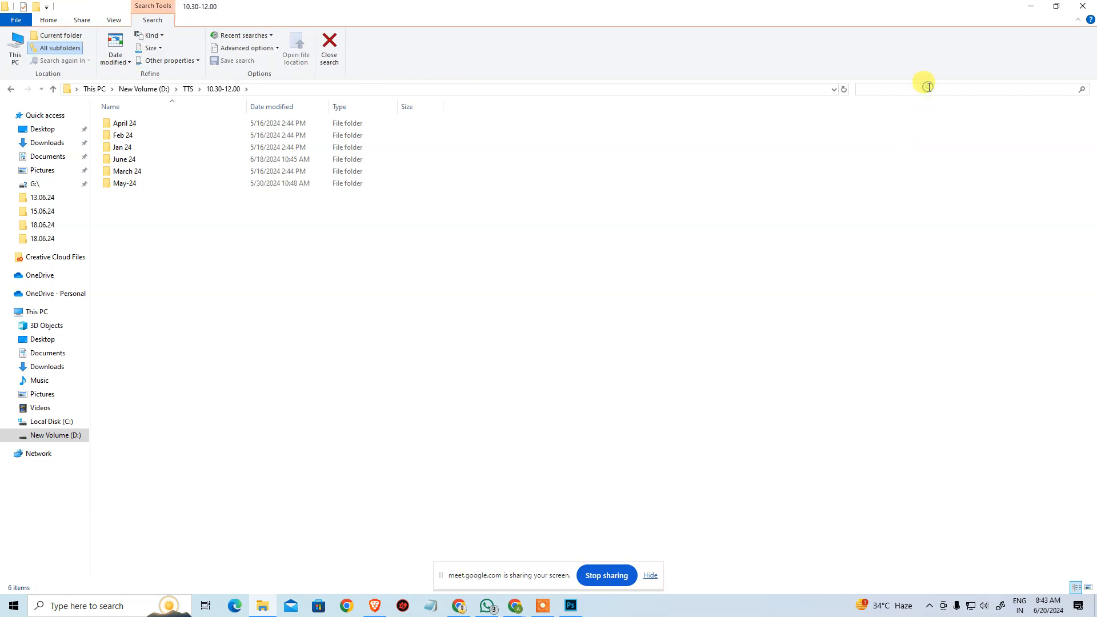
{"action": "type", "text": "*.psd"}
{"action": "key", "text": "Return"}
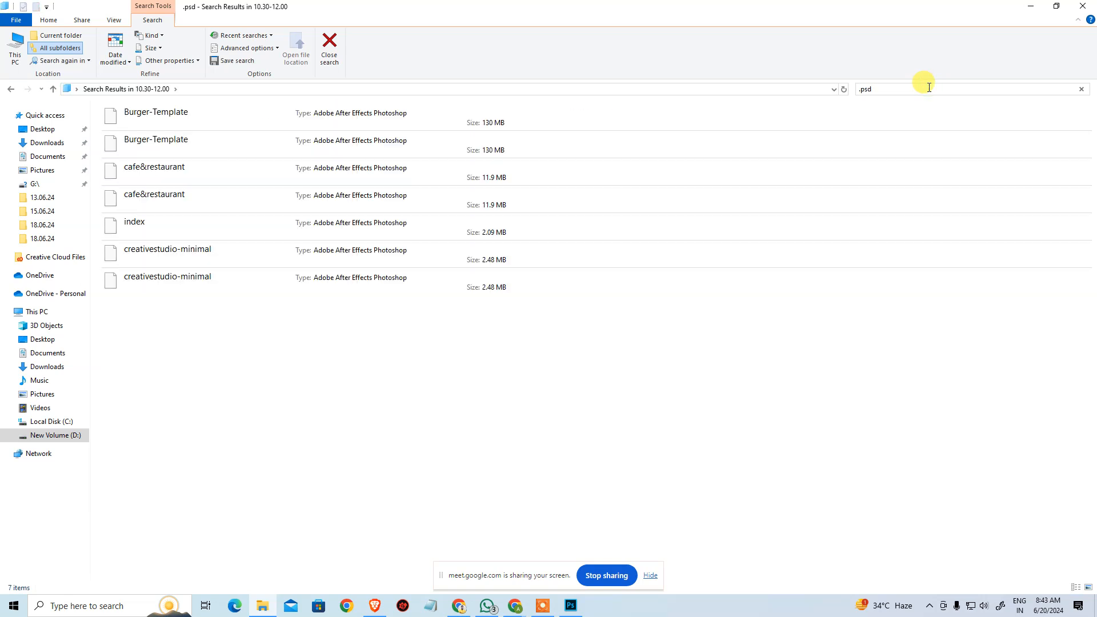
Open the first Burger-Template file from the search results in Photoshop and display it at 100%.
{"action": "left_click", "coordinate": [214, 122]}
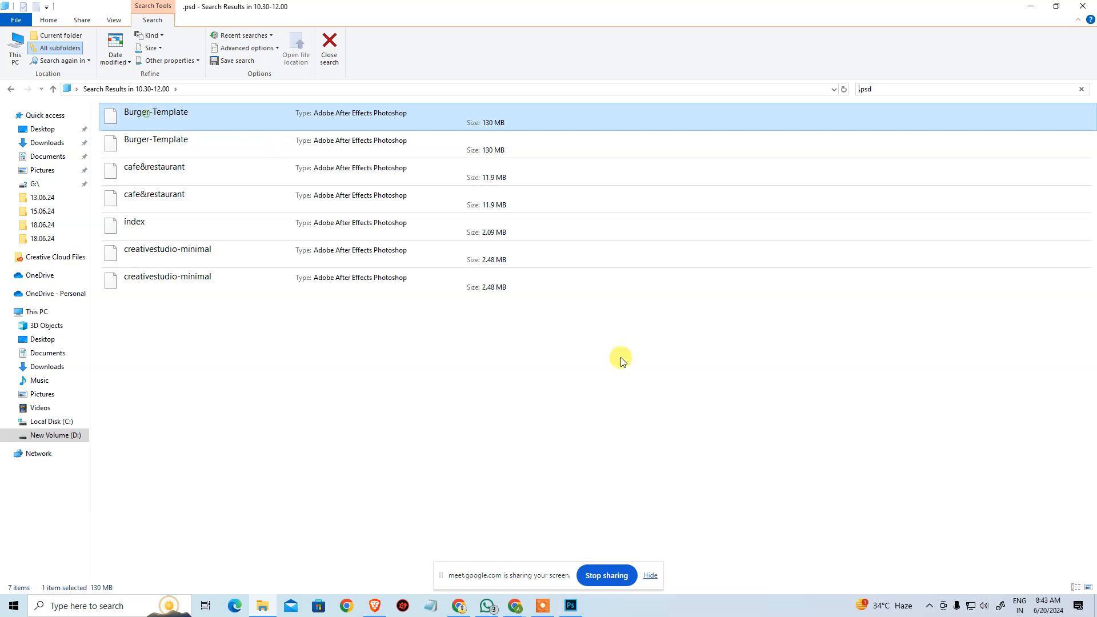
{"action": "left_click", "coordinate": [565, 605]}
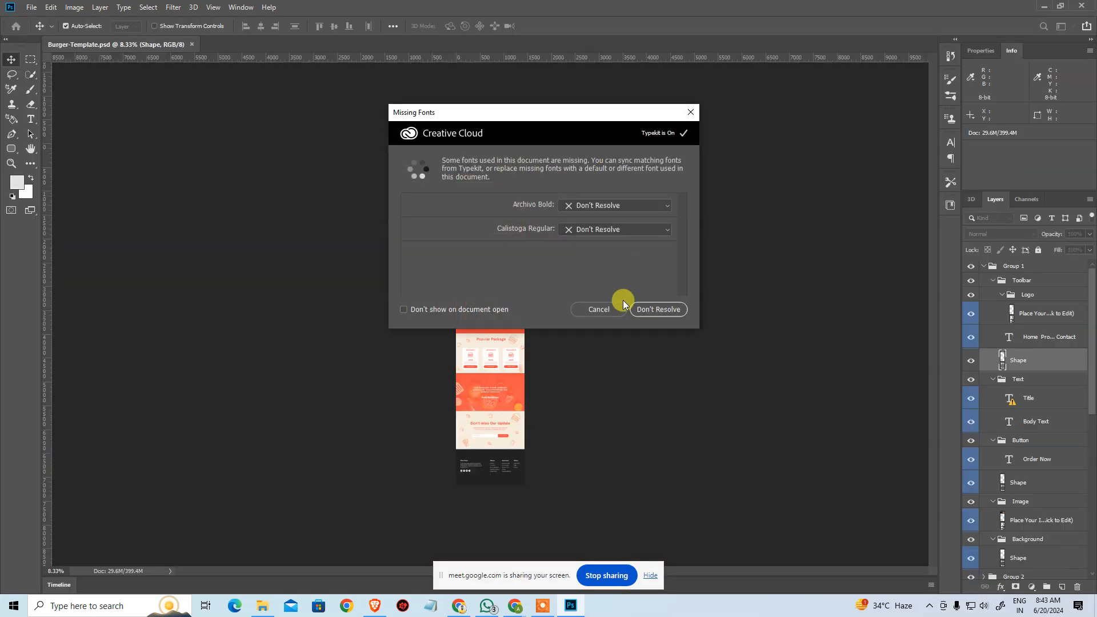
{"action": "left_click", "coordinate": [628, 308]}
{"action": "key", "text": "ctrl+0"}
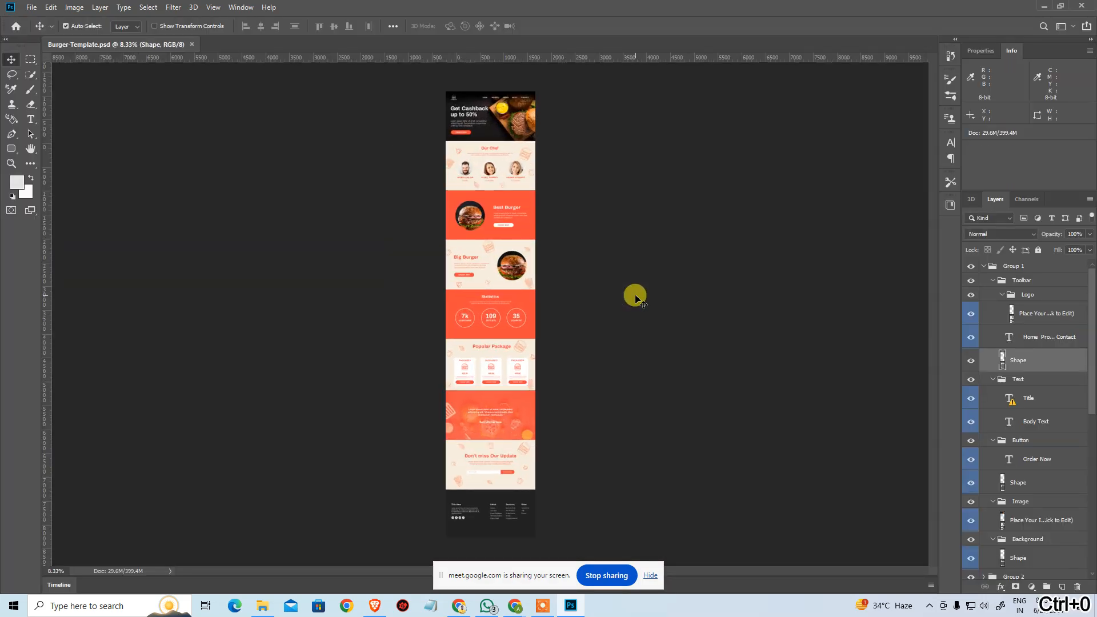
{"action": "key", "text": "ctrl+alt+0"}
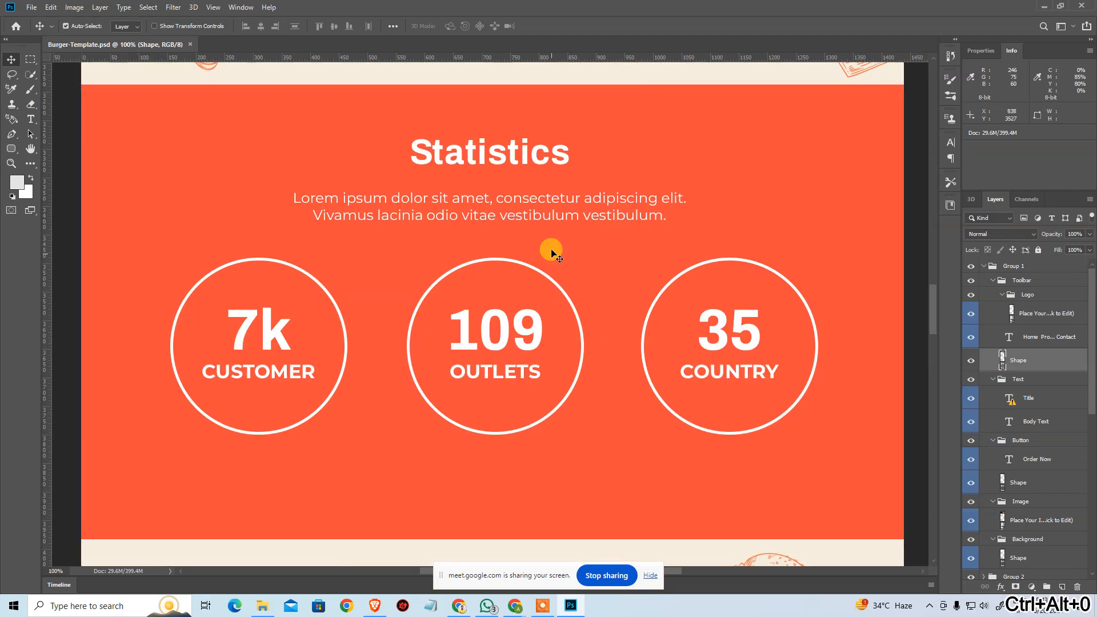
Examine the header with the logo and navigation menu at the beginning of the burger page design.
{"action": "left_click_drag", "start_coordinate": [935, 312], "coordinate": [931, 117]}
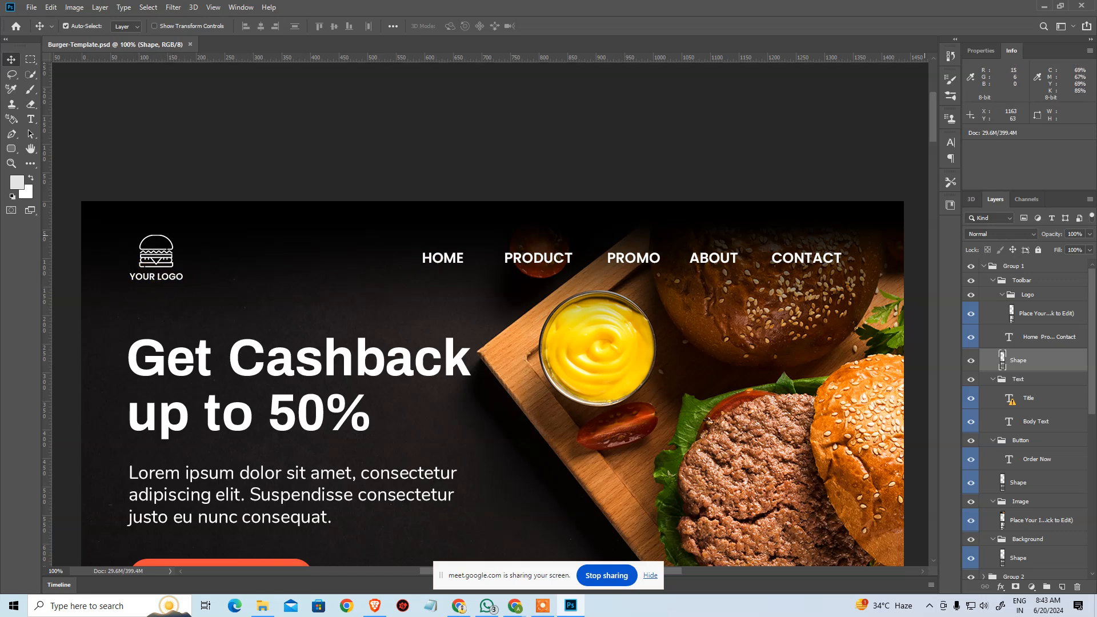
{"action": "key", "text": "alt+Tab"}
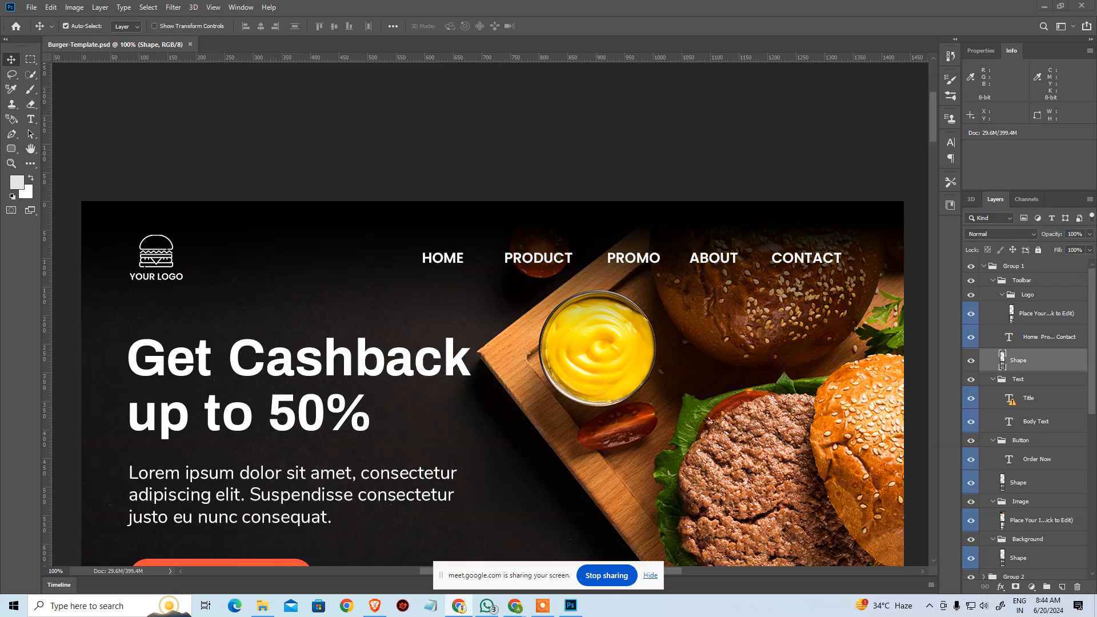
{"action": "key", "text": "ctrl+Left"}
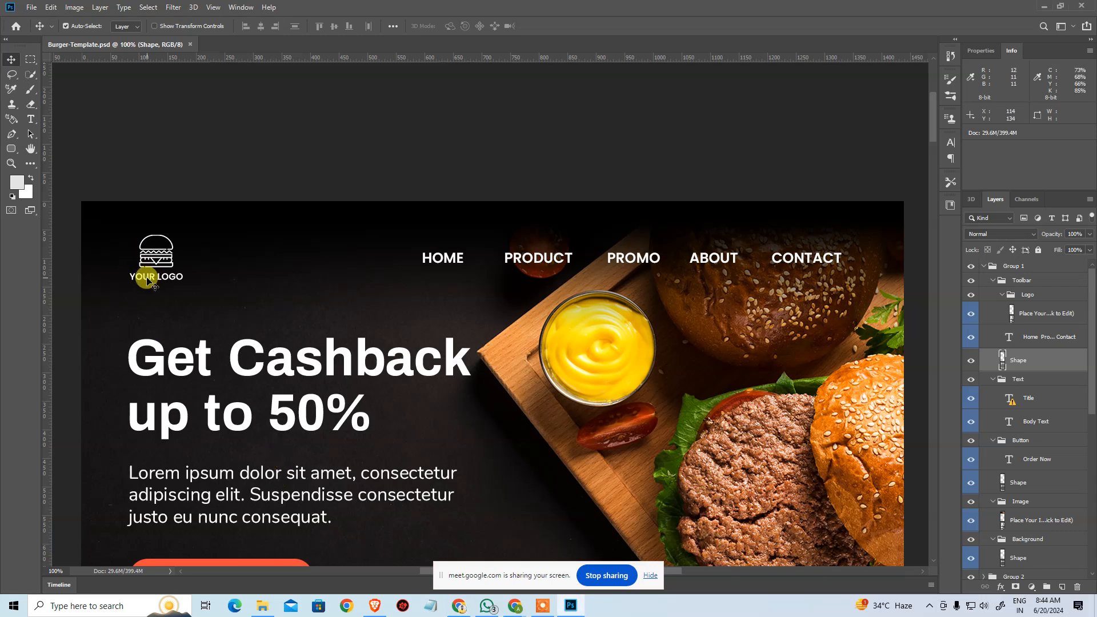
{"action": "key", "text": "t"}
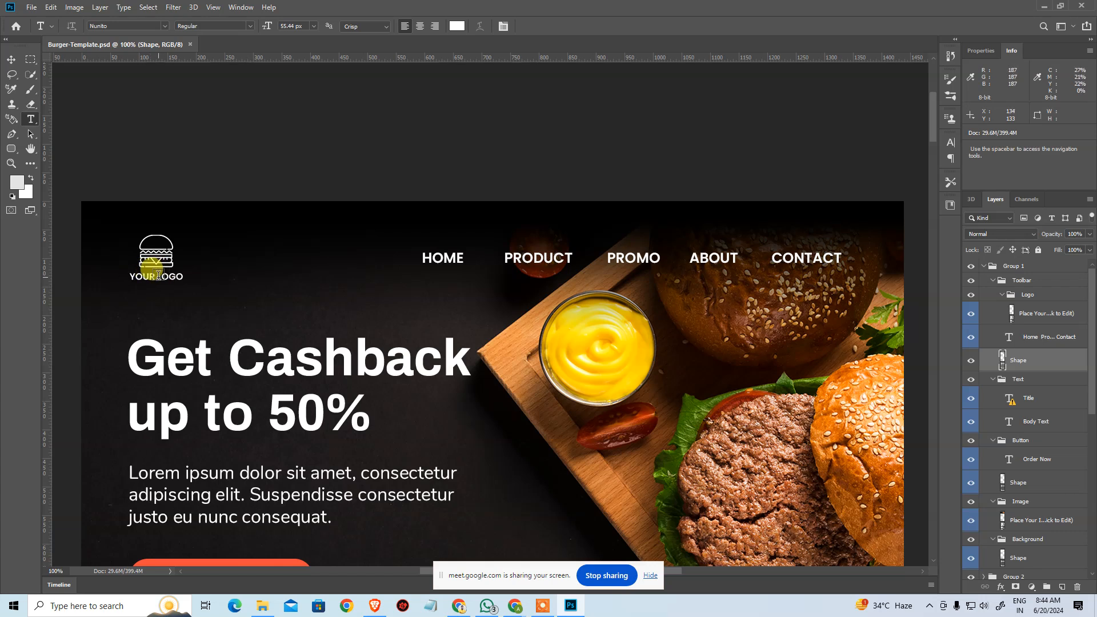
{"action": "left_click", "coordinate": [158, 276]}
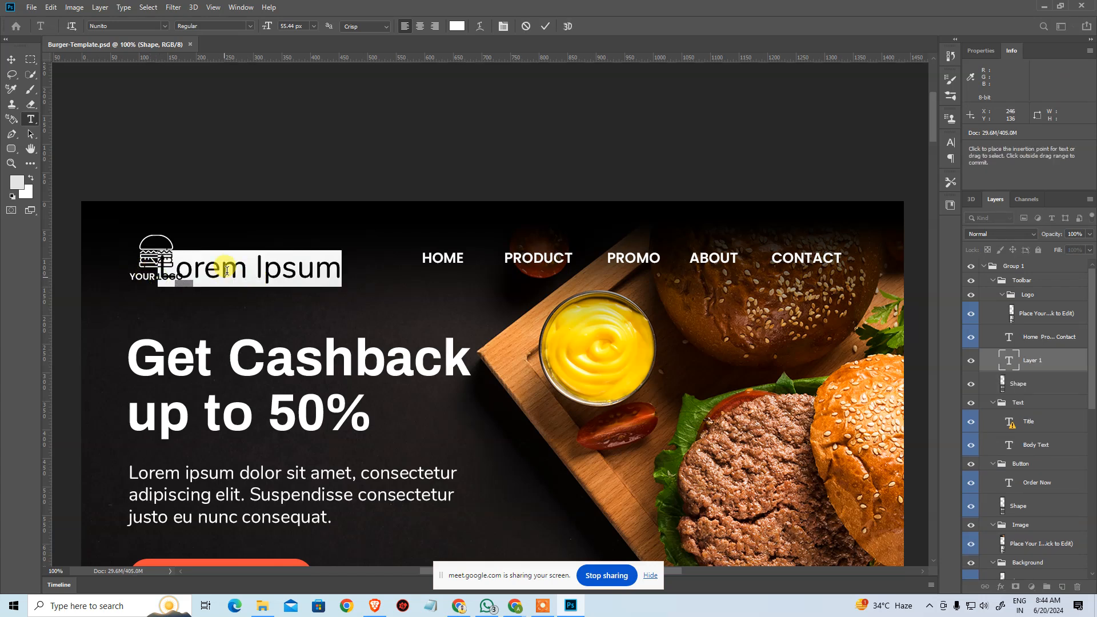
{"action": "key", "text": "Escape"}
{"action": "key", "text": "ctrl+z"}
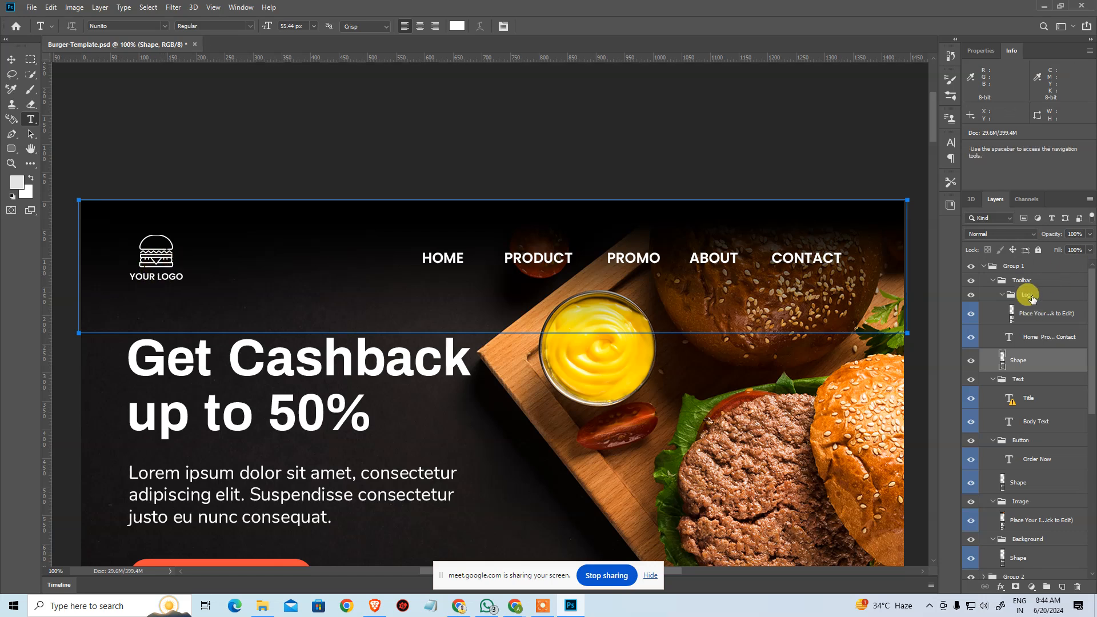
Open the contents of the logo smart object inside the Toolbar's Logo group.
{"action": "left_click", "coordinate": [1030, 296]}
{"action": "left_click", "coordinate": [972, 313]}
{"action": "left_click", "coordinate": [971, 314]}
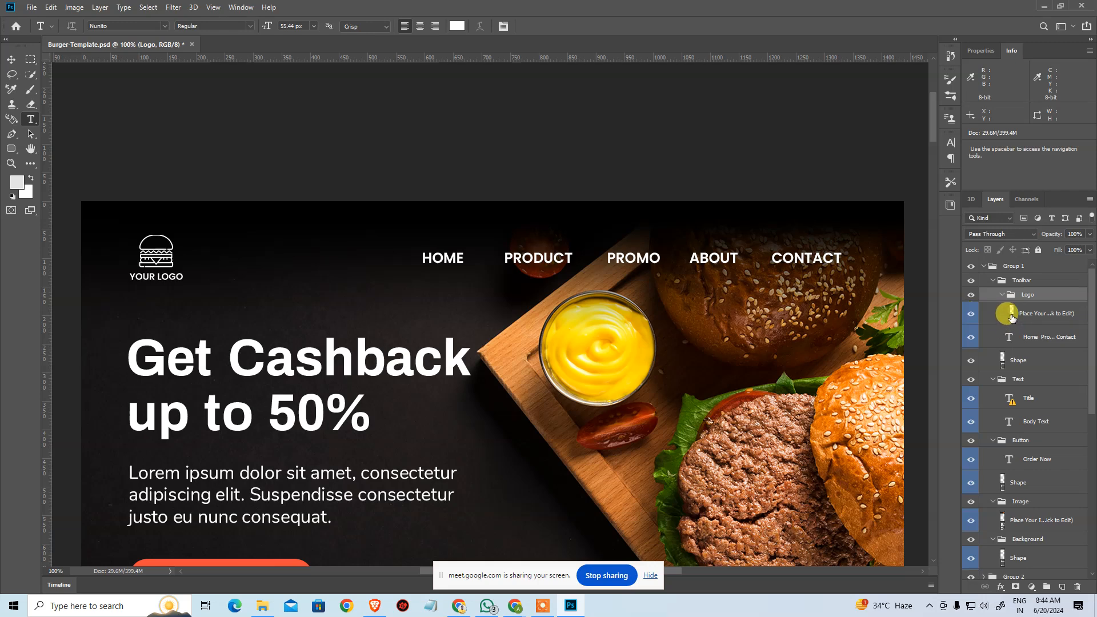
{"action": "left_click", "coordinate": [1012, 318]}
{"action": "double_click", "coordinate": [1012, 318]}
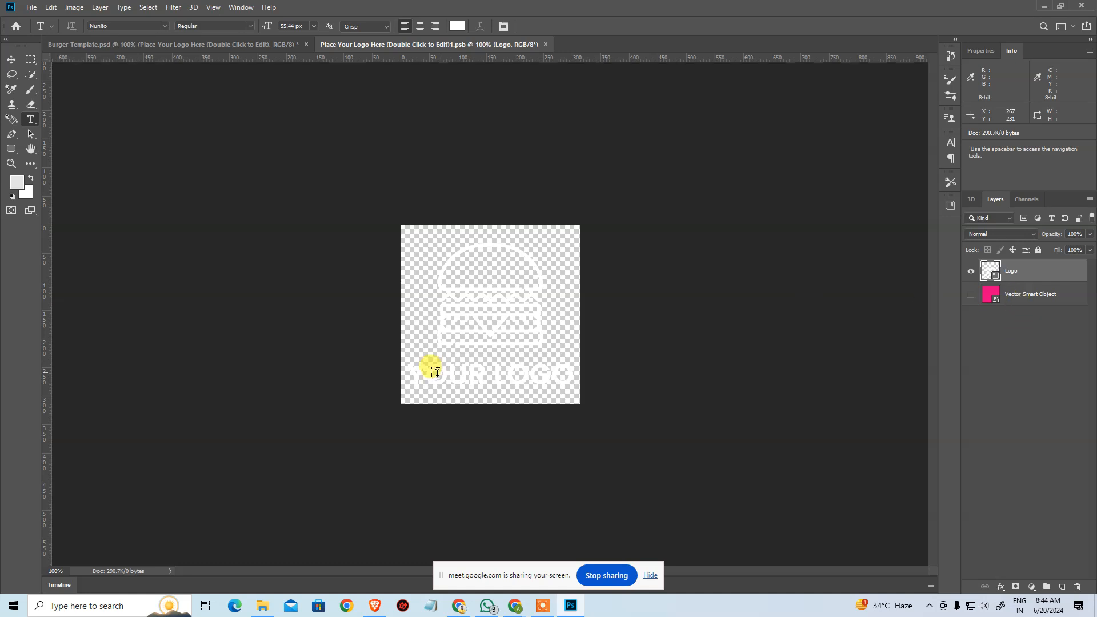
Inspect the layers and channels of the logo document, then close it and return to the burger template.
{"action": "left_click", "coordinate": [11, 60]}
{"action": "left_click", "coordinate": [537, 377]}
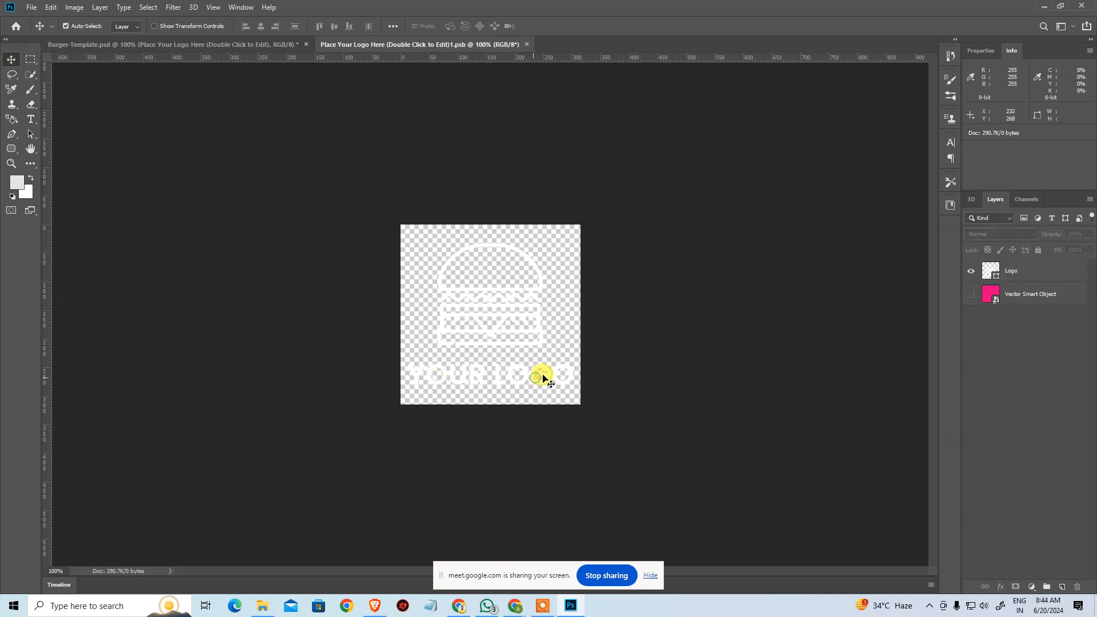
{"action": "left_click", "coordinate": [972, 272]}
{"action": "left_click", "coordinate": [972, 271]}
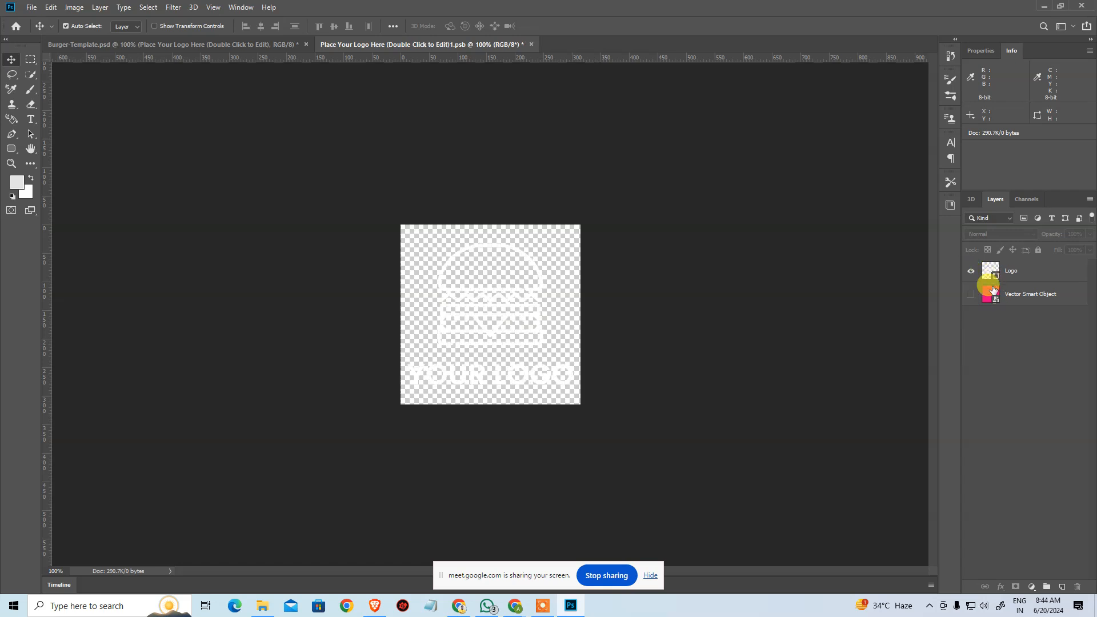
{"action": "left_click", "coordinate": [1026, 199]}
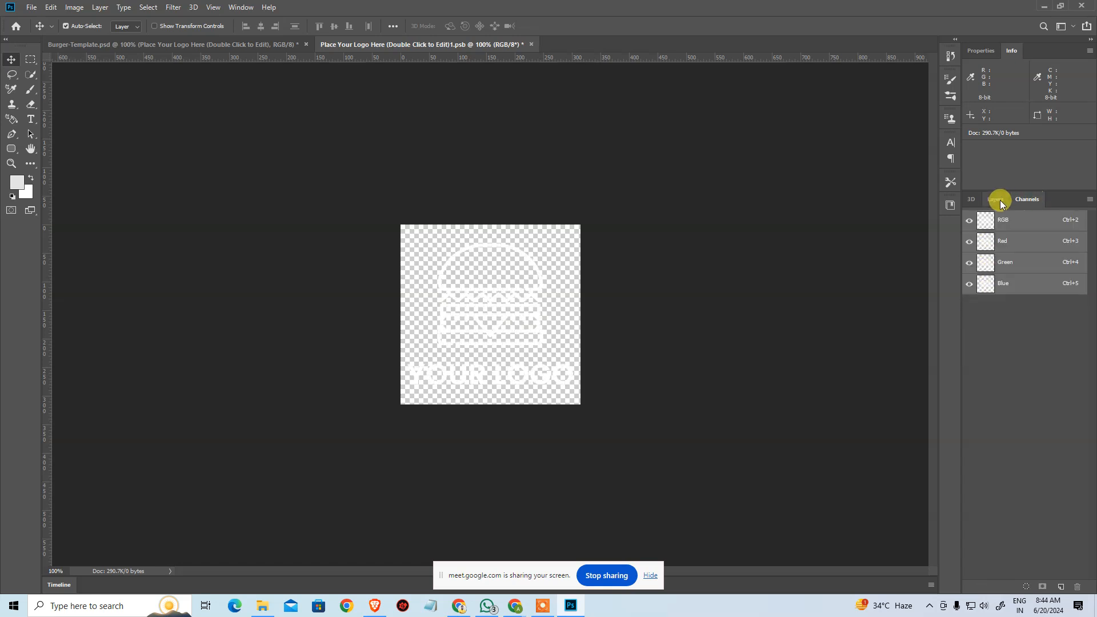
{"action": "left_click", "coordinate": [995, 199]}
{"action": "left_click", "coordinate": [991, 201]}
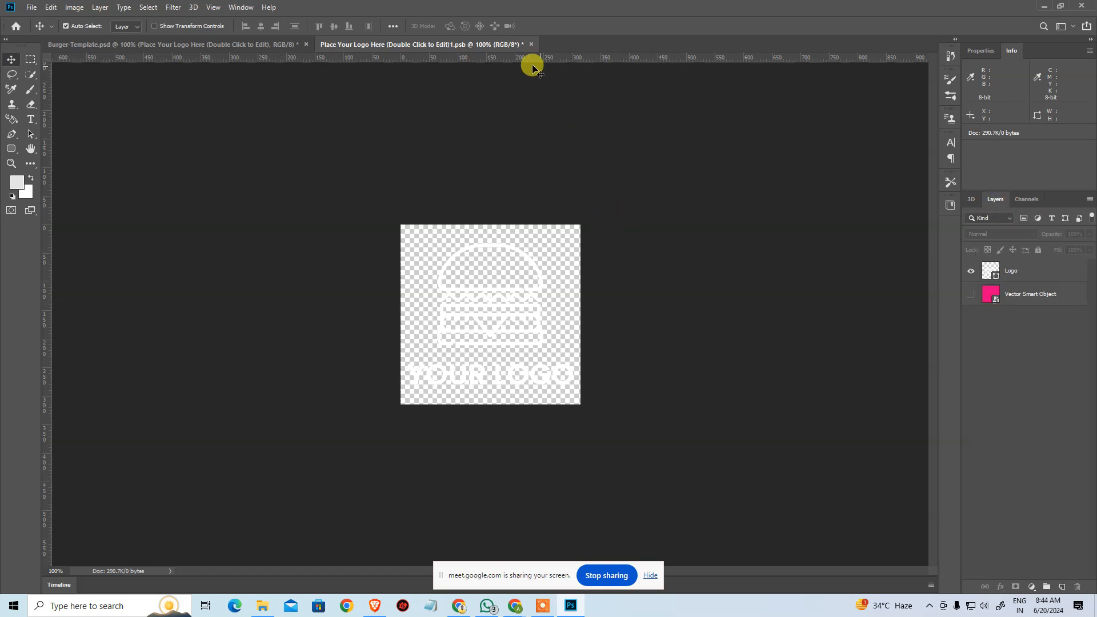
{"action": "left_click", "coordinate": [529, 45]}
{"action": "left_click", "coordinate": [557, 225]}
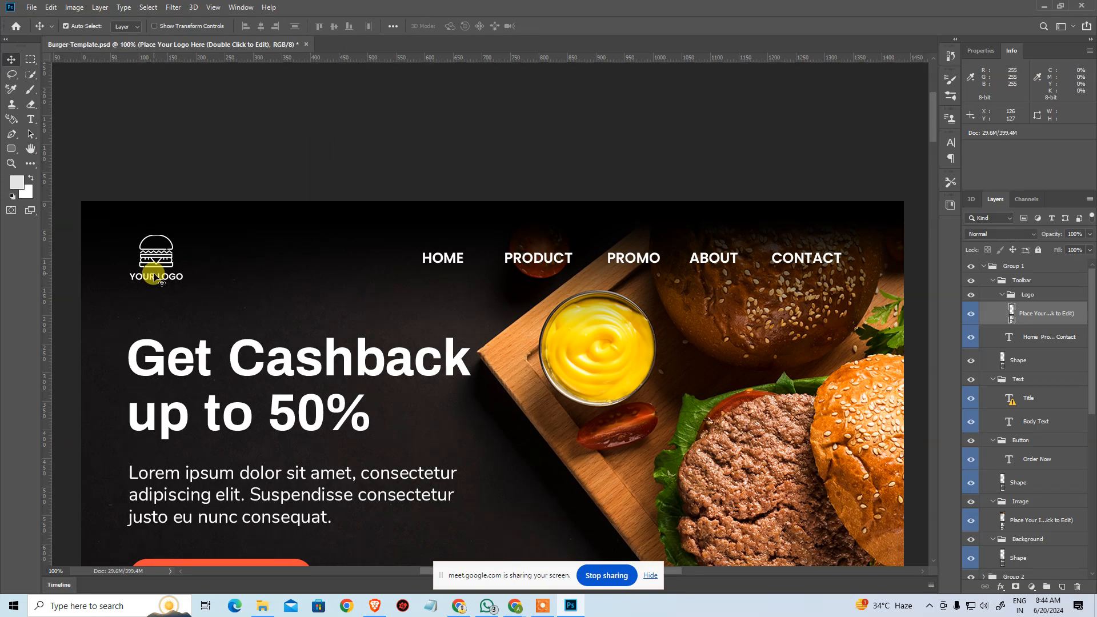
Copy the word HOME from the header's navigation menu text layer and leave text editing.
{"action": "left_click", "coordinate": [164, 280]}
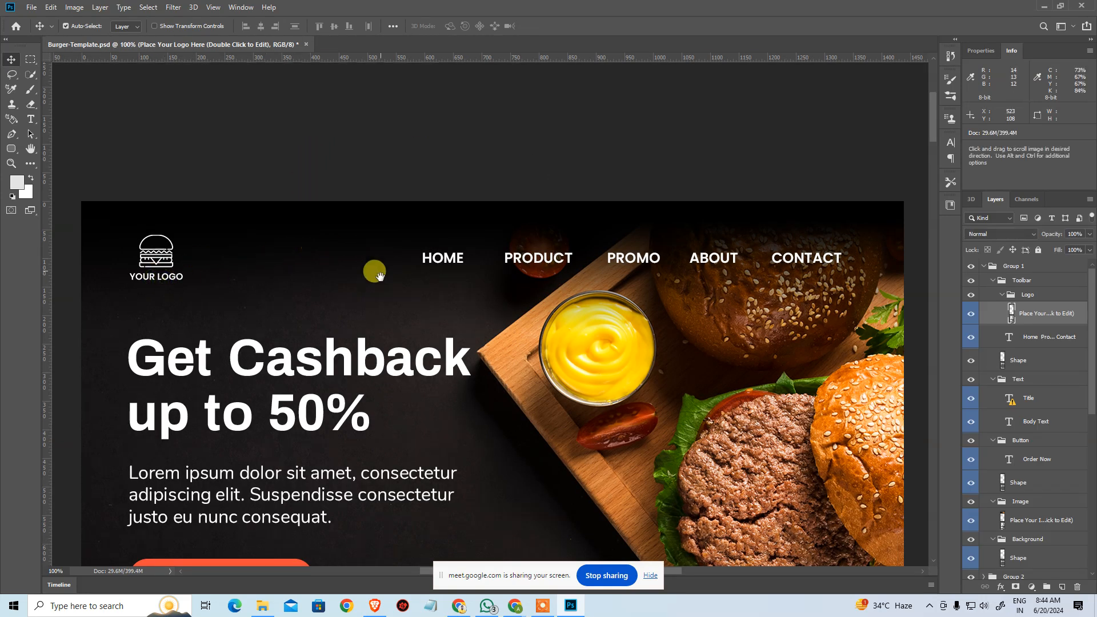
{"action": "left_click", "coordinate": [455, 262]}
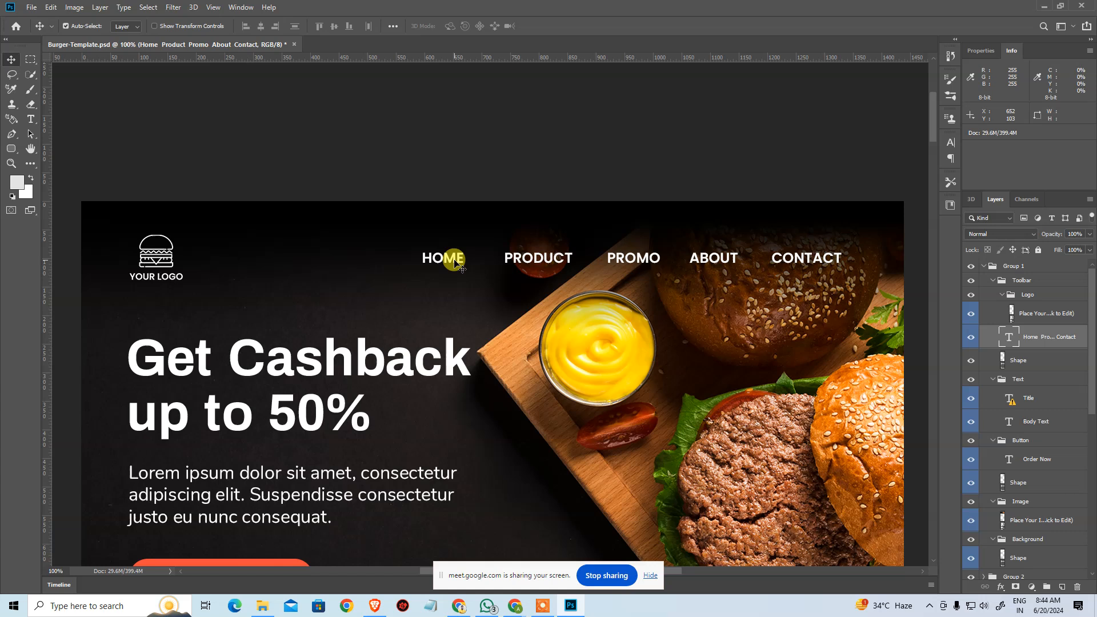
{"action": "key", "text": "t"}
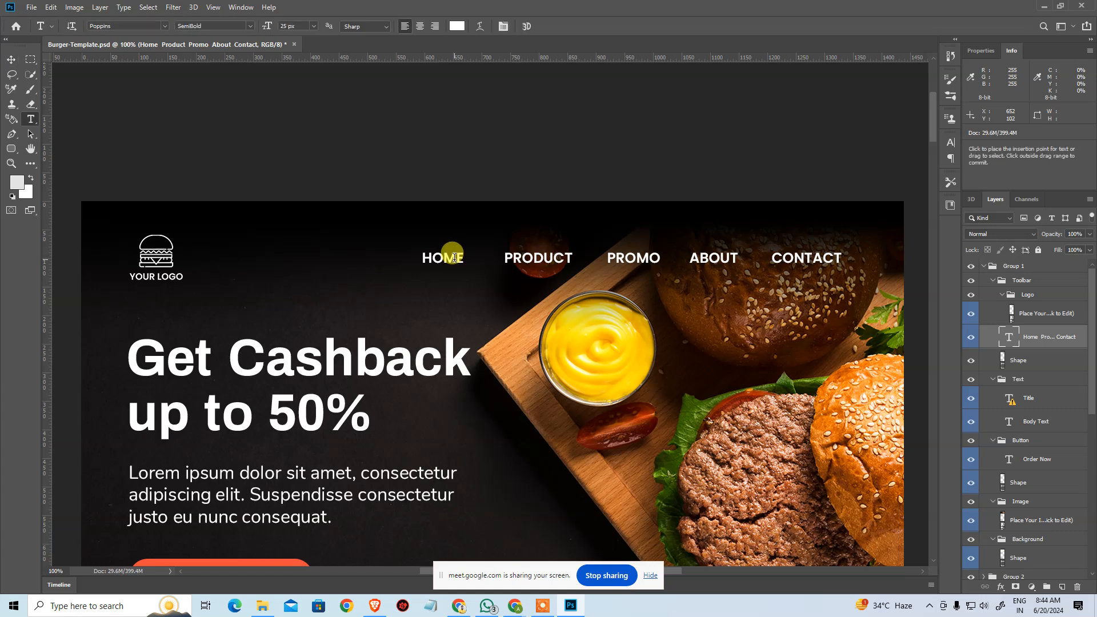
{"action": "left_click", "coordinate": [454, 258]}
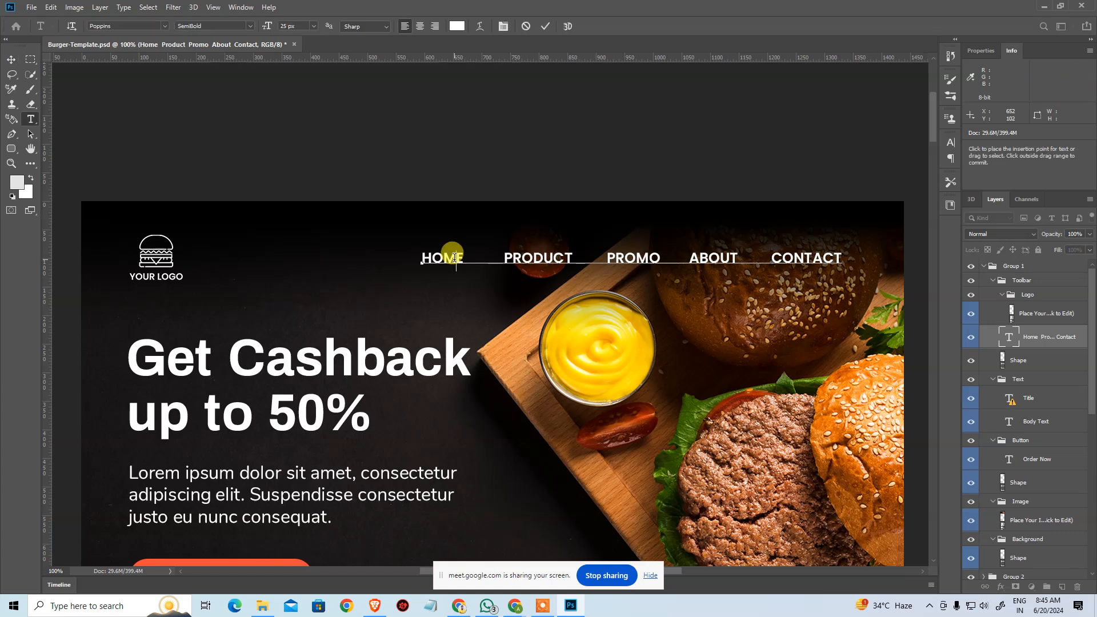
{"action": "left_click_drag", "start_coordinate": [464, 256], "coordinate": [412, 250]}
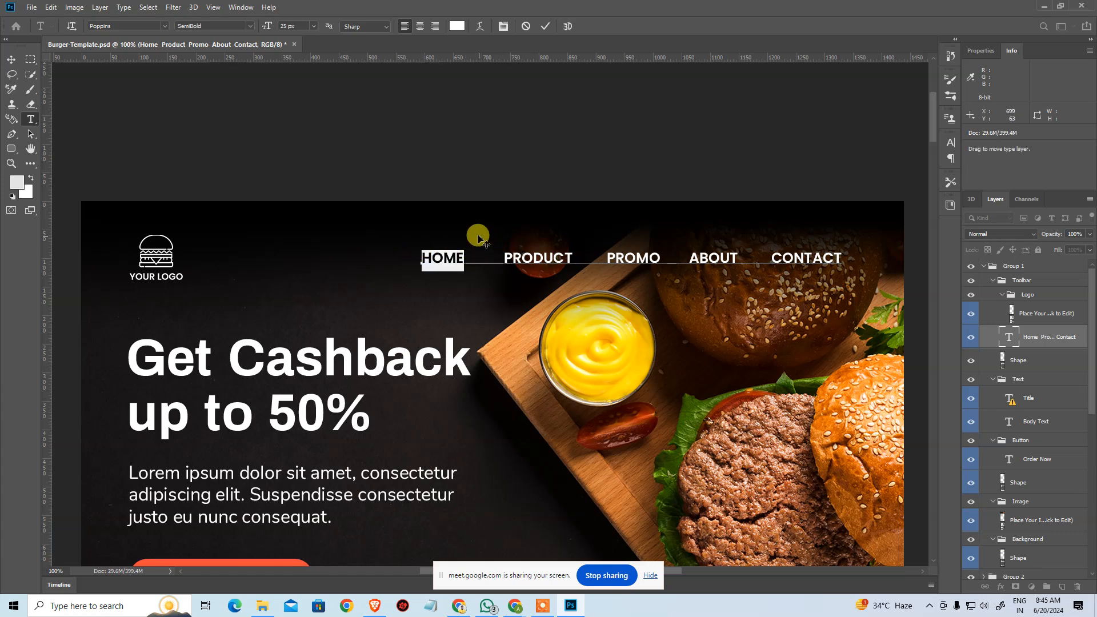
{"action": "key", "text": "ctrl+c"}
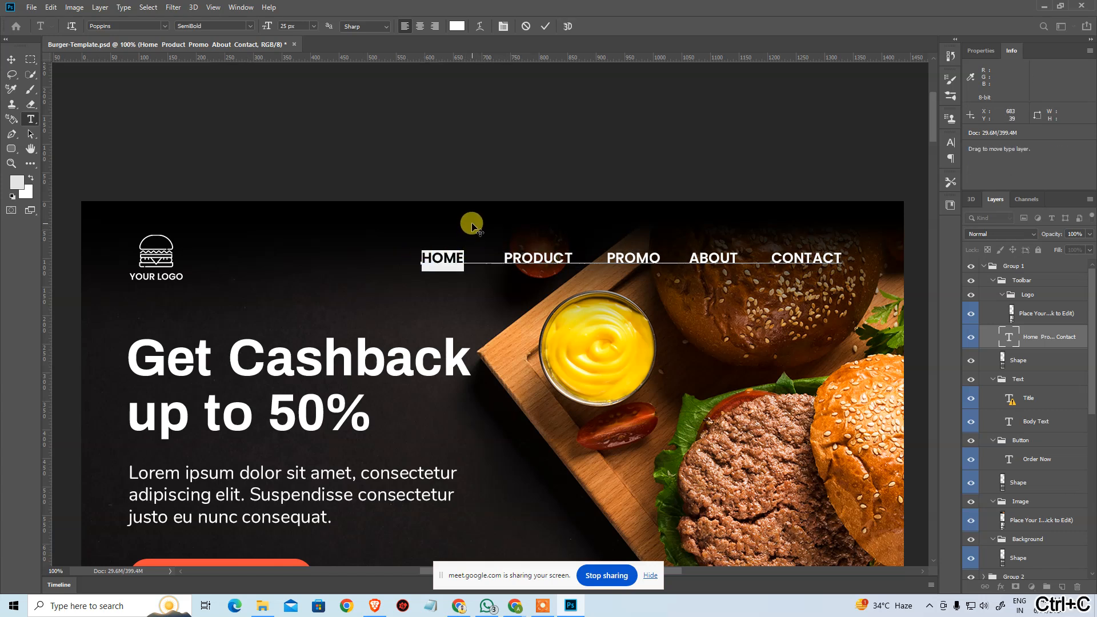
{"action": "left_click", "coordinate": [471, 230]}
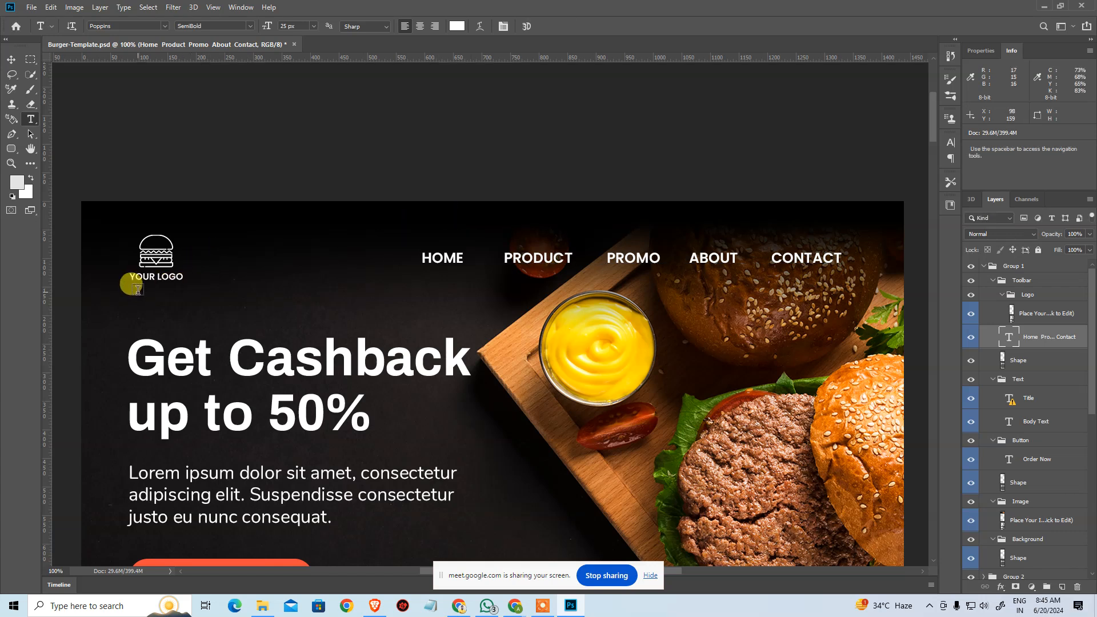
Add a new text layer reading "THE BURGER JOINT" just below the logo.
{"action": "left_click", "coordinate": [137, 290]}
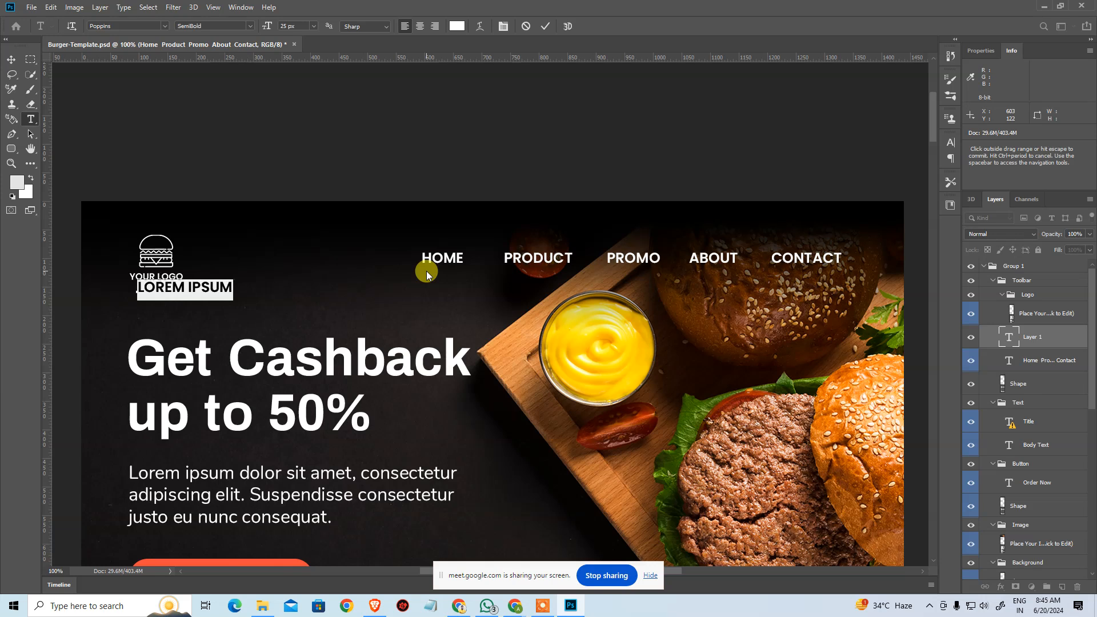
{"action": "type", "text": "THE BURGER"}
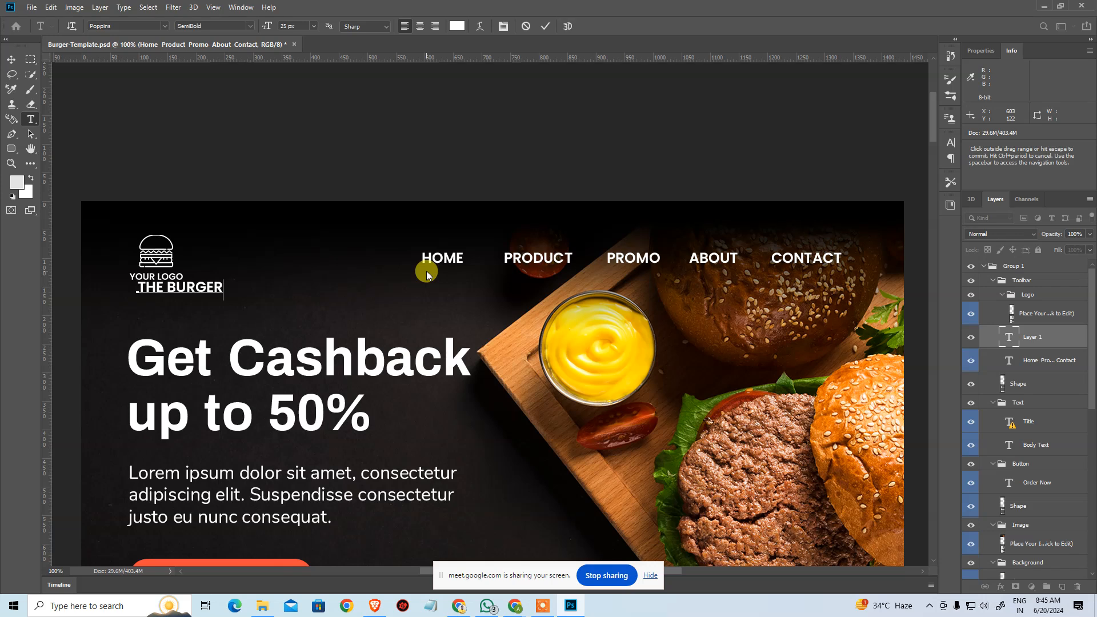
{"action": "type", "text": " JOINT"}
{"action": "left_click", "coordinate": [11, 59]}
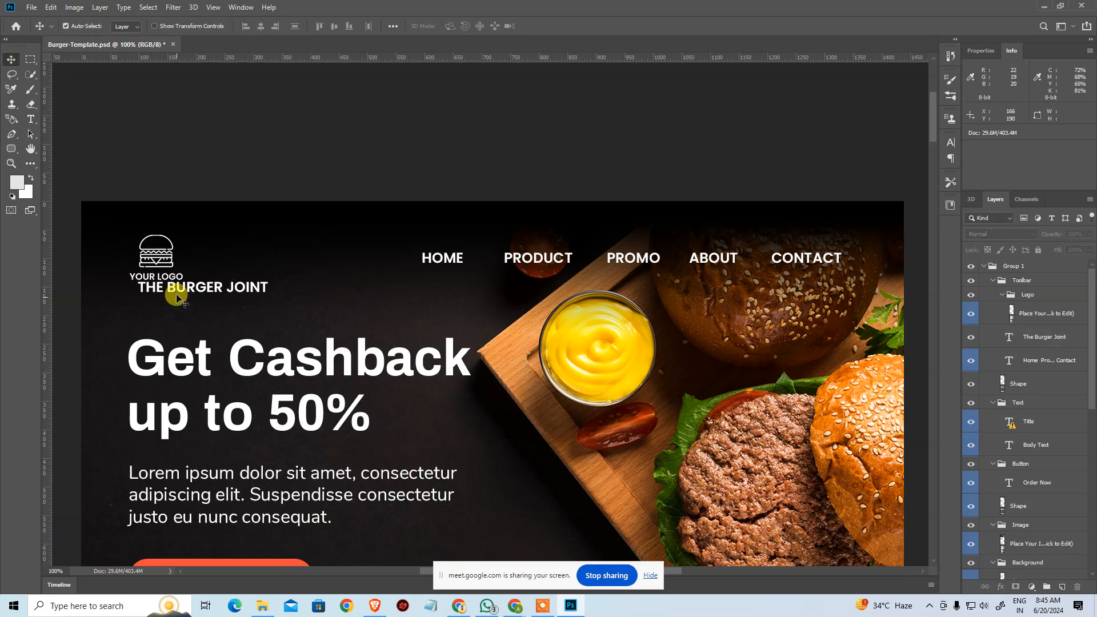
Set the font size of the whole THE BURGER JOINT text to 18 px.
{"action": "left_click", "coordinate": [183, 279]}
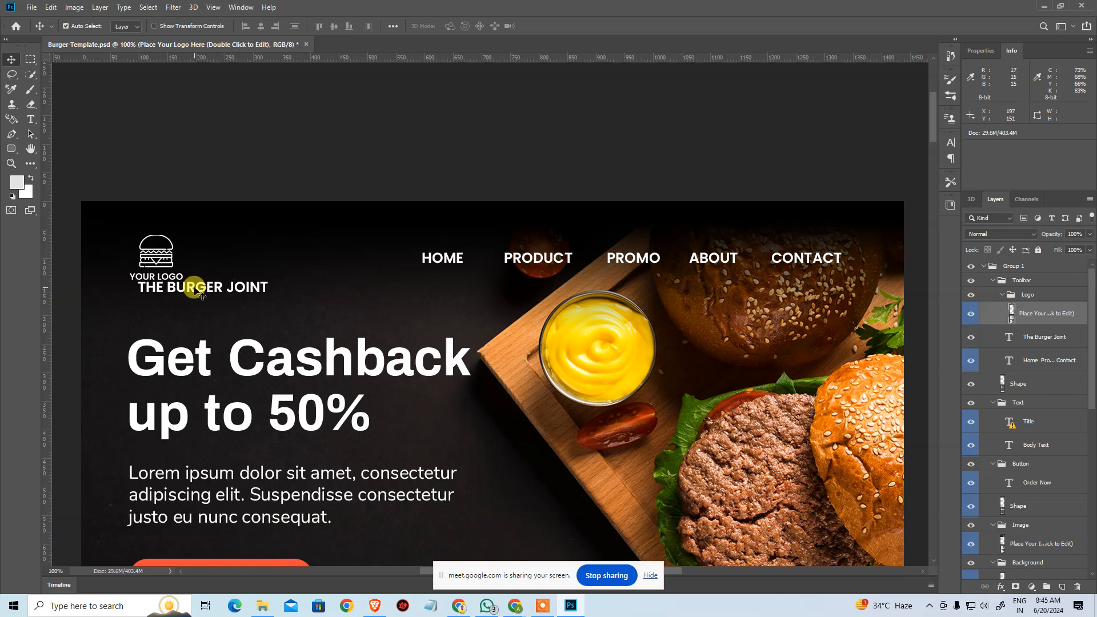
{"action": "double_click", "coordinate": [198, 290]}
{"action": "key", "text": "ctrl+a"}
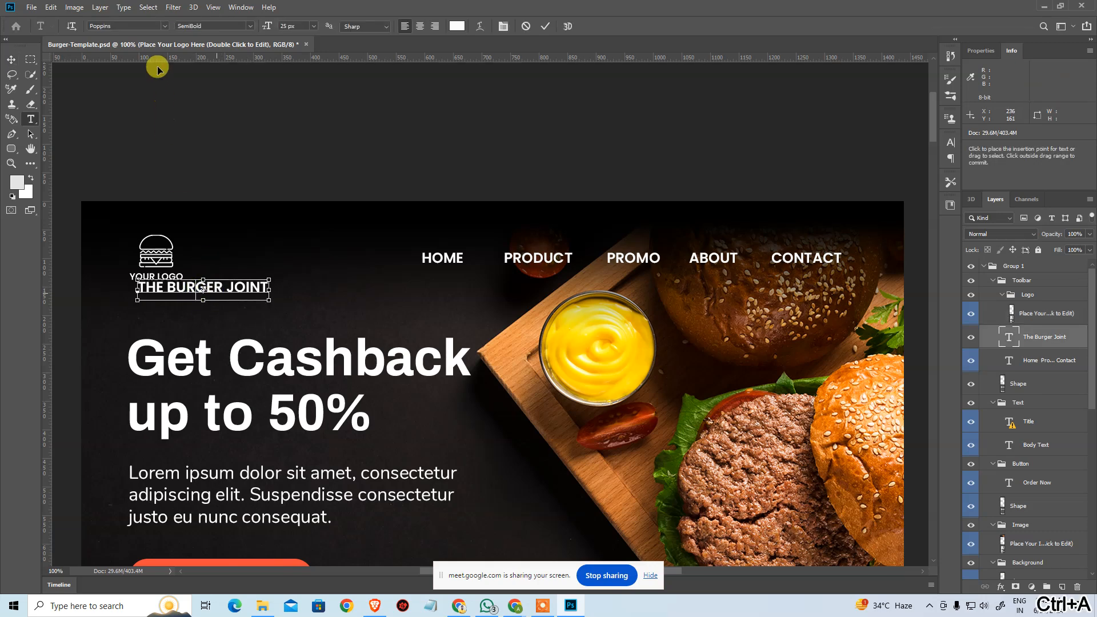
{"action": "left_click", "coordinate": [291, 26]}
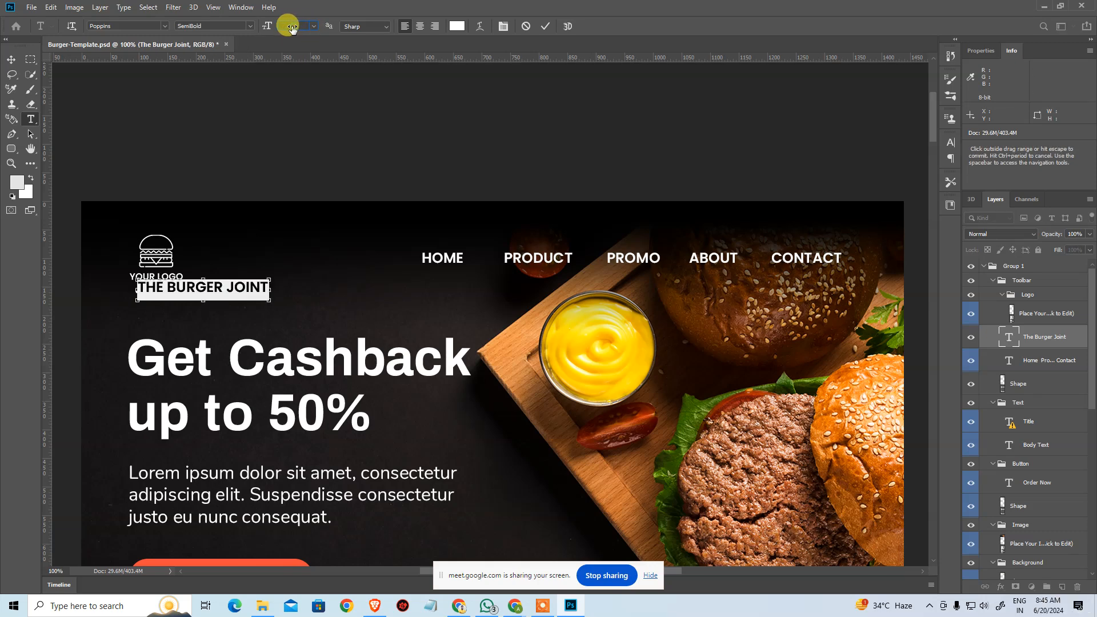
{"action": "scroll", "coordinate": [290, 28], "scroll_direction": "down", "scroll_amount": 7}
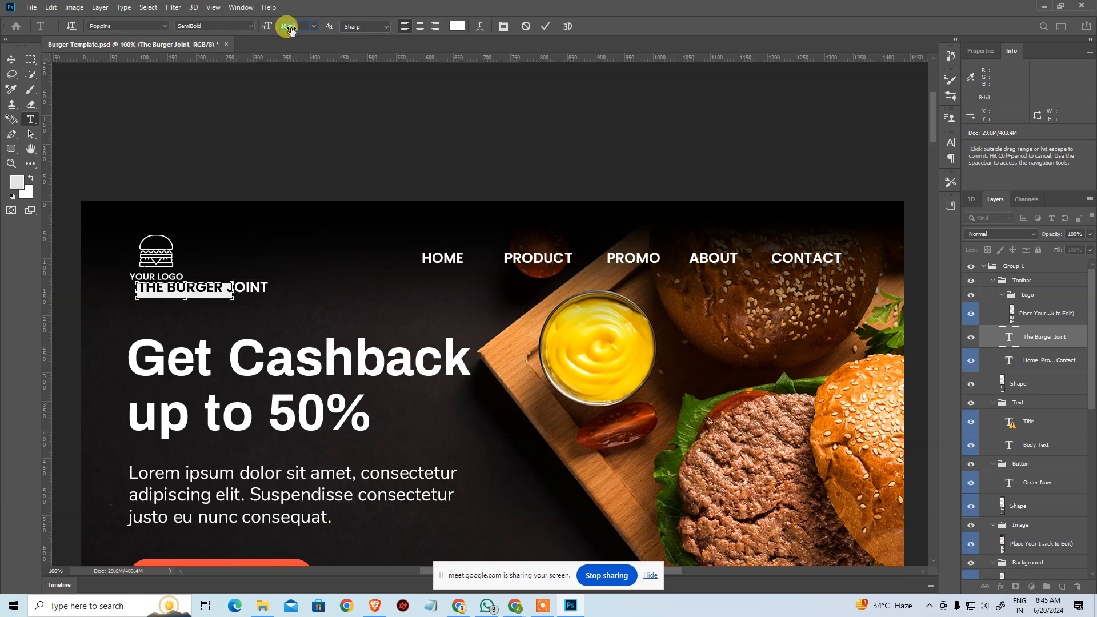
{"action": "scroll", "coordinate": [290, 28], "scroll_direction": "down", "scroll_amount": 3}
{"action": "scroll", "coordinate": [291, 29], "scroll_direction": "up", "scroll_amount": 1}
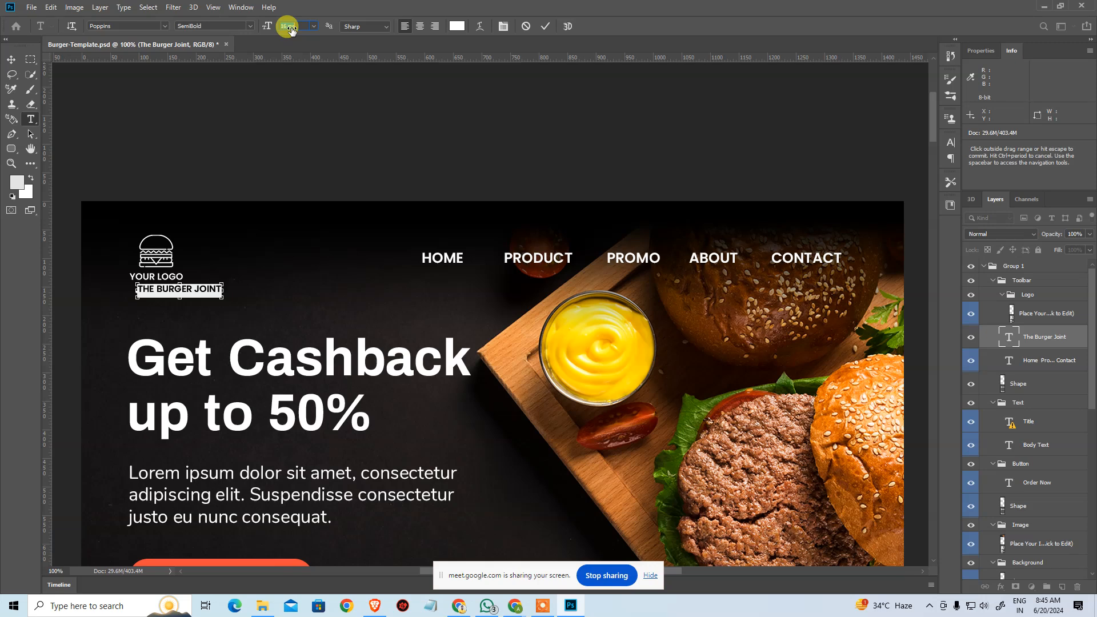
{"action": "scroll", "coordinate": [290, 28], "scroll_direction": "up", "scroll_amount": 1}
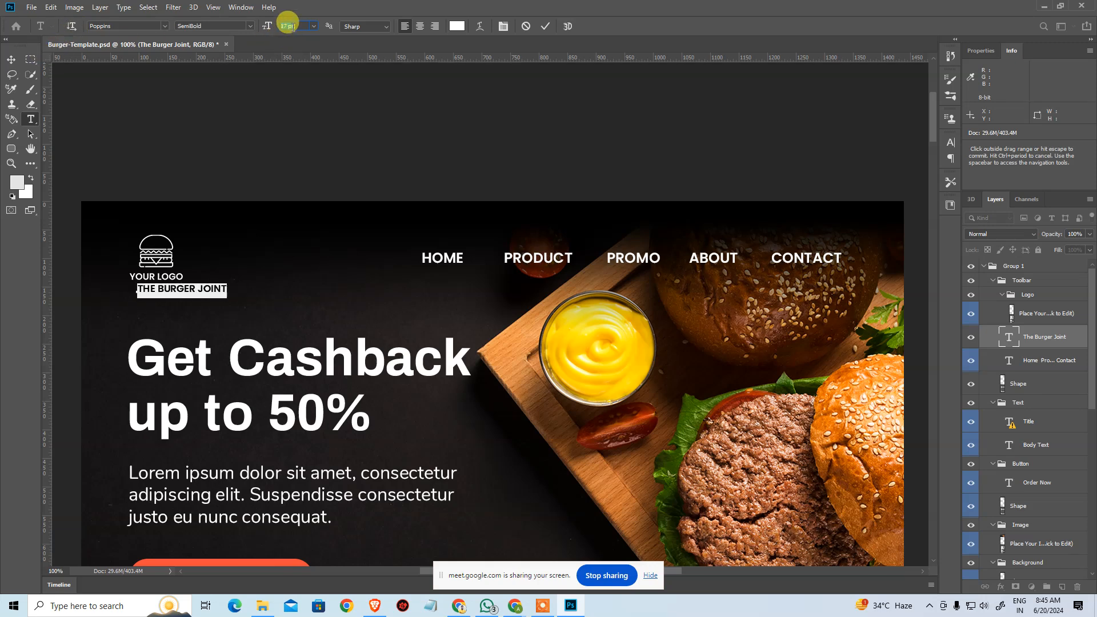
{"action": "left_click", "coordinate": [286, 26]}
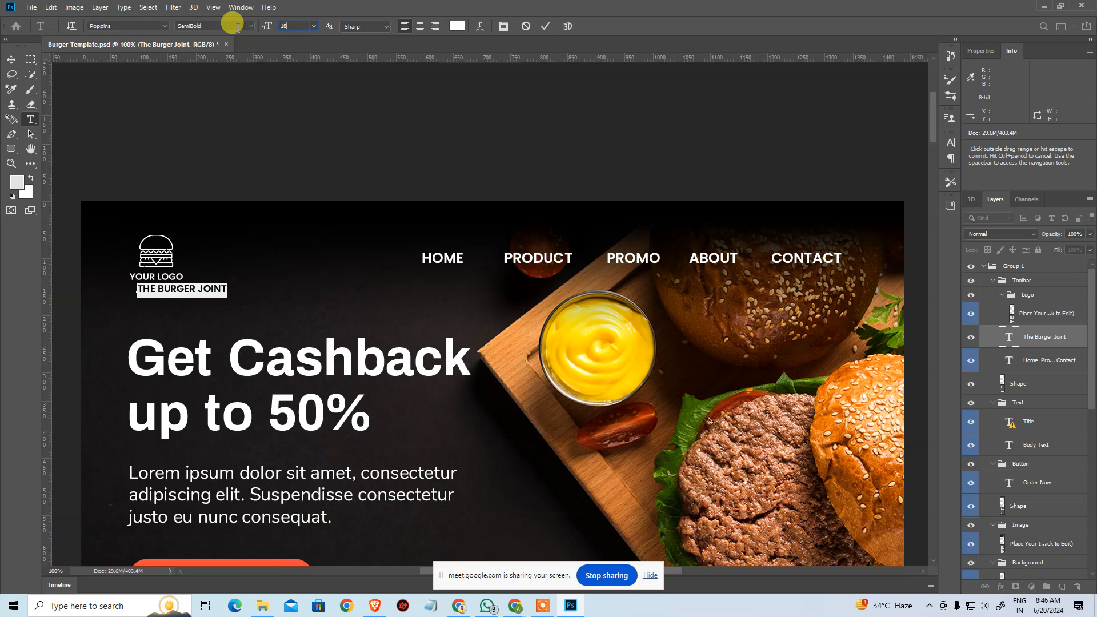
{"action": "key", "text": "Return"}
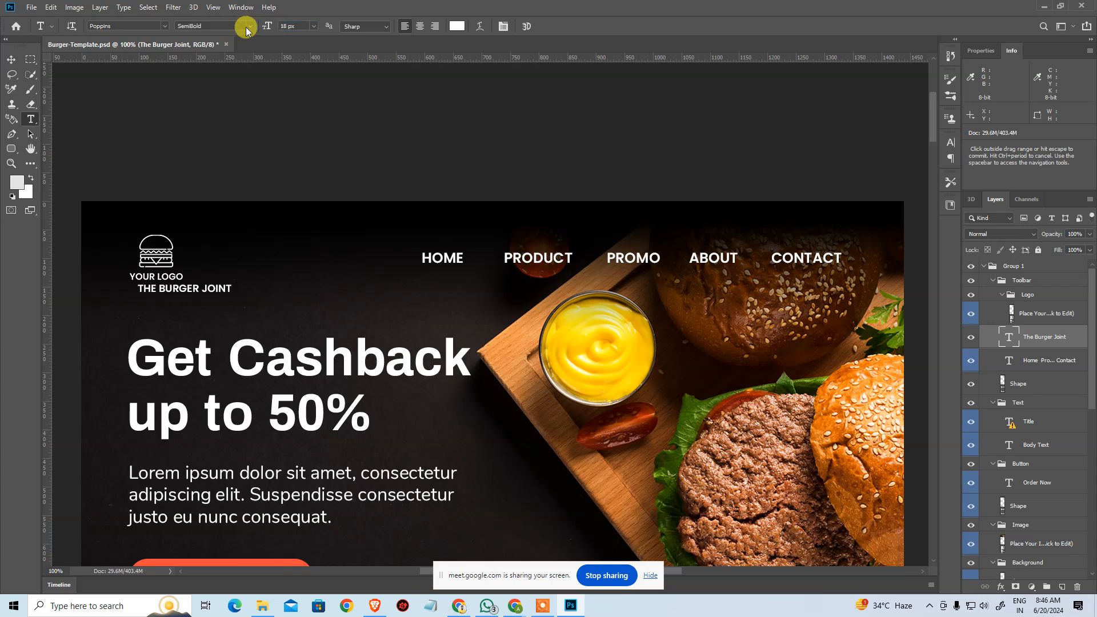
Move the THE BURGER JOINT text over the YOUR LOGO caption, roughly centred under the burger icon.
{"action": "left_click", "coordinate": [12, 64]}
{"action": "left_click_drag", "start_coordinate": [165, 294], "coordinate": [137, 278]}
Try aligning the logo and the THE BURGER JOINT text by their horizontal centres, then undo the alignment.
{"action": "left_click", "coordinate": [154, 264], "text": "shift"}
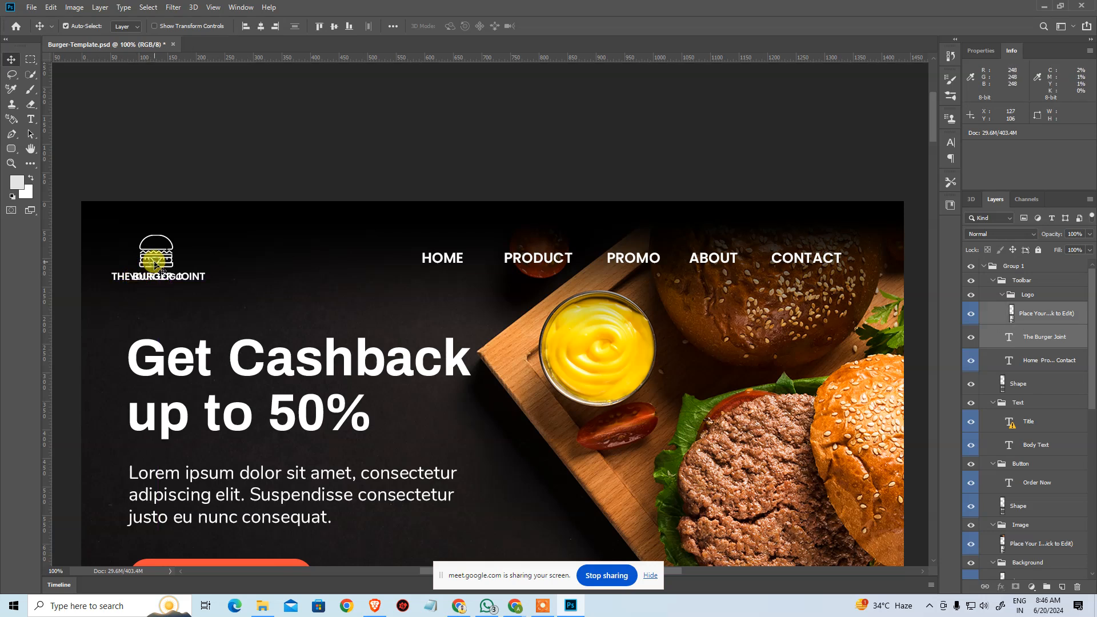
{"action": "left_click", "coordinate": [260, 27]}
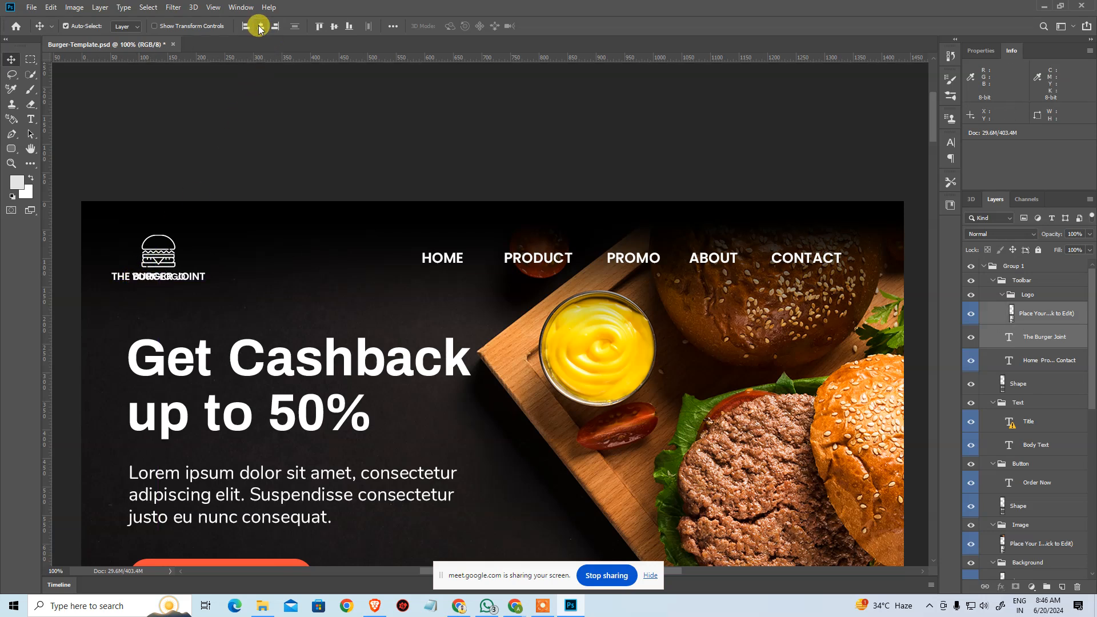
{"action": "key", "text": "ctrl+z"}
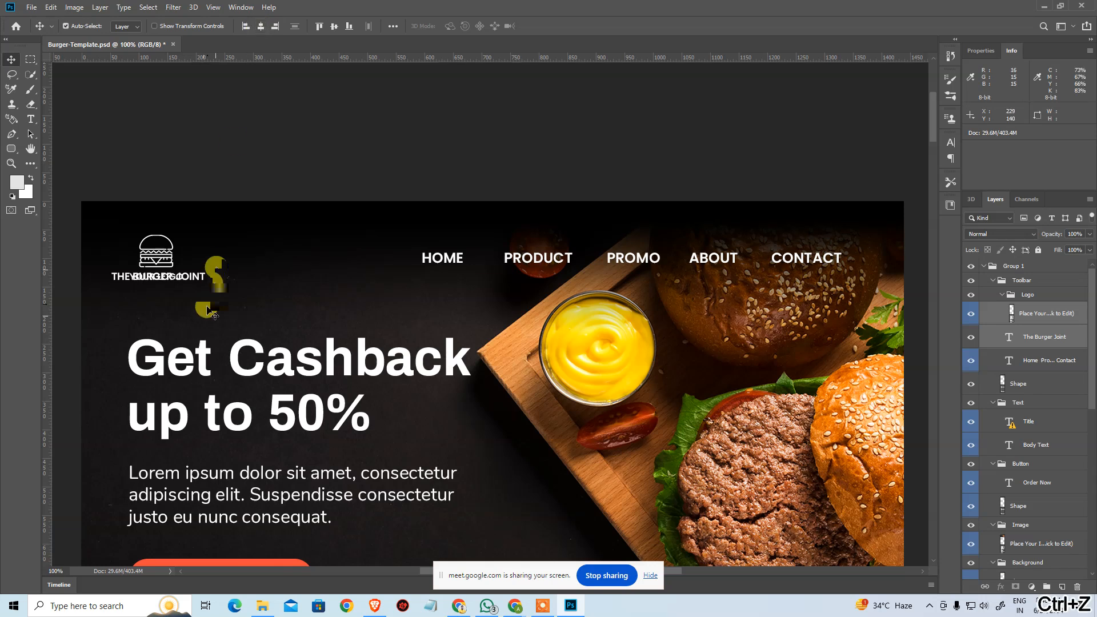
Try moving the THE BURGER JOINT text slightly down and left with Free Transform, and undo the move.
{"action": "left_click", "coordinate": [203, 278]}
{"action": "left_click", "coordinate": [199, 281]}
{"action": "key", "text": "ctrl"}
{"action": "key", "text": "ctrl+t"}
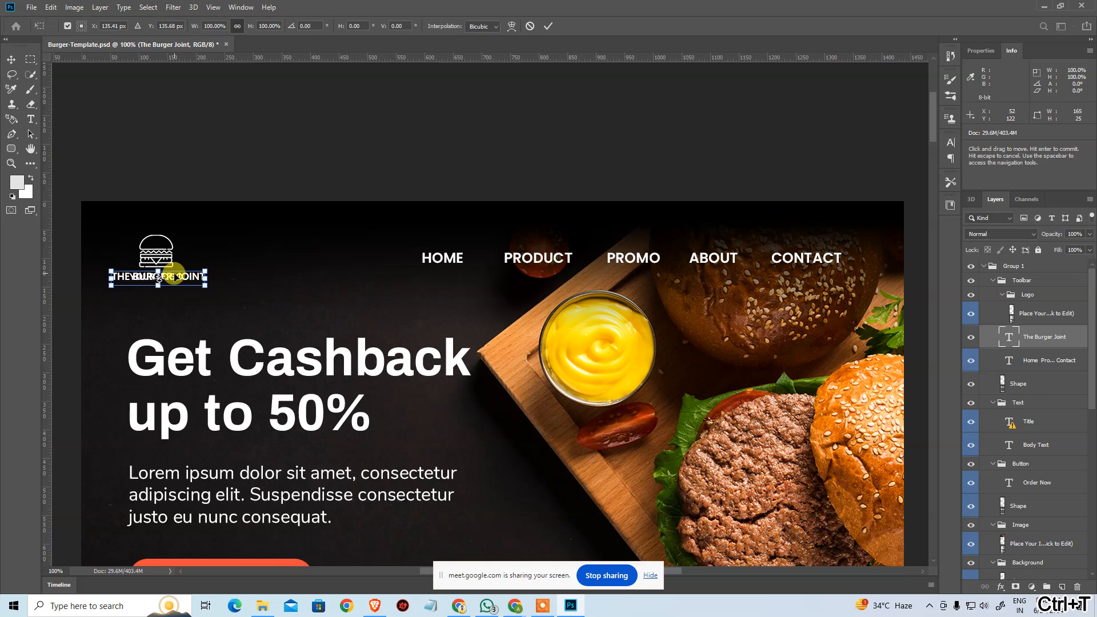
{"action": "mouse_move", "coordinate": [173, 276]}
{"action": "left_mouse_down"}
{"action": "mouse_move", "coordinate": [149, 216]}
{"action": "mouse_move", "coordinate": [164, 245]}
{"action": "mouse_move", "coordinate": [161, 285]}
{"action": "left_mouse_up"}
{"action": "key", "text": "ctrl+z"}
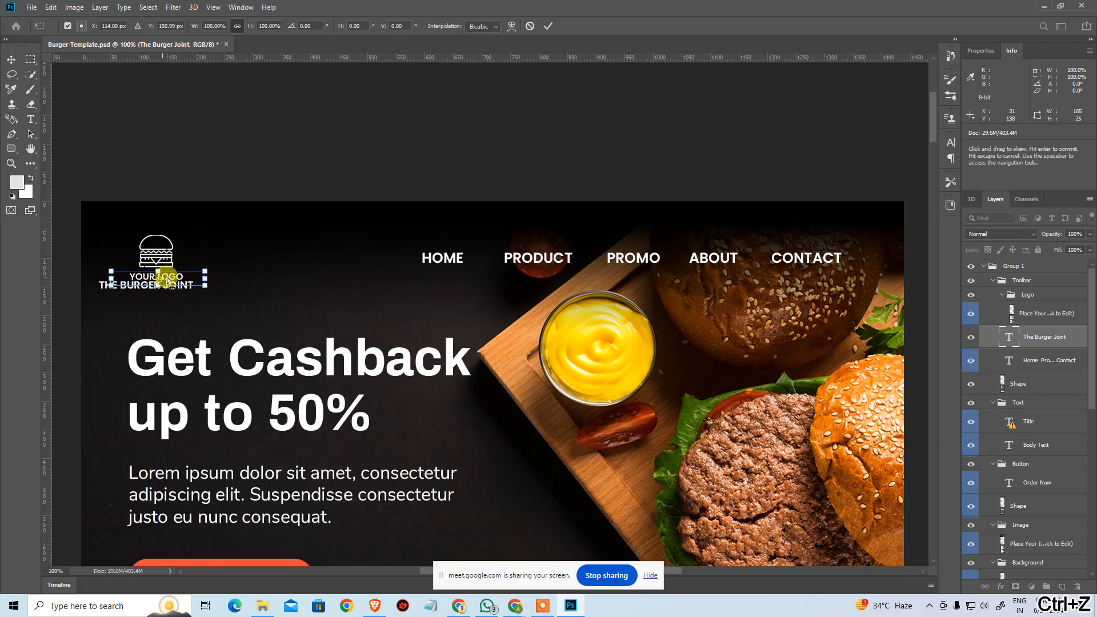
{"action": "key", "text": "ctrl+z"}
Delete the THE BURGER JOINT text layer so only the original YOUR LOGO caption remains under the burger icon.
{"action": "left_click", "coordinate": [159, 265]}
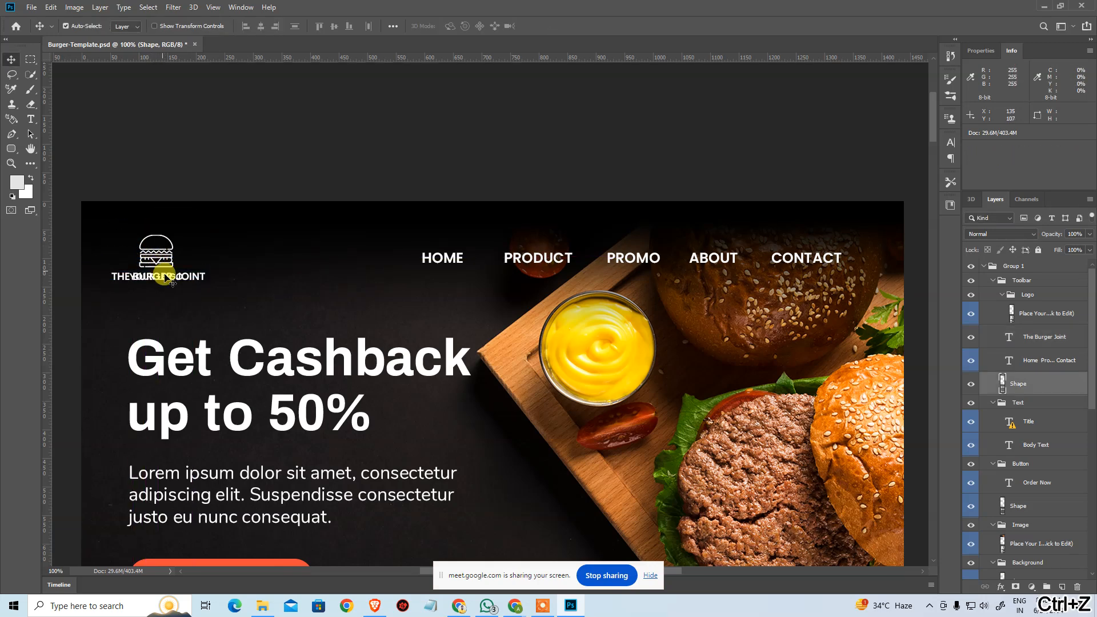
{"action": "left_click", "coordinate": [181, 285]}
{"action": "key", "text": "Delete"}
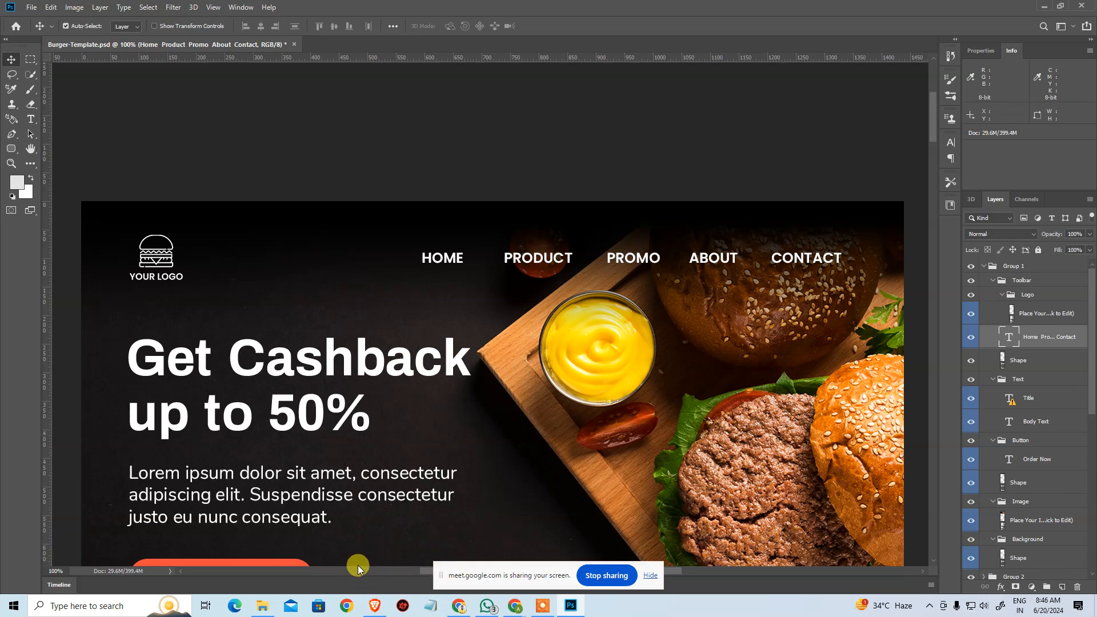
Switch to index.html in the browser's file manager editor and set the logo.webp image's alt text to "Burger Hub".
{"action": "mouse_move", "coordinate": [514, 605]}
{"action": "left_click", "coordinate": [431, 530]}
{"action": "left_click", "coordinate": [321, 286]}
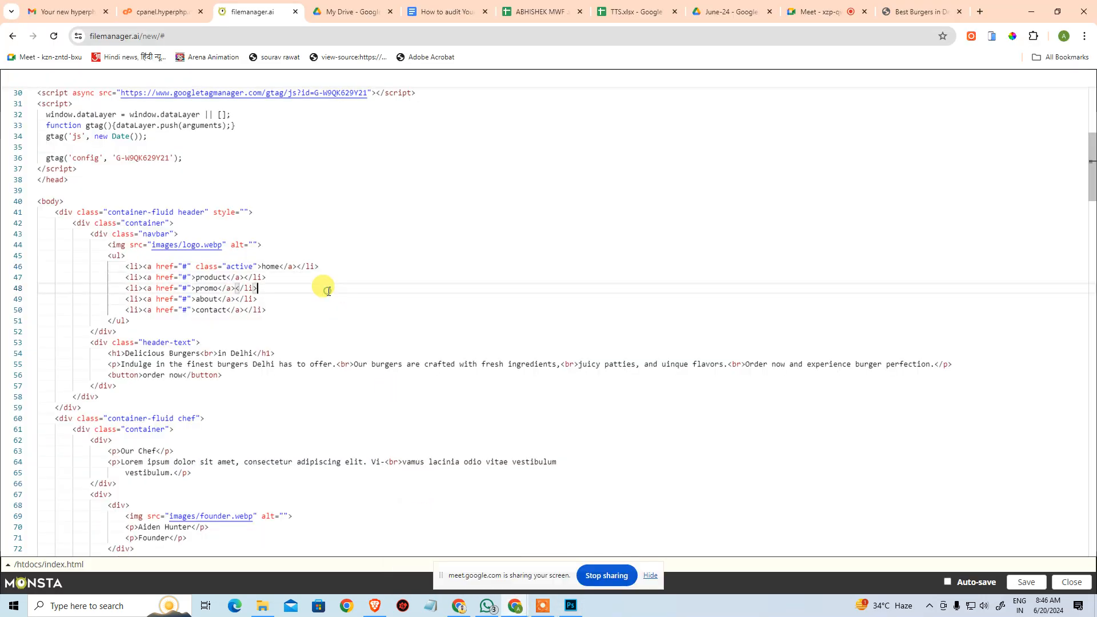
{"action": "left_click", "coordinate": [249, 244]}
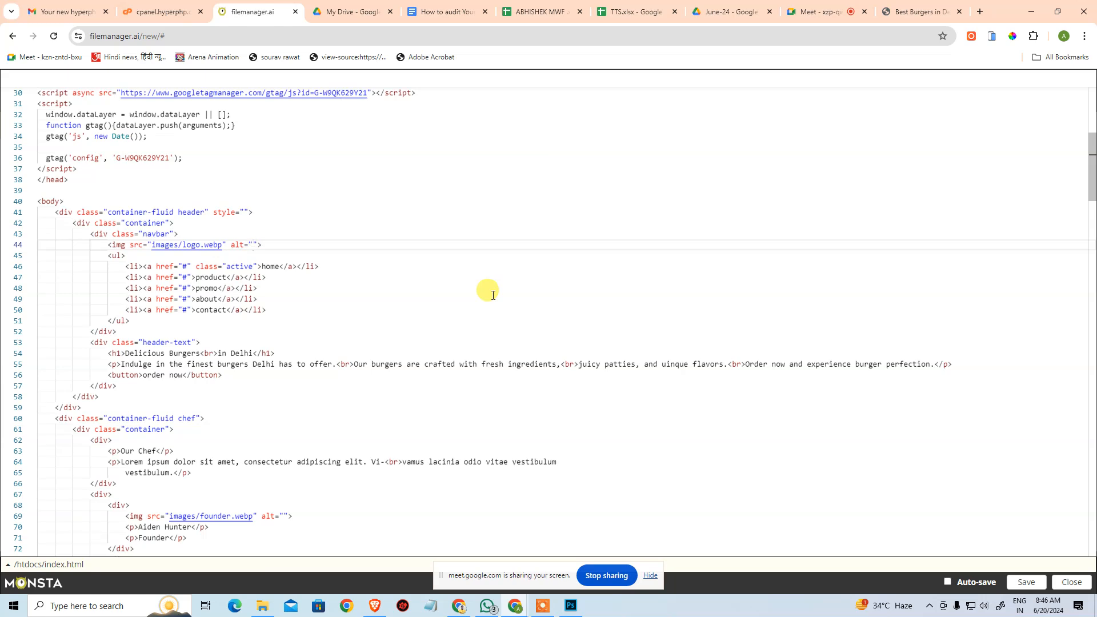
{"action": "type", "text": "Burger "}
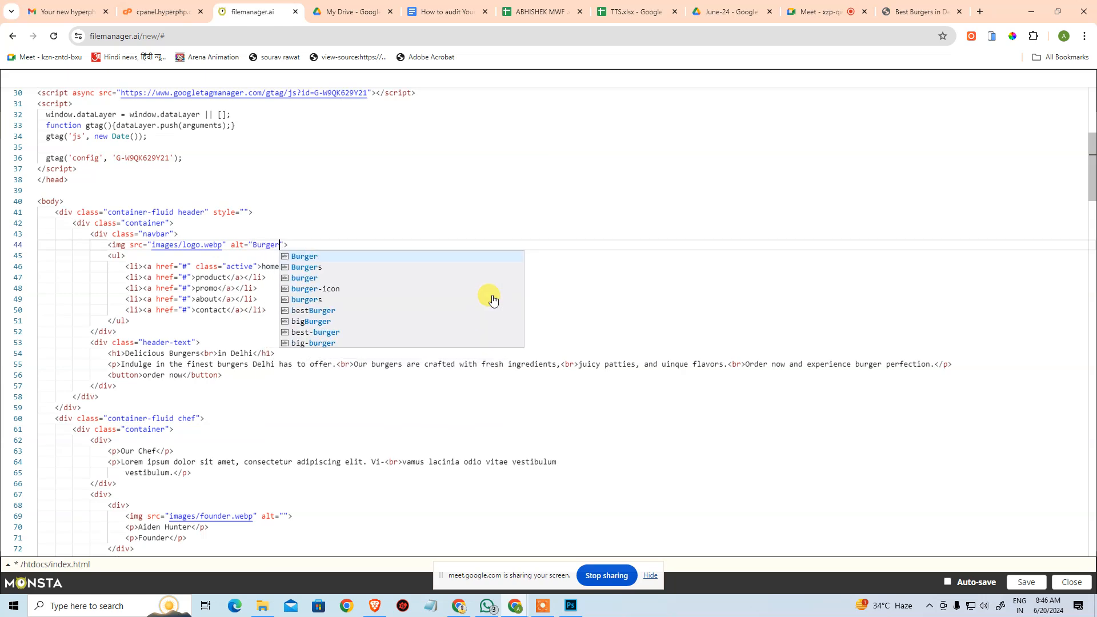
{"action": "type", "text": "Hub"}
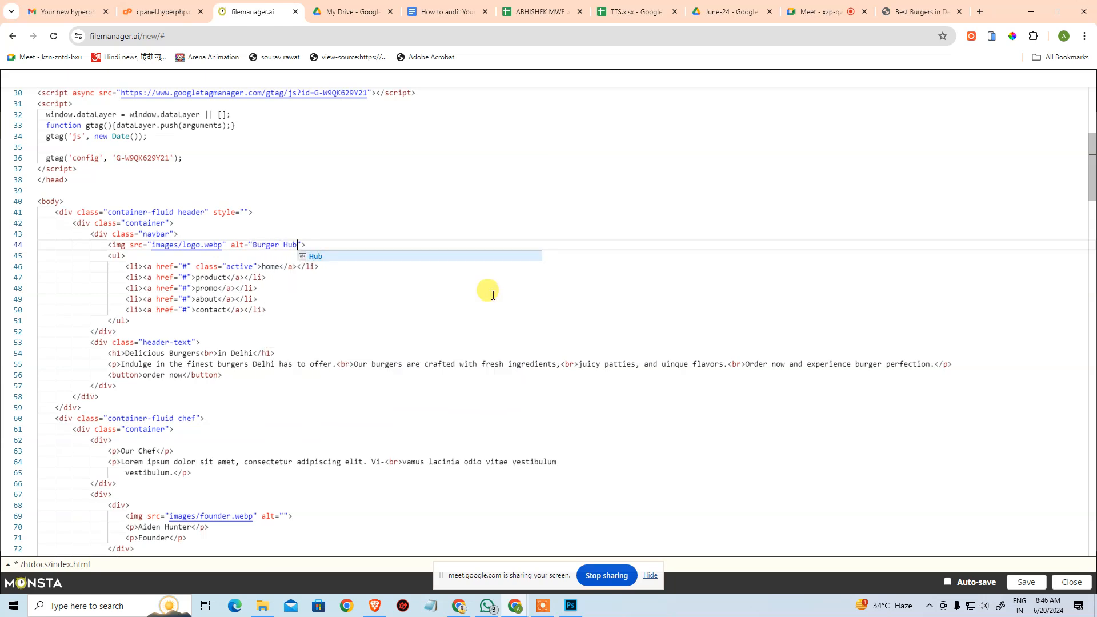
Check the brand name at the end of the page's title tag against the logo's alt text.
{"action": "scroll", "coordinate": [399, 178], "scroll_direction": "up", "scroll_amount": 4}
{"action": "scroll", "coordinate": [359, 179], "scroll_direction": "up", "scroll_amount": 2}
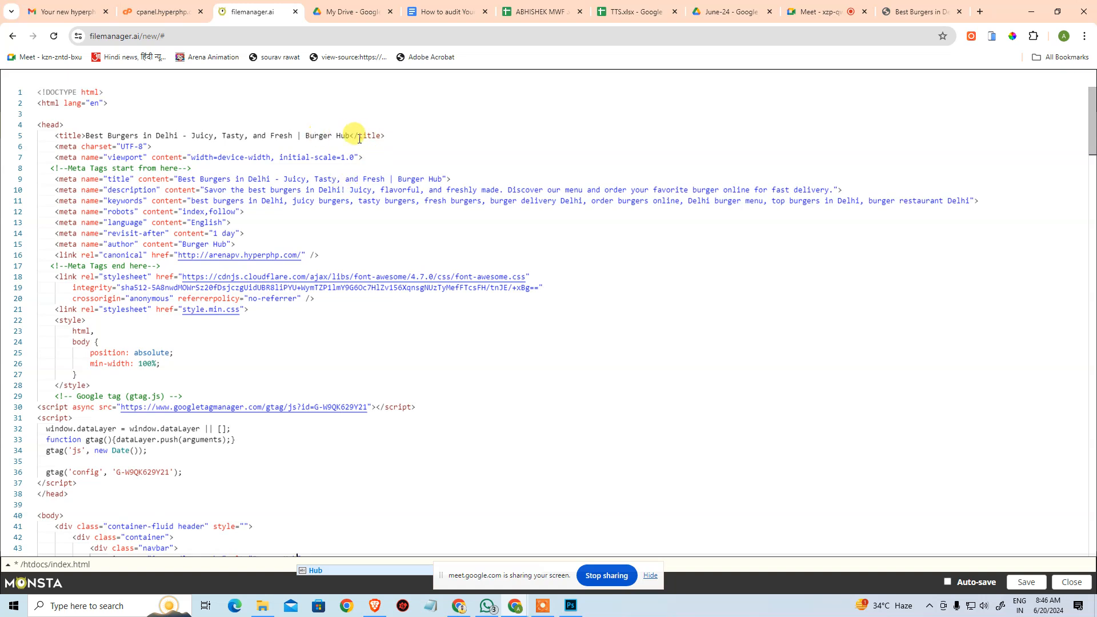
{"action": "left_click_drag", "start_coordinate": [350, 135], "coordinate": [311, 139]}
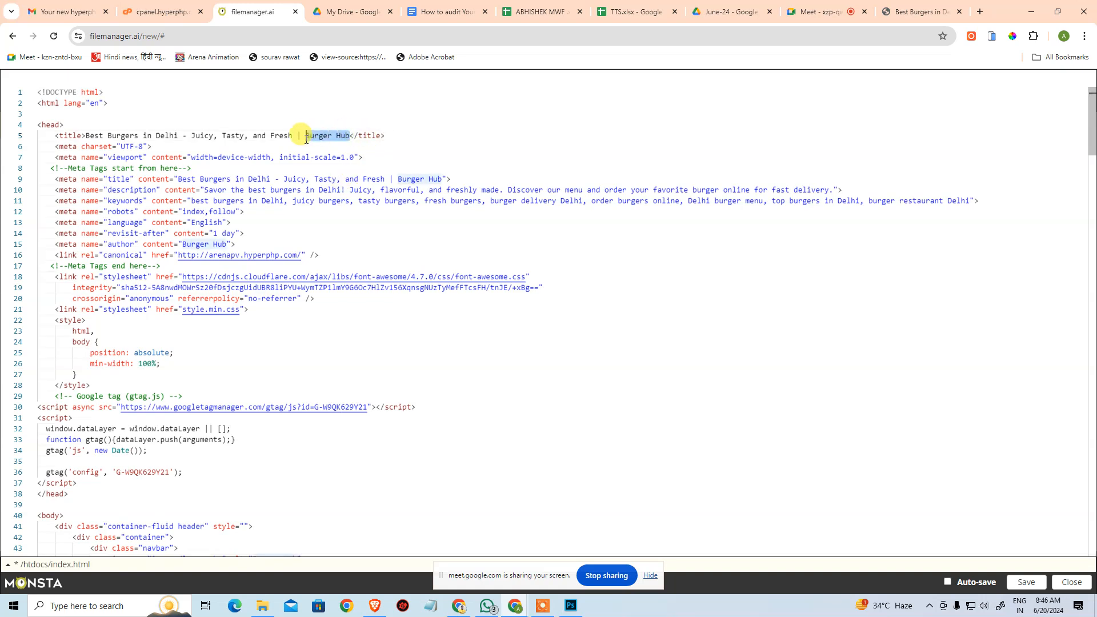
{"action": "left_click", "coordinate": [485, 209]}
{"action": "left_click", "coordinate": [380, 135]}
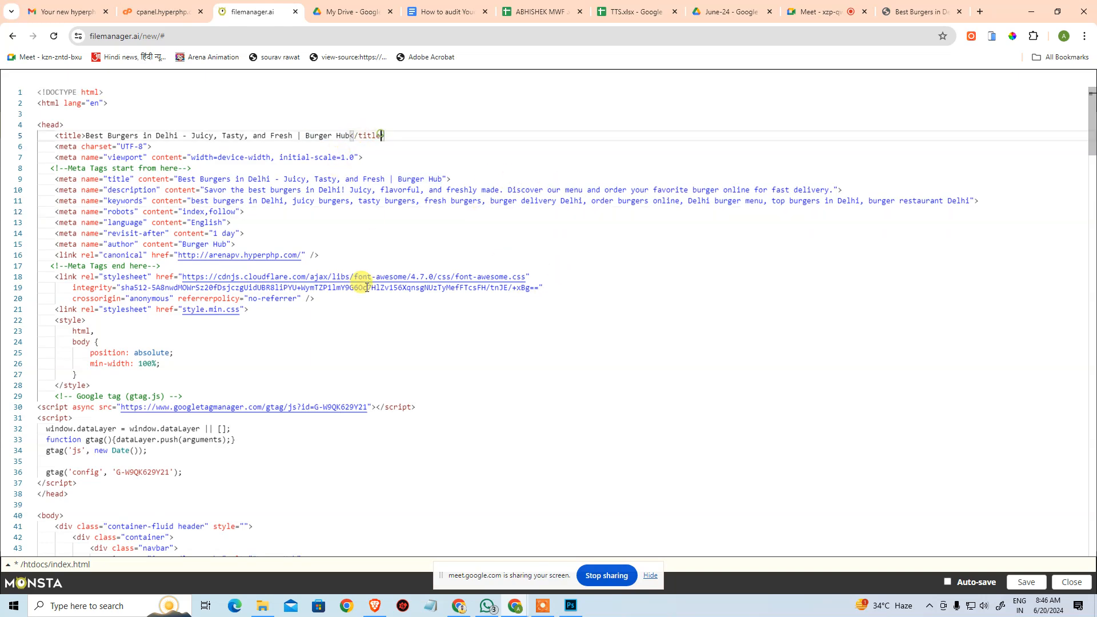
Copy the founder's name from the paragraph below the founder.webp image into that image's alt attribute.
{"action": "scroll", "coordinate": [377, 222], "scroll_direction": "down", "scroll_amount": 7}
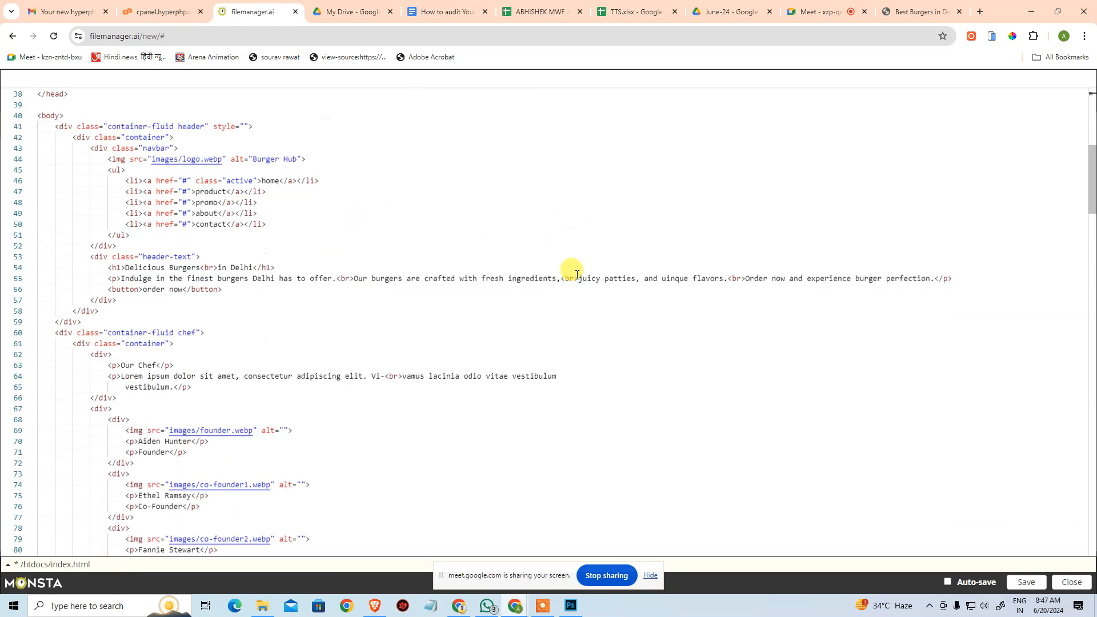
{"action": "scroll", "coordinate": [763, 300], "scroll_direction": "down", "scroll_amount": 2}
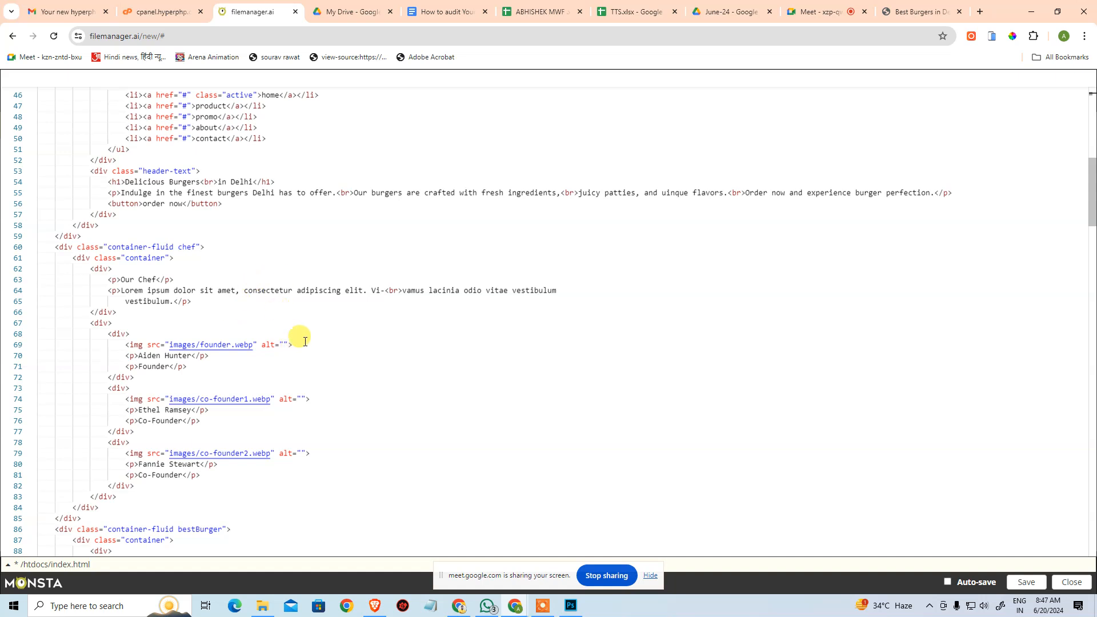
{"action": "left_click_drag", "start_coordinate": [138, 355], "coordinate": [197, 355]}
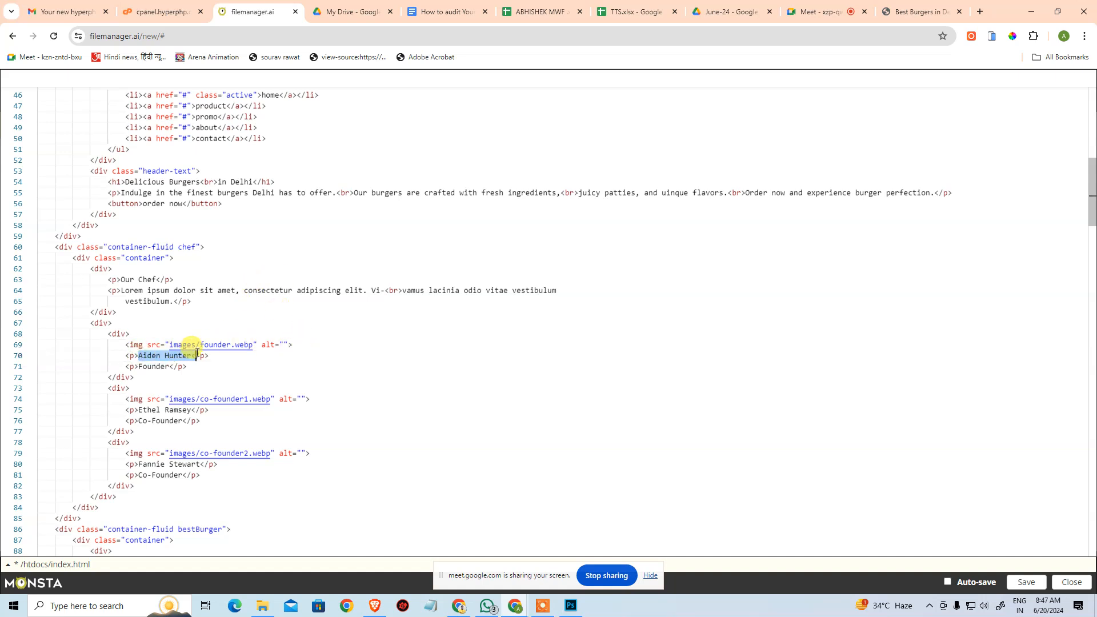
{"action": "key", "text": "ctrl+c"}
{"action": "left_click", "coordinate": [284, 345]}
{"action": "key", "text": "ctrl+v"}
Fill the alt attributes of co-founder1.webp and co-founder2.webp with the co-founder names copied from the paragraphs below each image.
{"action": "left_click_drag", "start_coordinate": [138, 409], "coordinate": [197, 409]}
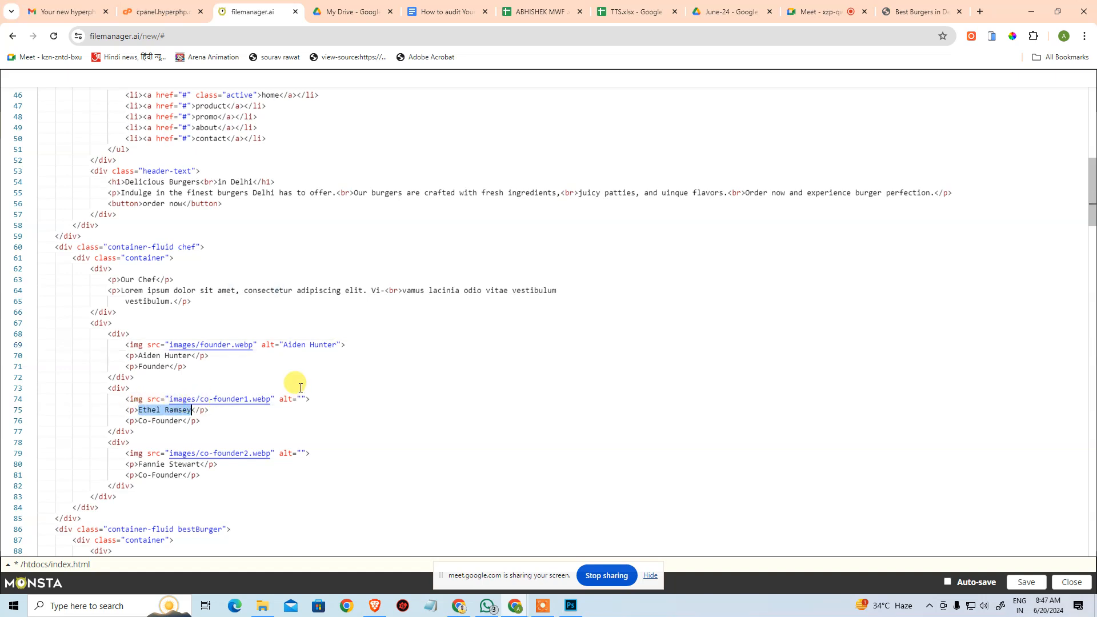
{"action": "key", "text": "Up"}
{"action": "key", "text": "End"}
{"action": "key", "text": "ctrl+v"}
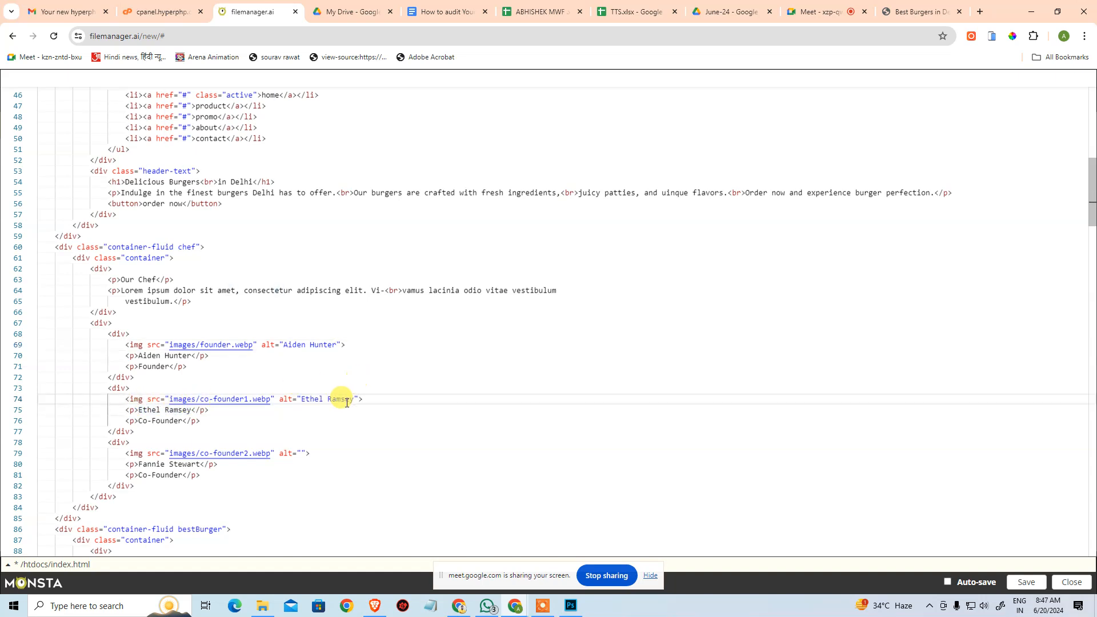
{"action": "left_click_drag", "start_coordinate": [143, 466], "coordinate": [199, 464]}
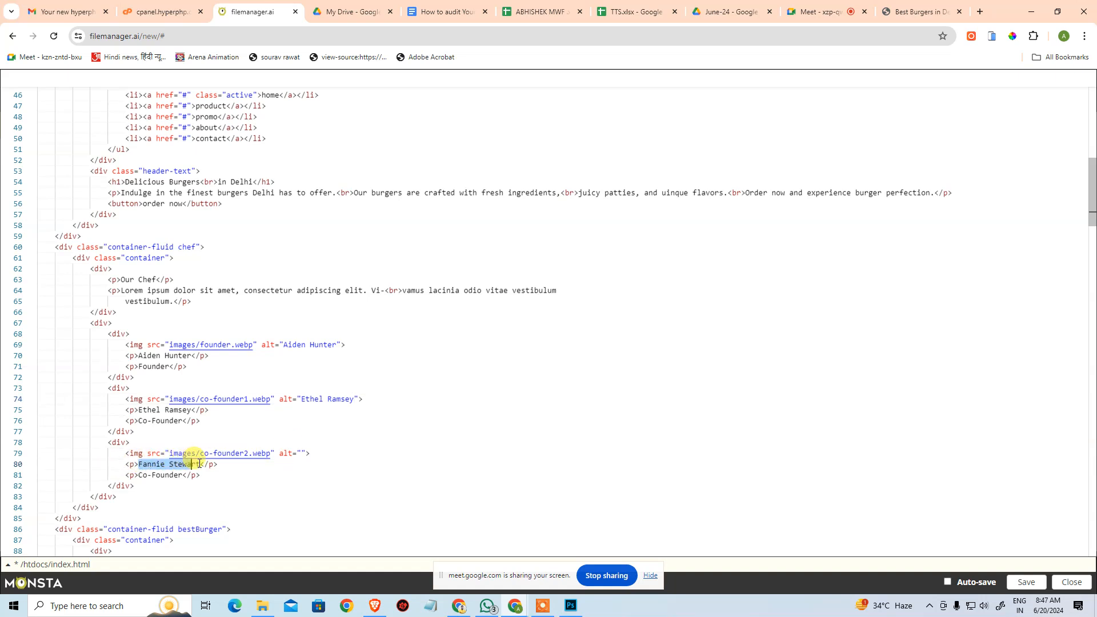
{"action": "left_click", "coordinate": [301, 453]}
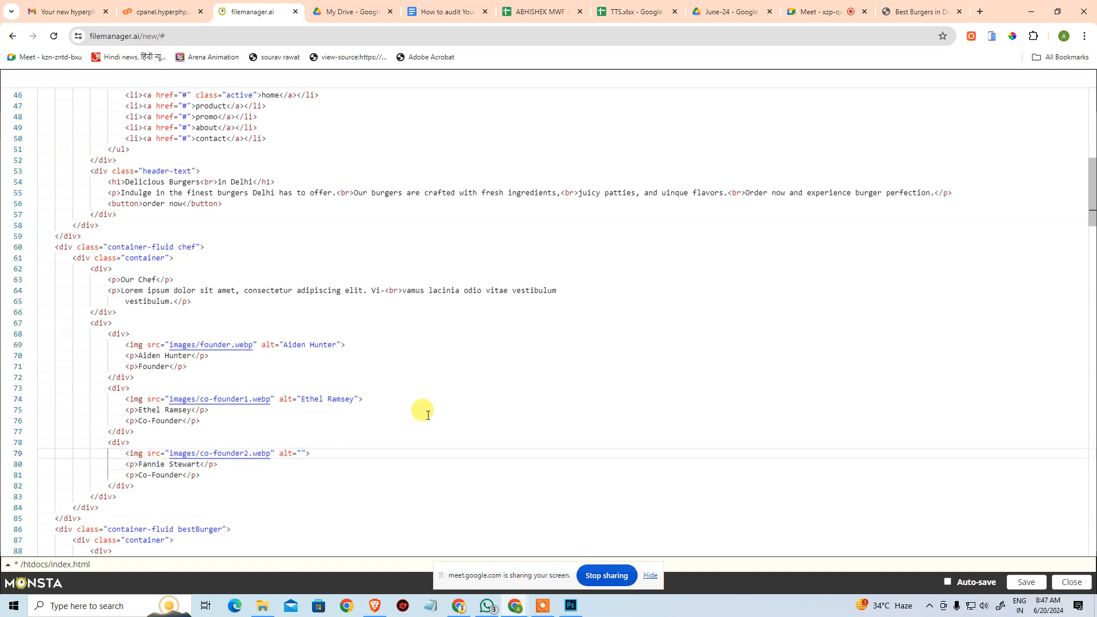
Set the best-burger.webp image's alt text to "Close-up of a juicy classic cheeseburger with melted cheese".
{"action": "scroll", "coordinate": [448, 385], "scroll_direction": "down", "scroll_amount": 3}
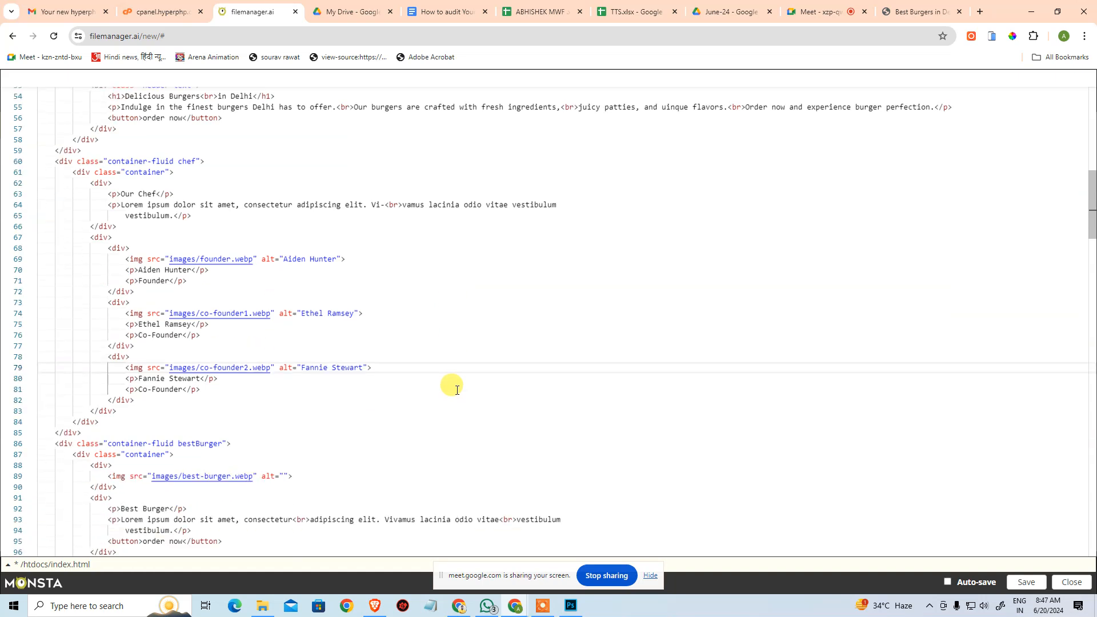
{"action": "scroll", "coordinate": [457, 383], "scroll_direction": "down", "scroll_amount": 2}
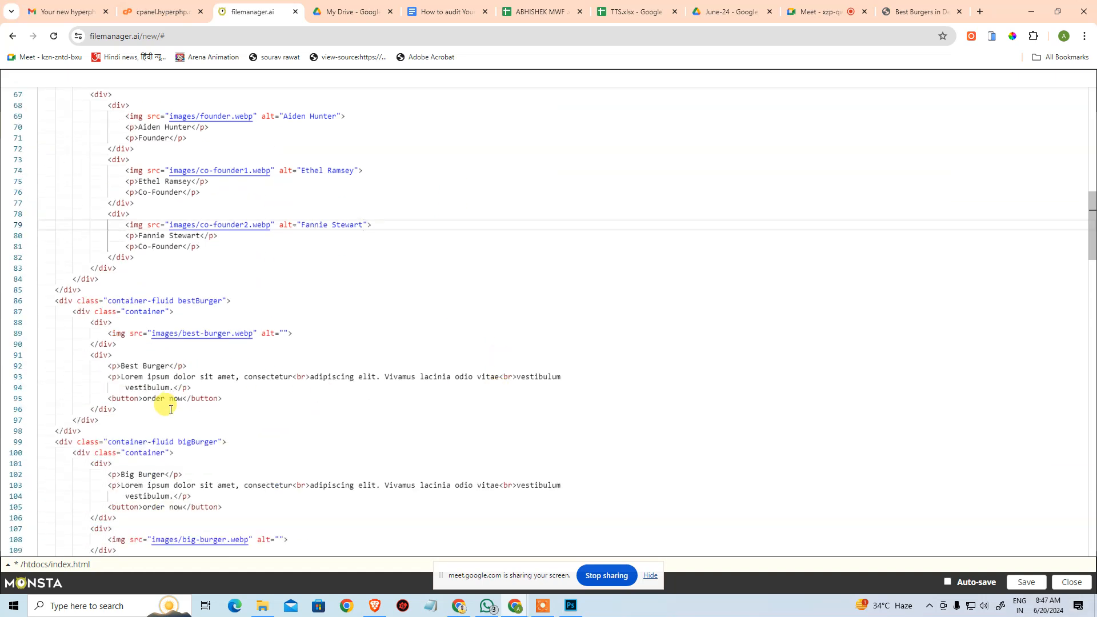
{"action": "left_click", "coordinate": [289, 332]}
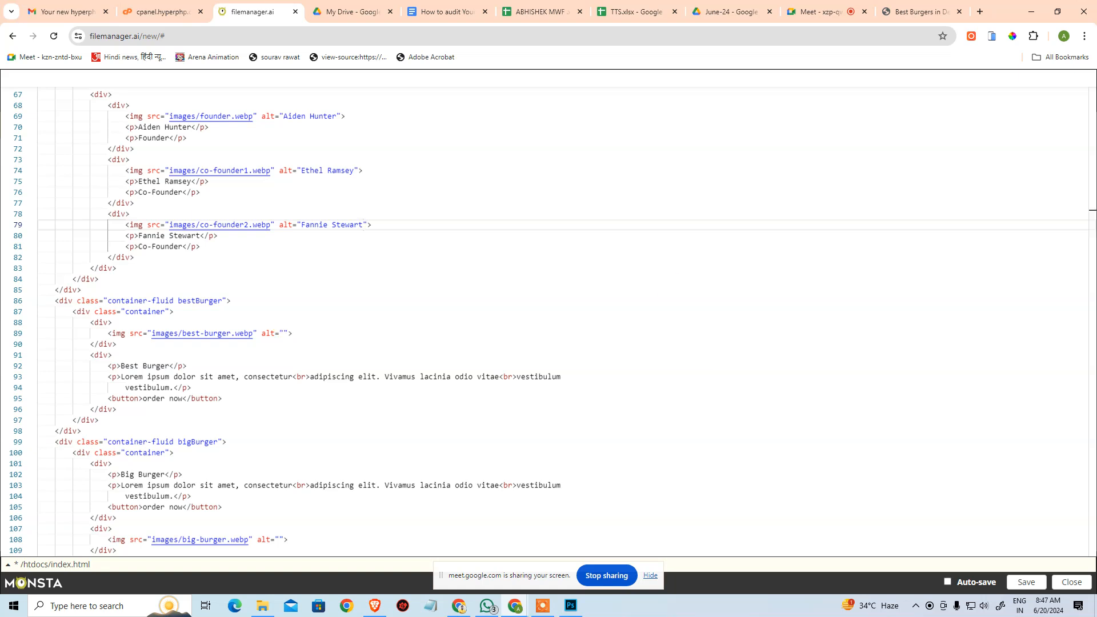
{"action": "left_click", "coordinate": [468, 377]}
{"action": "left_click", "coordinate": [380, 334]}
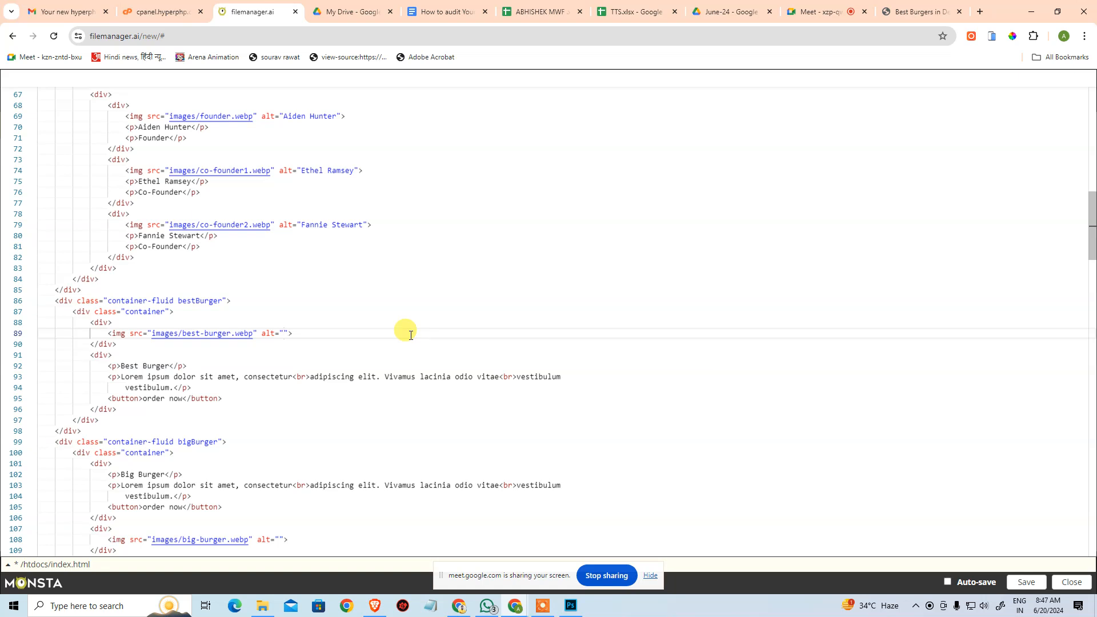
{"action": "type", "text": "Close"}
{"action": "type", "text": "-up of a jui"}
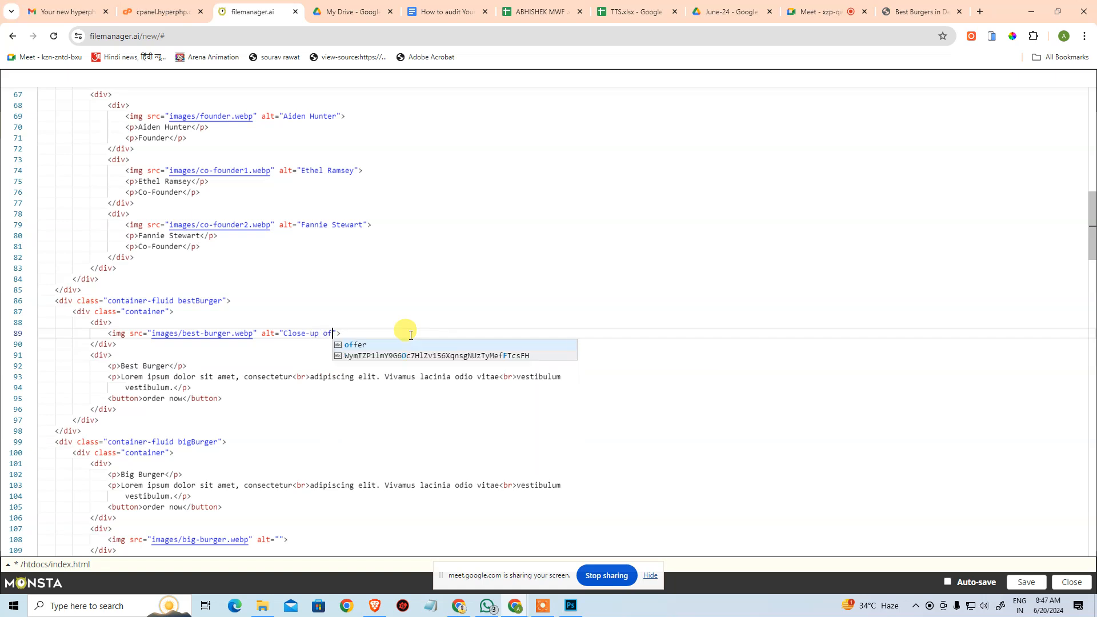
{"action": "type", "text": "cy"}
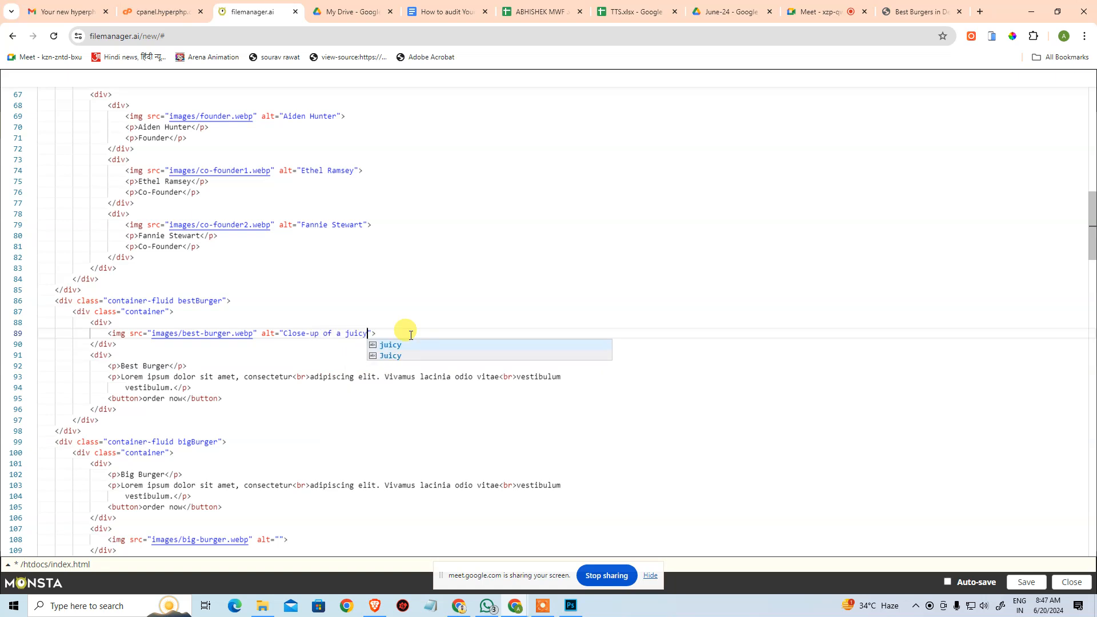
{"action": "type", "text": " classic "}
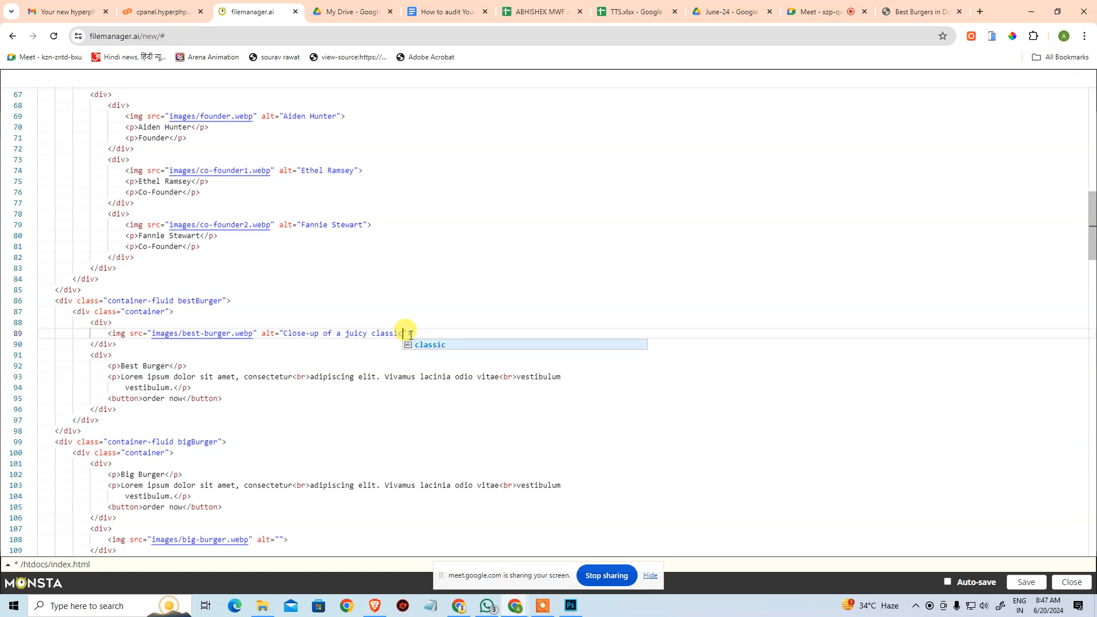
{"action": "type", "text": "chee"}
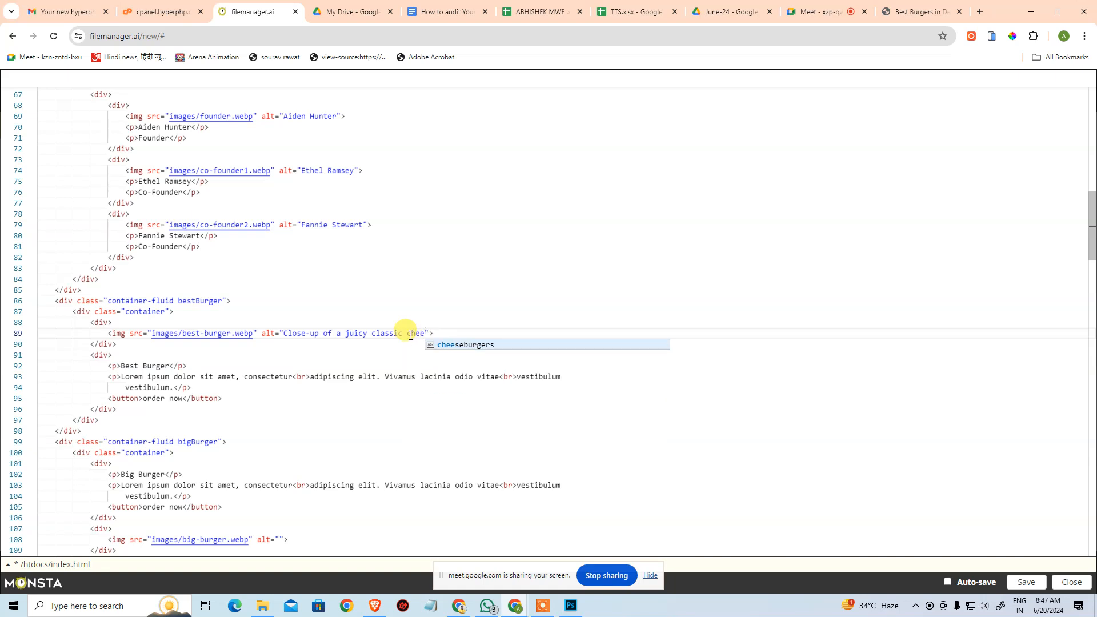
{"action": "key", "text": "Return"}
{"action": "type", "text": "with mel"}
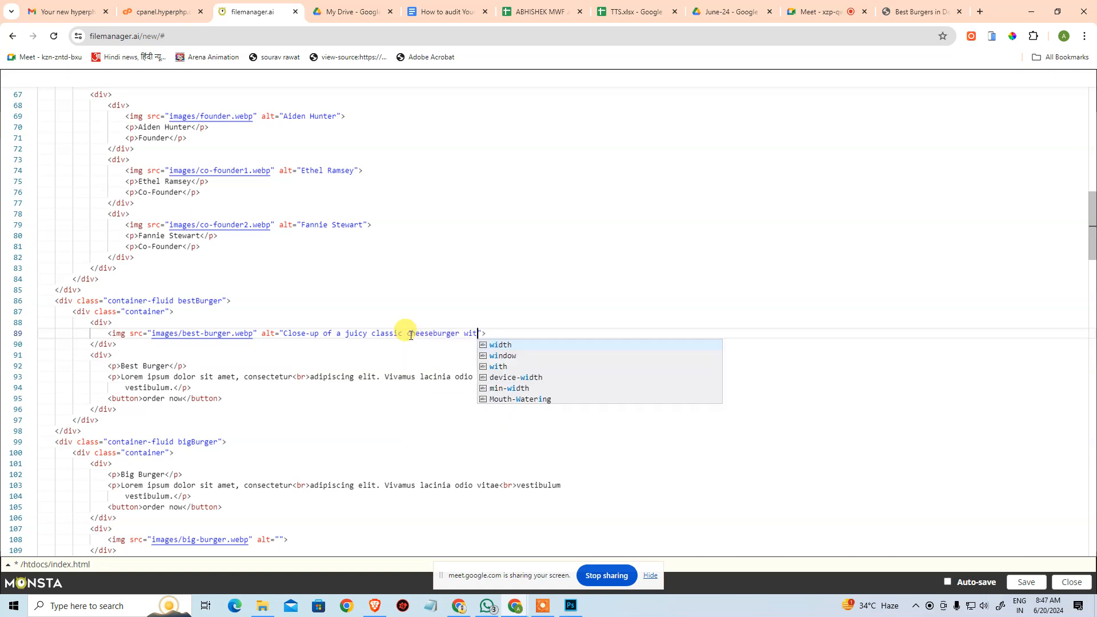
{"action": "type", "text": "ted chese"}
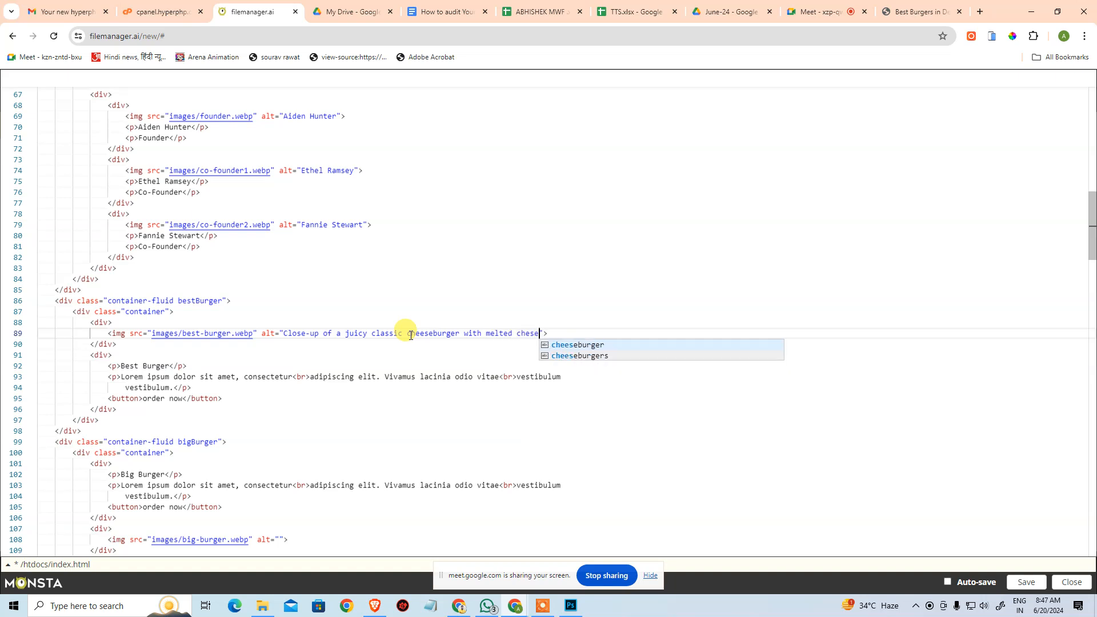
{"action": "key", "text": "Left"}
{"action": "key", "text": "Left"}
{"action": "key", "text": "Left"}
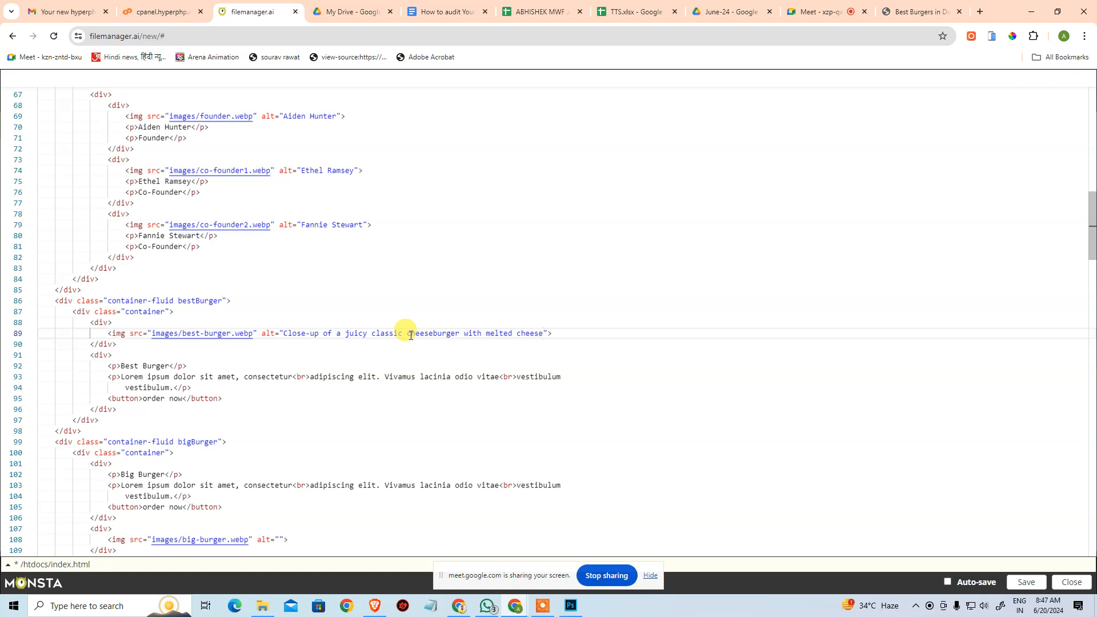
Extend the best-burger.webp alt text with ", fresh lettuse, tomato, and a toasted bun.".
{"action": "type", "text": "fresh l"}
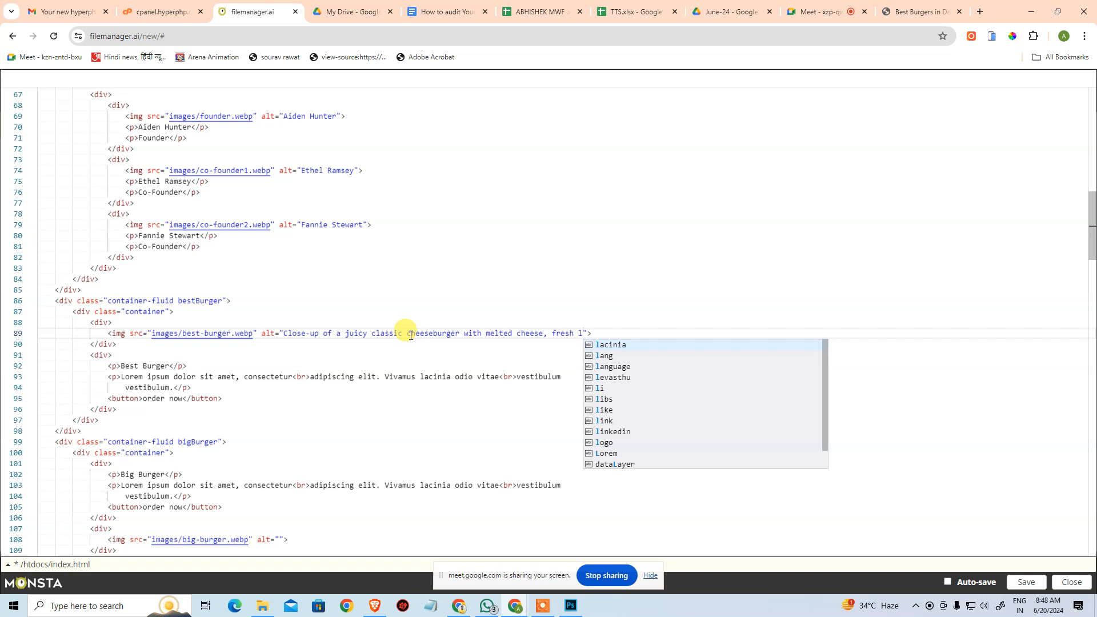
{"action": "type", "text": "ettus"}
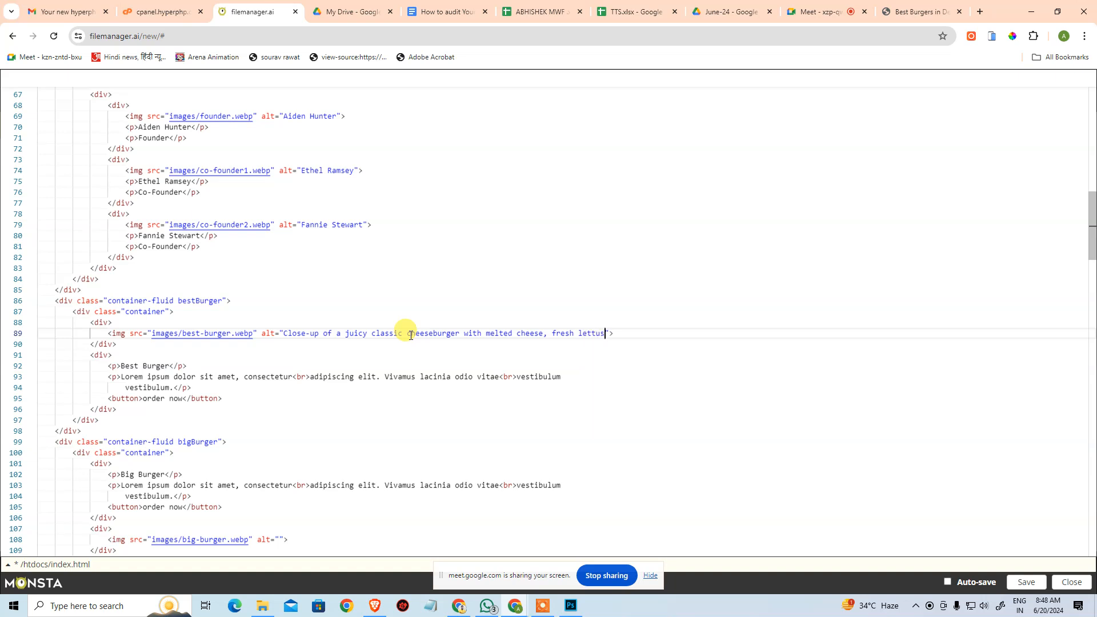
{"action": "type", "text": "e, tom"}
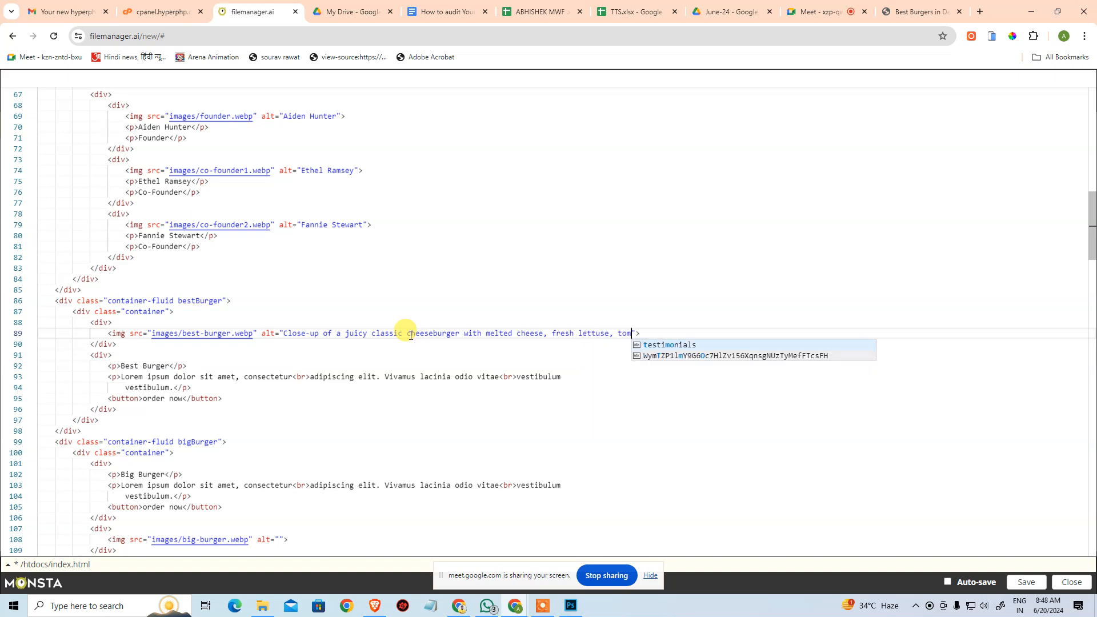
{"action": "type", "text": "ato"}
{"action": "type", "text": ", and a "}
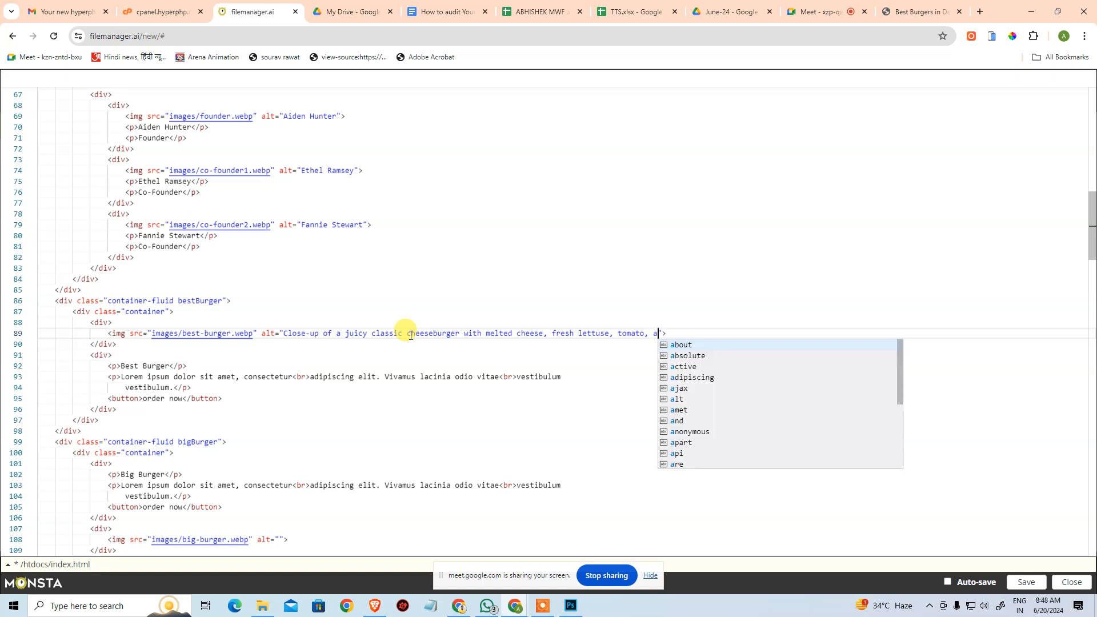
{"action": "type", "text": "to"}
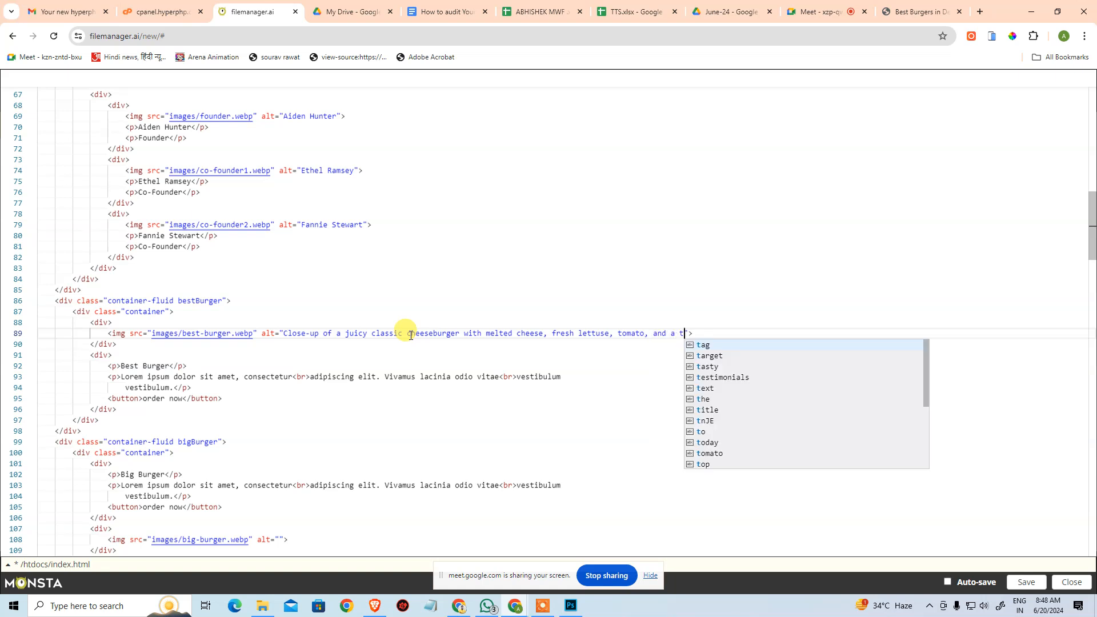
{"action": "type", "text": "asted"}
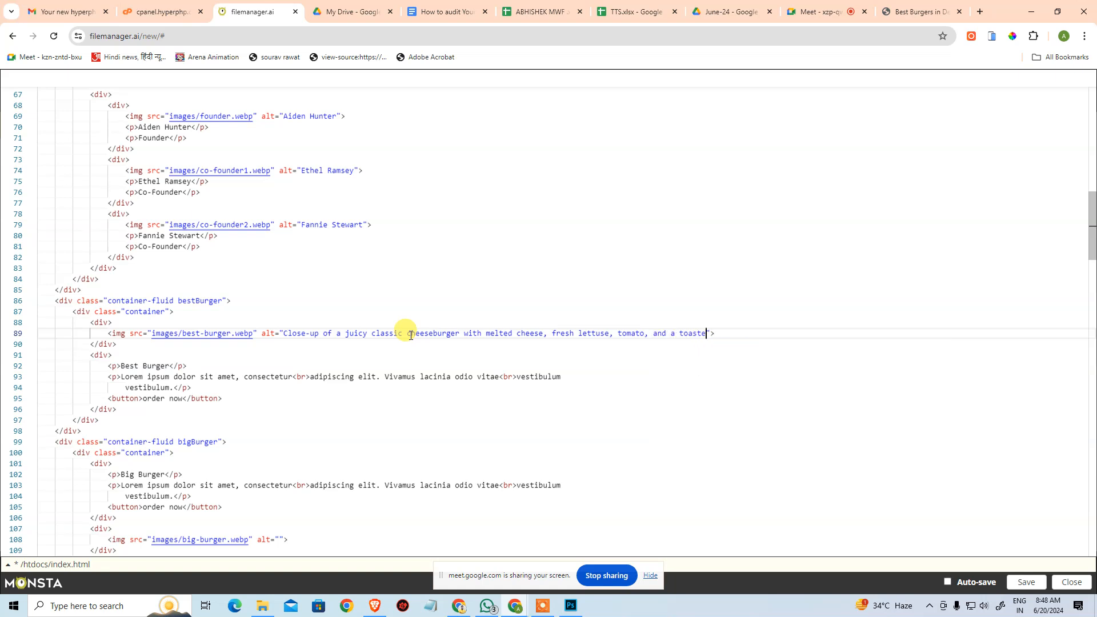
{"action": "type", "text": " bun"}
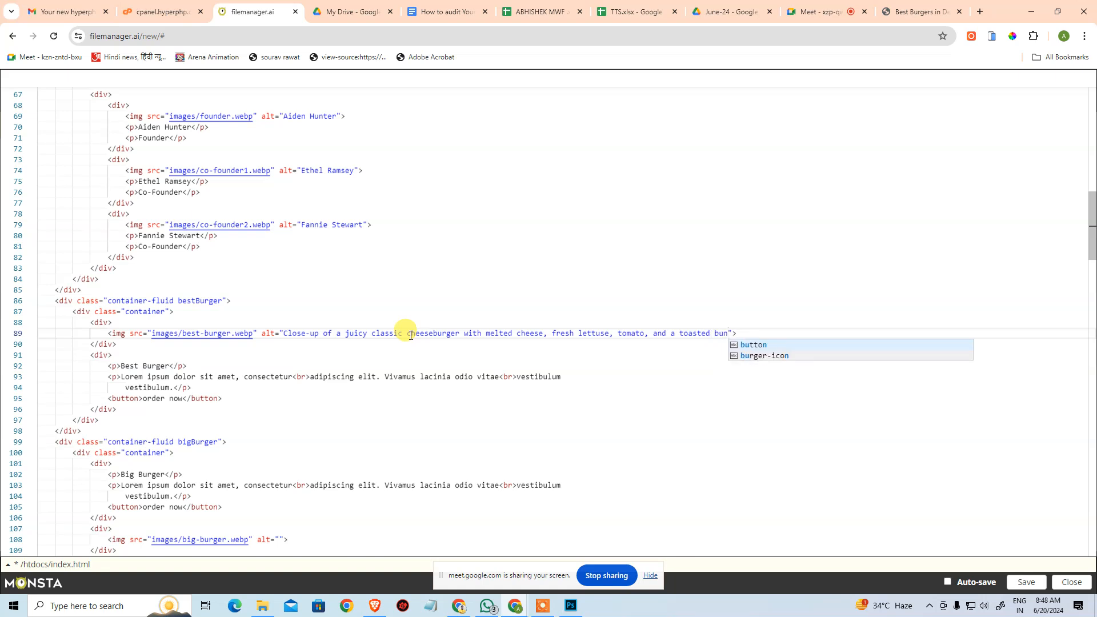
{"action": "type", "text": "."}
{"action": "key", "text": "End"}
{"action": "left_click", "coordinate": [422, 376]}
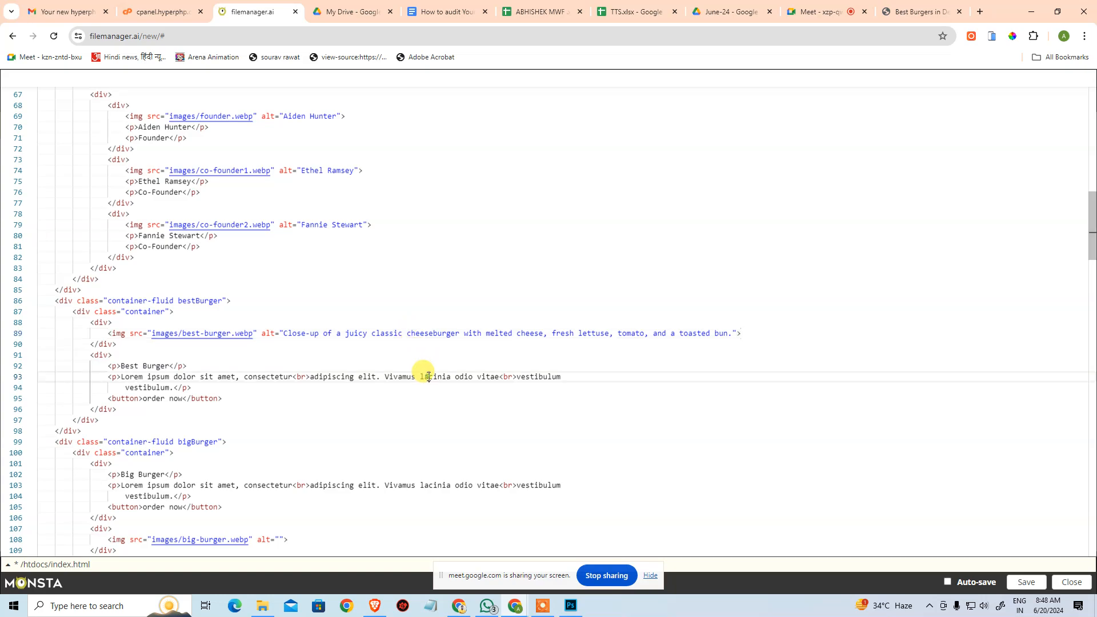
Compare the best-burger.webp alt text in the code with the Best Burger picture on the live website.
{"action": "left_click", "coordinate": [917, 13]}
{"action": "scroll", "coordinate": [796, 252], "scroll_direction": "down", "scroll_amount": 15}
{"action": "scroll", "coordinate": [807, 326], "scroll_direction": "down", "scroll_amount": 1}
{"action": "scroll", "coordinate": [808, 326], "scroll_direction": "up", "scroll_amount": 5}
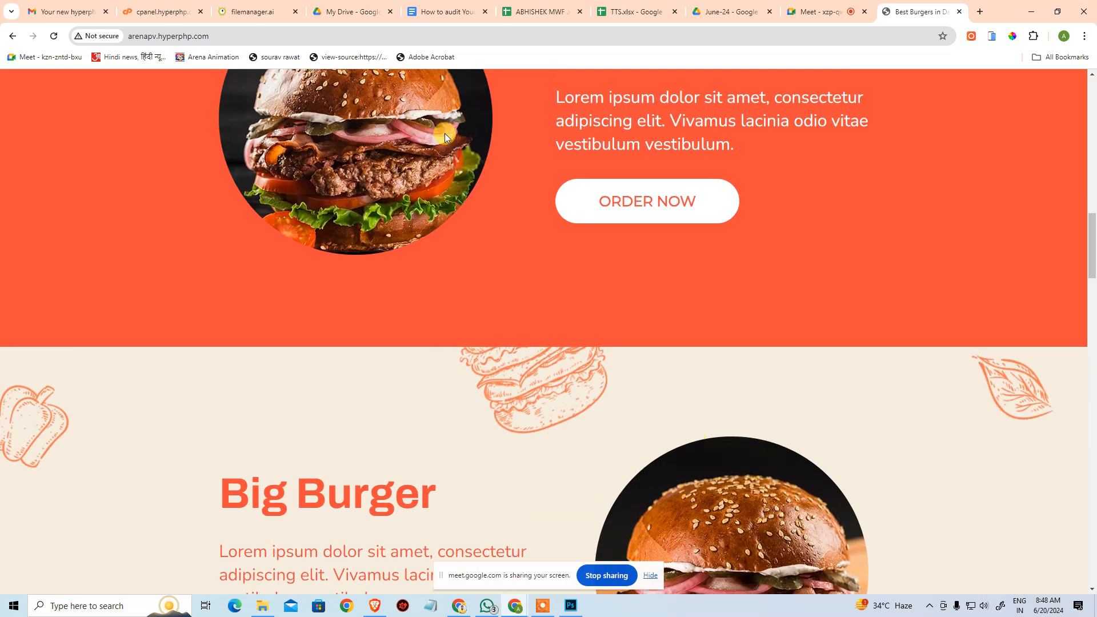
{"action": "scroll", "coordinate": [514, 145], "scroll_direction": "up", "scroll_amount": 3}
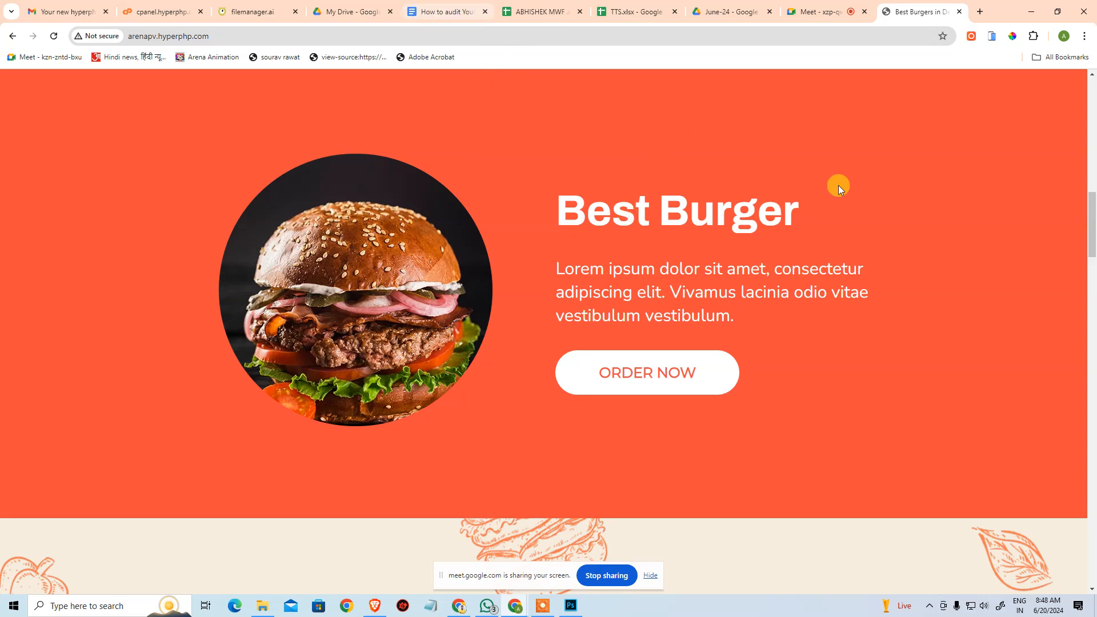
{"action": "left_click", "coordinate": [162, 11]}
{"action": "left_click", "coordinate": [255, 12]}
{"action": "left_click", "coordinate": [578, 323]}
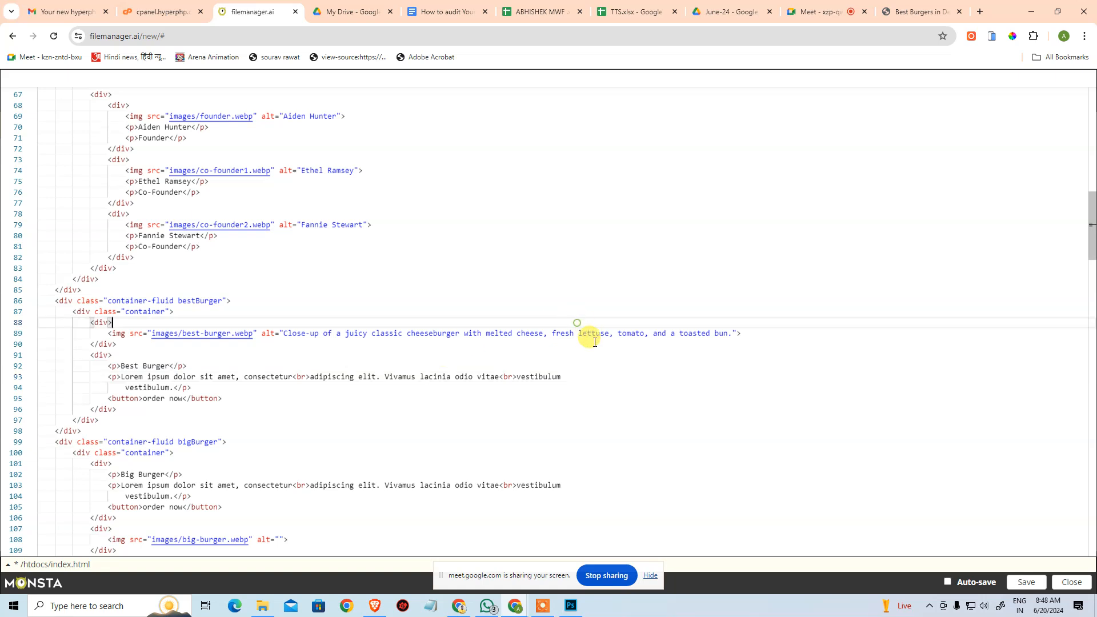
Examine the Big Burger picture on the live website and return to the big-burger.webp image tag in index.html.
{"action": "scroll", "coordinate": [593, 344], "scroll_direction": "down", "scroll_amount": 1}
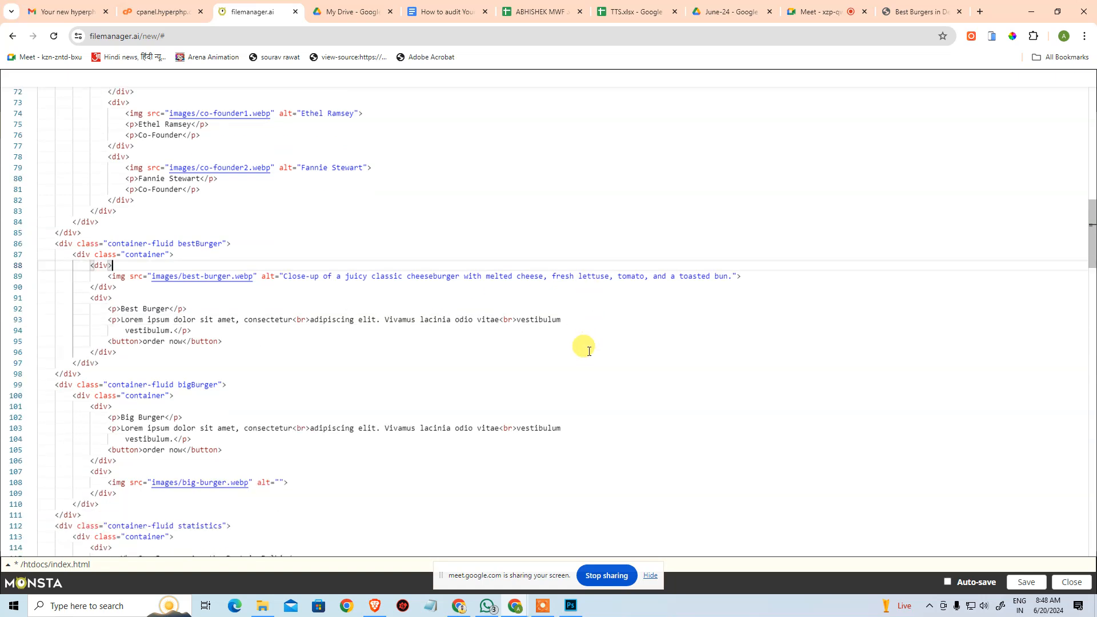
{"action": "left_click", "coordinate": [914, 11]}
{"action": "scroll", "coordinate": [749, 341], "scroll_direction": "down", "scroll_amount": 5}
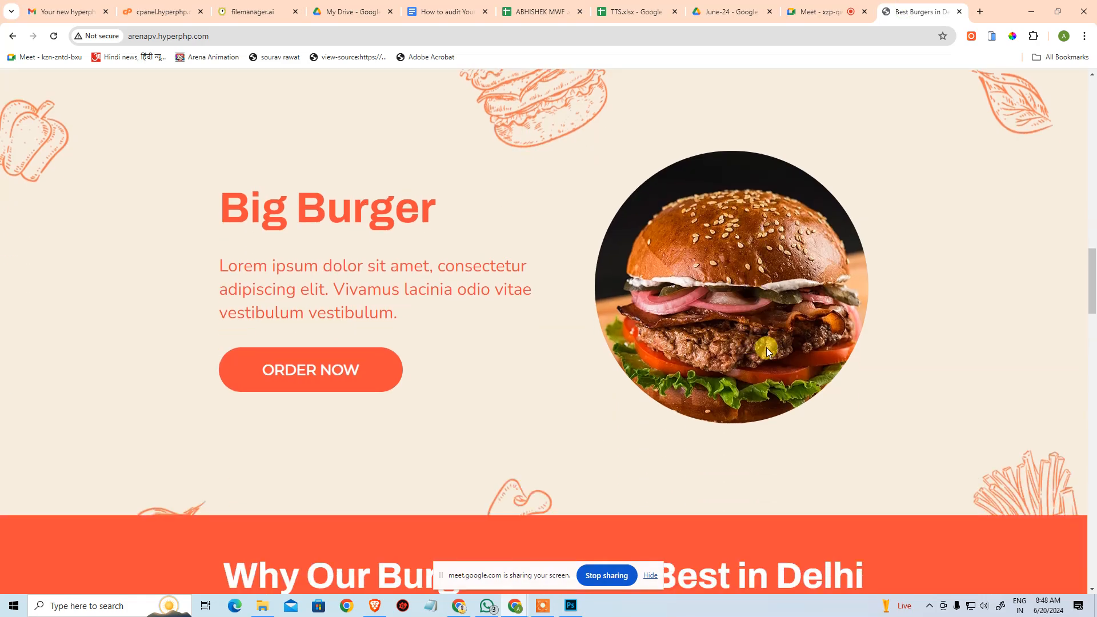
{"action": "scroll", "coordinate": [766, 347], "scroll_direction": "up", "scroll_amount": 7}
{"action": "scroll", "coordinate": [766, 343], "scroll_direction": "down", "scroll_amount": 6}
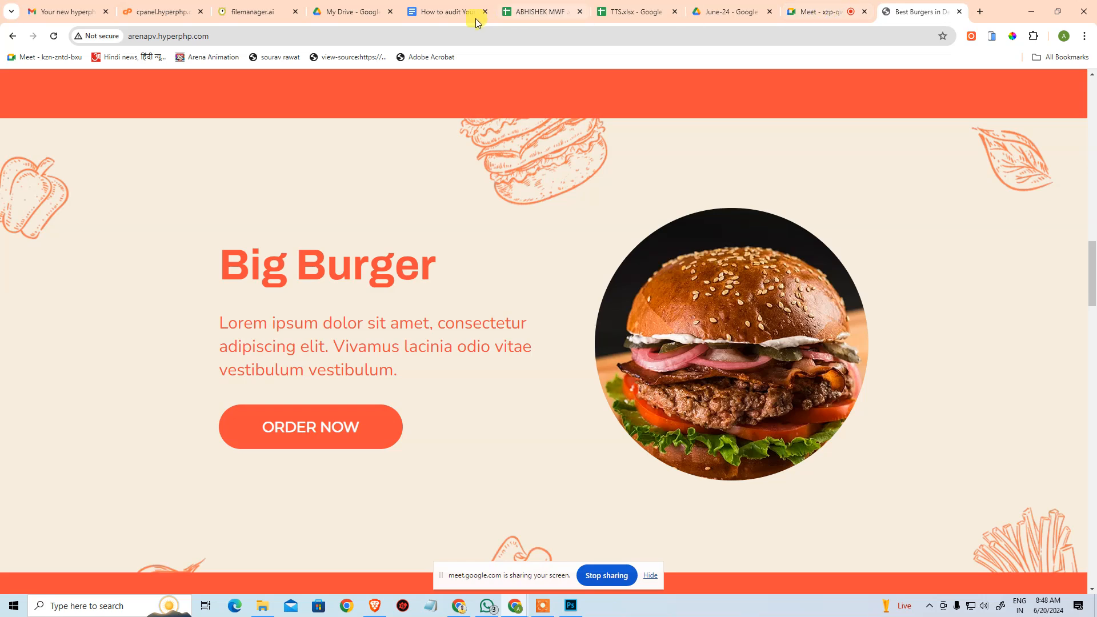
{"action": "left_click", "coordinate": [254, 18]}
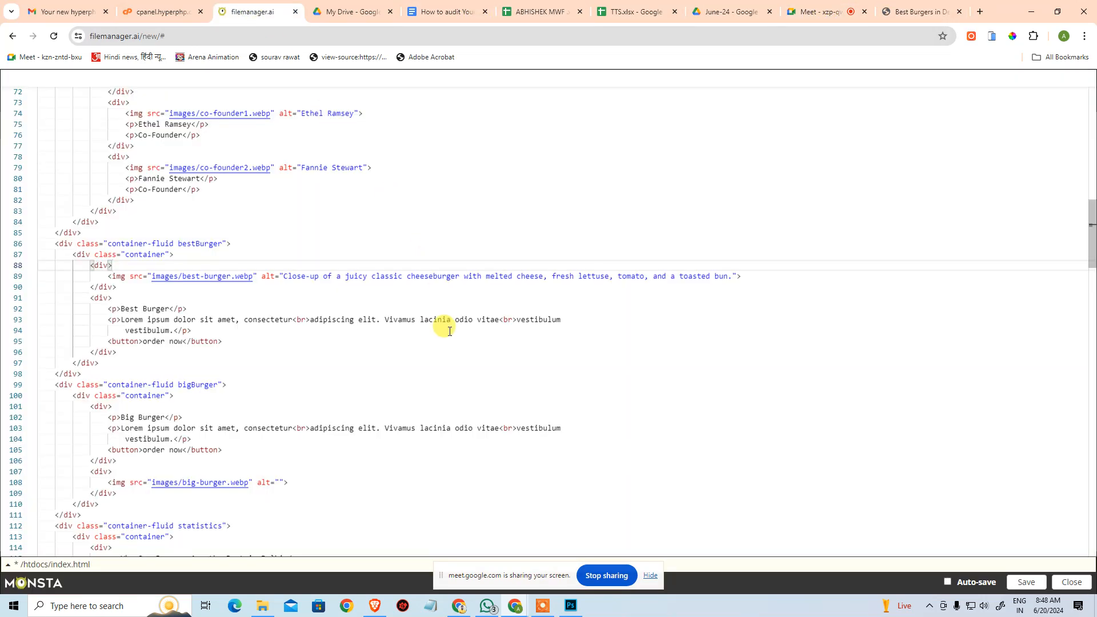
{"action": "scroll", "coordinate": [452, 298], "scroll_direction": "down", "scroll_amount": 1}
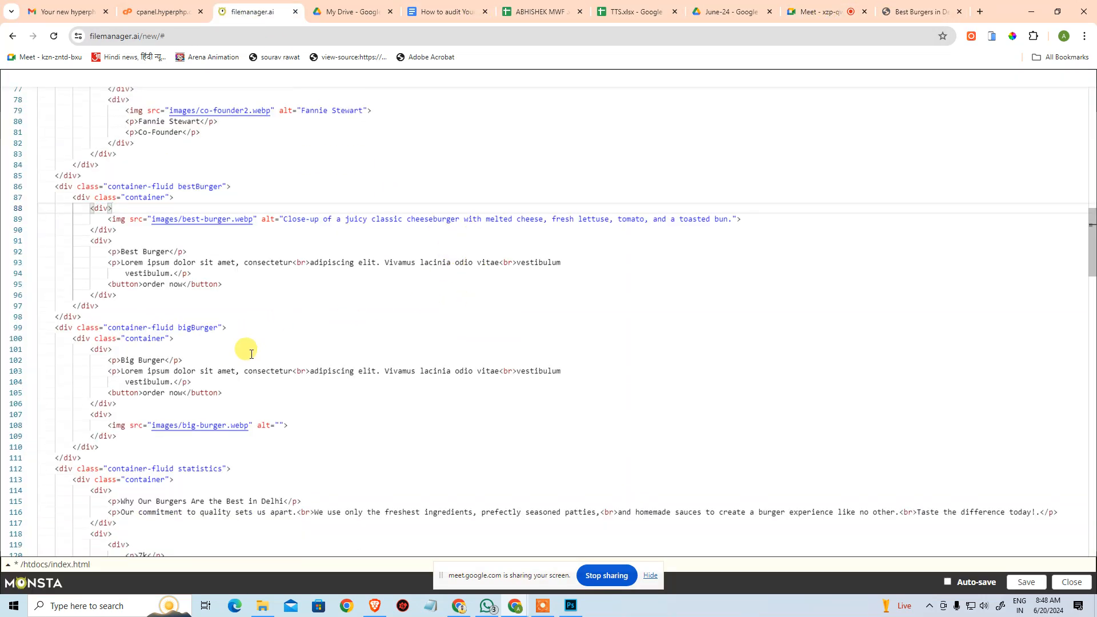
Start the big-burger.webp image's alt text with "Vegetarian burger with a chickpea patty,".
{"action": "left_click", "coordinate": [279, 429]}
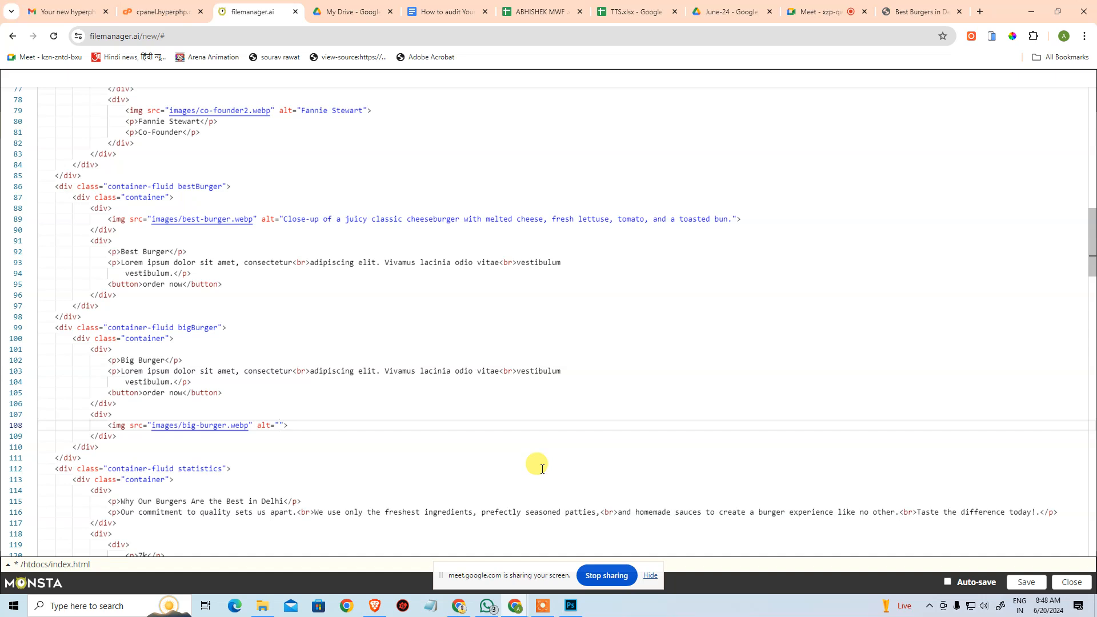
{"action": "type", "text": "C"}
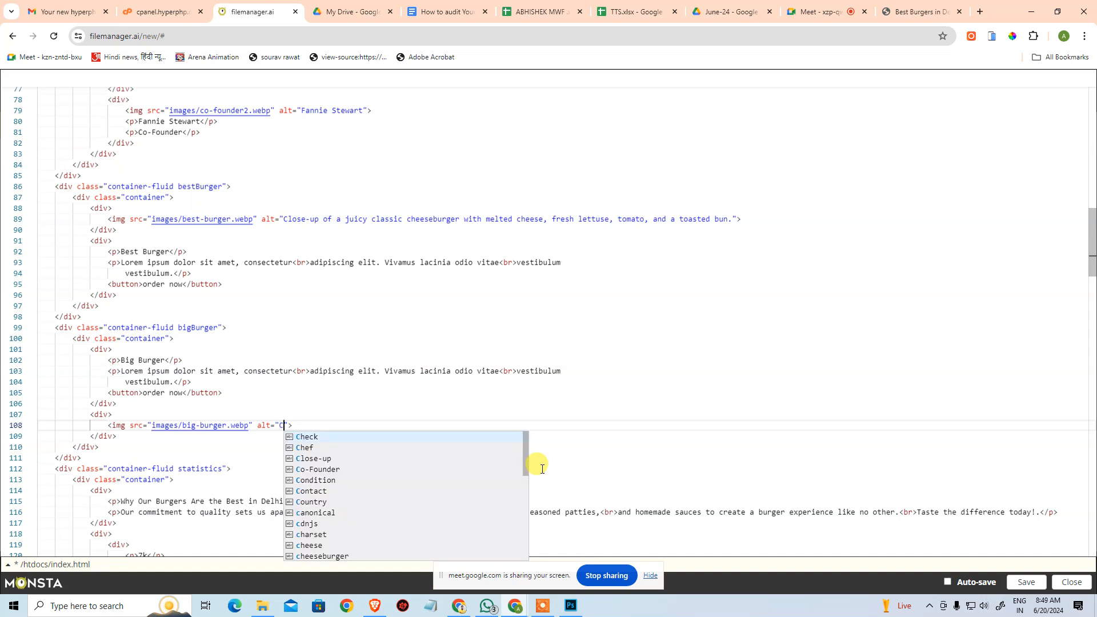
{"action": "key", "text": "BackSpace"}
{"action": "type", "text": "Ve"}
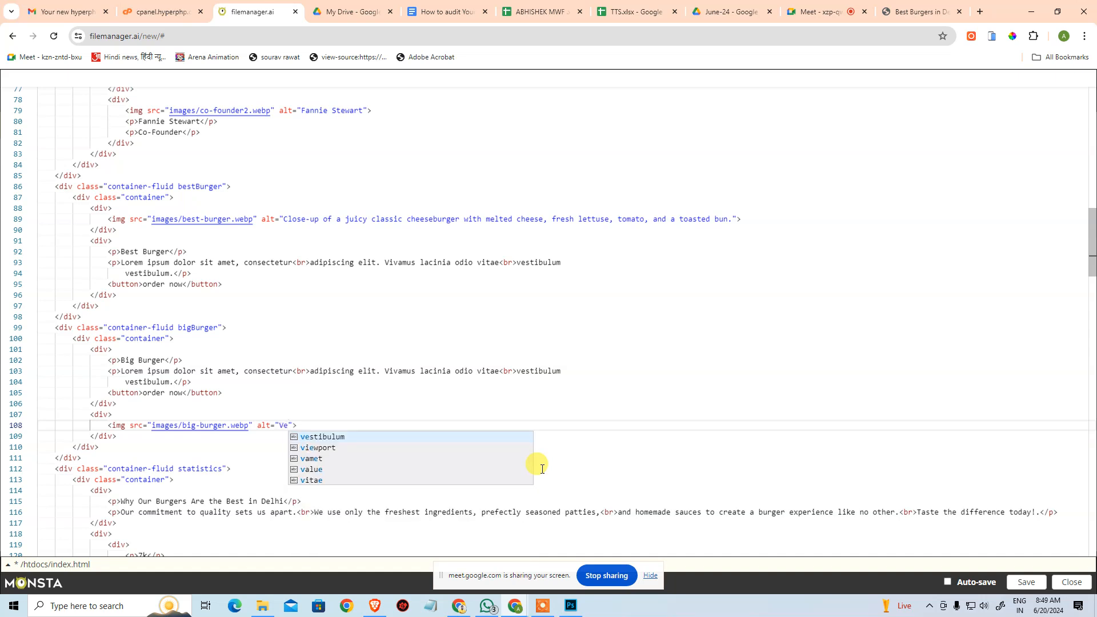
{"action": "type", "text": "getarian "}
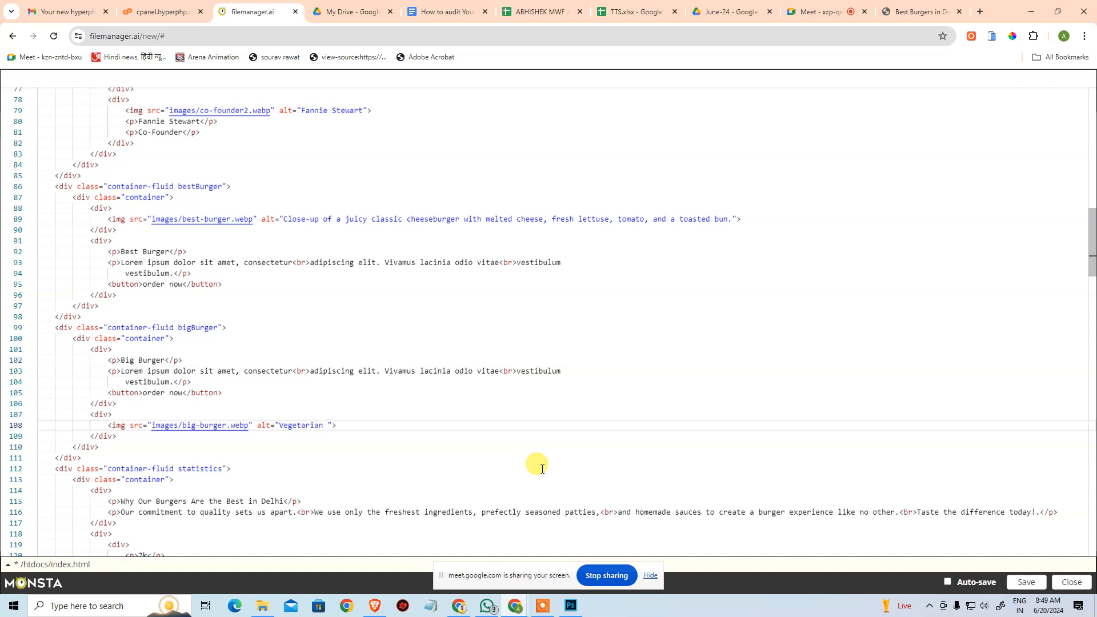
{"action": "type", "text": "burger"}
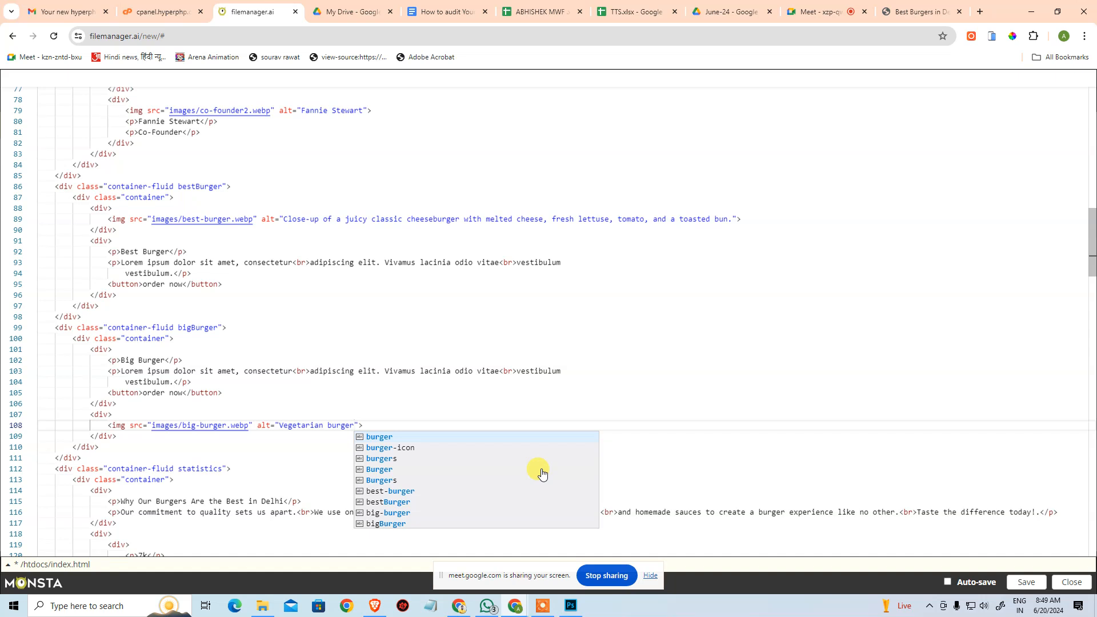
{"action": "type", "text": " with a chic"}
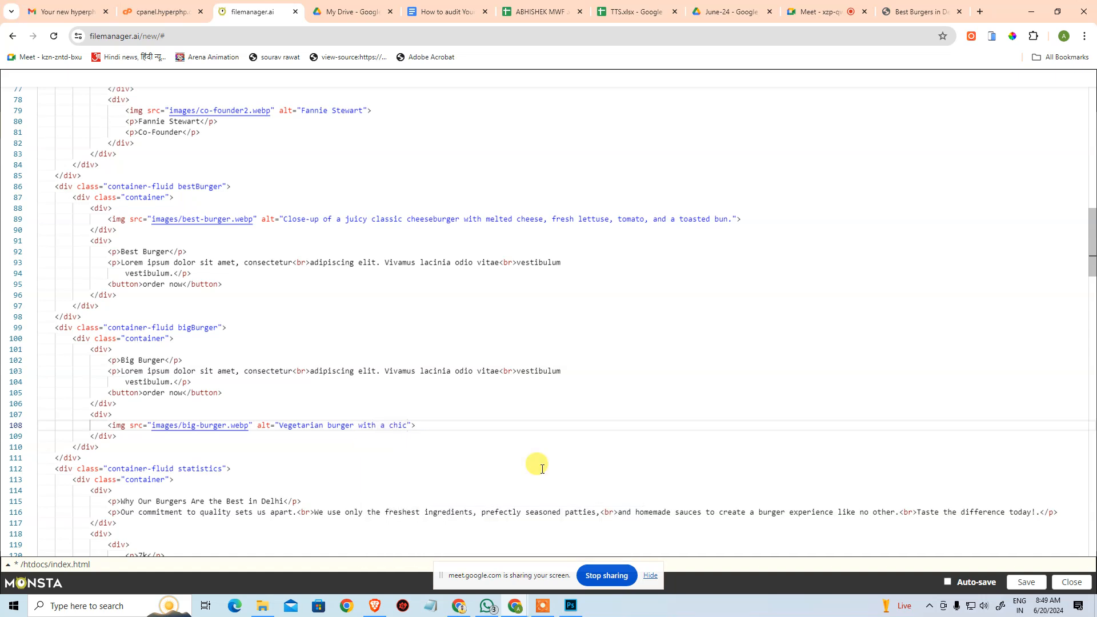
{"action": "type", "text": "hpe"}
{"action": "key", "text": "BackSpace"}
{"action": "type", "text": "kpea patty,"}
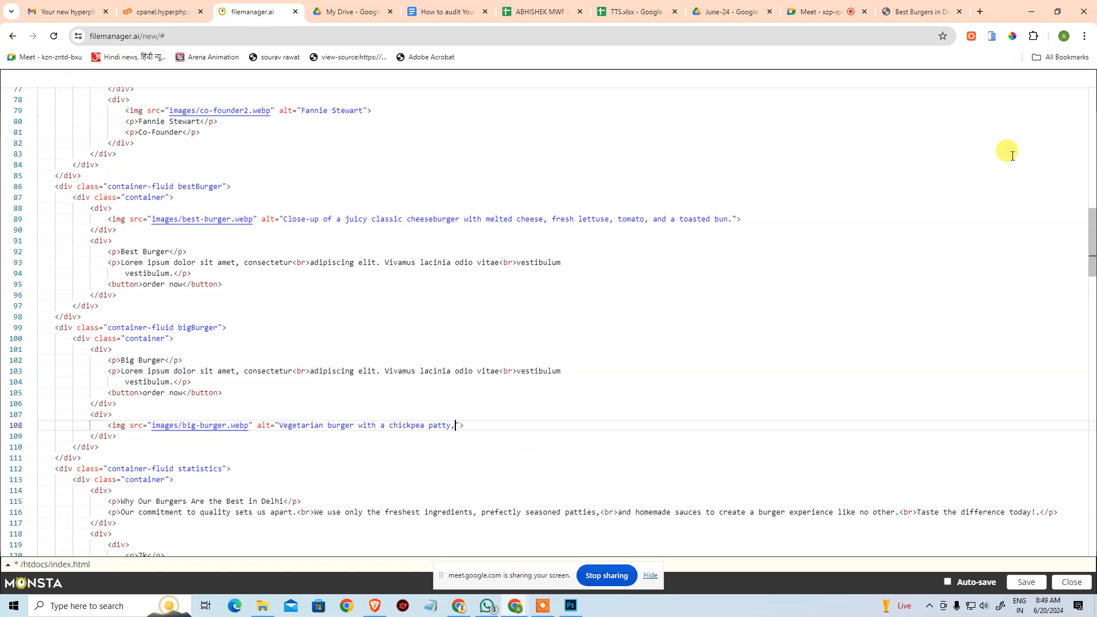
Recheck the Big Burger picture on the live website and complete its alt text with "tomato slices, onian and a whole grain bun.".
{"action": "left_click", "coordinate": [928, 10]}
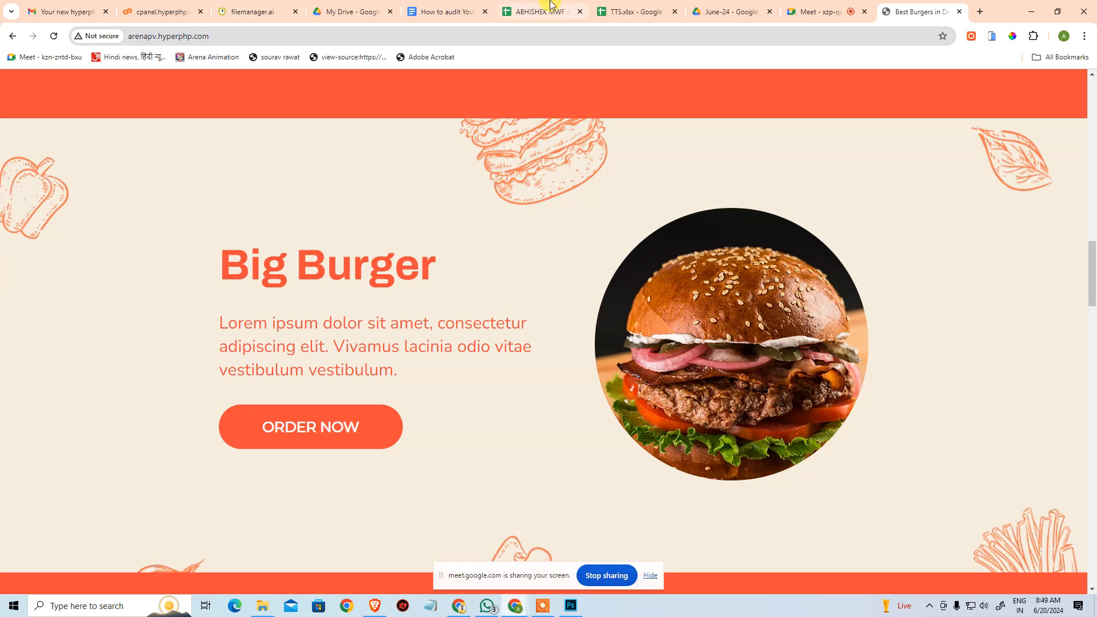
{"action": "left_click", "coordinate": [226, 9]}
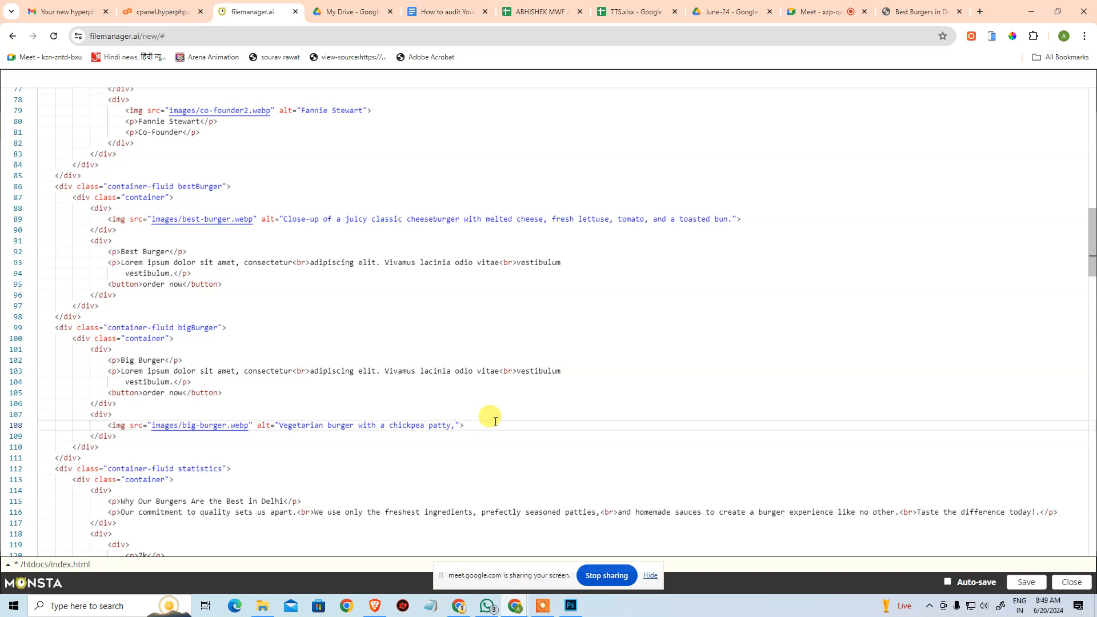
{"action": "type", "text": "to"}
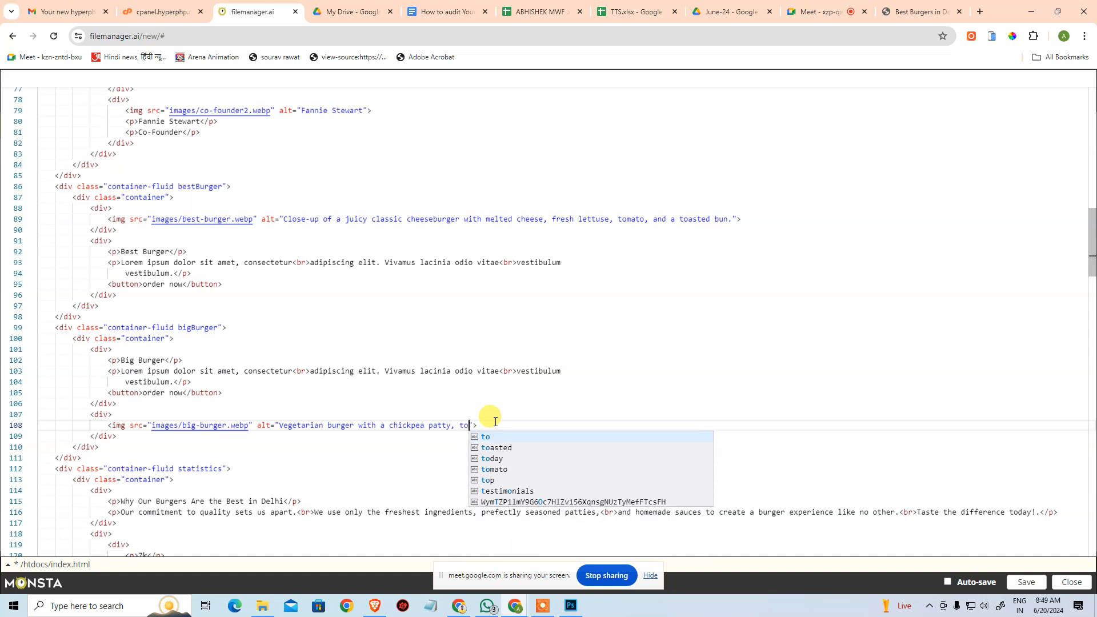
{"action": "type", "text": "mo"}
{"action": "key", "text": "Return"}
{"action": "type", "text": "sli"}
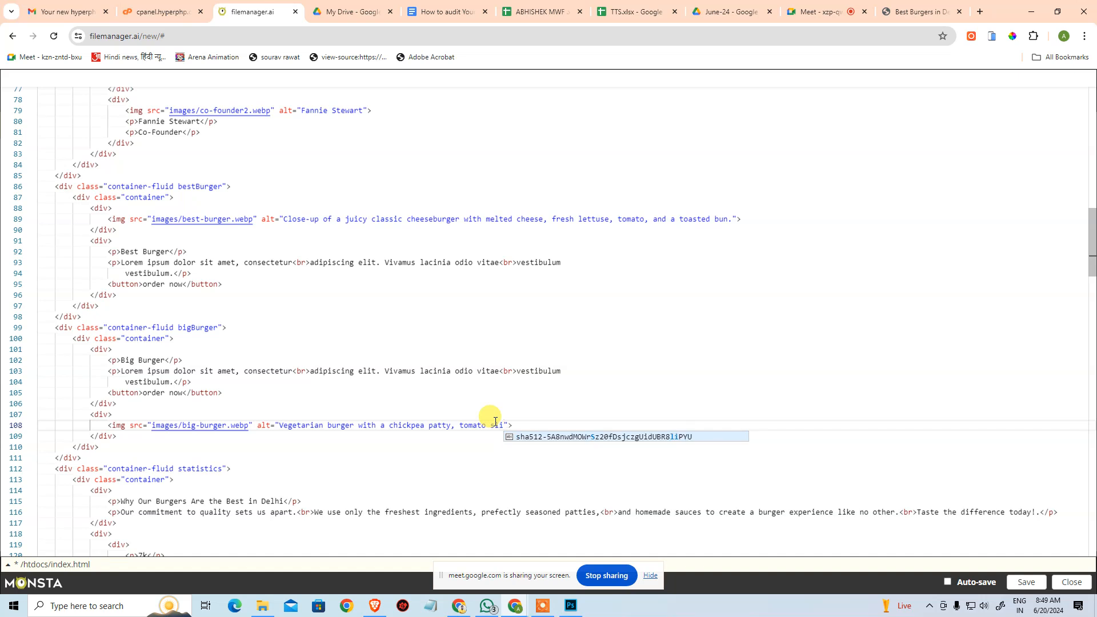
{"action": "type", "text": "ces"}
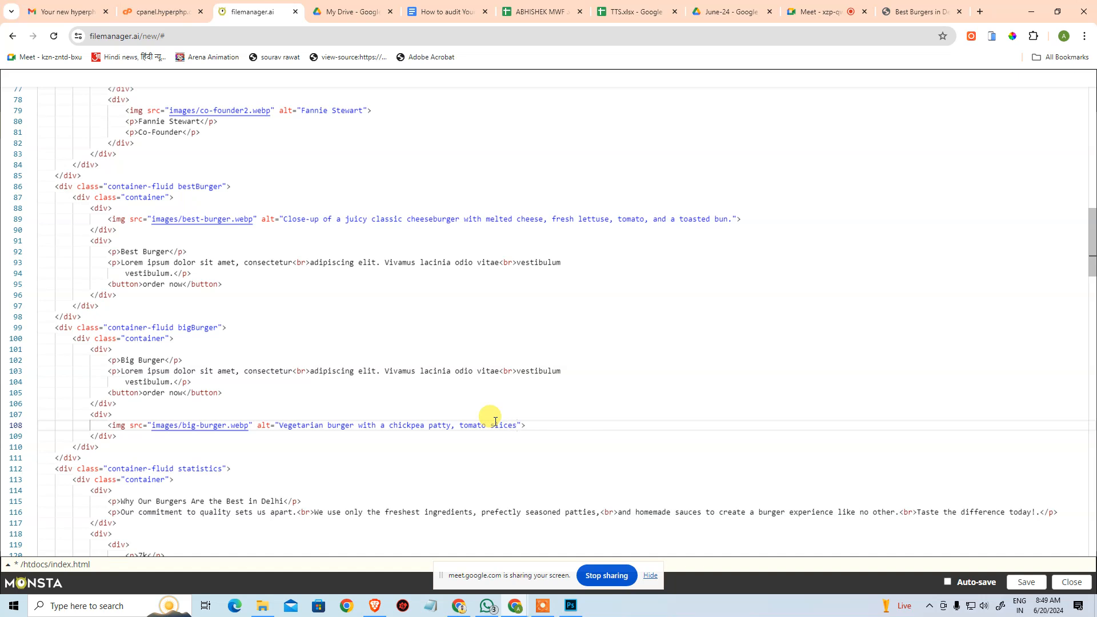
{"action": "type", "text": ", onian"}
{"action": "type", "text": "and a "}
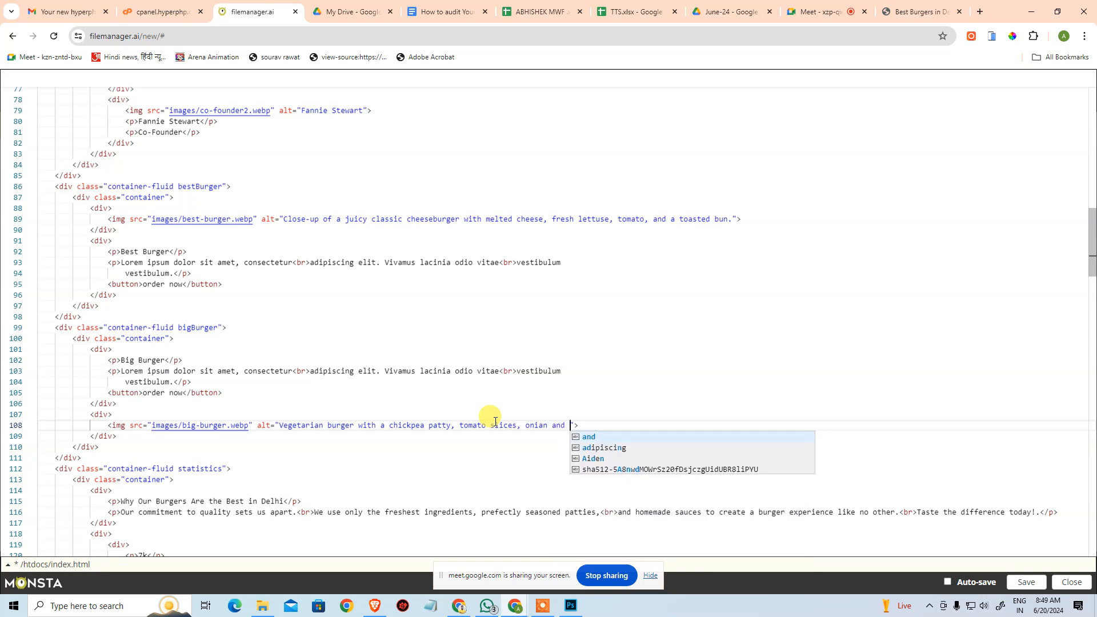
{"action": "type", "text": "whole "}
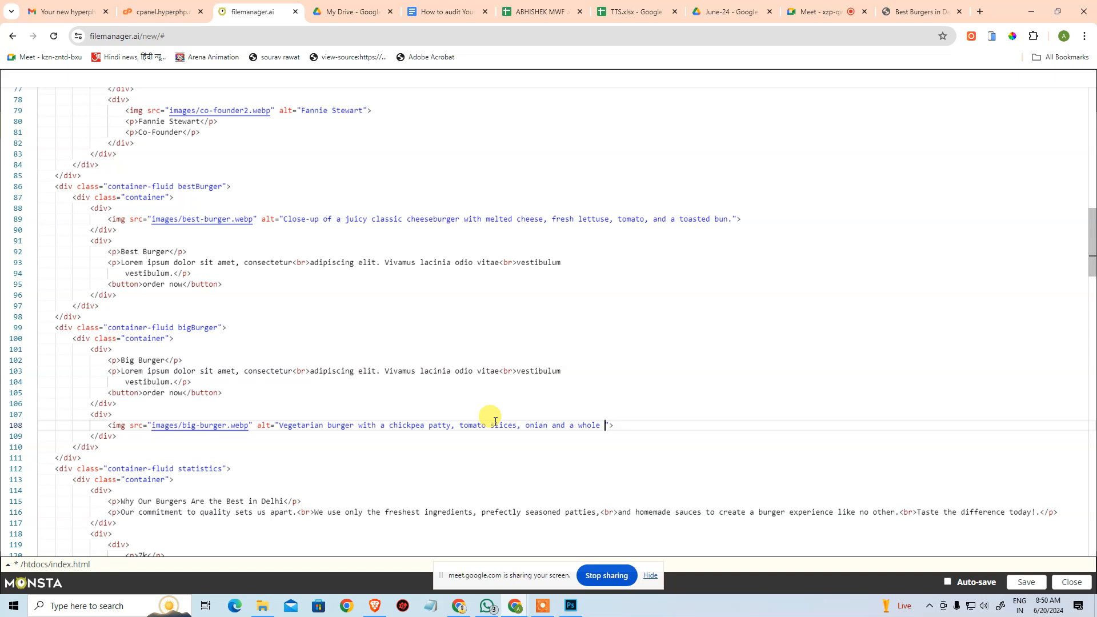
{"action": "type", "text": "grain bun"}
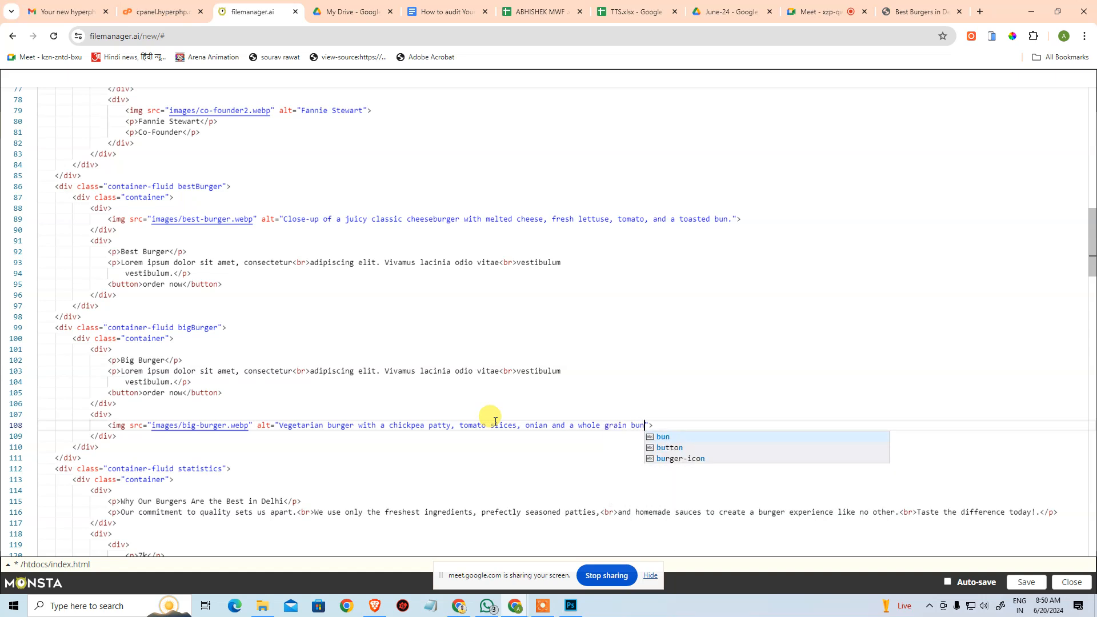
{"action": "type", "text": "."}
{"action": "key", "text": "End"}
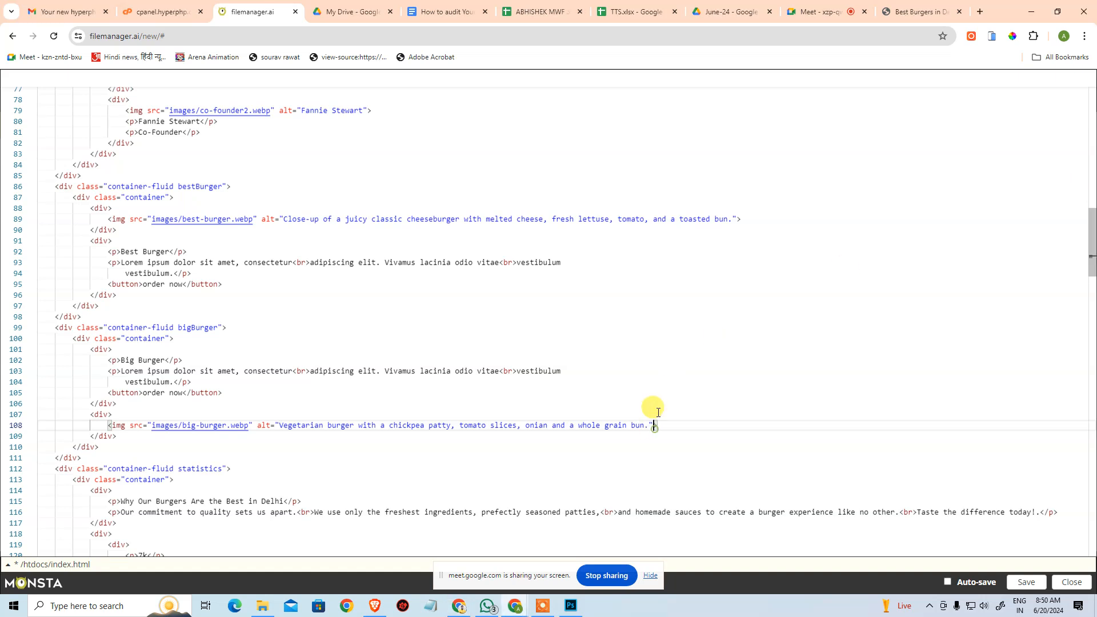
Correct the misspelled "onian" to "onion" in the big-burger.webp alt text.
{"action": "key", "text": "Left"}
{"action": "key", "text": "Left"}
{"action": "key", "text": "Left"}
{"action": "key", "text": "Left"}
{"action": "key", "text": "BackSpace"}
{"action": "key", "text": "BackSpace"}
{"action": "type", "text": "on"}
{"action": "key", "text": "End"}
{"action": "key", "text": "Down"}
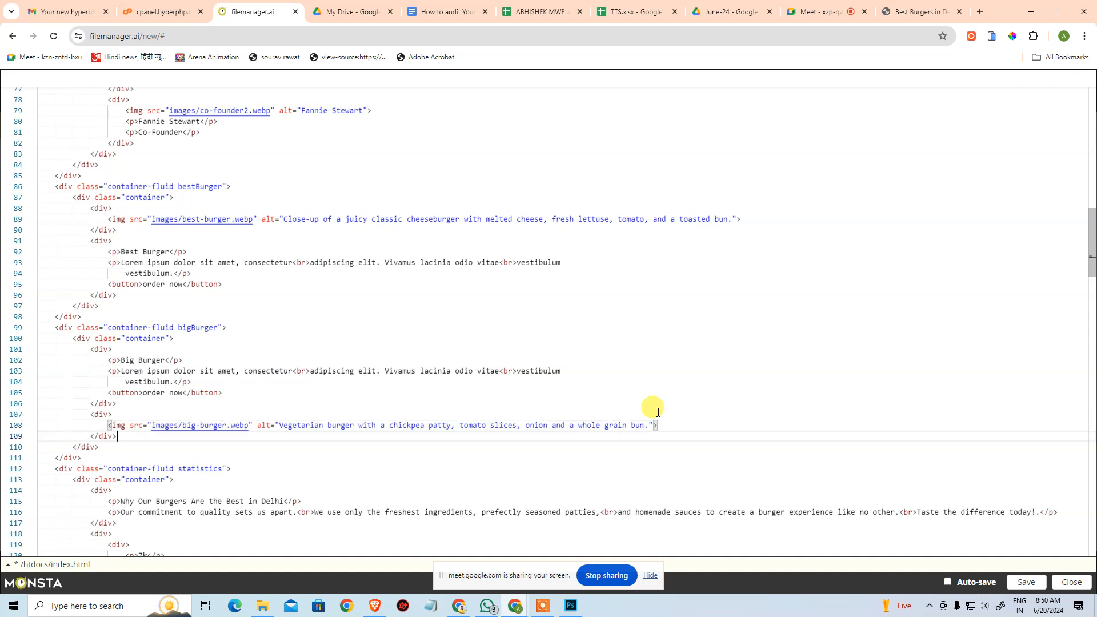
Find the package burger-icon.webp image tags in index.html and examine the matching package icons and Big Burger section on the live website.
{"action": "scroll", "coordinate": [658, 412], "scroll_direction": "down", "scroll_amount": 4}
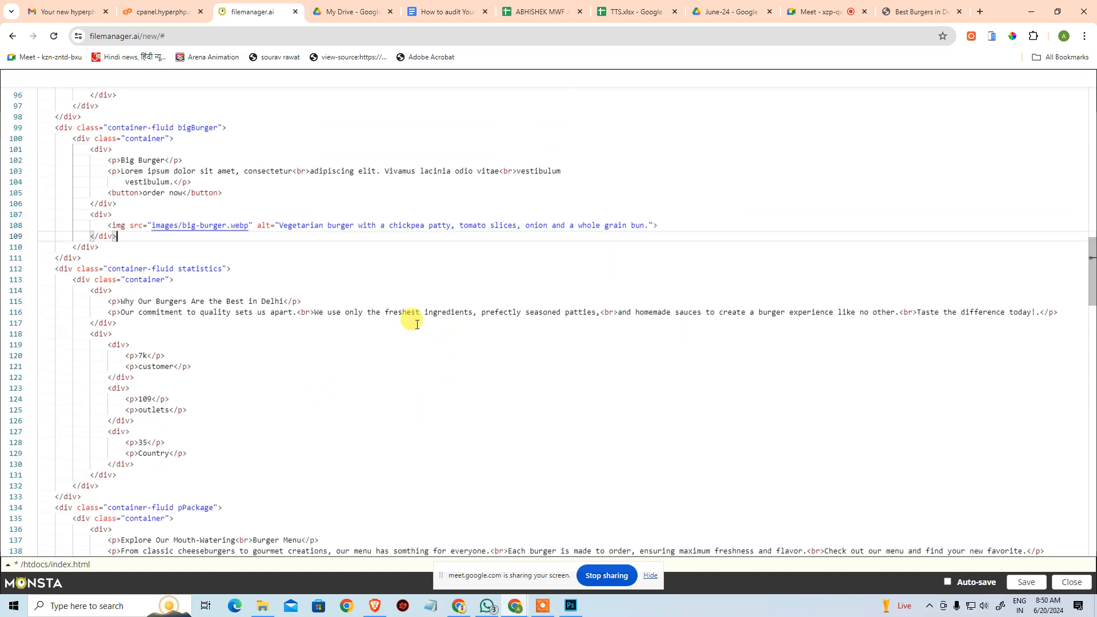
{"action": "scroll", "coordinate": [114, 354], "scroll_direction": "down", "scroll_amount": 4}
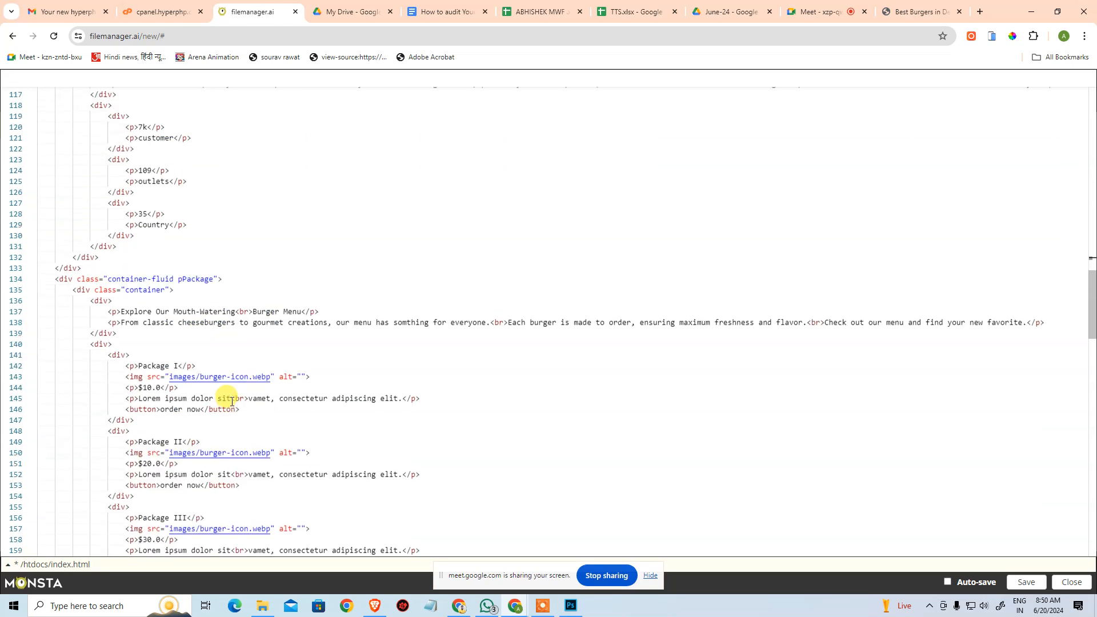
{"action": "scroll", "coordinate": [232, 402], "scroll_direction": "down", "scroll_amount": 2}
{"action": "left_click", "coordinate": [347, 333]}
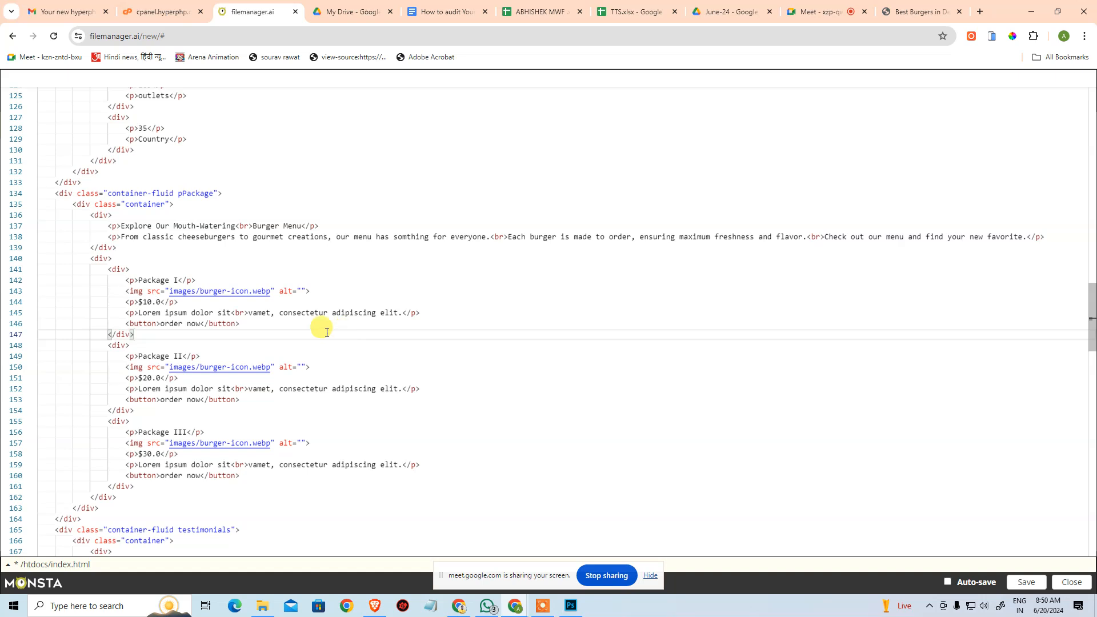
{"action": "scroll", "coordinate": [225, 379], "scroll_direction": "up", "scroll_amount": 2}
{"action": "left_click", "coordinate": [541, 328]}
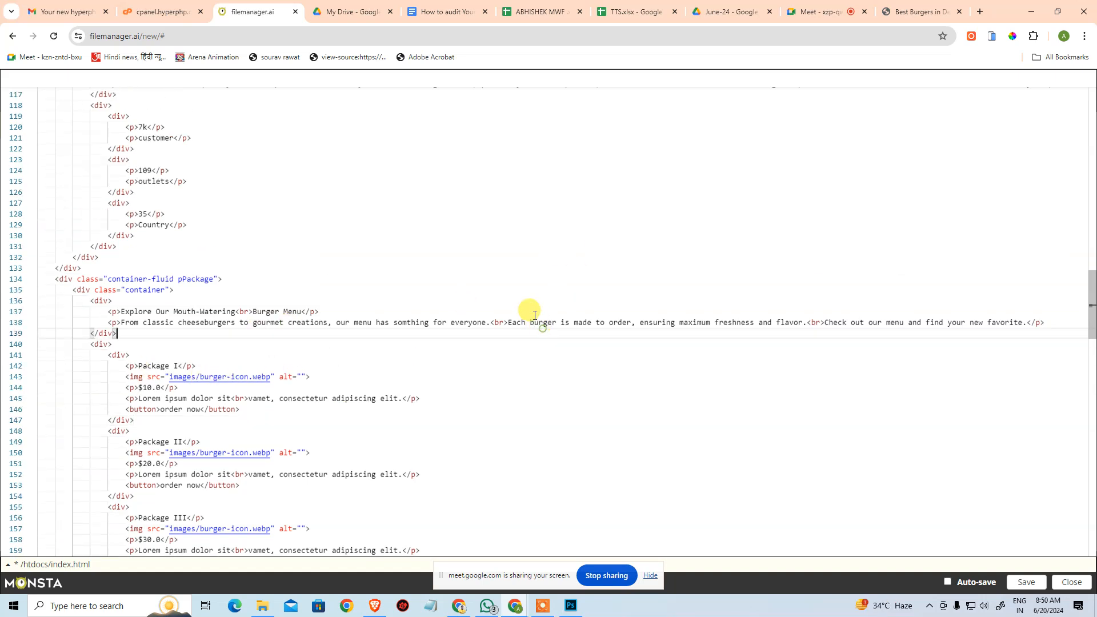
{"action": "left_click", "coordinate": [917, 11]}
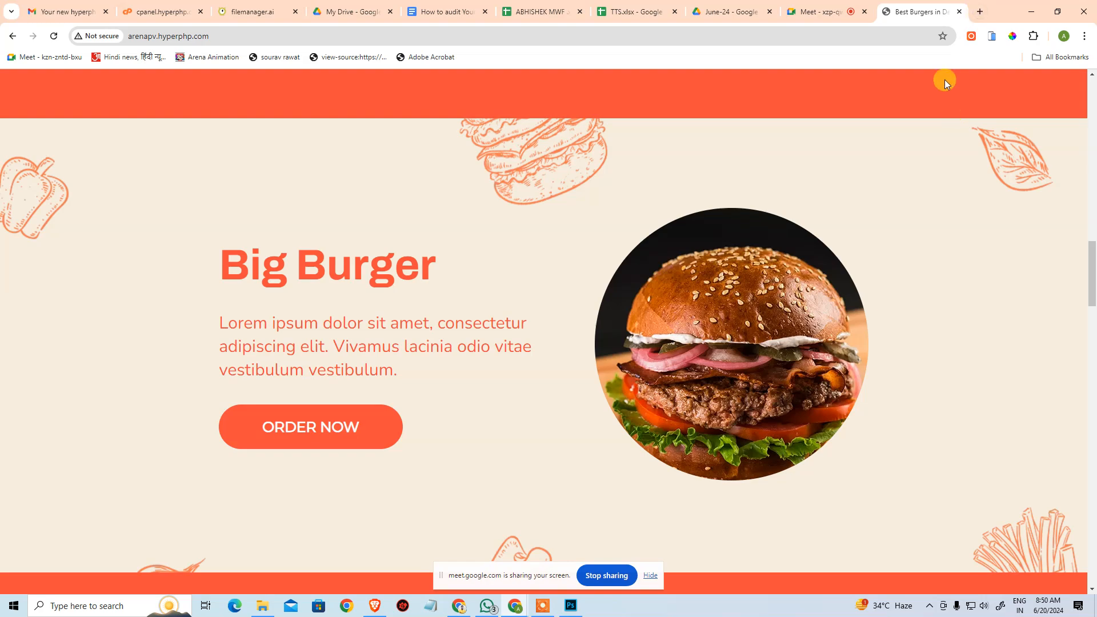
{"action": "scroll", "coordinate": [742, 224], "scroll_direction": "down", "scroll_amount": 15}
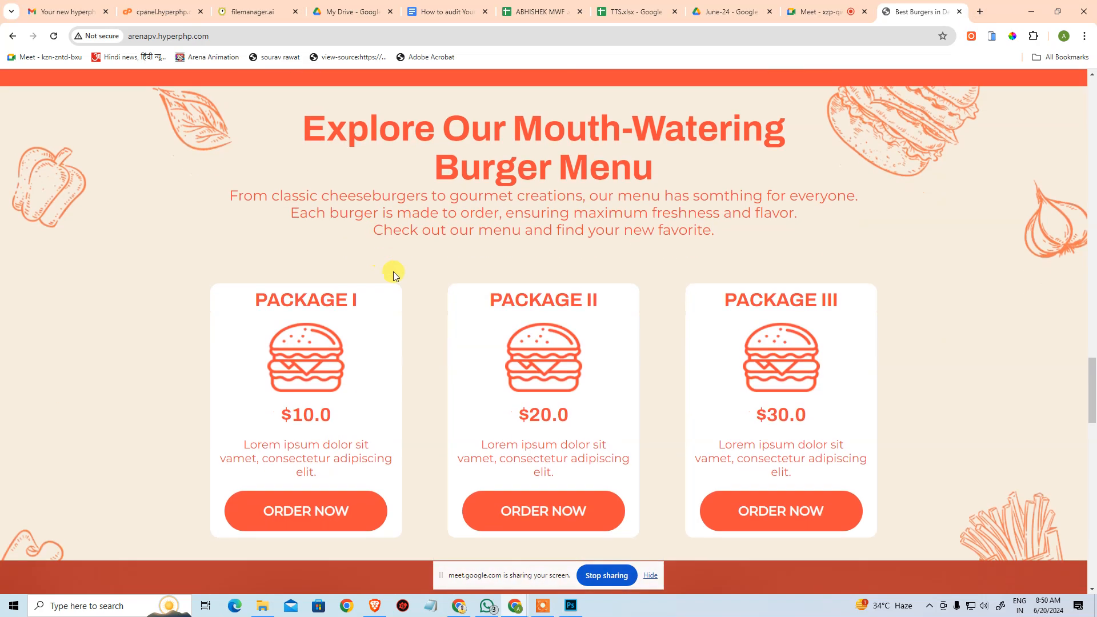
{"action": "scroll", "coordinate": [393, 272], "scroll_direction": "down", "scroll_amount": 4}
{"action": "scroll", "coordinate": [286, 186], "scroll_direction": "up", "scroll_amount": 3}
{"action": "left_click_drag", "start_coordinate": [721, 269], "coordinate": [811, 270]}
{"action": "left_click", "coordinate": [891, 260]}
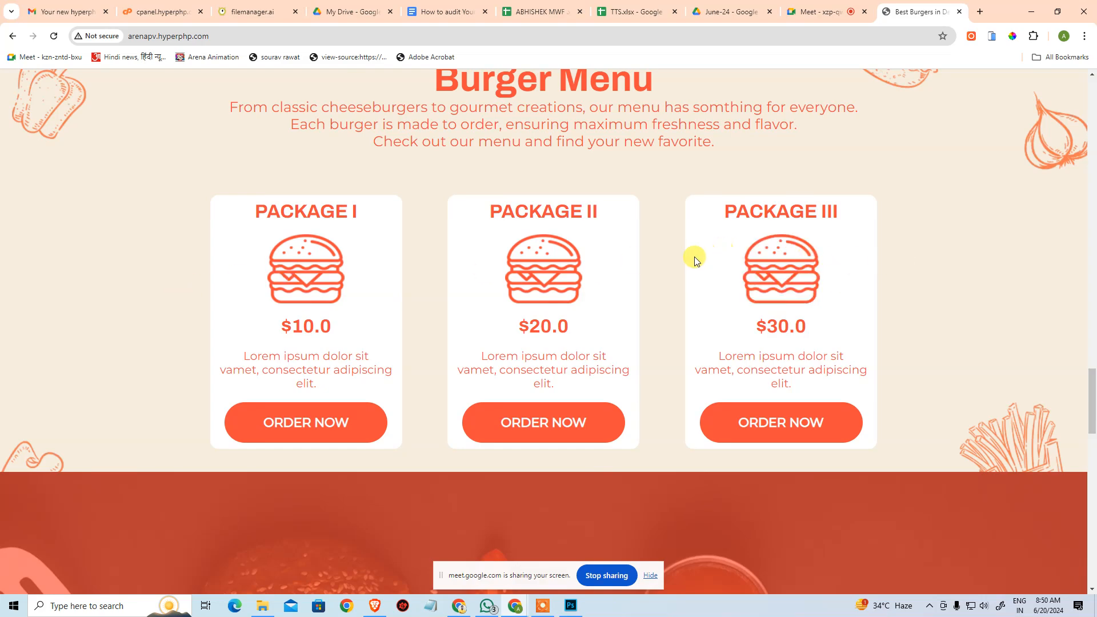
{"action": "scroll", "coordinate": [822, 290], "scroll_direction": "up", "scroll_amount": 6}
{"action": "scroll", "coordinate": [821, 290], "scroll_direction": "up", "scroll_amount": 12}
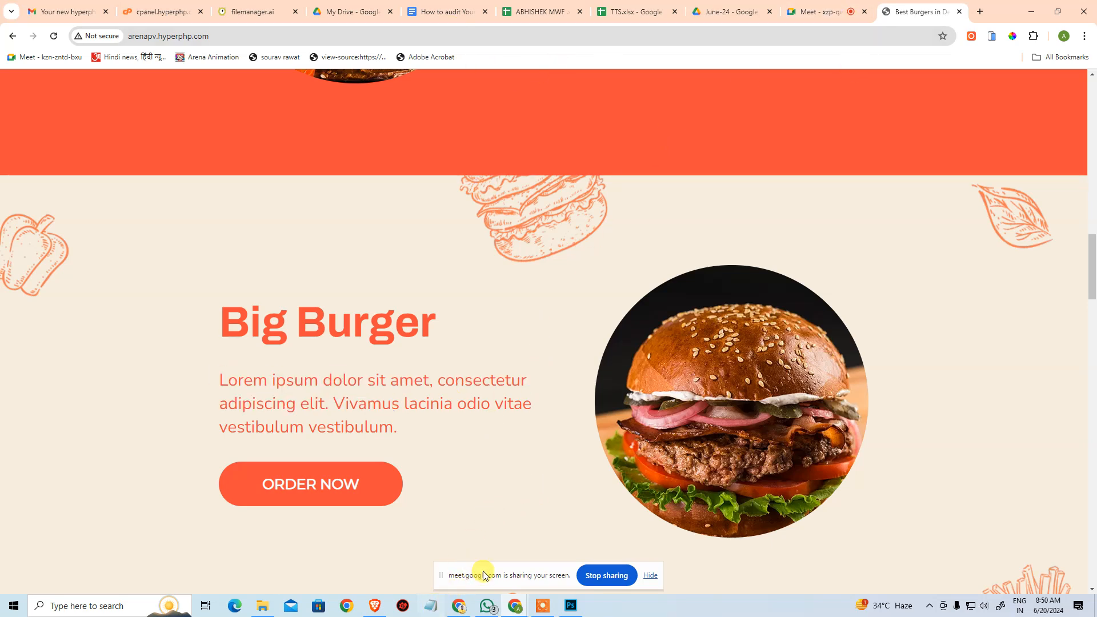
Replace the Lorem ipsum paragraph under Big Burger in index.html with the text of the big-burger.webp image's alt attribute.
{"action": "left_click", "coordinate": [252, 12]}
{"action": "left_click", "coordinate": [639, 351]}
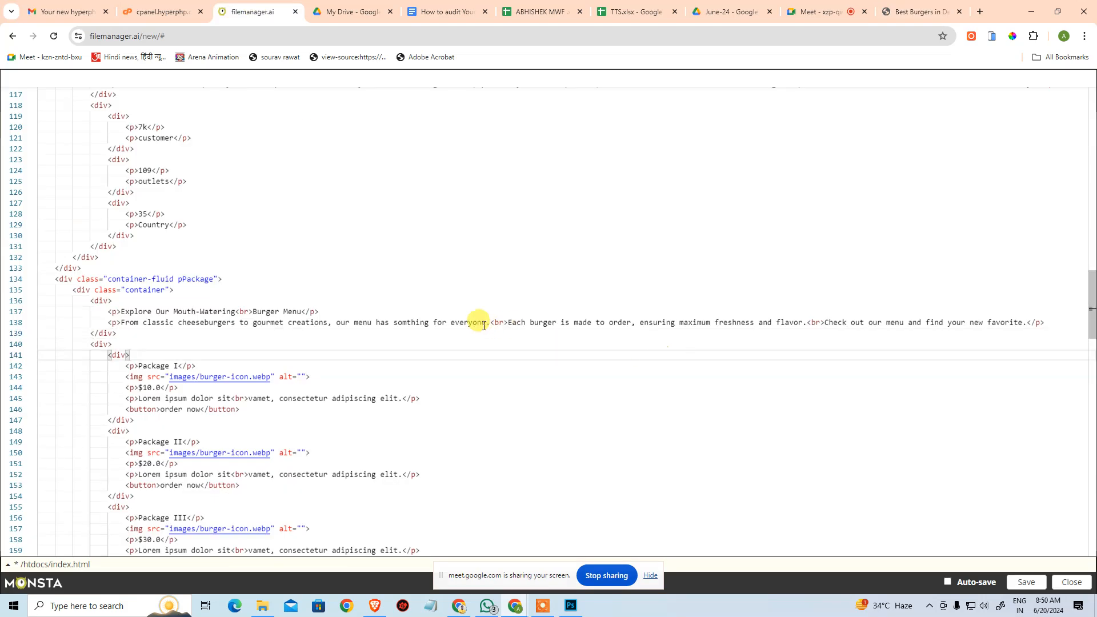
{"action": "scroll", "coordinate": [480, 323], "scroll_direction": "up", "scroll_amount": 4}
{"action": "scroll", "coordinate": [316, 286], "scroll_direction": "up", "scroll_amount": 2}
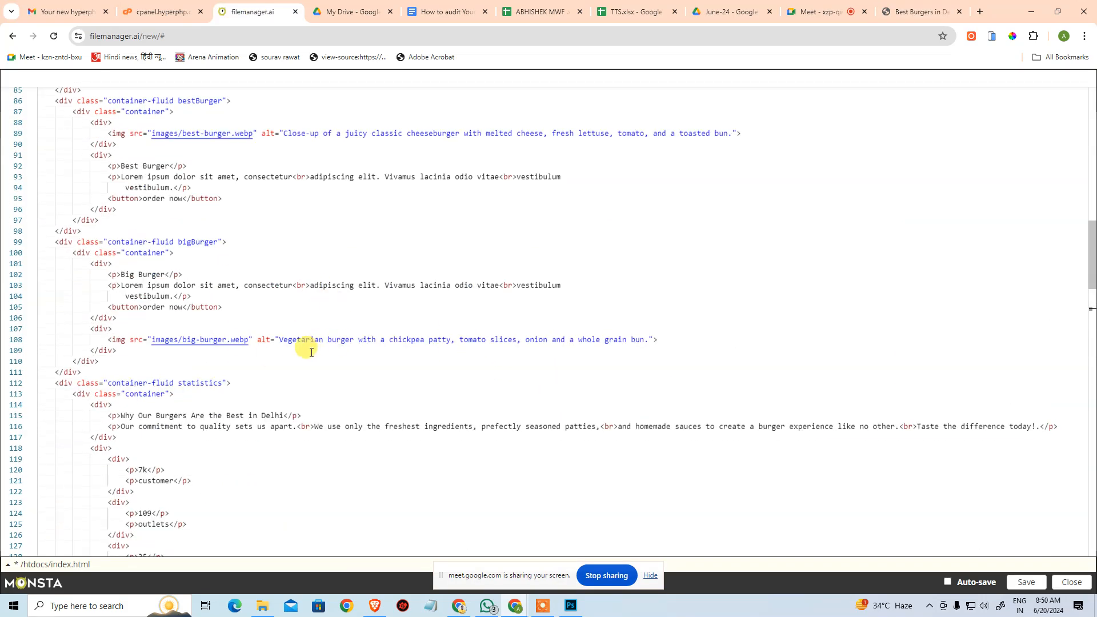
{"action": "left_click_drag", "start_coordinate": [278, 340], "coordinate": [649, 340]}
{"action": "key", "text": "ctrl+c"}
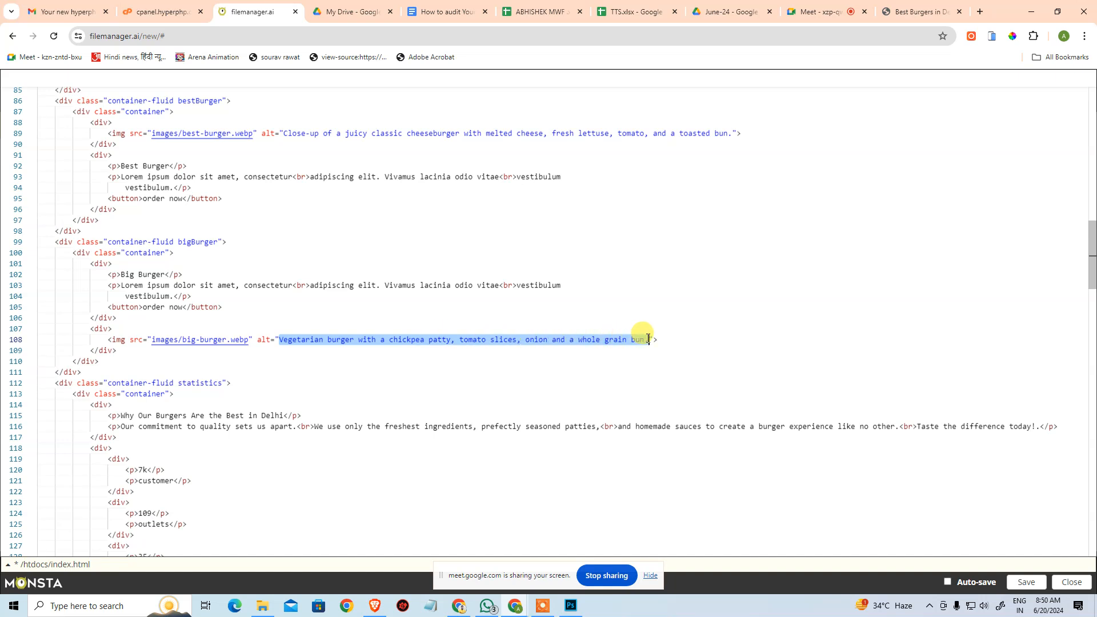
{"action": "left_click_drag", "start_coordinate": [120, 288], "coordinate": [173, 296]}
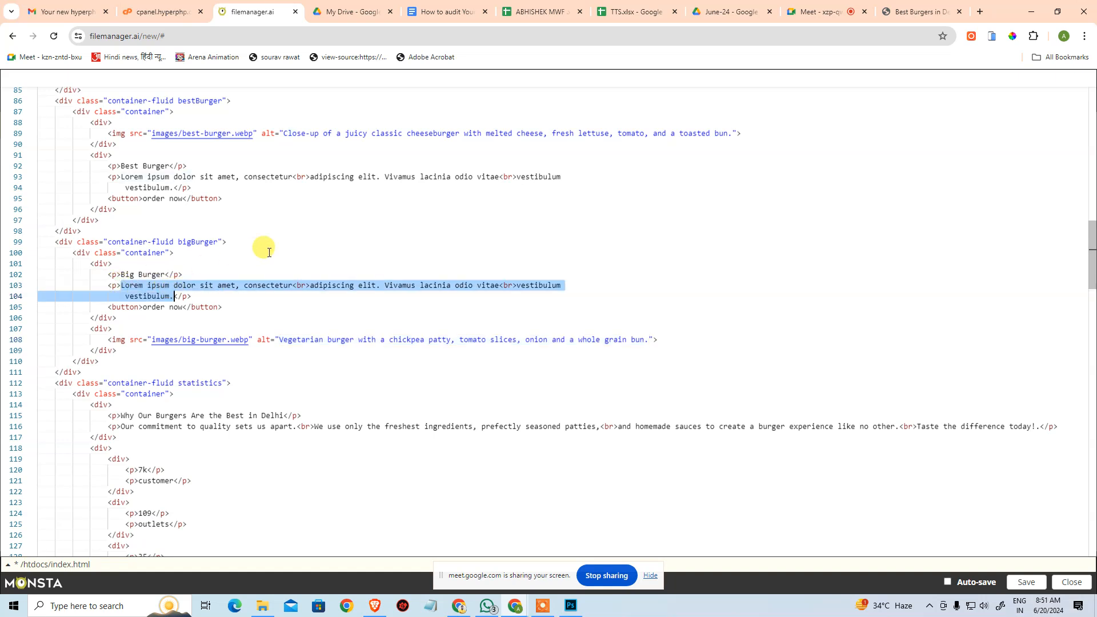
{"action": "key", "text": "ctrl+v"}
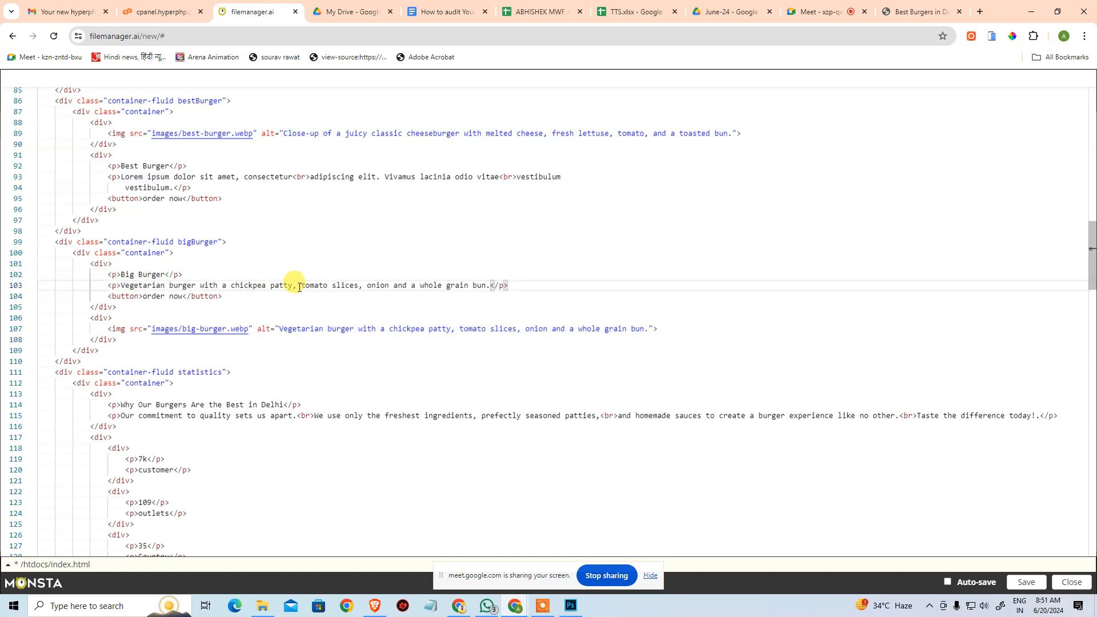
Replace the Lorem ipsum paragraph under Best Burger with the text of the best-burger.webp image's alt attribute.
{"action": "left_click_drag", "start_coordinate": [284, 135], "coordinate": [732, 134]}
{"action": "key", "text": "ctrl+c"}
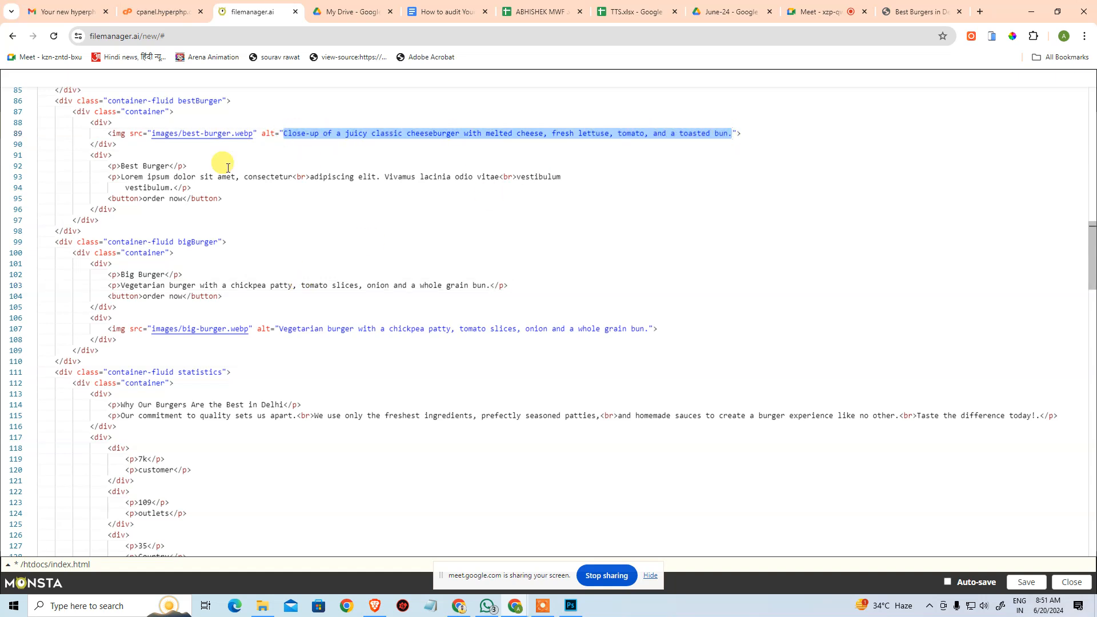
{"action": "left_click_drag", "start_coordinate": [120, 177], "coordinate": [184, 187]}
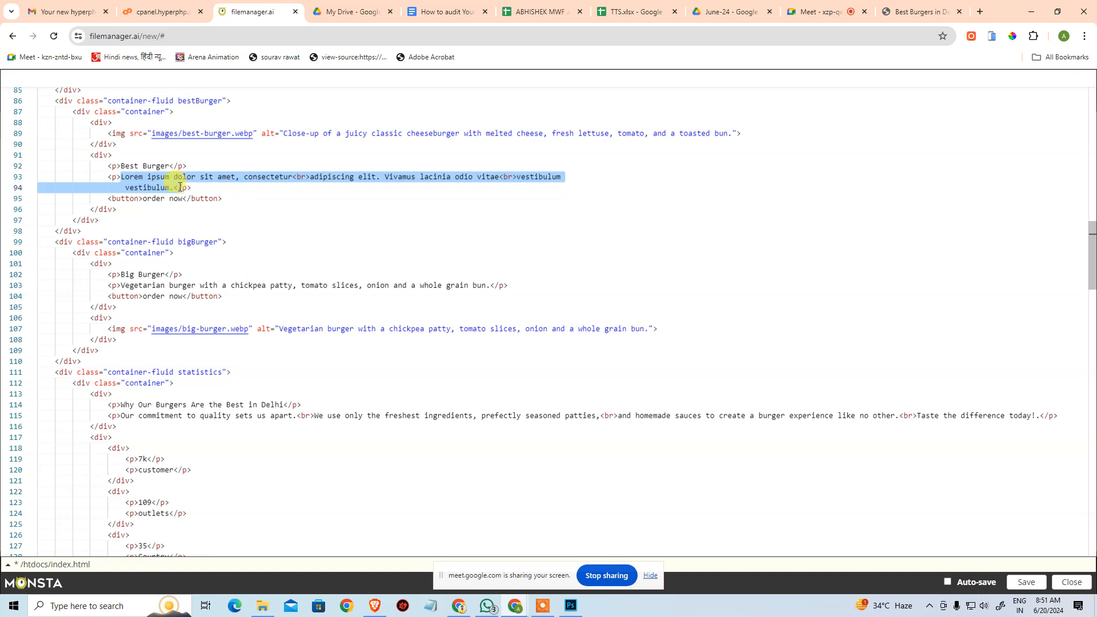
{"action": "key", "text": "ctrl+v"}
{"action": "left_click", "coordinate": [280, 212]}
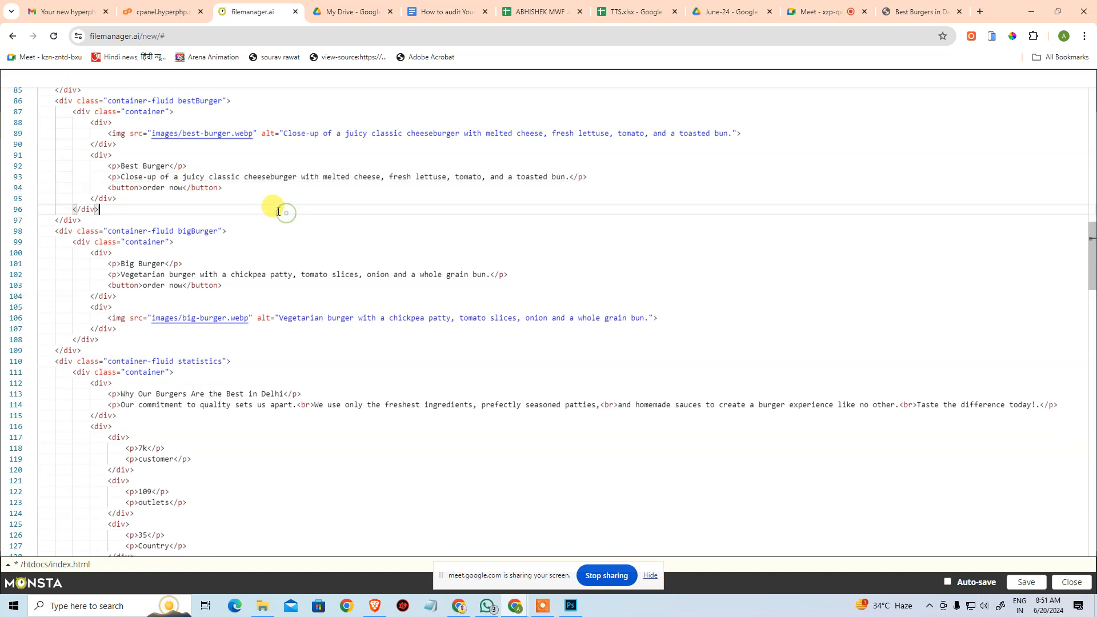
Save index.html and reload the live website to check the Big Burger and Best Burger descriptions.
{"action": "left_click", "coordinate": [1026, 582]}
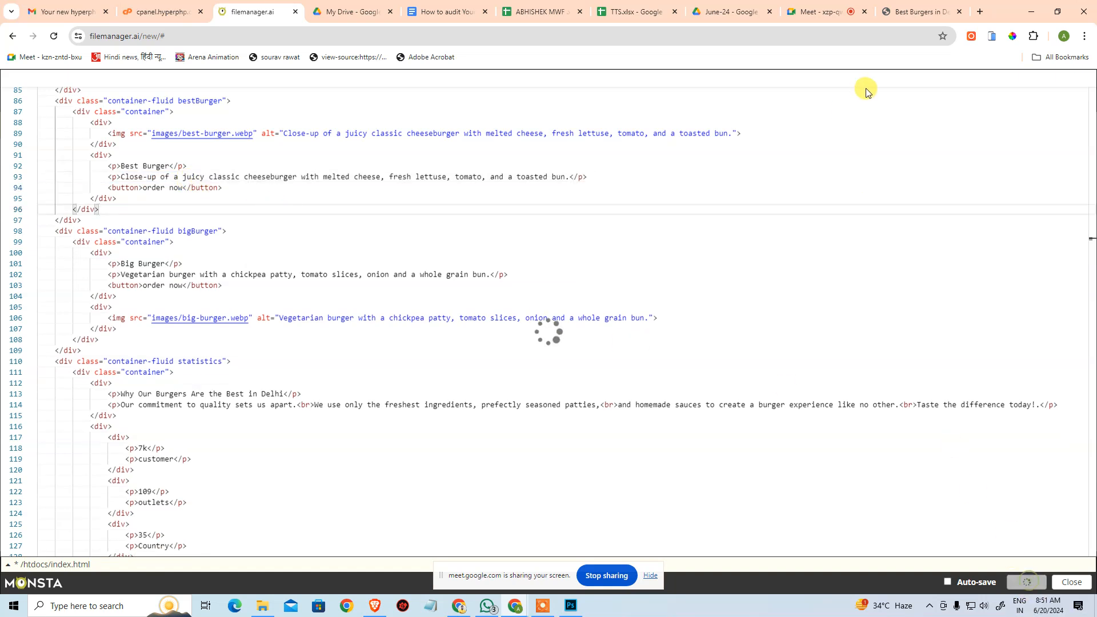
{"action": "left_click", "coordinate": [929, 10]}
{"action": "key", "text": "F5"}
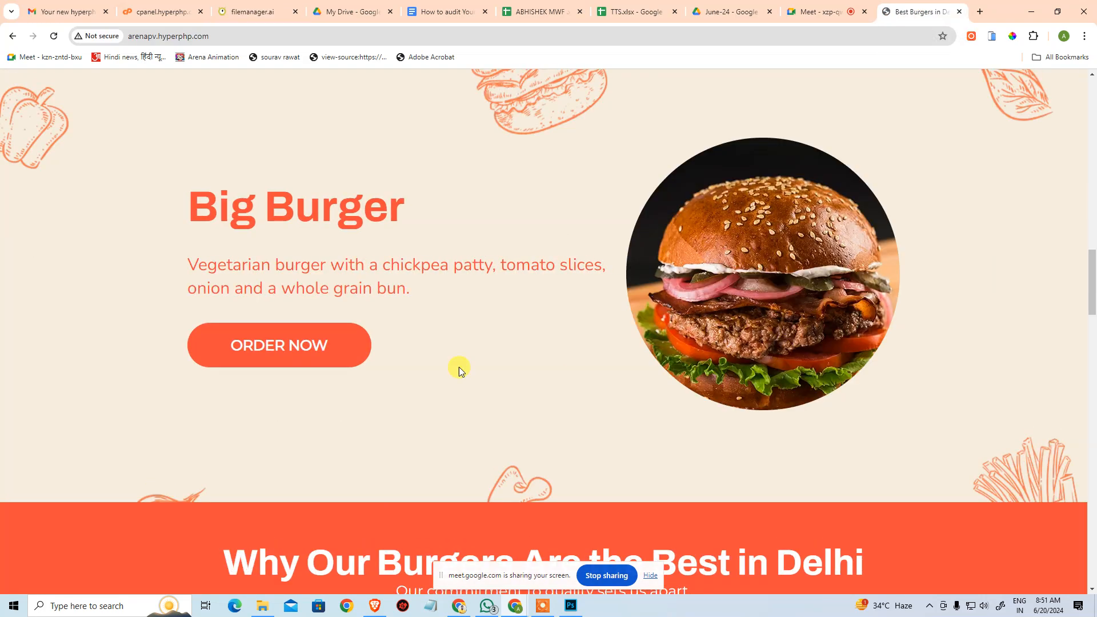
{"action": "scroll", "coordinate": [363, 382], "scroll_direction": "down", "scroll_amount": 15}
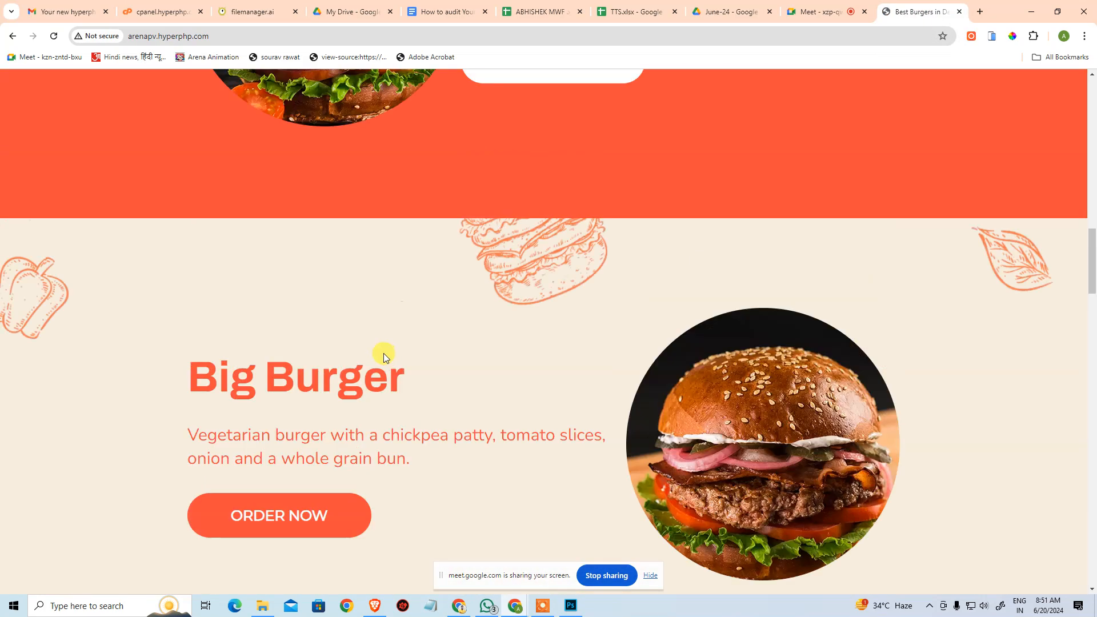
{"action": "scroll", "coordinate": [539, 249], "scroll_direction": "up", "scroll_amount": 6}
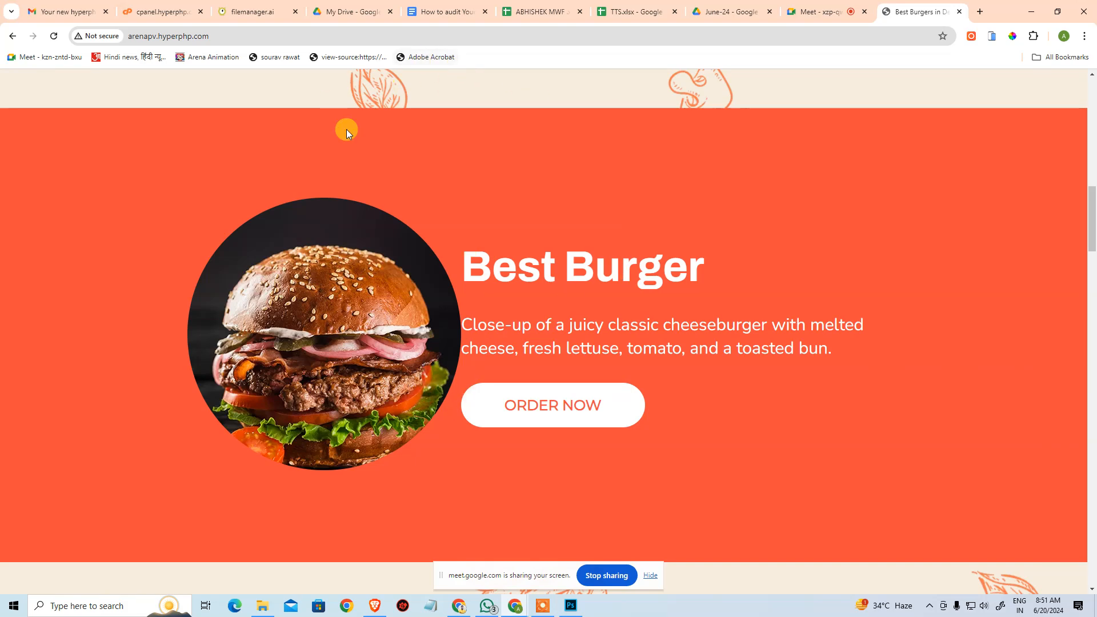
Insert <br> line breaks in the Best Burger paragraph of index.html after "cheeseburger" and after "tomato," in place of the spaces.
{"action": "left_click", "coordinate": [255, 12]}
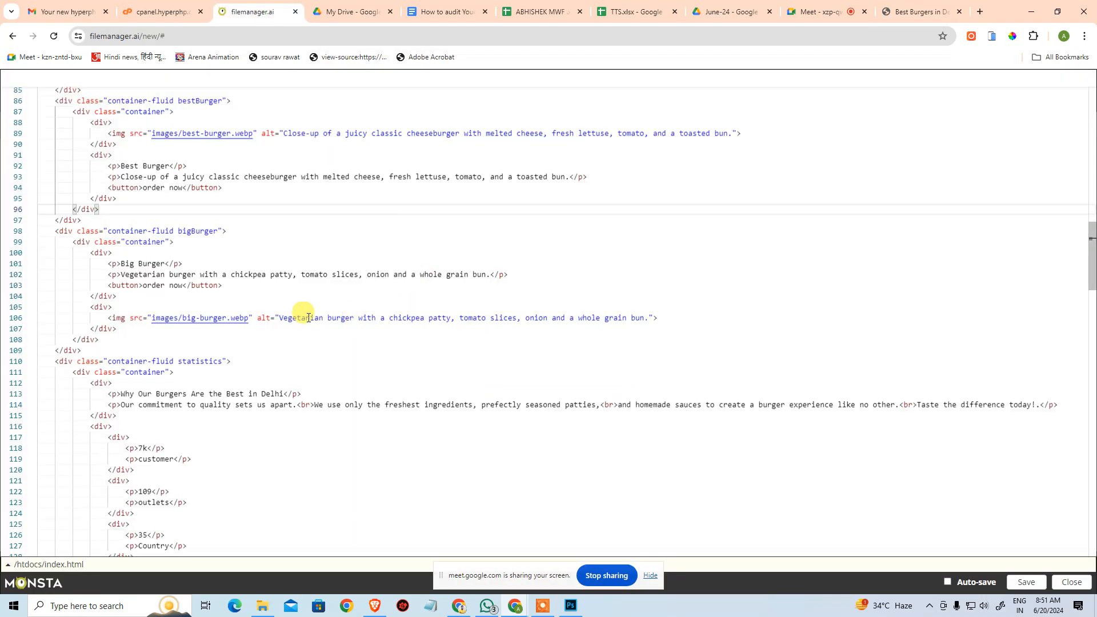
{"action": "left_click", "coordinate": [306, 178]}
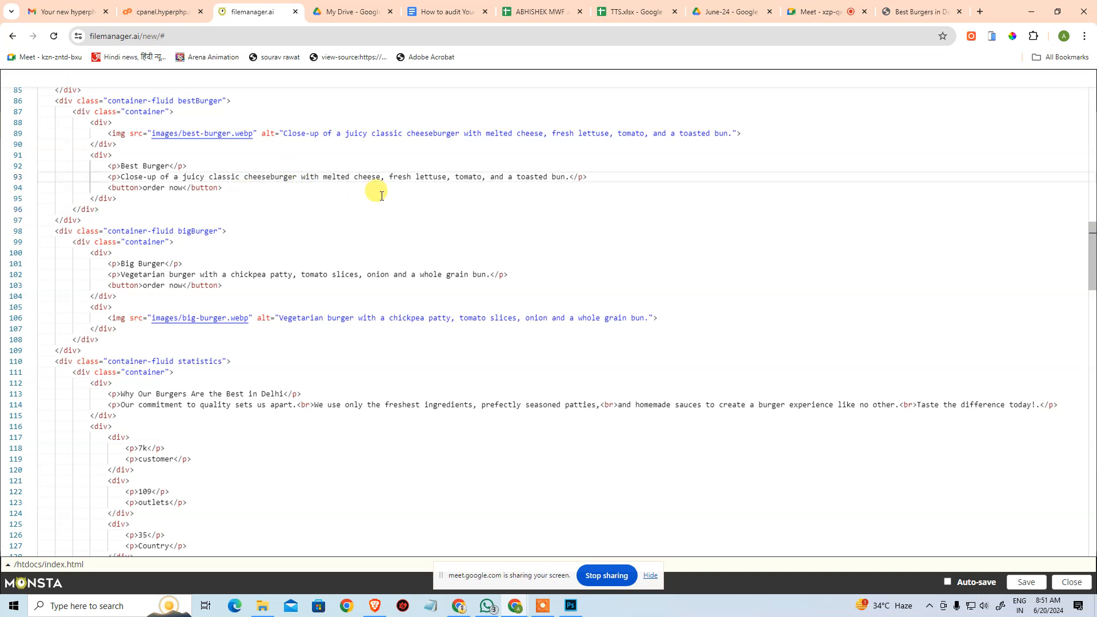
{"action": "key", "text": "BackSpace"}
{"action": "type", "text": ",."}
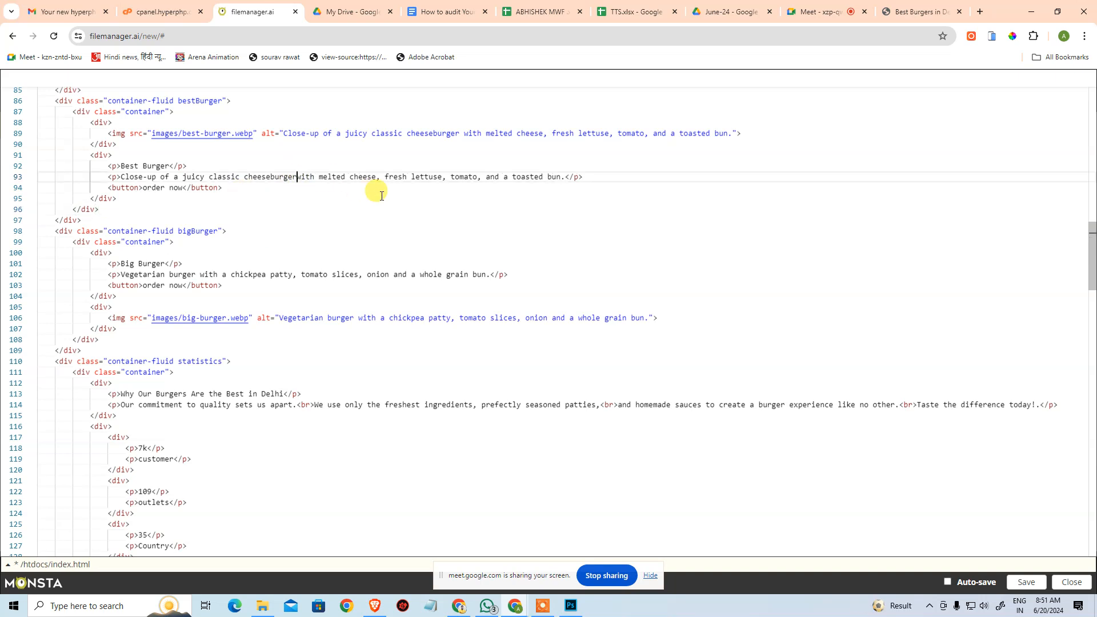
{"action": "key", "text": "BackSpace"}
{"action": "key", "text": "BackSpace"}
{"action": "type", "text": "<"}
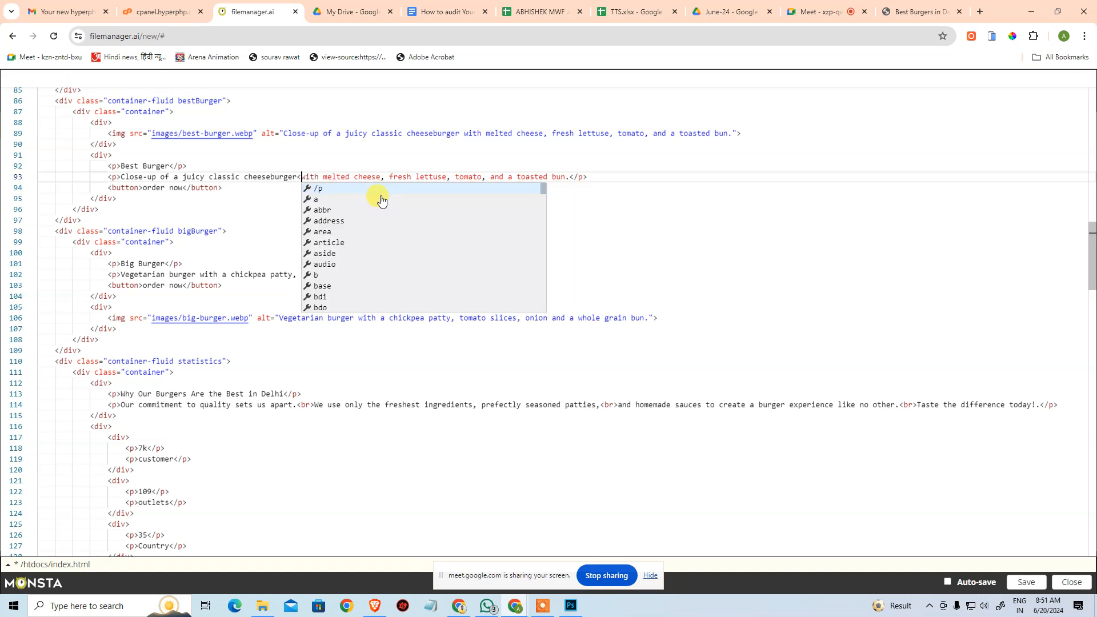
{"action": "type", "text": "br/"}
{"action": "key", "text": "BackSpace"}
{"action": "type", "text": ">"}
{"action": "key", "text": "ctrl+Right"}
{"action": "key", "text": "ctrl+Right"}
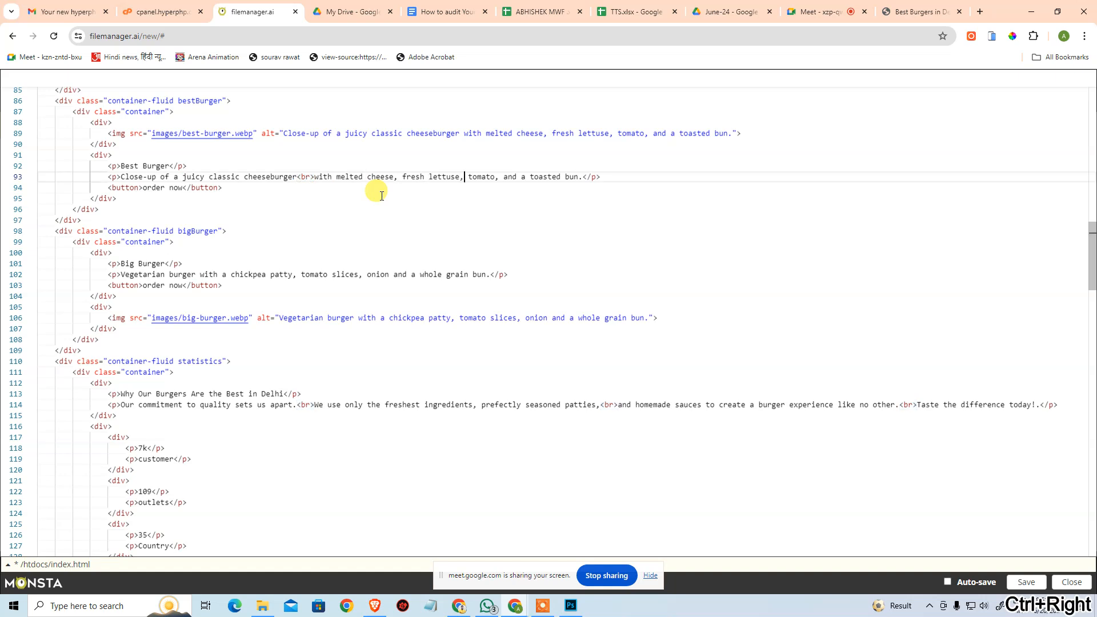
{"action": "type", "text": "<br>"}
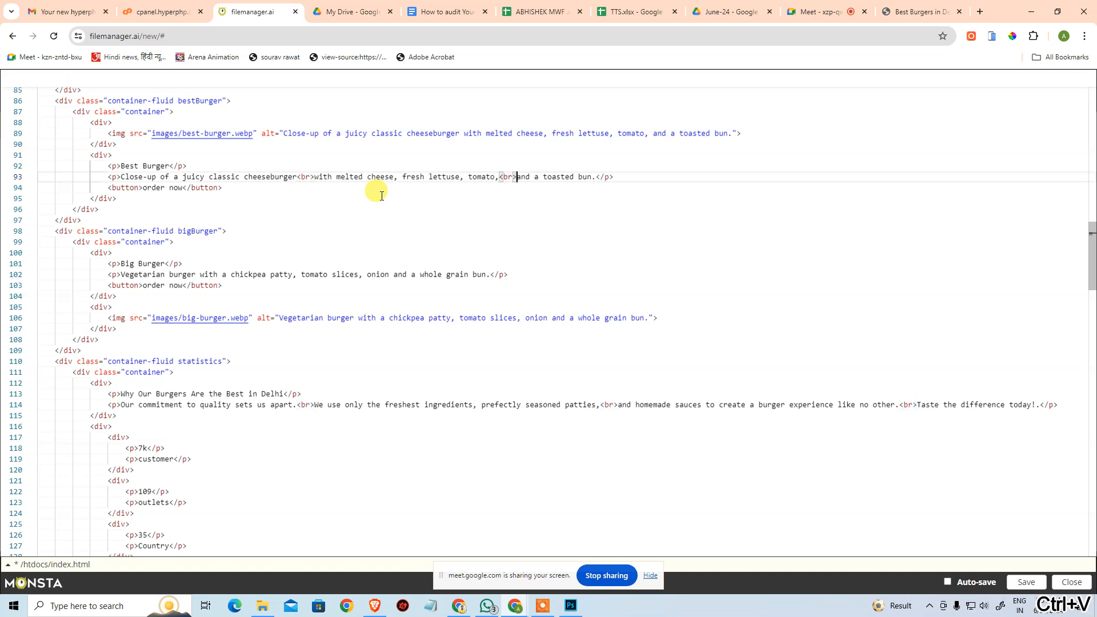
Insert a <br> after "chickpea patty," in the Big Burger paragraph, then save index.html and reload the live website.
{"action": "left_click", "coordinate": [299, 274]}
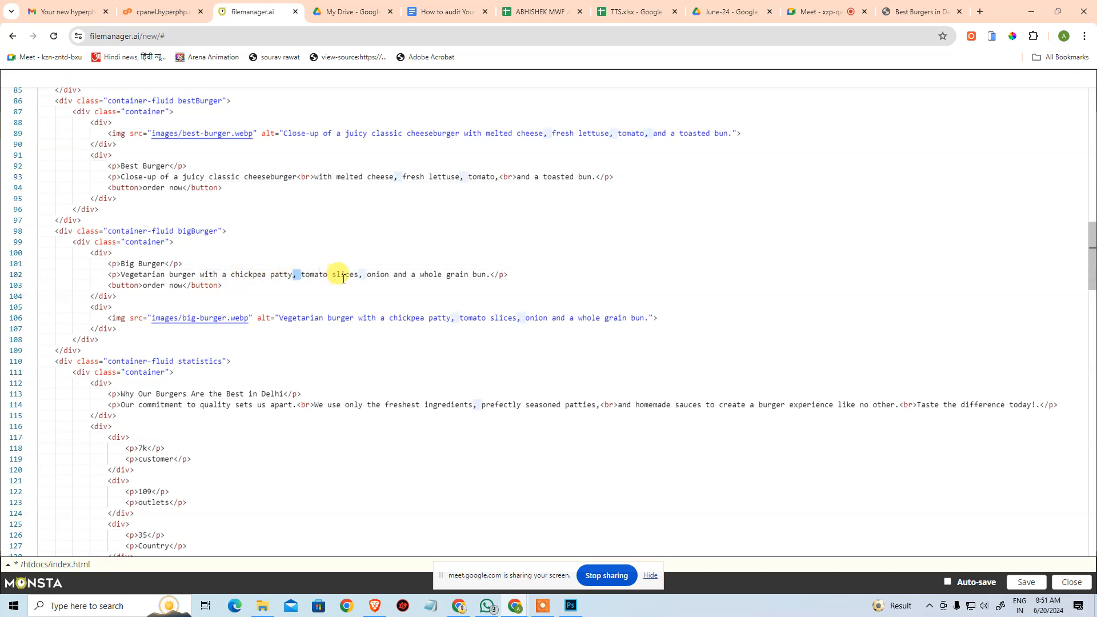
{"action": "type", "text": "<br>"}
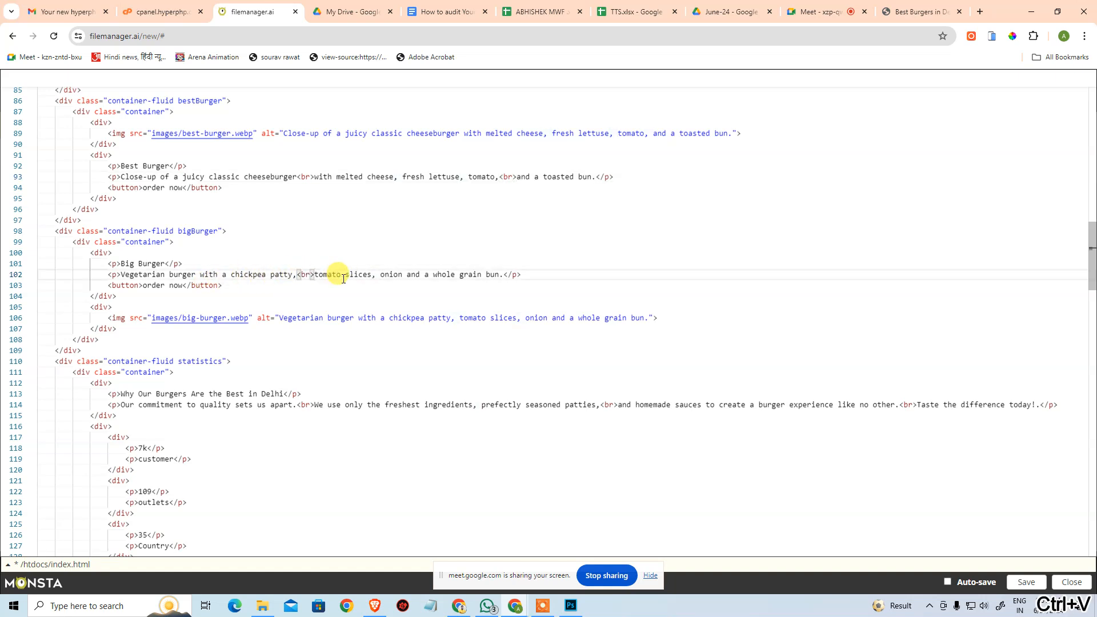
{"action": "left_click", "coordinate": [920, 12]}
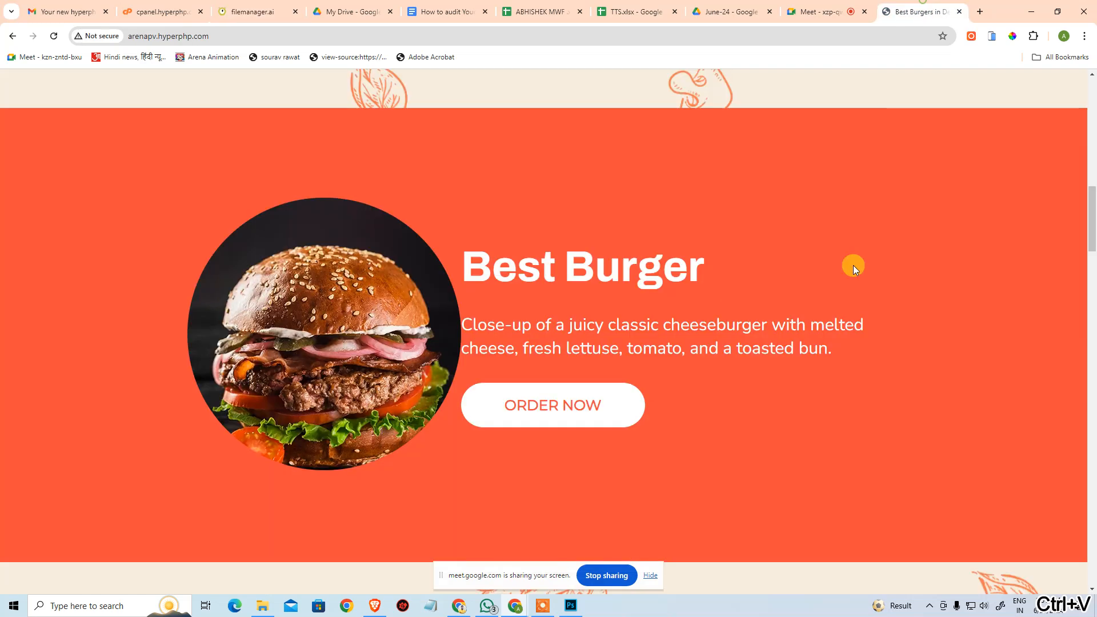
{"action": "key", "text": "F5"}
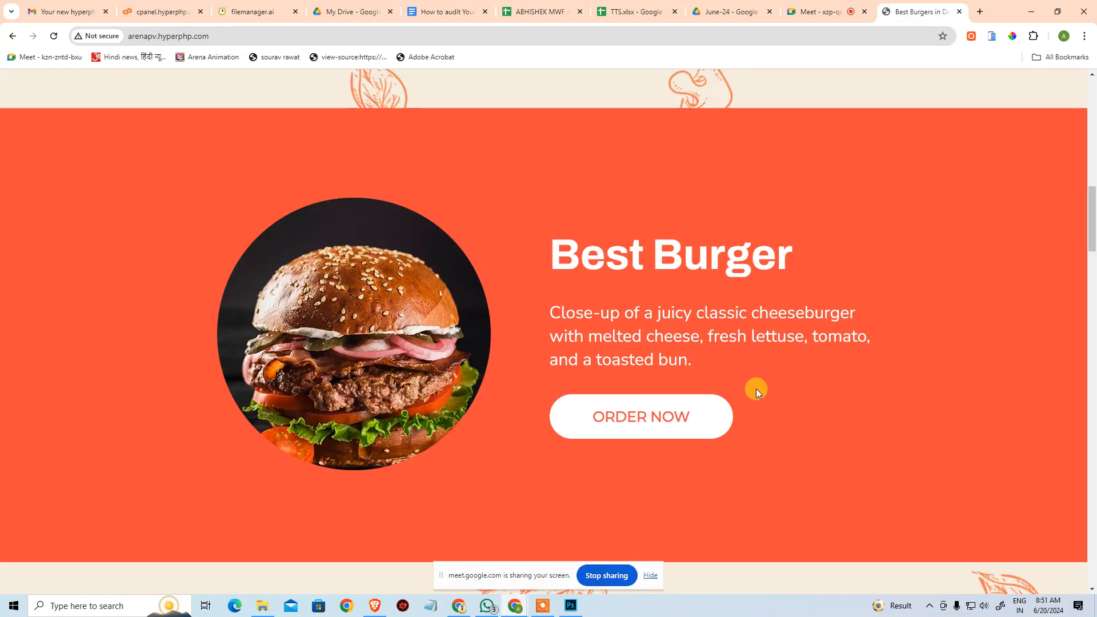
Check the line breaks in the Best Burger and Big Burger descriptions on the live website and examine the Burger Menu intro and package icons.
{"action": "scroll", "coordinate": [742, 409], "scroll_direction": "down", "scroll_amount": 8}
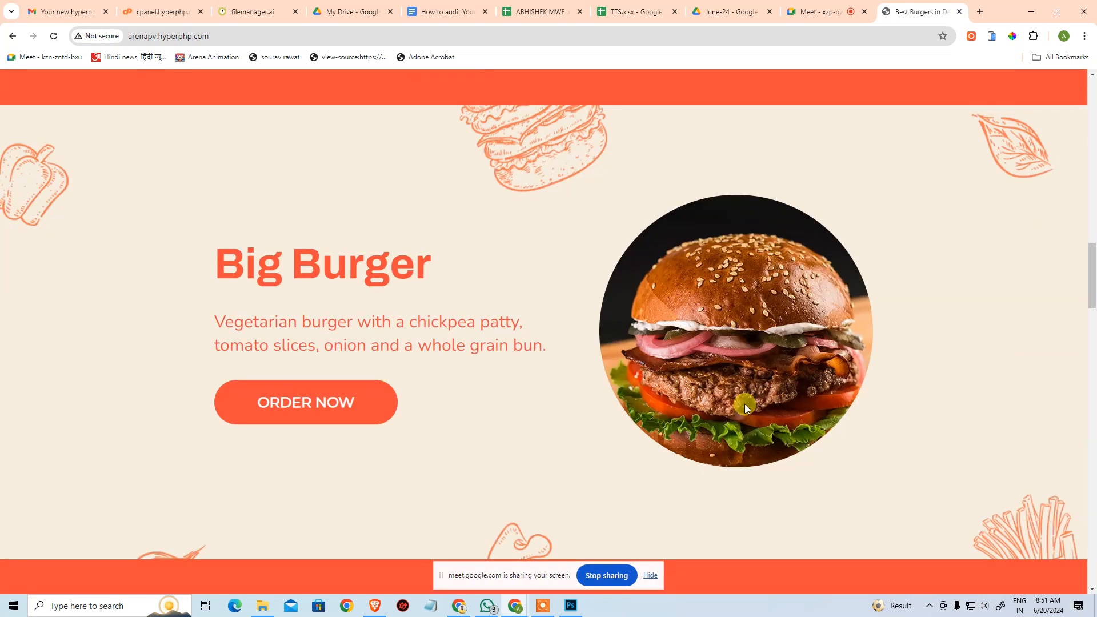
{"action": "scroll", "coordinate": [639, 358], "scroll_direction": "up", "scroll_amount": 8}
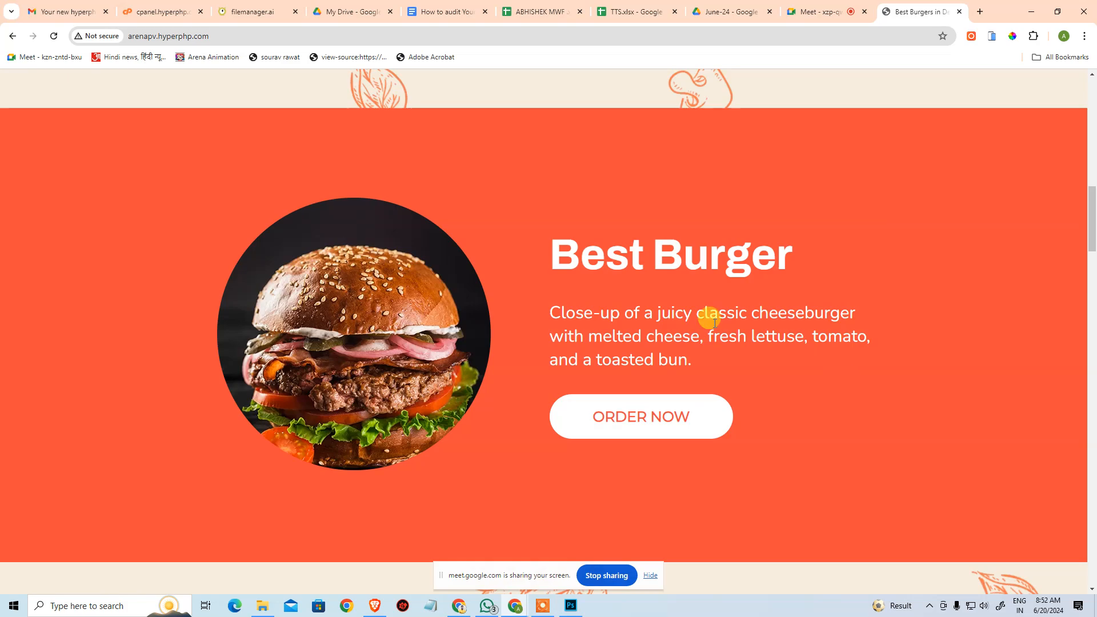
{"action": "scroll", "coordinate": [806, 351], "scroll_direction": "down", "scroll_amount": 10}
{"action": "scroll", "coordinate": [734, 340], "scroll_direction": "down", "scroll_amount": 15}
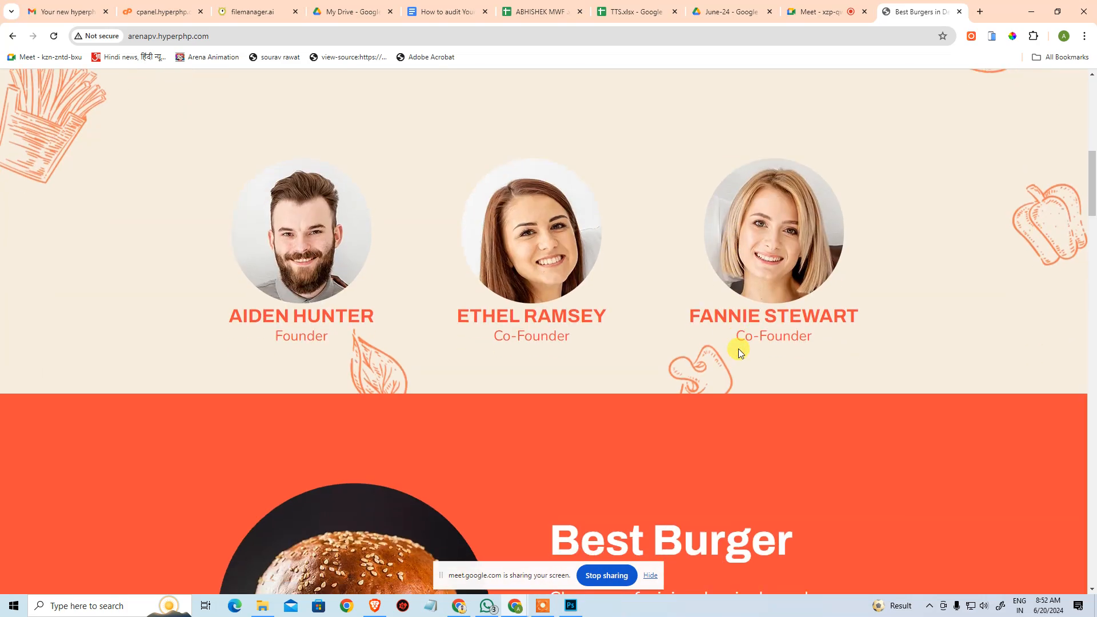
{"action": "scroll", "coordinate": [738, 356], "scroll_direction": "down", "scroll_amount": 5}
{"action": "scroll", "coordinate": [732, 357], "scroll_direction": "up", "scroll_amount": 6}
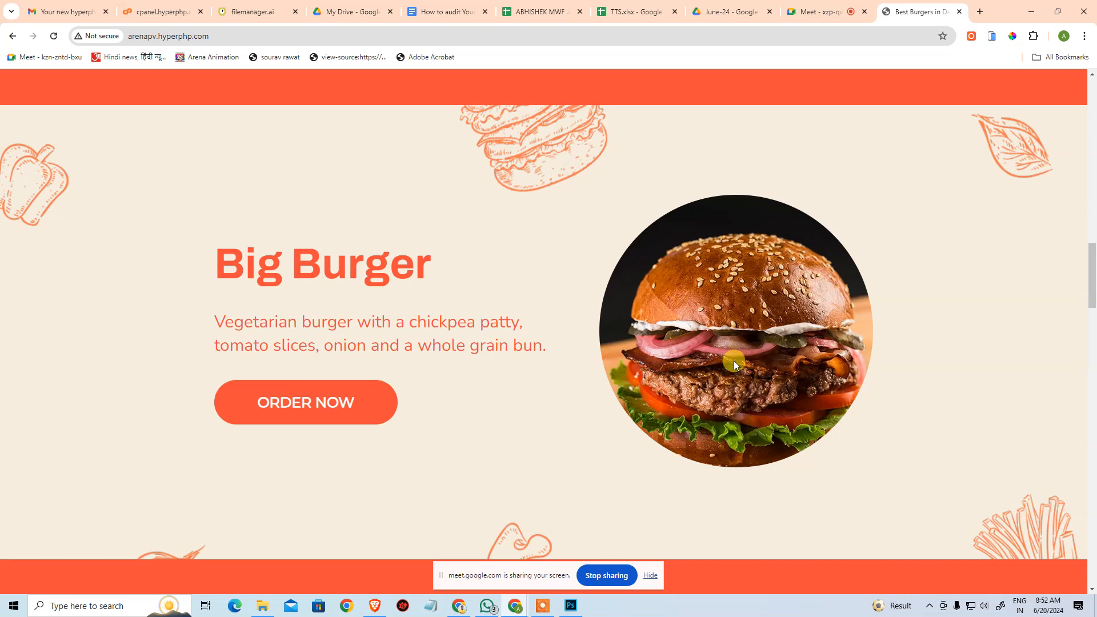
{"action": "scroll", "coordinate": [733, 358], "scroll_direction": "down", "scroll_amount": 10}
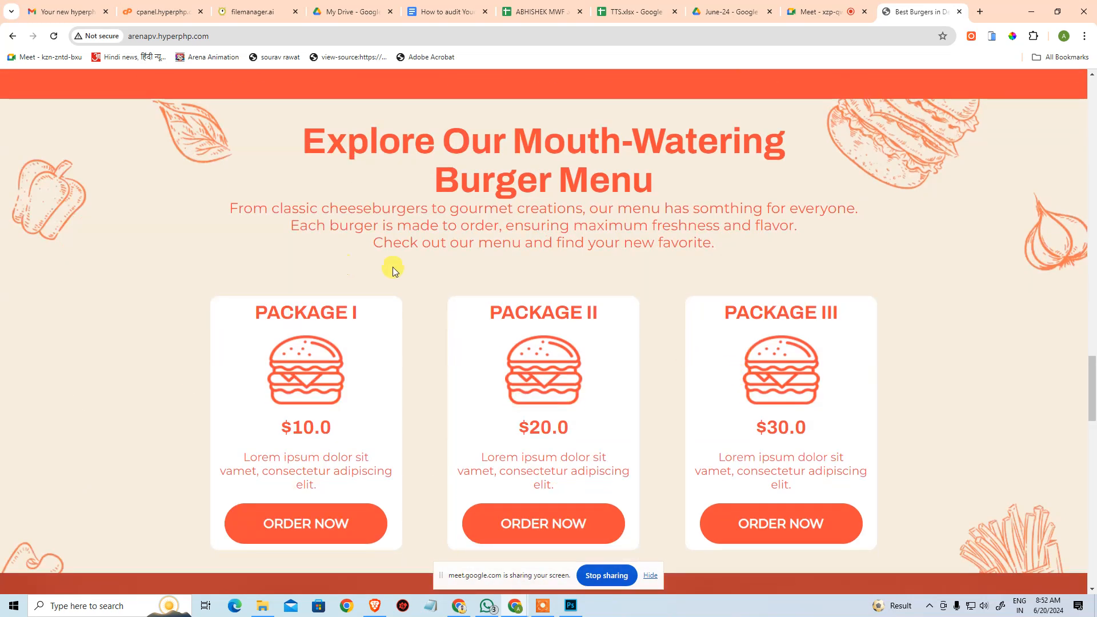
{"action": "left_click_drag", "start_coordinate": [174, 218], "coordinate": [708, 229]}
{"action": "left_click", "coordinate": [752, 247]}
{"action": "scroll", "coordinate": [351, 303], "scroll_direction": "down", "scroll_amount": 2}
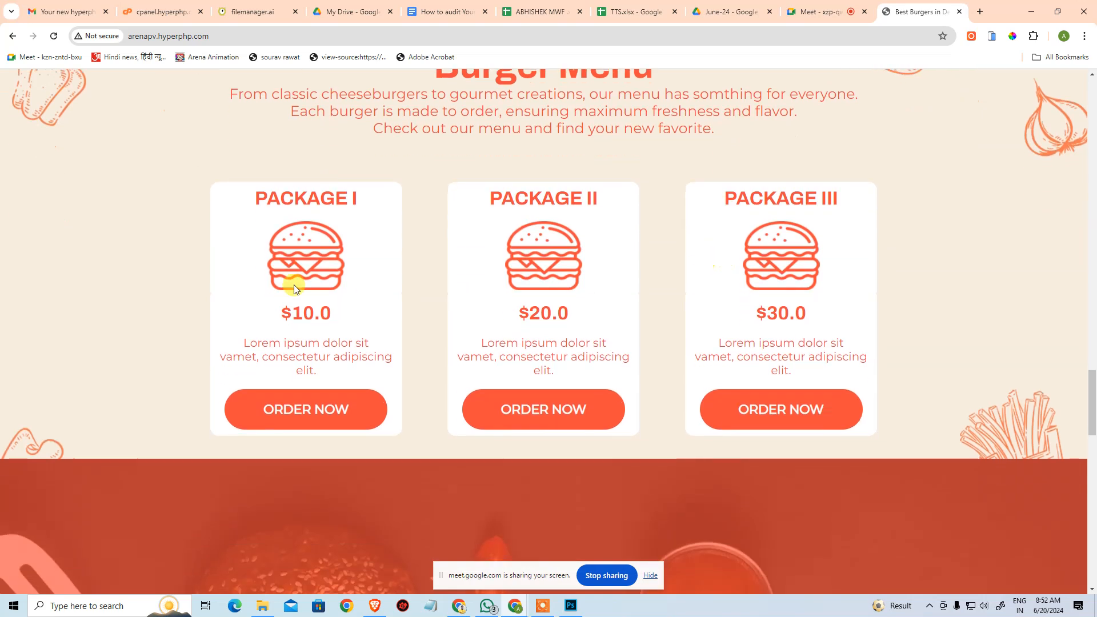
Open Google Images in a new browser tab.
{"action": "left_click", "coordinate": [866, 229]}
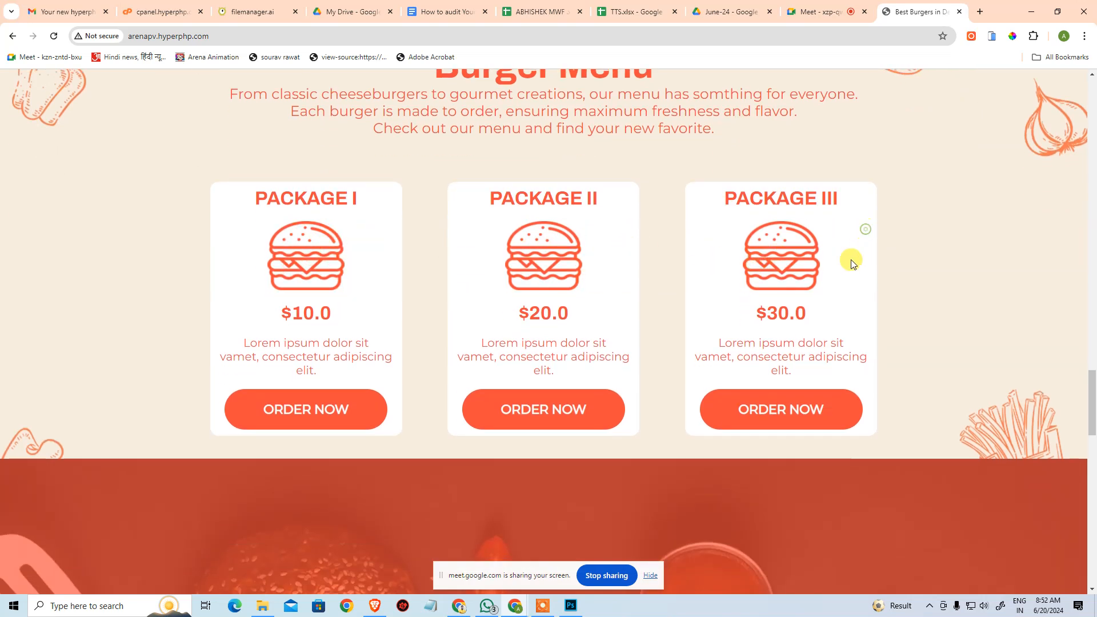
{"action": "left_click", "coordinate": [980, 12]}
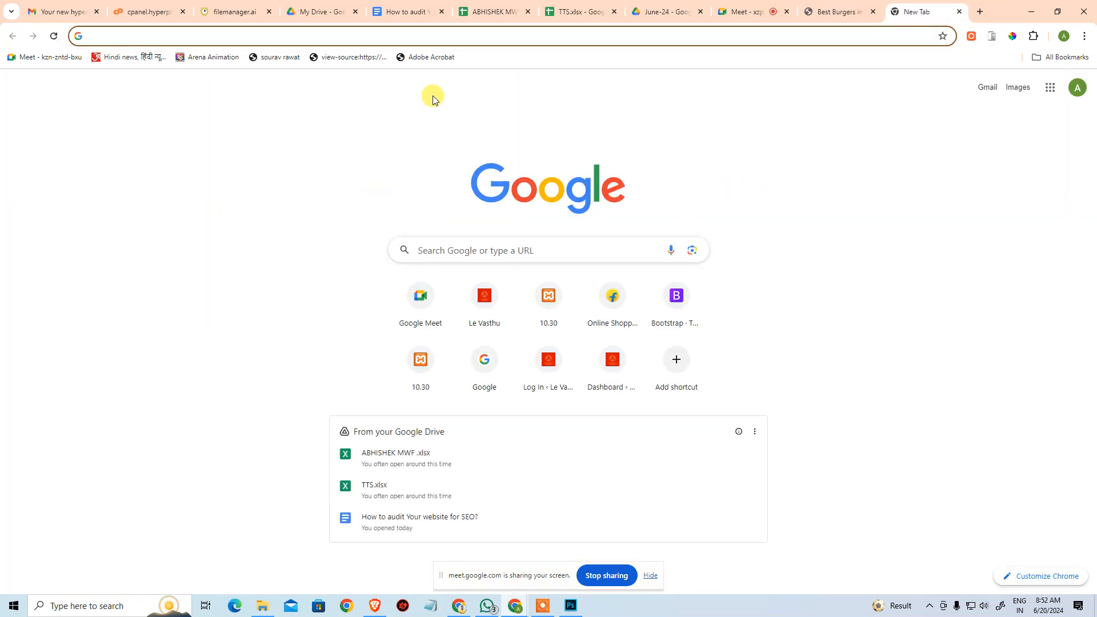
{"action": "type", "text": "google"}
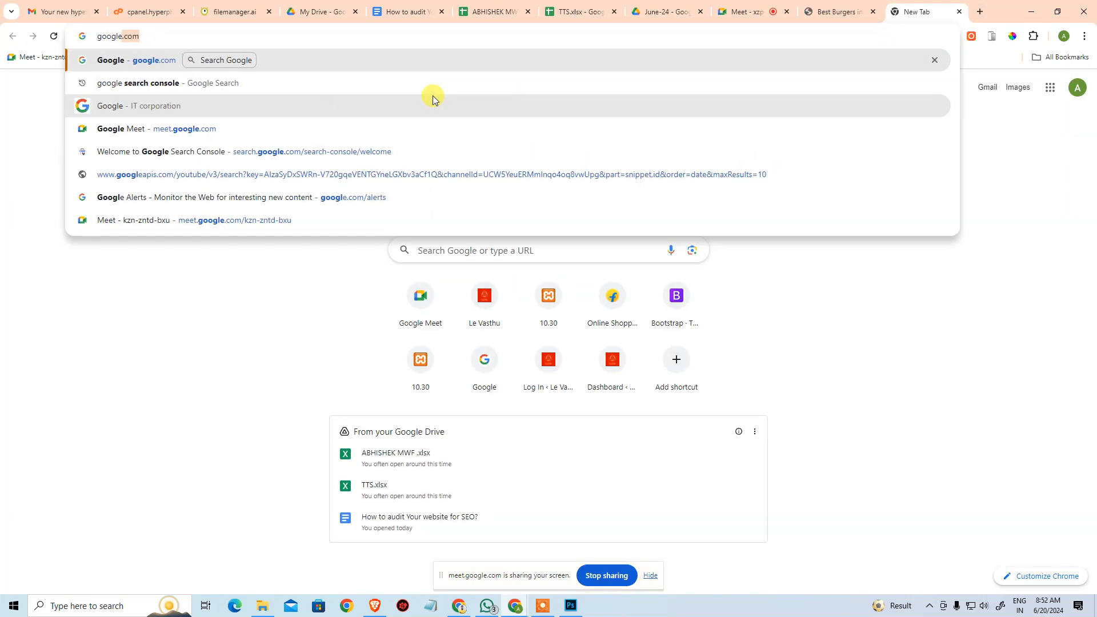
{"action": "key", "text": "Return"}
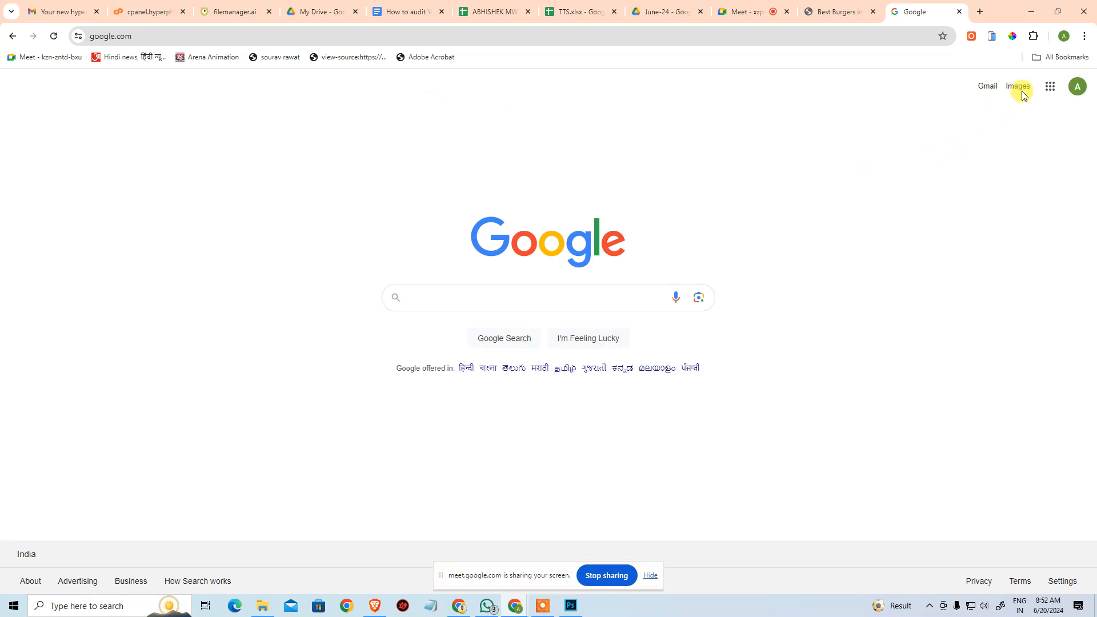
{"action": "left_click", "coordinate": [1020, 86]}
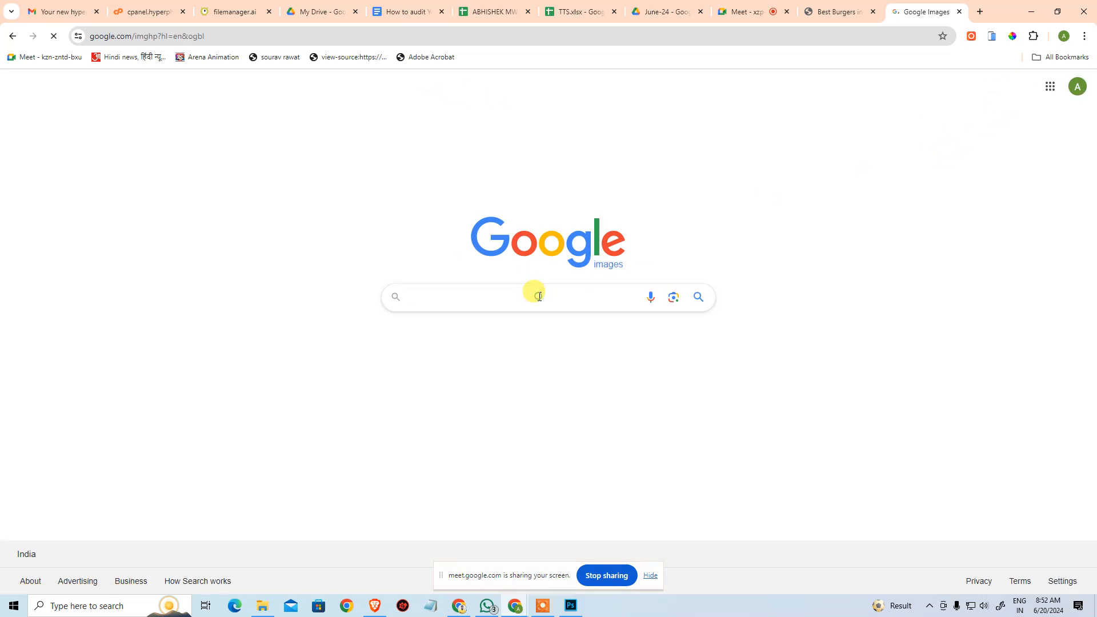
Search Google Images for "burger combo meal pics" and browse the results for pictures suitable for the package cards.
{"action": "type", "text": "burger"}
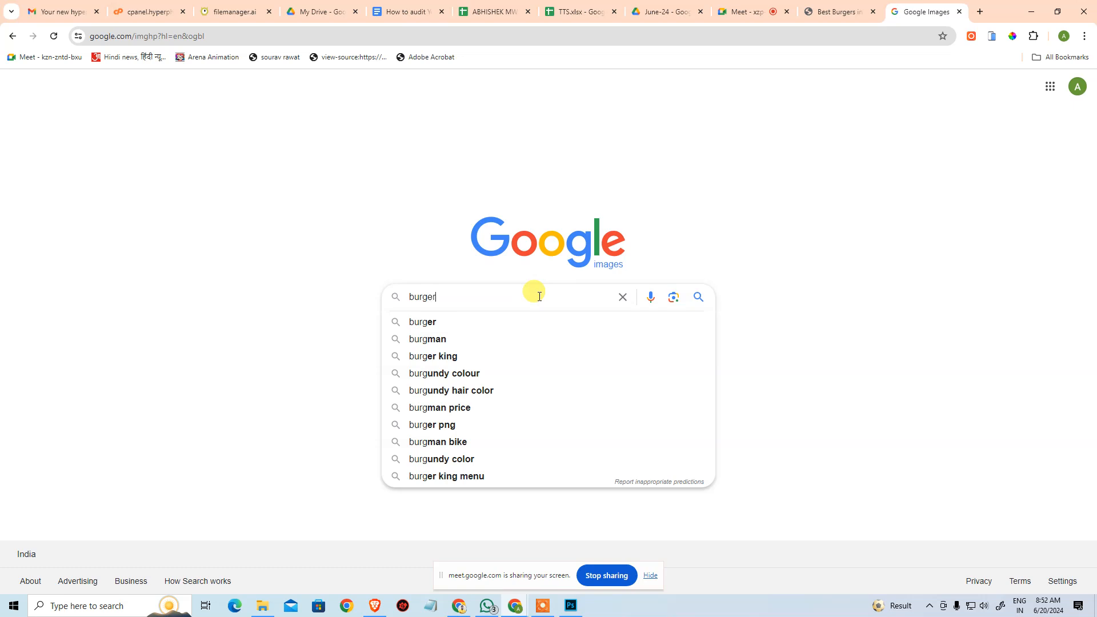
{"action": "type", "text": " combo"}
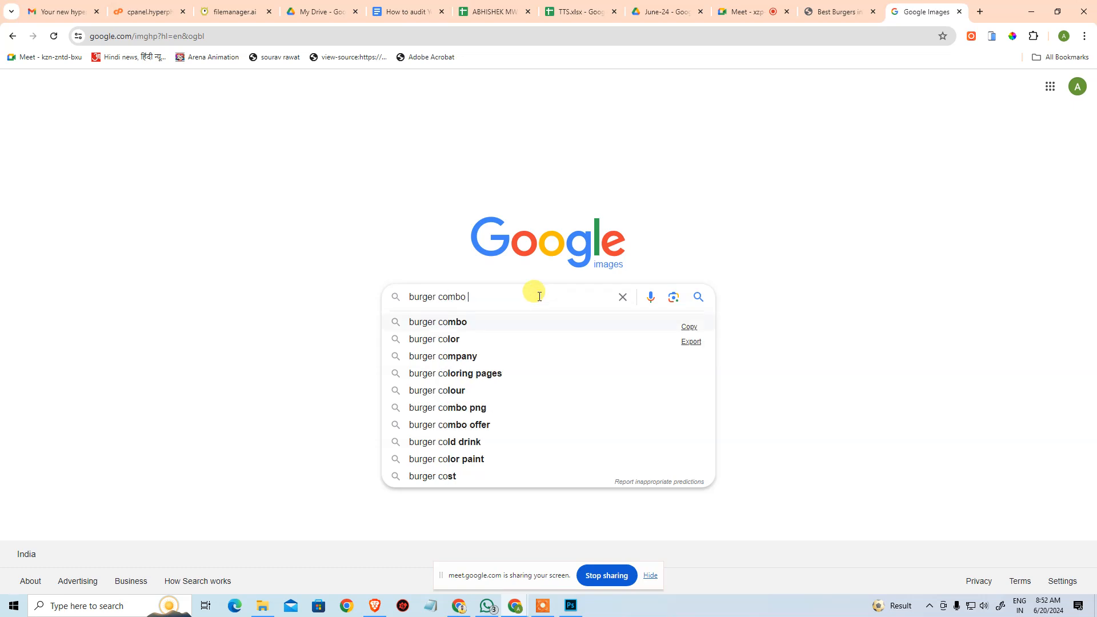
{"action": "type", "text": " meal "}
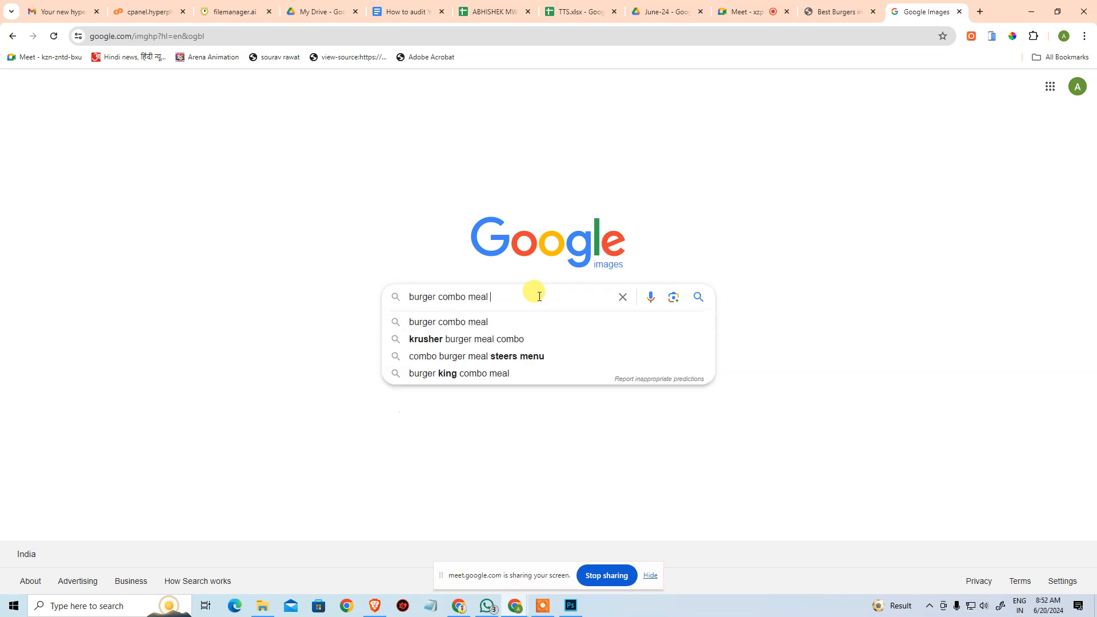
{"action": "type", "text": "pics"}
{"action": "key", "text": "Return"}
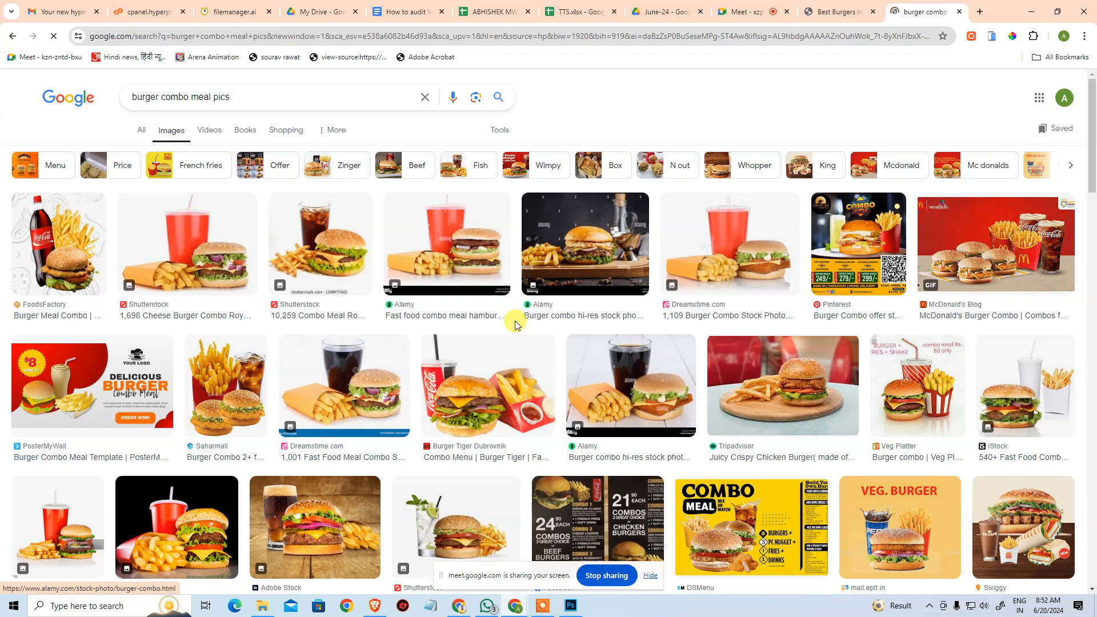
{"action": "scroll", "coordinate": [514, 325], "scroll_direction": "down", "scroll_amount": 4}
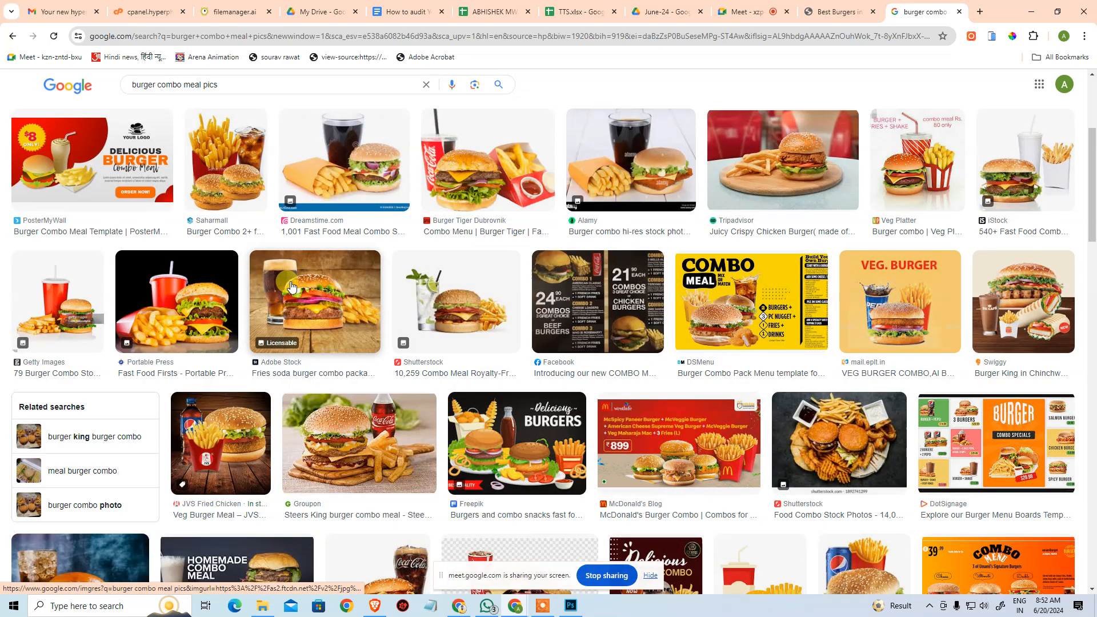
{"action": "scroll", "coordinate": [291, 285], "scroll_direction": "down", "scroll_amount": 6}
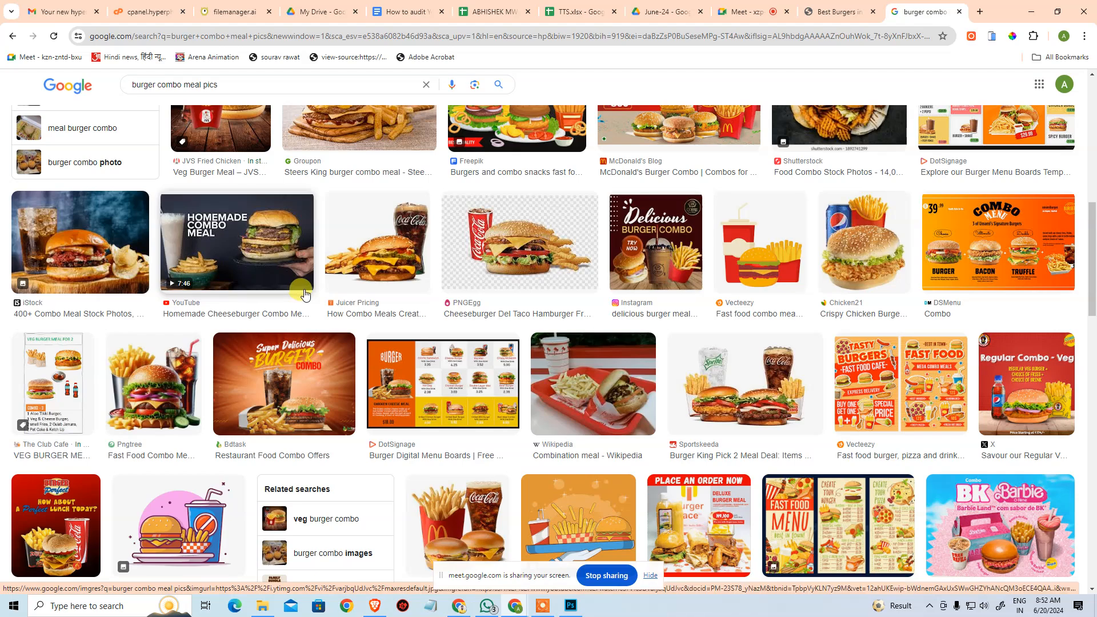
Refine the image search to "burger combo meal pics vector" and examine the illustrations for package icon ideas.
{"action": "scroll", "coordinate": [303, 288], "scroll_direction": "up", "scroll_amount": 10}
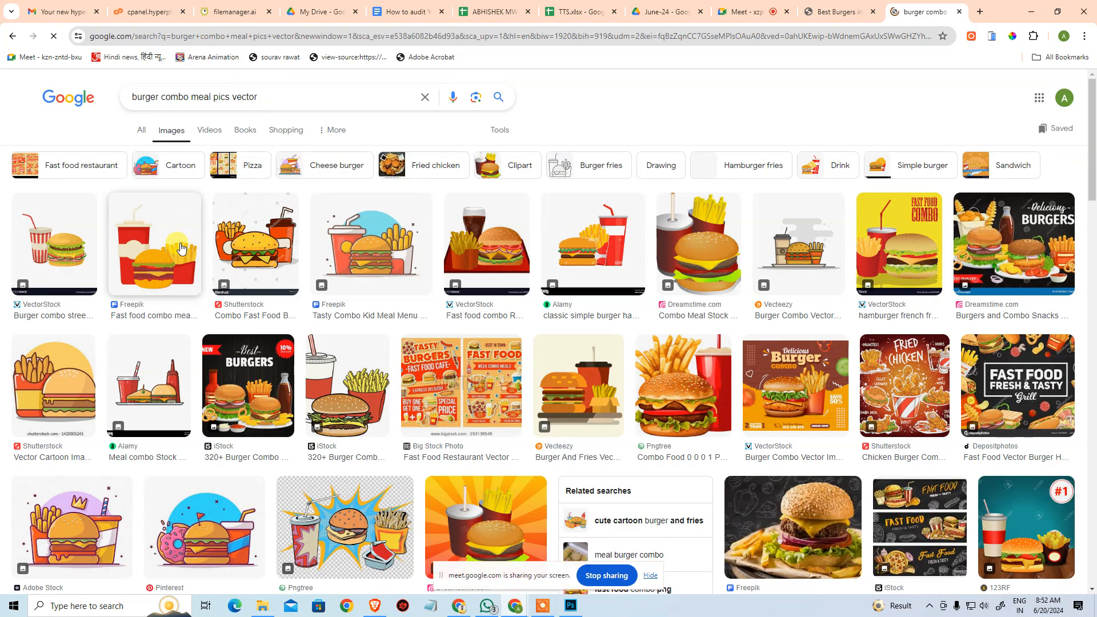
{"action": "scroll", "coordinate": [181, 247], "scroll_direction": "down", "scroll_amount": 3}
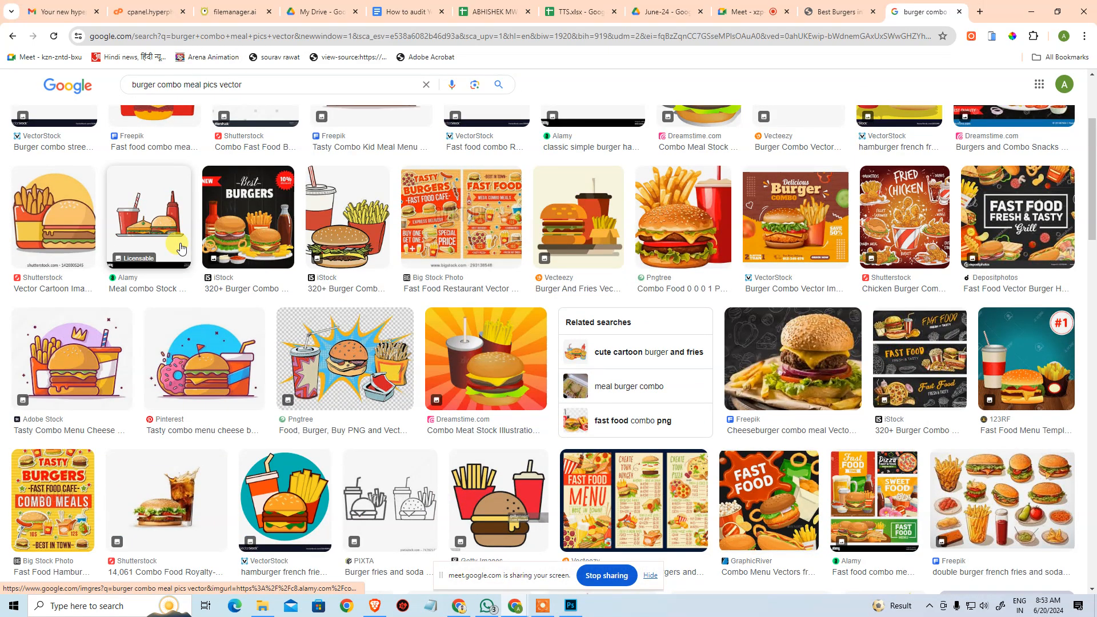
{"action": "scroll", "coordinate": [181, 247], "scroll_direction": "down", "scroll_amount": 5}
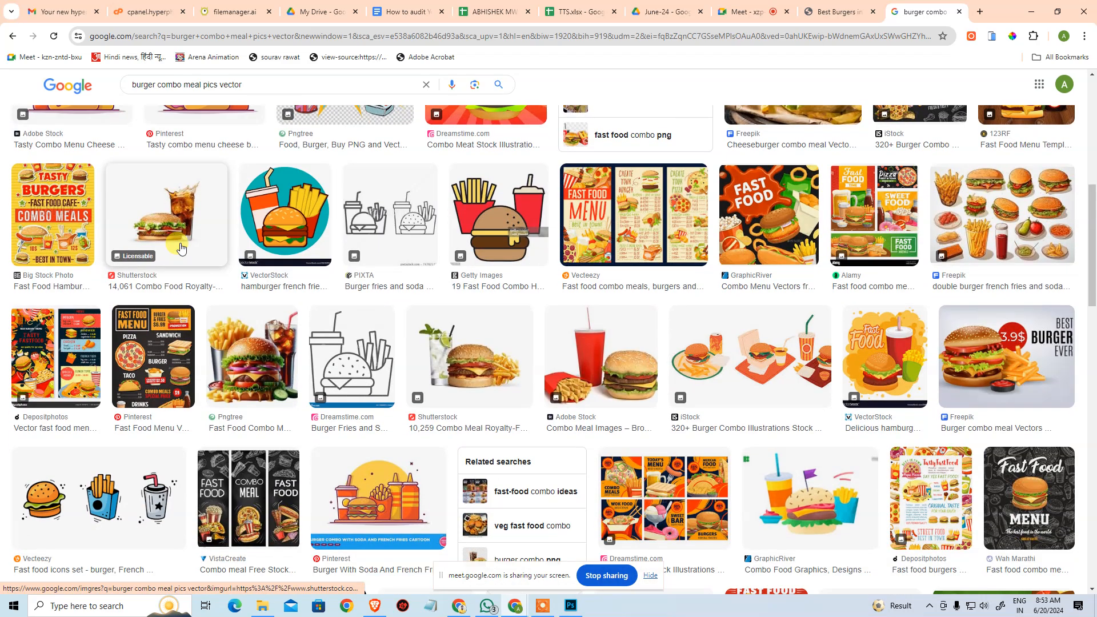
{"action": "scroll", "coordinate": [180, 247], "scroll_direction": "down", "scroll_amount": 7}
{"action": "scroll", "coordinate": [181, 250], "scroll_direction": "down", "scroll_amount": 1}
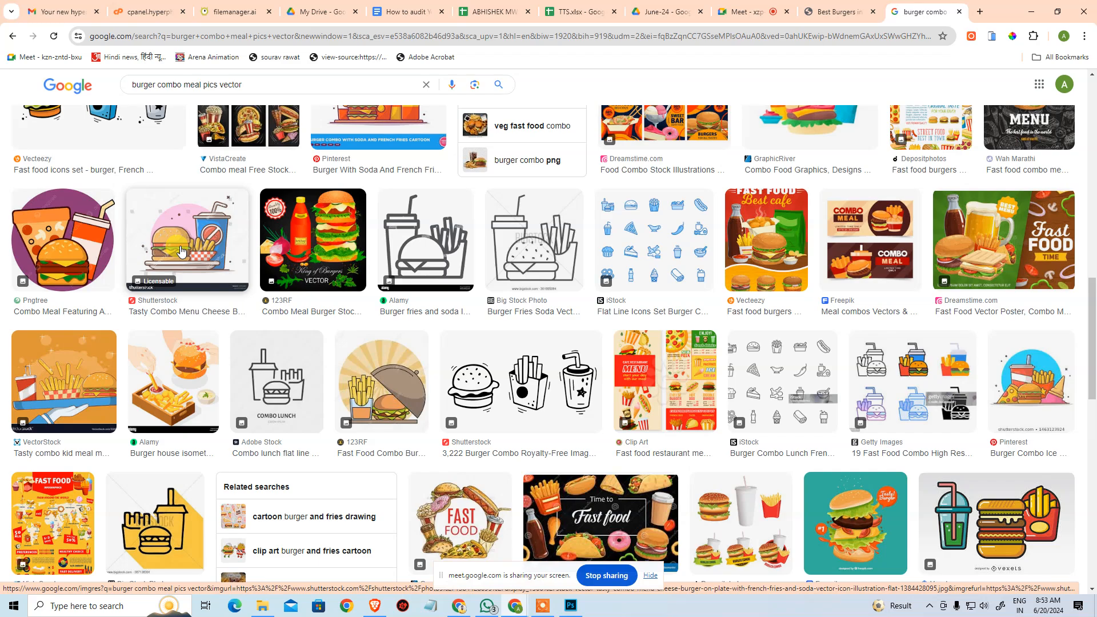
{"action": "scroll", "coordinate": [181, 251], "scroll_direction": "down", "scroll_amount": 3}
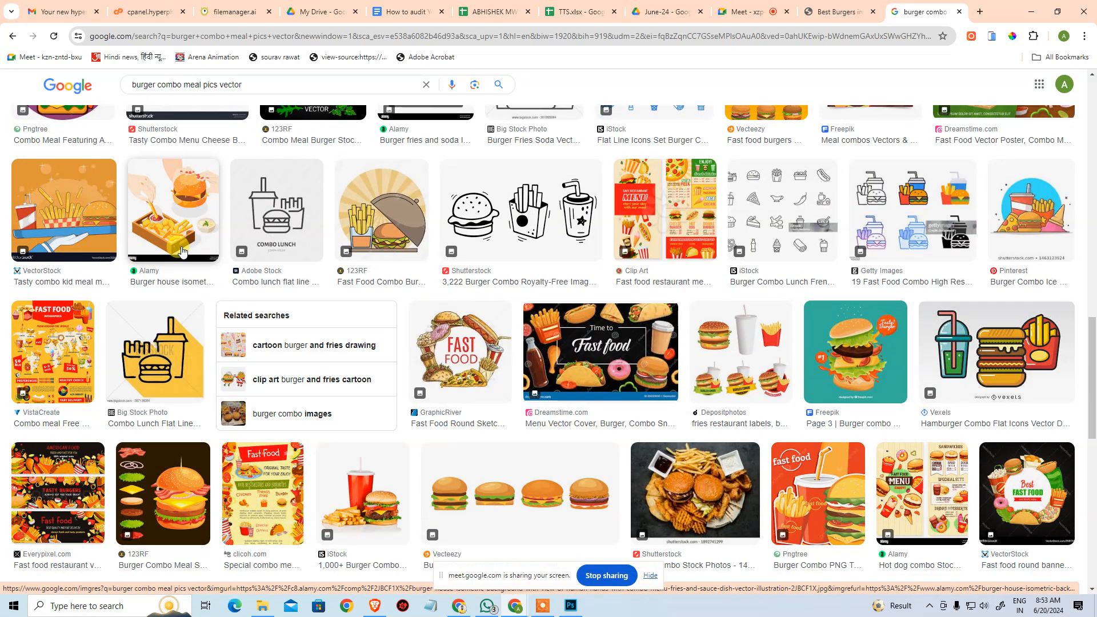
{"action": "scroll", "coordinate": [181, 251], "scroll_direction": "down", "scroll_amount": 5}
{"action": "scroll", "coordinate": [215, 245], "scroll_direction": "down", "scroll_amount": 5}
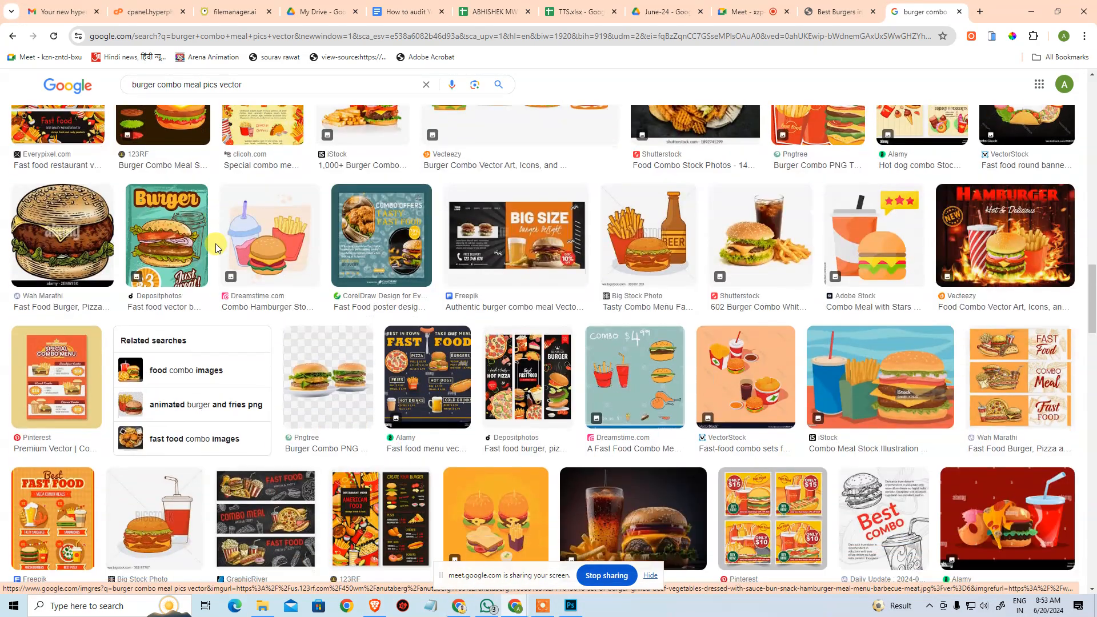
{"action": "scroll", "coordinate": [227, 254], "scroll_direction": "down", "scroll_amount": 6}
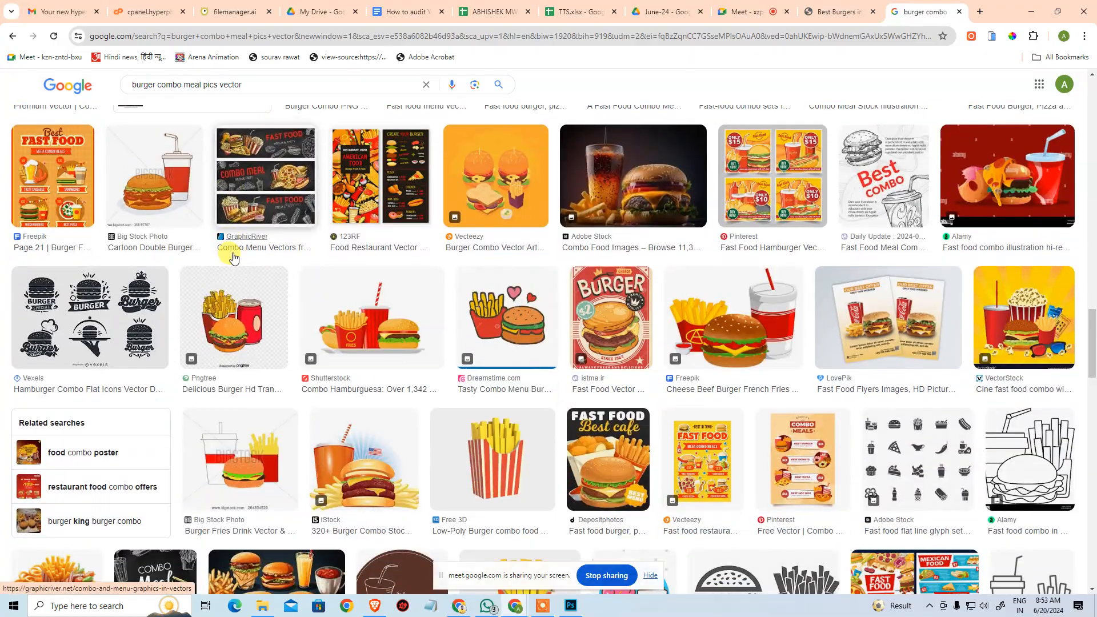
{"action": "scroll", "coordinate": [232, 254], "scroll_direction": "down", "scroll_amount": 7}
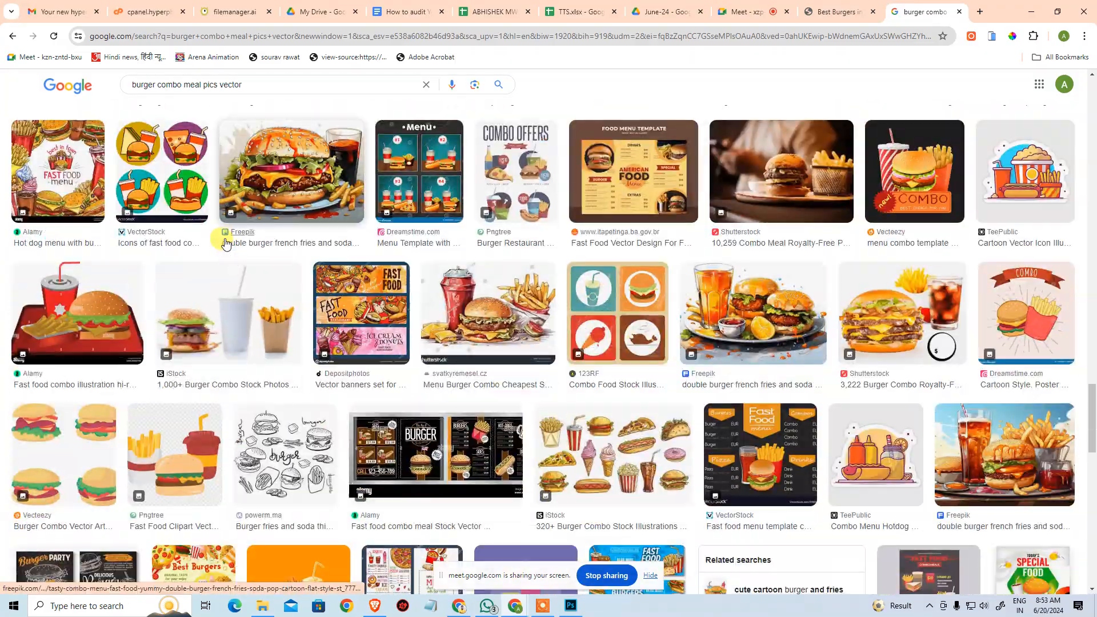
{"action": "scroll", "coordinate": [226, 242], "scroll_direction": "up", "scroll_amount": 20}
{"action": "scroll", "coordinate": [233, 235], "scroll_direction": "up", "scroll_amount": 10}
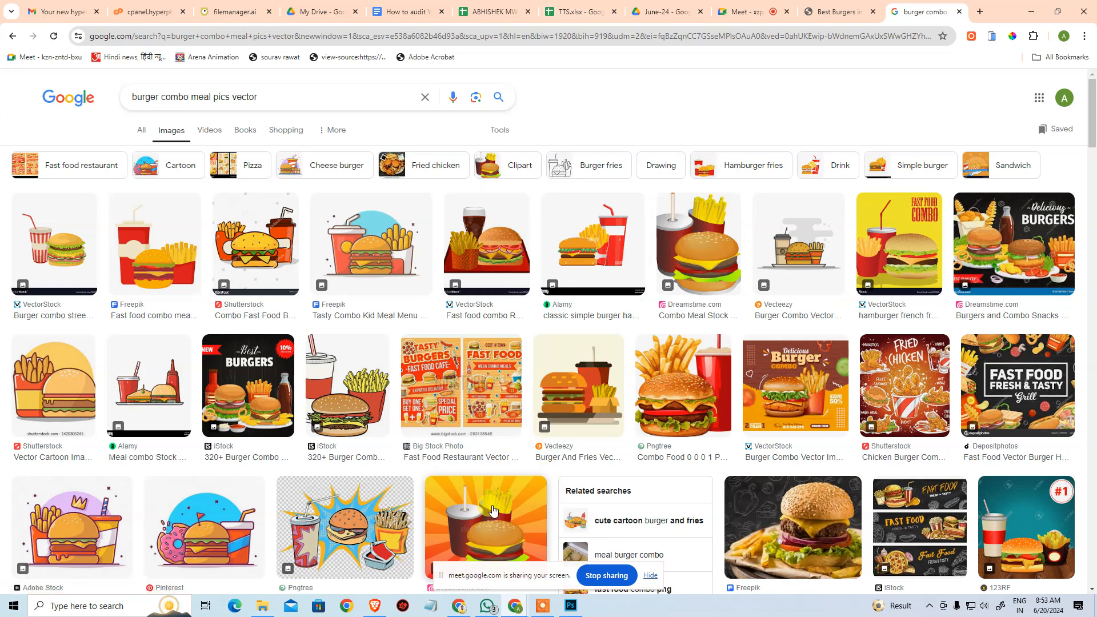
Check the package cards on the live website, and locate the Package I burger icon's empty alt attribute in index.html.
{"action": "left_click", "coordinate": [836, 12]}
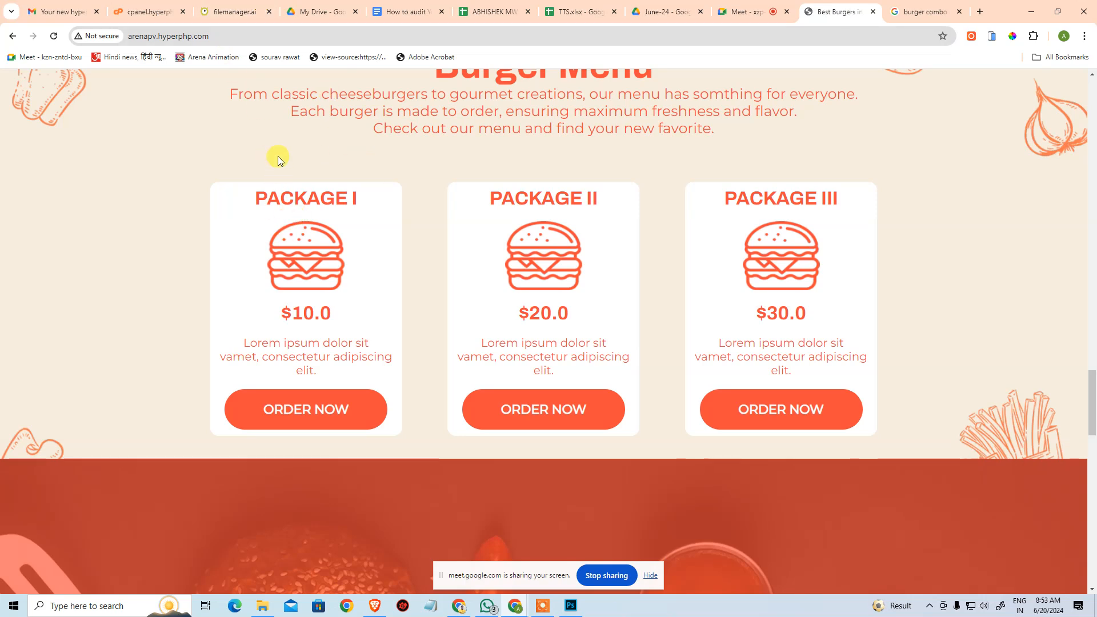
{"action": "left_click", "coordinate": [234, 11]}
{"action": "left_click", "coordinate": [446, 424]}
{"action": "scroll", "coordinate": [465, 412], "scroll_direction": "down", "scroll_amount": 3}
{"action": "scroll", "coordinate": [465, 411], "scroll_direction": "down", "scroll_amount": 6}
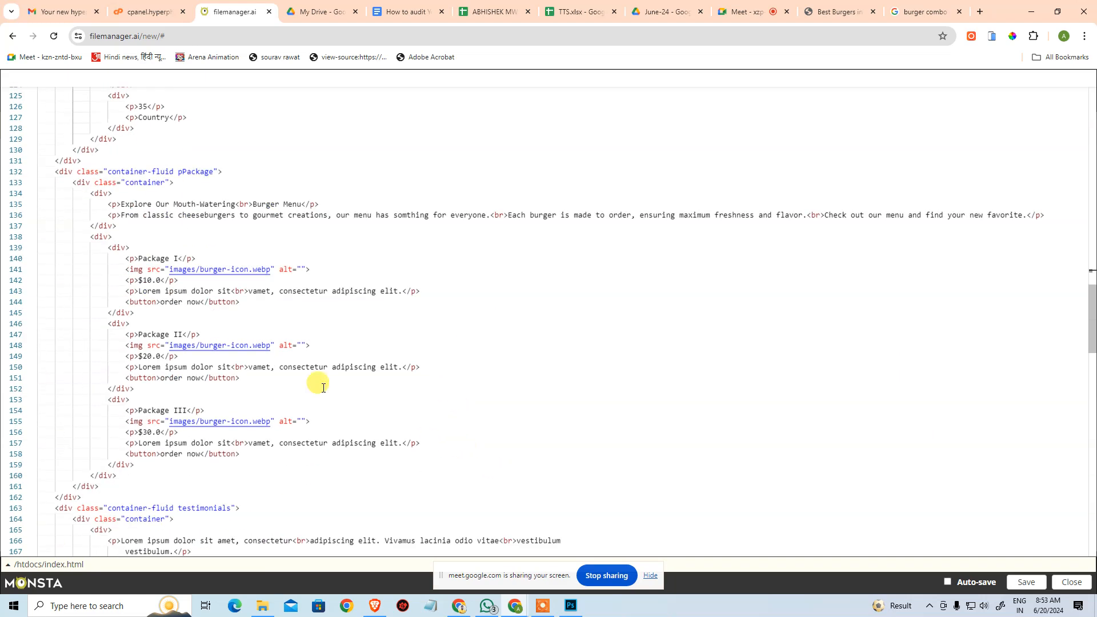
{"action": "left_click", "coordinate": [301, 269]}
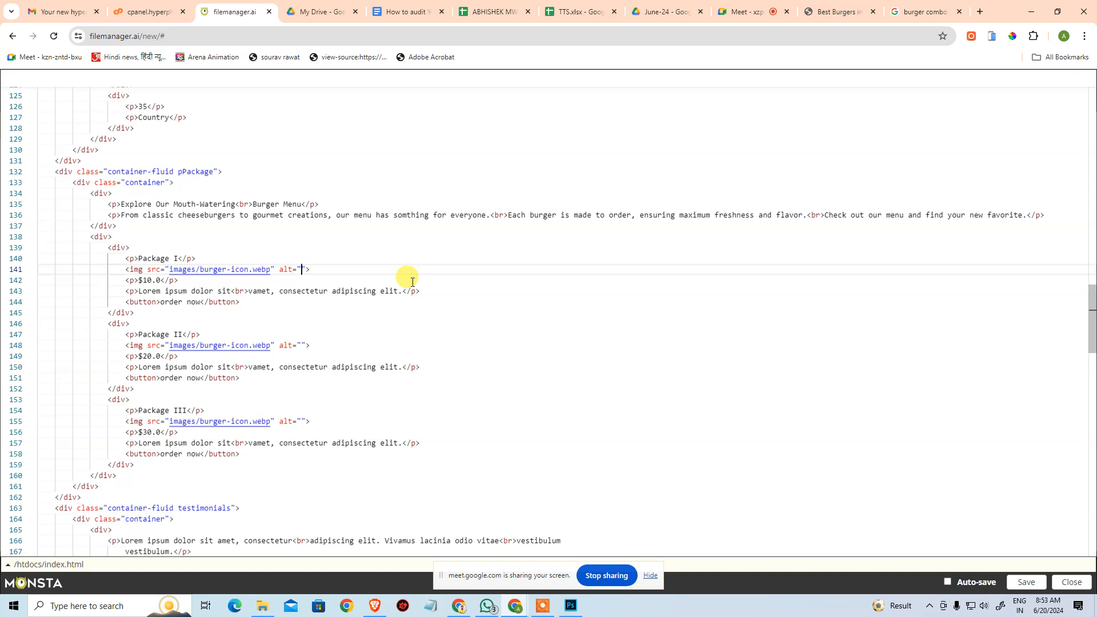
{"action": "left_click", "coordinate": [412, 283]}
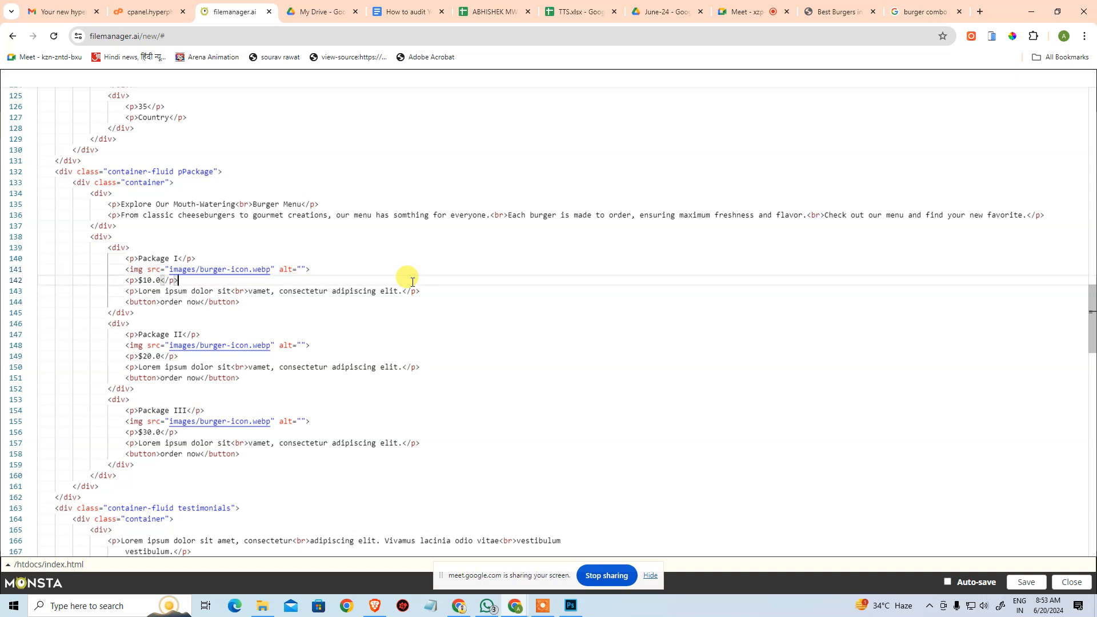
{"action": "key", "text": "Up"}
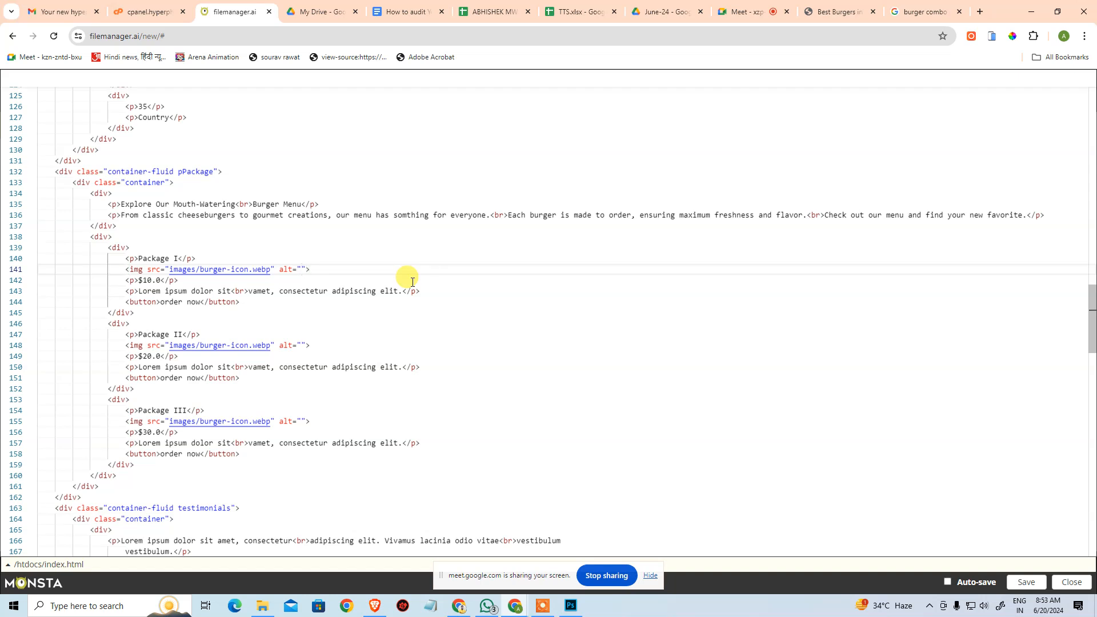
Review index.html from the beginning, examining the meta title, description and keywords, header text, image alt texts and statistics section copy.
{"action": "key", "text": "ctrl+Home"}
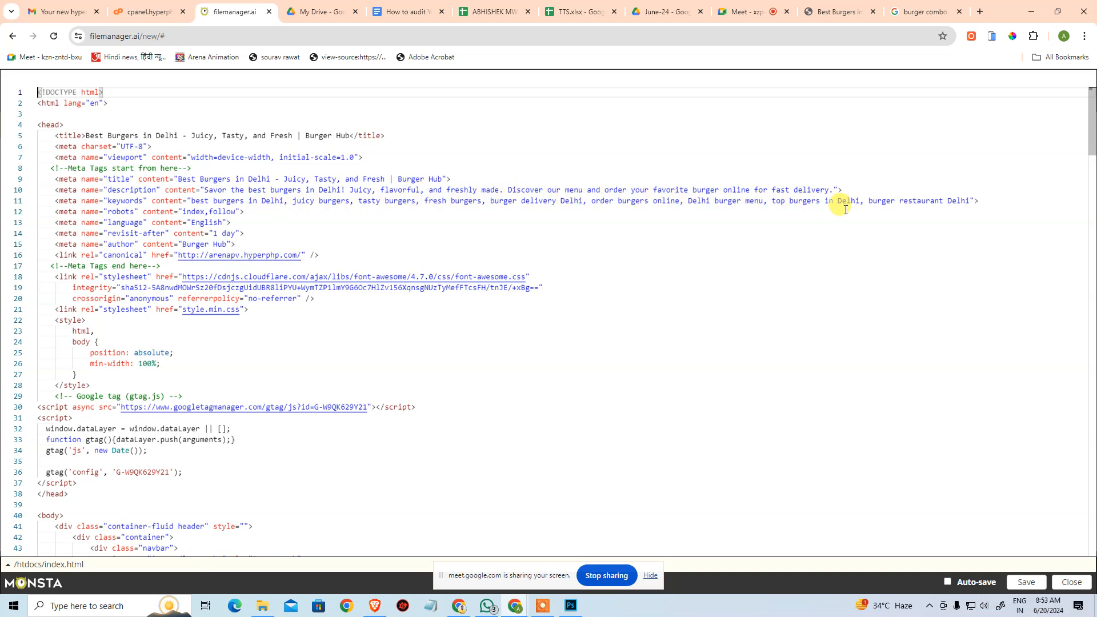
{"action": "left_click_drag", "start_coordinate": [952, 201], "coordinate": [590, 190]}
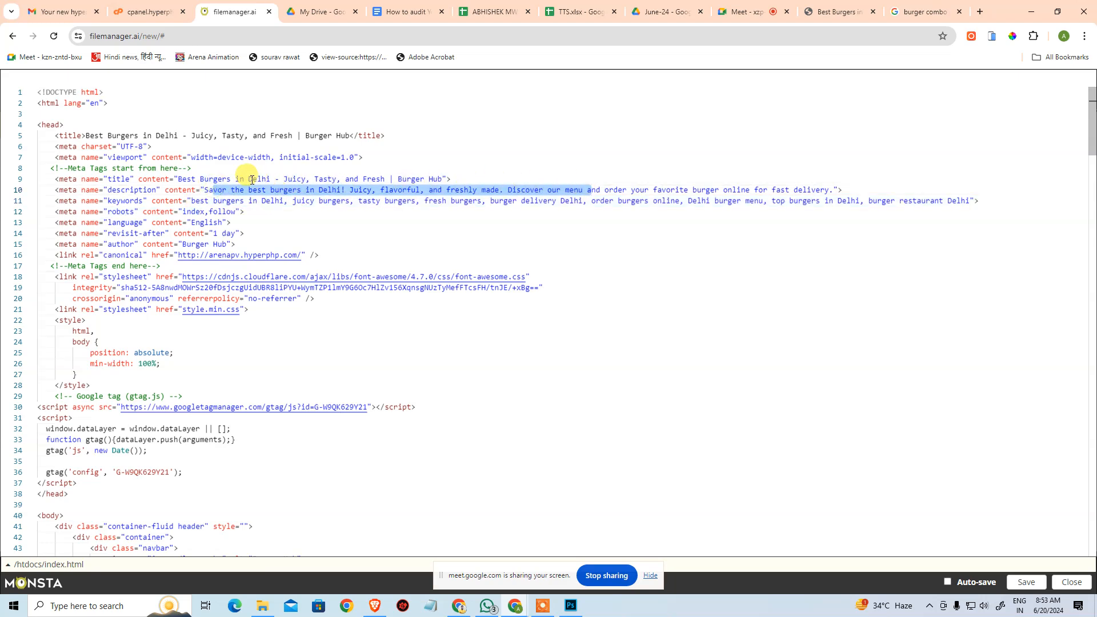
{"action": "left_click_drag", "start_coordinate": [250, 178], "coordinate": [407, 179]}
{"action": "scroll", "coordinate": [448, 348], "scroll_direction": "down", "scroll_amount": 7}
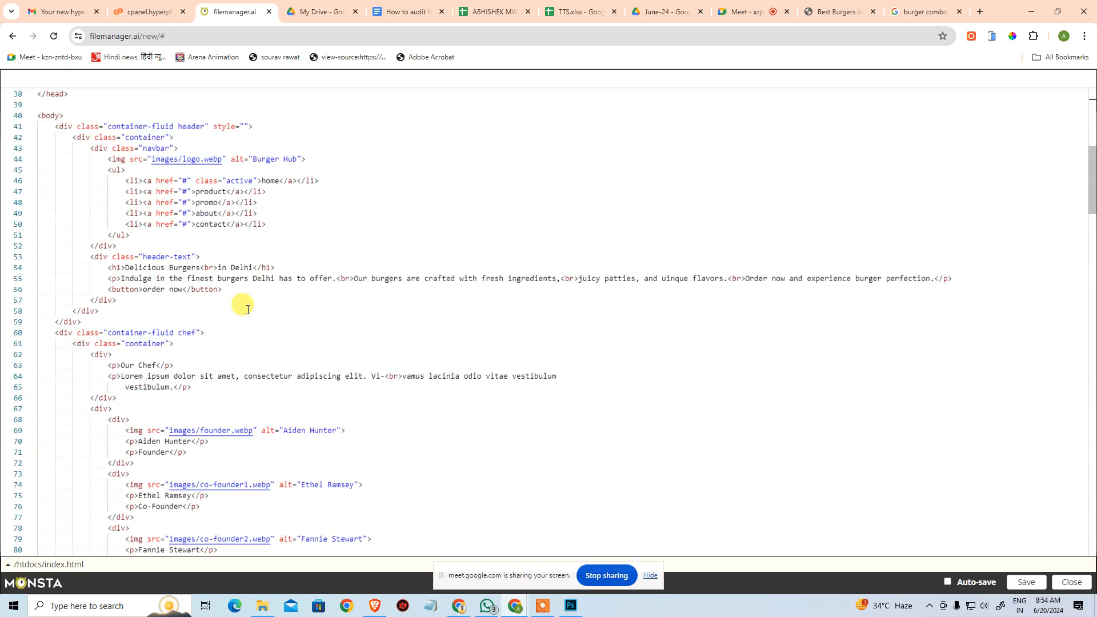
{"action": "left_click_drag", "start_coordinate": [156, 279], "coordinate": [806, 280]}
{"action": "scroll", "coordinate": [387, 360], "scroll_direction": "down", "scroll_amount": 6}
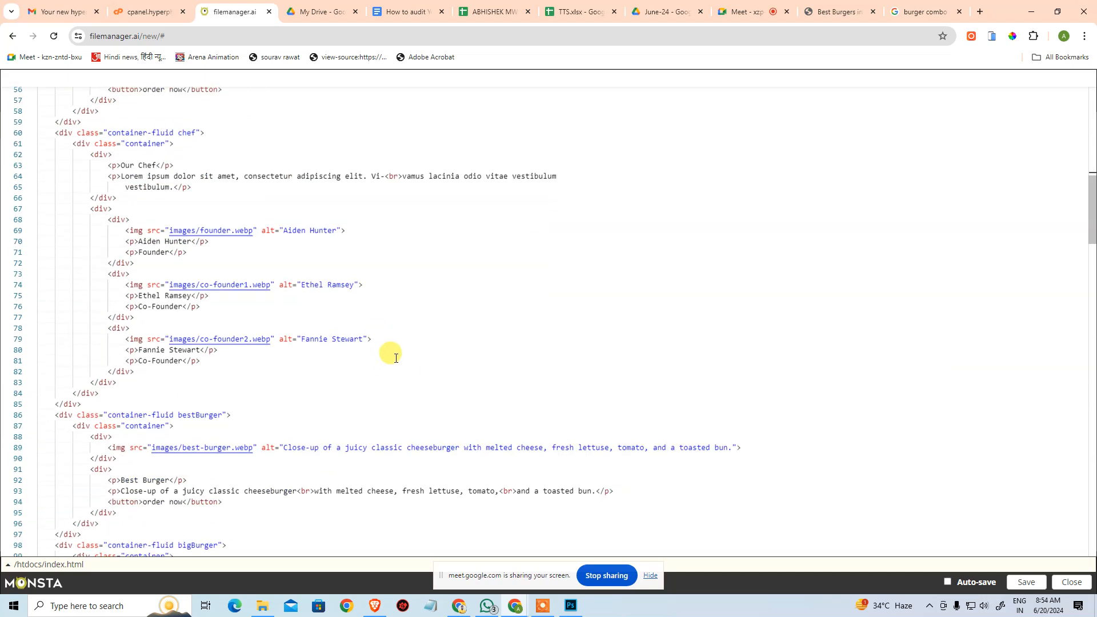
{"action": "left_click_drag", "start_coordinate": [120, 348], "coordinate": [432, 348]}
{"action": "scroll", "coordinate": [478, 390], "scroll_direction": "down", "scroll_amount": 4}
{"action": "scroll", "coordinate": [478, 390], "scroll_direction": "down", "scroll_amount": 4}
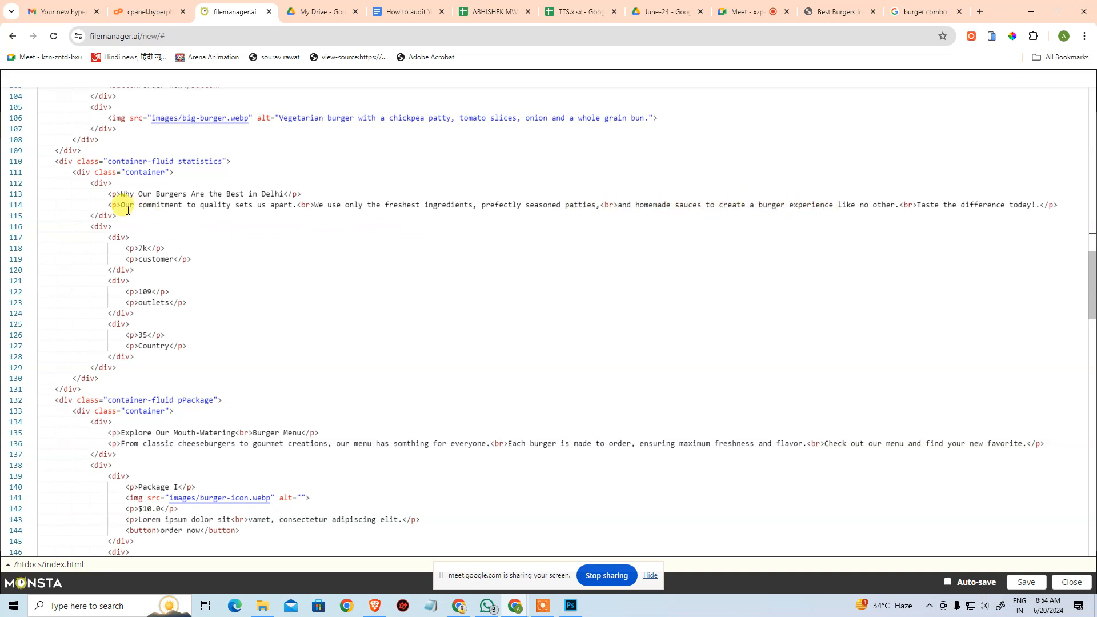
{"action": "scroll", "coordinate": [143, 223], "scroll_direction": "down", "scroll_amount": 1}
{"action": "left_click_drag", "start_coordinate": [142, 395], "coordinate": [370, 389]}
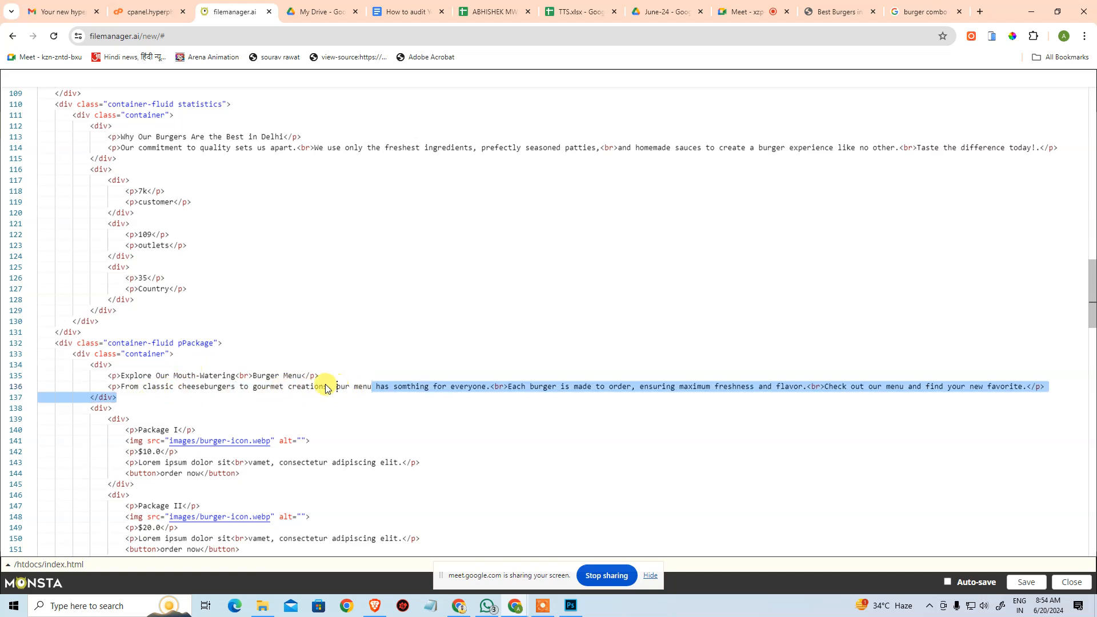
{"action": "key", "text": "Escape"}
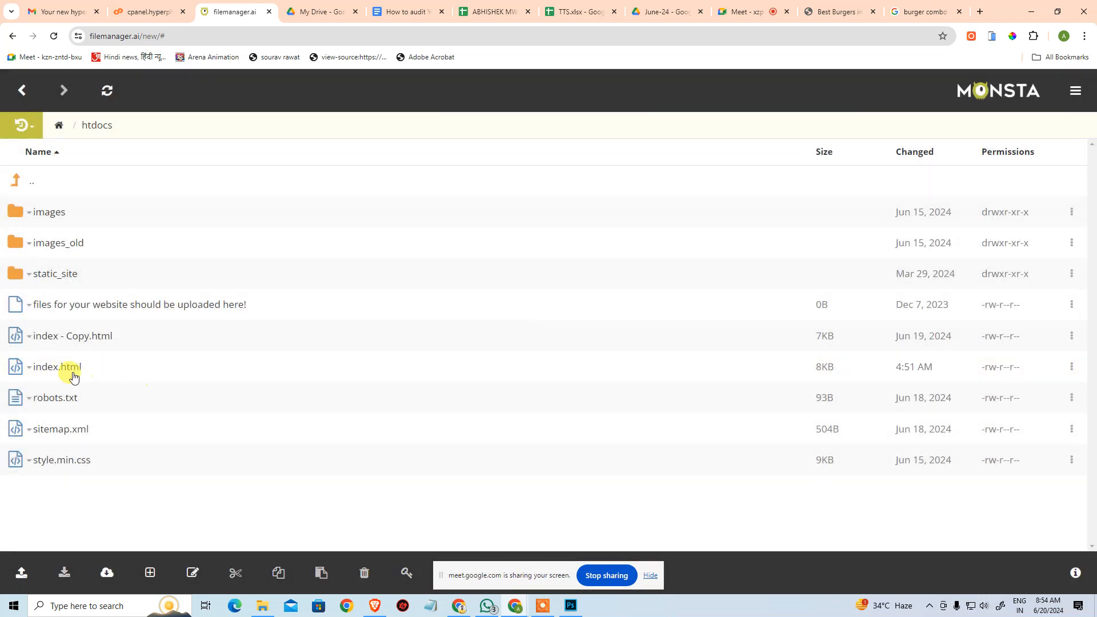
{"action": "left_click", "coordinate": [29, 367]}
{"action": "left_click", "coordinate": [79, 386]}
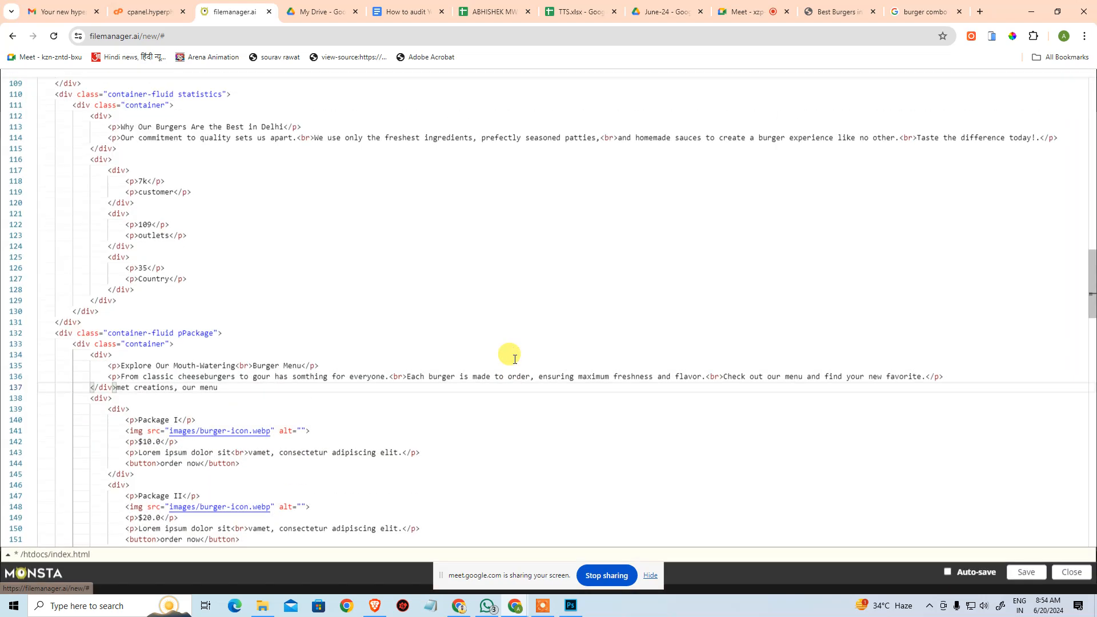
{"action": "left_click_drag", "start_coordinate": [382, 407], "coordinate": [387, 416]}
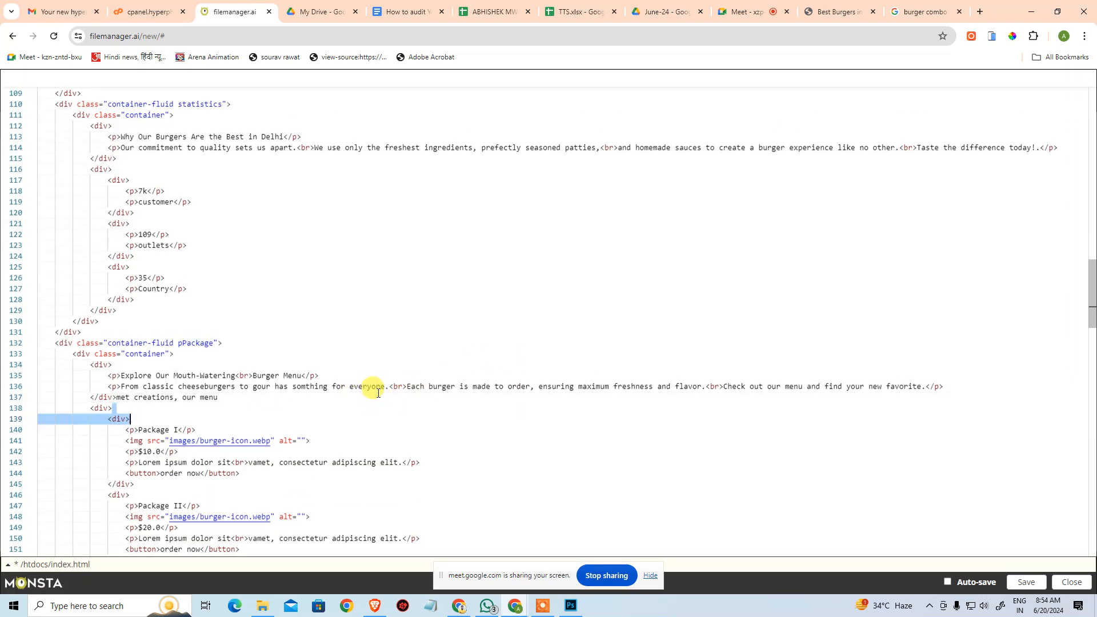
{"action": "scroll", "coordinate": [377, 393], "scroll_direction": "down", "scroll_amount": 20}
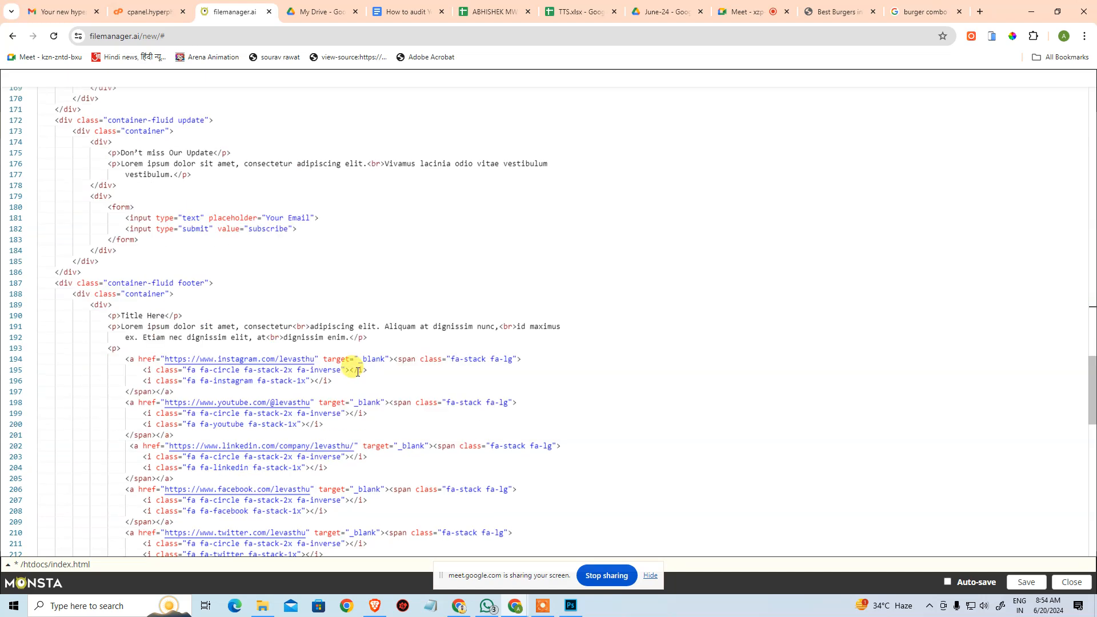
{"action": "scroll", "coordinate": [353, 360], "scroll_direction": "up", "scroll_amount": 15}
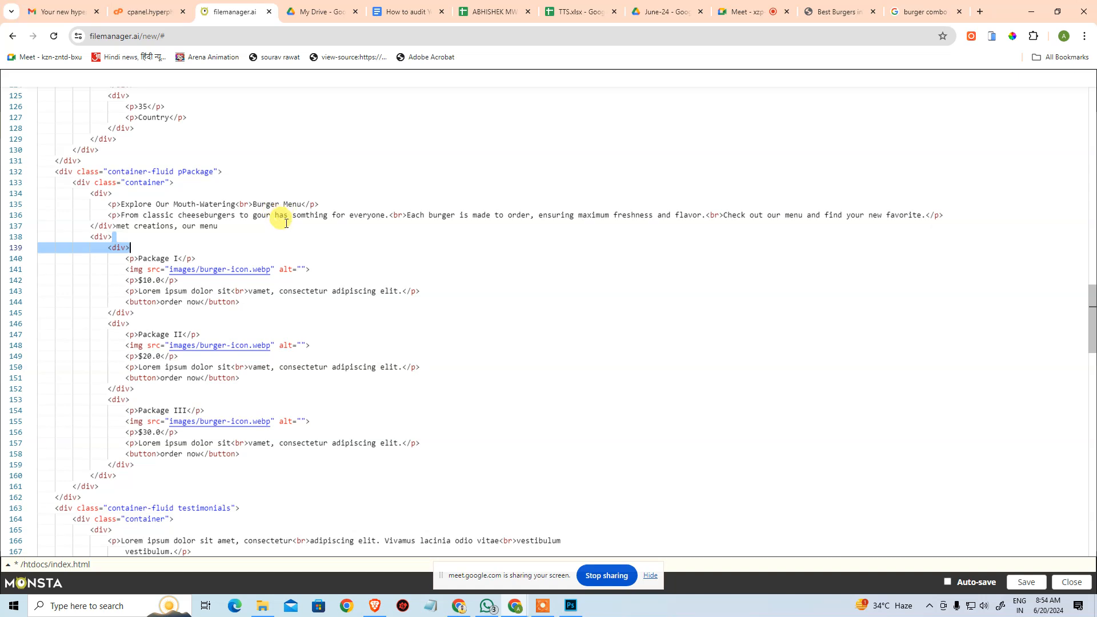
{"action": "key", "text": "ctrl+z"}
{"action": "key", "text": "ctrl+z"}
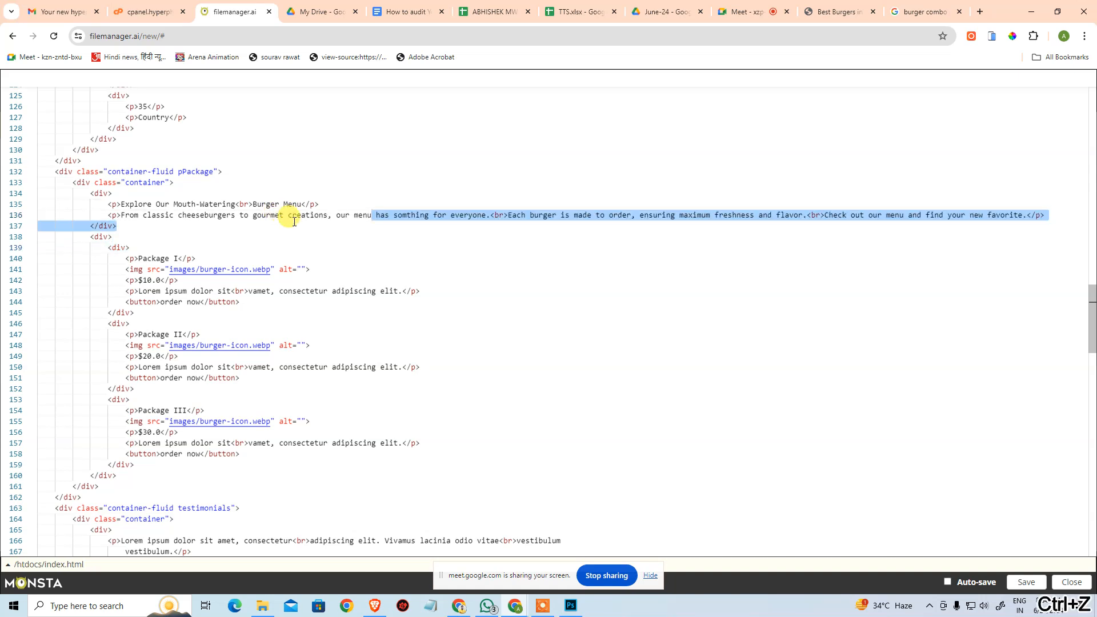
{"action": "left_click", "coordinate": [341, 246]}
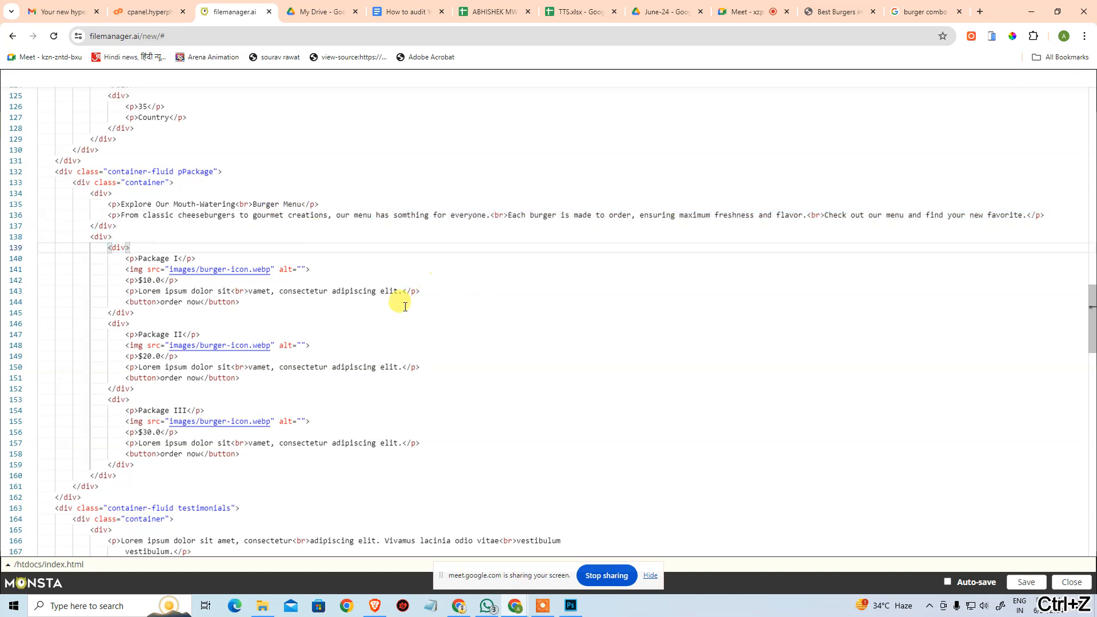
Set the Package I burger icon's alt text to "Gourmet burger with caramelized onions, cheese and a sesame seed bun.".
{"action": "left_click", "coordinate": [301, 269]}
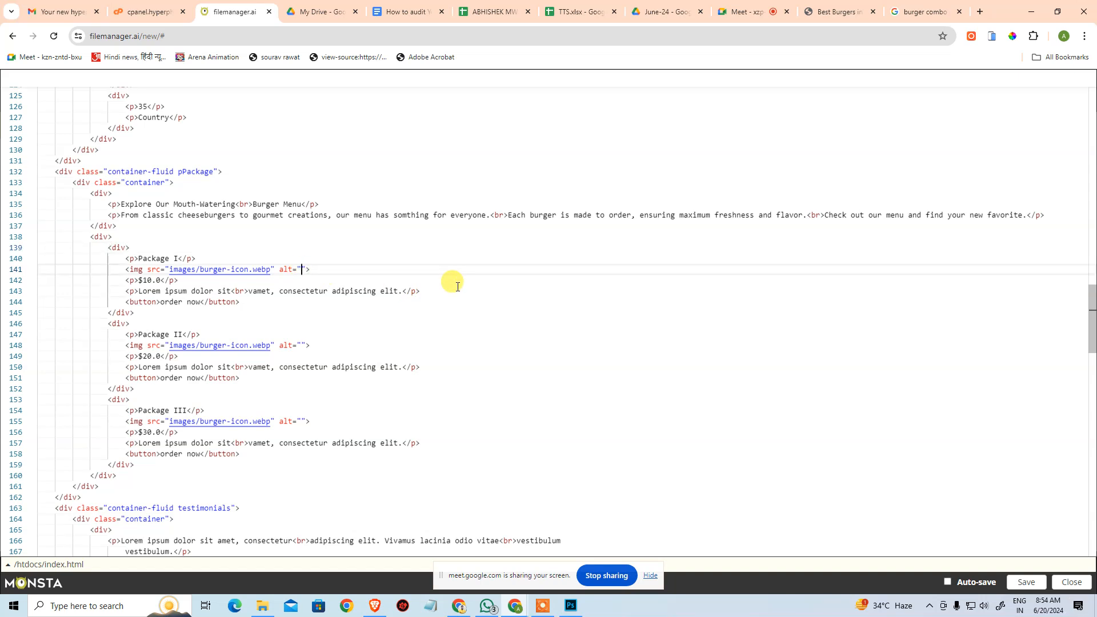
{"action": "type", "text": "Gour"}
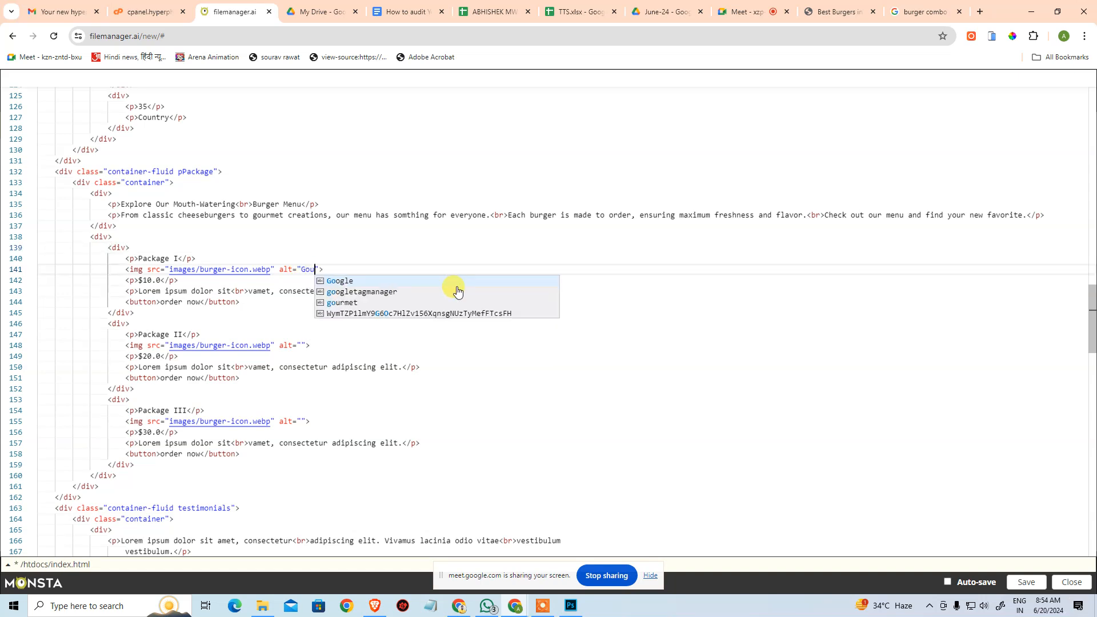
{"action": "type", "text": "met "}
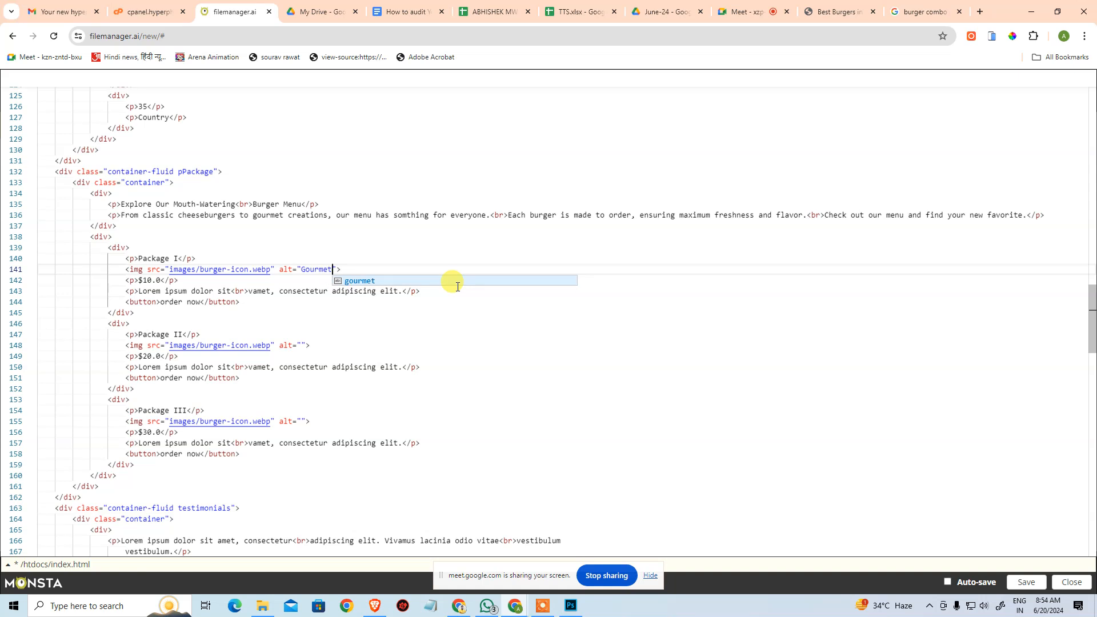
{"action": "type", "text": "burger w"}
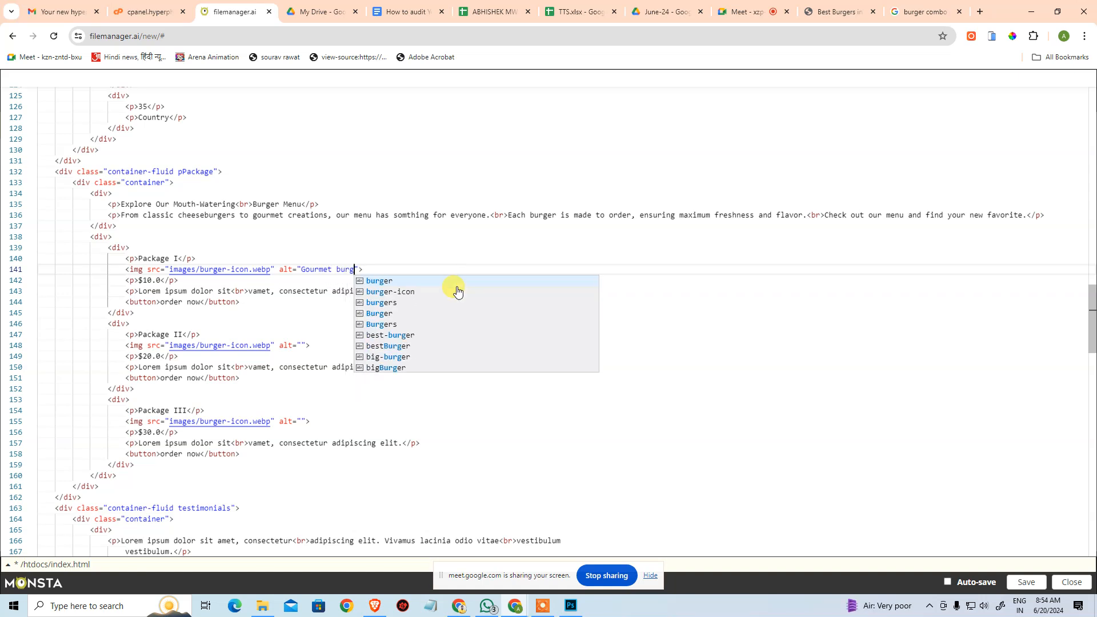
{"action": "type", "text": "ith ca"}
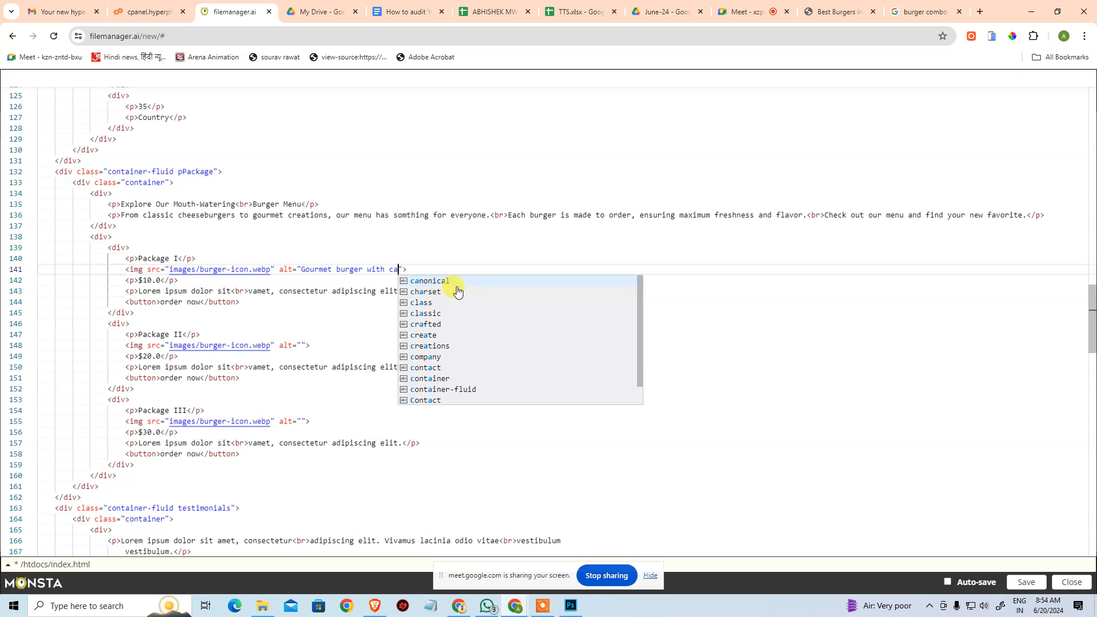
{"action": "type", "text": "ramelize"}
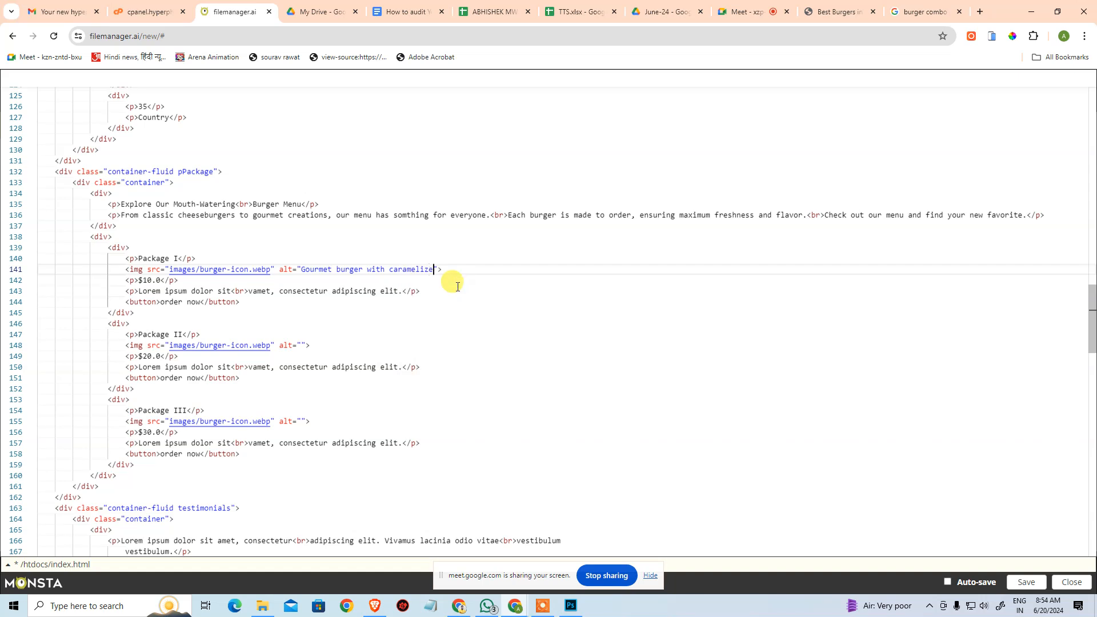
{"action": "type", "text": "d onions"}
{"action": "type", "text": ", cheese"}
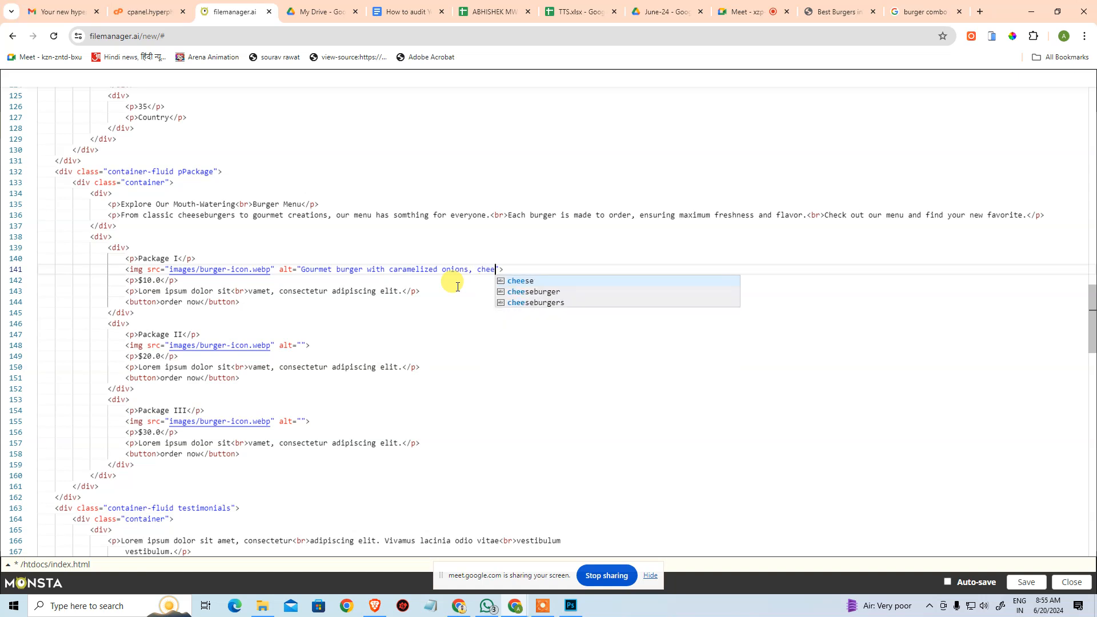
{"action": "type", "text": " a"}
{"action": "key", "text": "BackSpace"}
{"action": "type", "text": "and a s"}
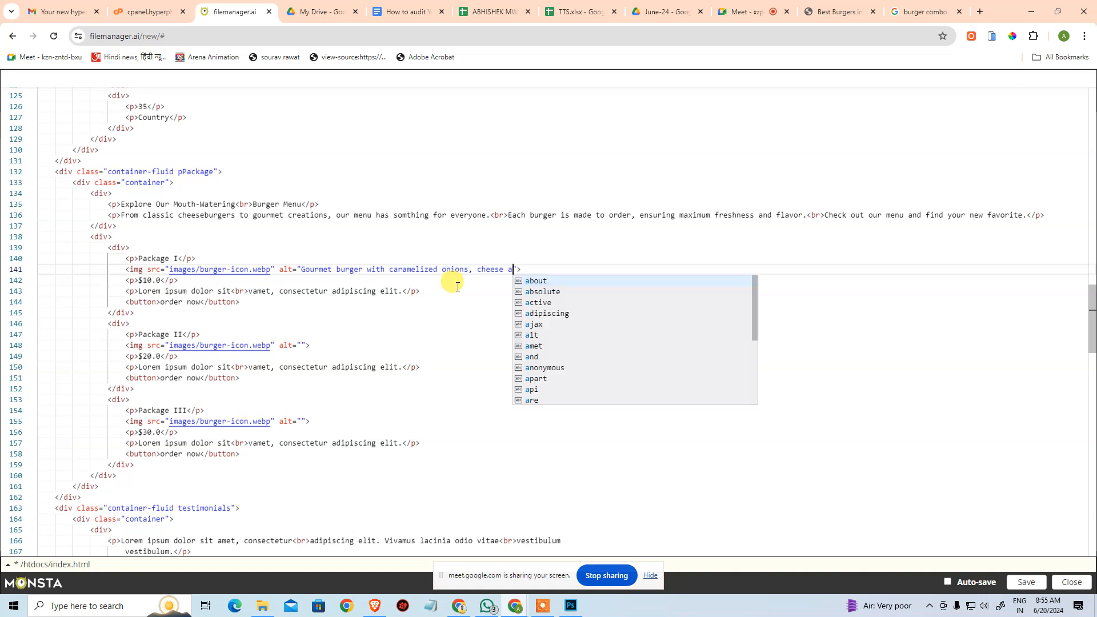
{"action": "type", "text": "esame"}
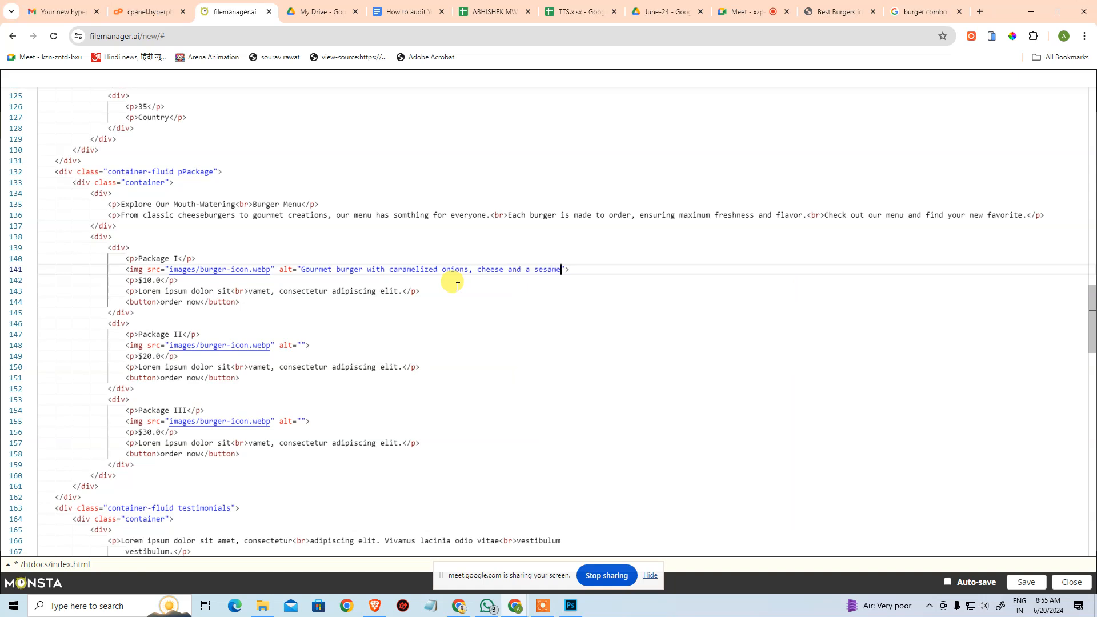
{"action": "type", "text": " seed "}
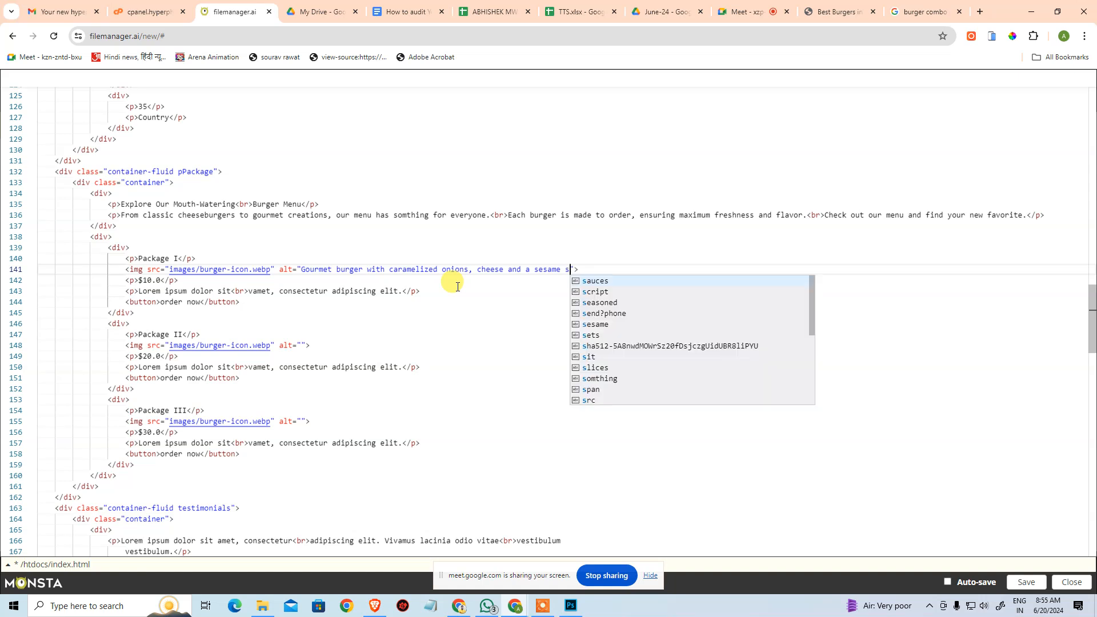
{"action": "type", "text": "bu"}
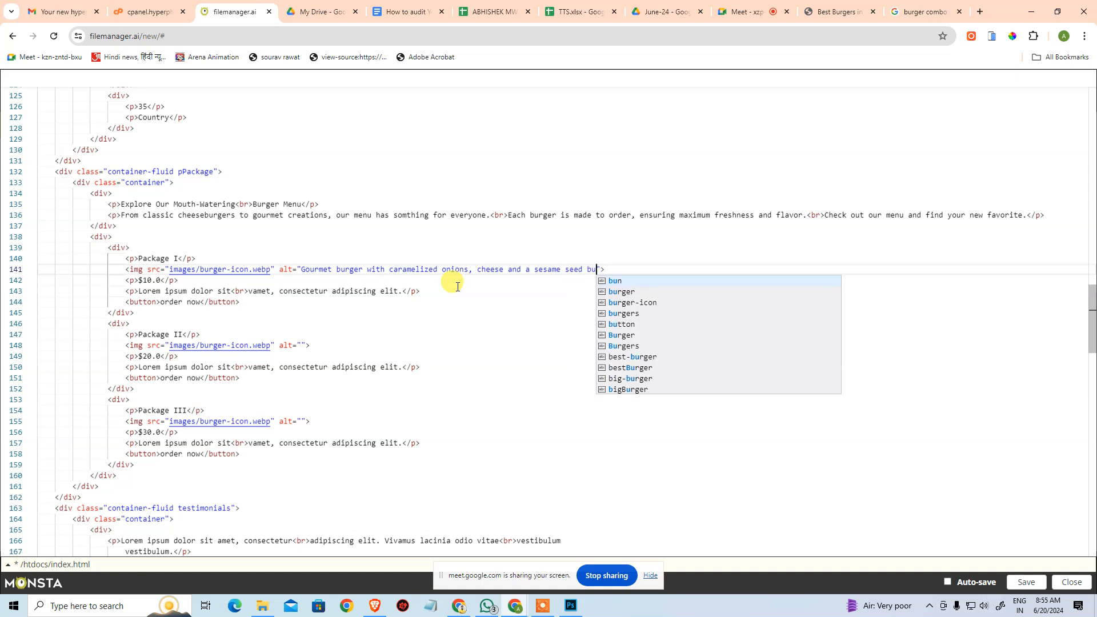
{"action": "type", "text": "n."}
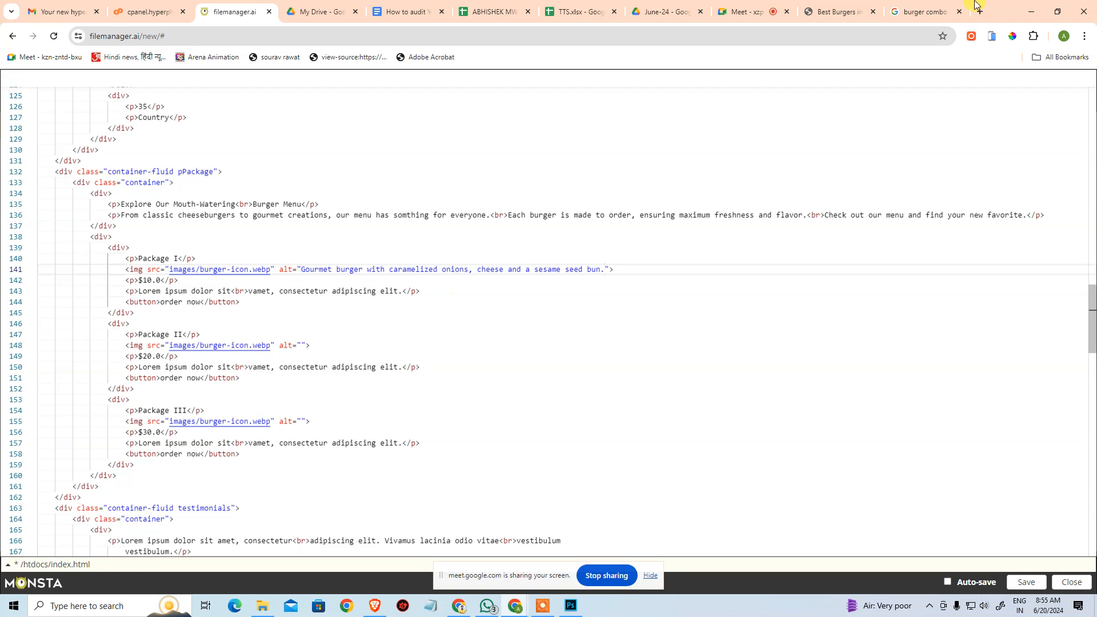
Check the statistics and Big Burger sections on the live website, and return to index.html.
{"action": "left_click", "coordinate": [837, 12]}
{"action": "scroll", "coordinate": [753, 313], "scroll_direction": "up", "scroll_amount": 13}
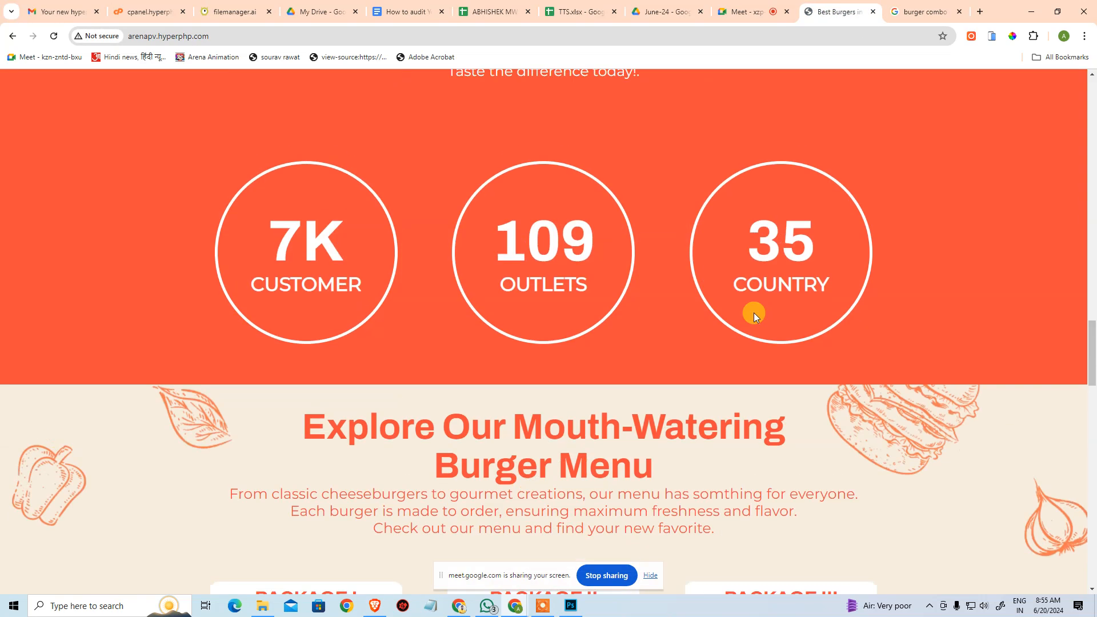
{"action": "scroll", "coordinate": [749, 313], "scroll_direction": "up", "scroll_amount": 5}
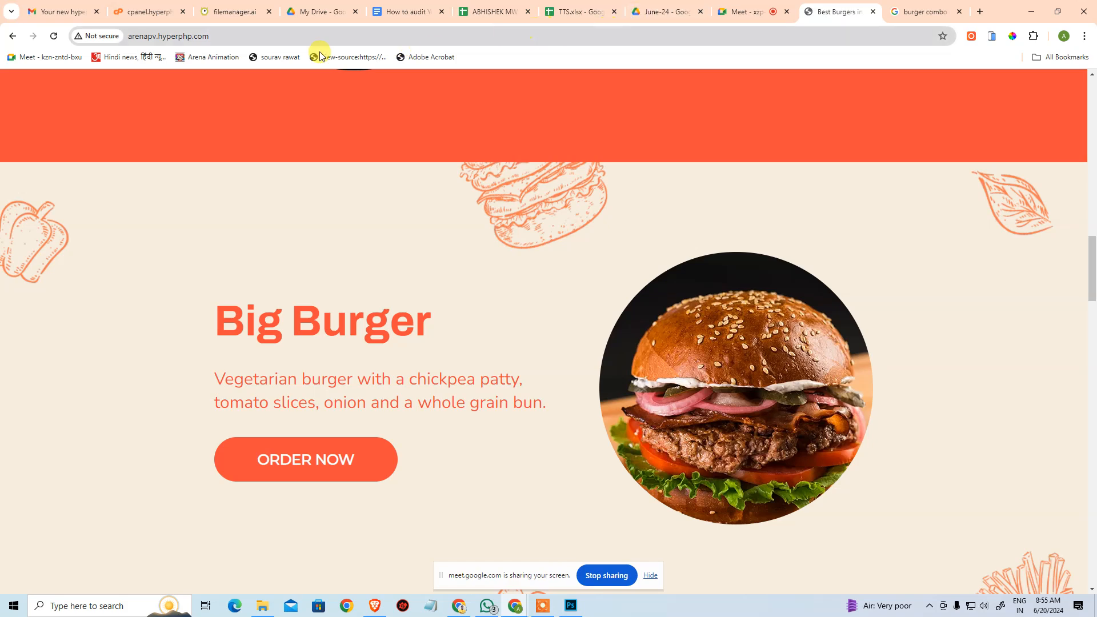
{"action": "left_click", "coordinate": [222, 11]}
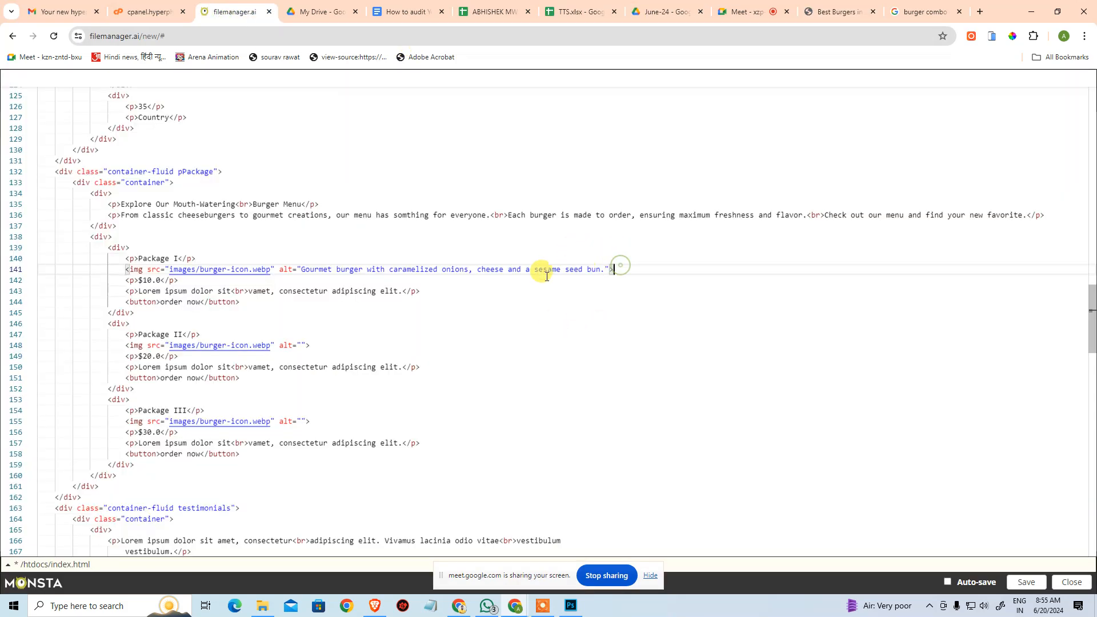
Copy the Package I alt text and review the placeholder description in the same package block.
{"action": "left_click", "coordinate": [424, 284]}
{"action": "left_click_drag", "start_coordinate": [303, 271], "coordinate": [602, 270]}
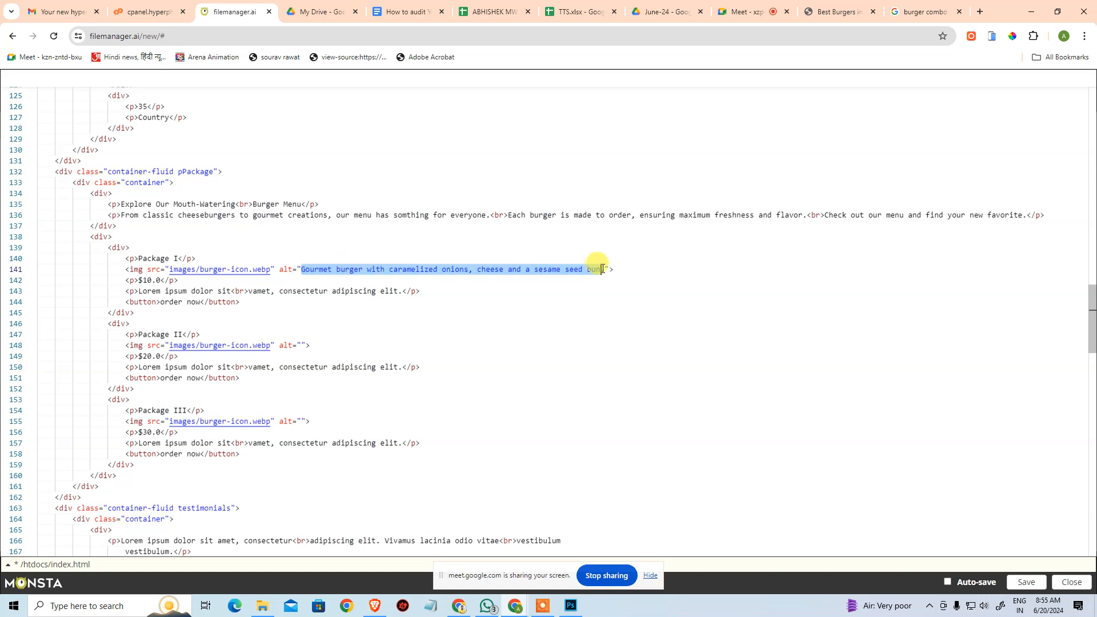
{"action": "key", "text": "ctrl+c"}
{"action": "left_click_drag", "start_coordinate": [140, 292], "coordinate": [228, 292]}
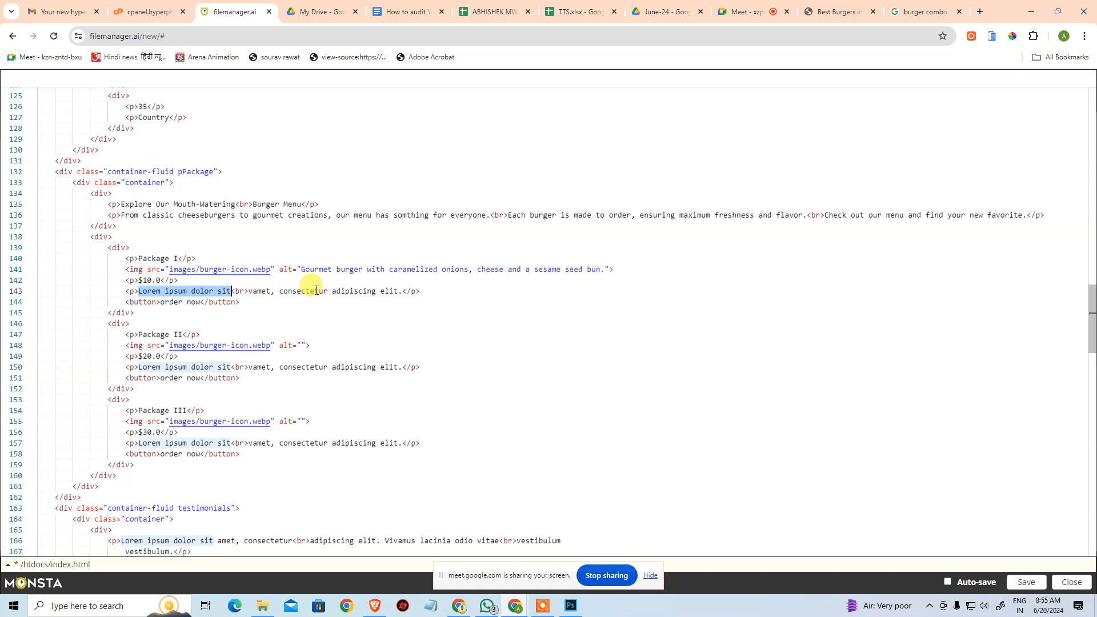
{"action": "left_click", "coordinate": [344, 301]}
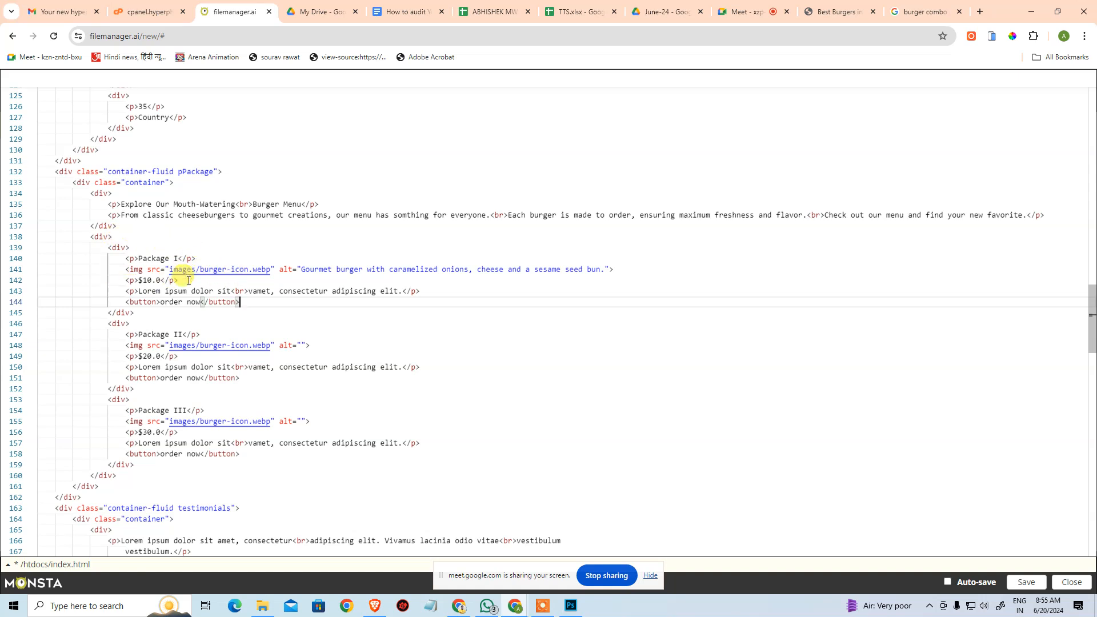
{"action": "left_click", "coordinate": [355, 336]}
{"action": "left_click", "coordinate": [418, 324]}
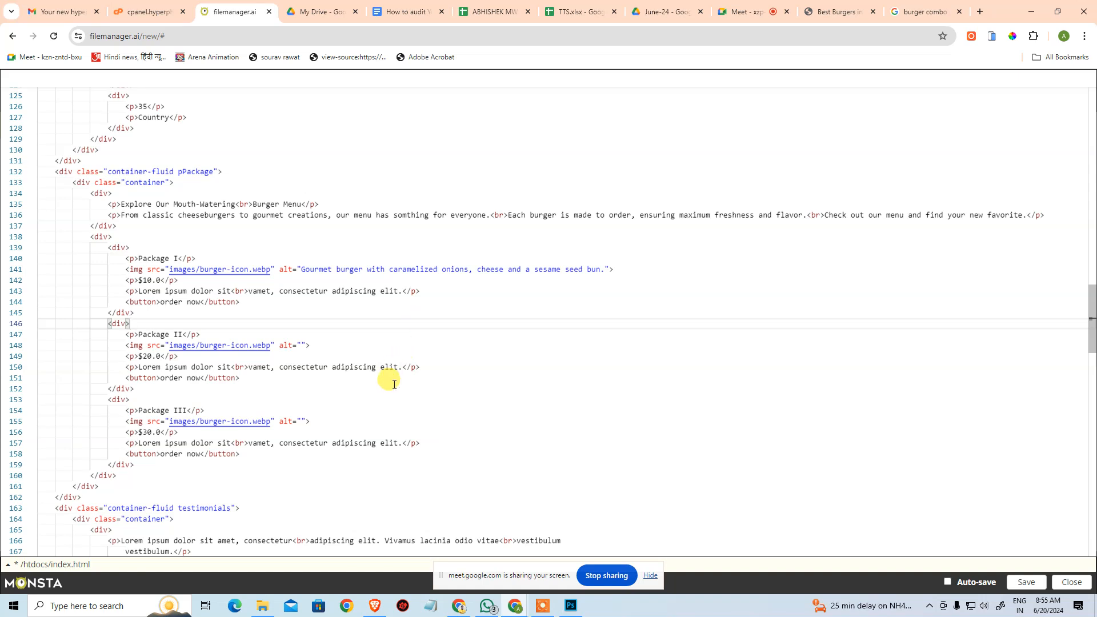
Set the Package II burger icon's alt text to "Chef assembling a burger in the kitchen with fresh ingredients and a sizzling patty on the grill.".
{"action": "scroll", "coordinate": [274, 417], "scroll_direction": "down", "scroll_amount": 1}
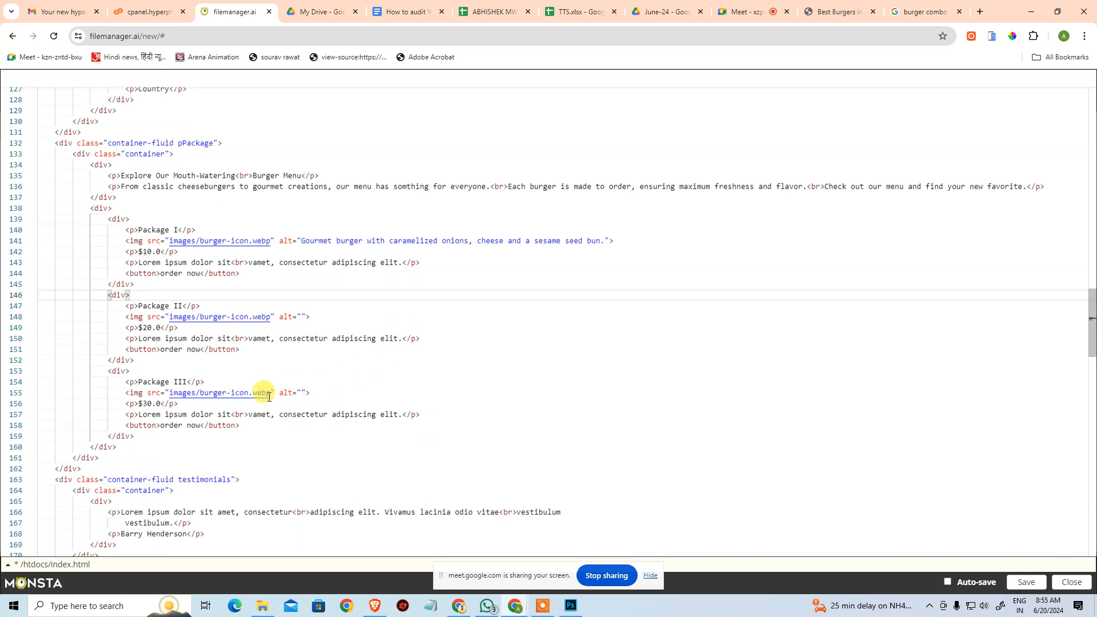
{"action": "left_click", "coordinate": [301, 316]}
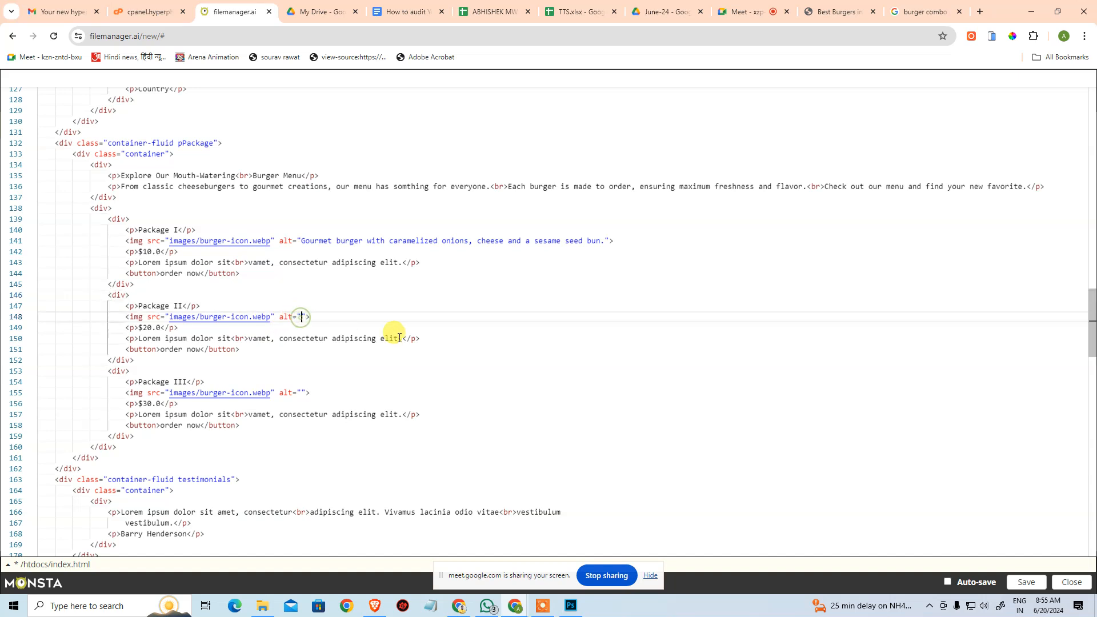
{"action": "type", "text": "Chef"}
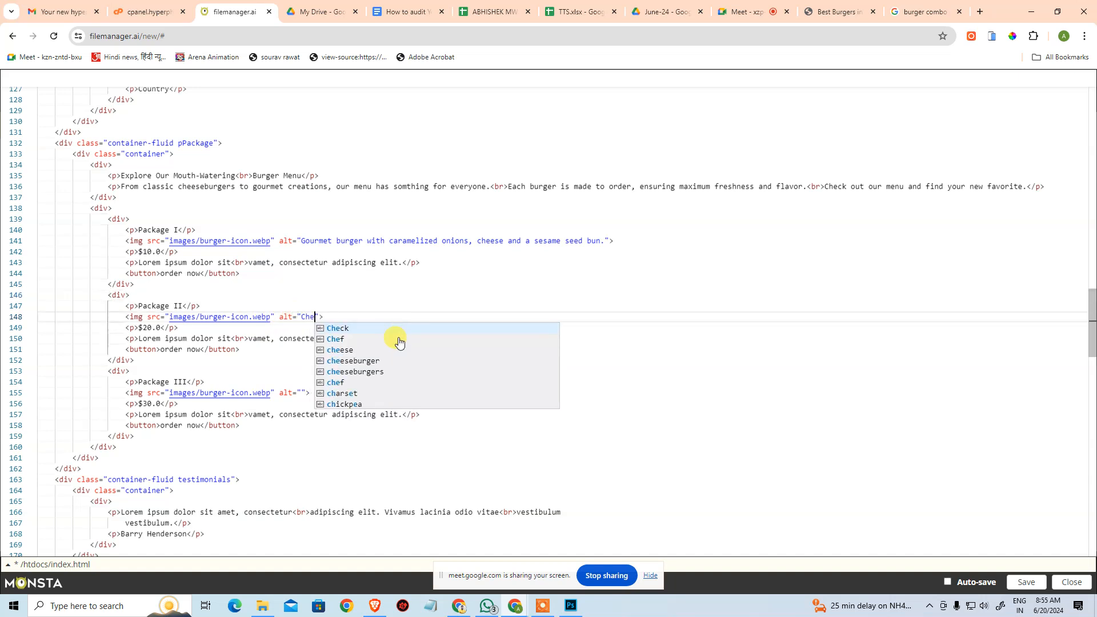
{"action": "type", "text": " assemblin"}
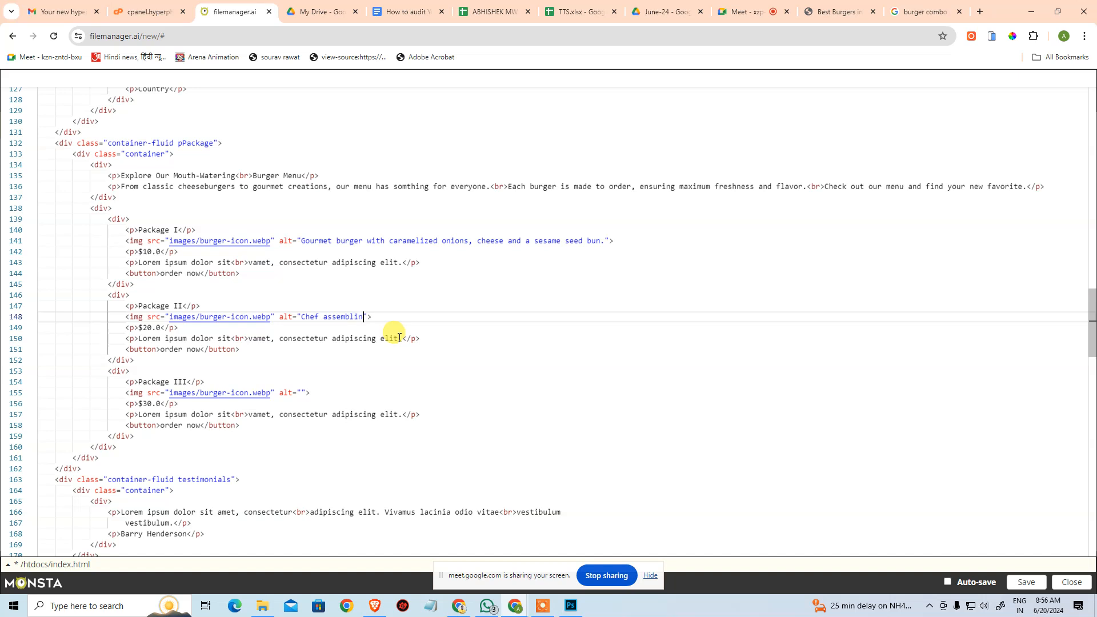
{"action": "type", "text": "g a "}
{"action": "type", "text": "burger i"}
{"action": "type", "text": "n"}
{"action": "type", "text": " the ki"}
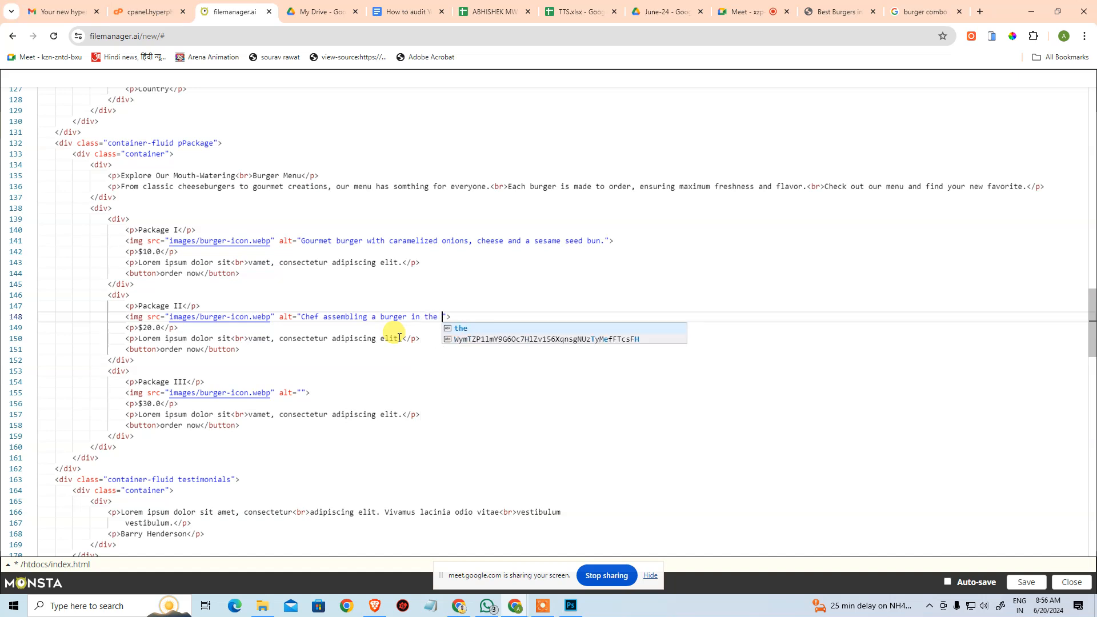
{"action": "type", "text": "tchen with fresh"}
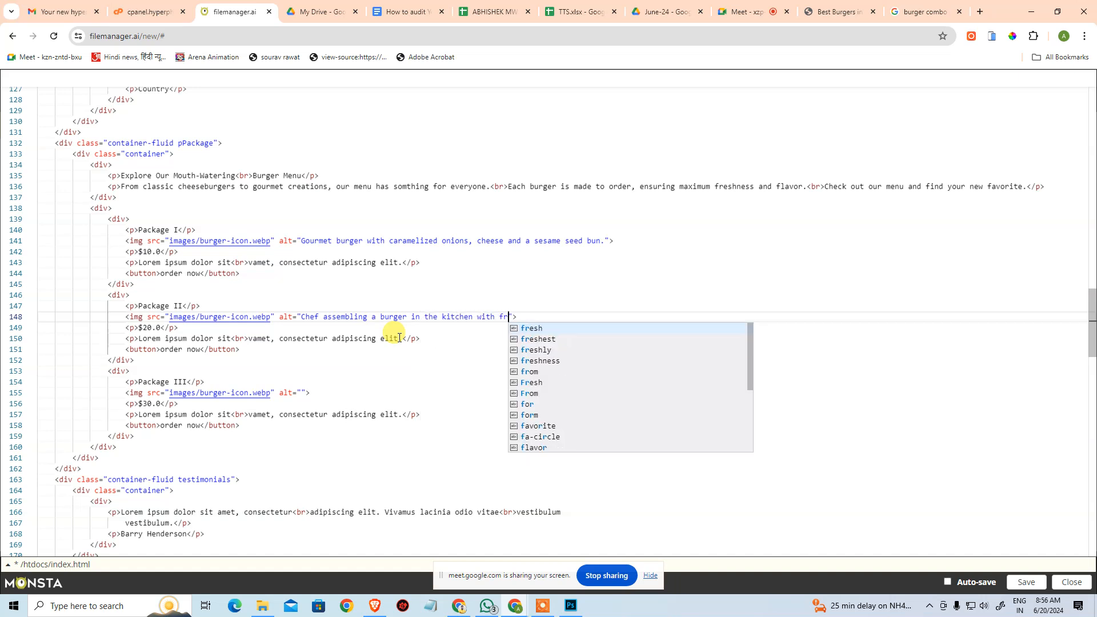
{"action": "type", "text": " in"}
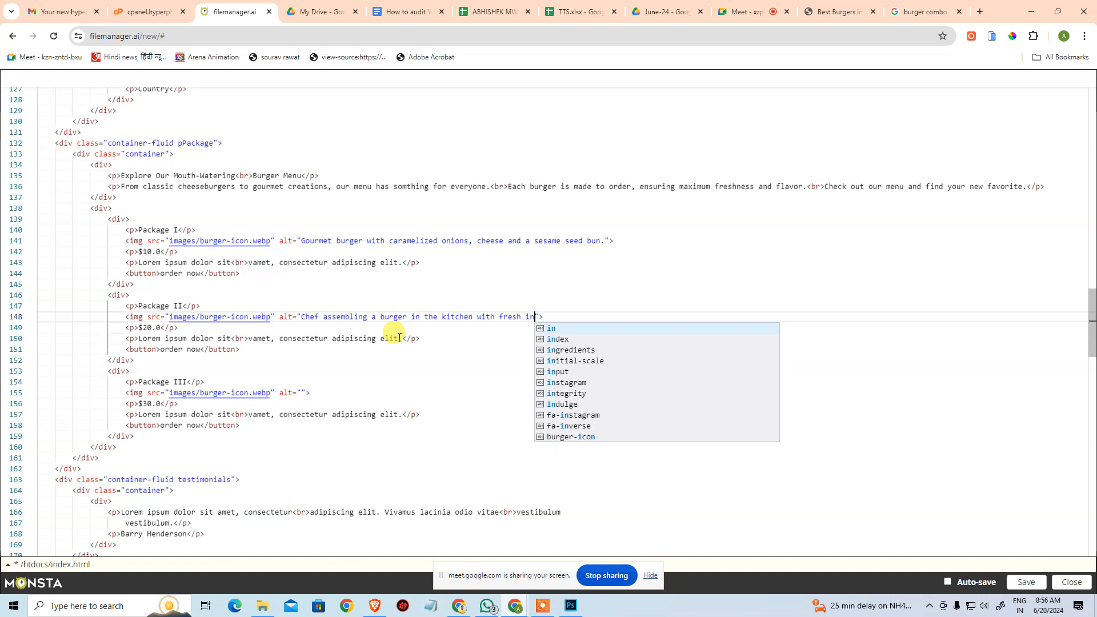
{"action": "type", "text": "g"}
{"action": "key", "text": "Return"}
{"action": "type", "text": "and a "}
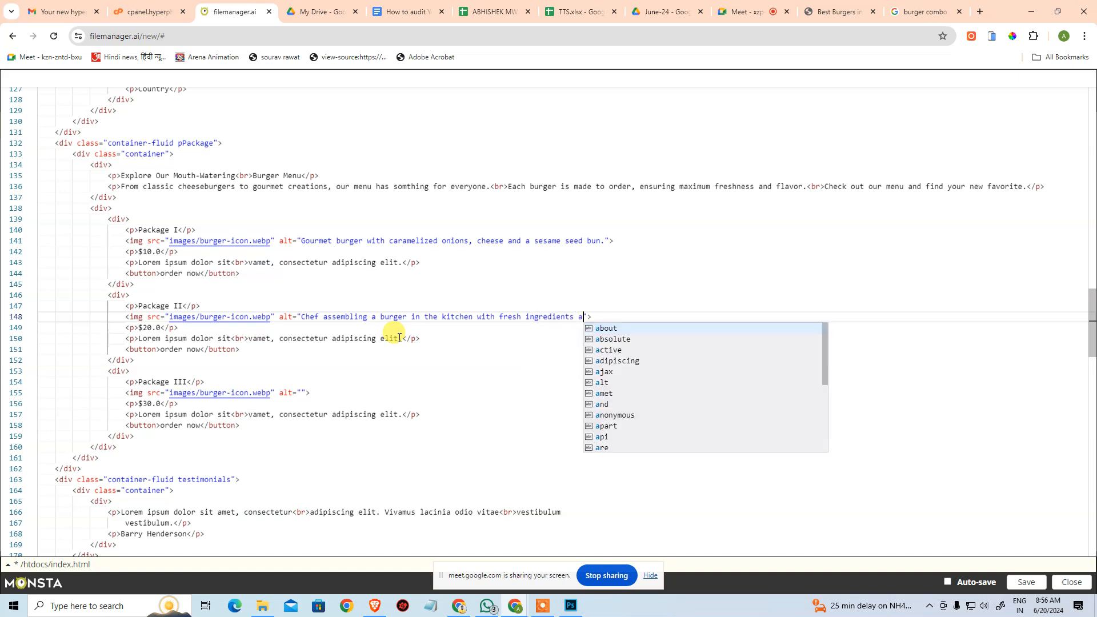
{"action": "type", "text": "siz"}
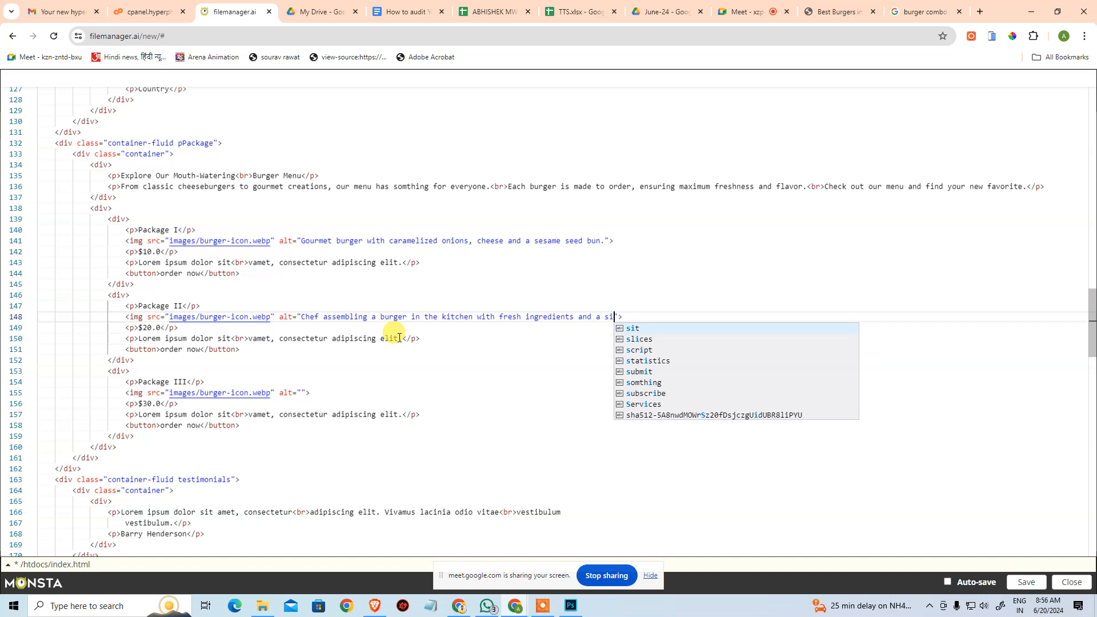
{"action": "type", "text": "z"}
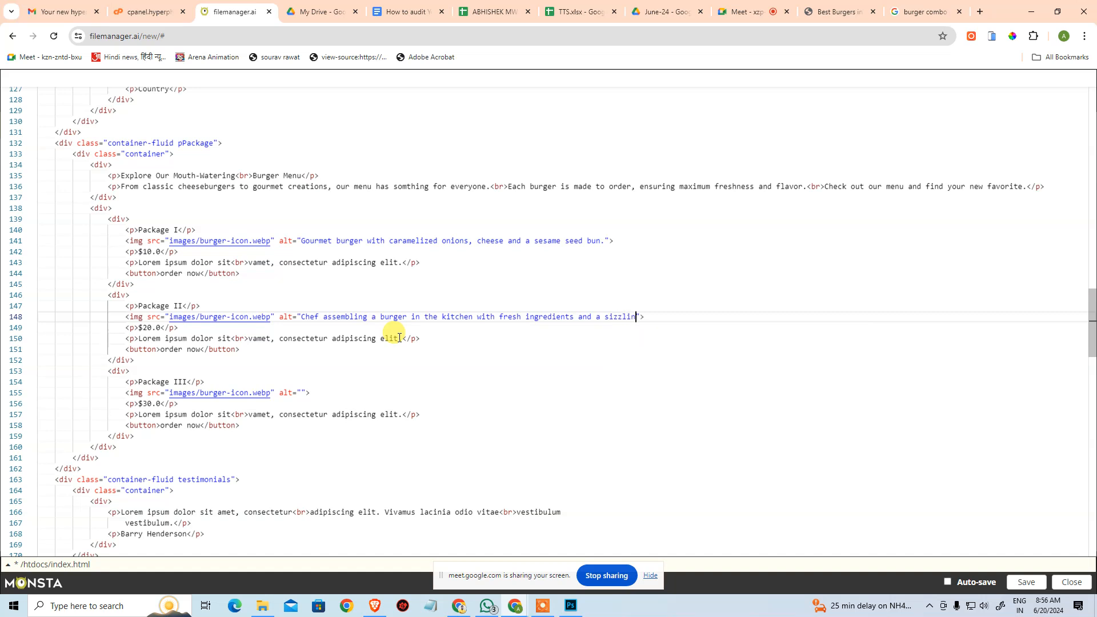
{"action": "type", "text": "ling patty on the grill"}
{"action": "left_click", "coordinate": [464, 372]}
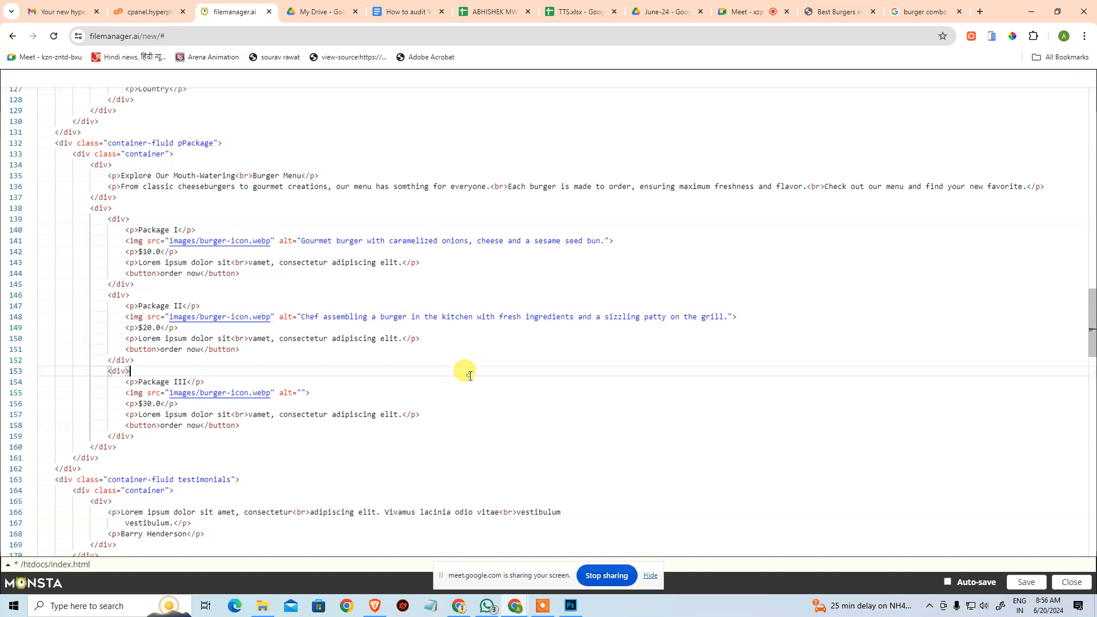
Set the Package III burger icon's alt text to "Happy customer taking a big bite of a delicious burger at a cozy restaurant setting.".
{"action": "scroll", "coordinate": [482, 376], "scroll_direction": "down", "scroll_amount": 1}
{"action": "scroll", "coordinate": [482, 376], "scroll_direction": "down", "scroll_amount": 1}
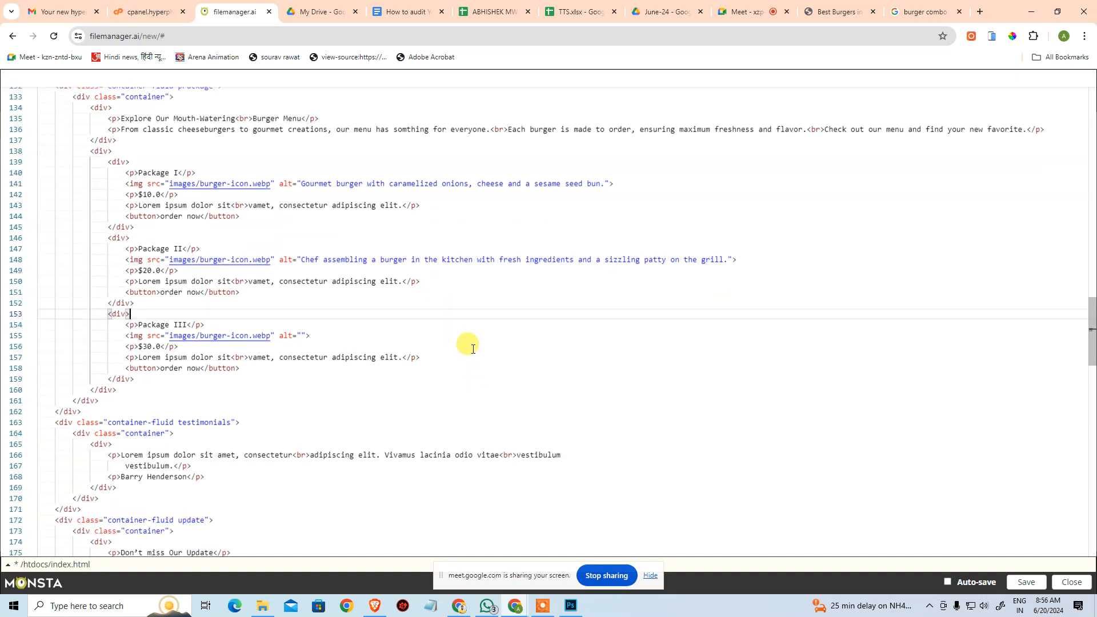
{"action": "left_click", "coordinate": [301, 336]}
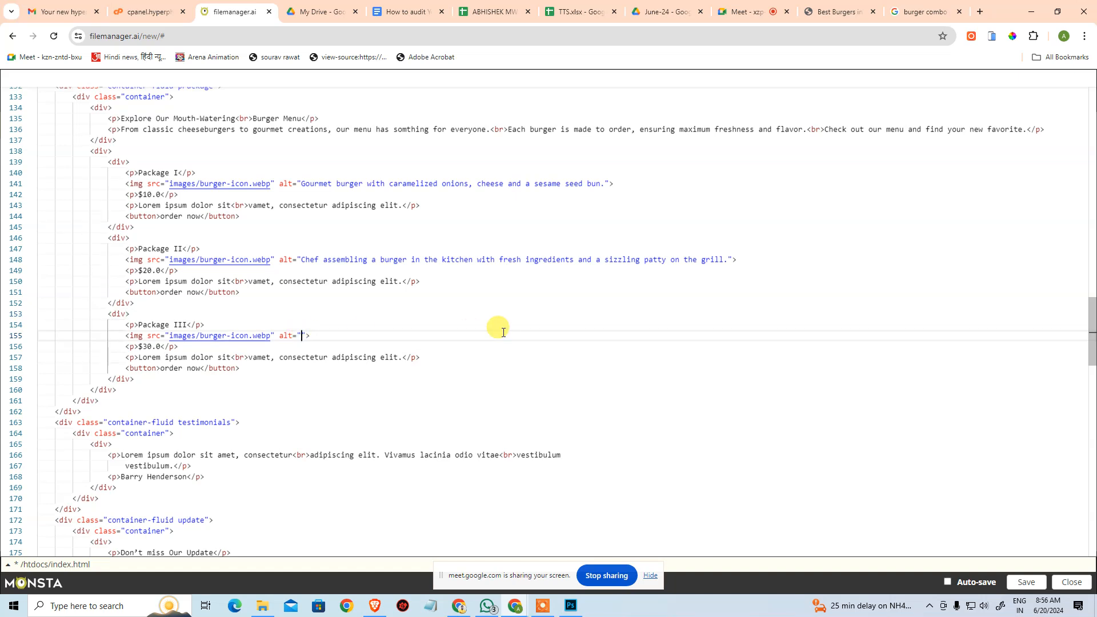
{"action": "type", "text": "Happy customer t"}
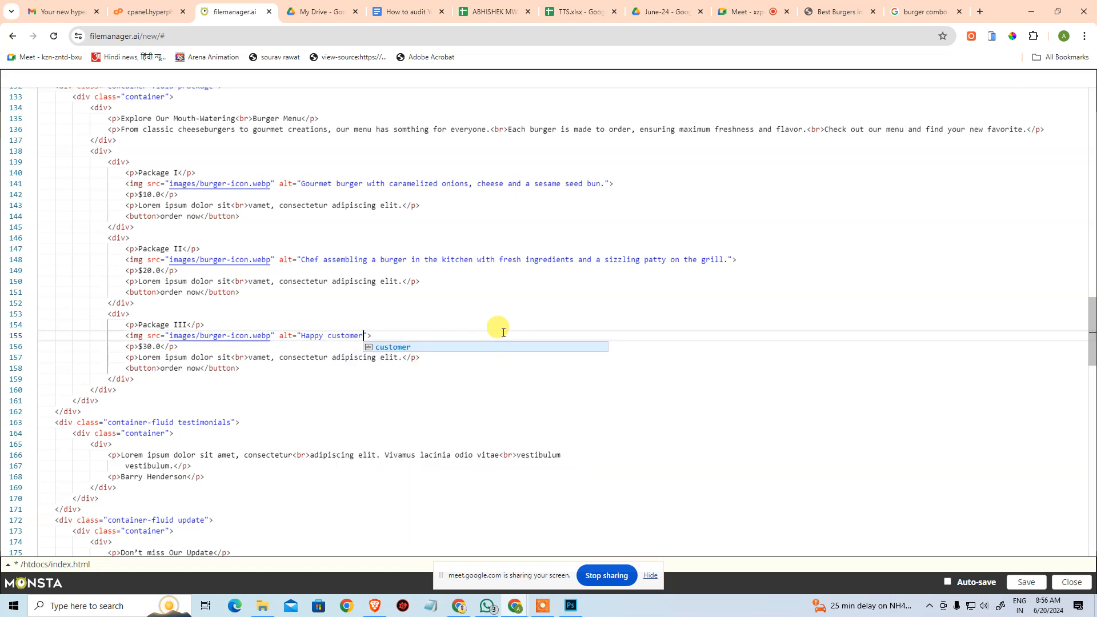
{"action": "type", "text": "aking a "}
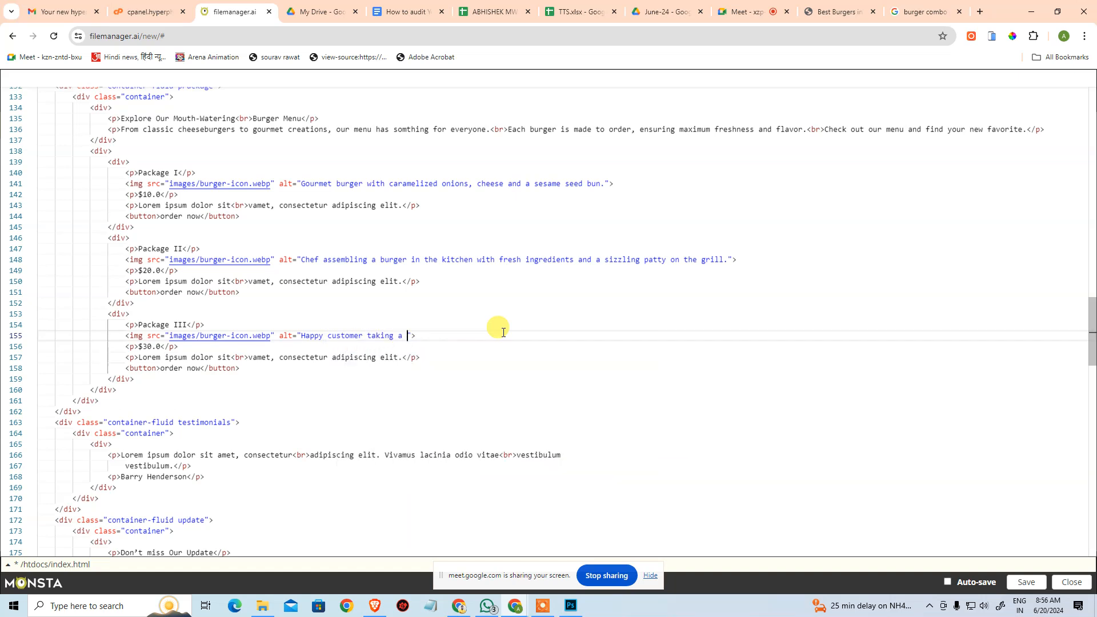
{"action": "type", "text": "big bi"}
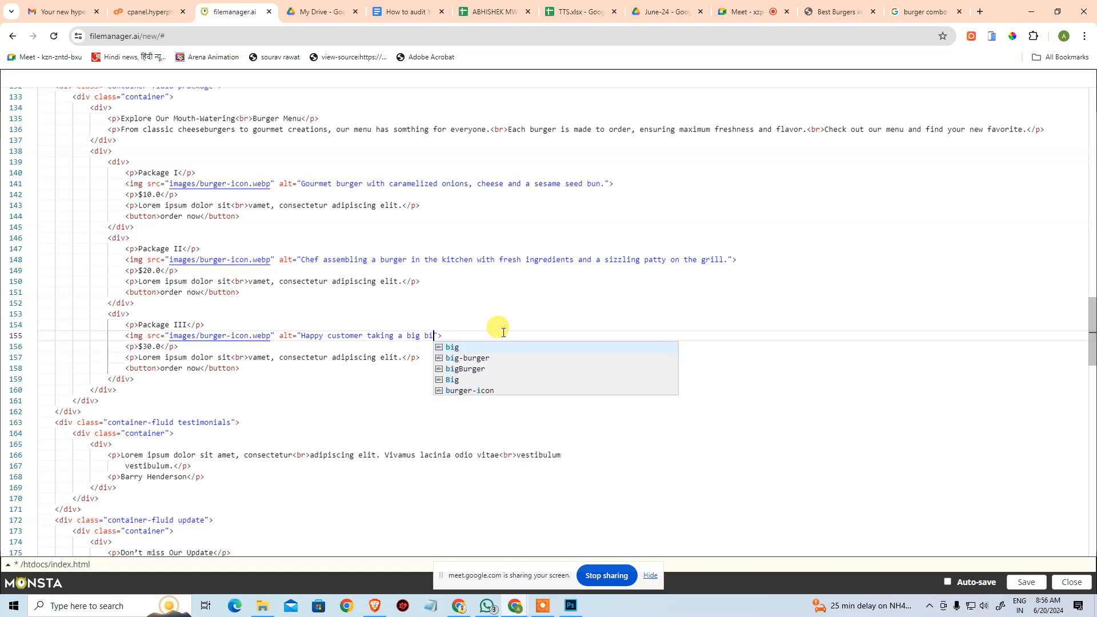
{"action": "type", "text": "te of a del"}
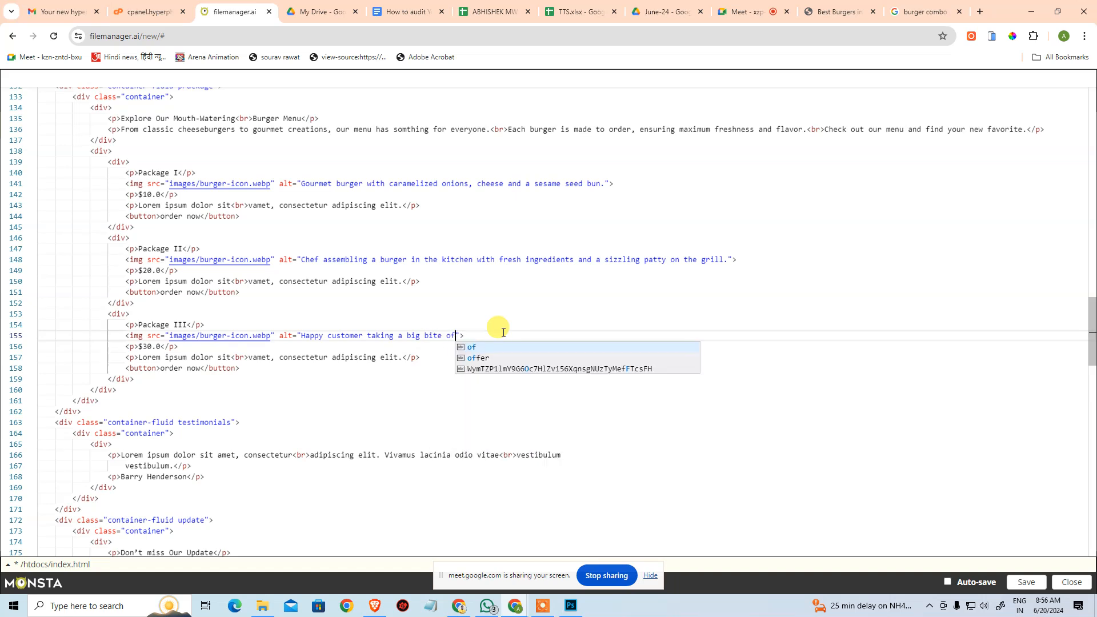
{"action": "key", "text": "Down"}
{"action": "key", "text": "Down"}
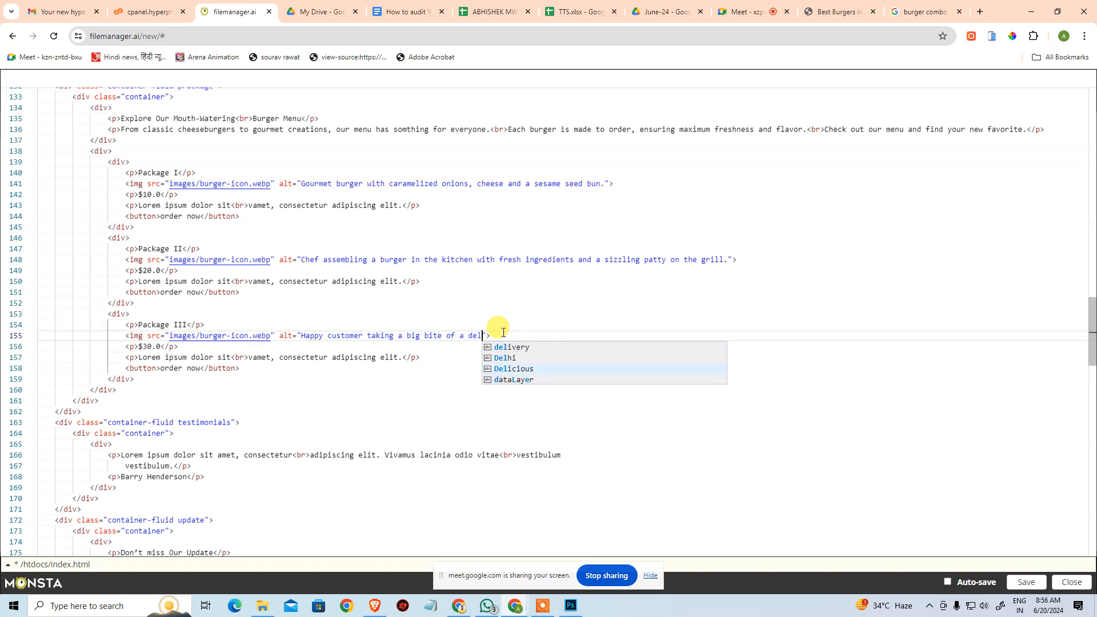
{"action": "key", "text": "Return"}
{"action": "key", "text": "ctrl+Left"}
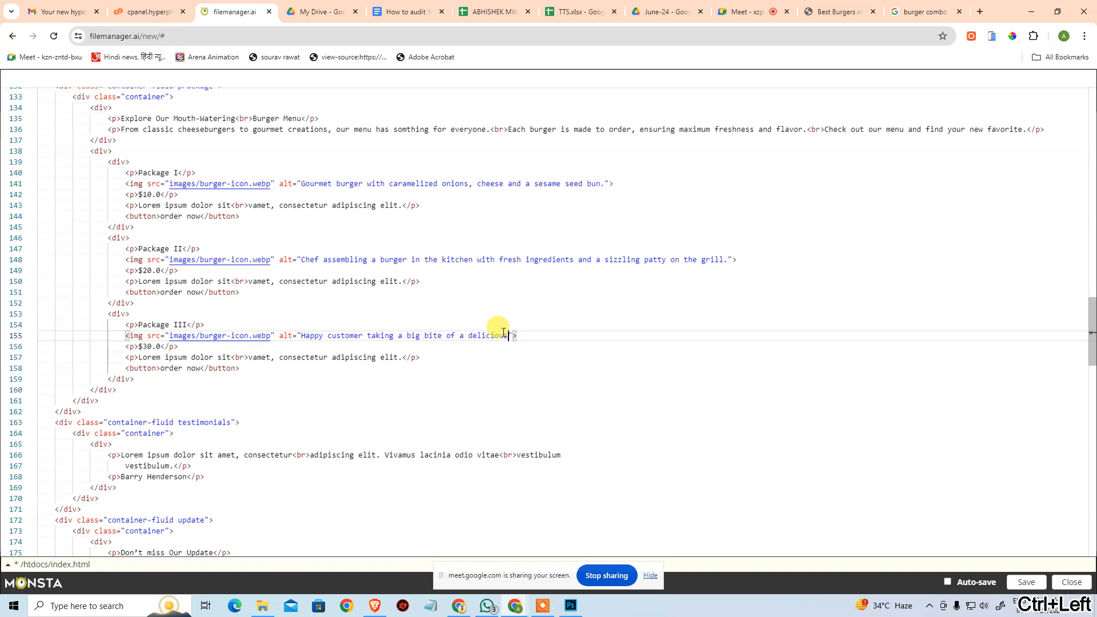
{"action": "type", "text": "burger a"}
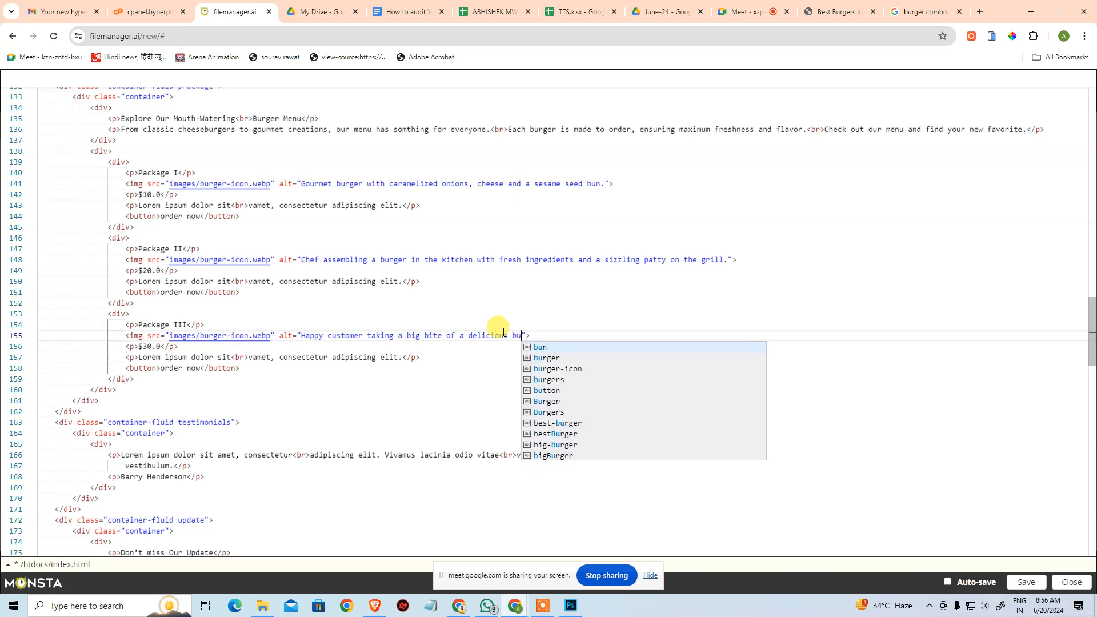
{"action": "type", "text": "t a coz"}
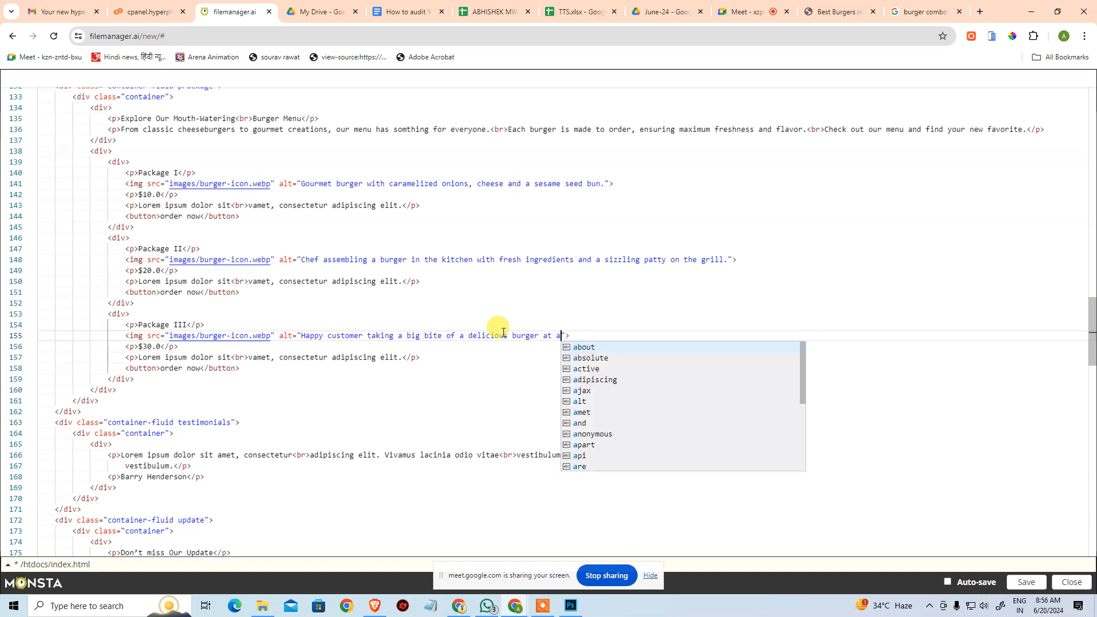
{"action": "type", "text": "y "}
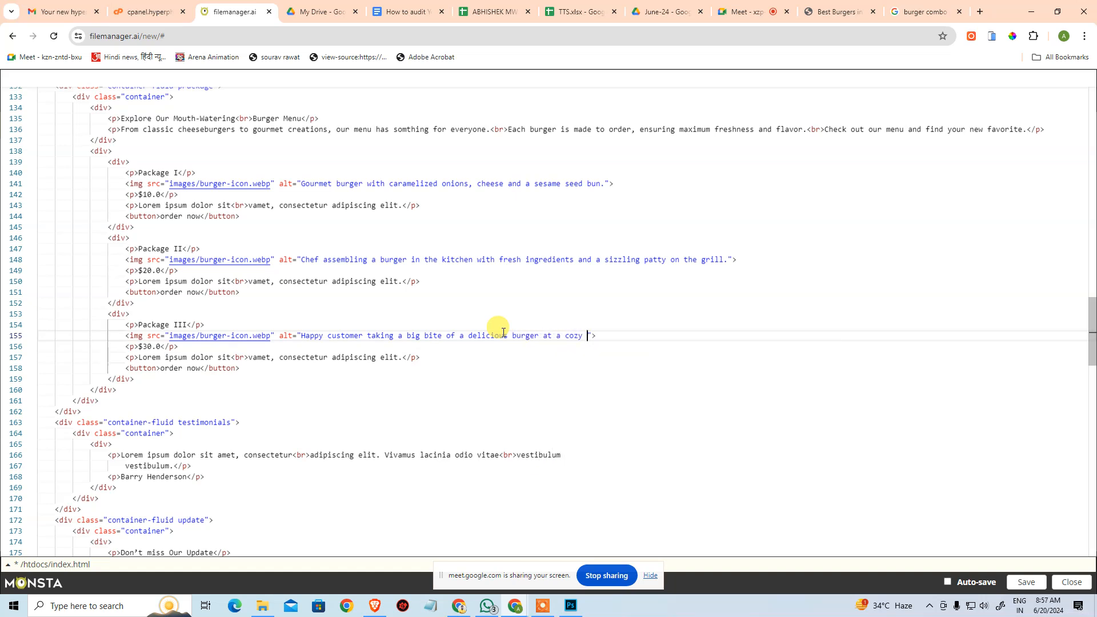
{"action": "type", "text": "resta"}
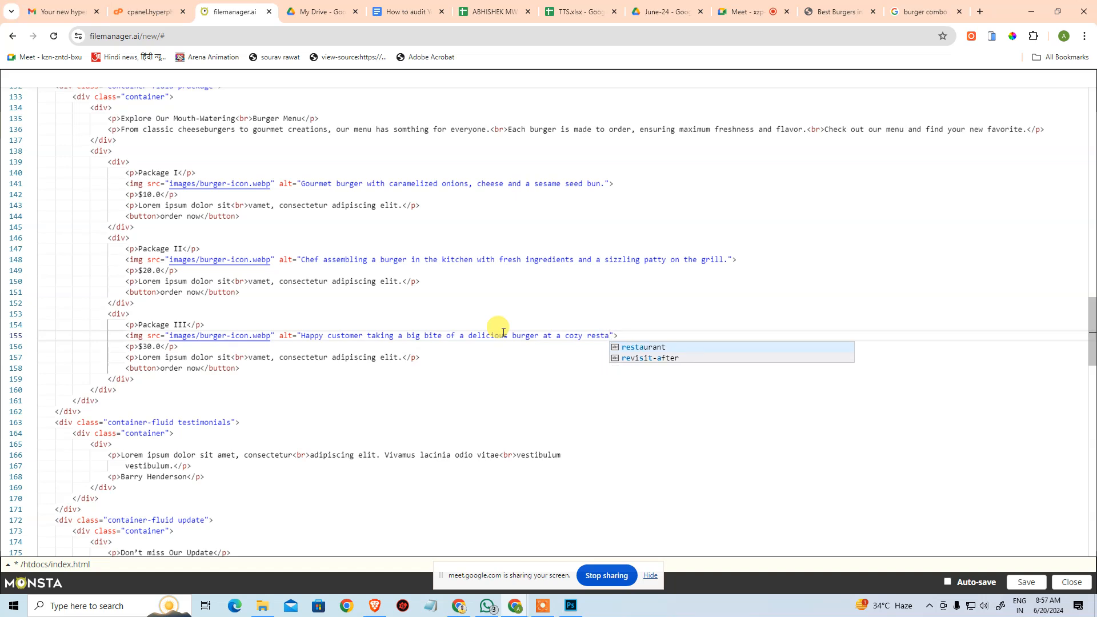
{"action": "type", "text": "urant se"}
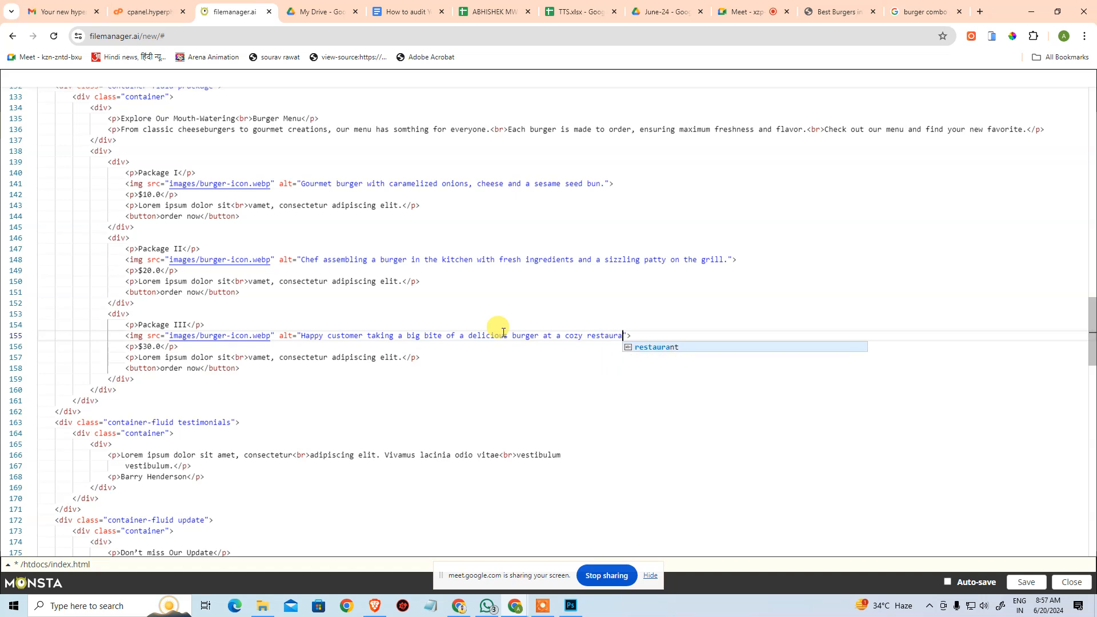
{"action": "type", "text": "tting."}
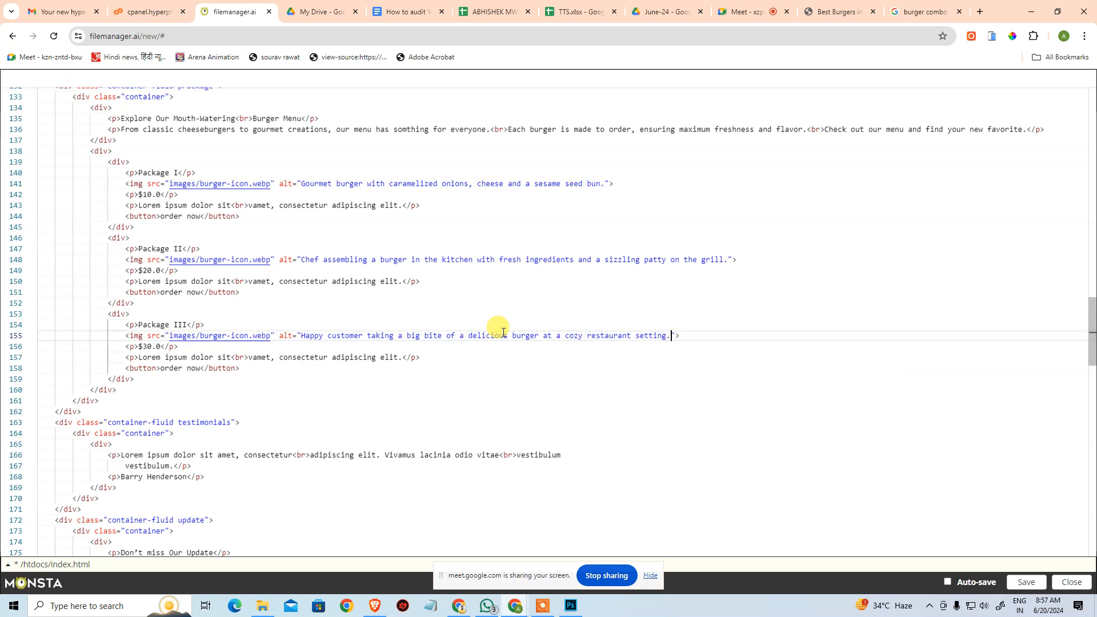
Look over the image alt texts and copy from the header to the package section, and save index.html.
{"action": "scroll", "coordinate": [385, 411], "scroll_direction": "down", "scroll_amount": 5}
{"action": "scroll", "coordinate": [436, 360], "scroll_direction": "up", "scroll_amount": 15}
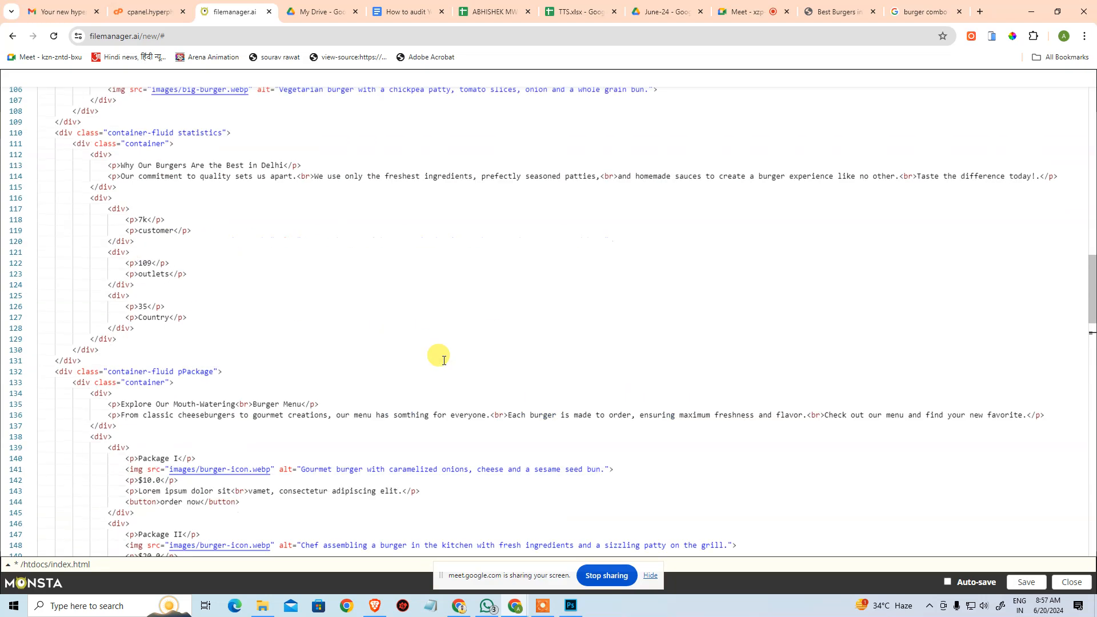
{"action": "scroll", "coordinate": [436, 361], "scroll_direction": "up", "scroll_amount": 17}
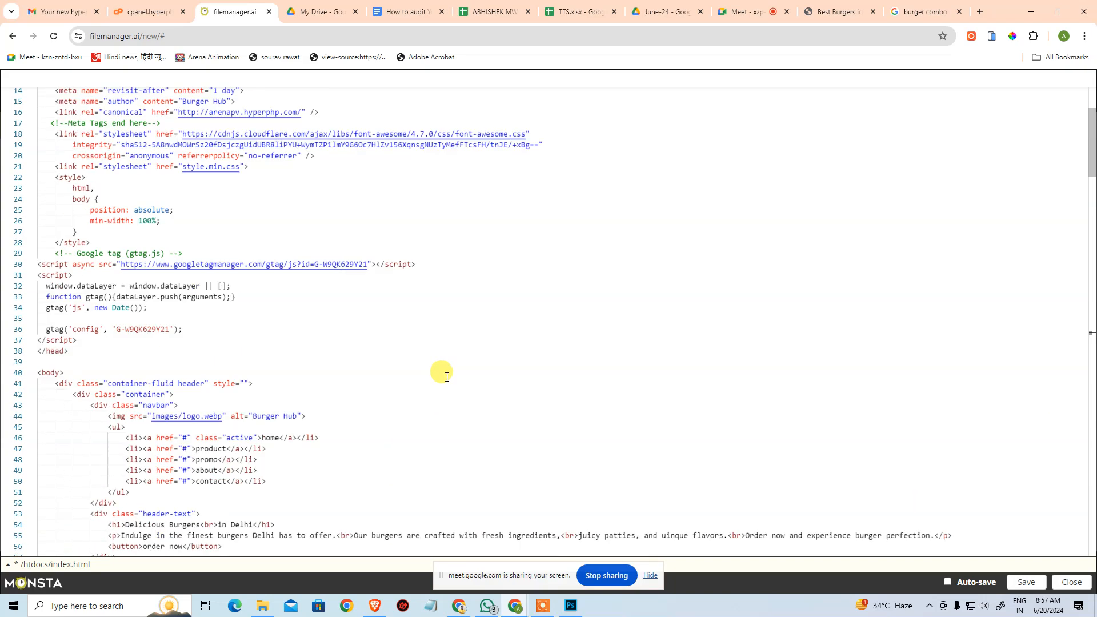
{"action": "scroll", "coordinate": [454, 377], "scroll_direction": "down", "scroll_amount": 19}
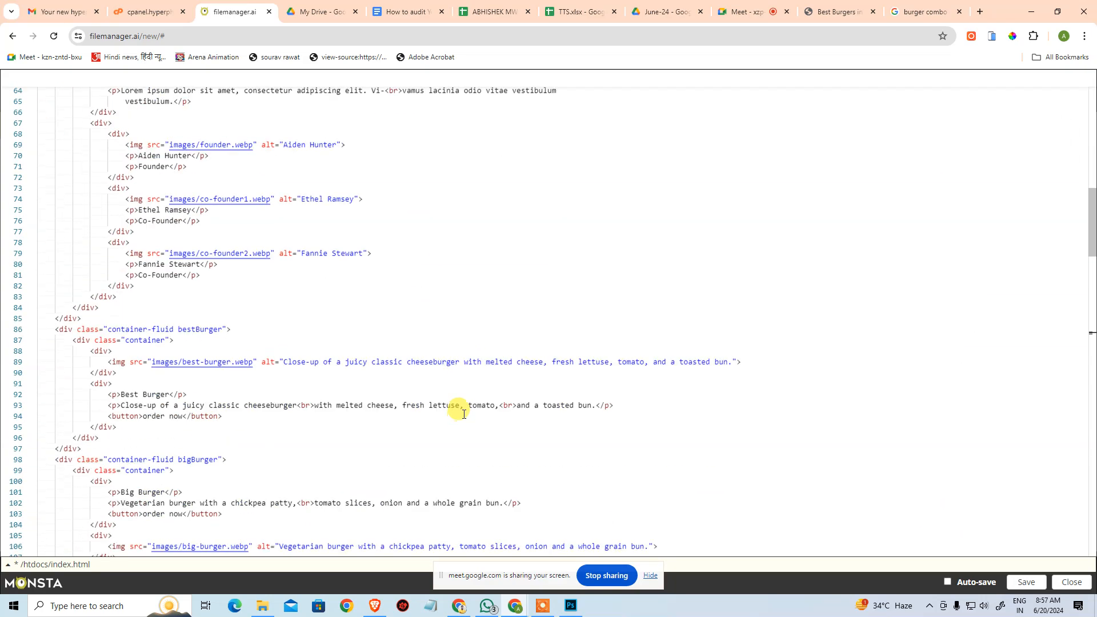
{"action": "scroll", "coordinate": [487, 420], "scroll_direction": "down", "scroll_amount": 11}
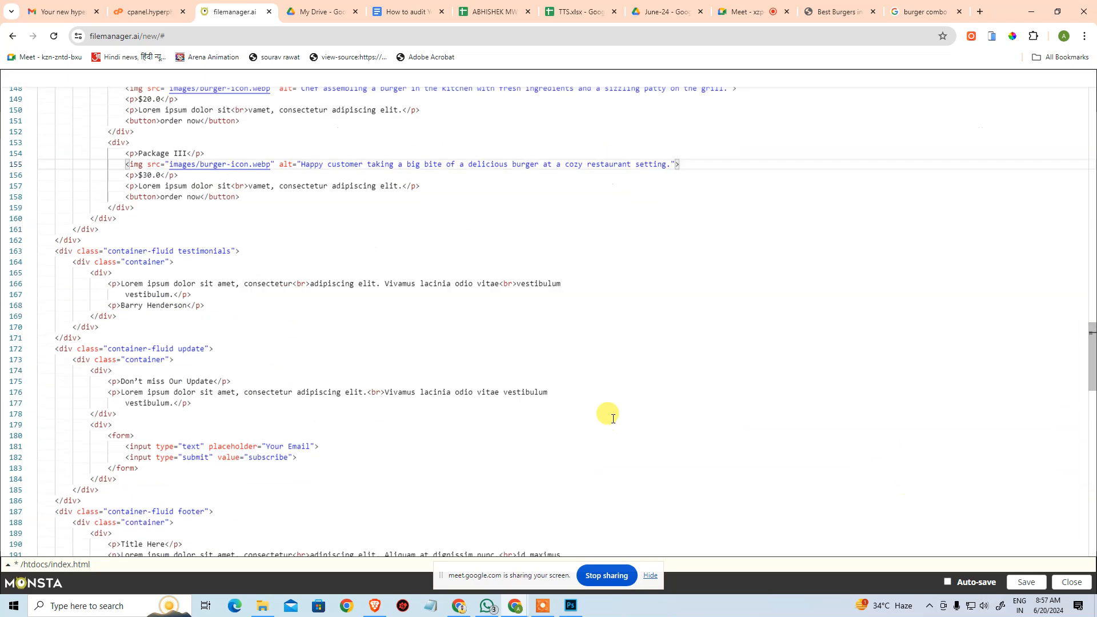
{"action": "left_click", "coordinate": [1026, 582]}
Examine the testimonials, update and footer sections of index.html, including the placeholder copy, social media links and footer link lists.
{"action": "scroll", "coordinate": [657, 382], "scroll_direction": "down", "scroll_amount": 2}
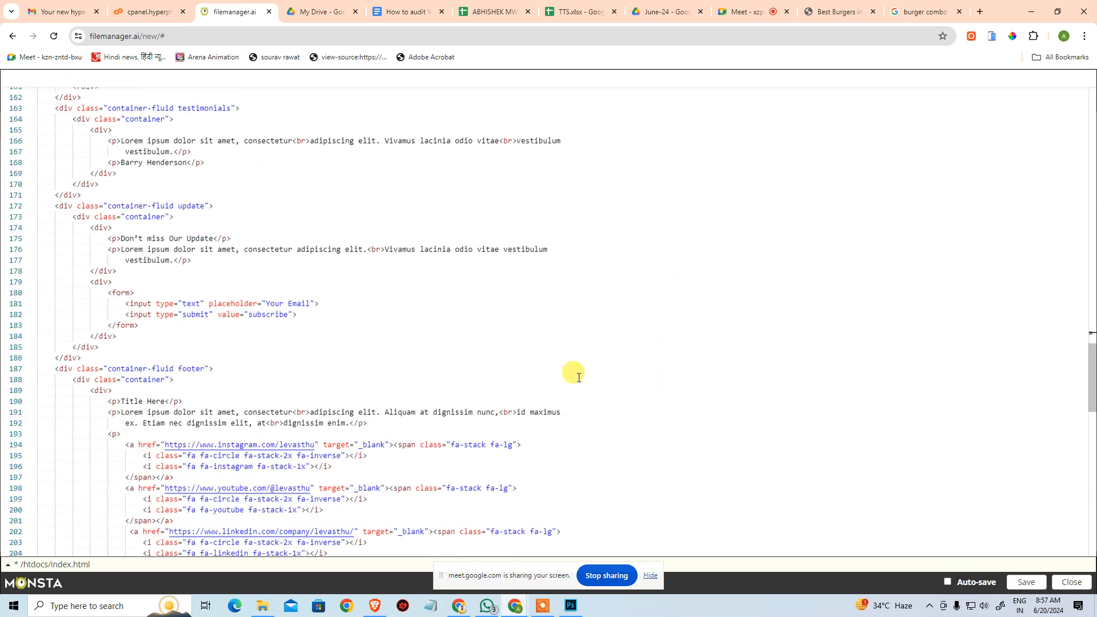
{"action": "scroll", "coordinate": [576, 335], "scroll_direction": "down", "scroll_amount": 3}
{"action": "scroll", "coordinate": [566, 343], "scroll_direction": "down", "scroll_amount": 5}
{"action": "left_click", "coordinate": [667, 357]}
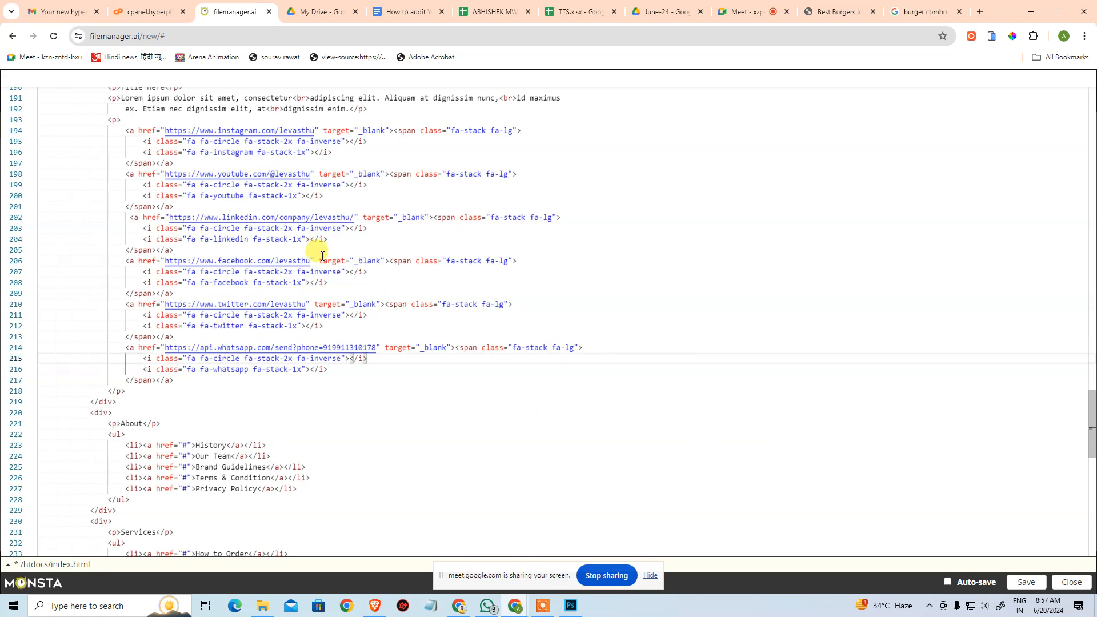
{"action": "scroll", "coordinate": [284, 421], "scroll_direction": "down", "scroll_amount": 10}
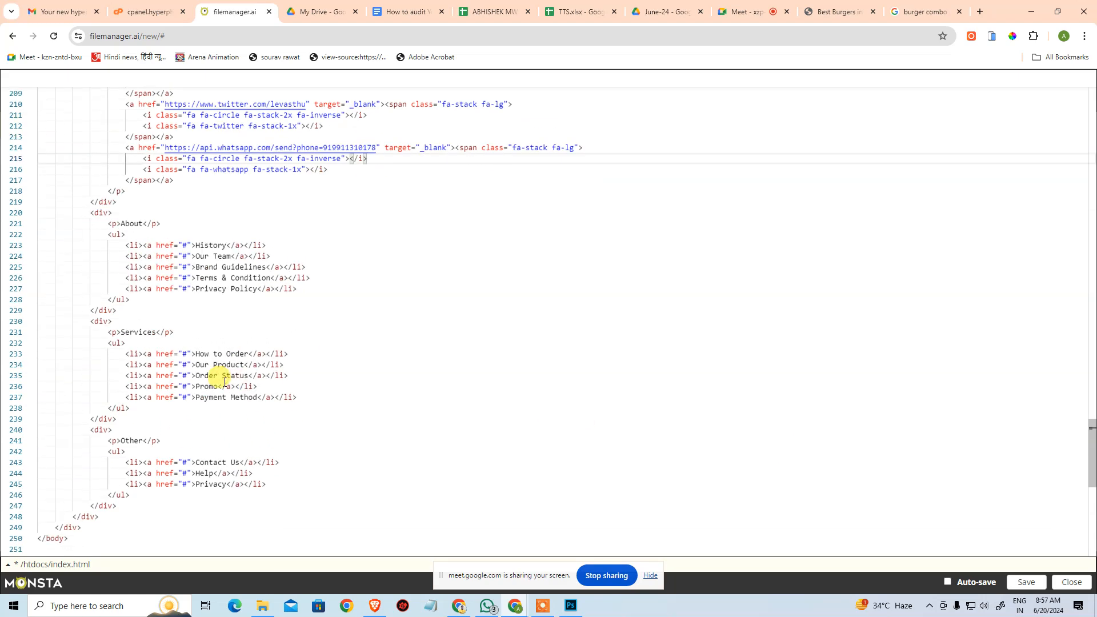
{"action": "scroll", "coordinate": [195, 384], "scroll_direction": "up", "scroll_amount": 12}
{"action": "scroll", "coordinate": [202, 390], "scroll_direction": "up", "scroll_amount": 8}
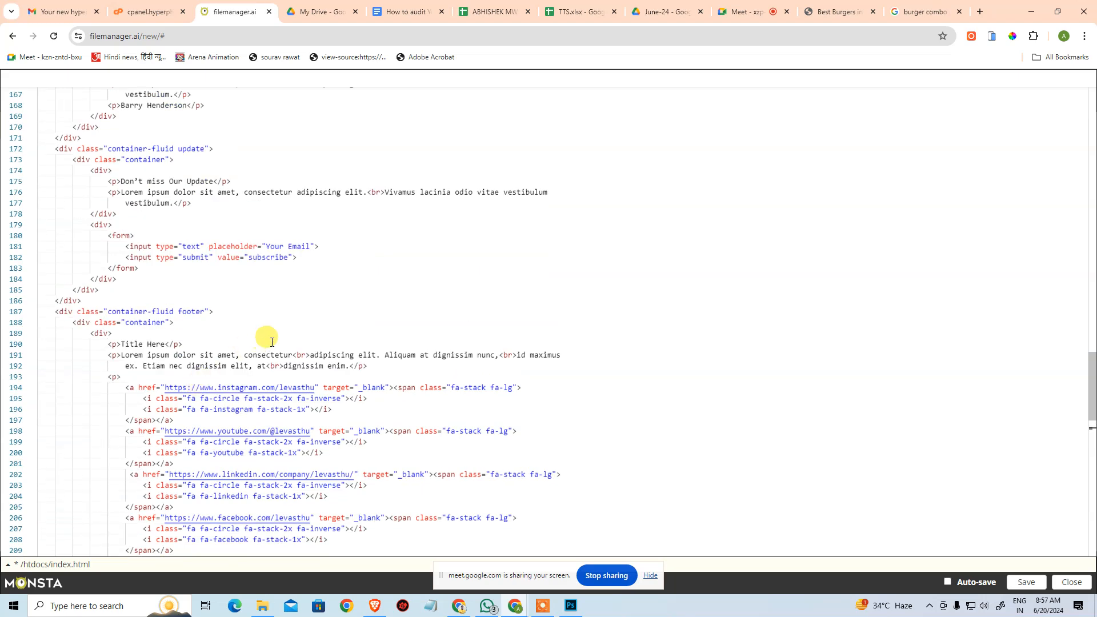
{"action": "scroll", "coordinate": [320, 388], "scroll_direction": "down", "scroll_amount": 7}
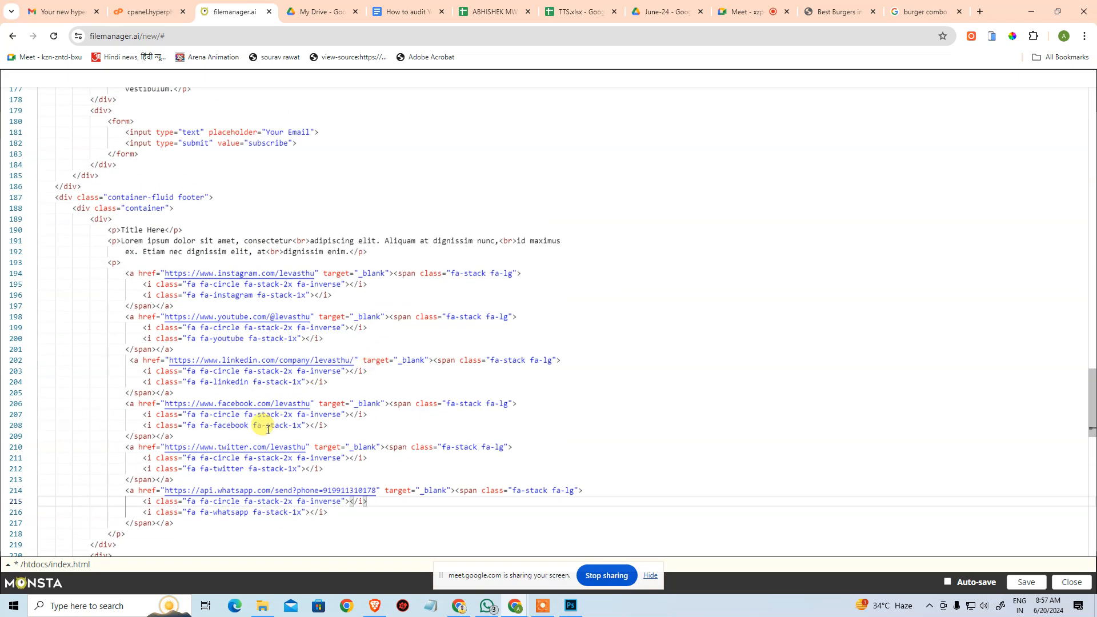
{"action": "scroll", "coordinate": [267, 348], "scroll_direction": "up", "scroll_amount": 8}
{"action": "scroll", "coordinate": [291, 352], "scroll_direction": "down", "scroll_amount": 7}
{"action": "scroll", "coordinate": [245, 318], "scroll_direction": "up", "scroll_amount": 11}
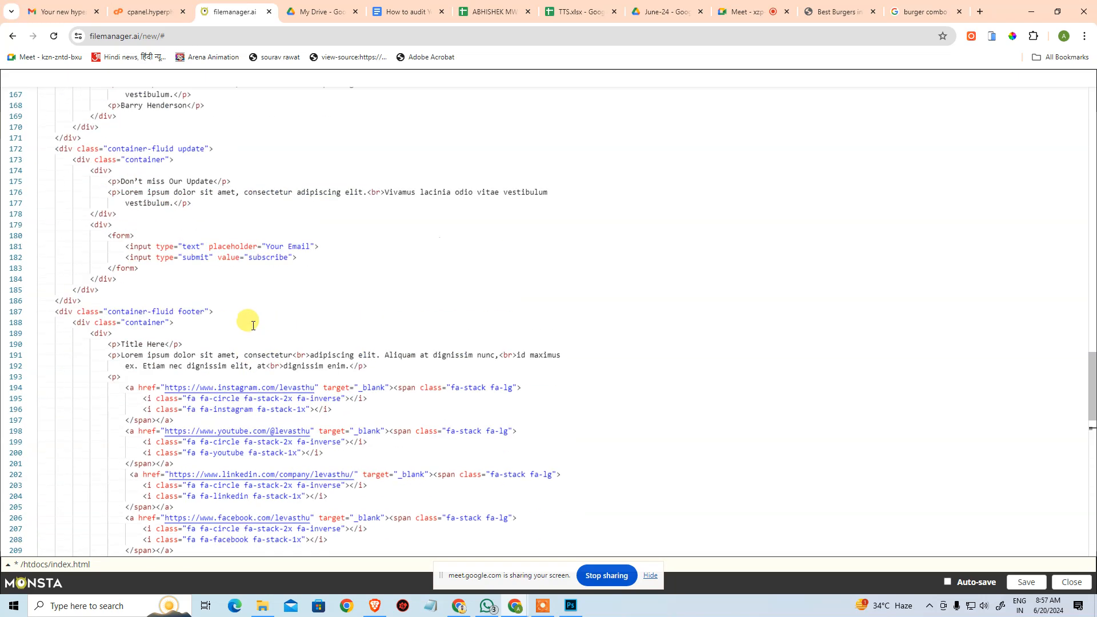
Look back over the copy and alt texts up to the head section, and save index.html.
{"action": "scroll", "coordinate": [194, 321], "scroll_direction": "up", "scroll_amount": 12}
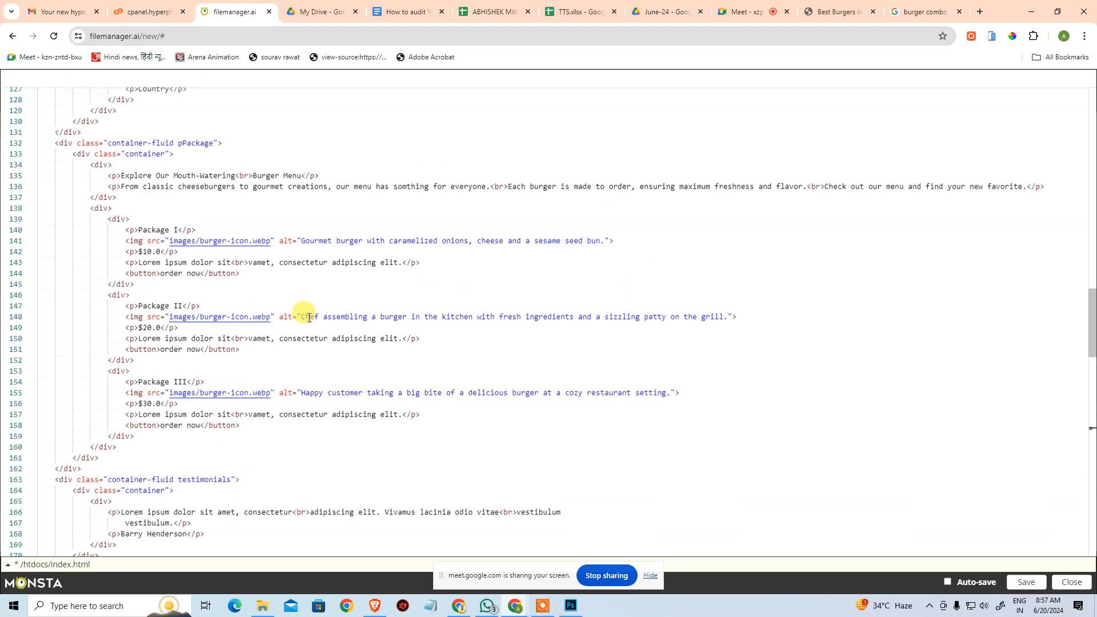
{"action": "scroll", "coordinate": [309, 318], "scroll_direction": "up", "scroll_amount": 20}
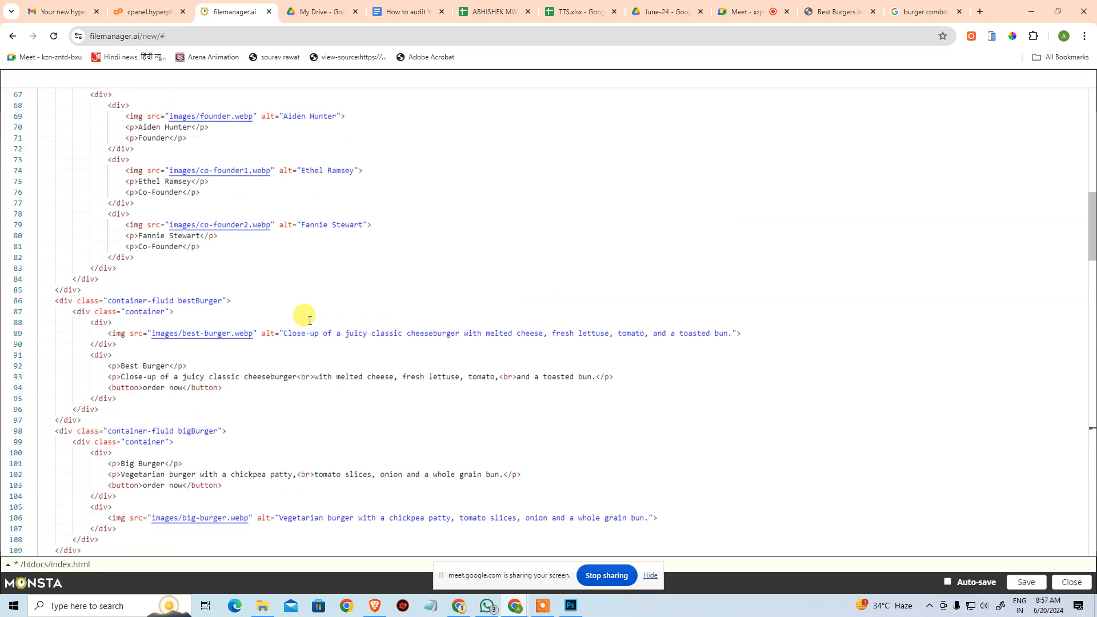
{"action": "scroll", "coordinate": [307, 317], "scroll_direction": "up", "scroll_amount": 8}
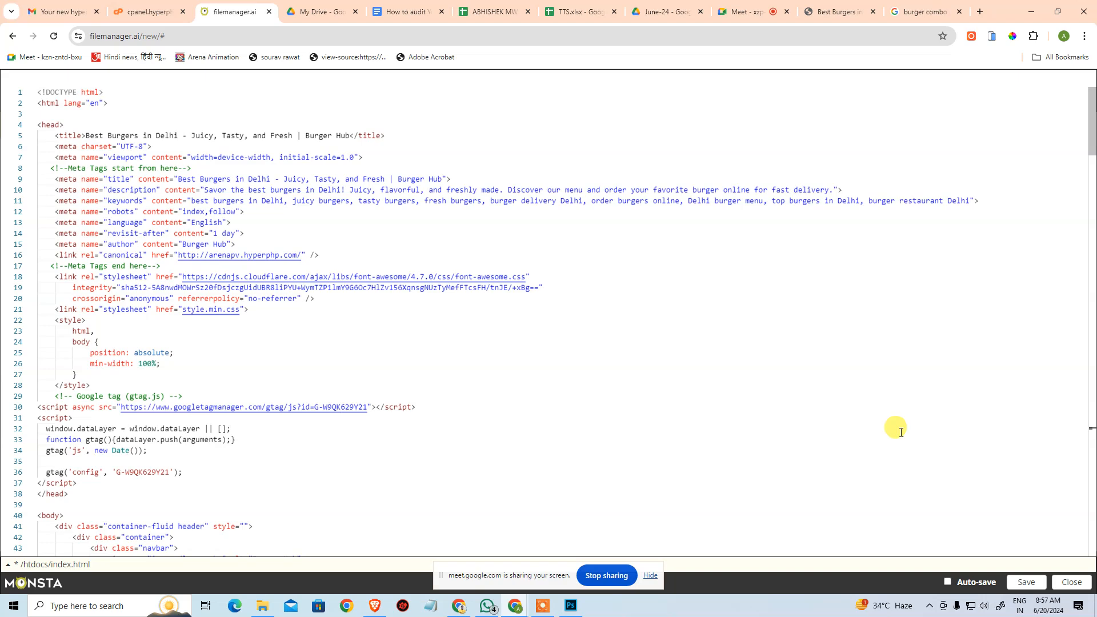
{"action": "left_click", "coordinate": [1041, 588]}
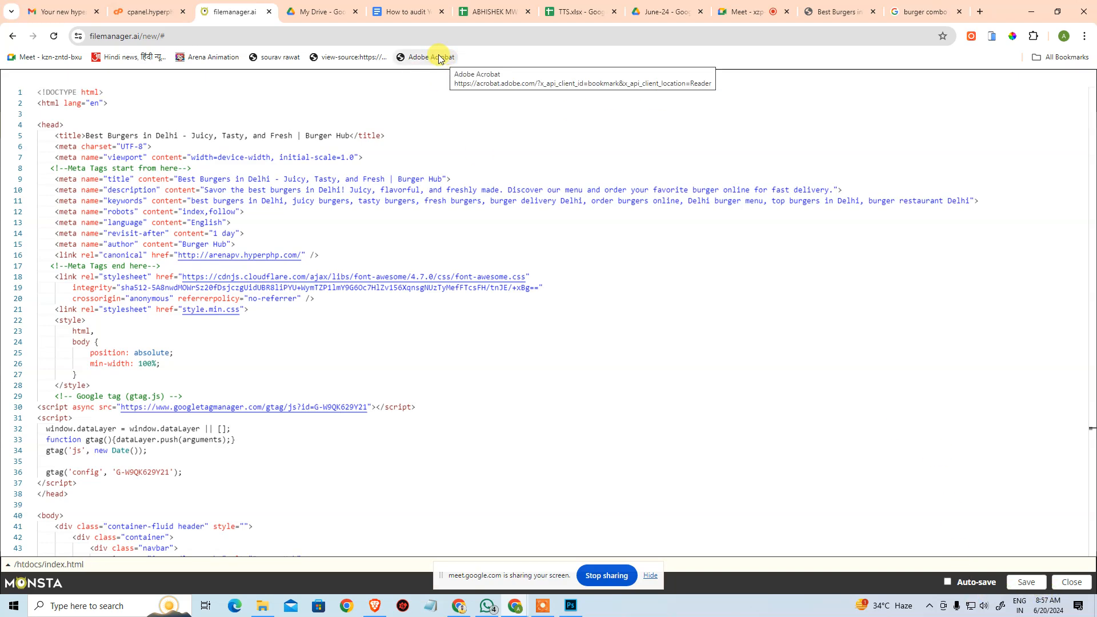
Switch to the live arenapv.hyperphp.com page and check the updated copy from the Big Burger section through the burger menu packages.
{"action": "left_click", "coordinate": [860, 11]}
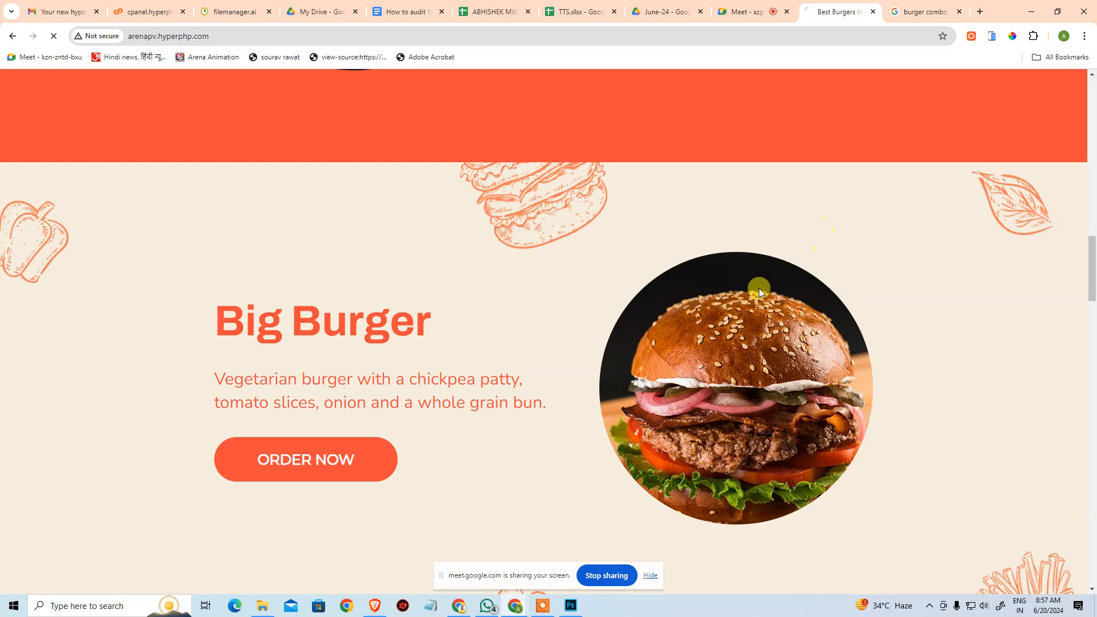
{"action": "scroll", "coordinate": [794, 326], "scroll_direction": "down", "scroll_amount": 10}
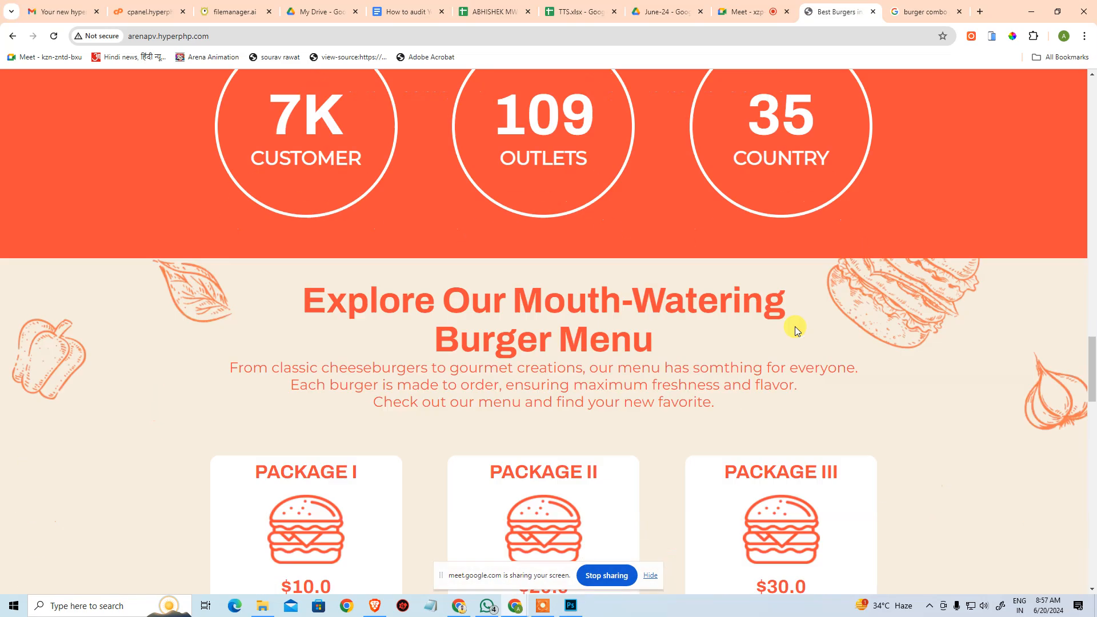
{"action": "scroll", "coordinate": [794, 327], "scroll_direction": "down", "scroll_amount": 10}
{"action": "scroll", "coordinate": [783, 331], "scroll_direction": "up", "scroll_amount": 7}
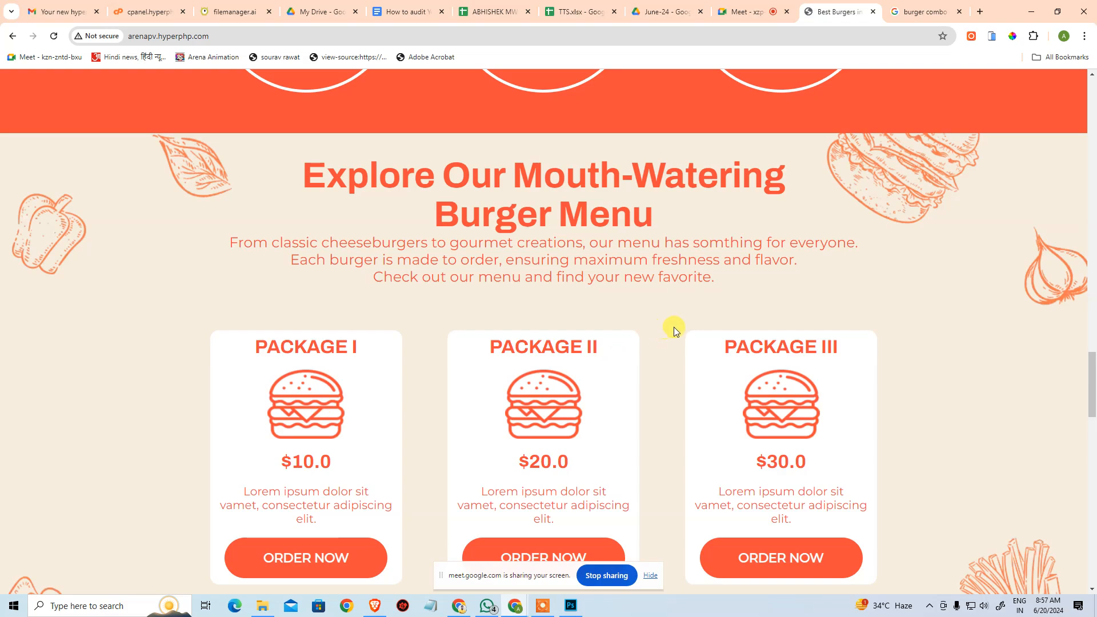
{"action": "scroll", "coordinate": [673, 332], "scroll_direction": "down", "scroll_amount": 3}
{"action": "scroll", "coordinate": [669, 308], "scroll_direction": "up", "scroll_amount": 20}
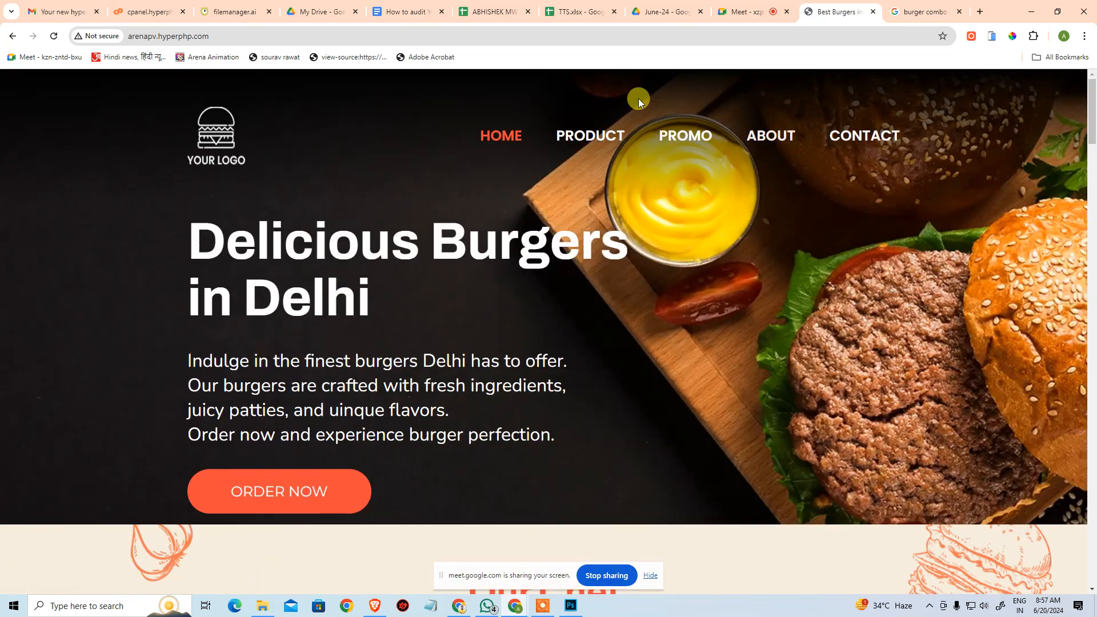
Review the On-Page Audit checklist in the SEO audit document up to SEO Friendly URL, comparing it with the live site's address.
{"action": "left_click", "coordinate": [420, 5]}
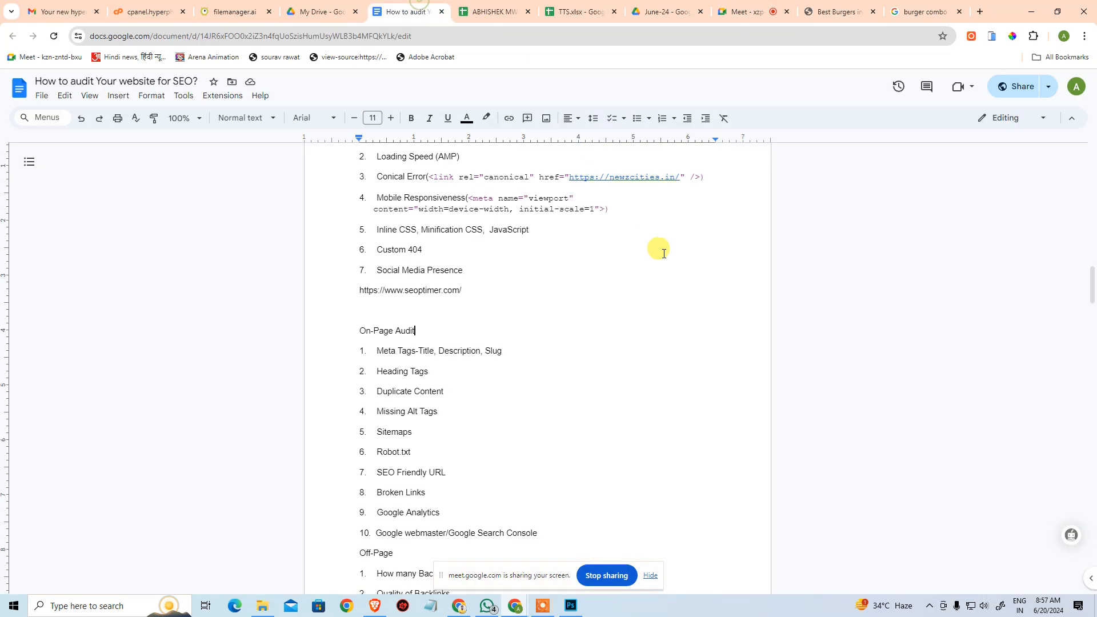
{"action": "scroll", "coordinate": [446, 286], "scroll_direction": "down", "scroll_amount": 1}
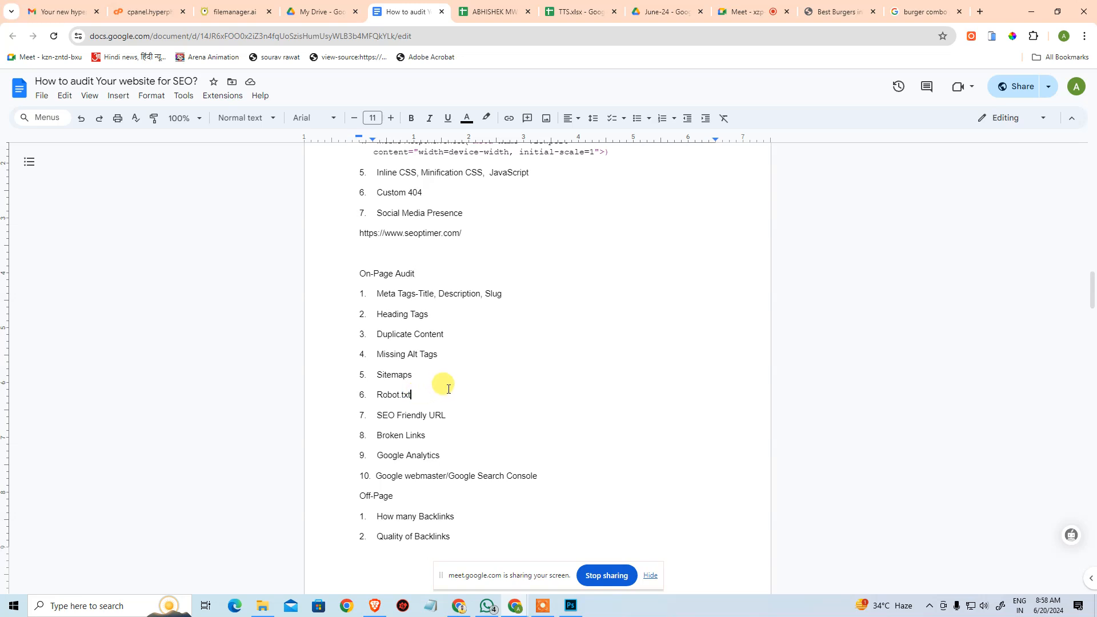
{"action": "left_click_drag", "start_coordinate": [377, 417], "coordinate": [440, 412]}
{"action": "left_click", "coordinate": [444, 413]}
{"action": "left_click", "coordinate": [859, 12]}
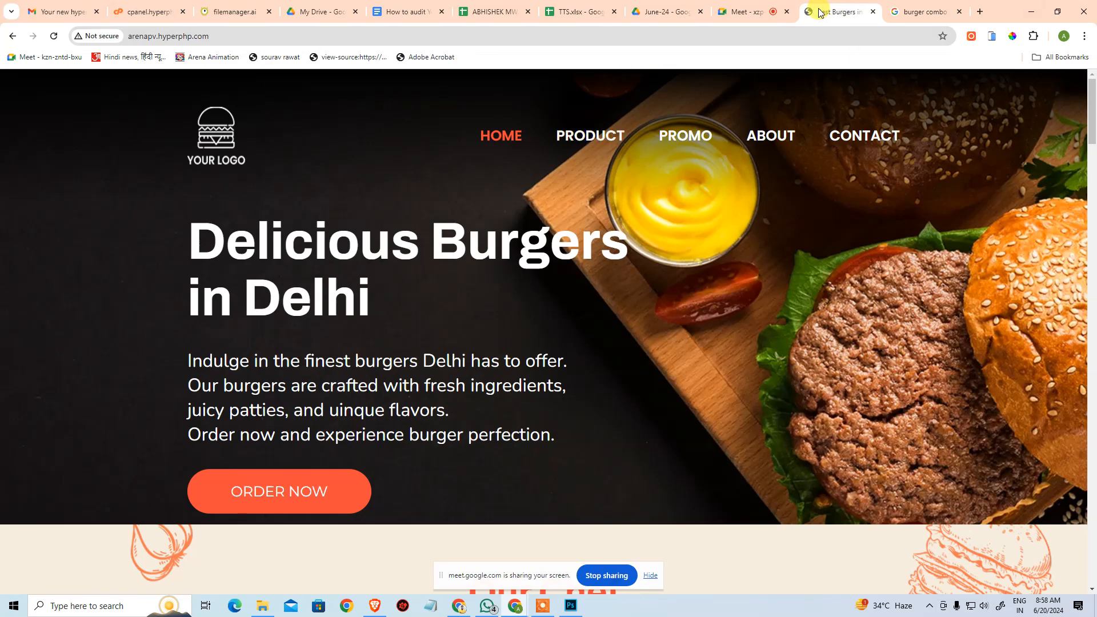
{"action": "left_click", "coordinate": [408, 9]}
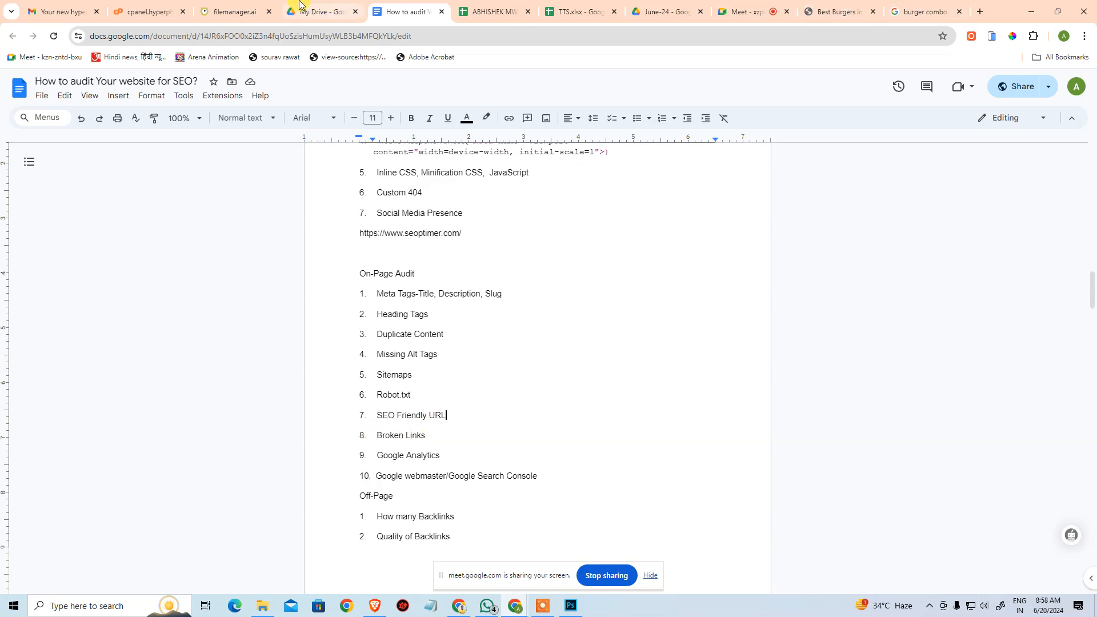
Switch to index.html in the file manager and examine the footer's social media links and the About, Services and Other link lists.
{"action": "left_click", "coordinate": [234, 12]}
{"action": "scroll", "coordinate": [669, 275], "scroll_direction": "down", "scroll_amount": 8}
{"action": "scroll", "coordinate": [680, 254], "scroll_direction": "down", "scroll_amount": 18}
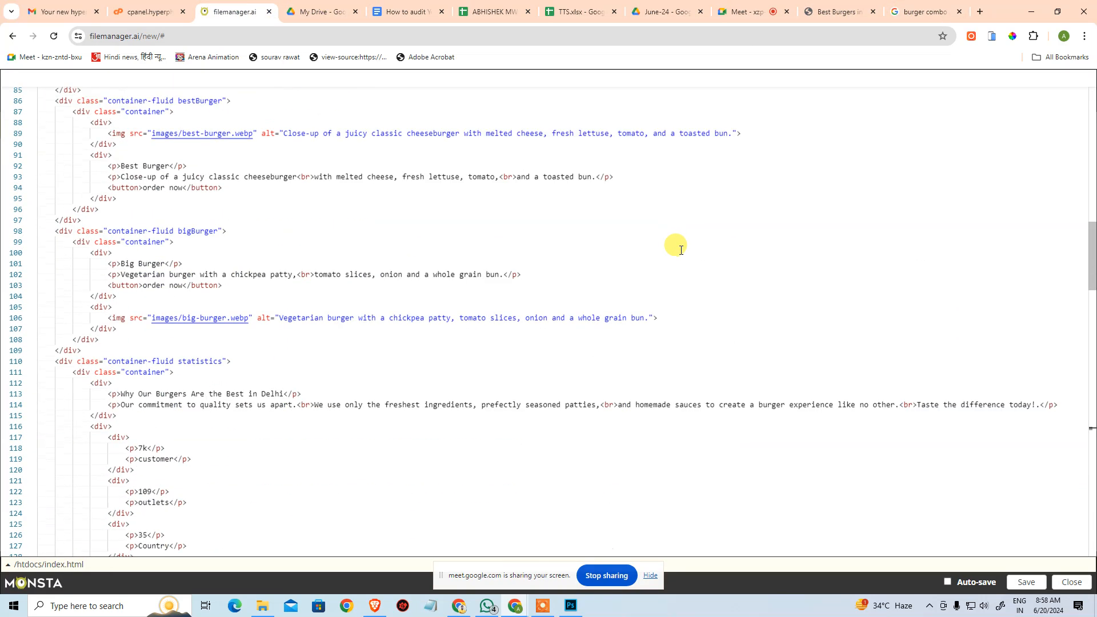
{"action": "scroll", "coordinate": [273, 321], "scroll_direction": "down", "scroll_amount": 9}
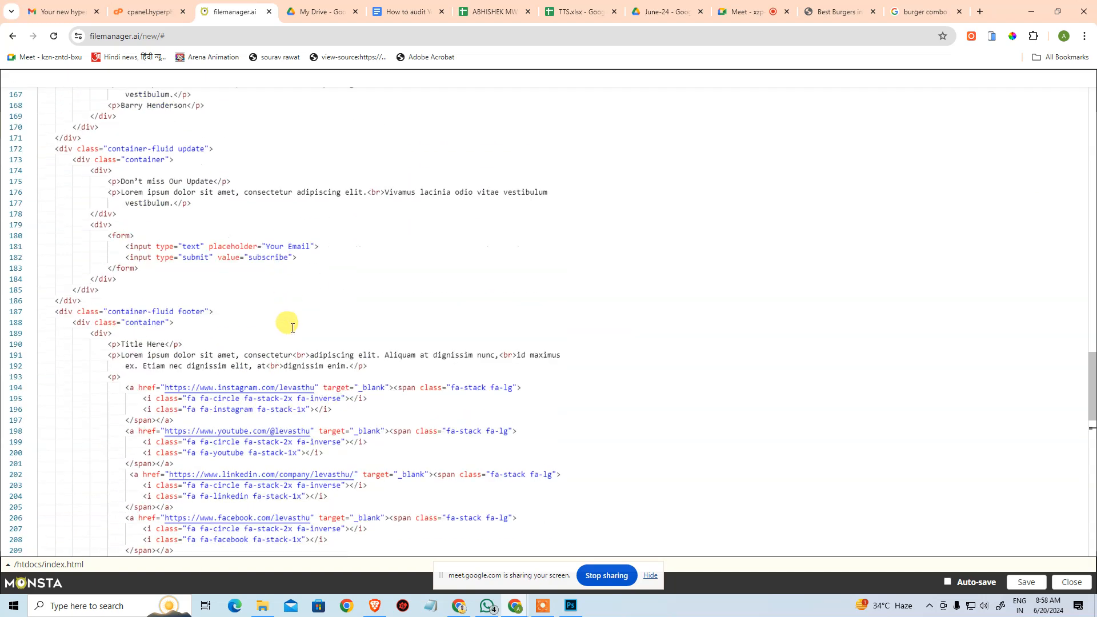
{"action": "scroll", "coordinate": [252, 264], "scroll_direction": "up", "scroll_amount": 2}
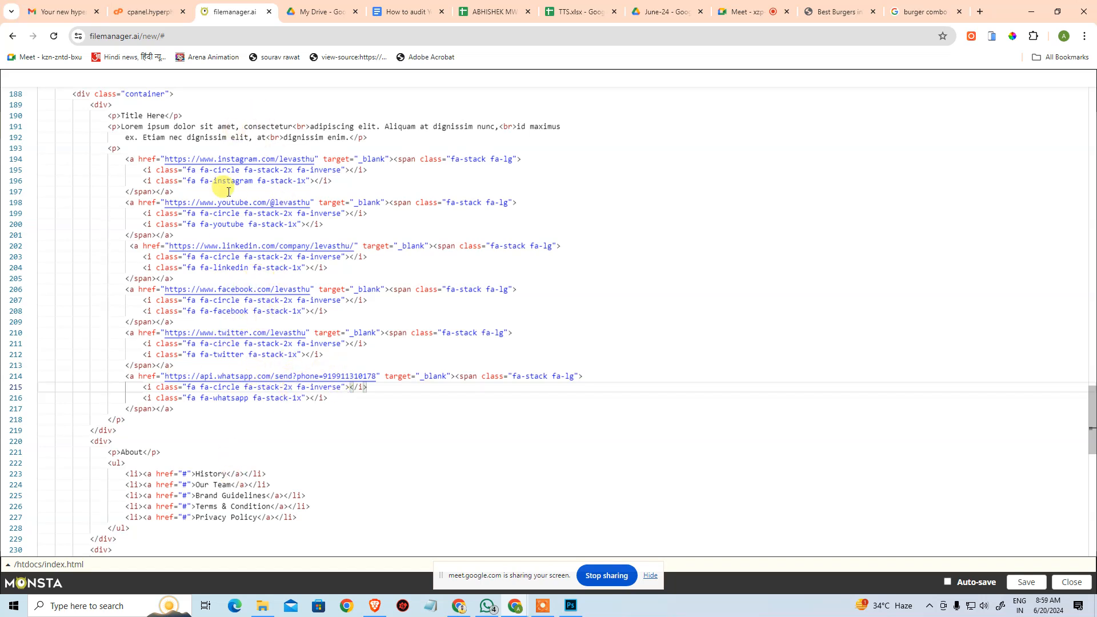
{"action": "scroll", "coordinate": [277, 380], "scroll_direction": "down", "scroll_amount": 6}
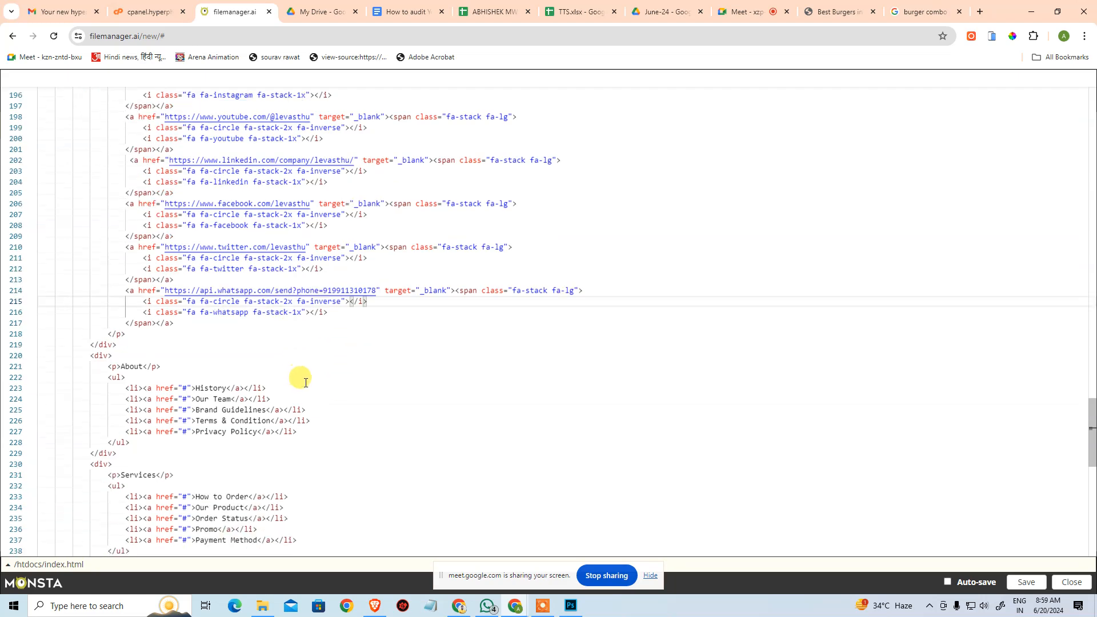
{"action": "scroll", "coordinate": [206, 406], "scroll_direction": "down", "scroll_amount": 3}
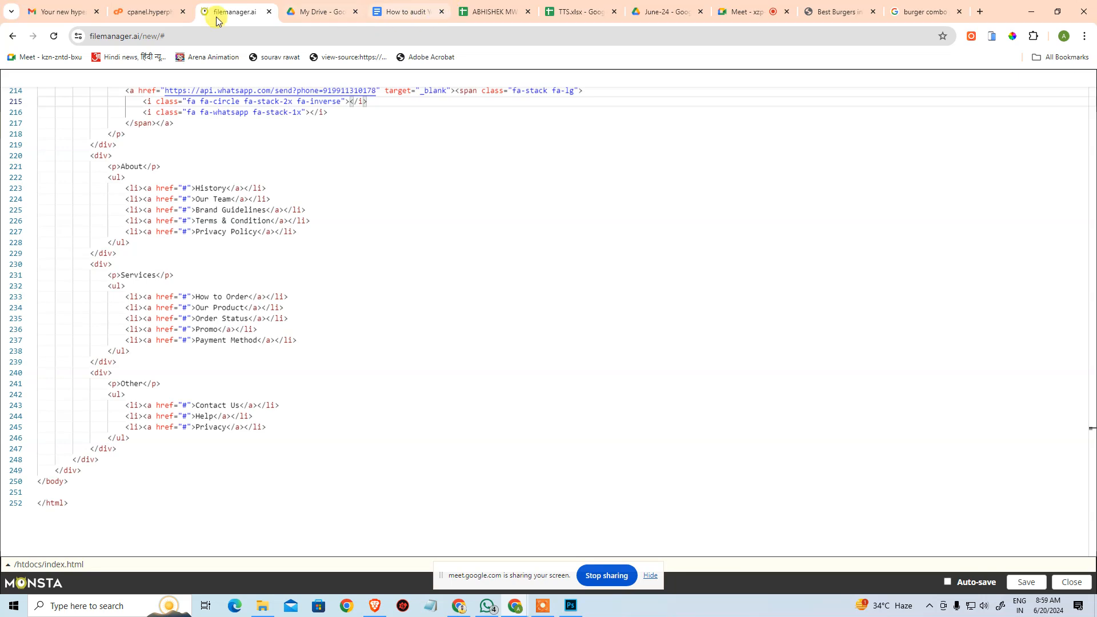
Return to the SEO audit document and review the Google Analytics and Google webmaster/Google Search Console checklist items.
{"action": "left_click", "coordinate": [425, 9]}
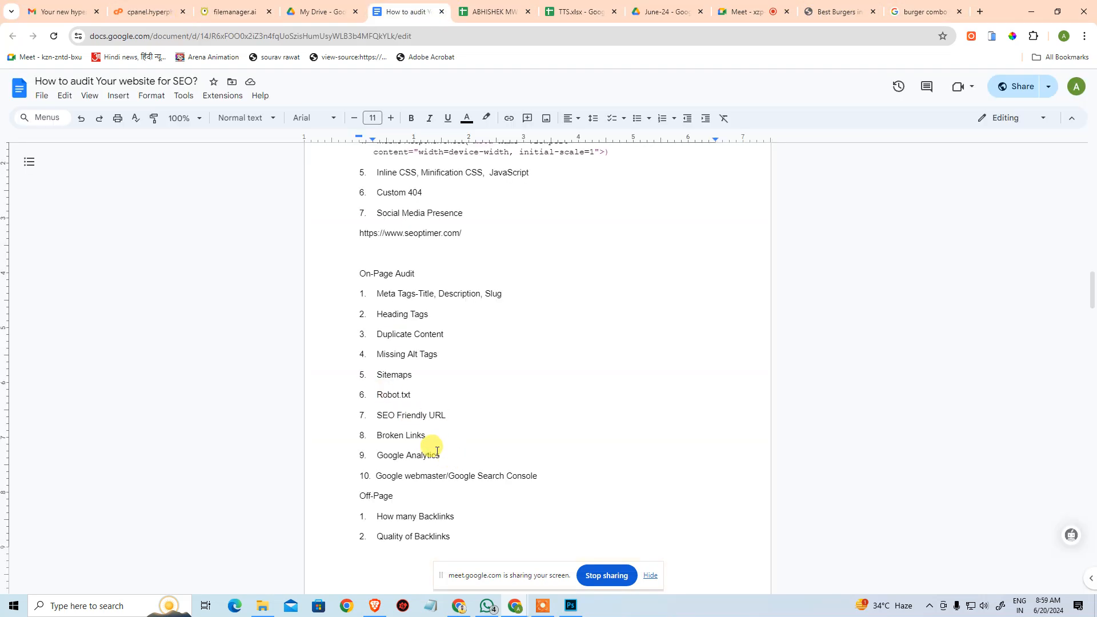
{"action": "left_click_drag", "start_coordinate": [379, 456], "coordinate": [457, 451]}
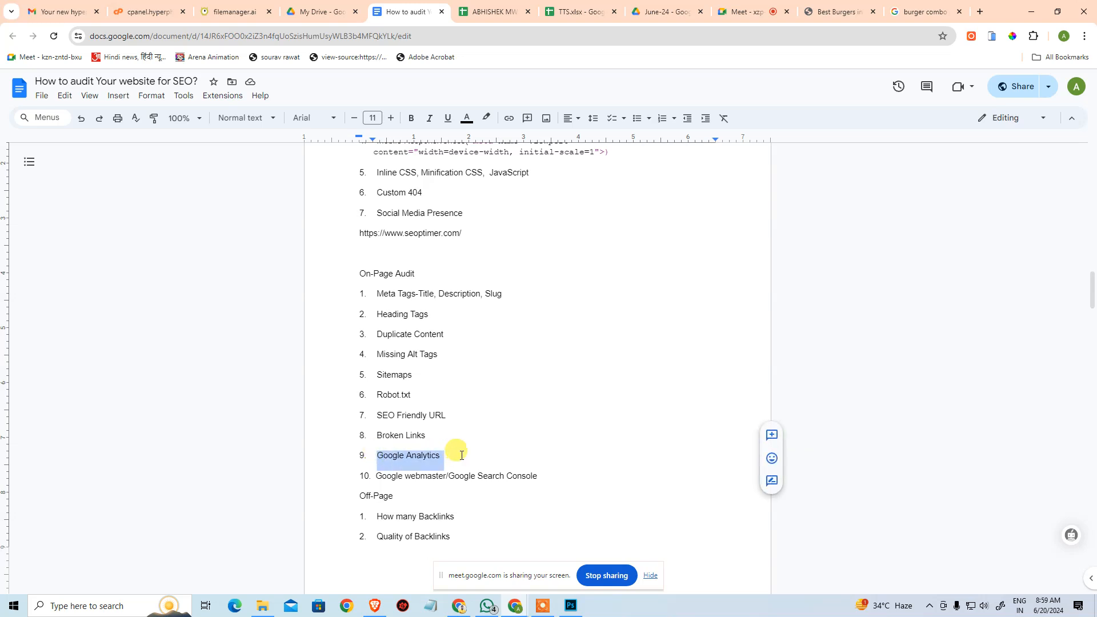
{"action": "left_click", "coordinate": [461, 454]}
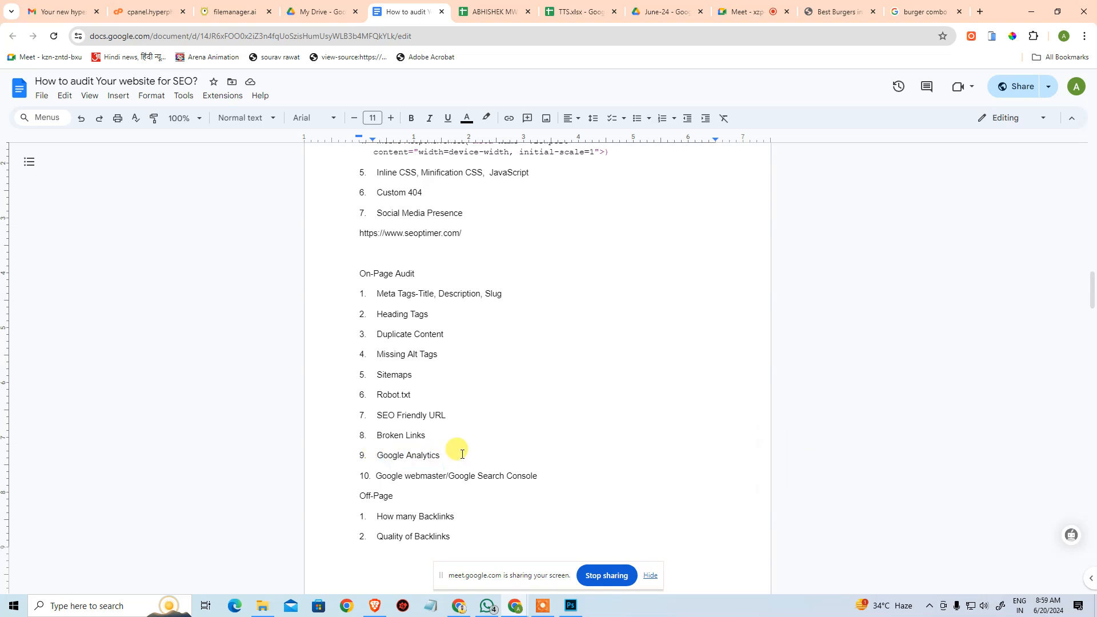
{"action": "left_click_drag", "start_coordinate": [444, 465], "coordinate": [448, 474]}
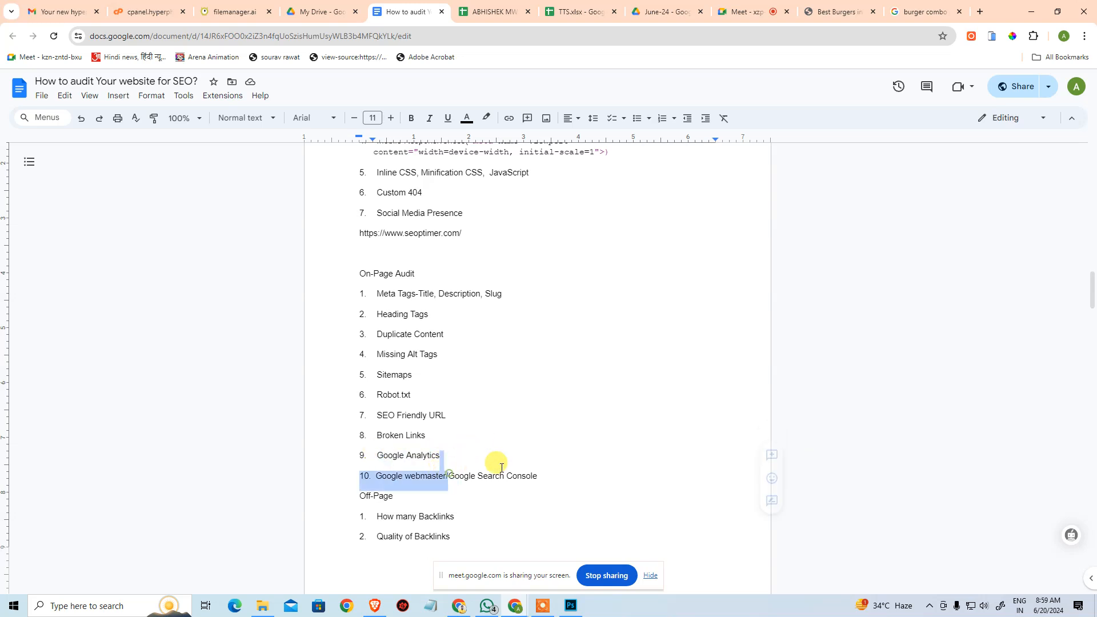
{"action": "left_click", "coordinate": [543, 471]}
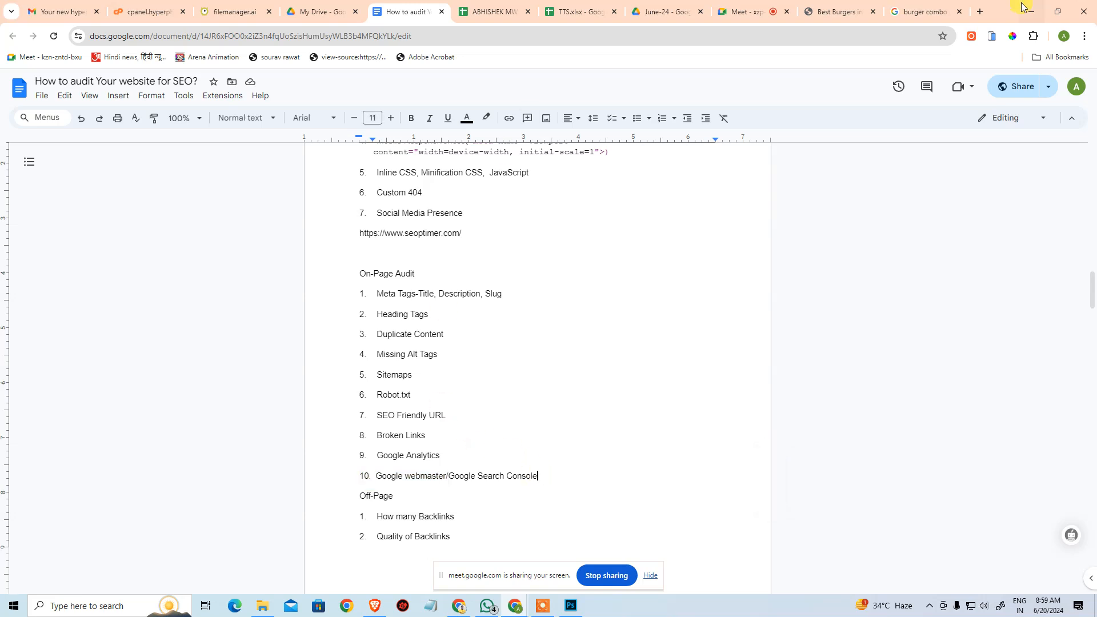
Search the web for "google search console" in a new tab and start Google Search Console from its official page.
{"action": "left_click", "coordinate": [979, 14]}
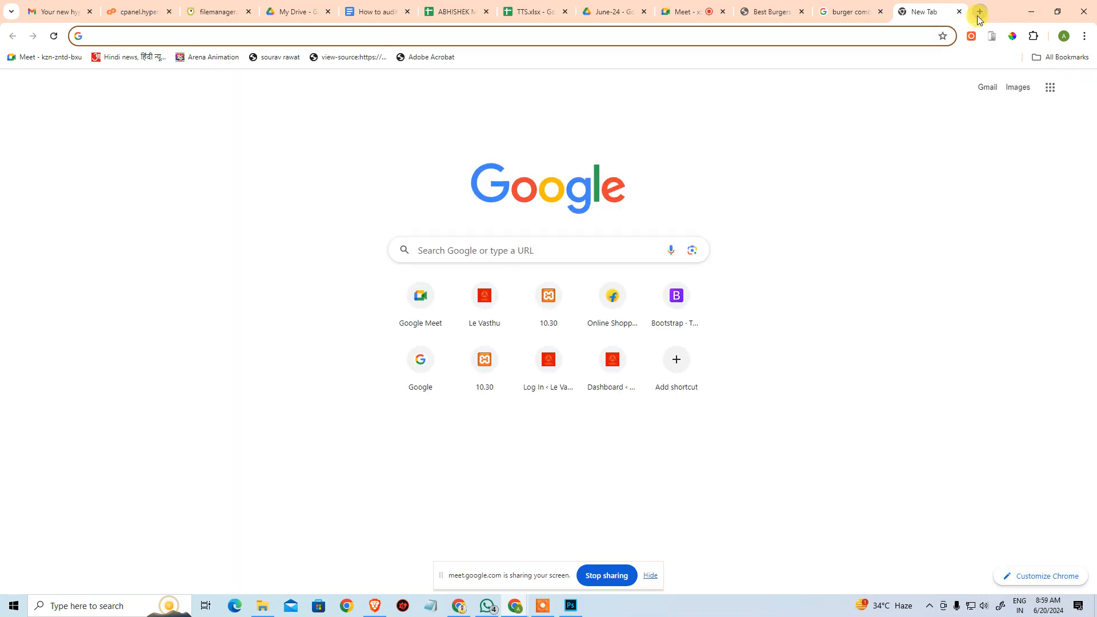
{"action": "type", "text": "google search con"}
{"action": "key", "text": "Down"}
{"action": "key", "text": "Return"}
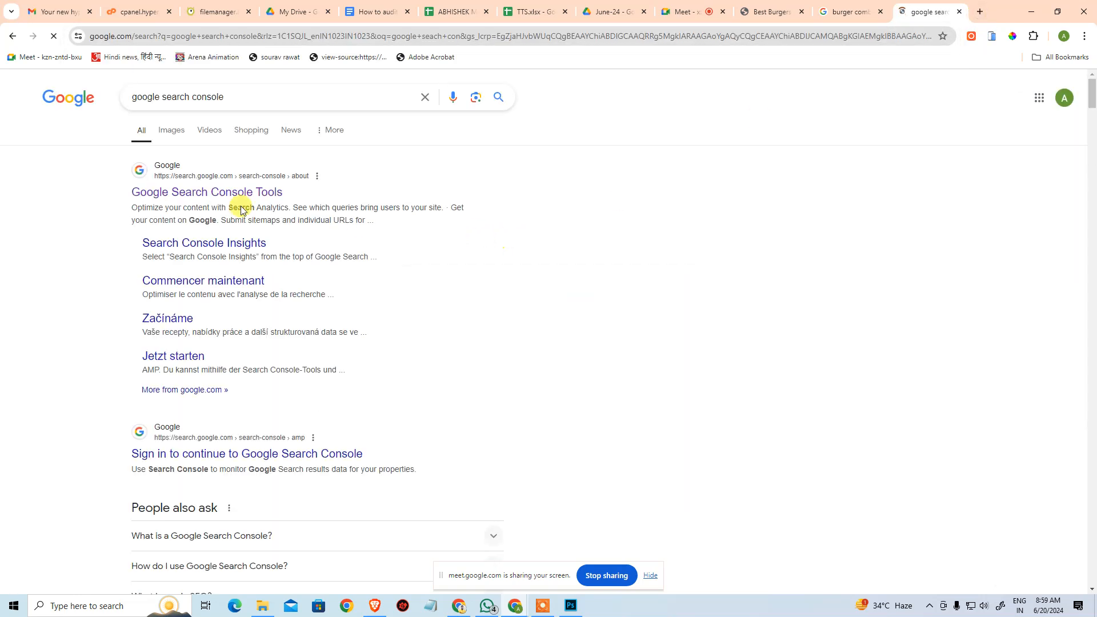
{"action": "left_click", "coordinate": [221, 191]}
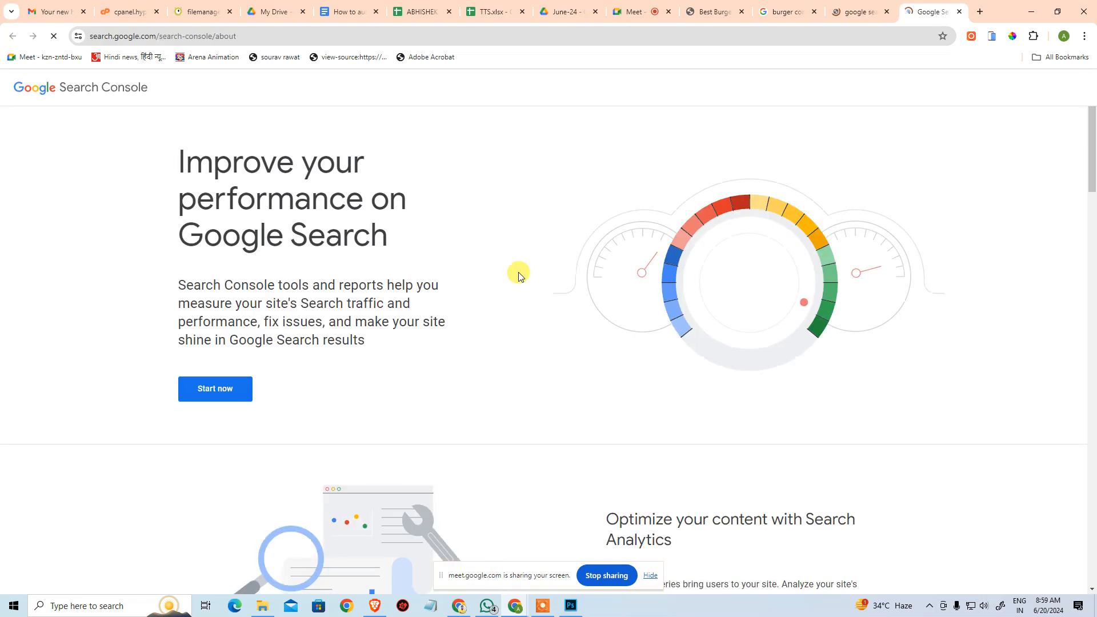
{"action": "left_click", "coordinate": [231, 391]}
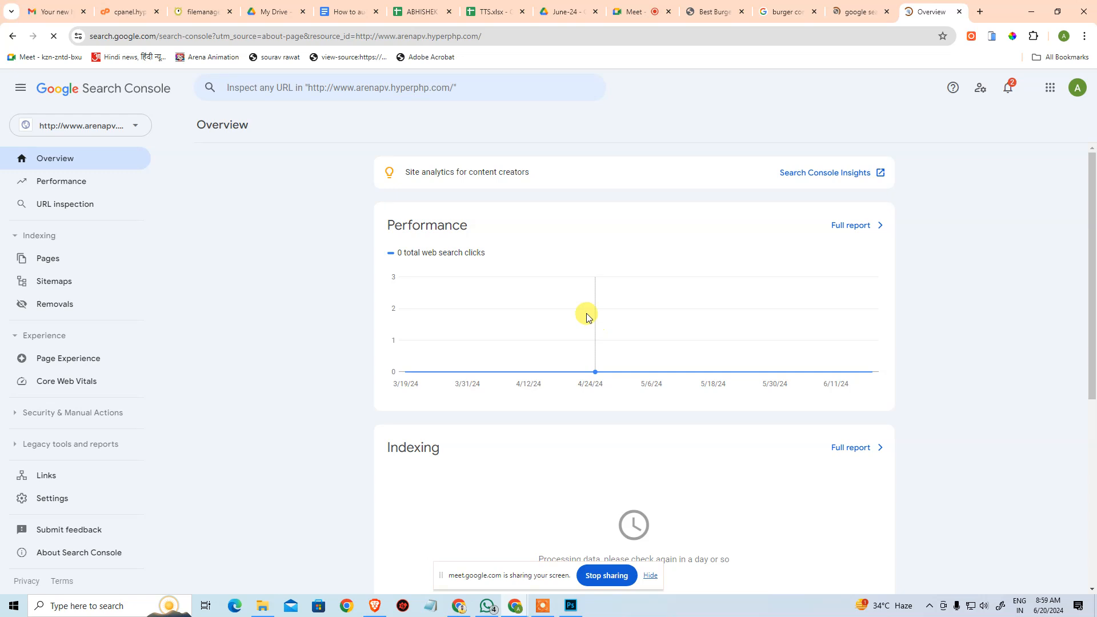
{"action": "left_click", "coordinate": [111, 128]}
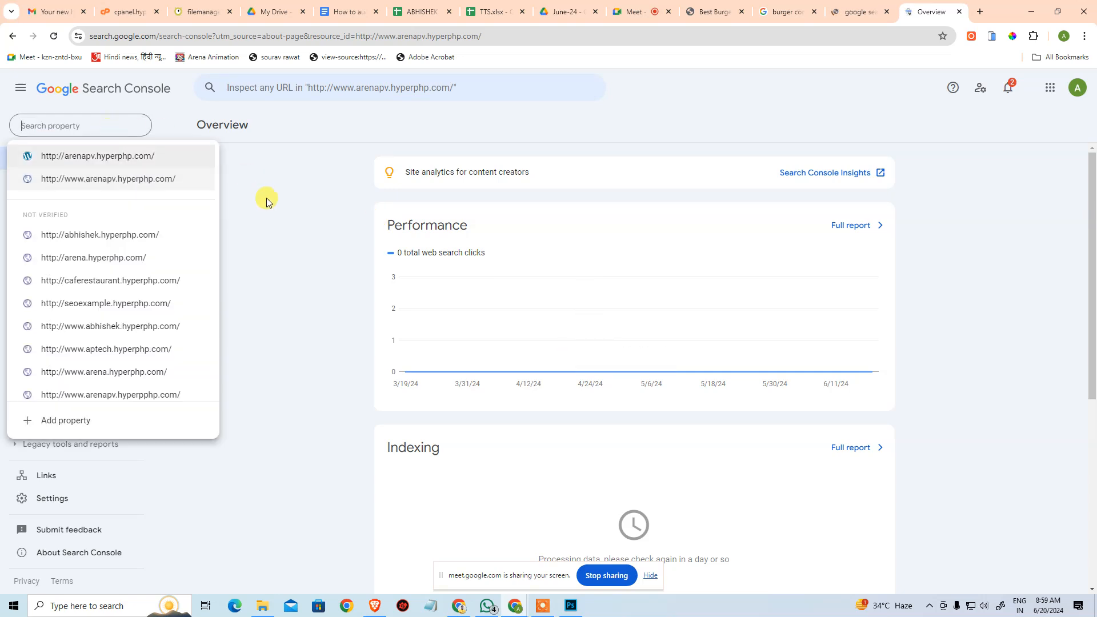
{"action": "left_click", "coordinate": [264, 194]}
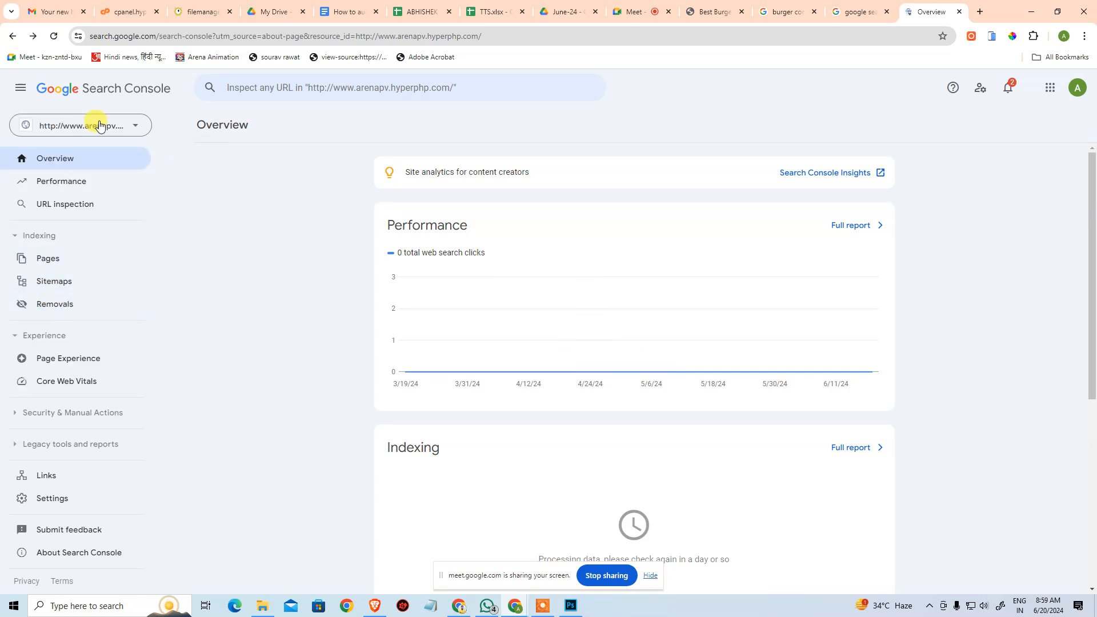
{"action": "left_click", "coordinate": [99, 126]}
{"action": "left_click", "coordinate": [291, 247]}
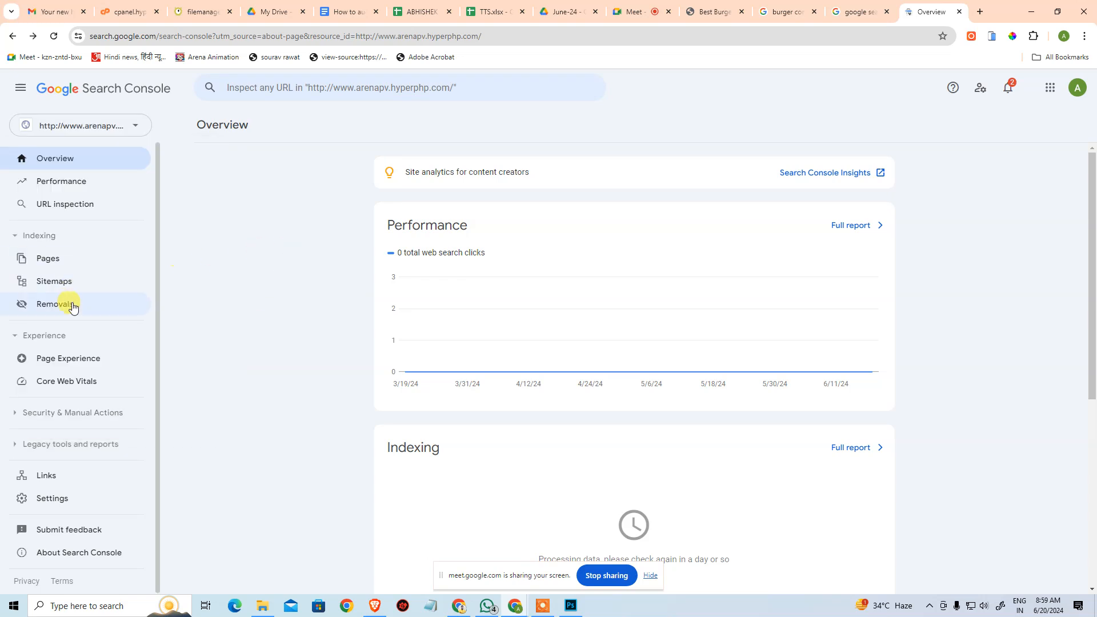
{"action": "left_click", "coordinate": [67, 283]}
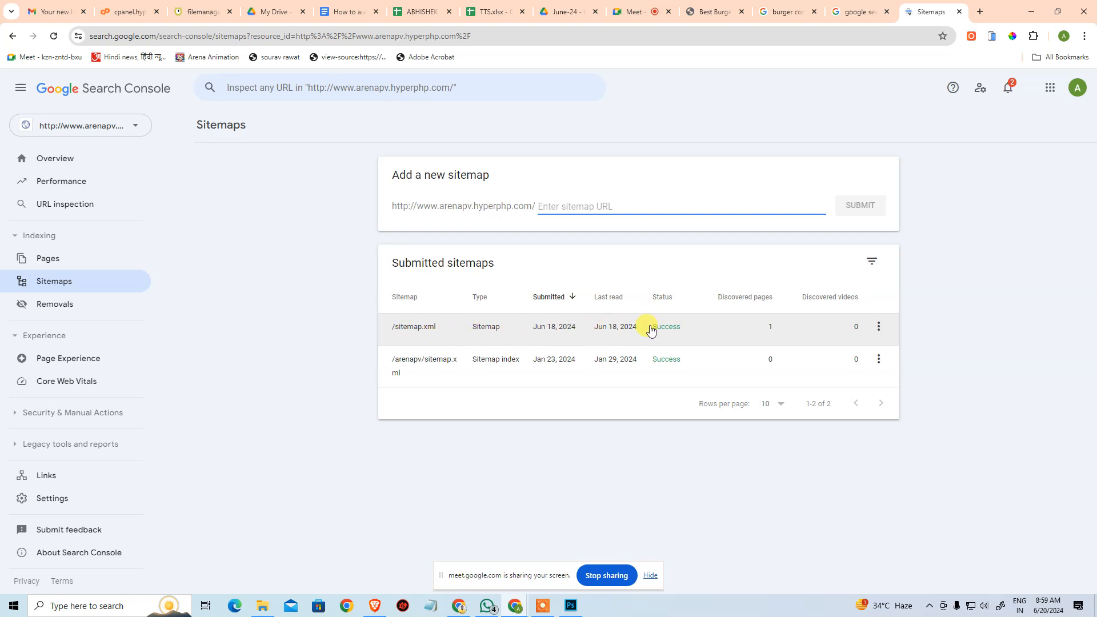
{"action": "left_click", "coordinate": [630, 202]}
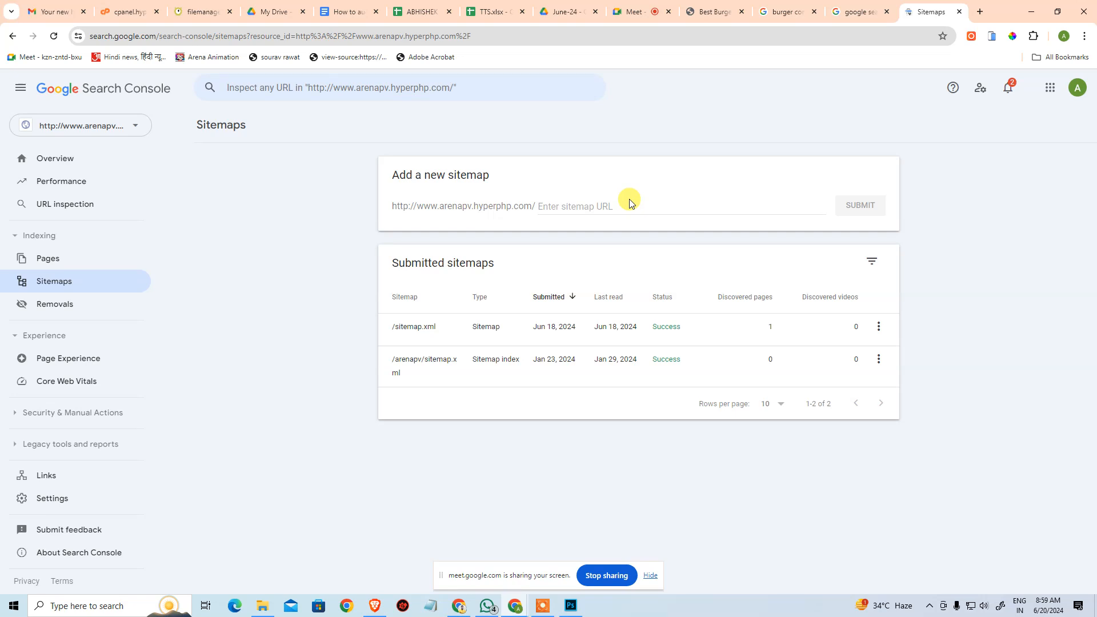
{"action": "left_click_drag", "start_coordinate": [336, 326], "coordinate": [446, 326]}
{"action": "left_click", "coordinate": [595, 204]}
{"action": "type", "text": "sitemap.xml"}
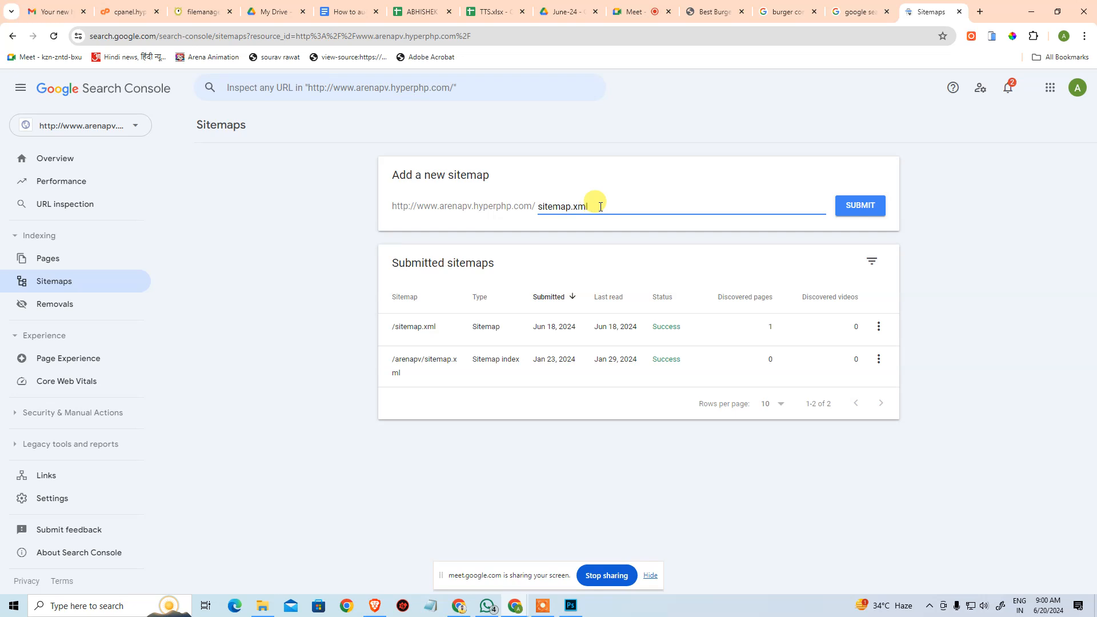
{"action": "left_click", "coordinate": [877, 209]}
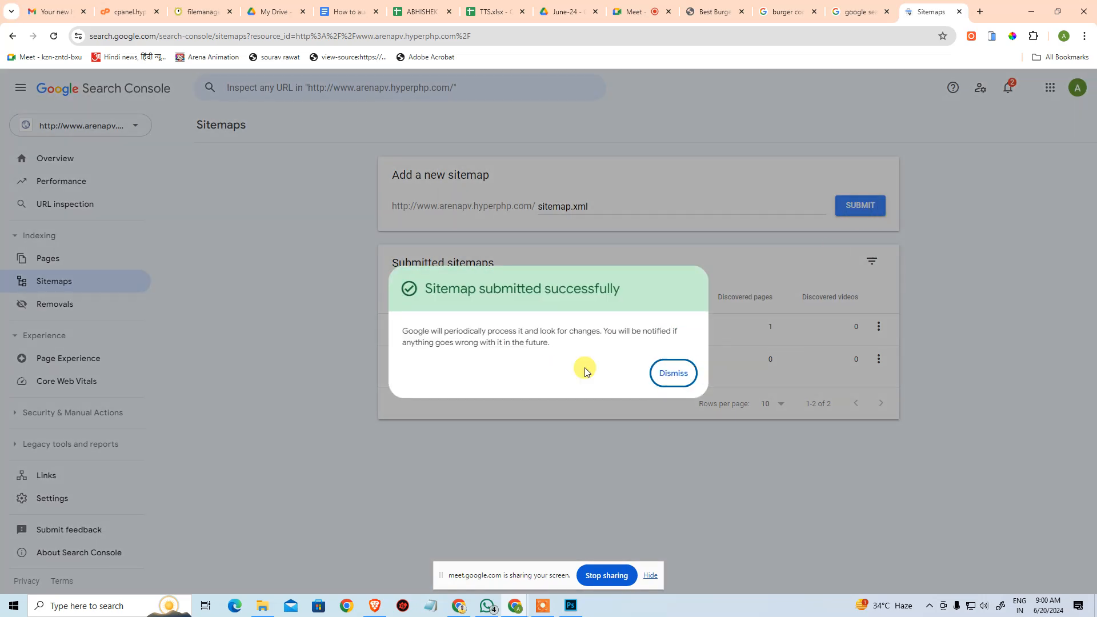
{"action": "left_click", "coordinate": [669, 372]}
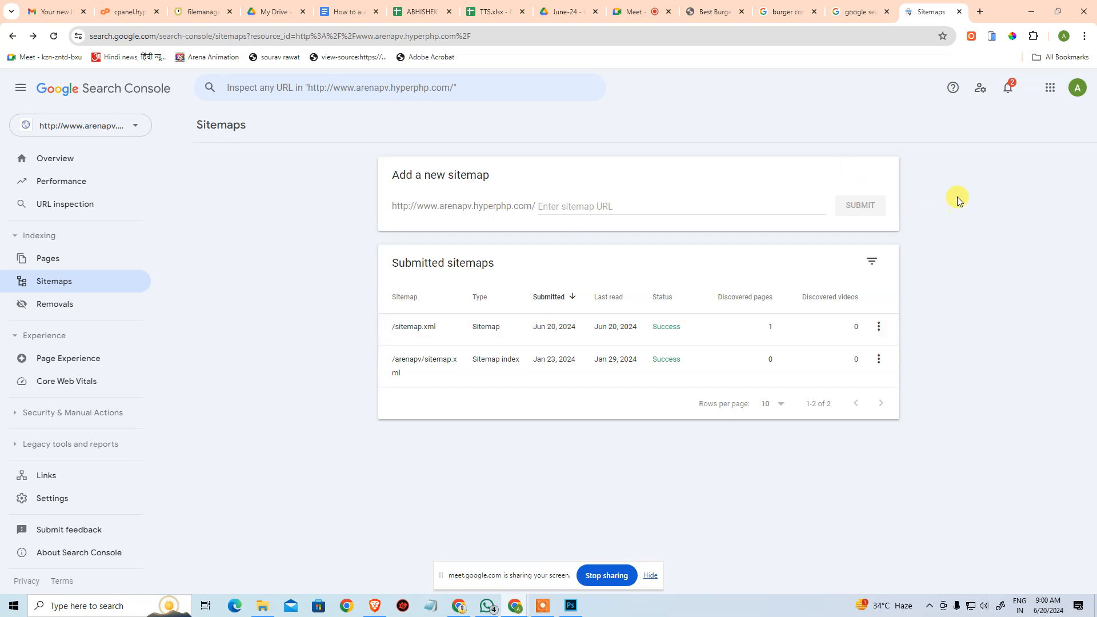
Open google.com in a new tab, search for "levasthu" and look through the results.
{"action": "left_click", "coordinate": [980, 12]}
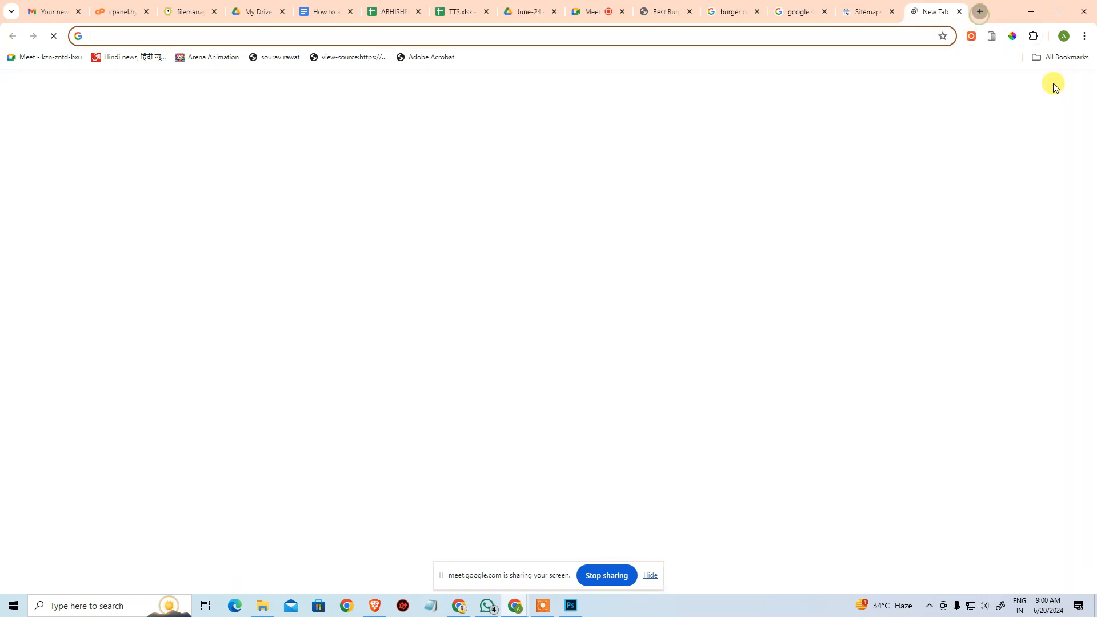
{"action": "type", "text": "google.com"}
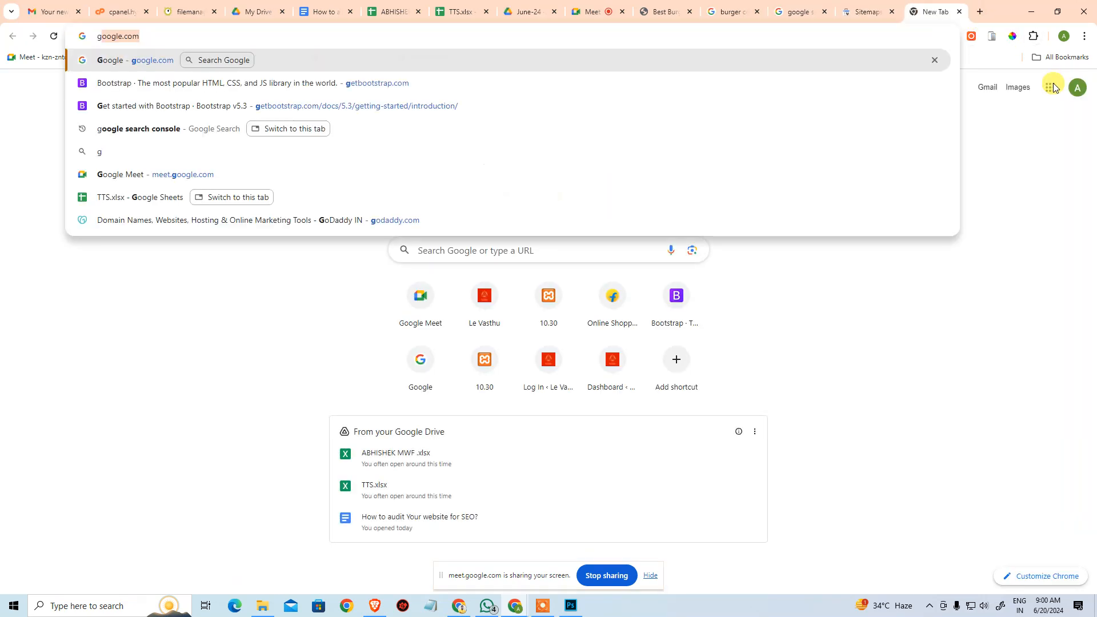
{"action": "key", "text": "Return"}
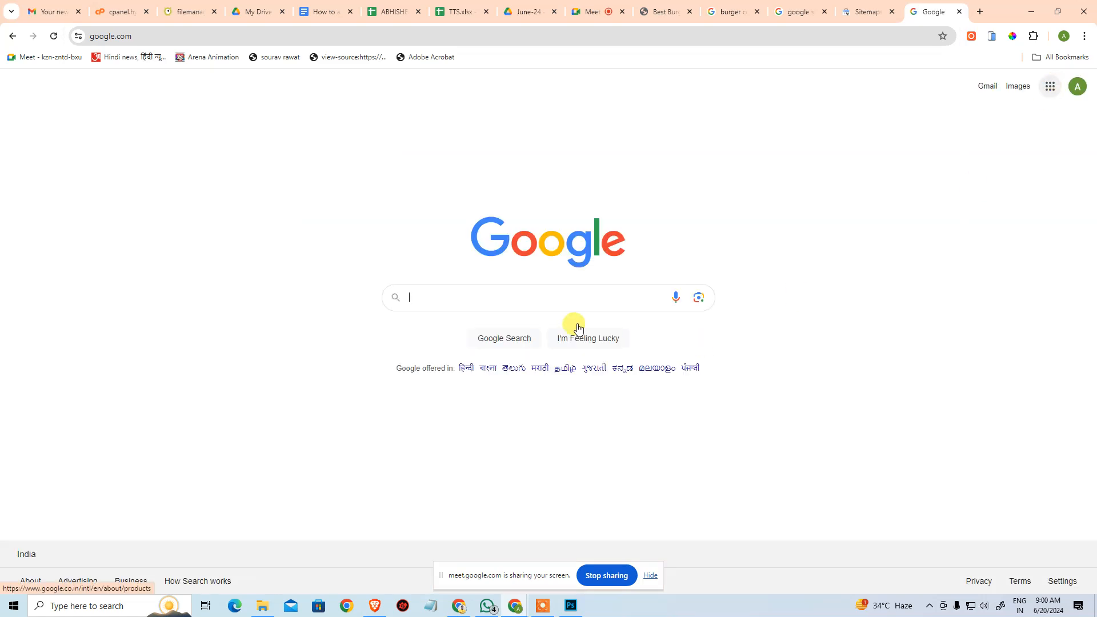
{"action": "left_click", "coordinate": [594, 300]}
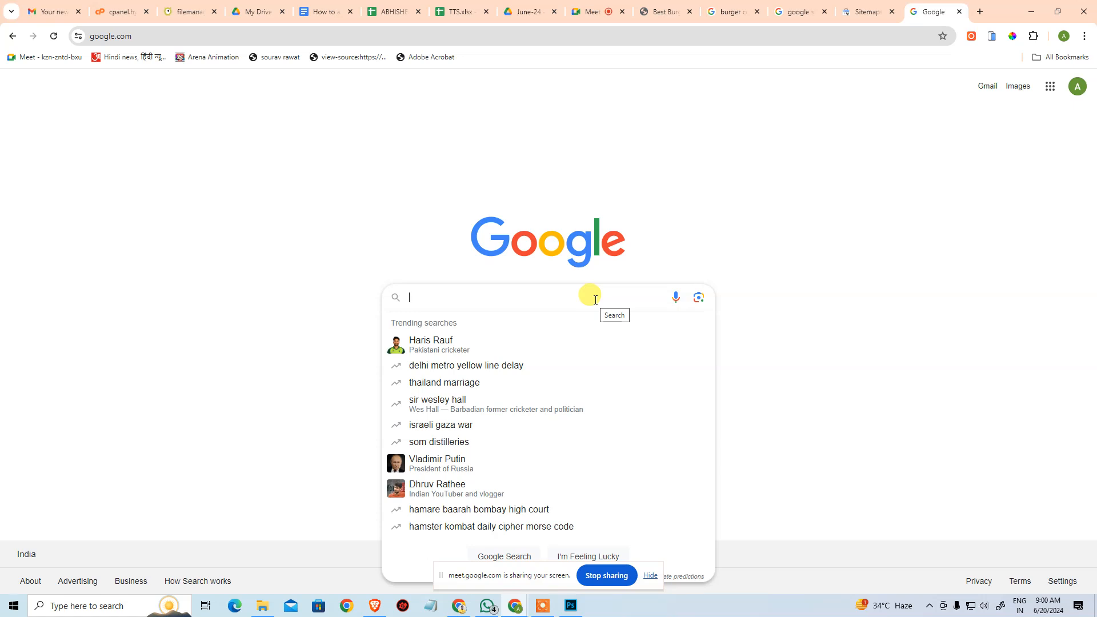
{"action": "type", "text": "levasthu"}
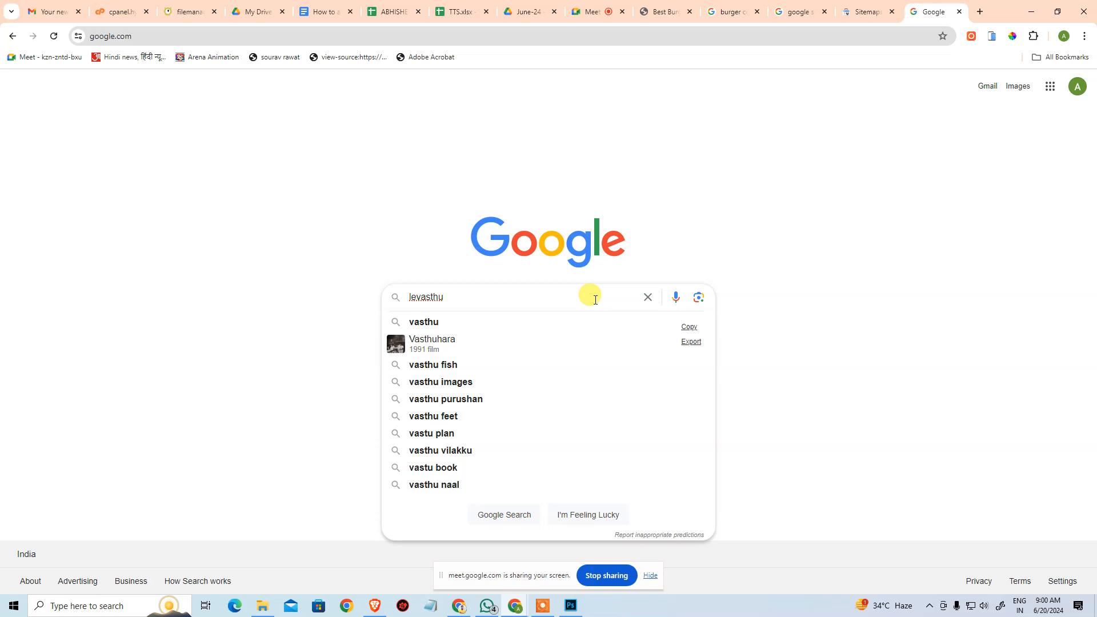
{"action": "key", "text": "Return"}
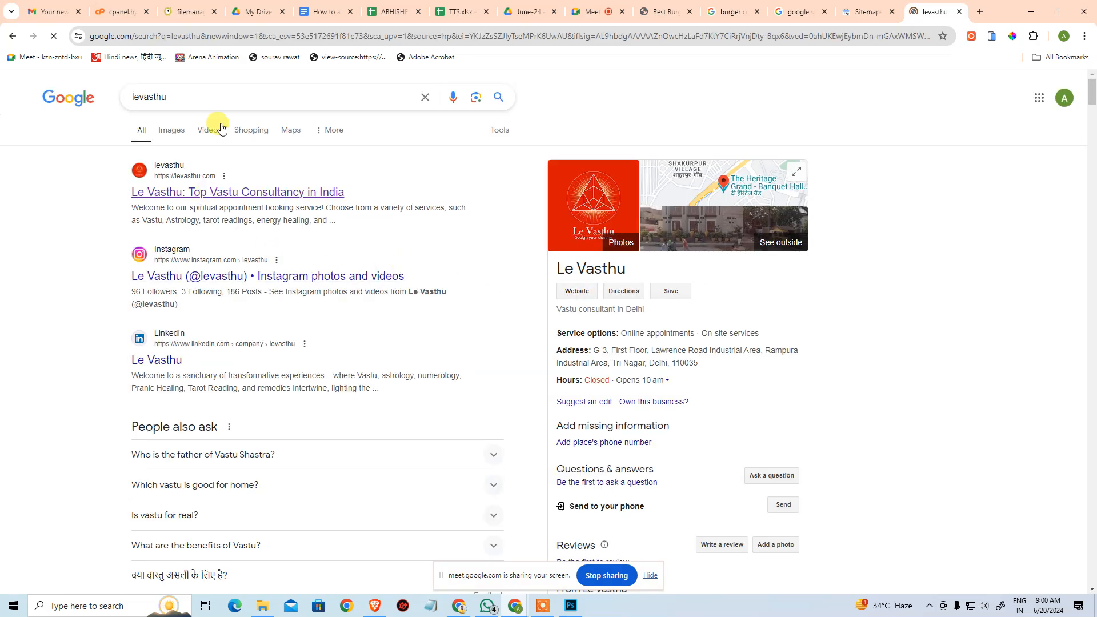
{"action": "scroll", "coordinate": [231, 254], "scroll_direction": "down", "scroll_amount": 7}
{"action": "scroll", "coordinate": [246, 445], "scroll_direction": "down", "scroll_amount": 20}
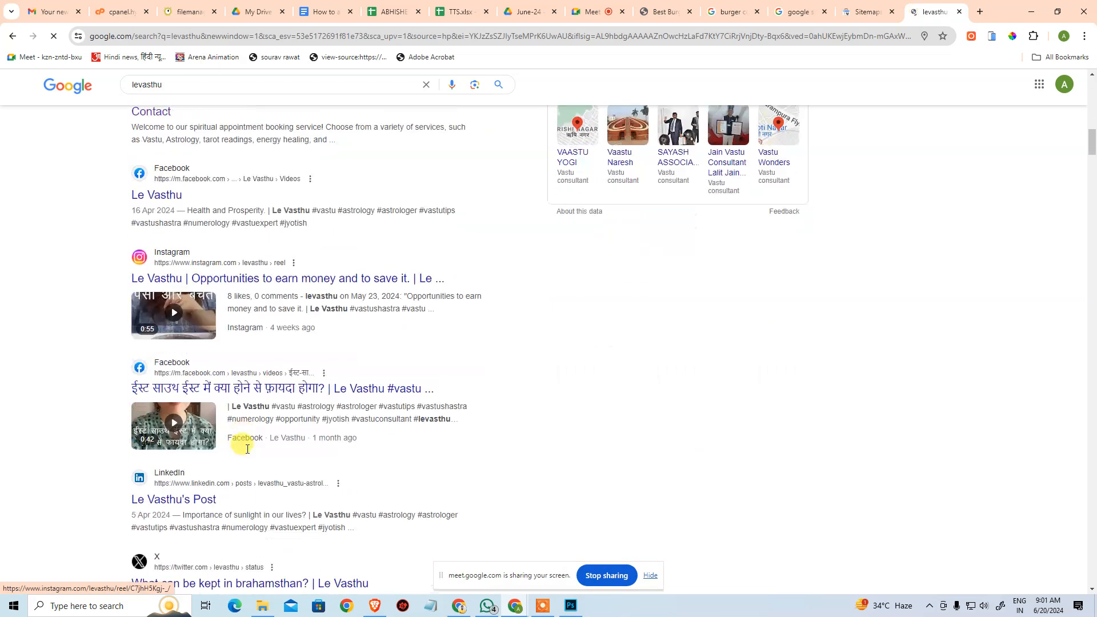
{"action": "scroll", "coordinate": [268, 422], "scroll_direction": "up", "scroll_amount": 13}
{"action": "scroll", "coordinate": [273, 412], "scroll_direction": "up", "scroll_amount": 10}
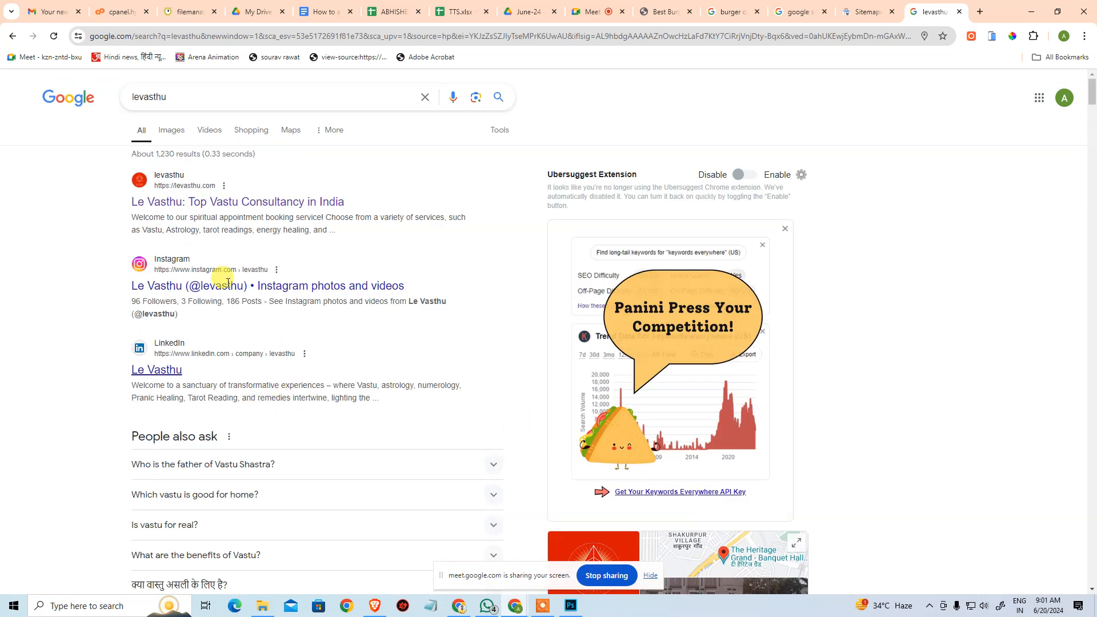
Change the search to "site:levasthu.com" and look through the site's indexed pages.
{"action": "left_click", "coordinate": [255, 97]}
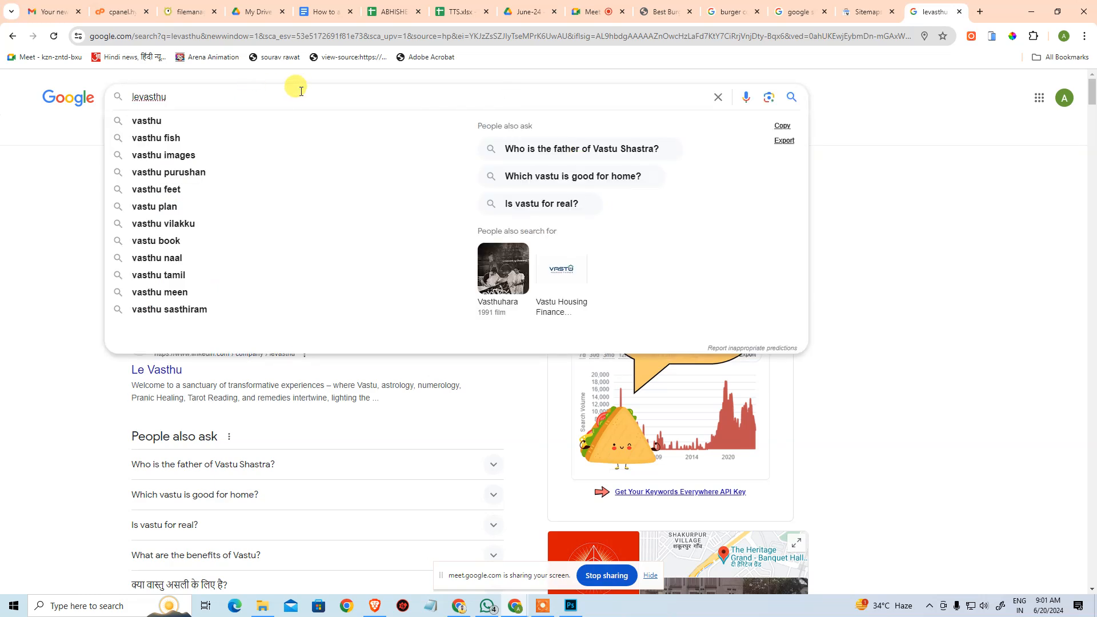
{"action": "type", "text": ".co"}
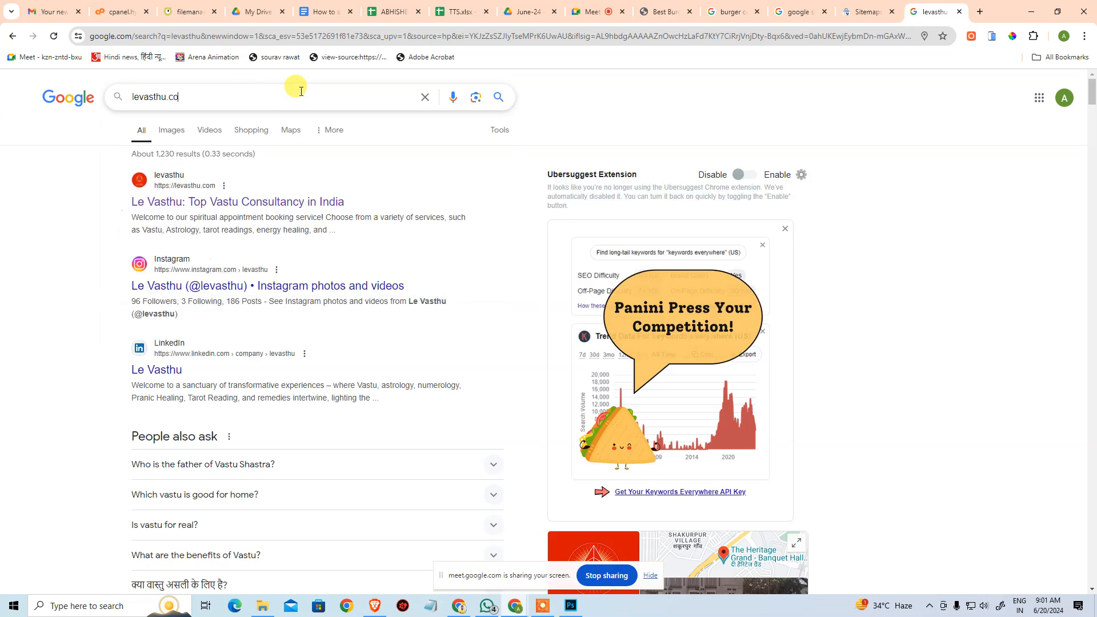
{"action": "type", "text": "site:"}
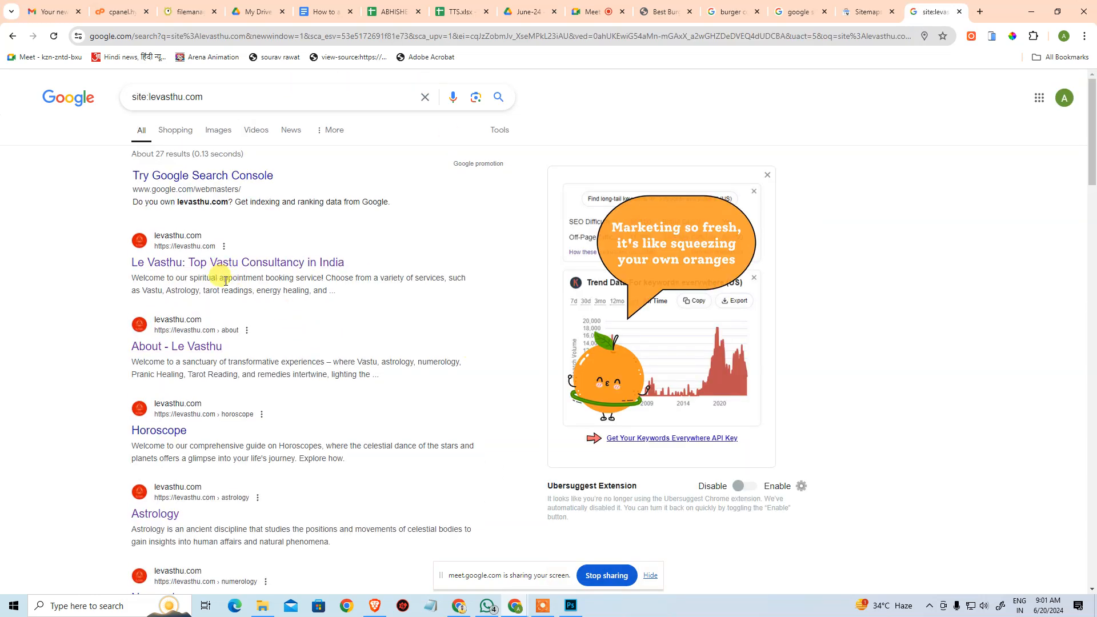
{"action": "scroll", "coordinate": [241, 279], "scroll_direction": "down", "scroll_amount": 10}
{"action": "scroll", "coordinate": [250, 321], "scroll_direction": "down", "scroll_amount": 20}
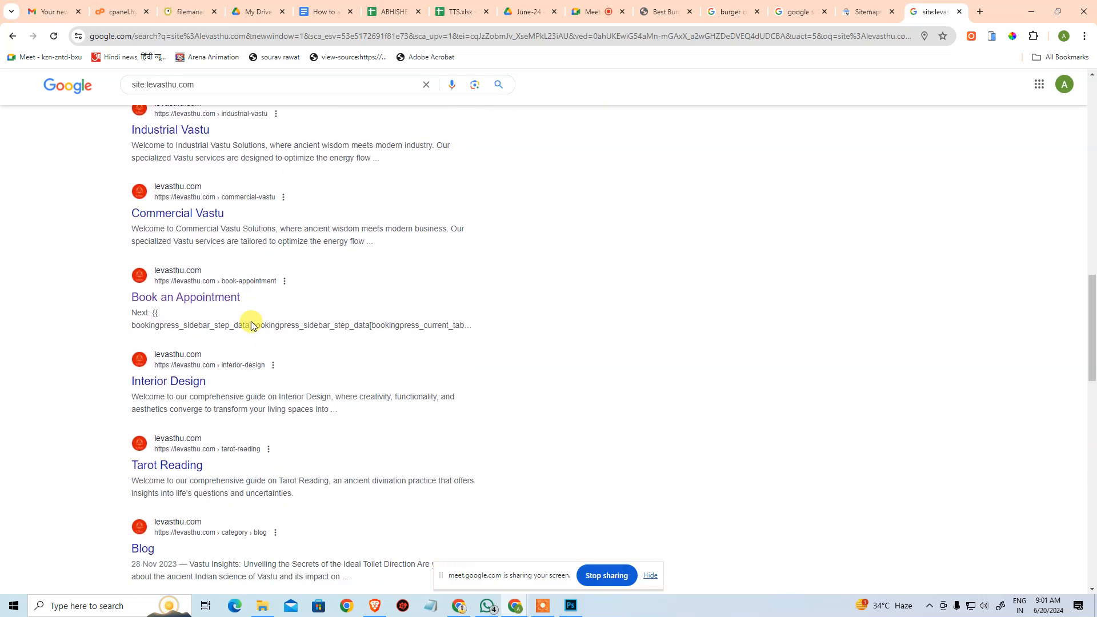
{"action": "scroll", "coordinate": [254, 334], "scroll_direction": "down", "scroll_amount": 2}
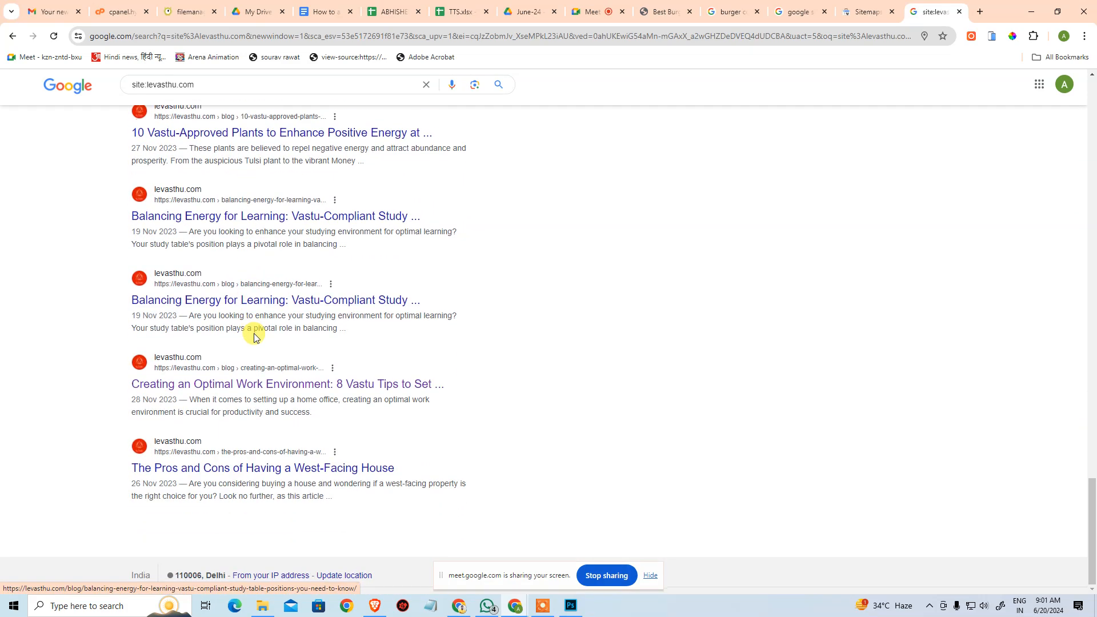
{"action": "scroll", "coordinate": [255, 335], "scroll_direction": "up", "scroll_amount": 18}
{"action": "scroll", "coordinate": [255, 338], "scroll_direction": "up", "scroll_amount": 15}
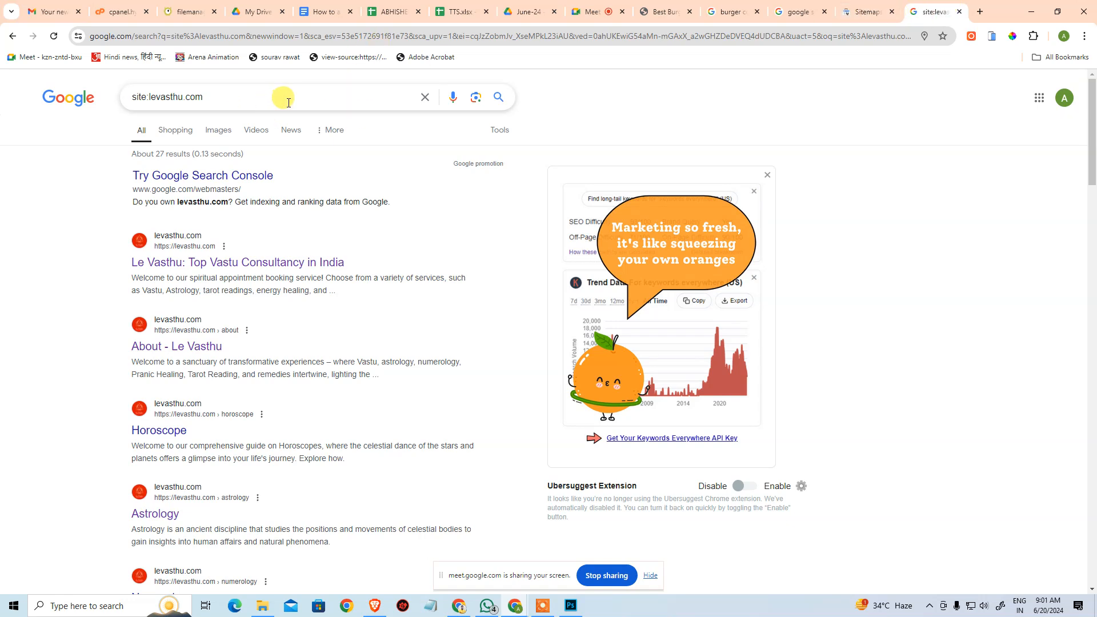
Replace the domain in the site search and search Google for "site:arenapv.hyperpphp.com".
{"action": "left_click", "coordinate": [387, 101]}
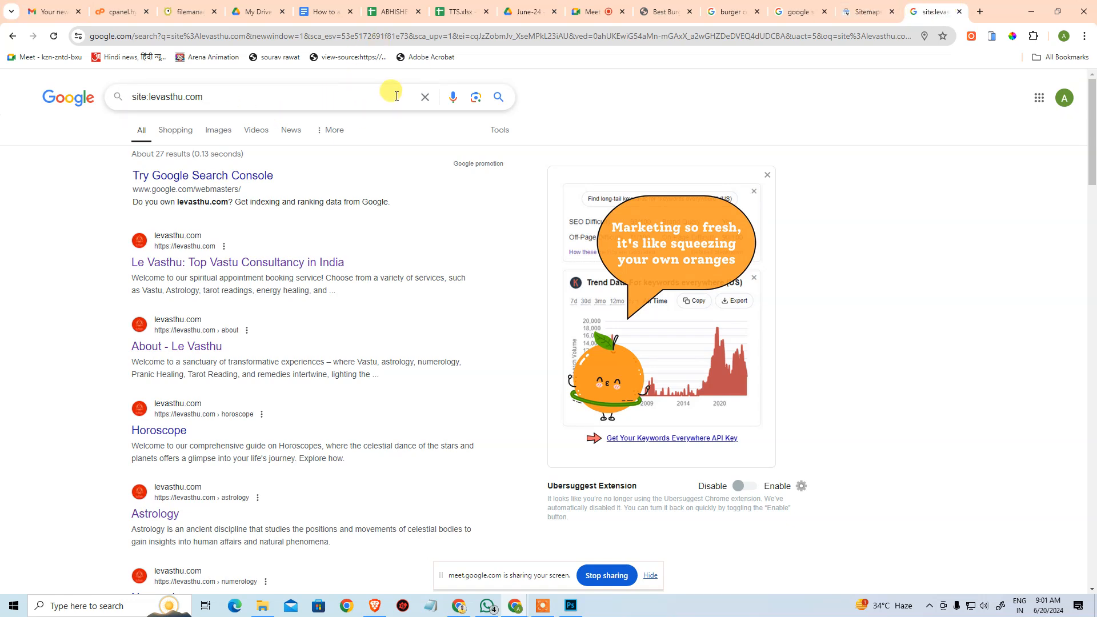
{"action": "key", "text": "ctrl+shift+Left"}
{"action": "type", "text": "are"}
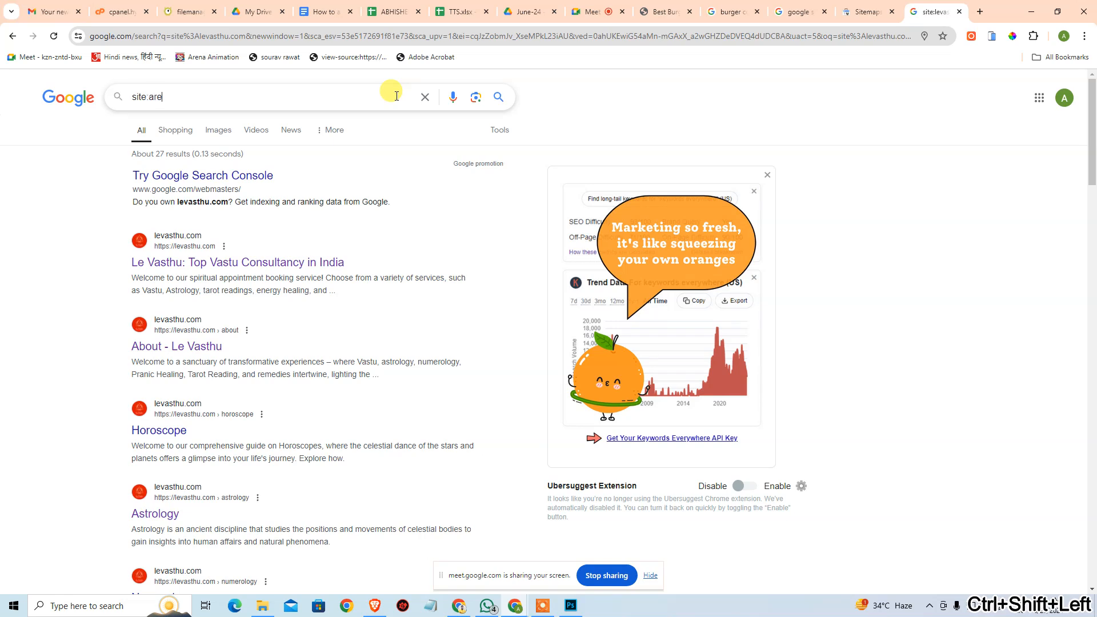
{"action": "type", "text": "napv.hyperpphp.com"}
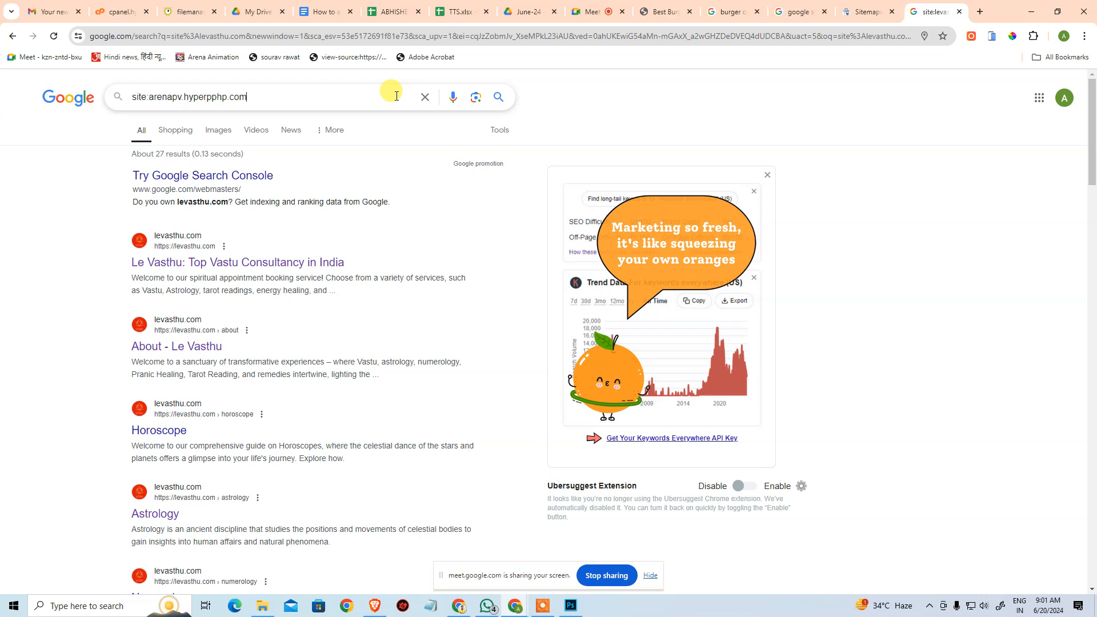
{"action": "key", "text": "Return"}
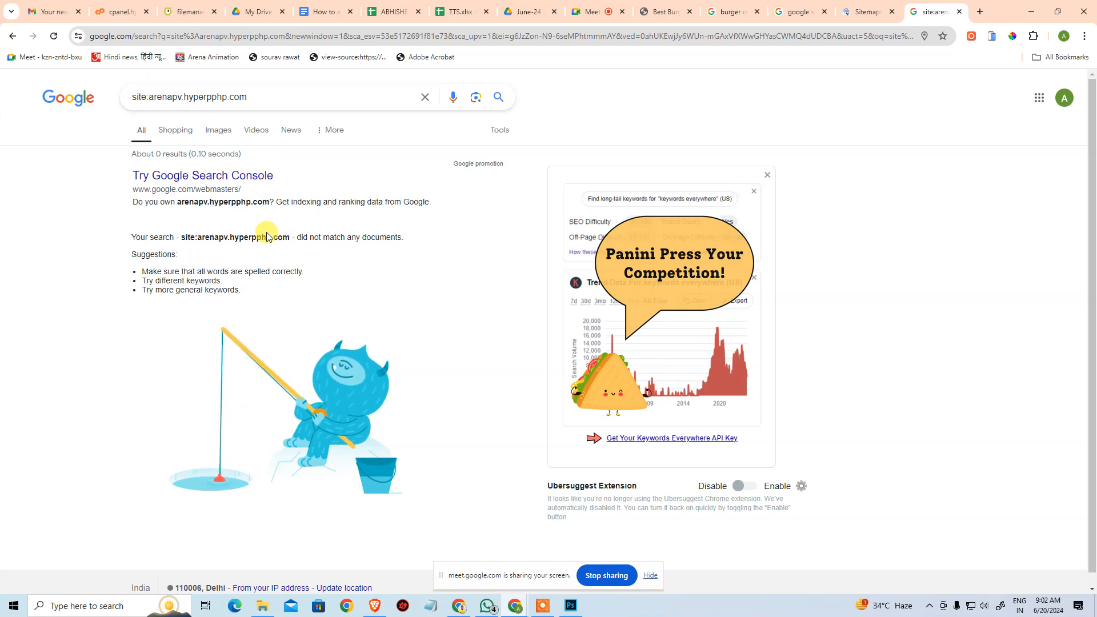
{"action": "left_click", "coordinate": [868, 10]}
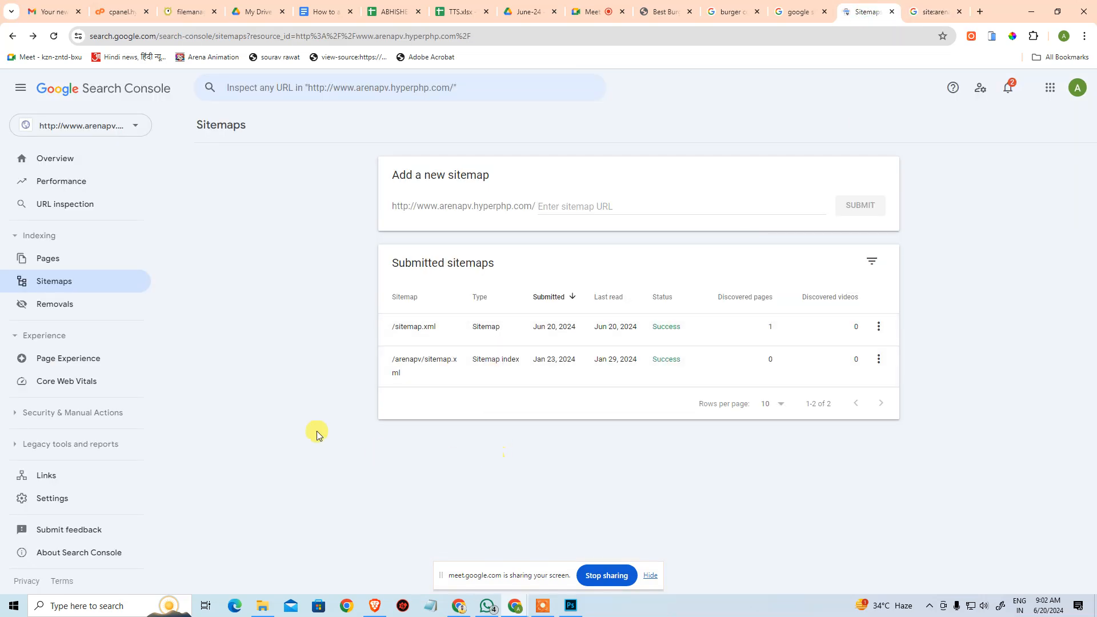
{"action": "left_click", "coordinate": [62, 266]}
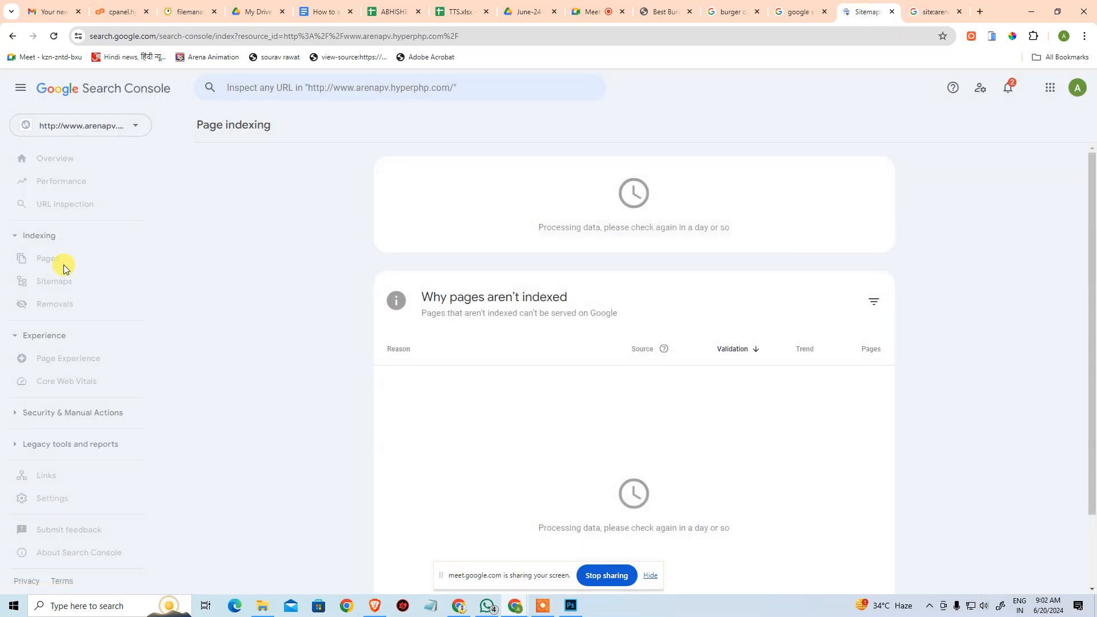
{"action": "scroll", "coordinate": [769, 350], "scroll_direction": "down", "scroll_amount": 1}
{"action": "scroll", "coordinate": [686, 372], "scroll_direction": "down", "scroll_amount": 1}
{"action": "scroll", "coordinate": [622, 394], "scroll_direction": "up", "scroll_amount": 2}
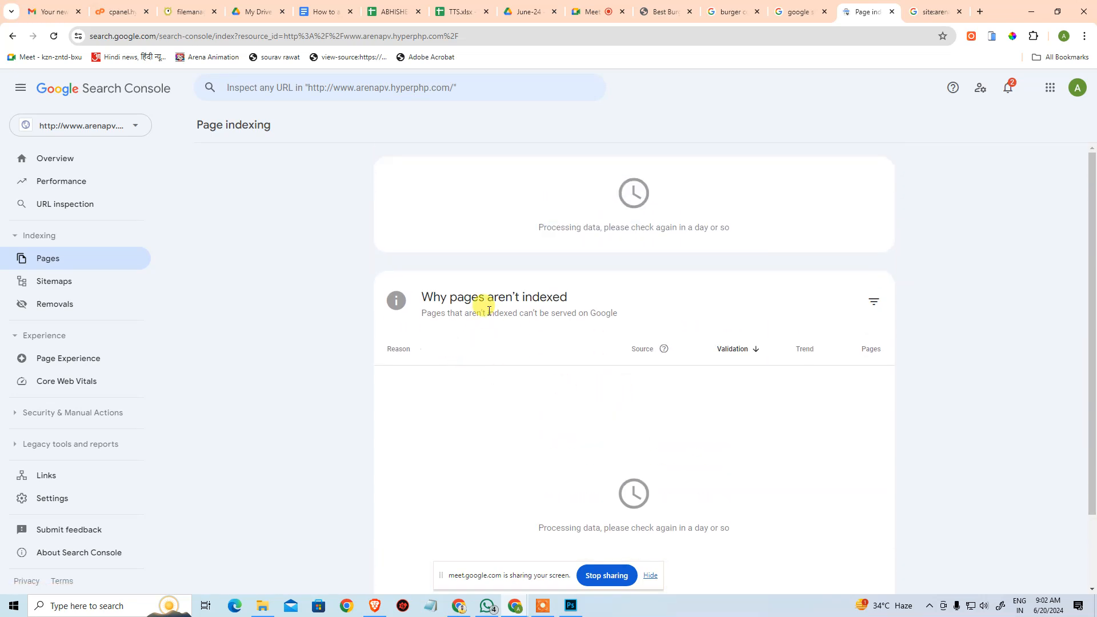
{"action": "scroll", "coordinate": [506, 317], "scroll_direction": "down", "scroll_amount": 1}
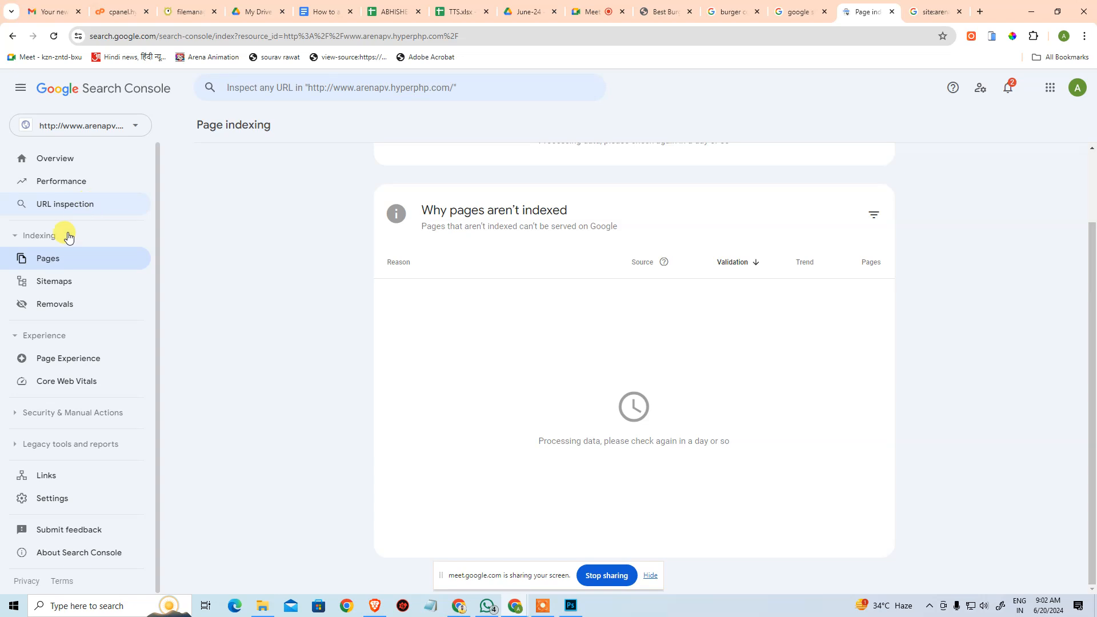
Review the property's Overview page and its Performance report in Search Console.
{"action": "left_click", "coordinate": [67, 160]}
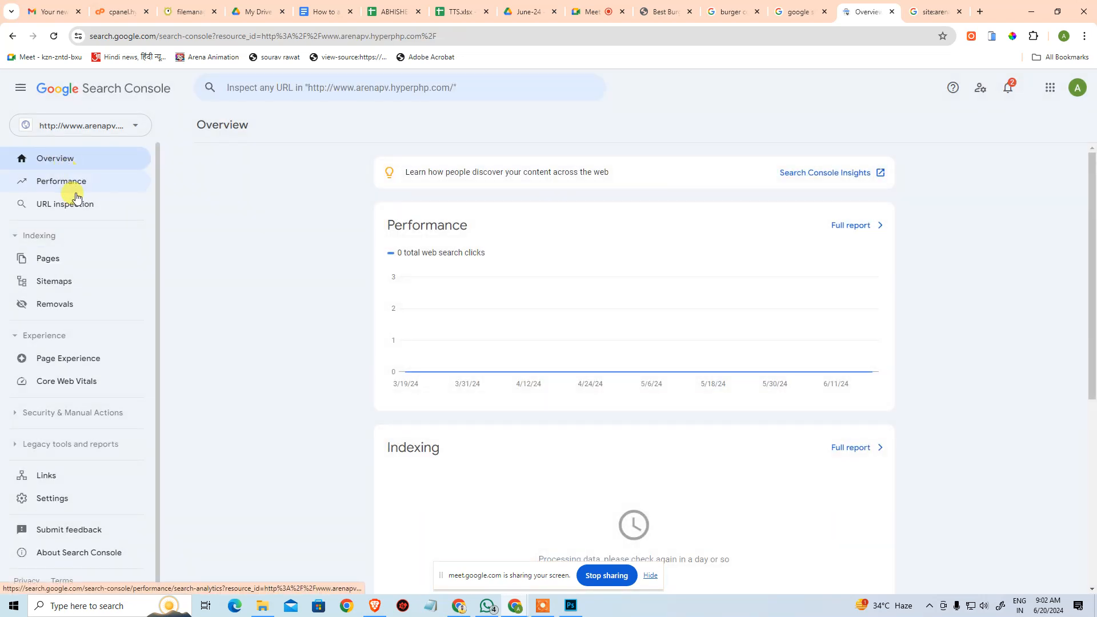
{"action": "scroll", "coordinate": [329, 290], "scroll_direction": "down", "scroll_amount": 3}
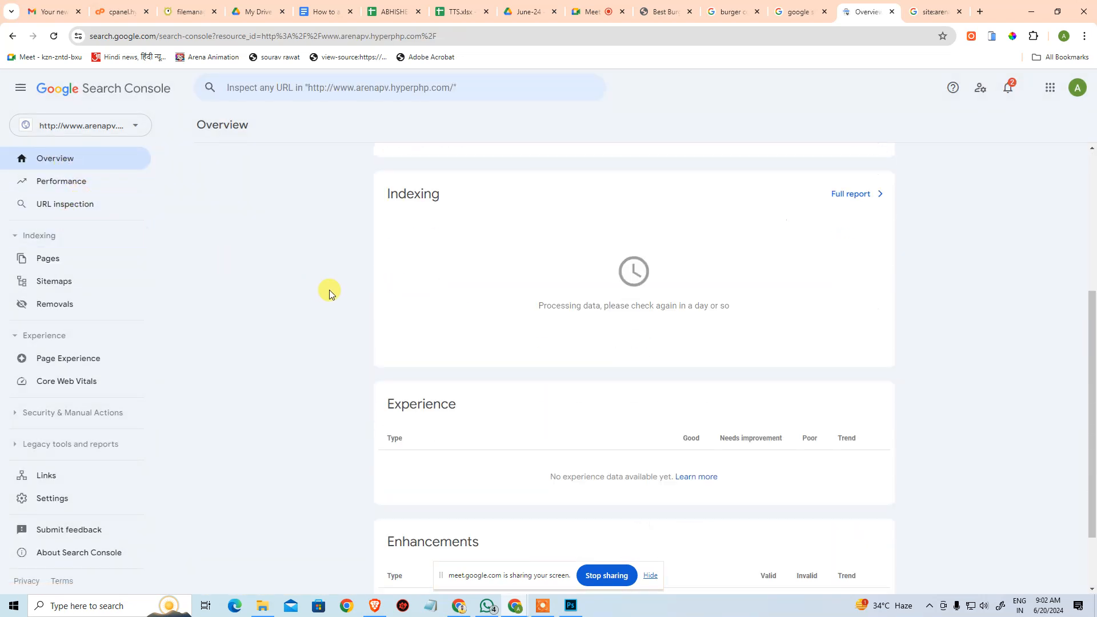
{"action": "scroll", "coordinate": [256, 282], "scroll_direction": "down", "scroll_amount": 1}
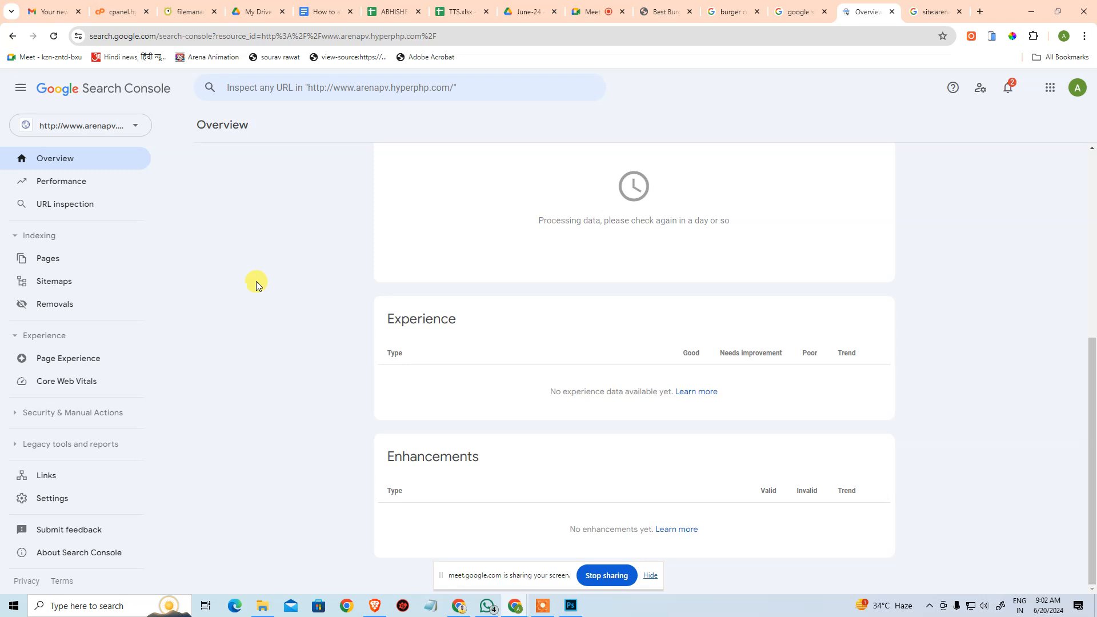
{"action": "left_click", "coordinate": [71, 183]}
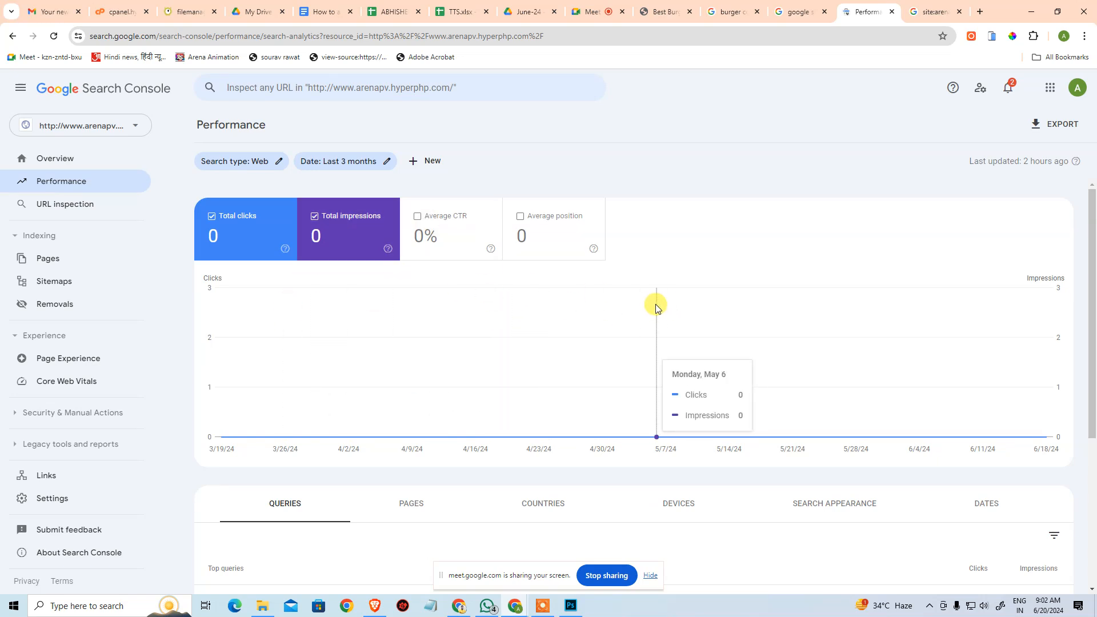
{"action": "key", "text": "super"}
{"action": "type", "text": "chrome"}
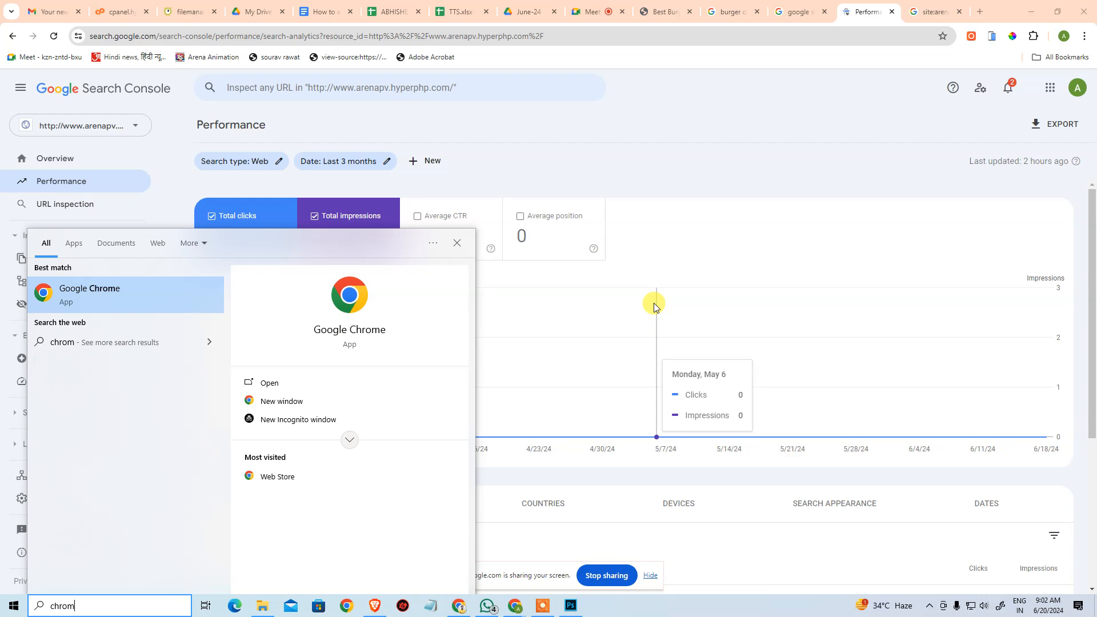
{"action": "key", "text": "Return"}
{"action": "left_click_drag", "start_coordinate": [603, 78], "coordinate": [502, 143]}
{"action": "left_click", "coordinate": [523, 324]}
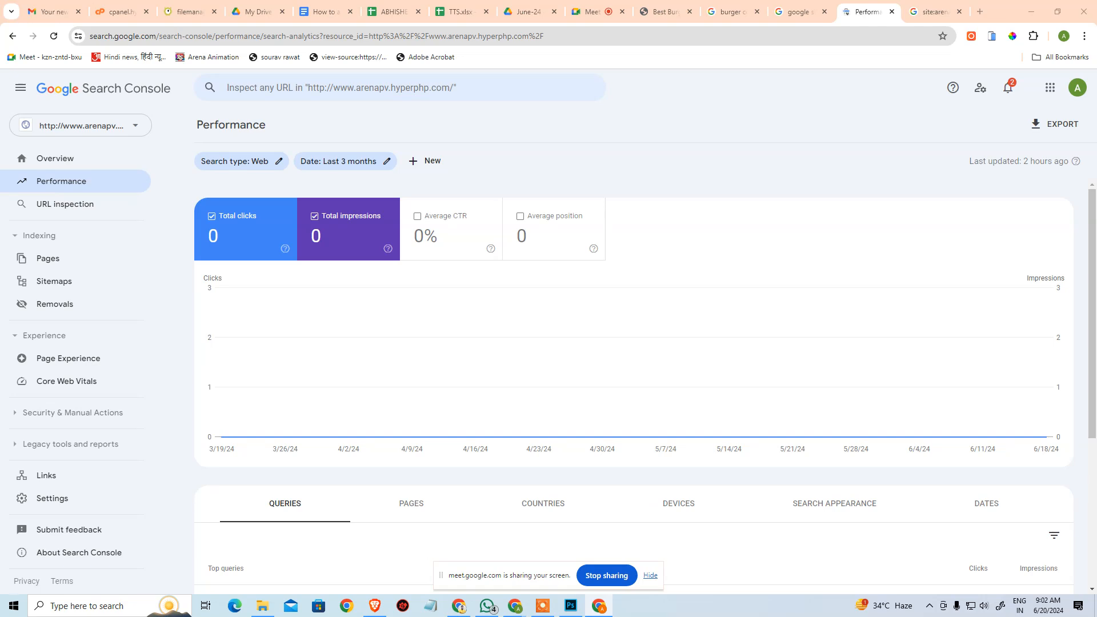
{"action": "left_click_drag", "start_coordinate": [1096, 163], "coordinate": [848, 130]}
{"action": "left_click", "coordinate": [917, 123]}
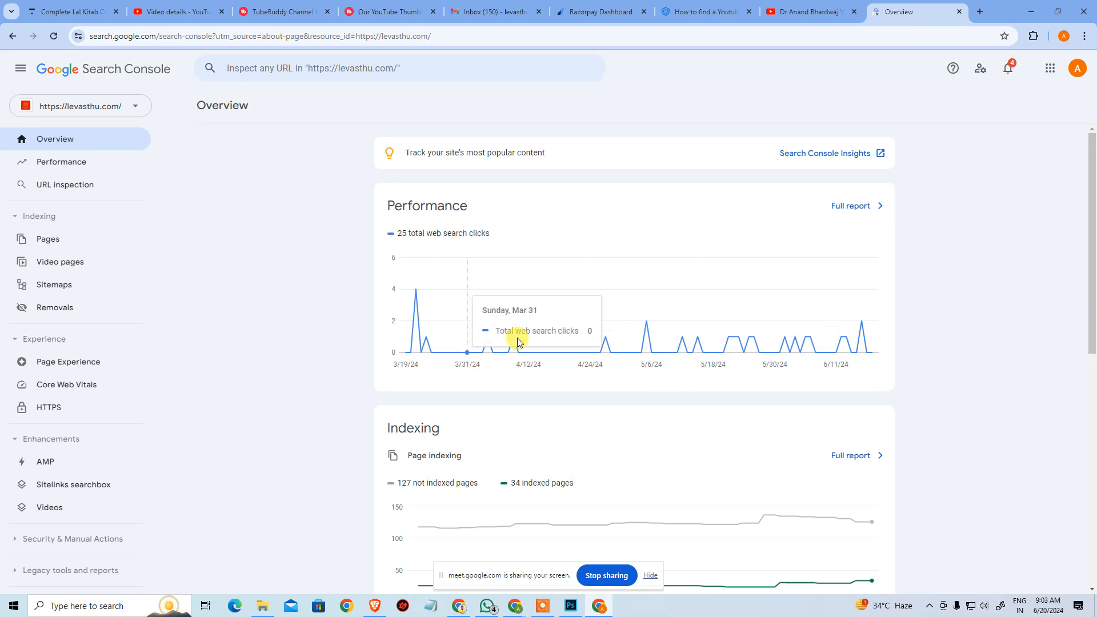
{"action": "left_click_drag", "start_coordinate": [995, 10], "coordinate": [1096, 69]}
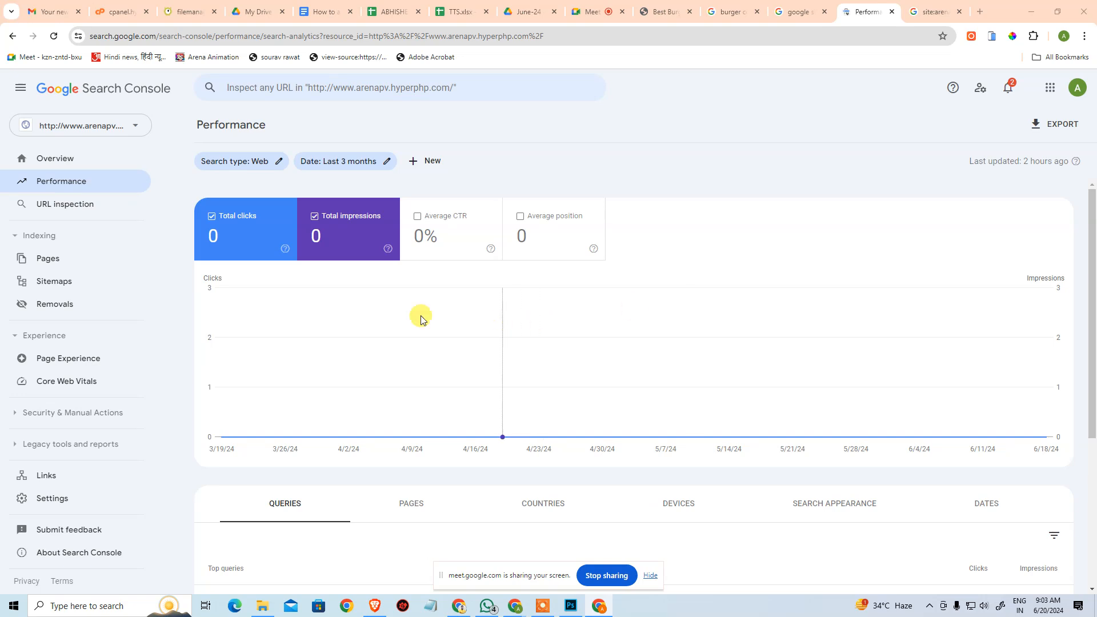
Review the arenapv property's Overview, Page indexing, Sitemaps and Removals sections.
{"action": "left_click", "coordinate": [89, 165]}
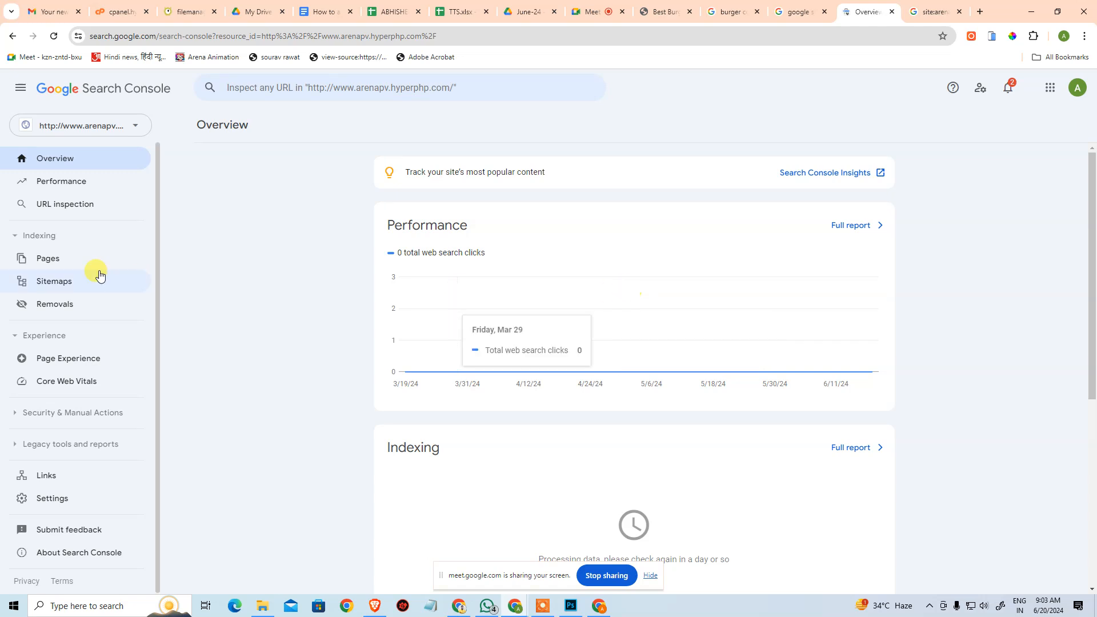
{"action": "left_click", "coordinate": [75, 268]}
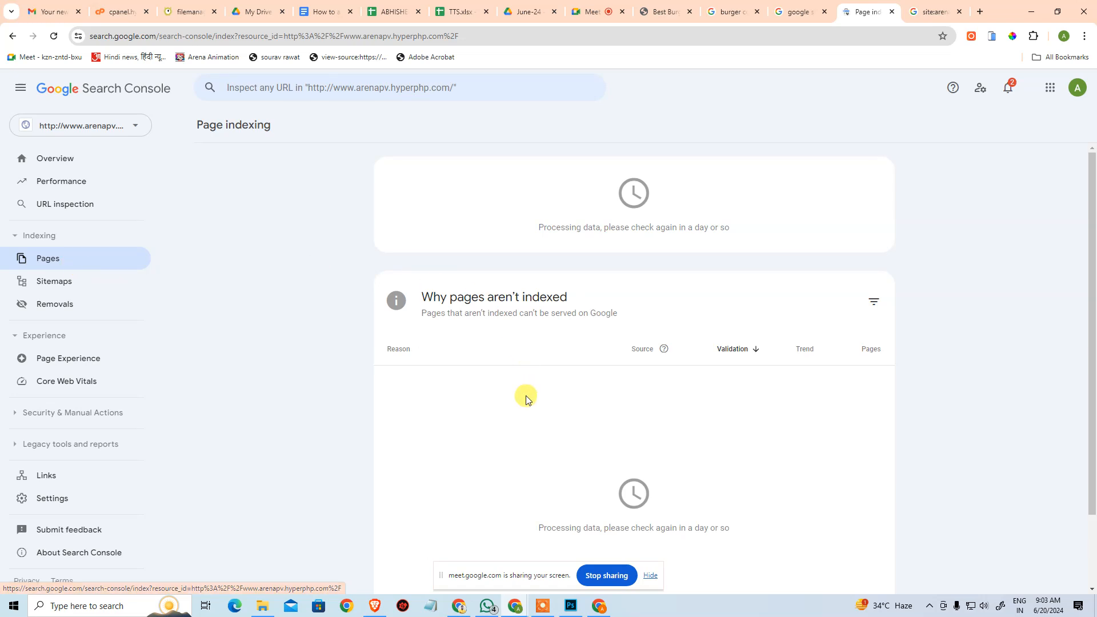
{"action": "scroll", "coordinate": [743, 386], "scroll_direction": "down", "scroll_amount": 2}
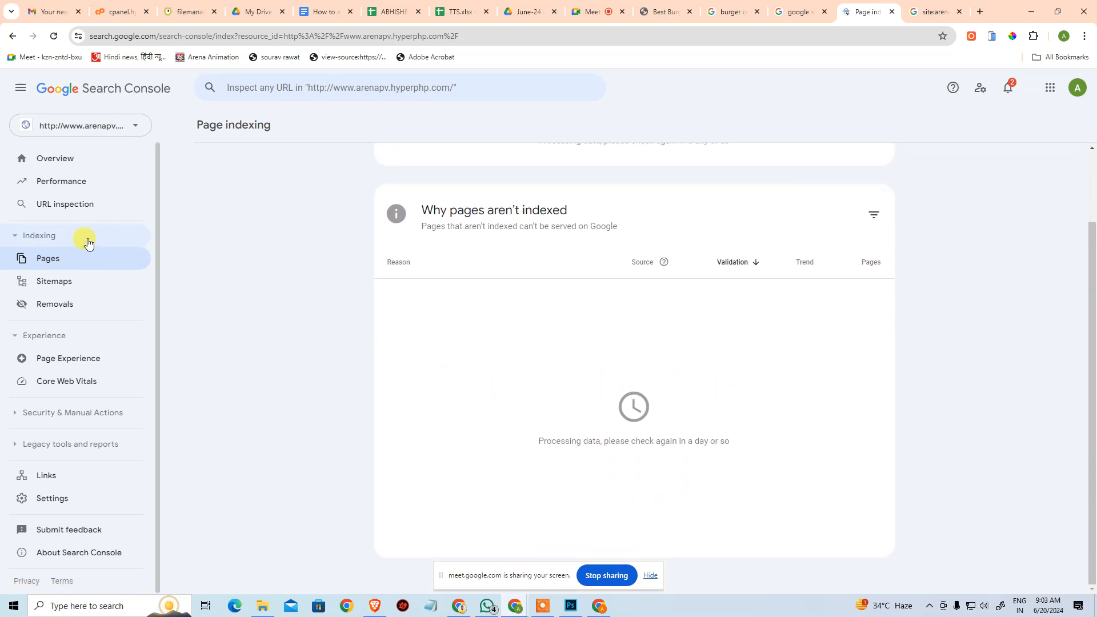
{"action": "left_click", "coordinate": [43, 288]}
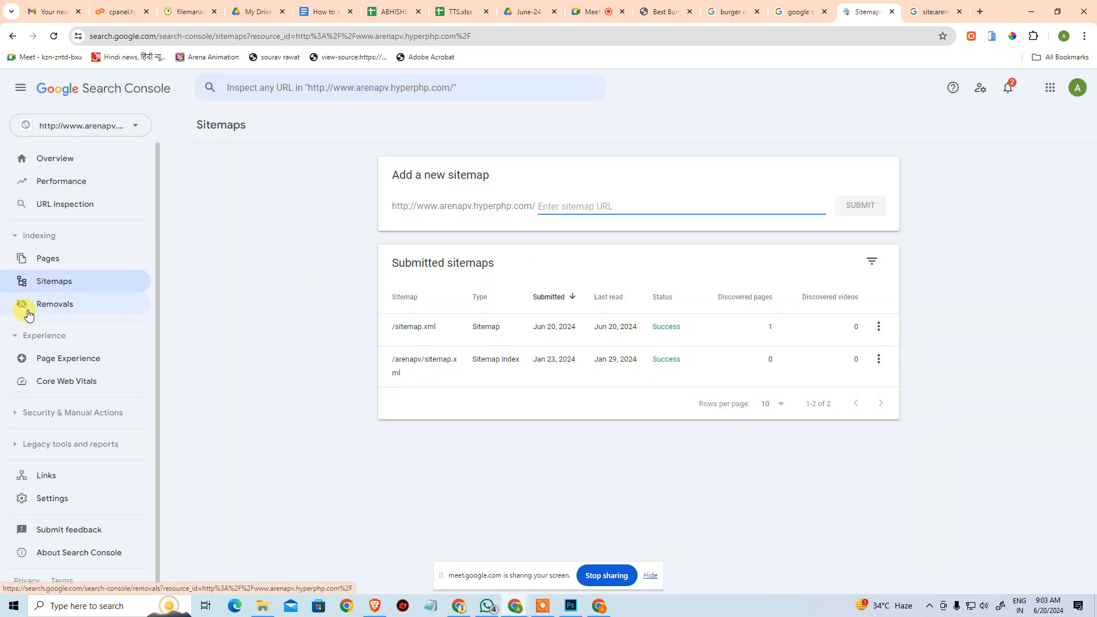
{"action": "left_click", "coordinate": [42, 307]}
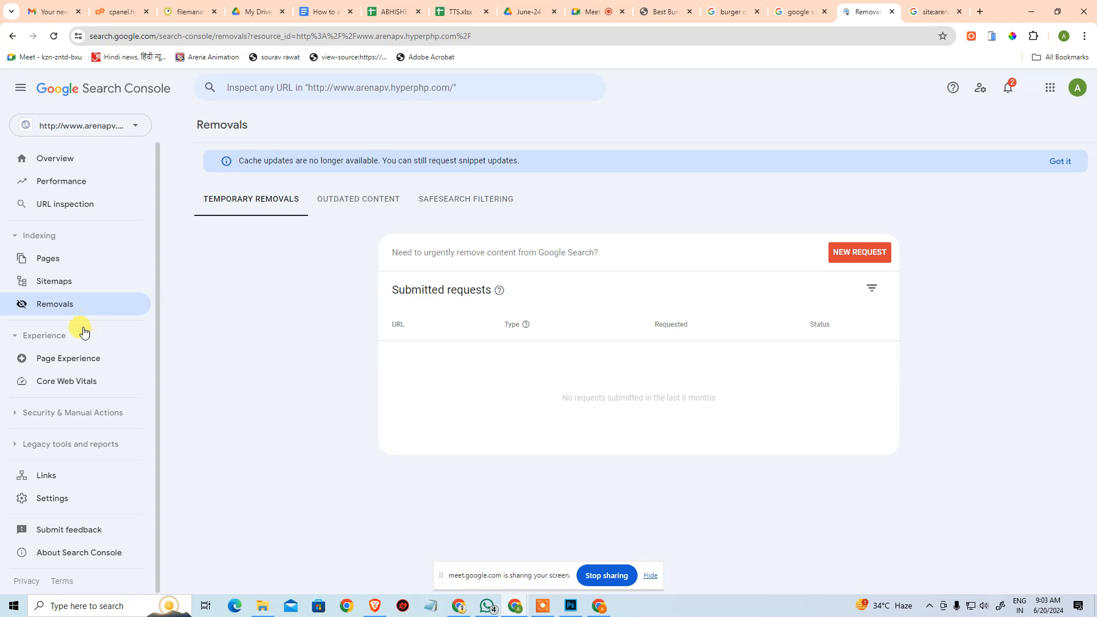
Review the arenapv property's Page Experience and Core Web Vitals reports, and its Overview page down to Enhancements.
{"action": "left_click", "coordinate": [94, 364]}
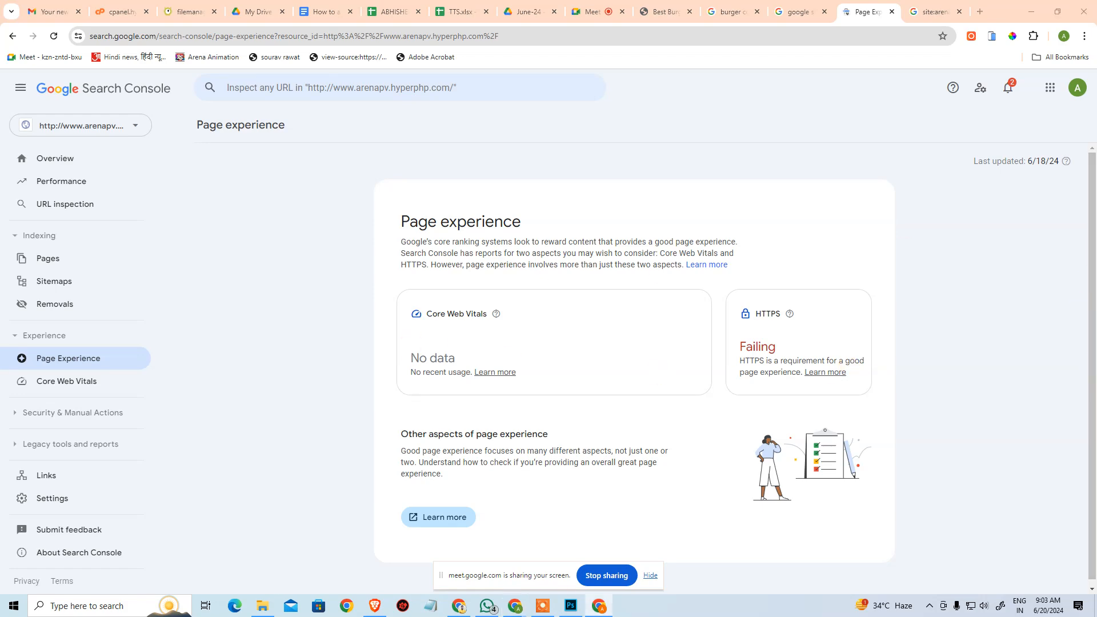
{"action": "left_click_drag", "start_coordinate": [1096, 194], "coordinate": [1096, 149]}
{"action": "scroll", "coordinate": [580, 372], "scroll_direction": "down", "scroll_amount": 1}
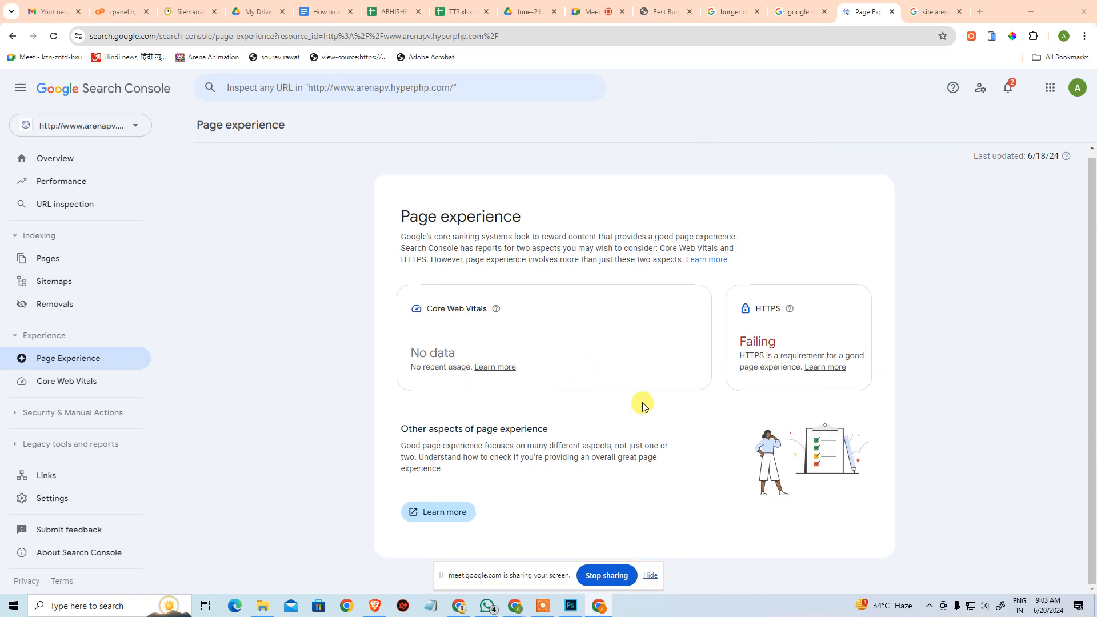
{"action": "left_click", "coordinate": [48, 386]}
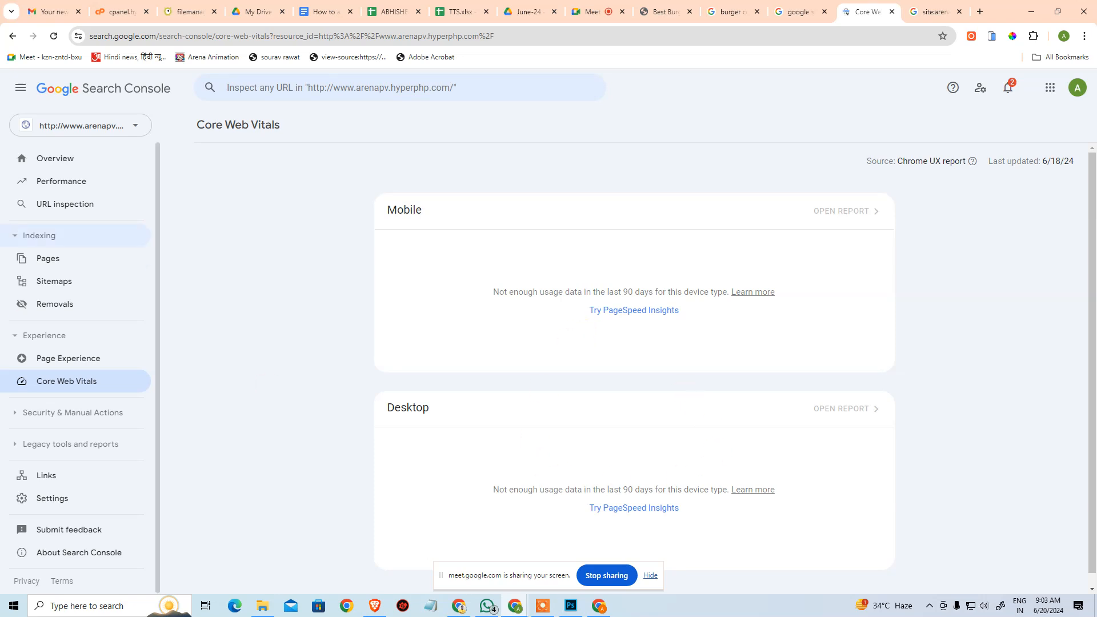
{"action": "left_click", "coordinate": [59, 155]}
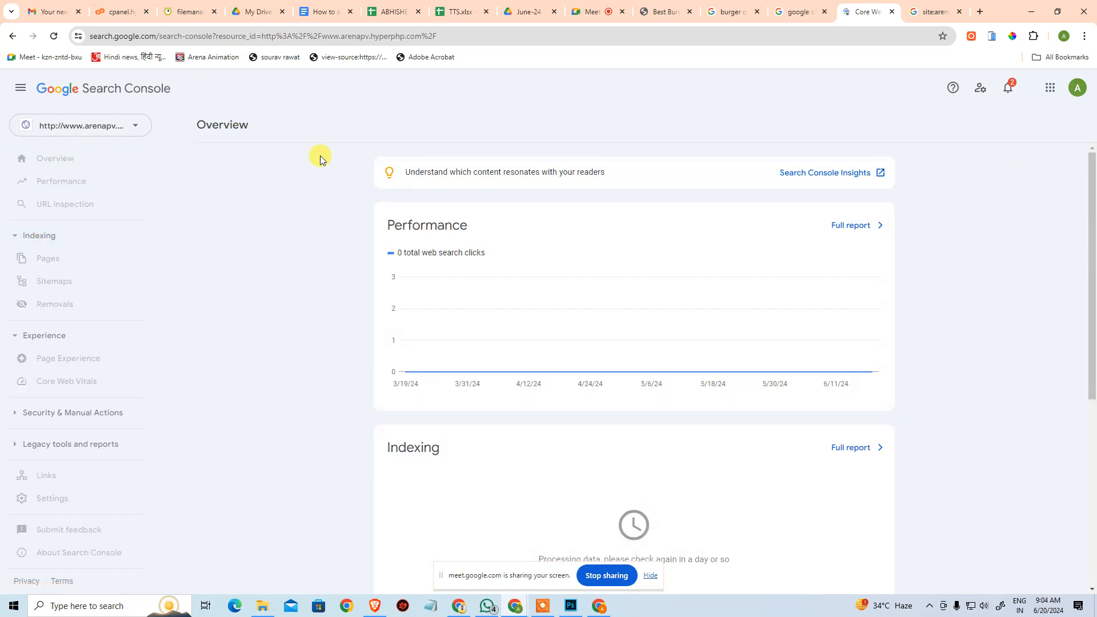
{"action": "scroll", "coordinate": [378, 300], "scroll_direction": "down", "scroll_amount": 5}
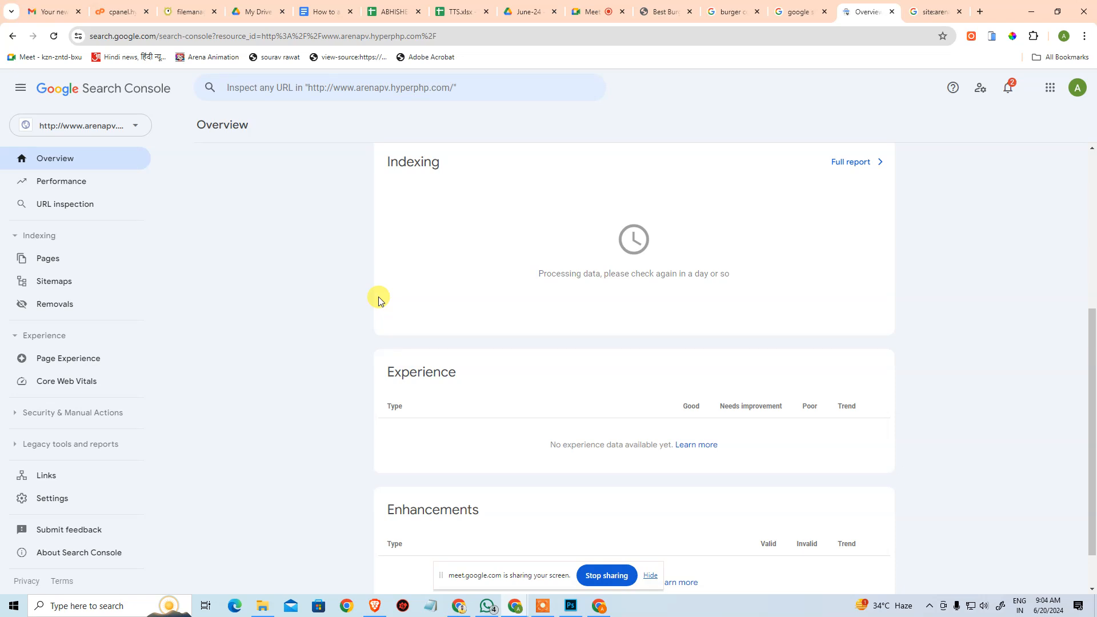
{"action": "scroll", "coordinate": [379, 301], "scroll_direction": "down", "scroll_amount": 1}
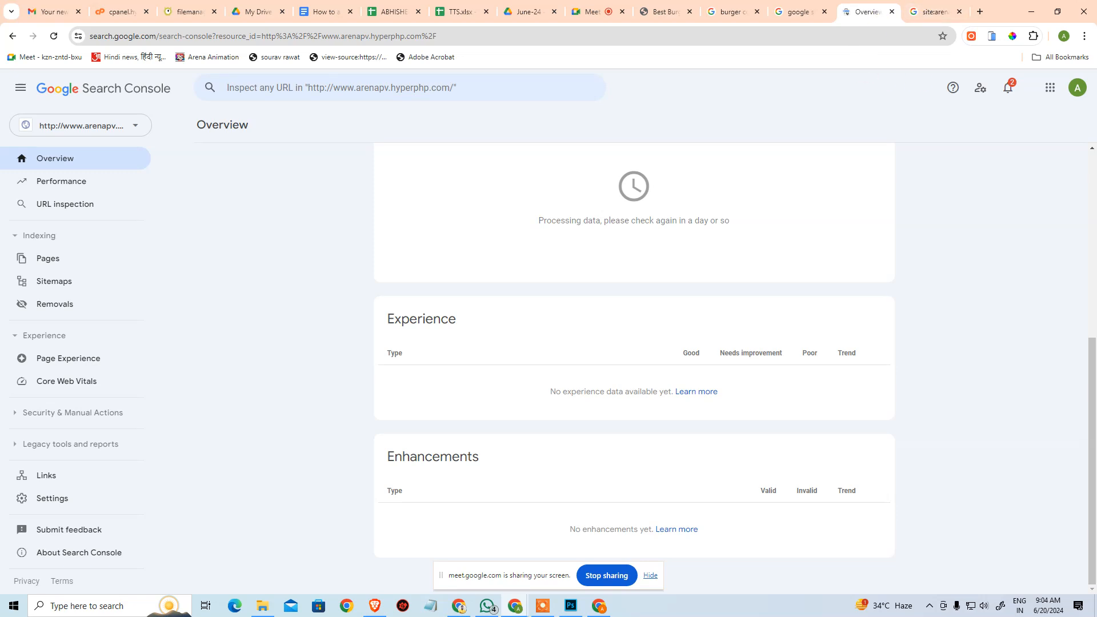
Open levasthu.com in a new tab, look through its home page down to the video section, and close it.
{"action": "left_click", "coordinate": [982, 12]}
{"action": "type", "text": "levasthu.com"}
{"action": "key", "text": "Return"}
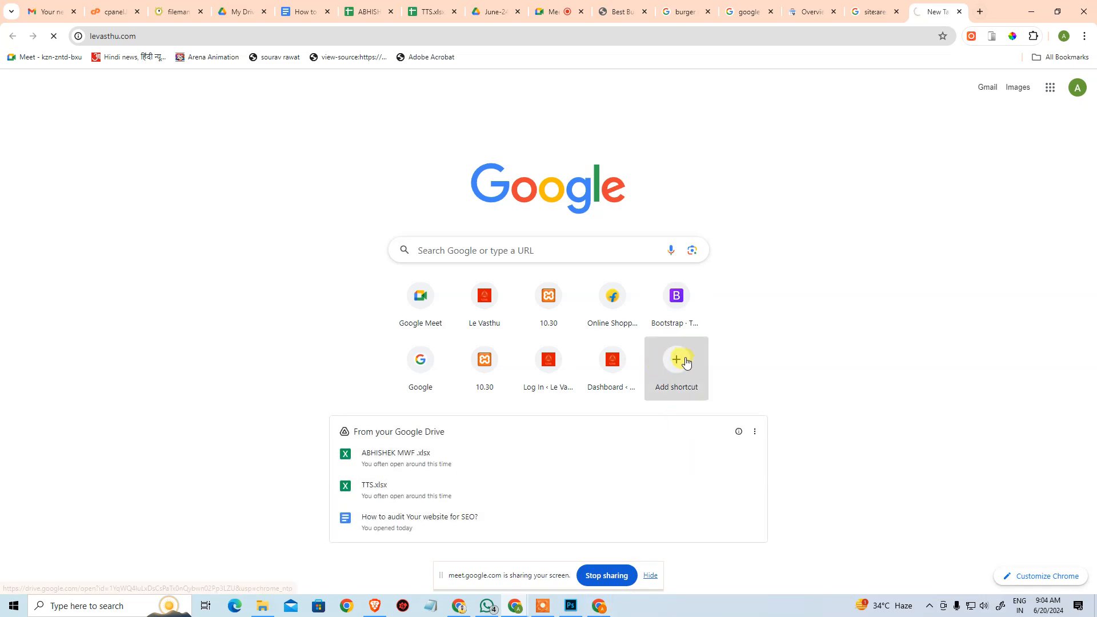
{"action": "scroll", "coordinate": [693, 336], "scroll_direction": "down", "scroll_amount": 10}
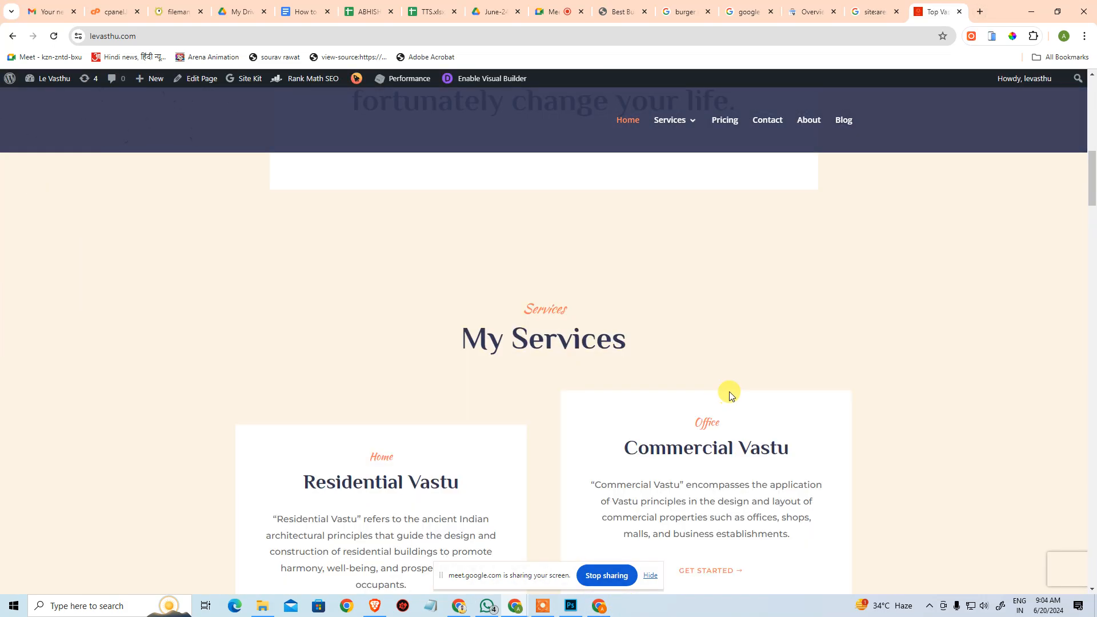
{"action": "scroll", "coordinate": [739, 390], "scroll_direction": "down", "scroll_amount": 15}
{"action": "scroll", "coordinate": [741, 389], "scroll_direction": "up", "scroll_amount": 12}
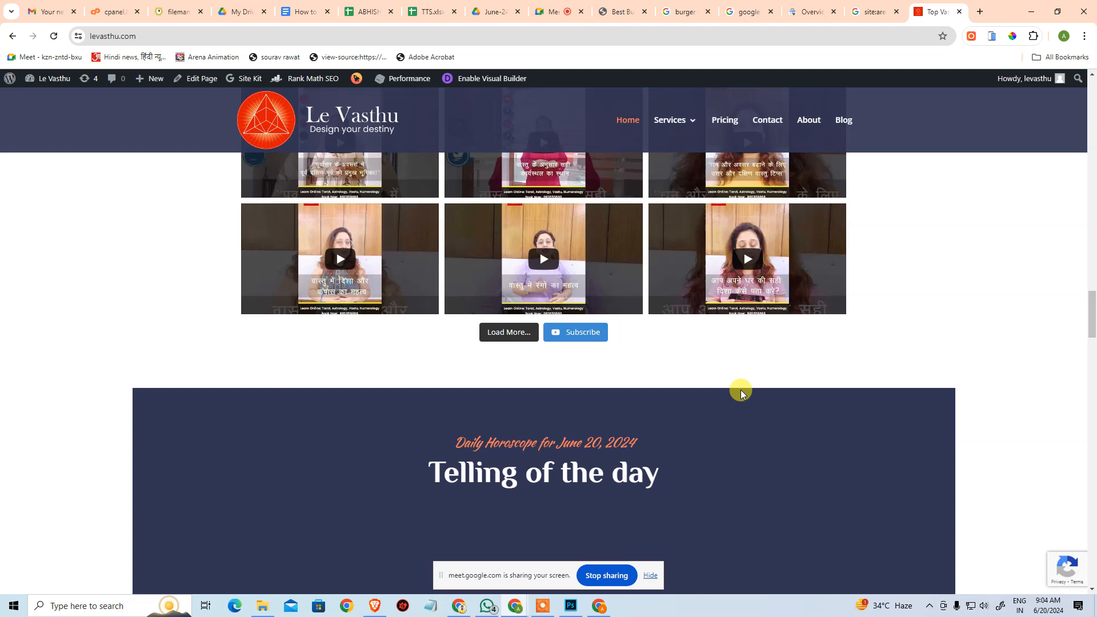
{"action": "scroll", "coordinate": [441, 404], "scroll_direction": "down", "scroll_amount": 1}
{"action": "scroll", "coordinate": [356, 314], "scroll_direction": "down", "scroll_amount": 2}
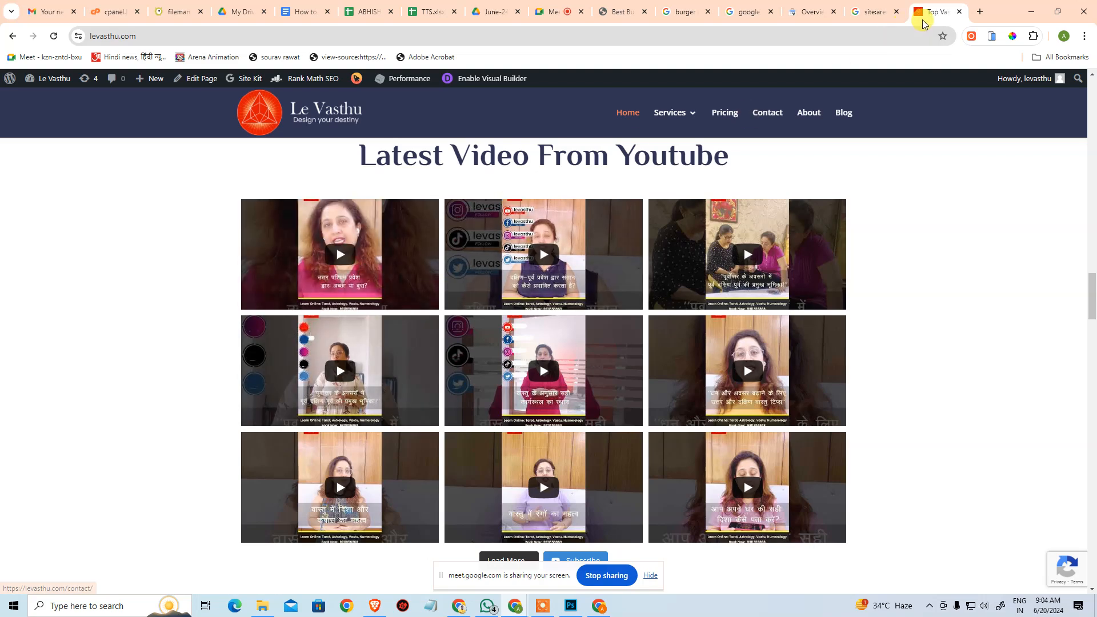
{"action": "key", "text": "ctrl+w"}
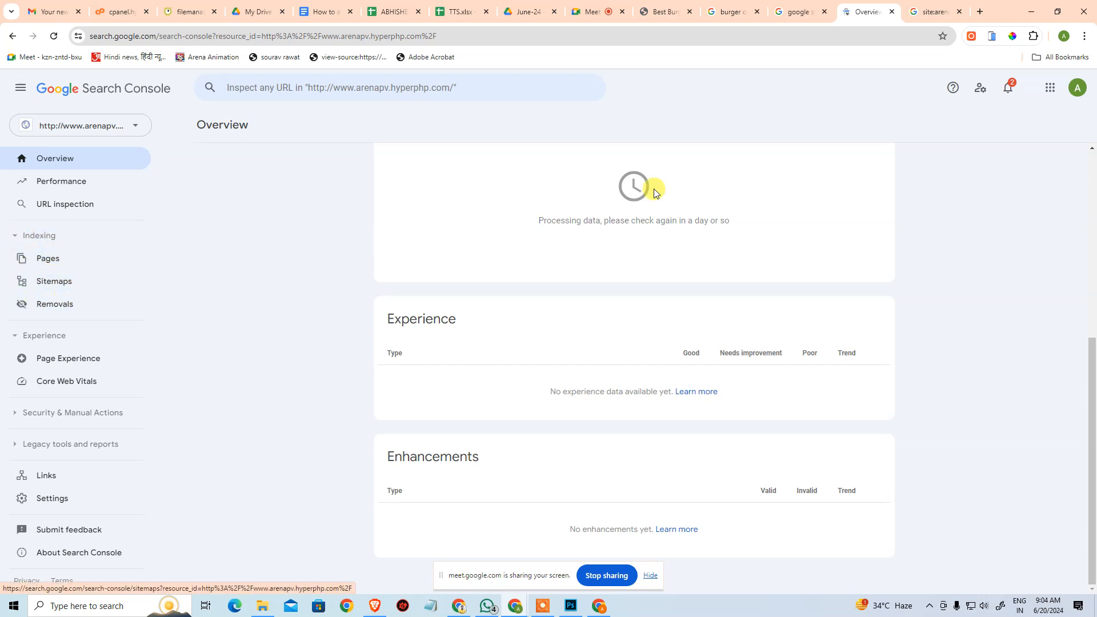
{"action": "left_click_drag", "start_coordinate": [1096, 171], "coordinate": [654, 92]}
{"action": "left_click", "coordinate": [745, 96]}
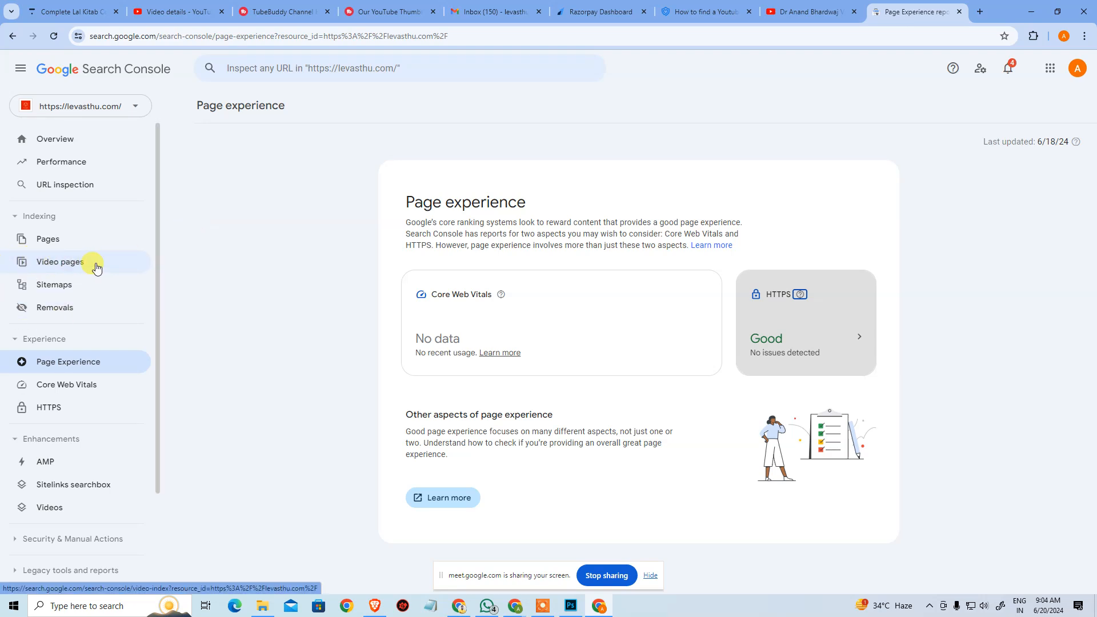
{"action": "left_click_drag", "start_coordinate": [1000, 9], "coordinate": [1096, 45]}
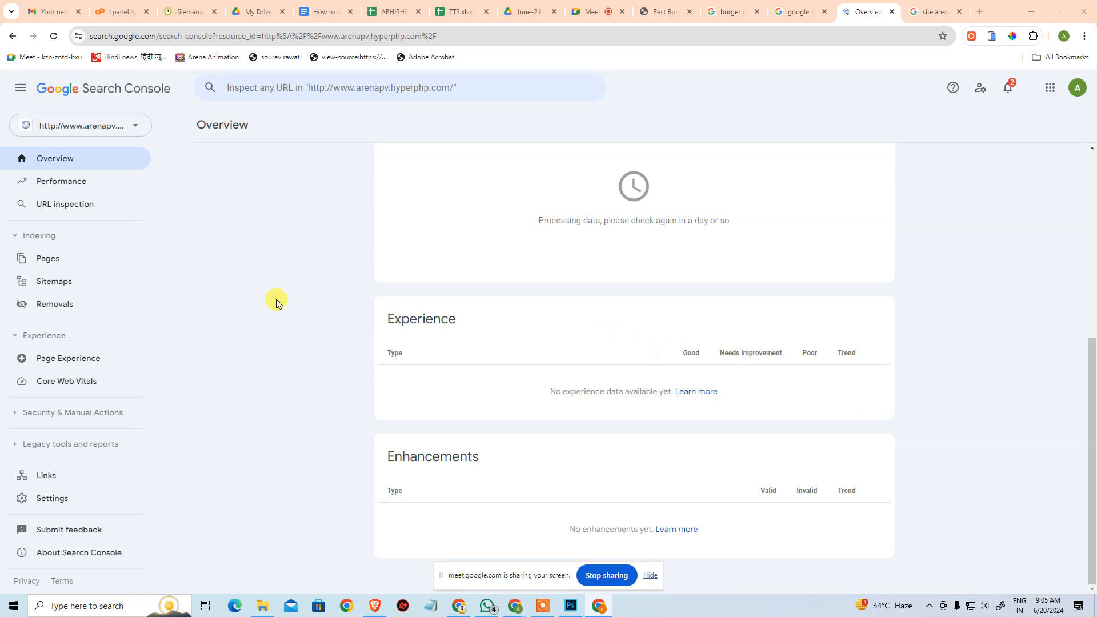
Compare the submitted sitemaps of the arenapv and levasthu properties, and check levasthu's Page indexing report.
{"action": "left_click", "coordinate": [111, 284]}
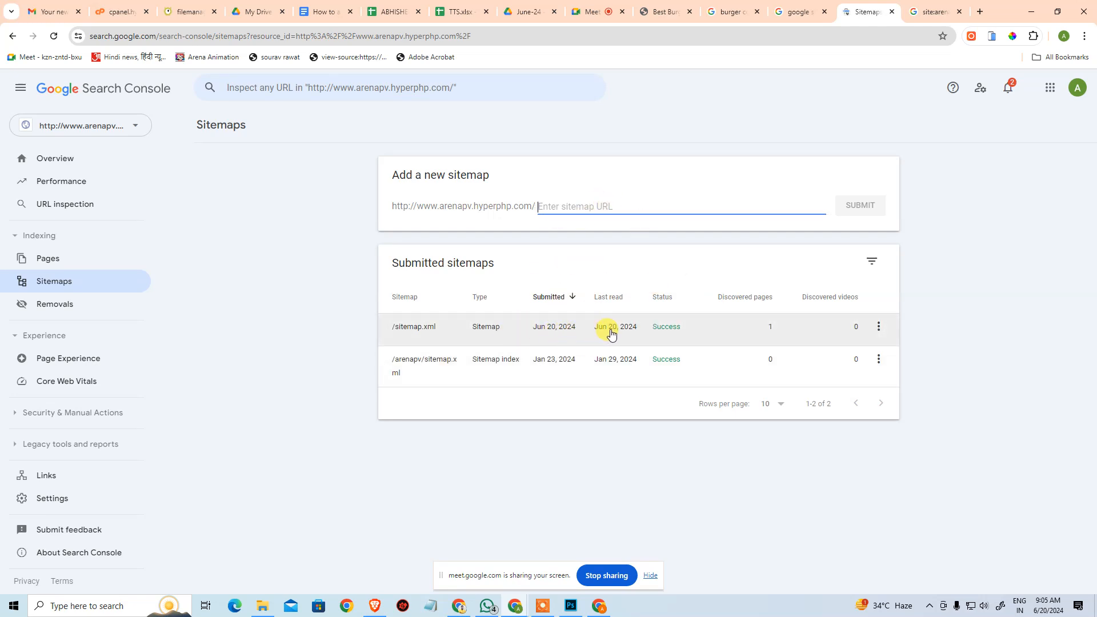
{"action": "left_click", "coordinate": [598, 605]}
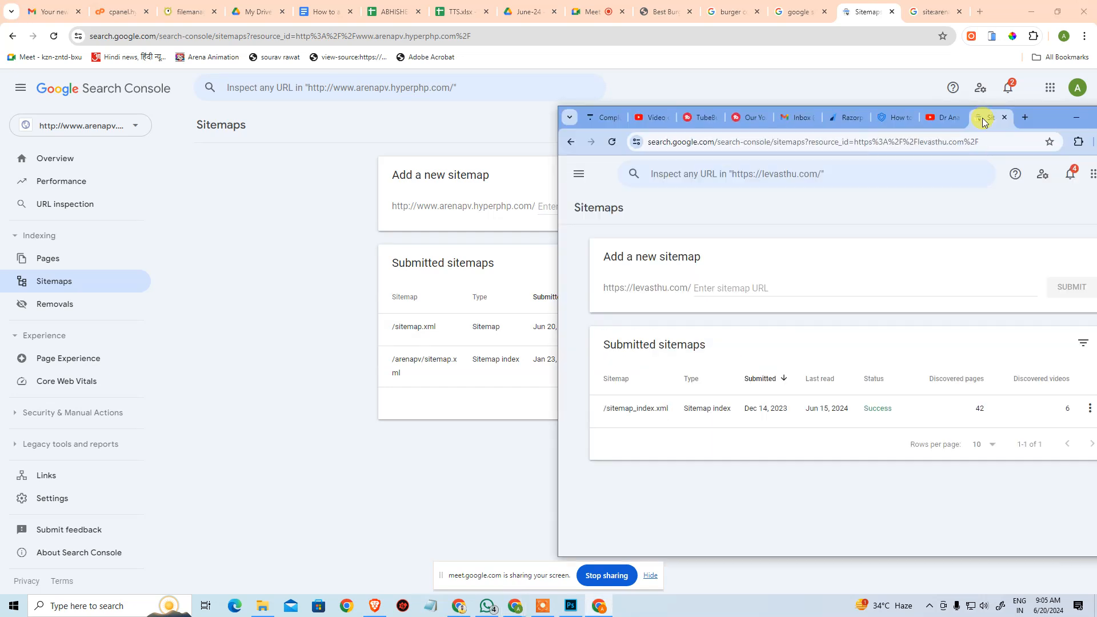
{"action": "left_click", "coordinate": [792, 107]}
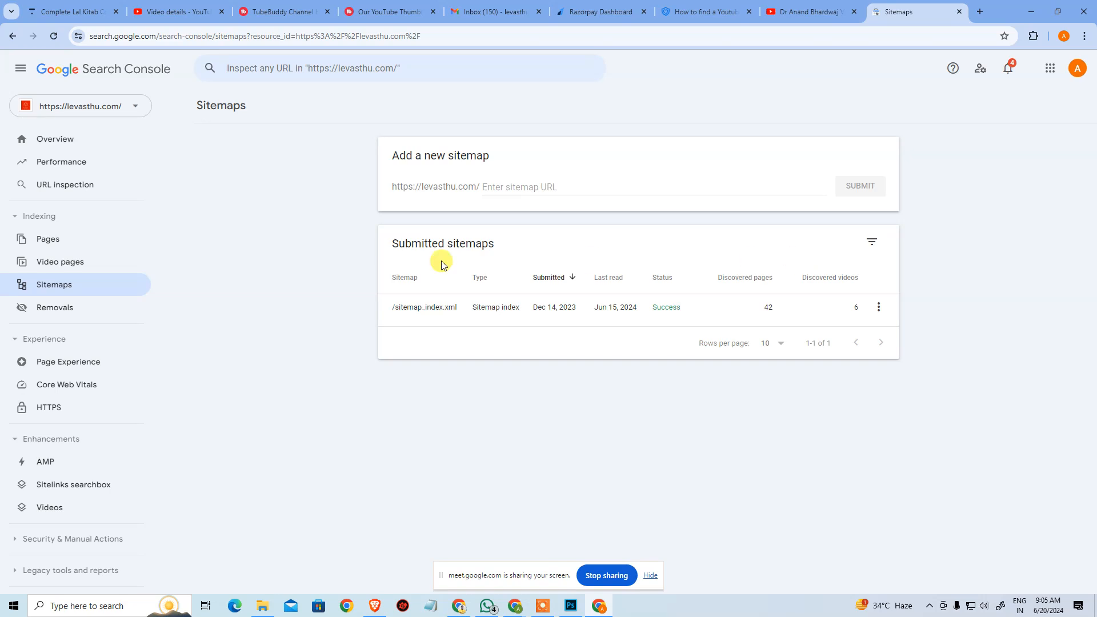
{"action": "left_click", "coordinate": [68, 240]}
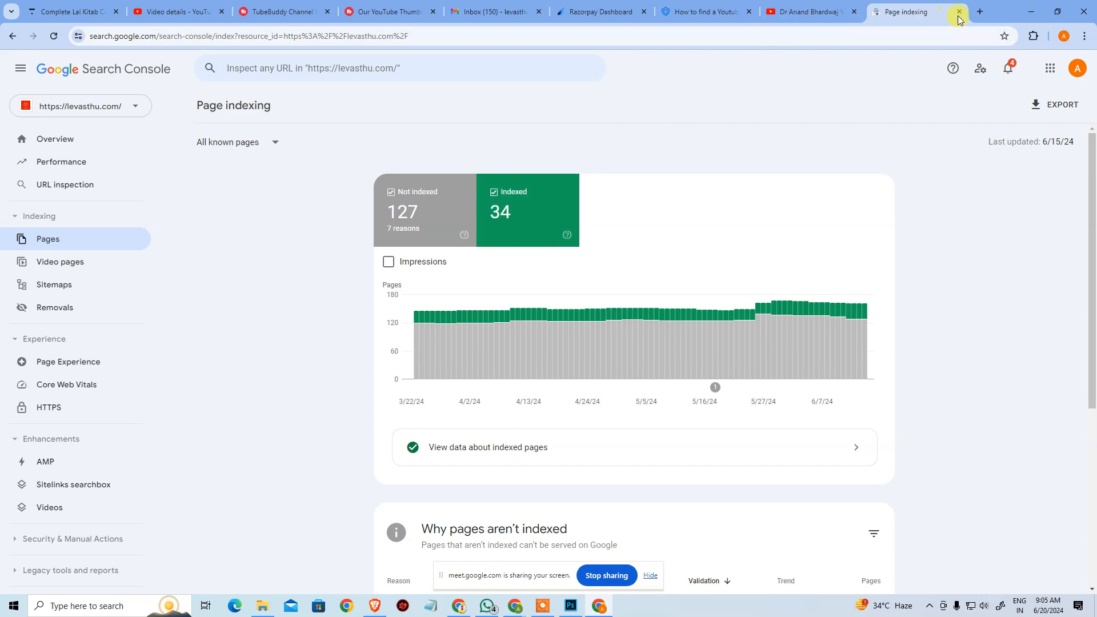
{"action": "left_click", "coordinate": [1031, 12]}
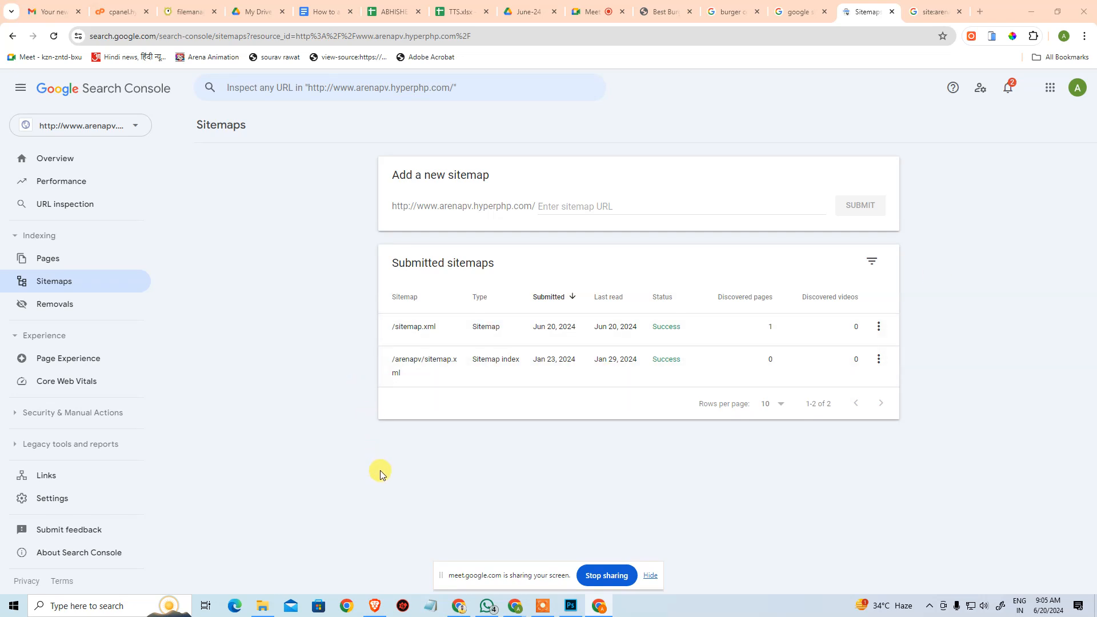
Review the arenapv property's Overview page again, from the Performance chart to the Enhancements section.
{"action": "left_click", "coordinate": [94, 164]}
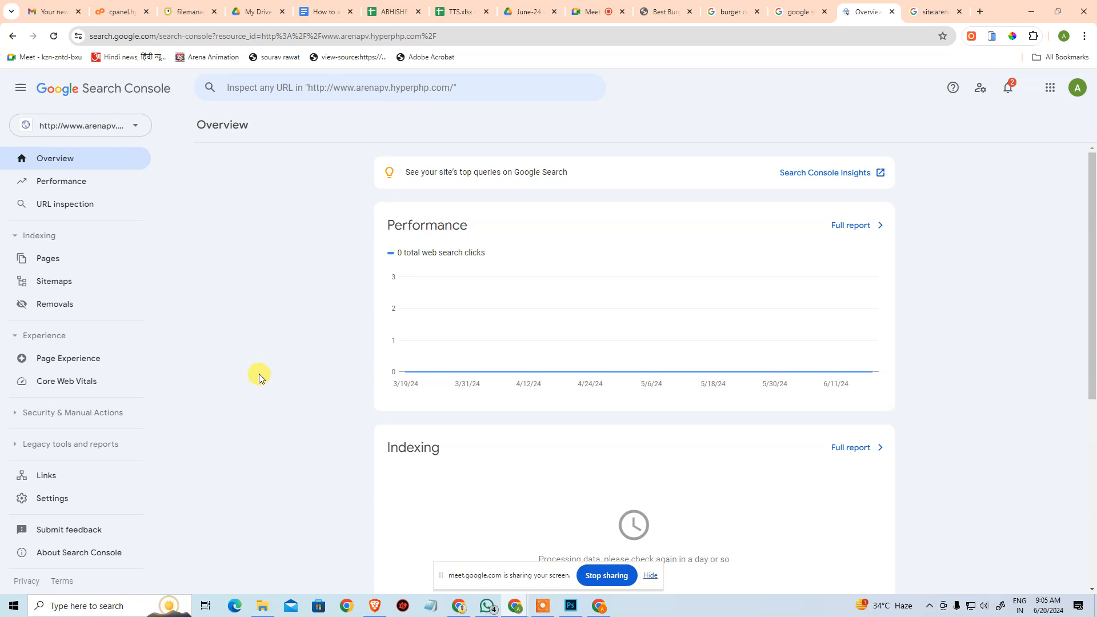
{"action": "mouse_move", "coordinate": [513, 315]}
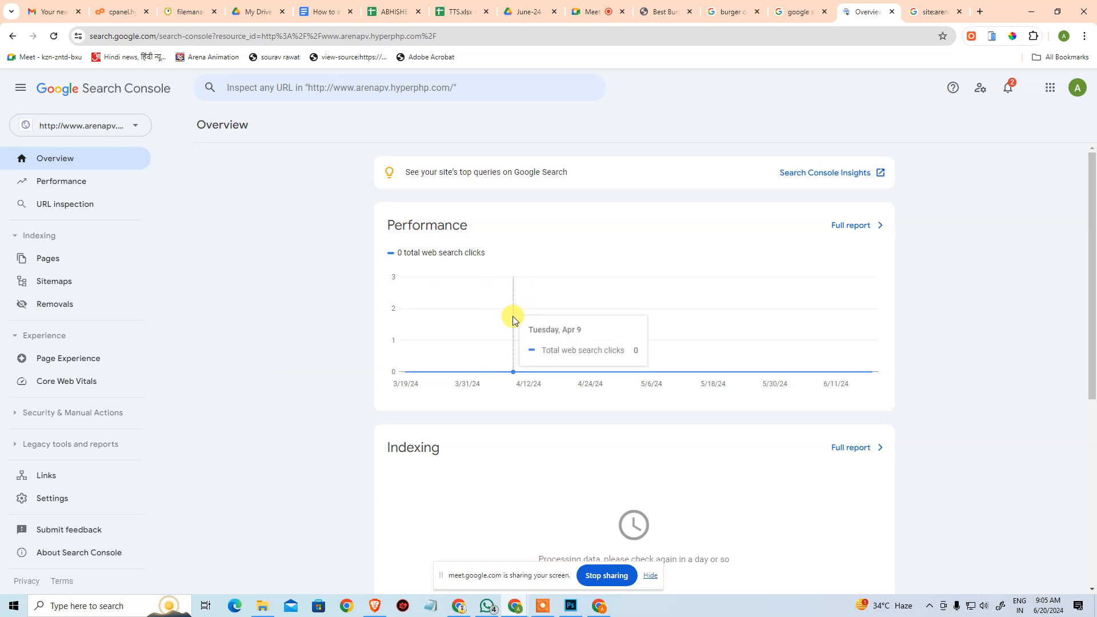
{"action": "scroll", "coordinate": [571, 311], "scroll_direction": "down", "scroll_amount": 6}
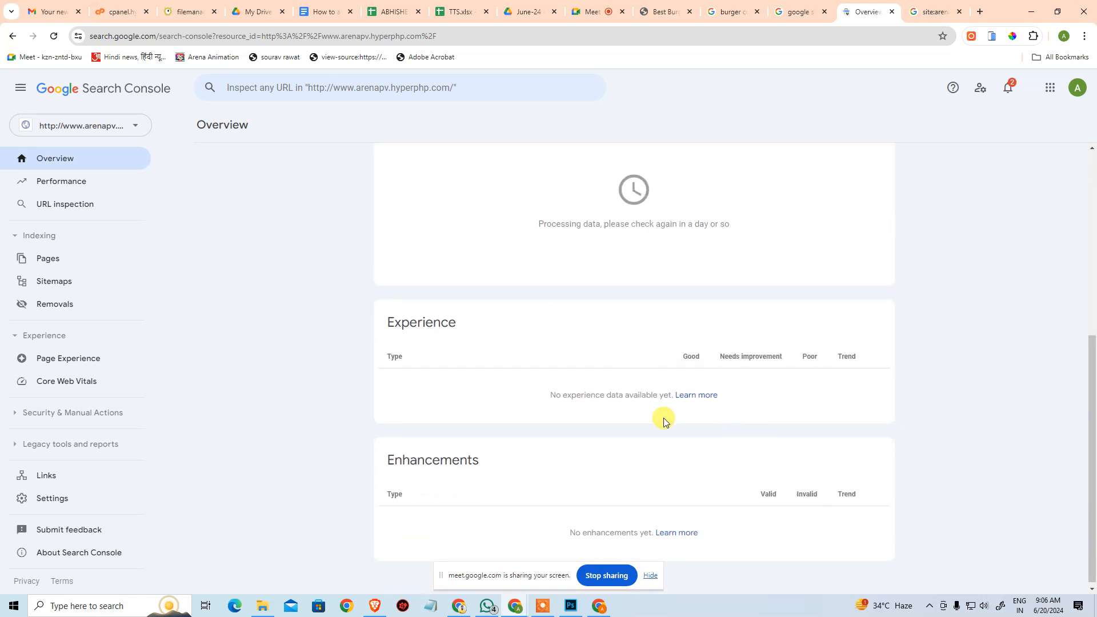
{"action": "scroll", "coordinate": [696, 430], "scroll_direction": "up", "scroll_amount": 6}
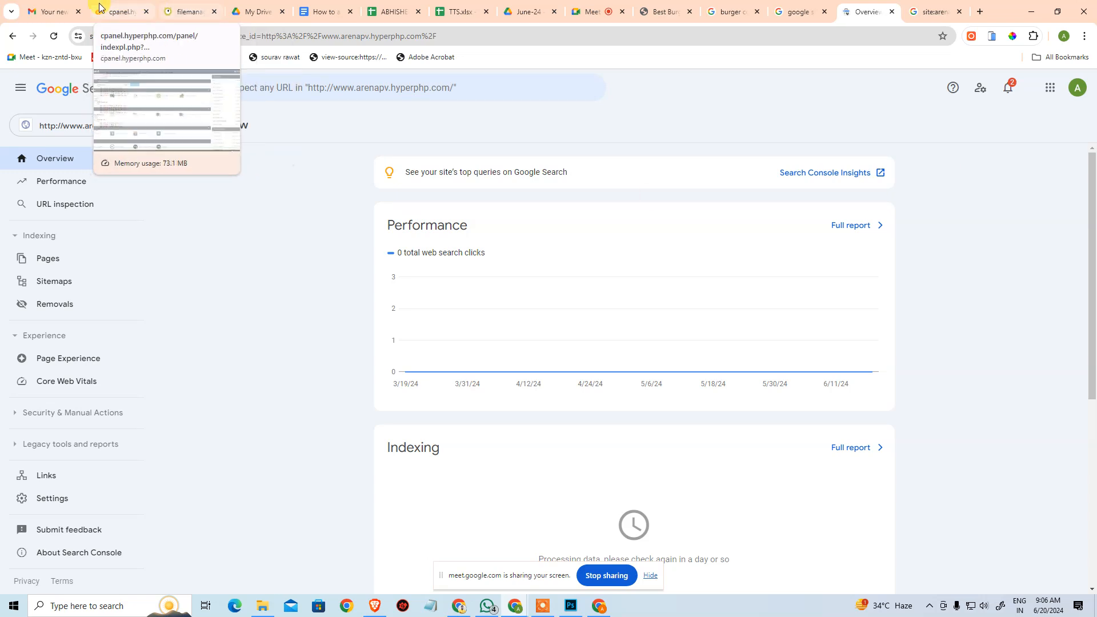
Open arenapv.hyperphp.com in a new tab, copy its address and paste it into WhatsApp.
{"action": "left_click", "coordinate": [978, 5]}
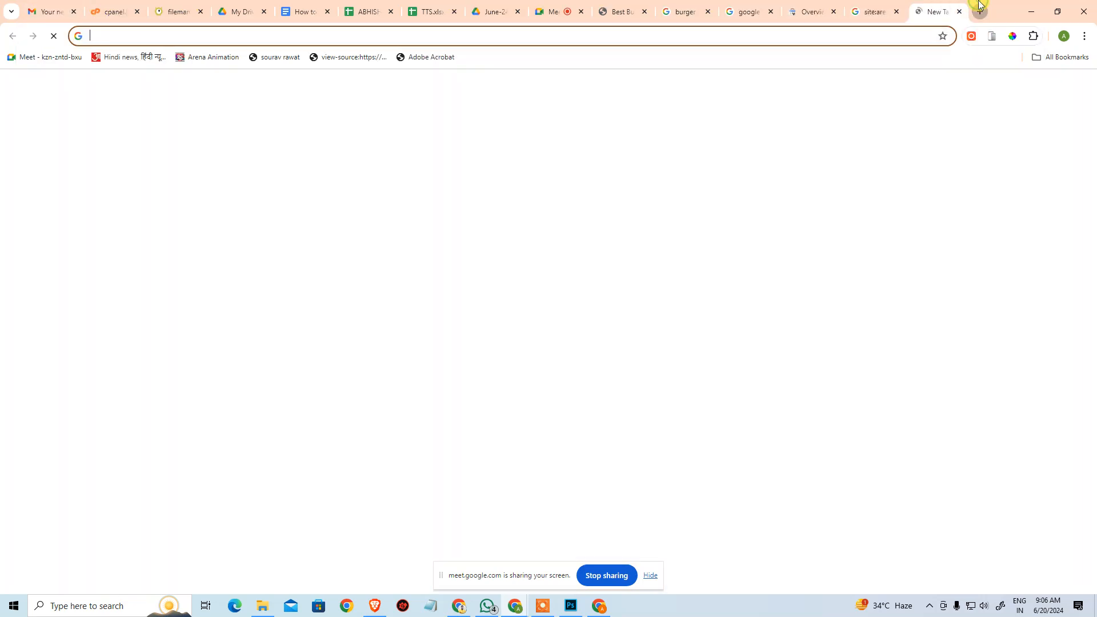
{"action": "type", "text": "arenapv.hyperphp.com"}
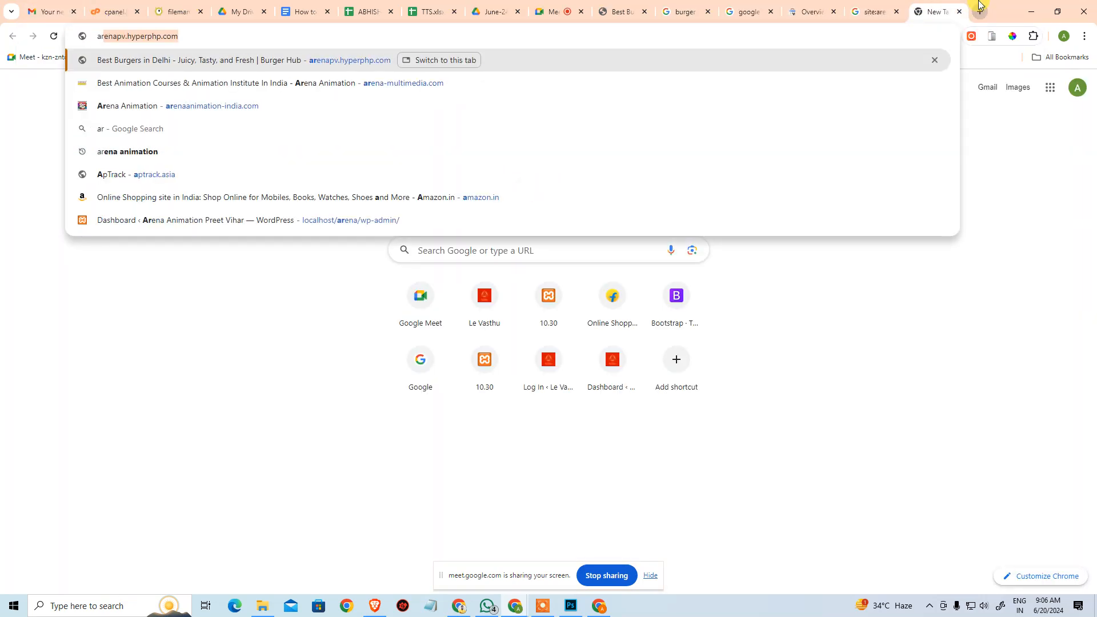
{"action": "key", "text": "Return"}
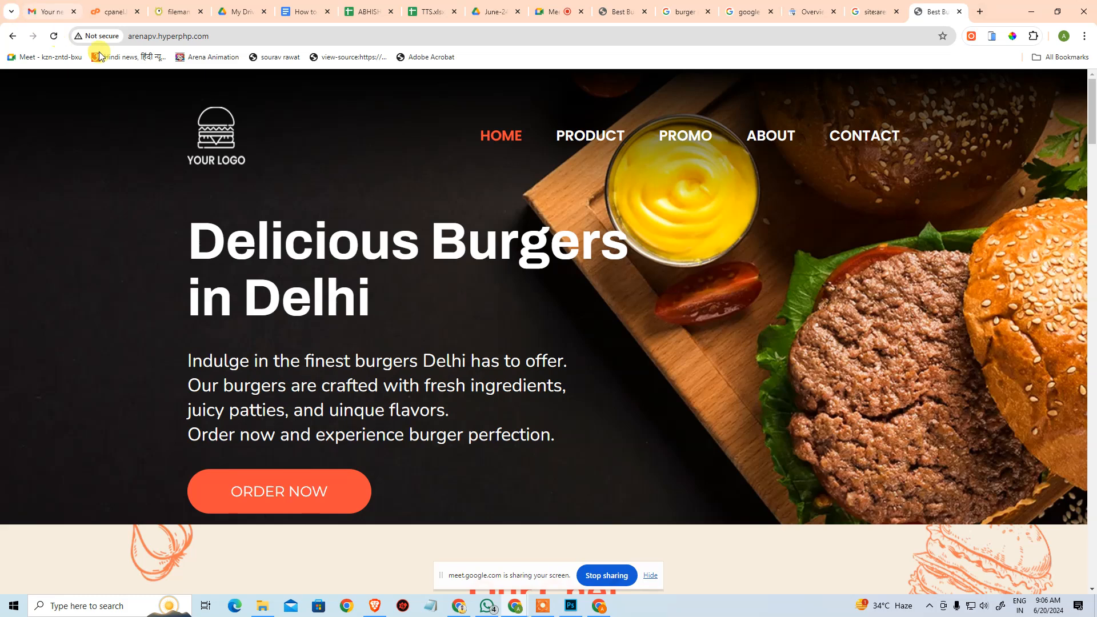
{"action": "left_click", "coordinate": [240, 33]}
{"action": "key", "text": "ctrl+c"}
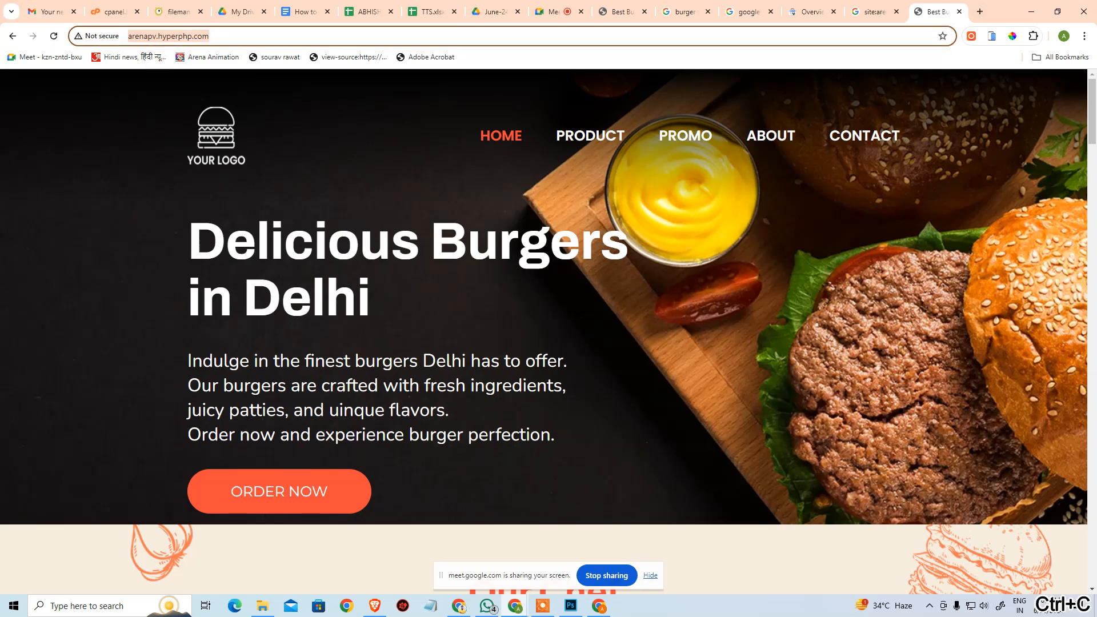
{"action": "key", "text": "alt+Tab"}
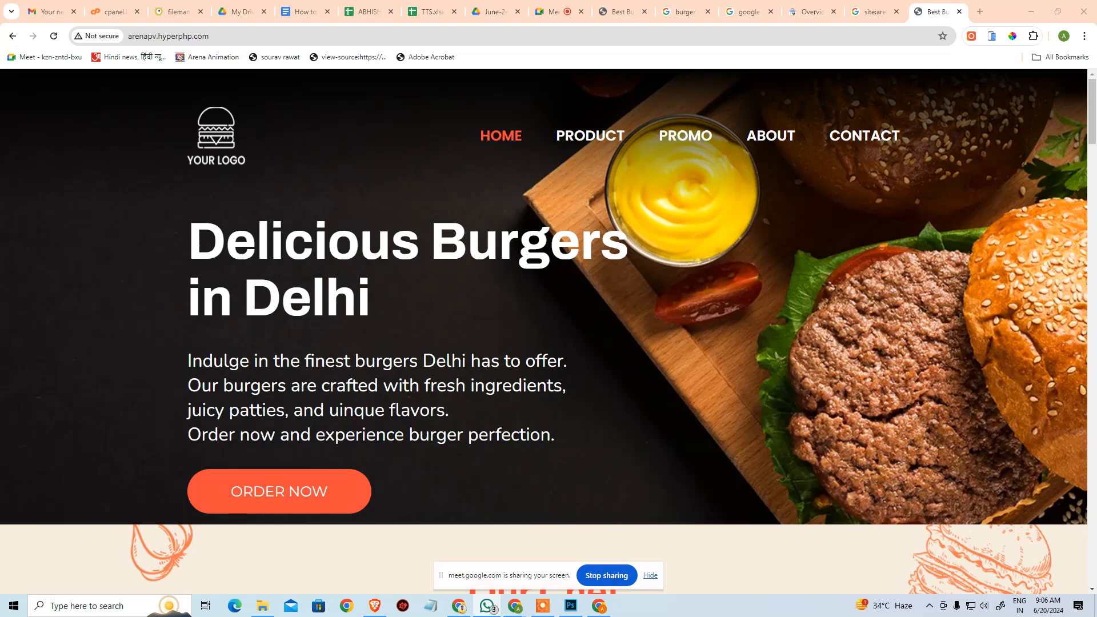
{"action": "key", "text": "ctrl+v"}
{"action": "key", "text": "ctrl+v"}
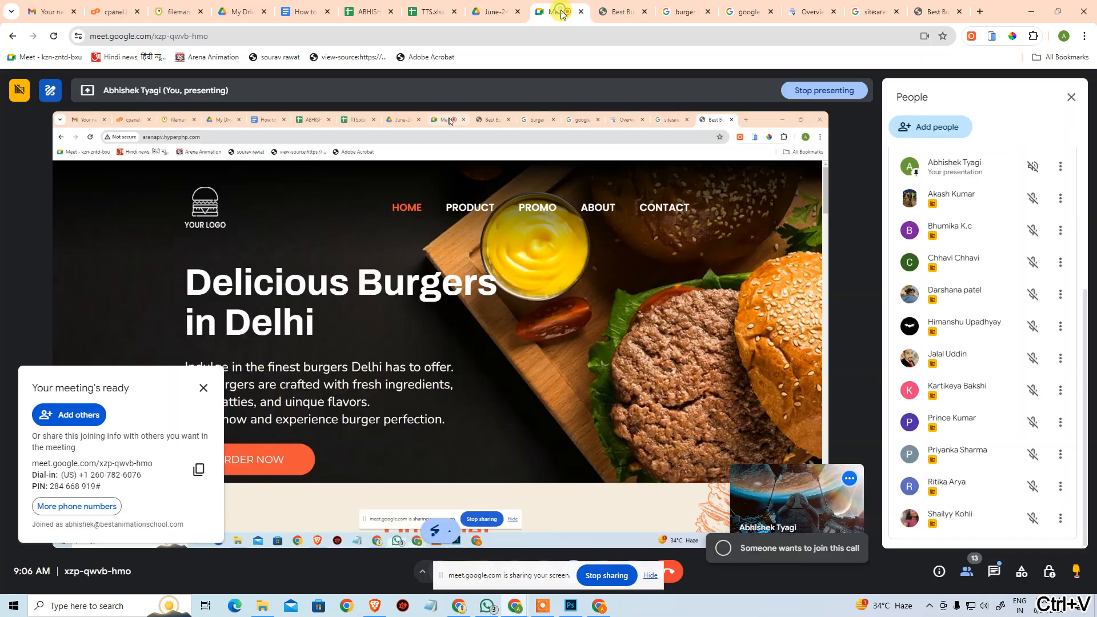
Switch to the Google Meet call and check its participant list and in-call messages.
{"action": "left_click", "coordinate": [559, 12]}
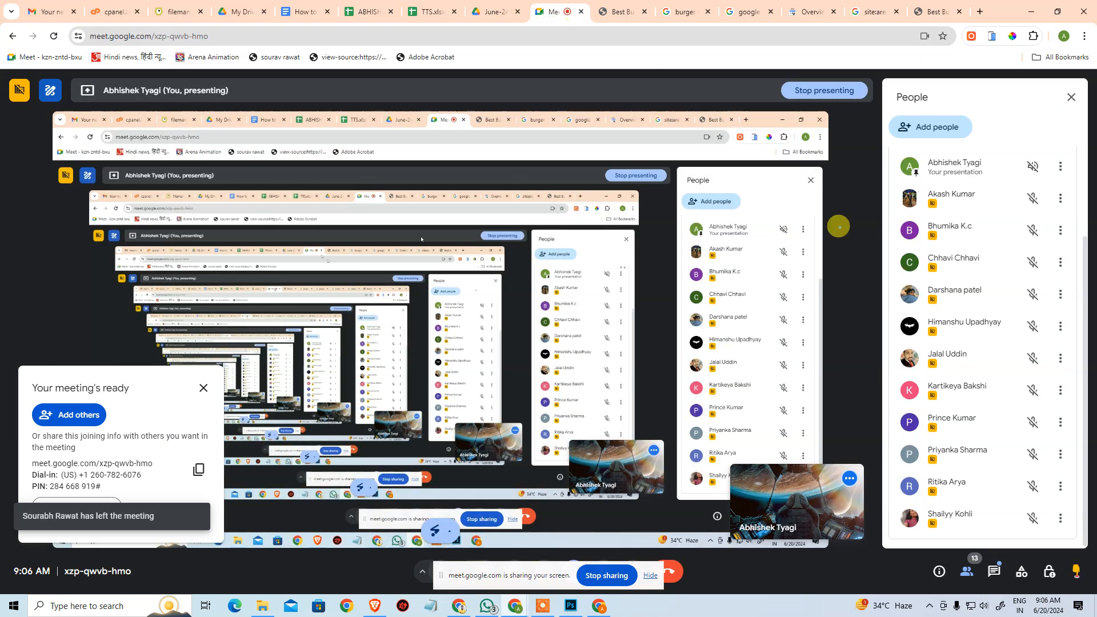
{"action": "scroll", "coordinate": [994, 394], "scroll_direction": "up", "scroll_amount": 2}
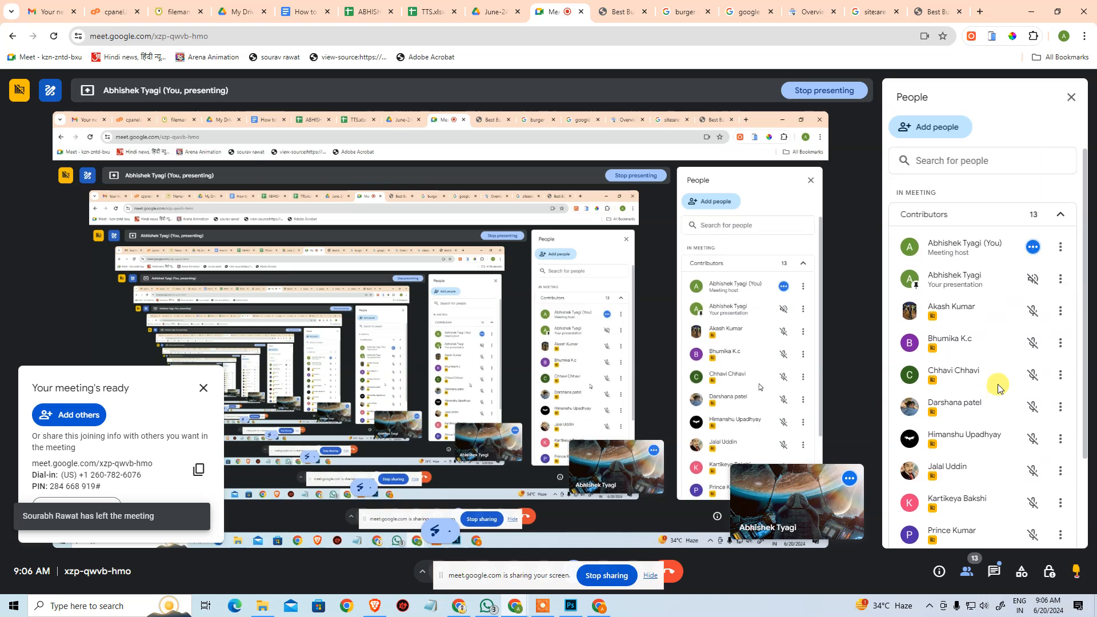
{"action": "scroll", "coordinate": [998, 412], "scroll_direction": "down", "scroll_amount": 2}
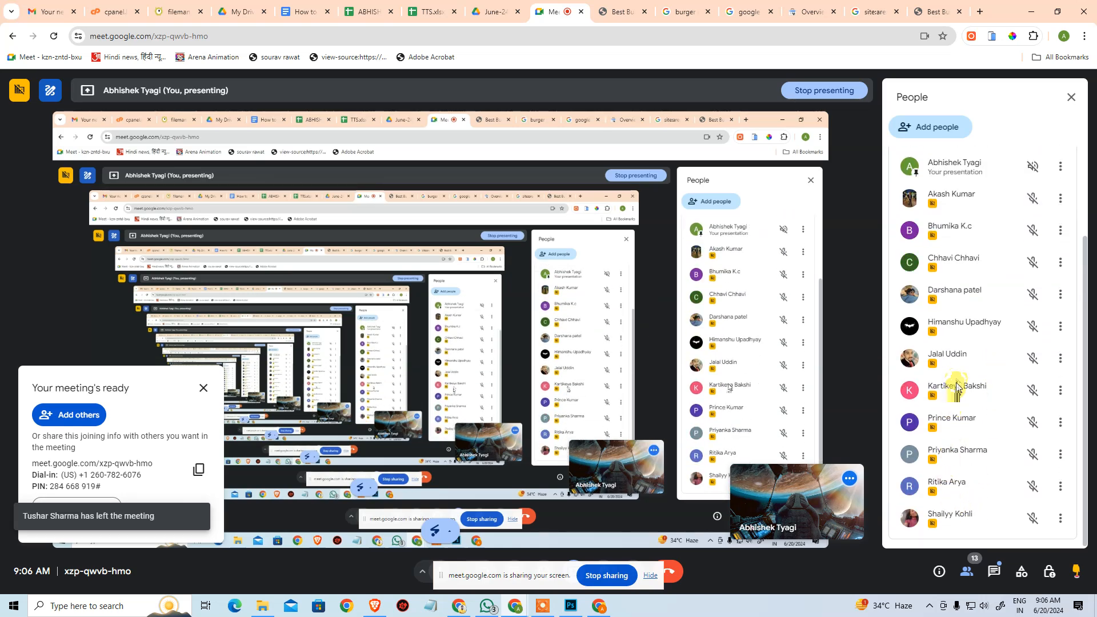
{"action": "scroll", "coordinate": [960, 372], "scroll_direction": "up", "scroll_amount": 2}
{"action": "left_click", "coordinate": [993, 571]}
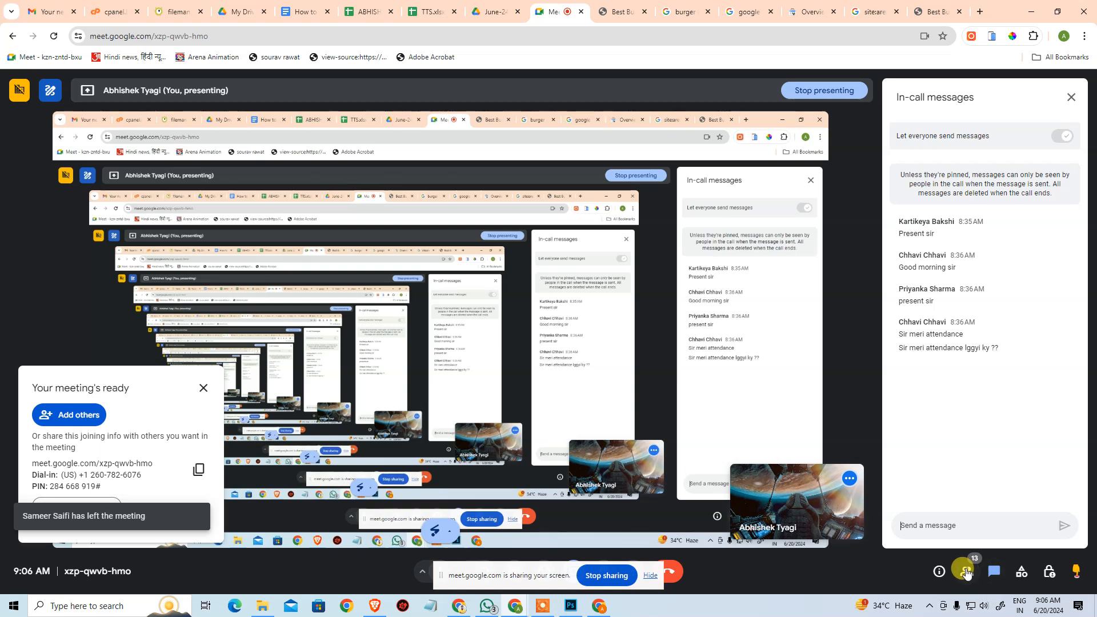
{"action": "left_click", "coordinate": [966, 572]}
{"action": "scroll", "coordinate": [977, 434], "scroll_direction": "down", "scroll_amount": 1}
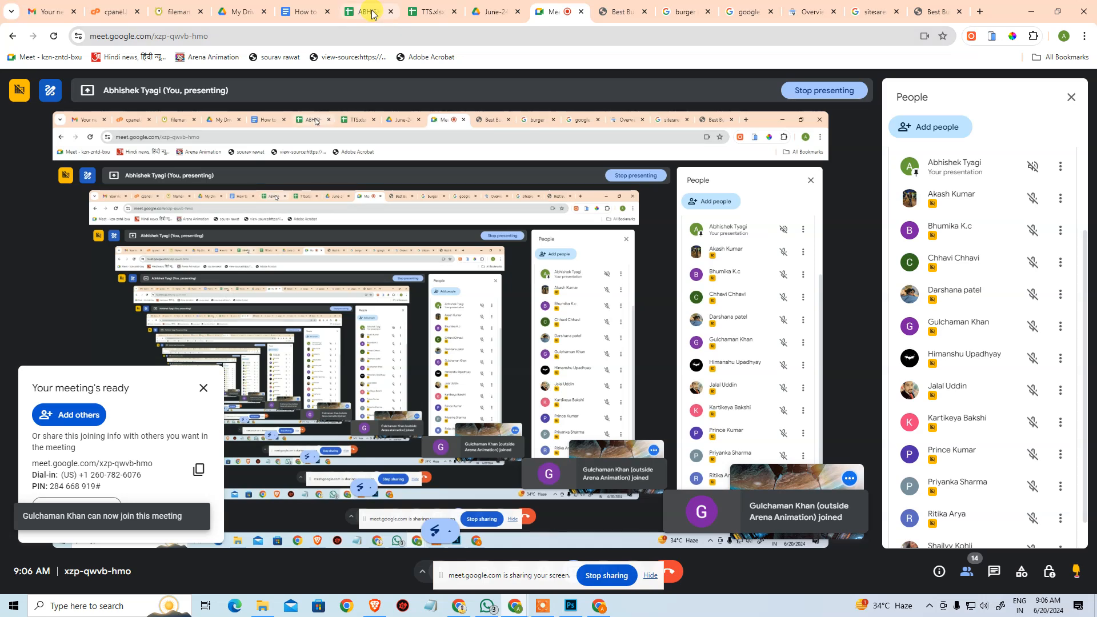
In the TTS attendance workbook, mark the first student on the SEO-12-130-merged with 8-9 sheet as P for the 20th.
{"action": "left_click", "coordinate": [426, 11]}
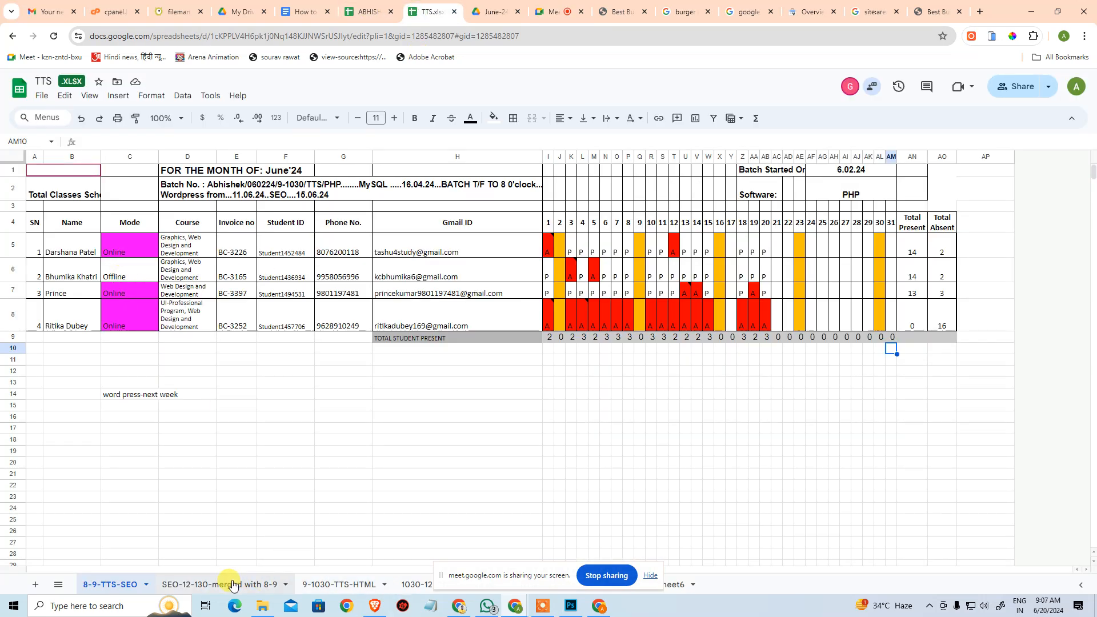
{"action": "left_click", "coordinate": [233, 584]}
{"action": "left_click", "coordinate": [862, 267]}
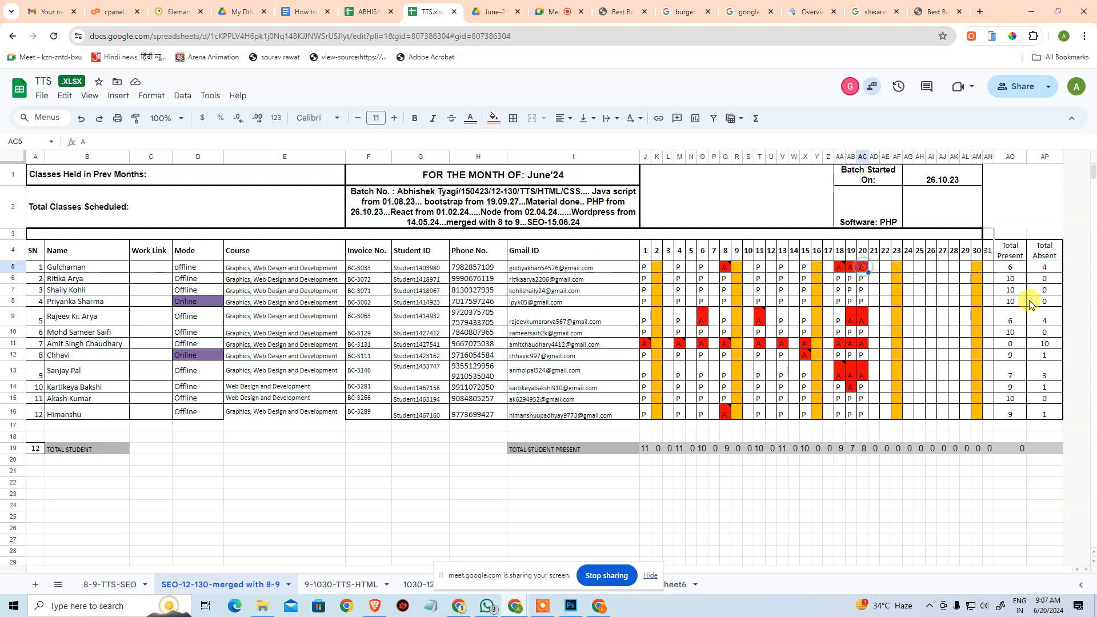
{"action": "type", "text": "P"}
{"action": "key", "text": "Return"}
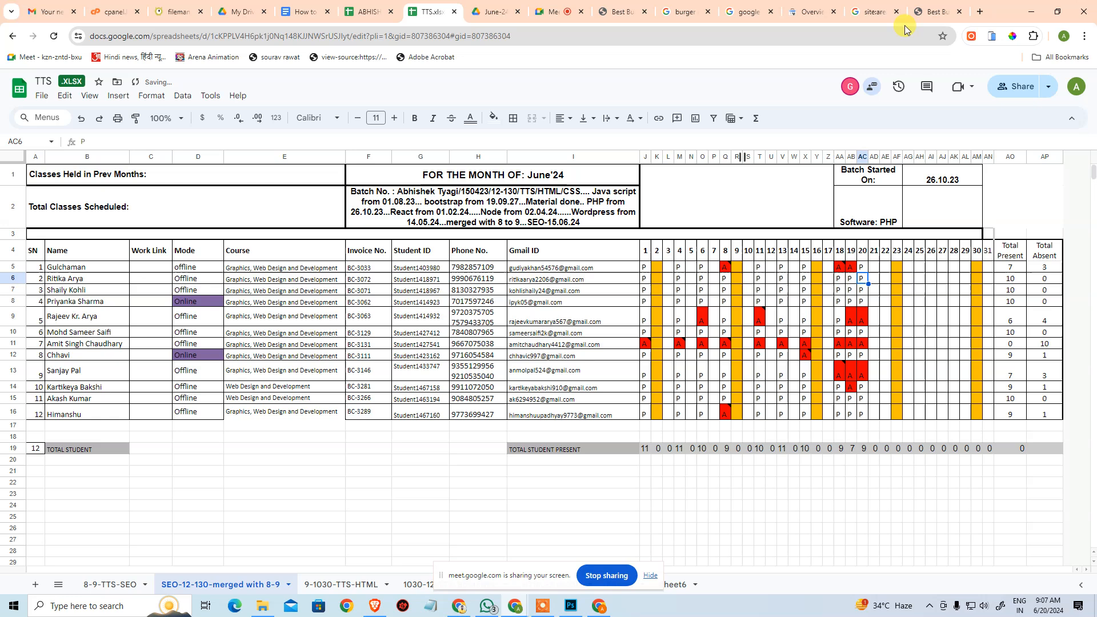
Search Google for google analytics in a new tab and open the Google Analytics sign-in result.
{"action": "left_click", "coordinate": [923, 10]}
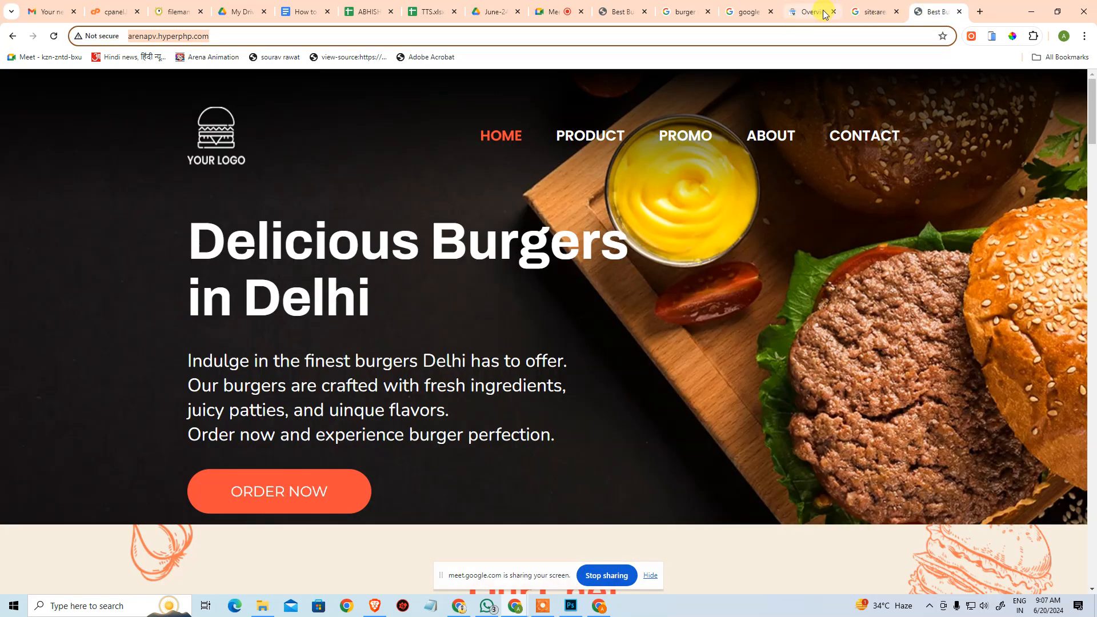
{"action": "left_click", "coordinate": [980, 11]}
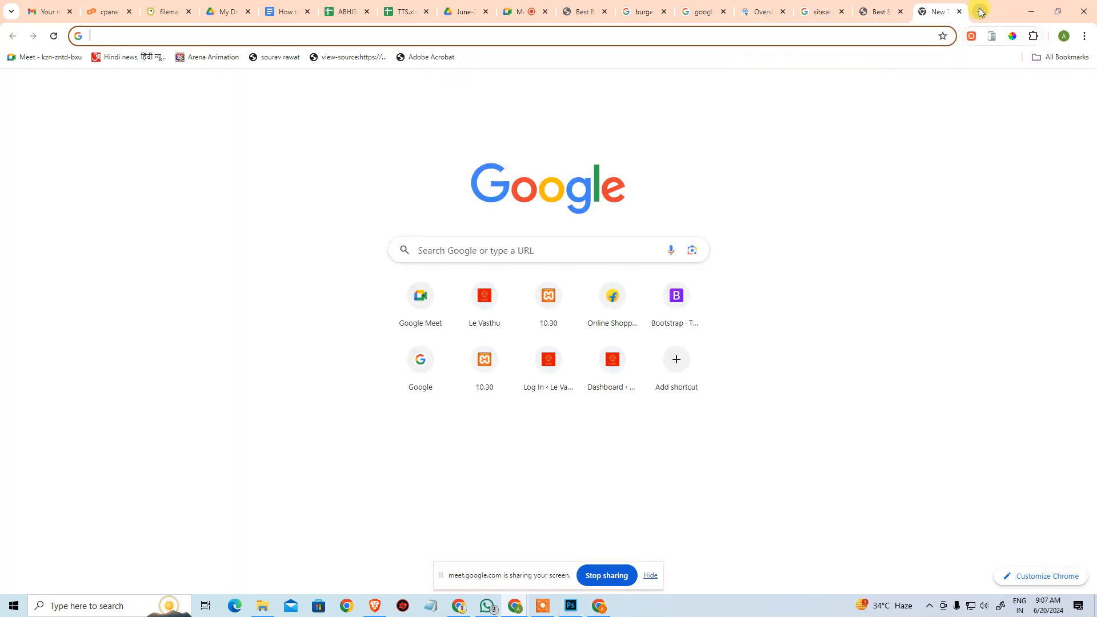
{"action": "type", "text": "GOOGLE AN"}
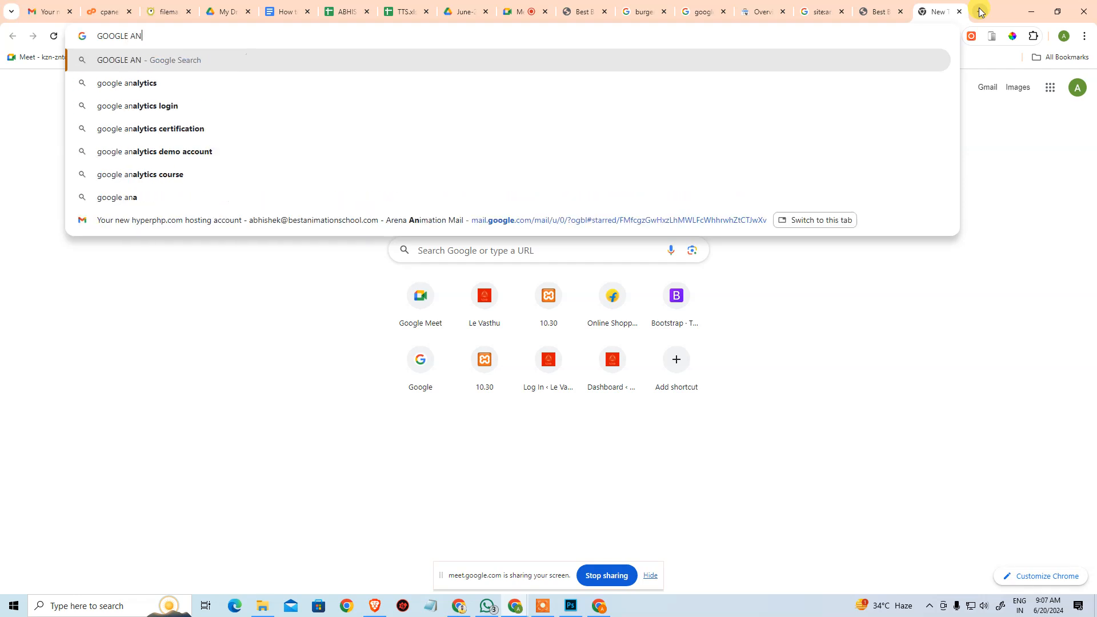
{"action": "type", "text": "A"}
{"action": "key", "text": "Down"}
{"action": "key", "text": "Up"}
{"action": "key", "text": "Return"}
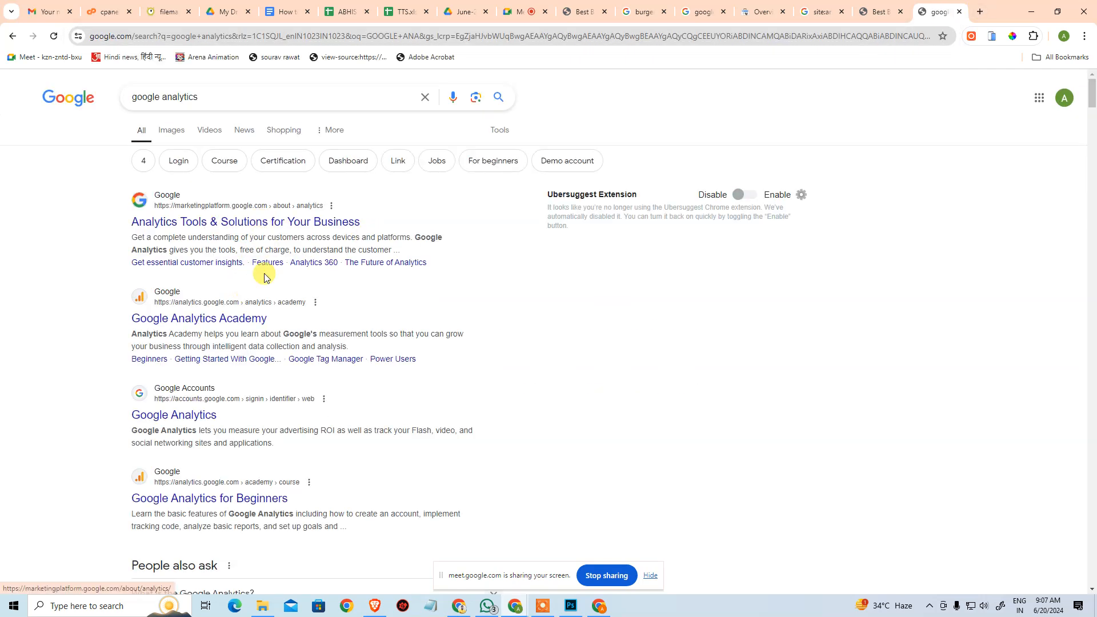
{"action": "scroll", "coordinate": [181, 338], "scroll_direction": "down", "scroll_amount": 2}
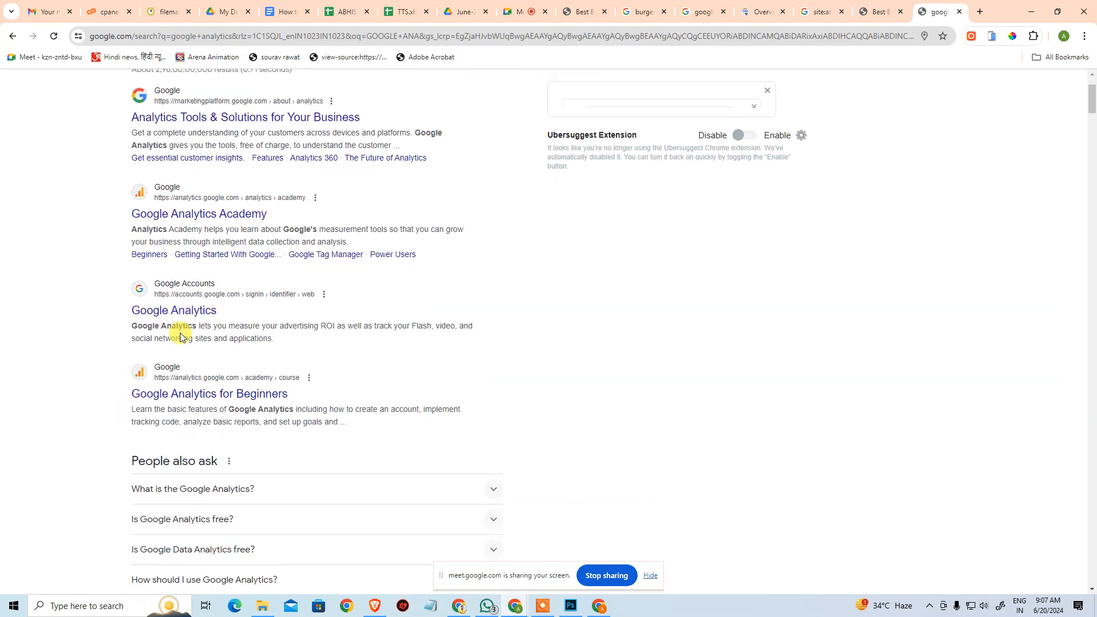
{"action": "scroll", "coordinate": [181, 337], "scroll_direction": "up", "scroll_amount": 2}
{"action": "left_click", "coordinate": [171, 424]}
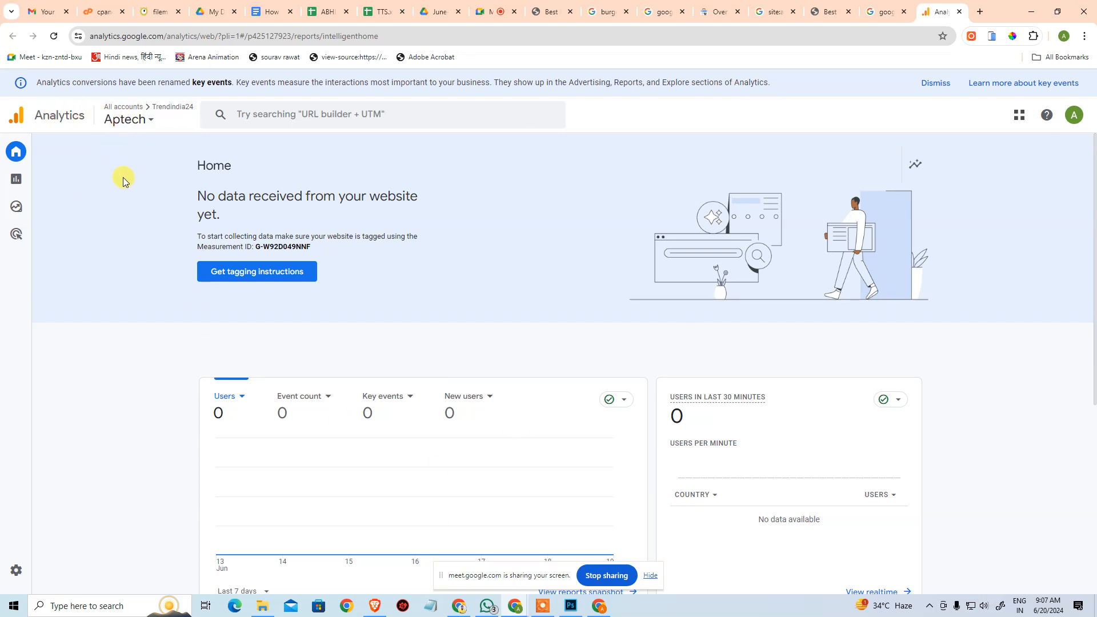
Browse the Google Analytics accounts and look through the properties under Trendindia24.
{"action": "left_click", "coordinate": [123, 111]}
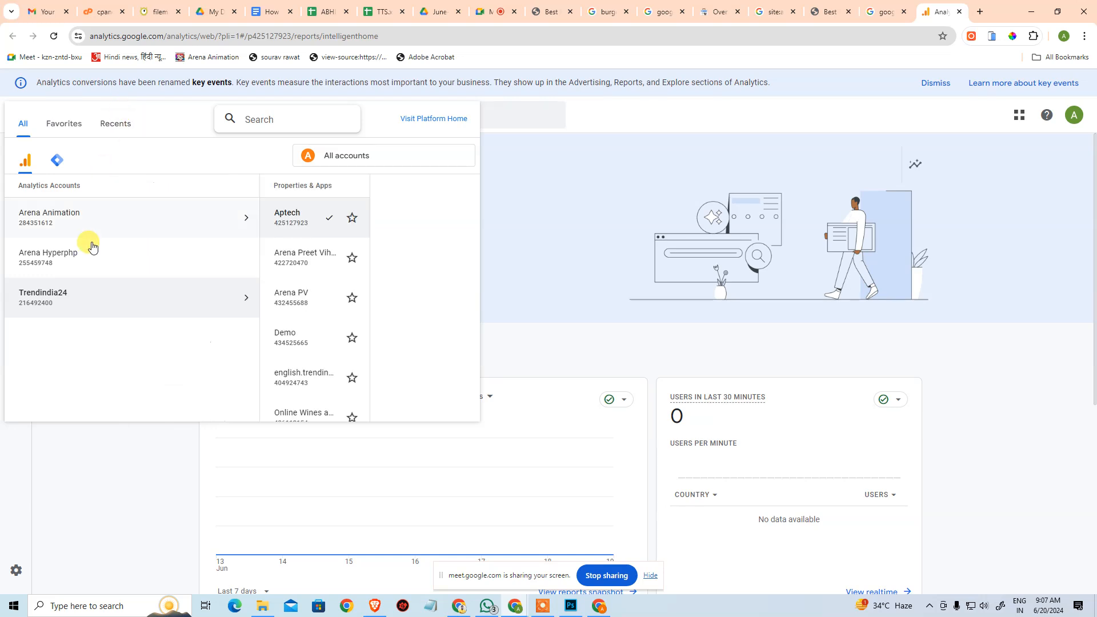
{"action": "scroll", "coordinate": [240, 343], "scroll_direction": "down", "scroll_amount": 3}
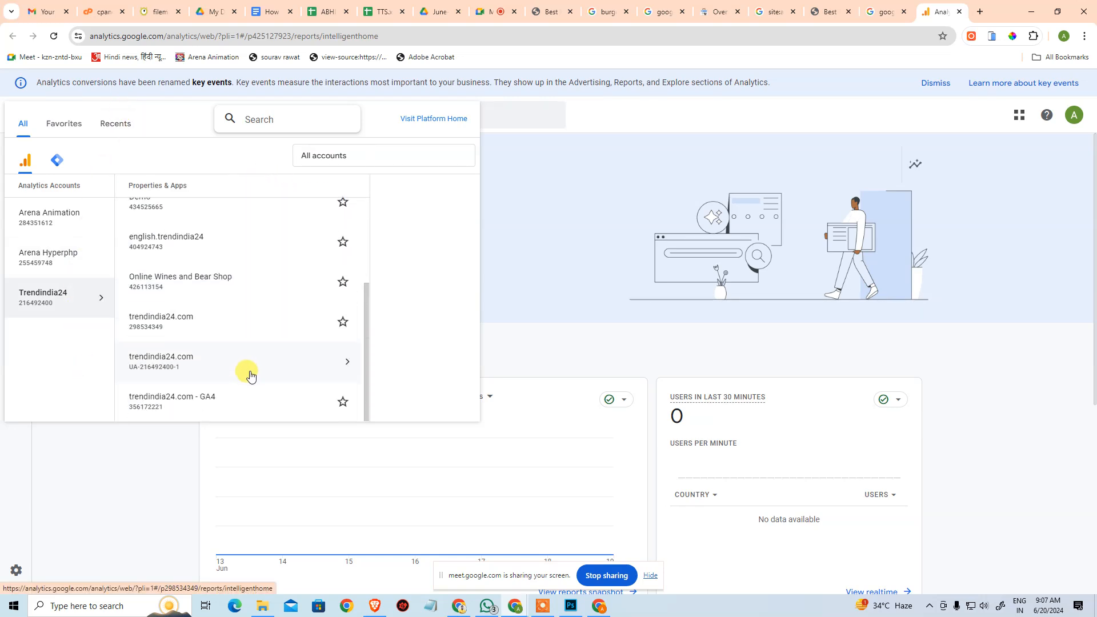
{"action": "scroll", "coordinate": [228, 334], "scroll_direction": "up", "scroll_amount": 3}
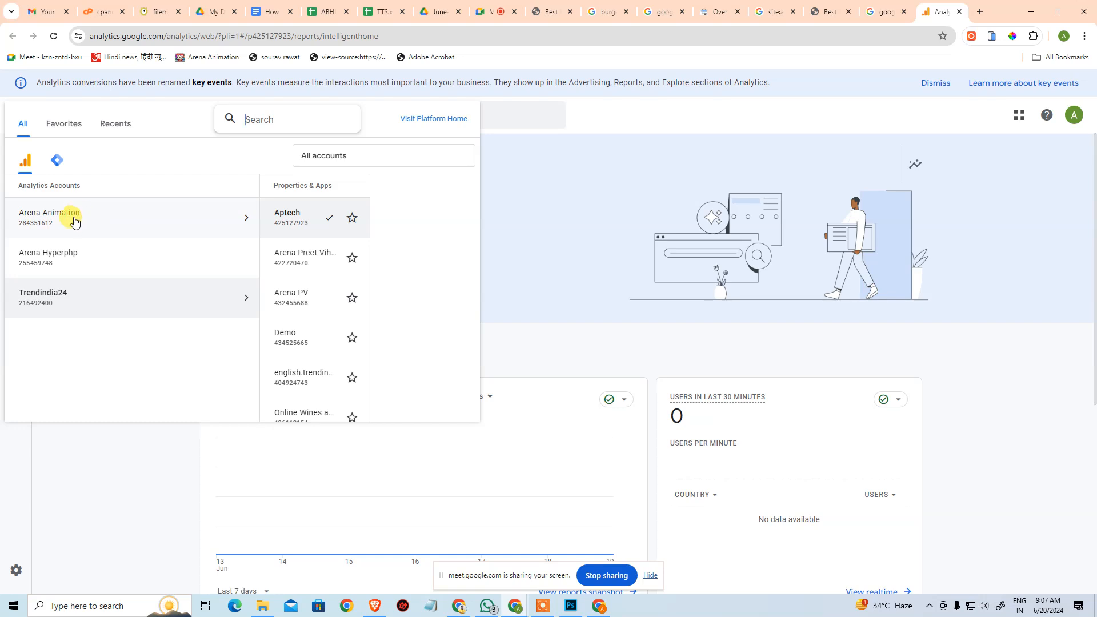
{"action": "scroll", "coordinate": [206, 329], "scroll_direction": "down", "scroll_amount": 3}
{"action": "scroll", "coordinate": [212, 326], "scroll_direction": "up", "scroll_amount": 3}
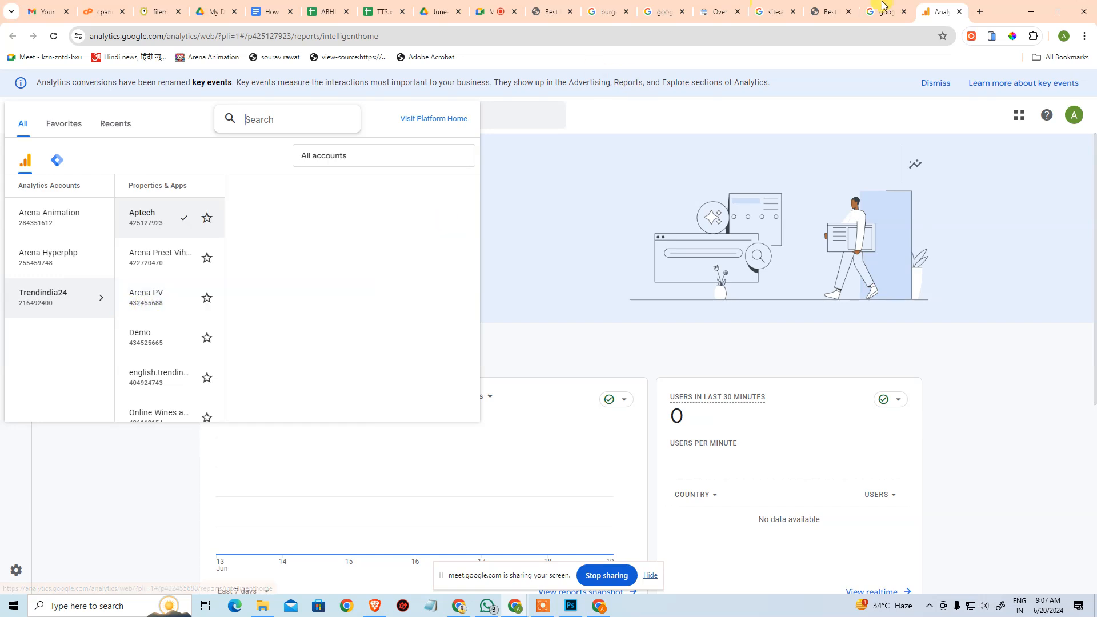
View the page source of arenapv.hyperphp.com to inspect its Google tag, and return to Google Analytics.
{"action": "left_click", "coordinate": [830, 10]}
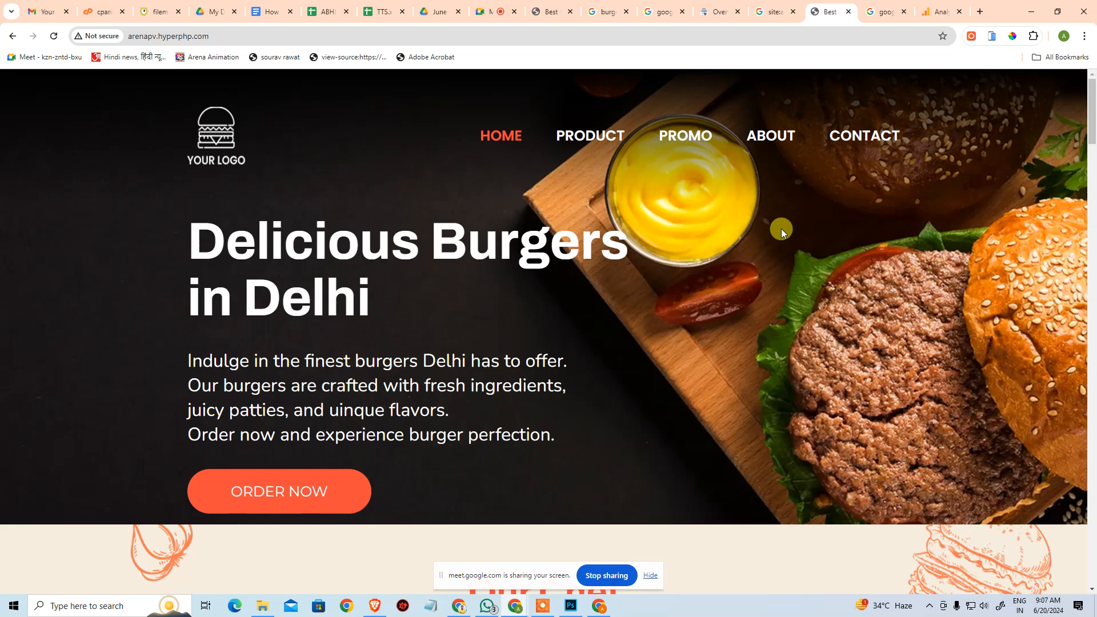
{"action": "key", "text": "ctrl+u"}
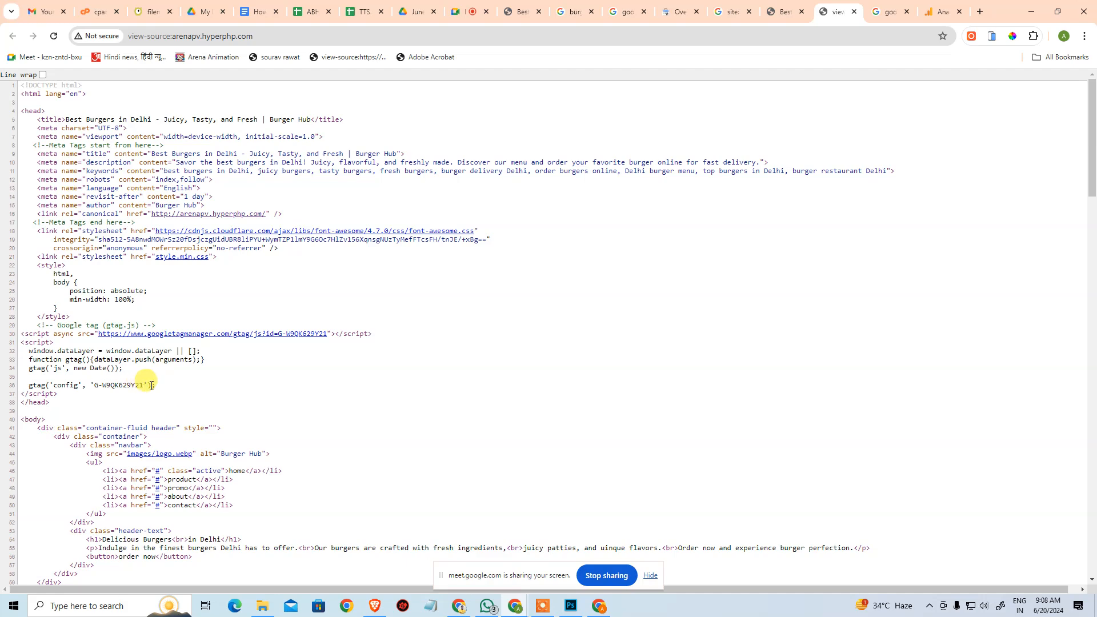
{"action": "left_click", "coordinate": [941, 15]}
Look through the properties of the Arena Animation, Arena Hyperphp and Trendindia24 Analytics accounts.
{"action": "left_click", "coordinate": [49, 226]}
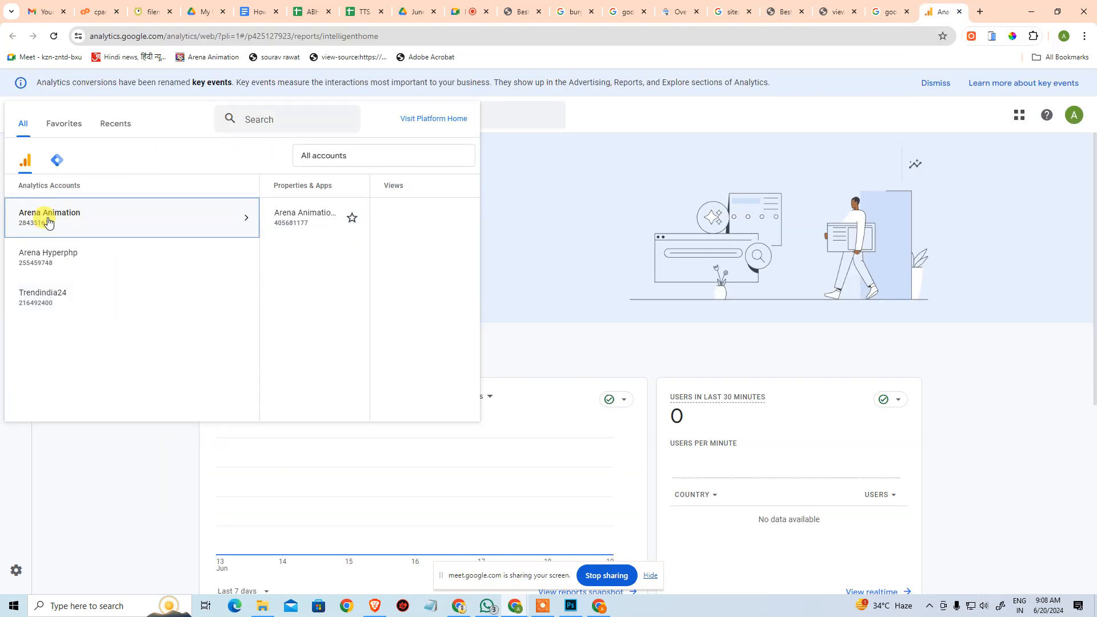
{"action": "left_click", "coordinate": [50, 253]}
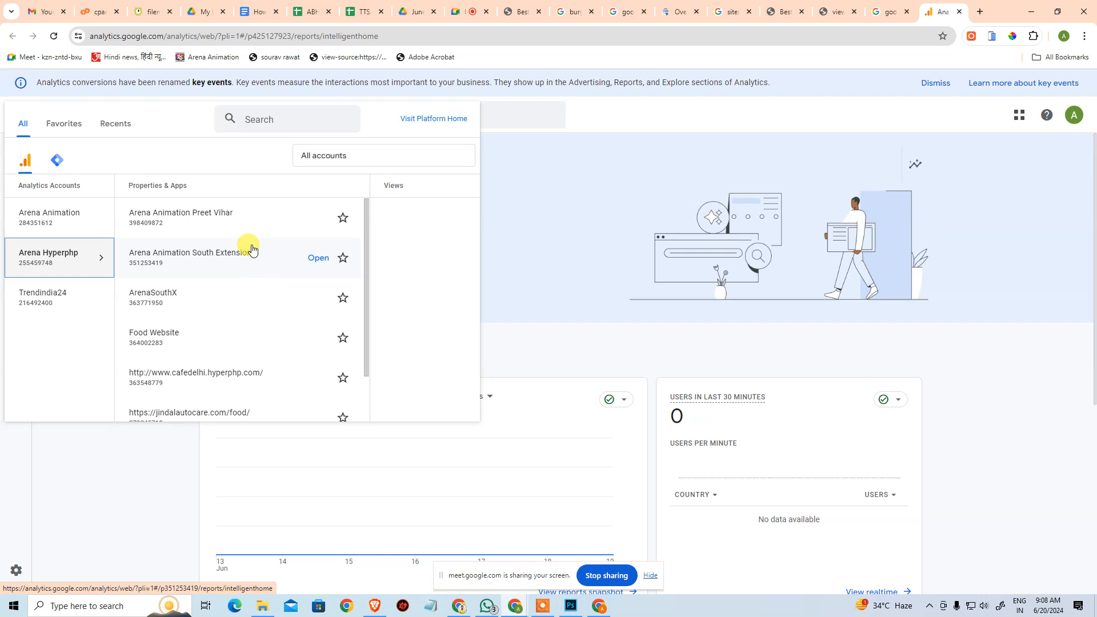
{"action": "scroll", "coordinate": [254, 290], "scroll_direction": "down", "scroll_amount": 1}
{"action": "scroll", "coordinate": [255, 290], "scroll_direction": "down", "scroll_amount": 1}
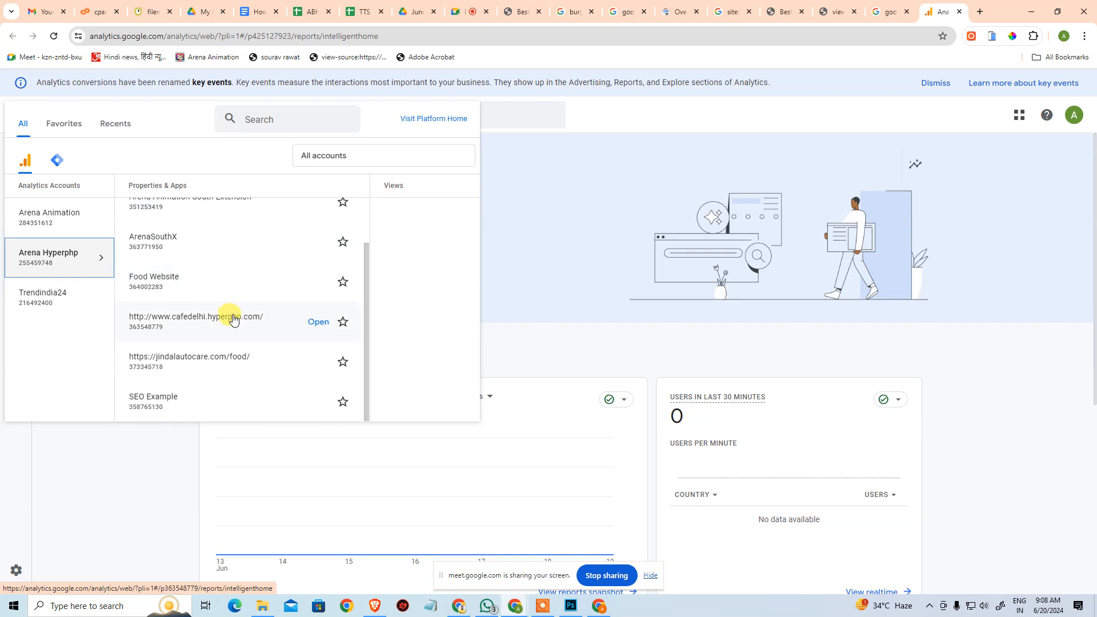
{"action": "left_click", "coordinate": [62, 301]}
{"action": "scroll", "coordinate": [213, 391], "scroll_direction": "down", "scroll_amount": 3}
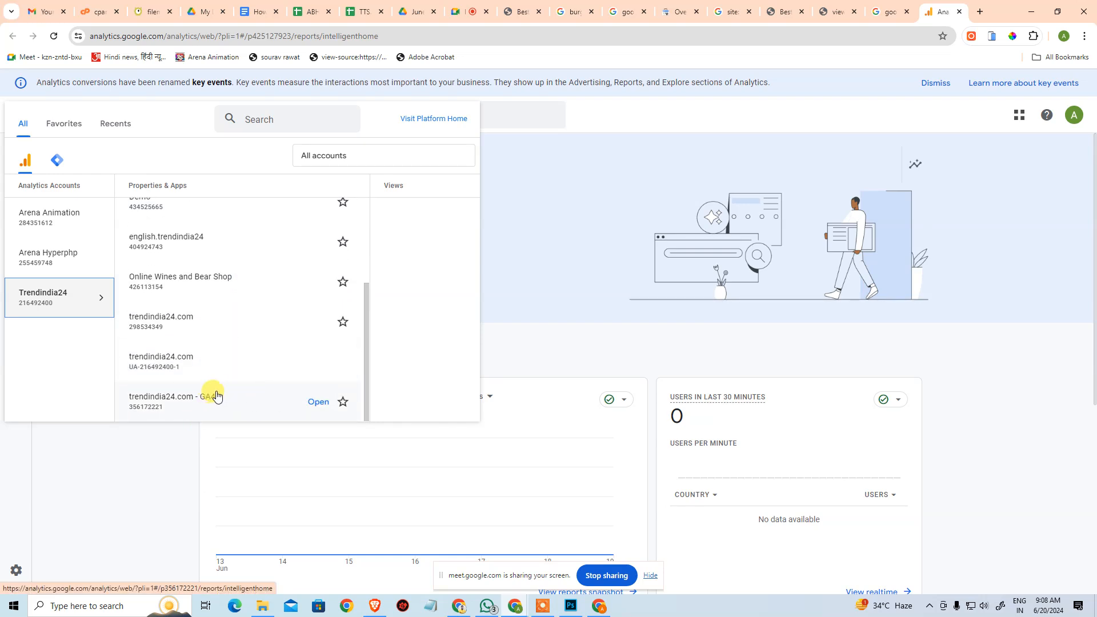
{"action": "scroll", "coordinate": [197, 331], "scroll_direction": "up", "scroll_amount": 3}
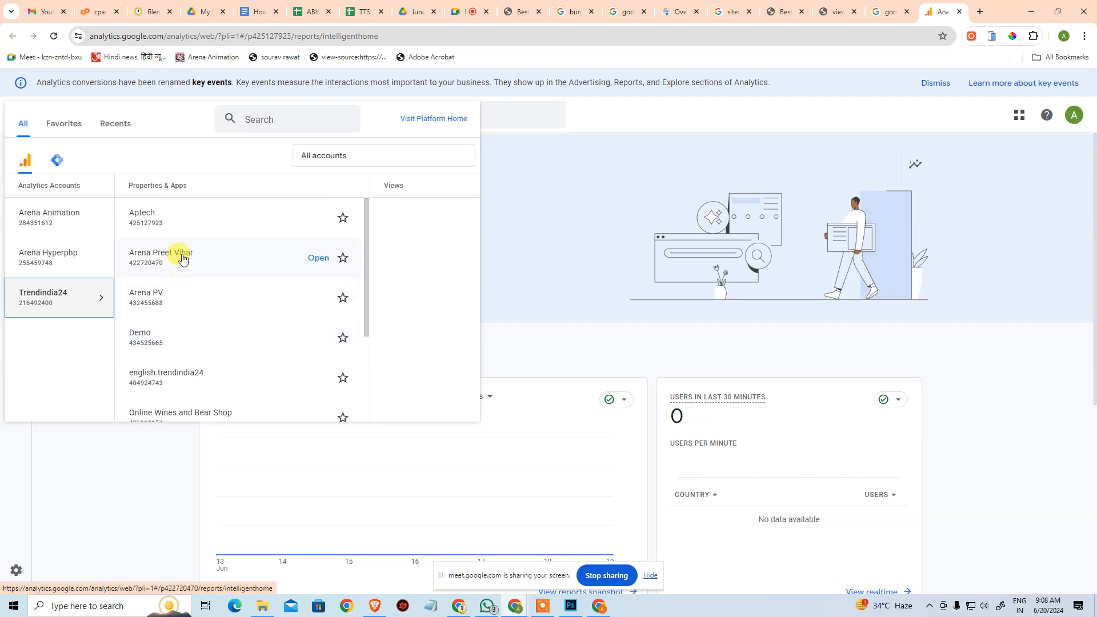
{"action": "left_click", "coordinate": [311, 216]}
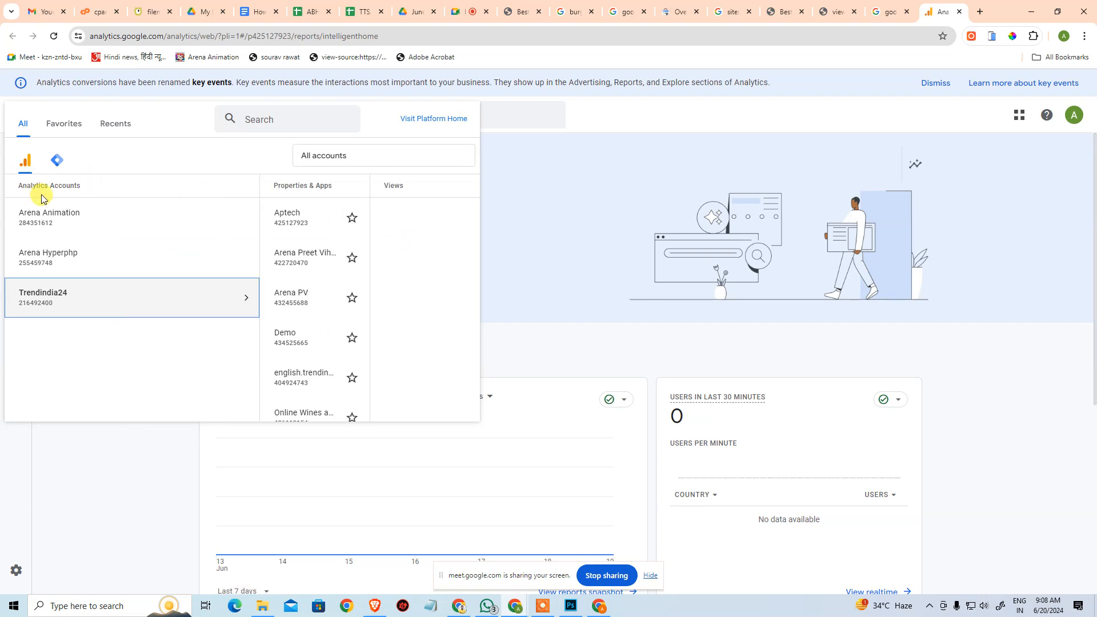
Check the containers of the Tag Manager account, switch back to the Analytics accounts and close the account picker.
{"action": "left_click", "coordinate": [56, 161]}
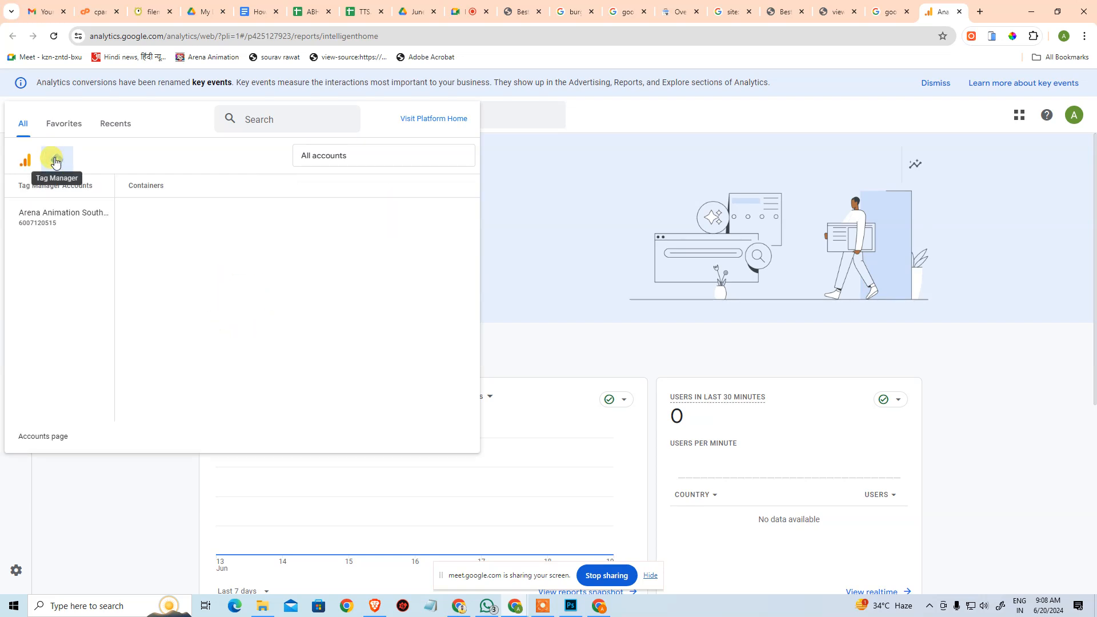
{"action": "left_click", "coordinate": [41, 221]}
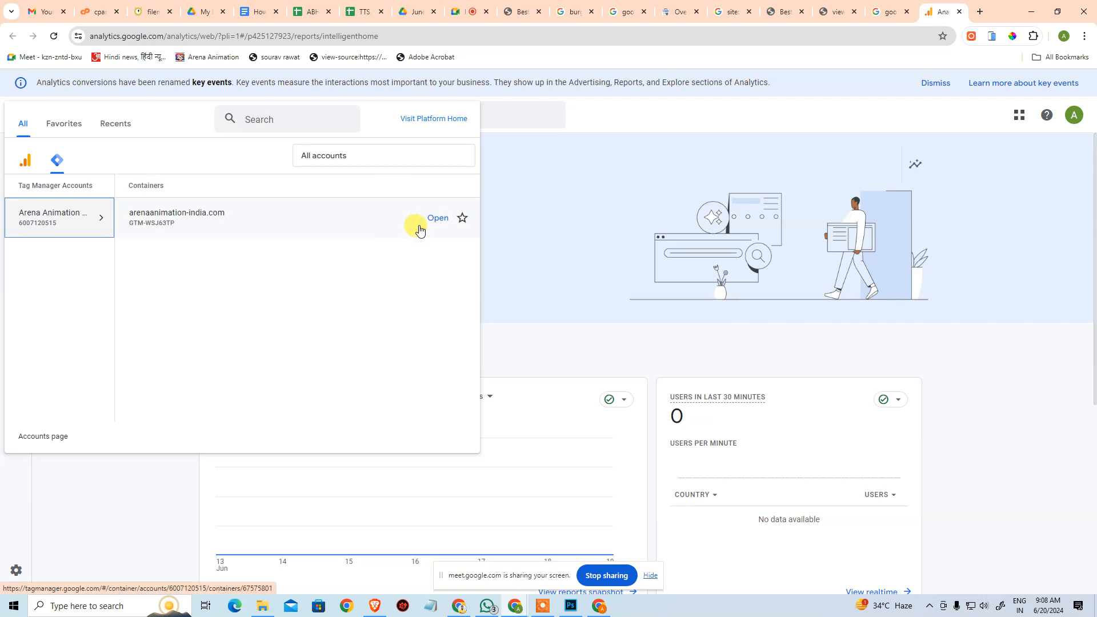
{"action": "left_click", "coordinate": [26, 162]}
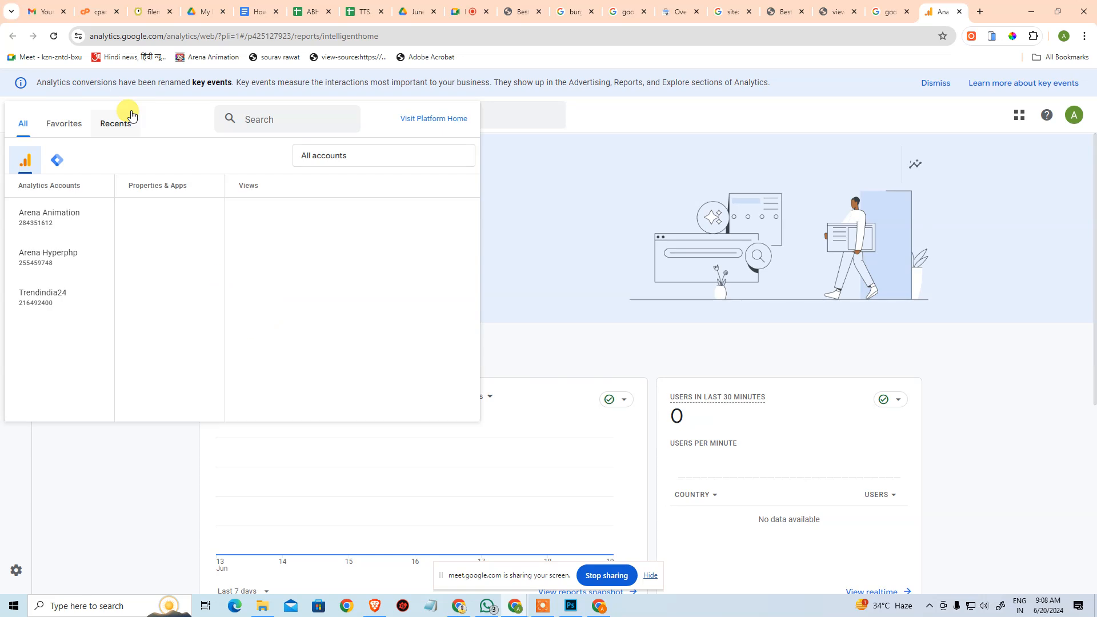
{"action": "left_click", "coordinate": [125, 460]}
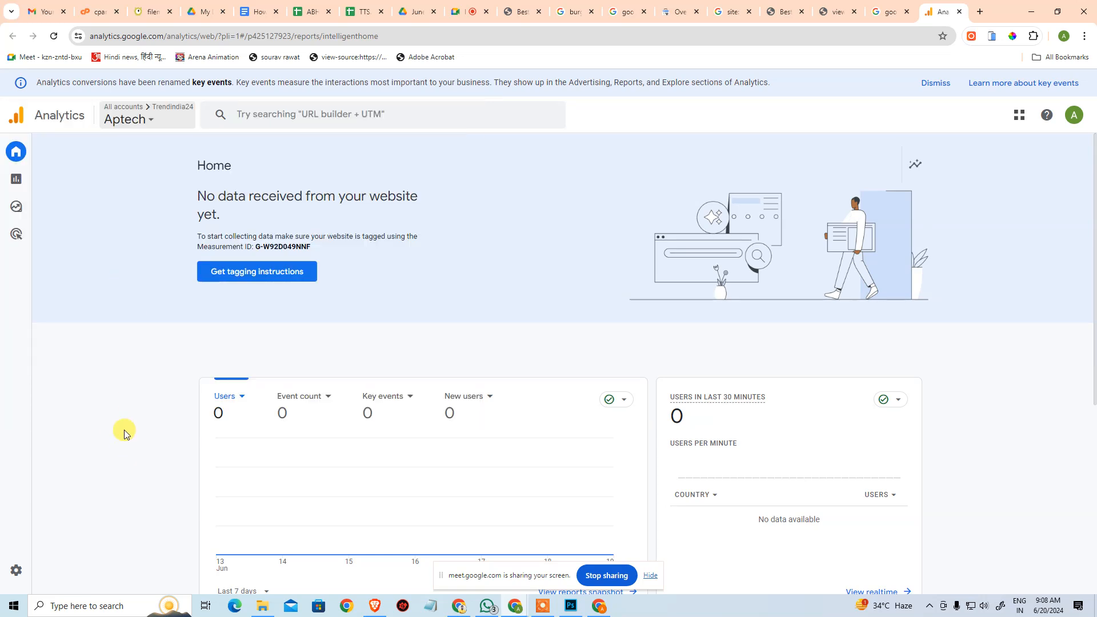
Open the Analytics Admin page and check which items can be created there.
{"action": "left_click", "coordinate": [20, 572]}
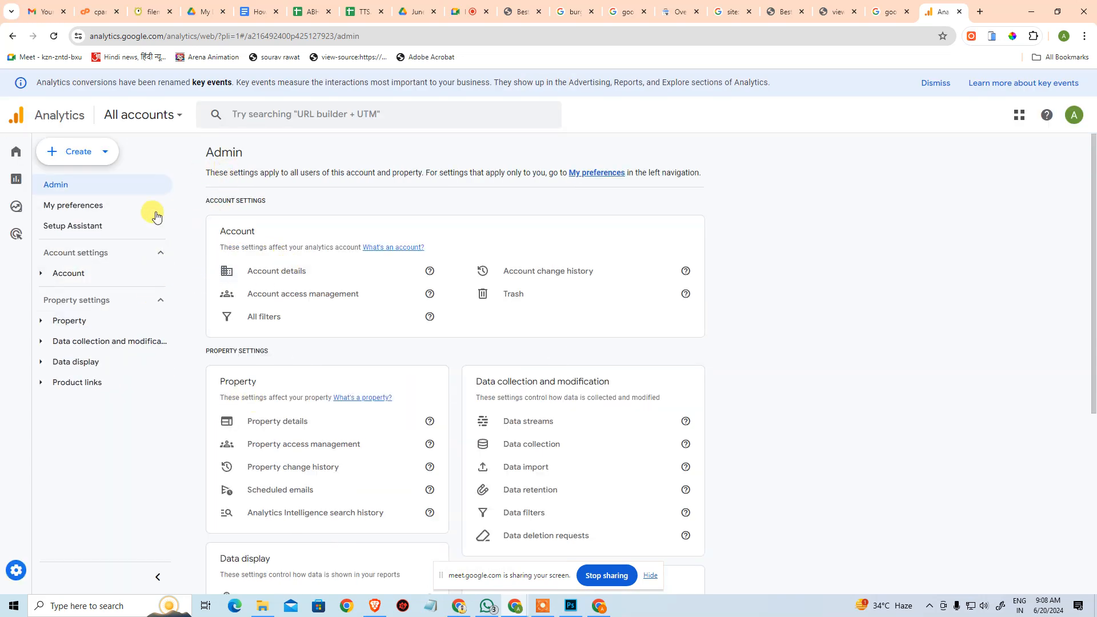
{"action": "left_click", "coordinate": [104, 153]}
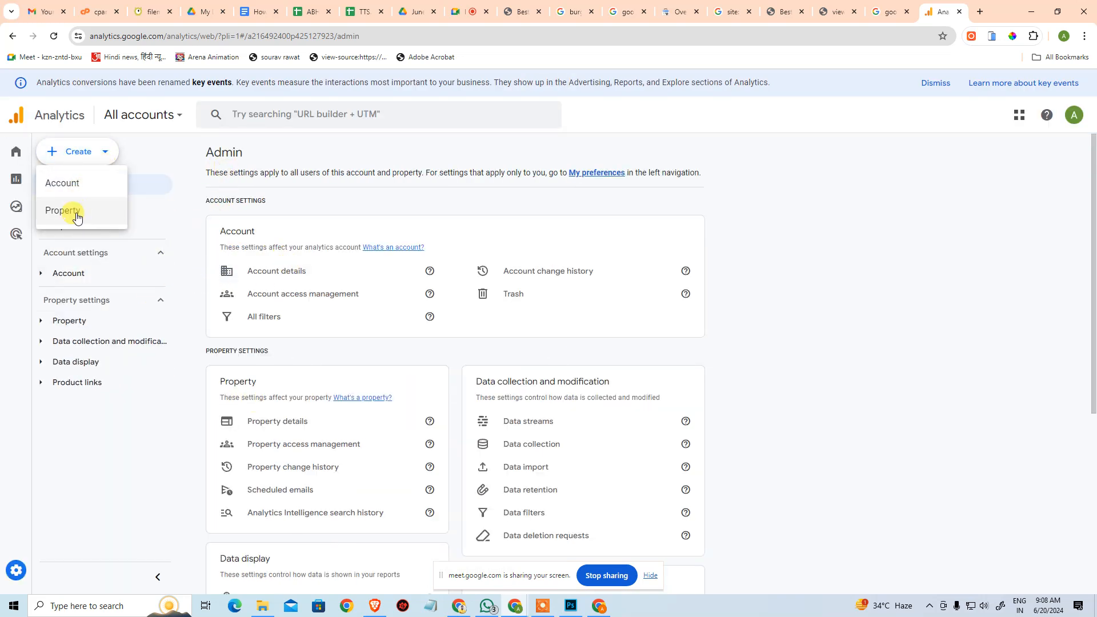
{"action": "left_click", "coordinate": [87, 374]}
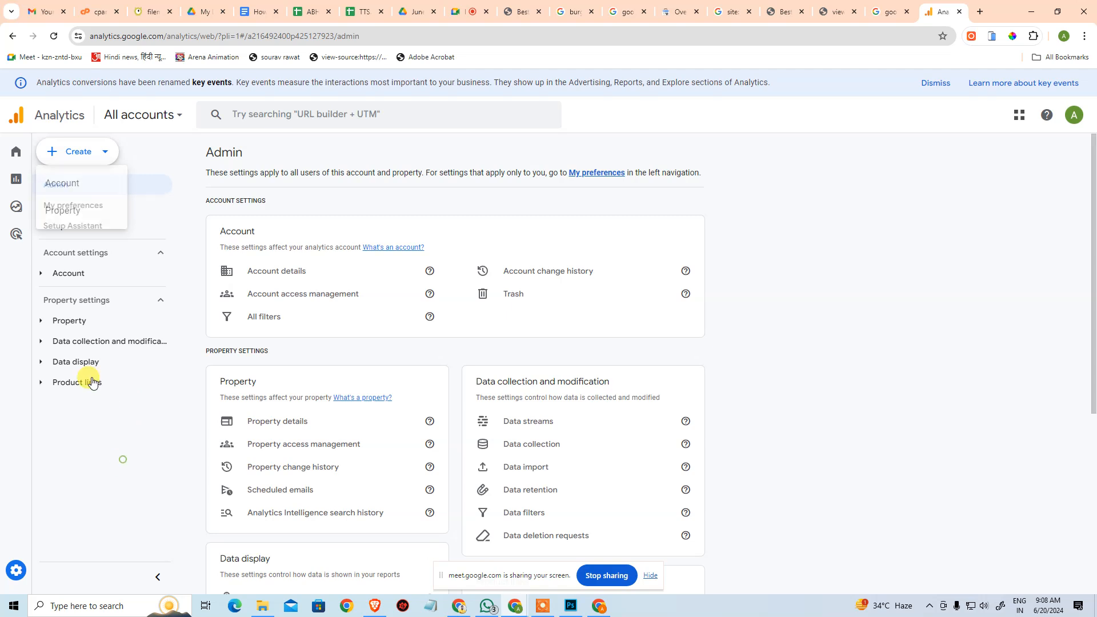
Review the Aptech property's details and its change history.
{"action": "left_click", "coordinate": [73, 321]}
{"action": "left_click", "coordinate": [93, 342]}
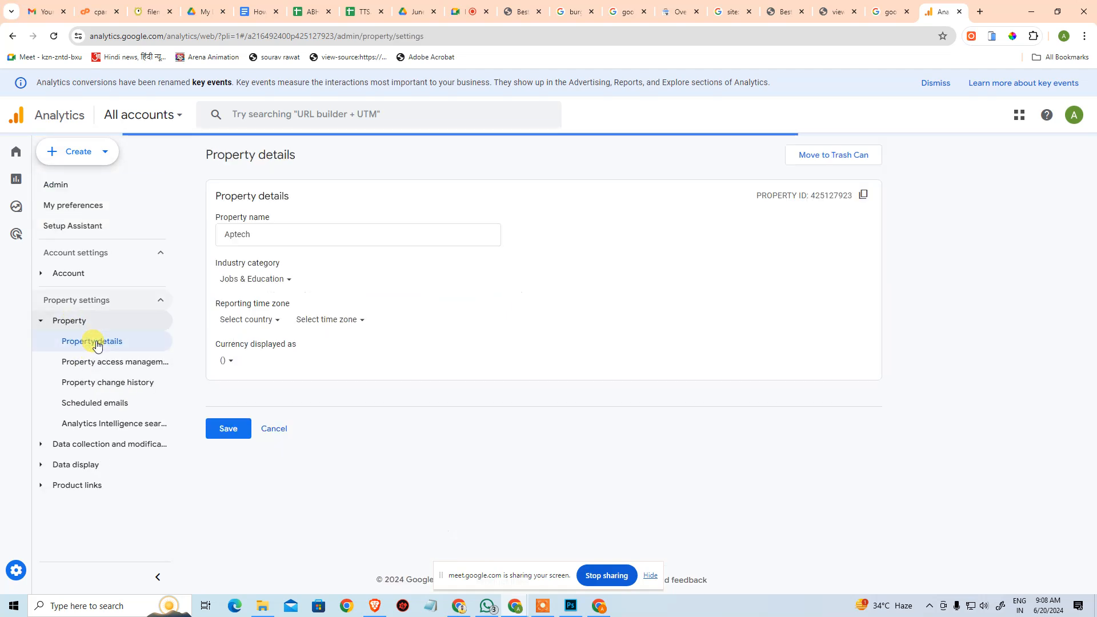
{"action": "left_click", "coordinate": [324, 234]}
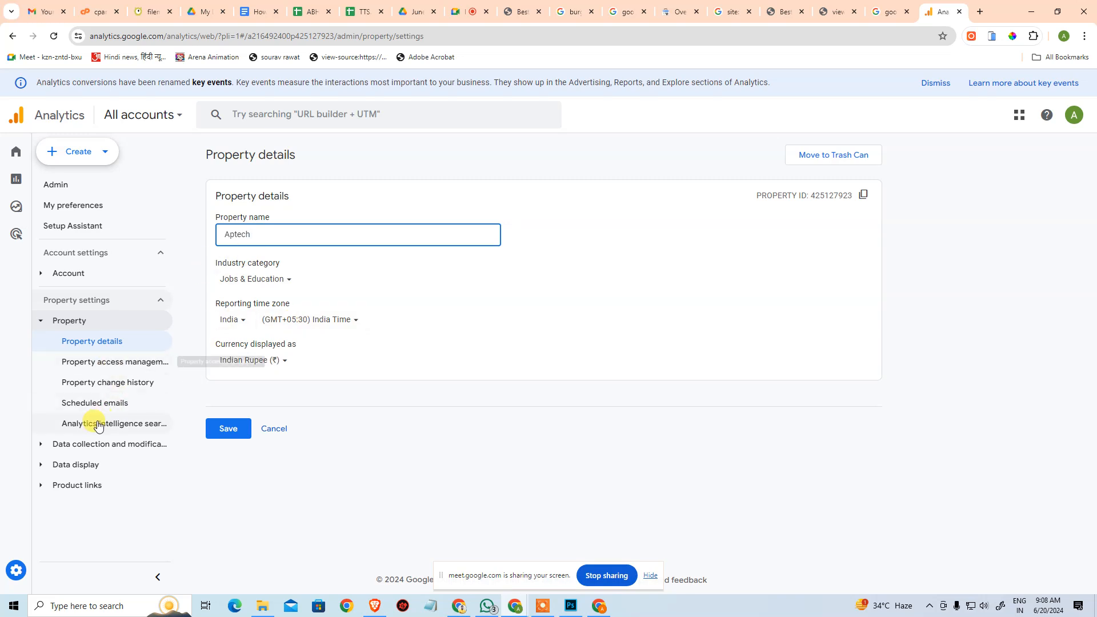
{"action": "left_click", "coordinate": [118, 384]}
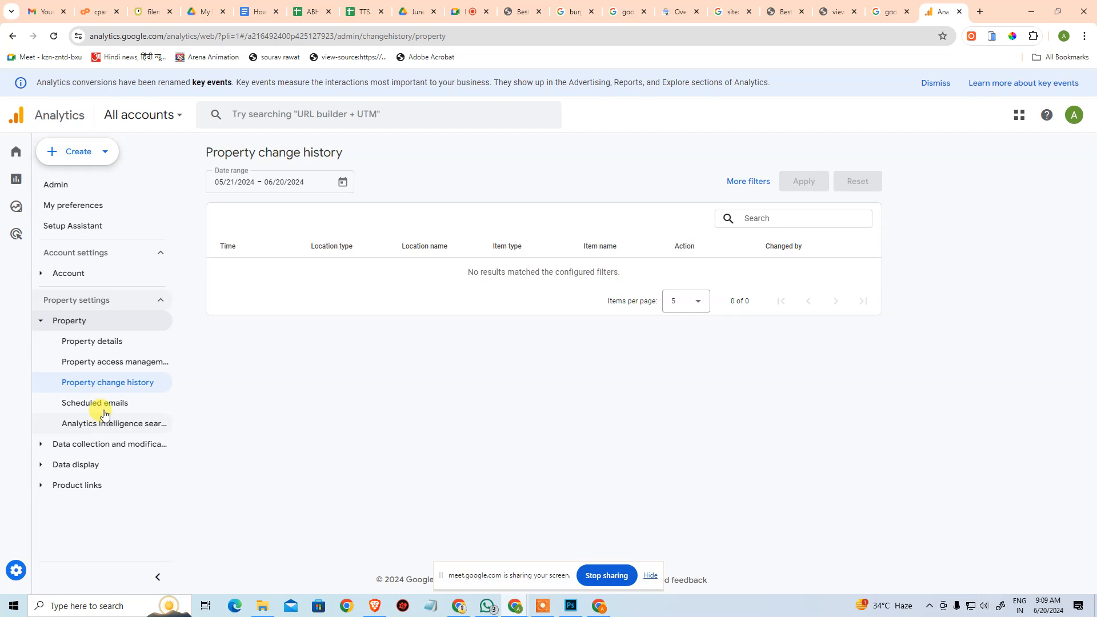
{"action": "left_click", "coordinate": [68, 321]}
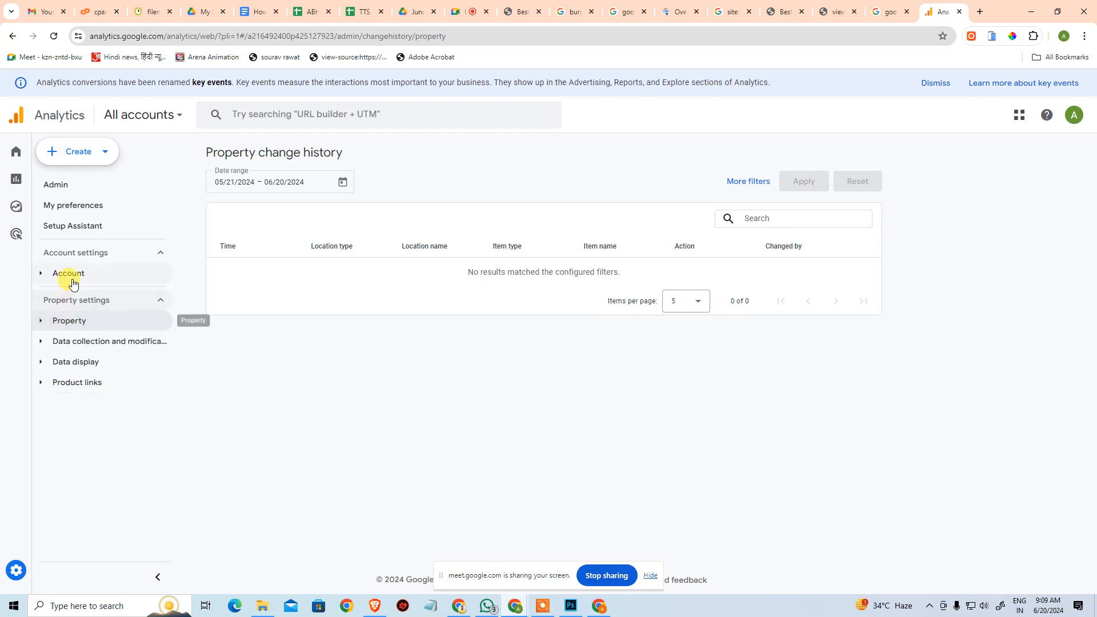
Review the Trendindia24 account's details and check which properties belong to the Arena Animation account.
{"action": "left_click", "coordinate": [68, 274]}
{"action": "left_click", "coordinate": [112, 298]}
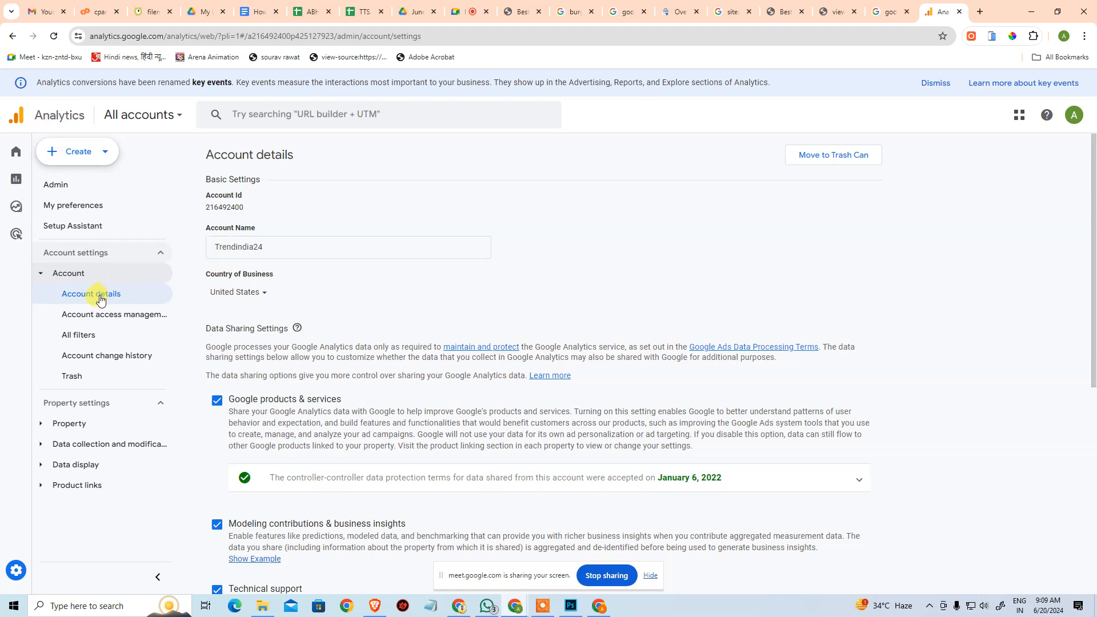
{"action": "left_click", "coordinate": [139, 116]}
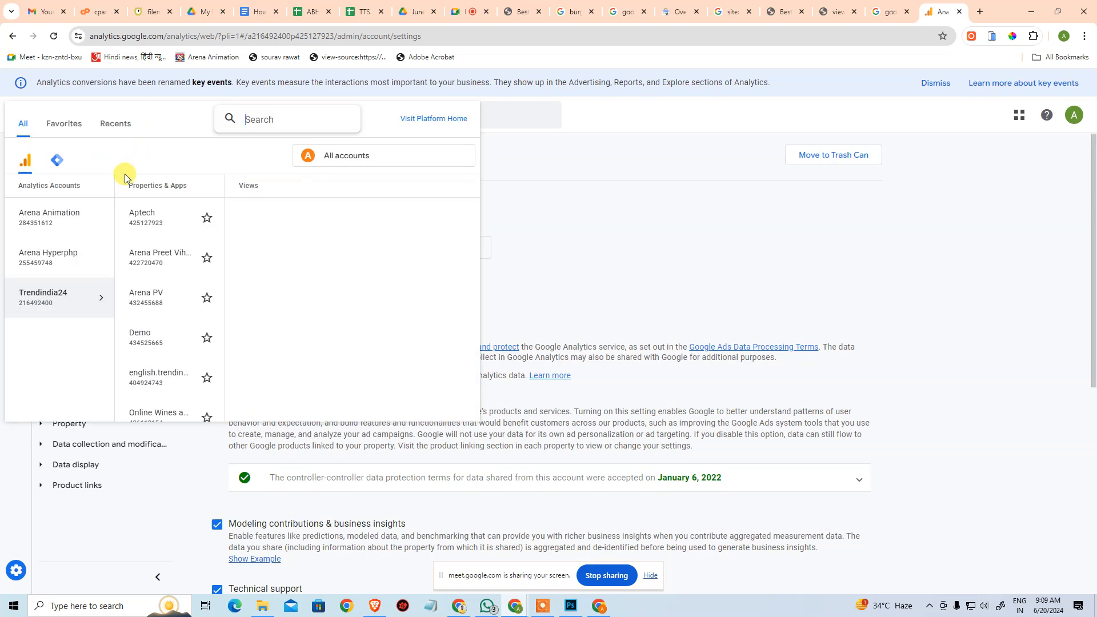
{"action": "left_click", "coordinate": [76, 225]}
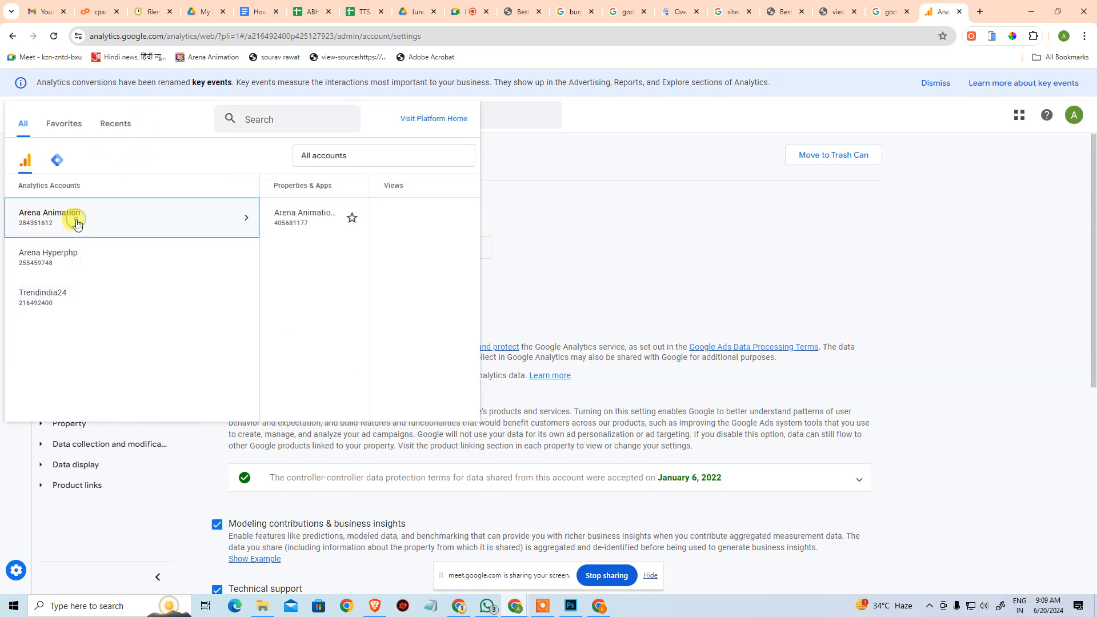
{"action": "left_click", "coordinate": [586, 224]}
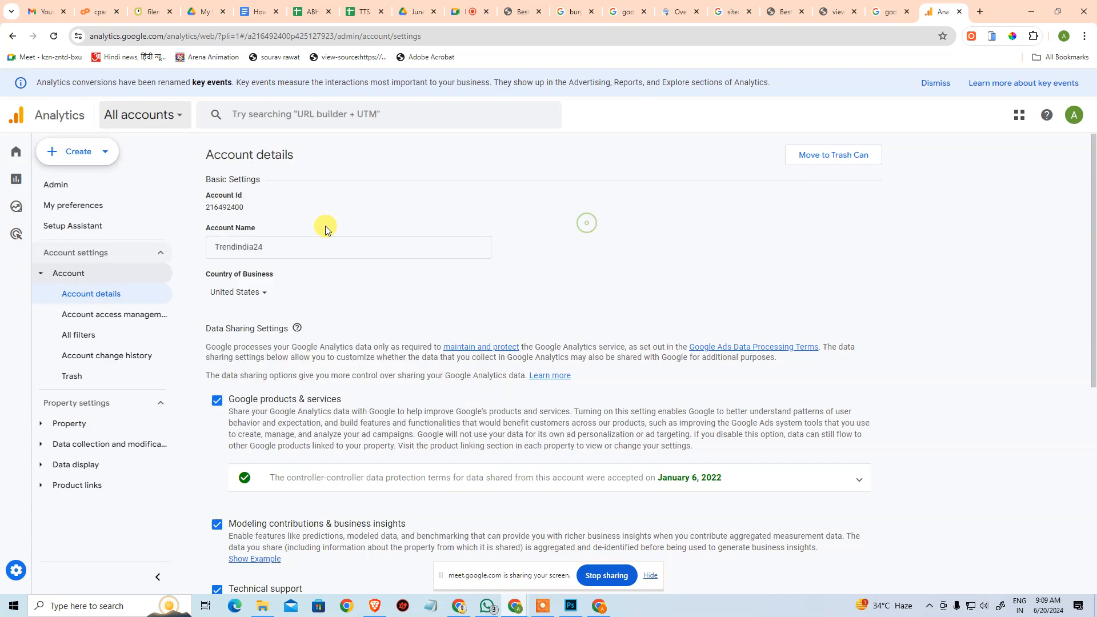
{"action": "left_click", "coordinate": [140, 116]}
{"action": "left_click", "coordinate": [84, 218]}
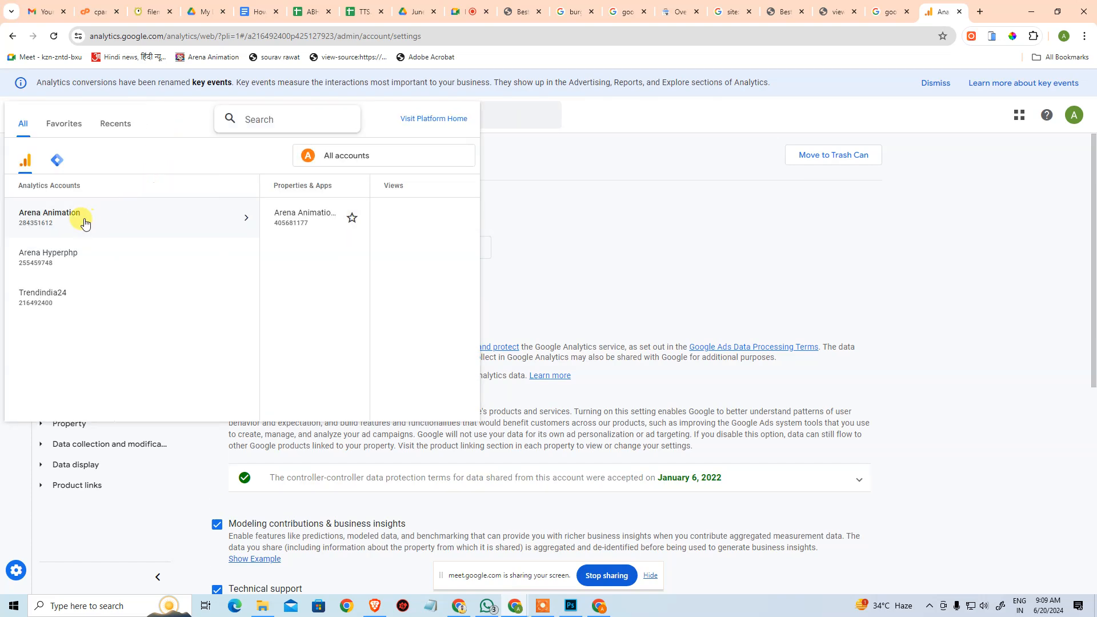
{"action": "left_click", "coordinate": [574, 213]}
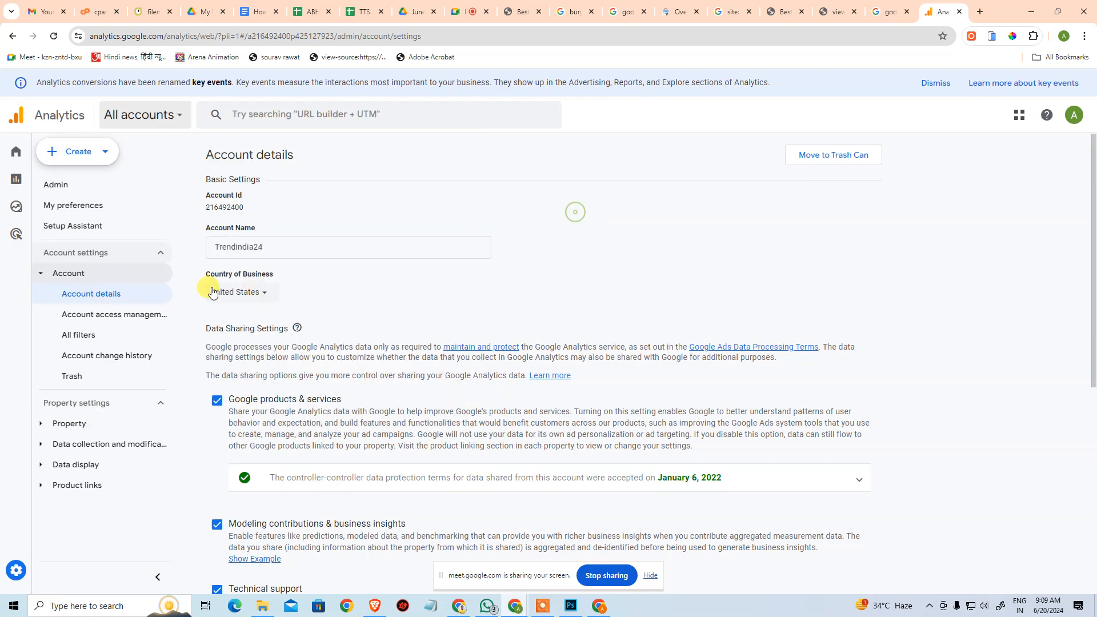
{"action": "left_click", "coordinate": [78, 278]}
{"action": "left_click", "coordinate": [78, 278]}
{"action": "left_click", "coordinate": [86, 298]}
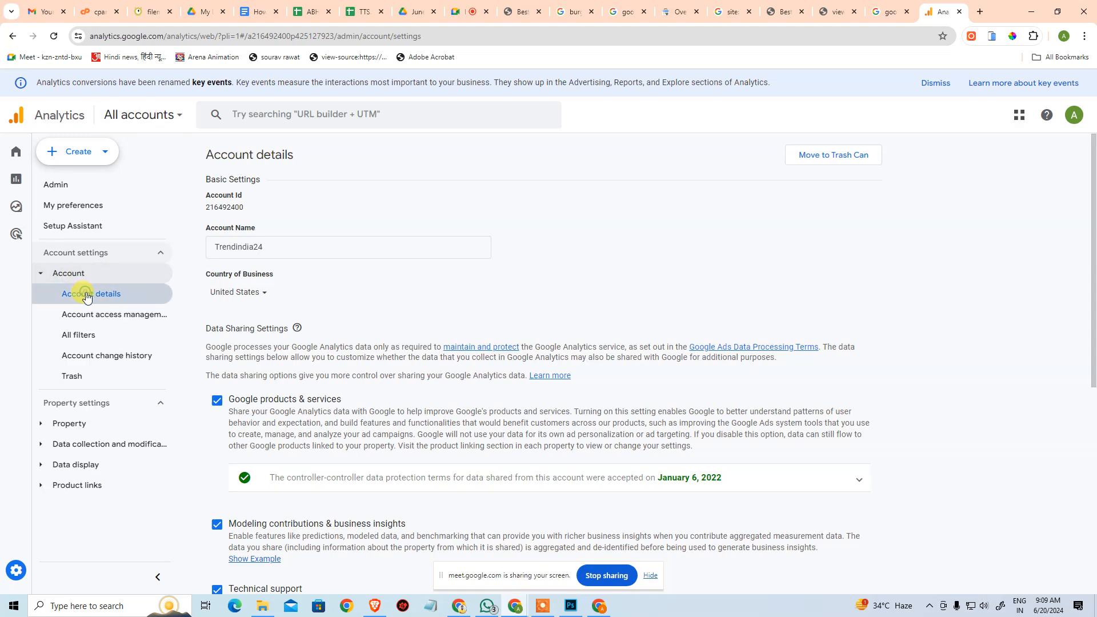
Look at the user preferences, return to the account details, and check the Analytics home page and account list.
{"action": "left_click", "coordinate": [69, 206]}
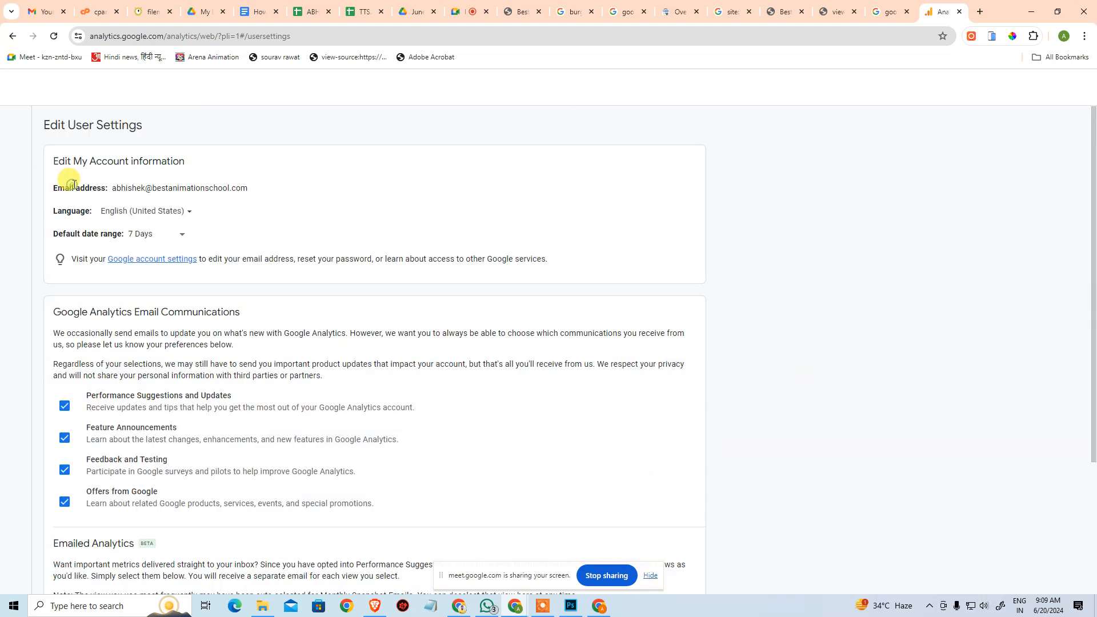
{"action": "key", "text": "alt+Left"}
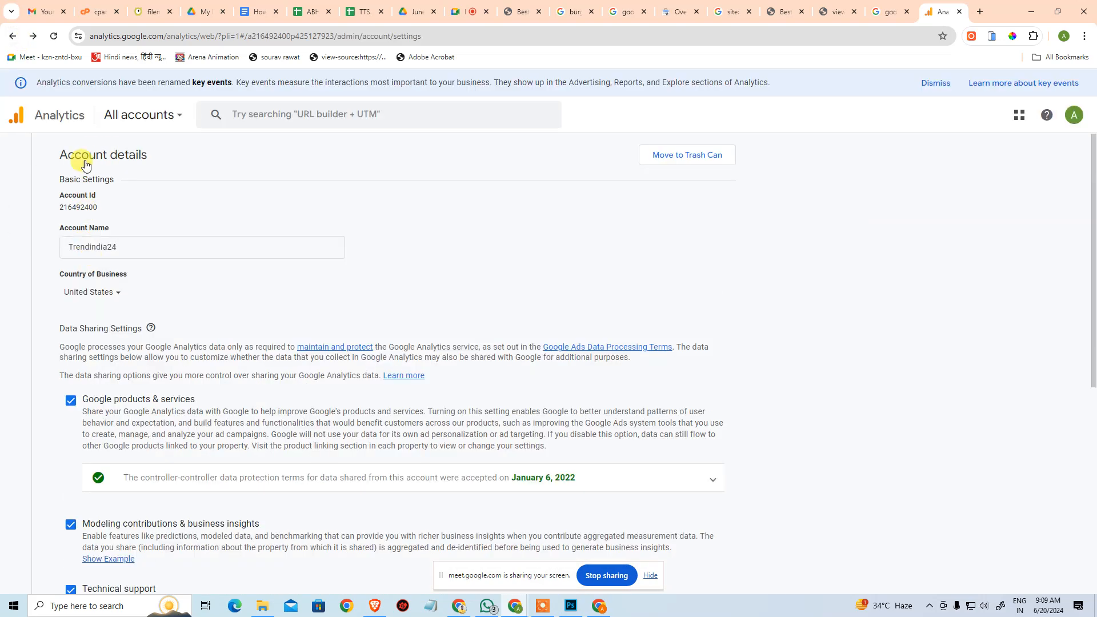
{"action": "left_click", "coordinate": [78, 154]}
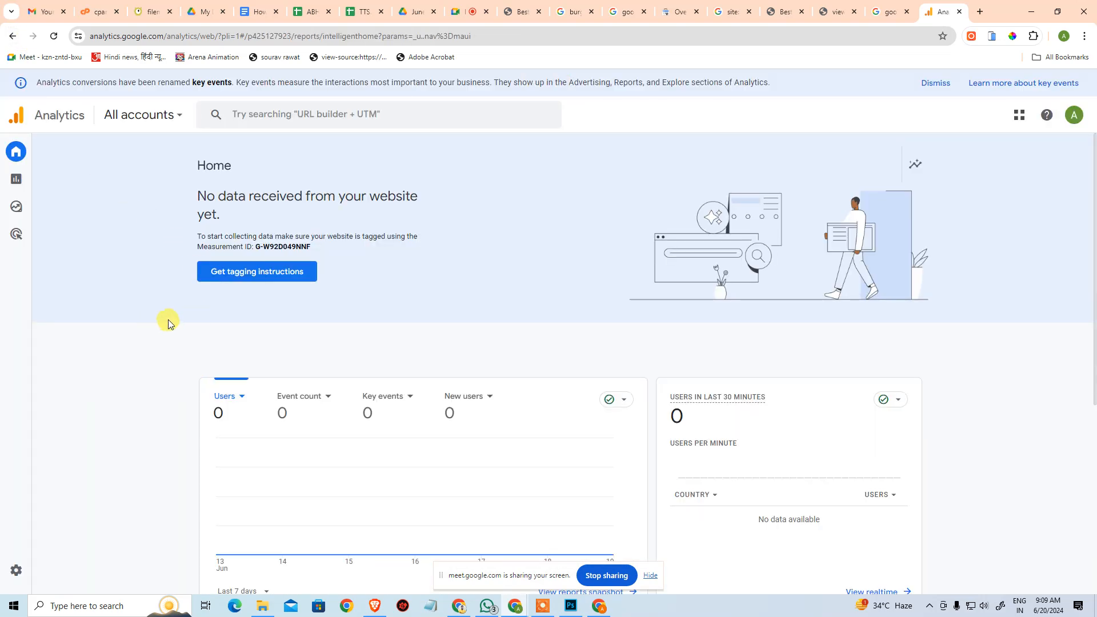
{"action": "scroll", "coordinate": [167, 320], "scroll_direction": "down", "scroll_amount": 1}
{"action": "left_click", "coordinate": [147, 117]}
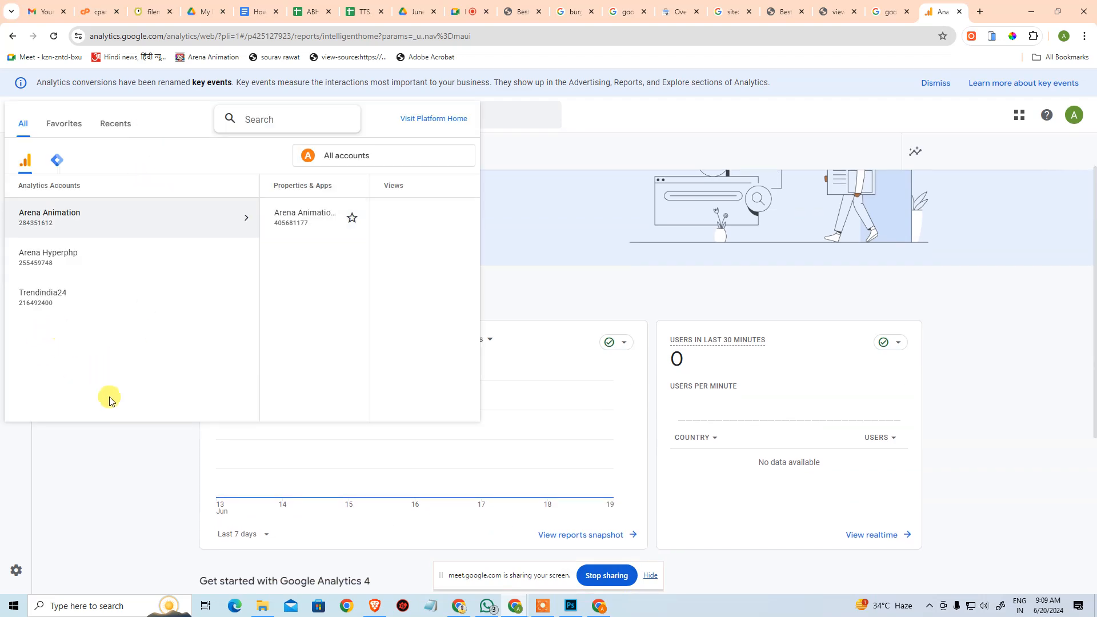
{"action": "left_click", "coordinate": [124, 481]}
Start creating a new property from the Analytics Admin page and name it Arena Animation PV.
{"action": "left_click", "coordinate": [17, 575]}
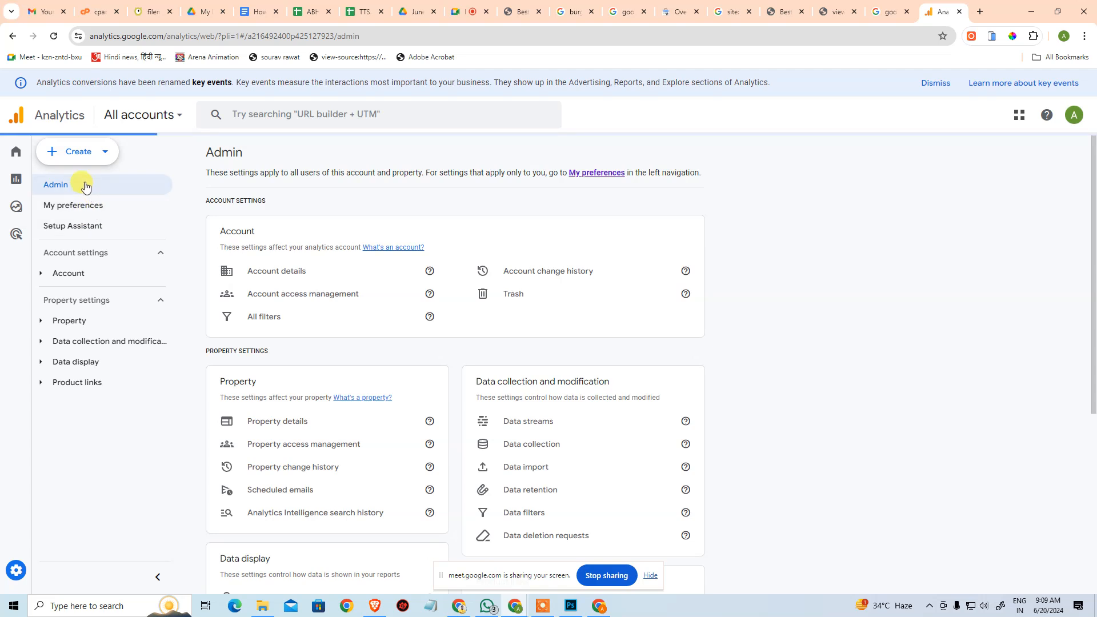
{"action": "left_click", "coordinate": [99, 152]}
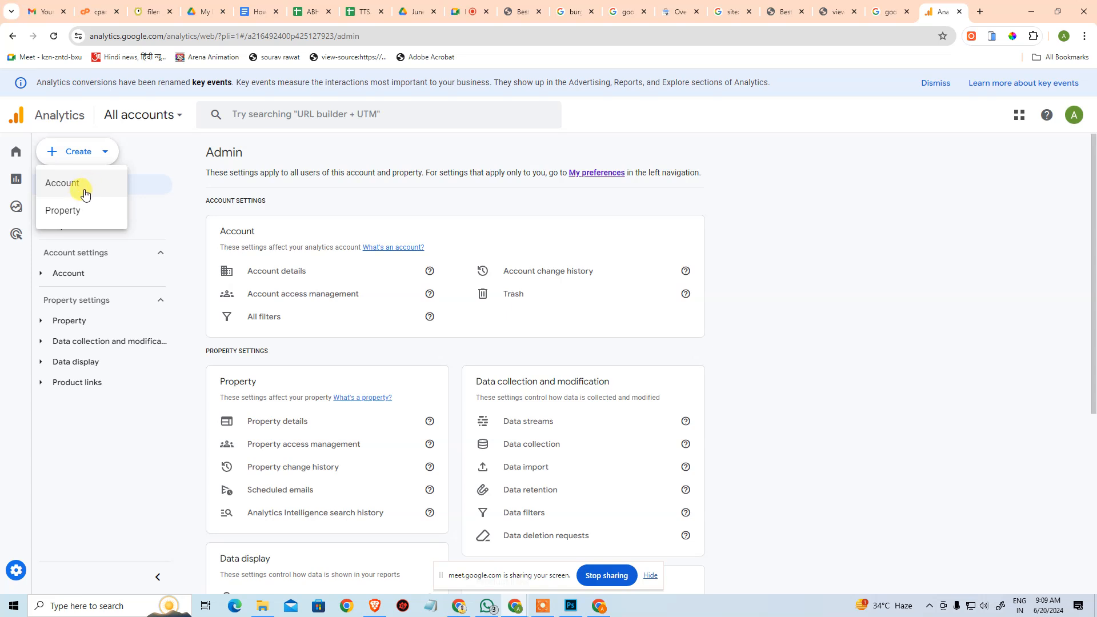
{"action": "left_click", "coordinate": [85, 211]}
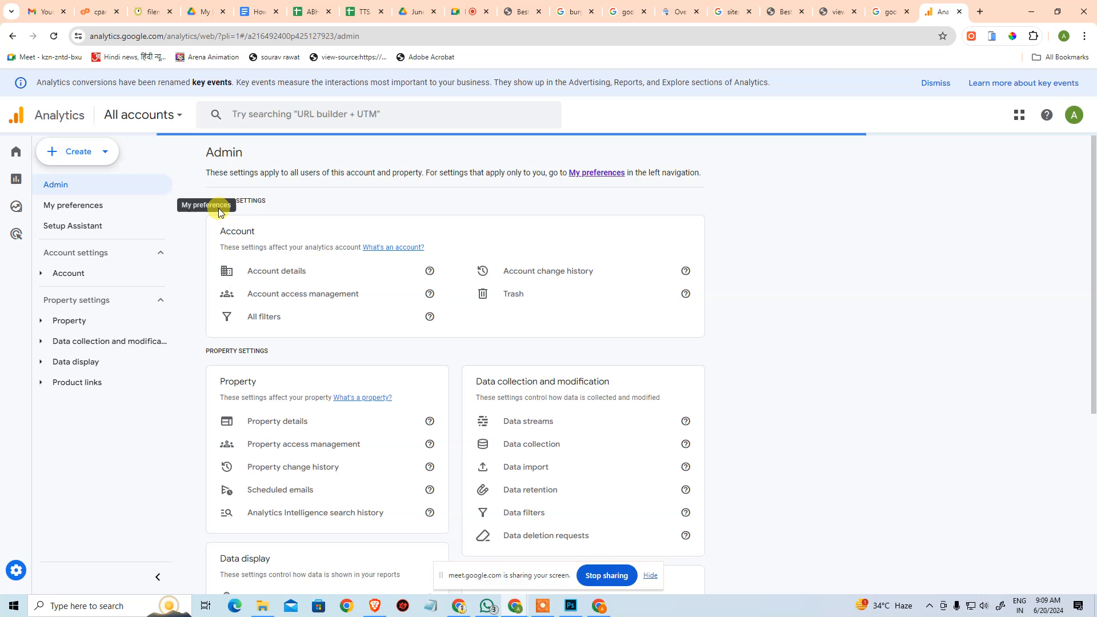
{"action": "left_click", "coordinate": [457, 364]}
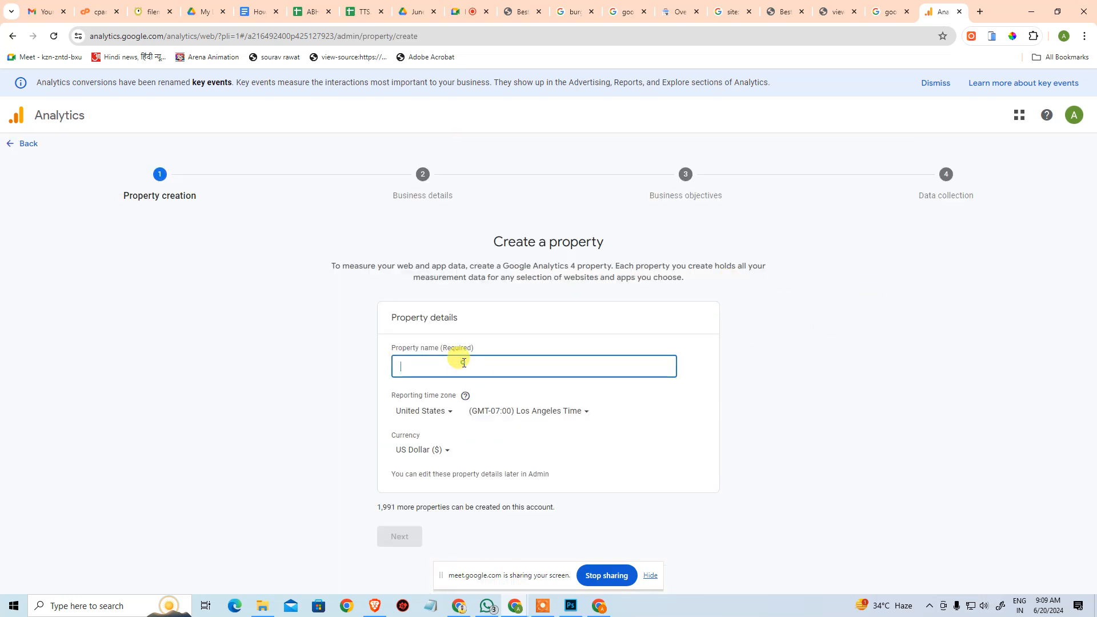
{"action": "type", "text": "Arena"}
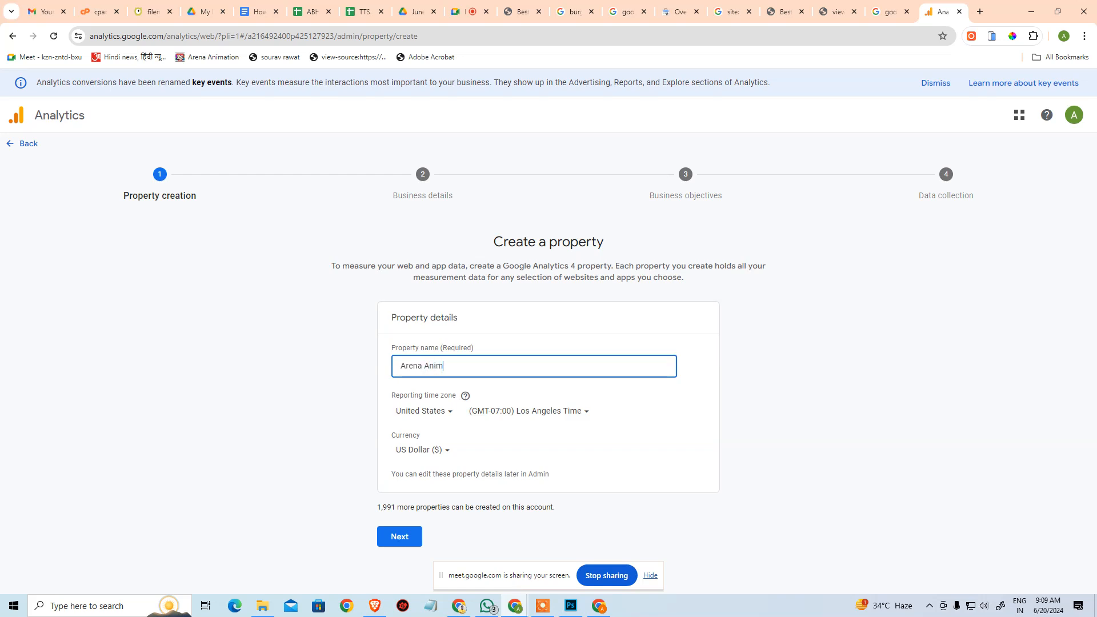
{"action": "type", "text": "Animation PB"}
Set the property's reporting time zone to India and its currency to Indian Rupee, and continue to the business details.
{"action": "left_click", "coordinate": [424, 411]}
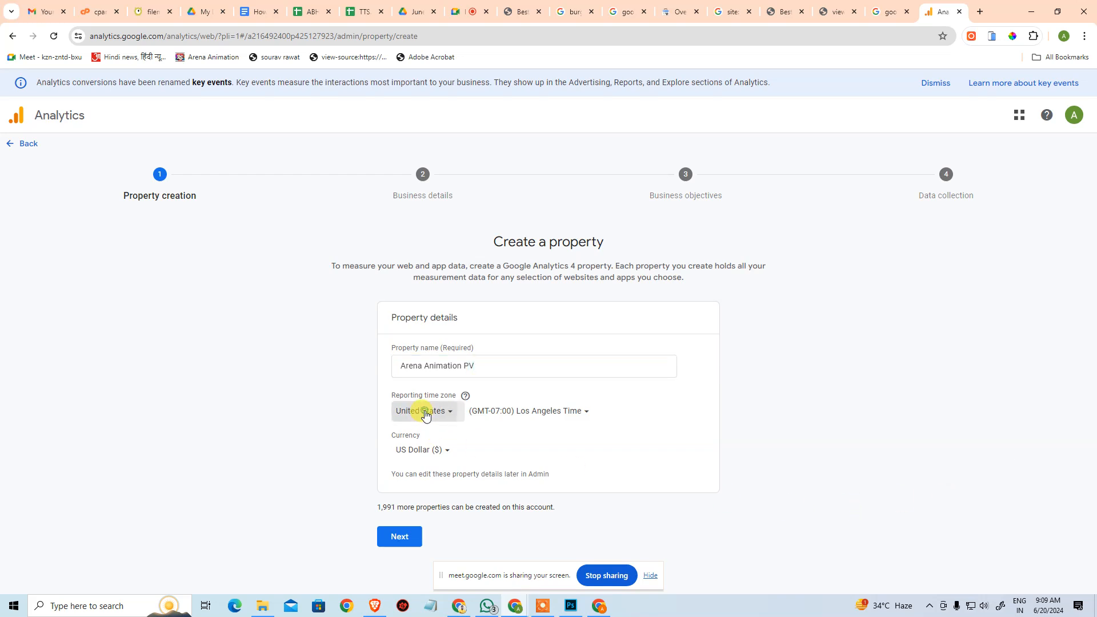
{"action": "type", "text": "india"}
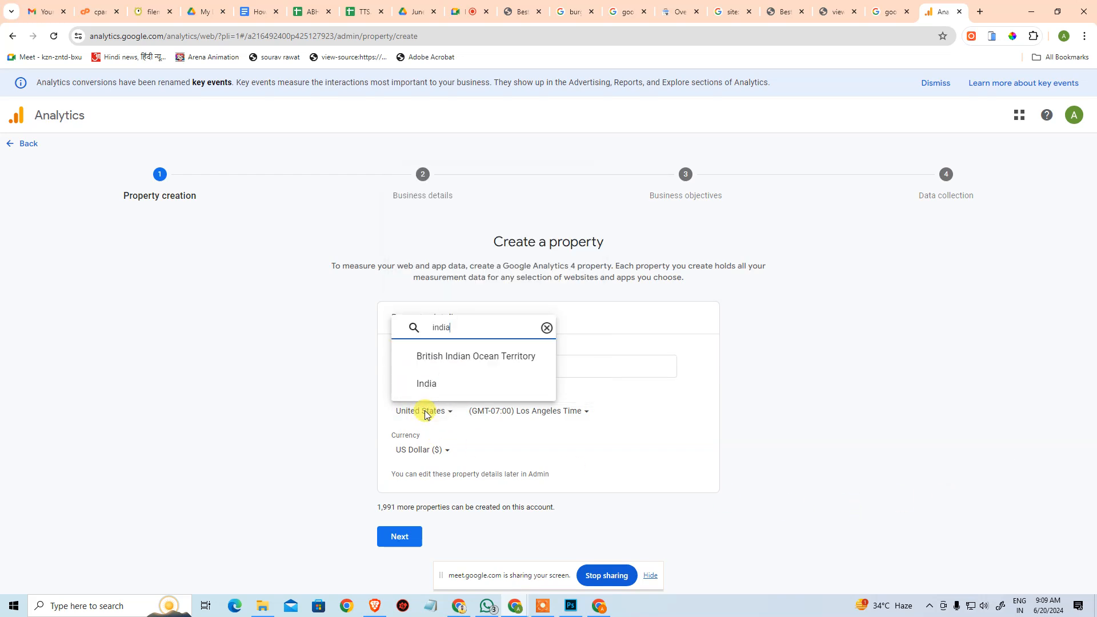
{"action": "left_click", "coordinate": [421, 381]}
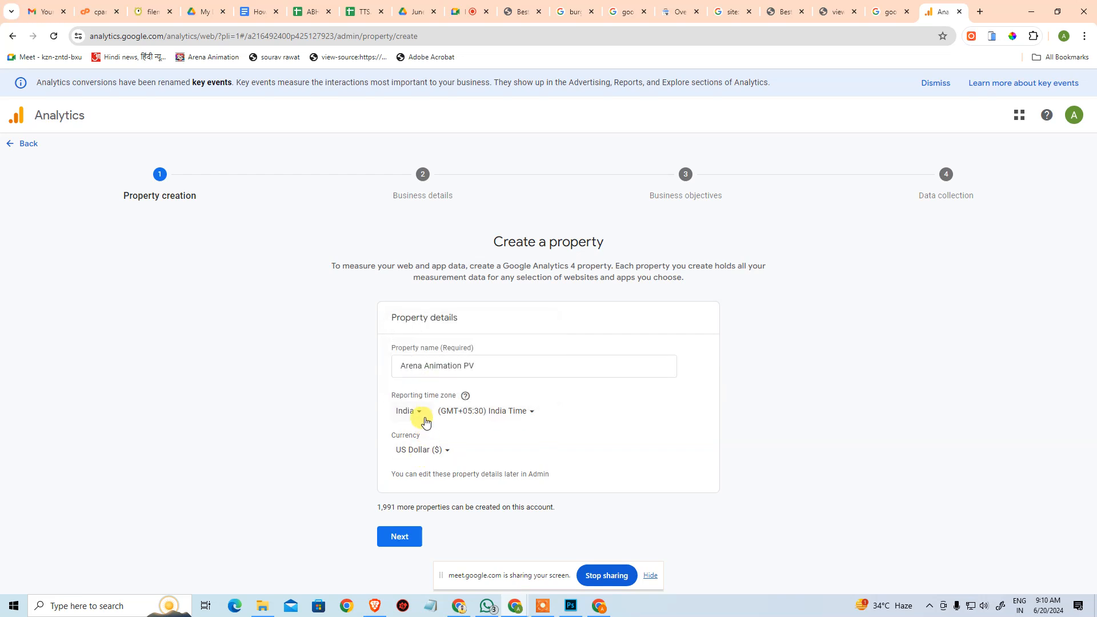
{"action": "left_click", "coordinate": [421, 451]}
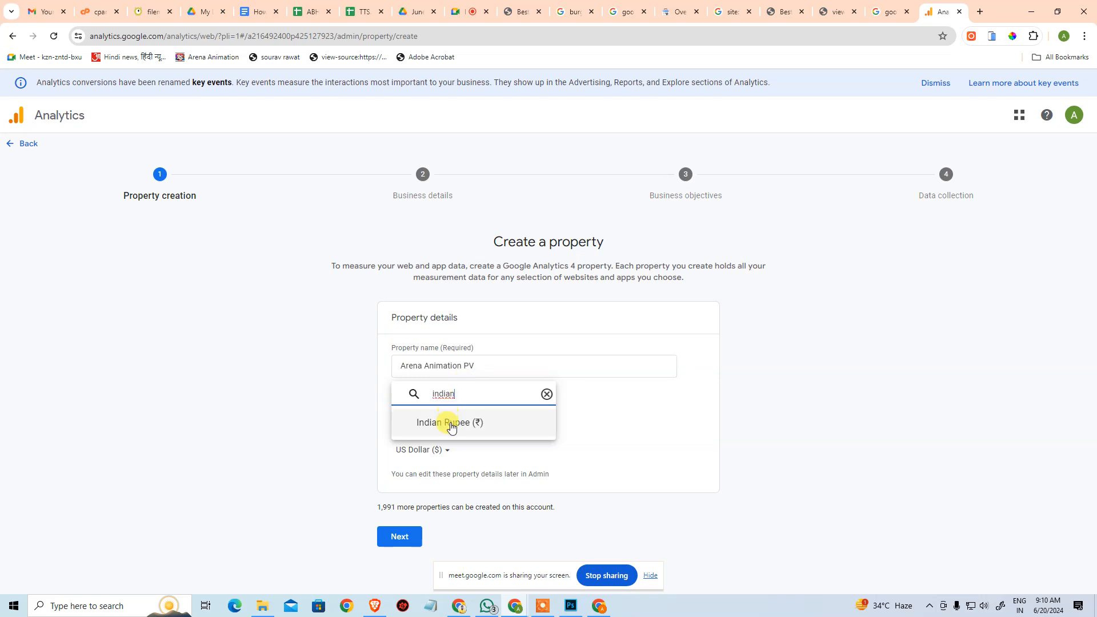
{"action": "left_click", "coordinate": [451, 421]}
{"action": "left_click", "coordinate": [399, 533]}
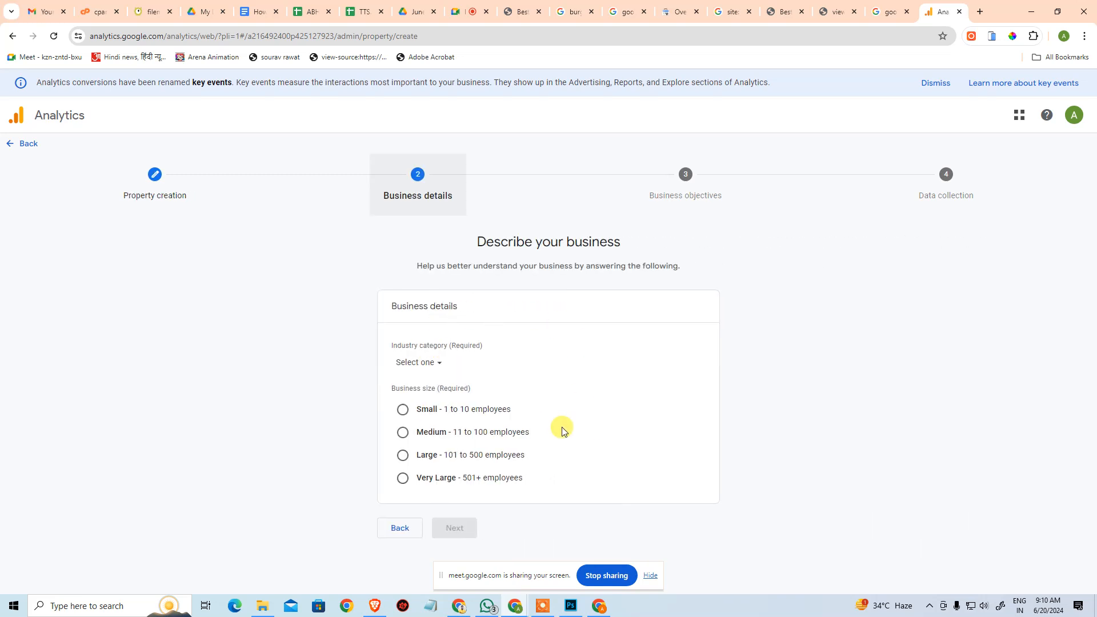
Set the industry category to Arts & Entertainment and the business size to Large (101 to 500 employees), and continue to the business objectives.
{"action": "left_click", "coordinate": [406, 364]}
{"action": "left_click", "coordinate": [478, 164]}
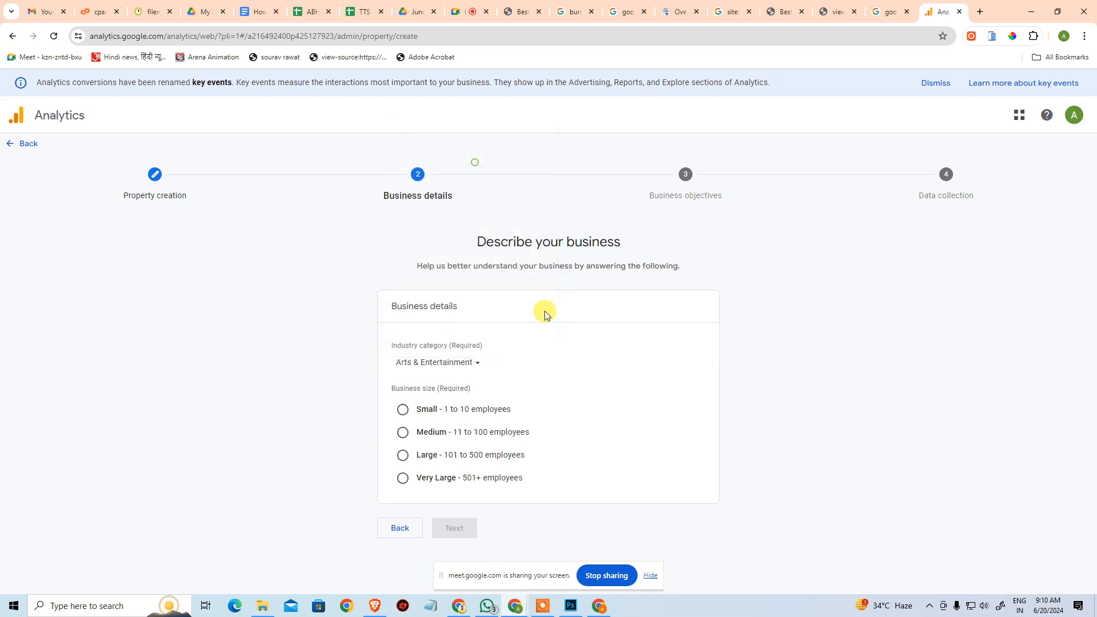
{"action": "left_click", "coordinate": [402, 456]}
{"action": "left_click", "coordinate": [463, 528]}
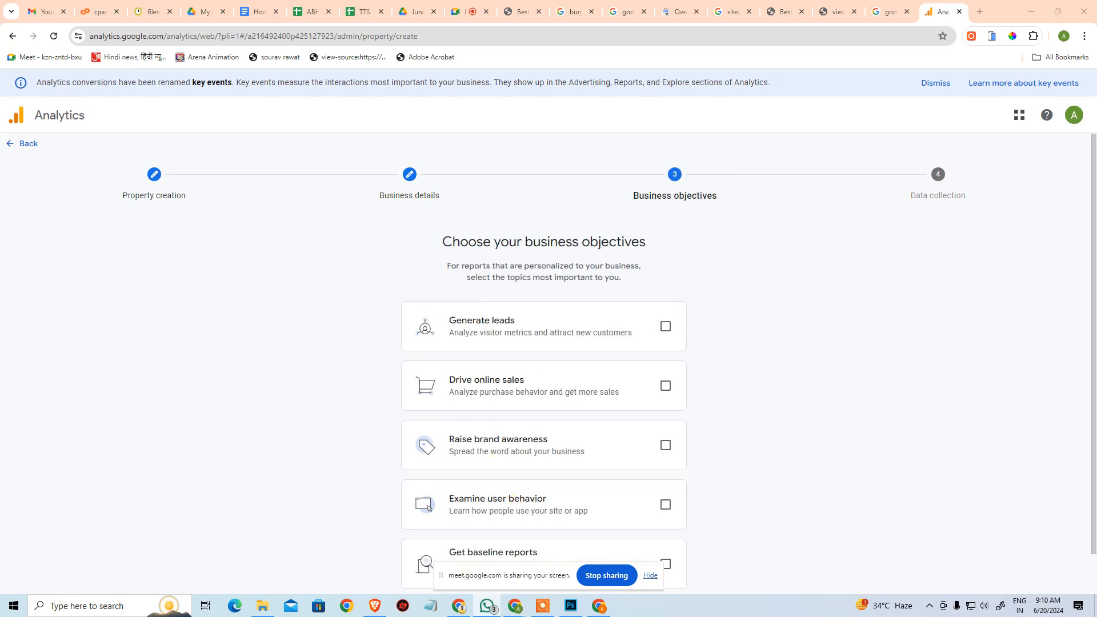
{"action": "scroll", "coordinate": [666, 392], "scroll_direction": "down", "scroll_amount": 1}
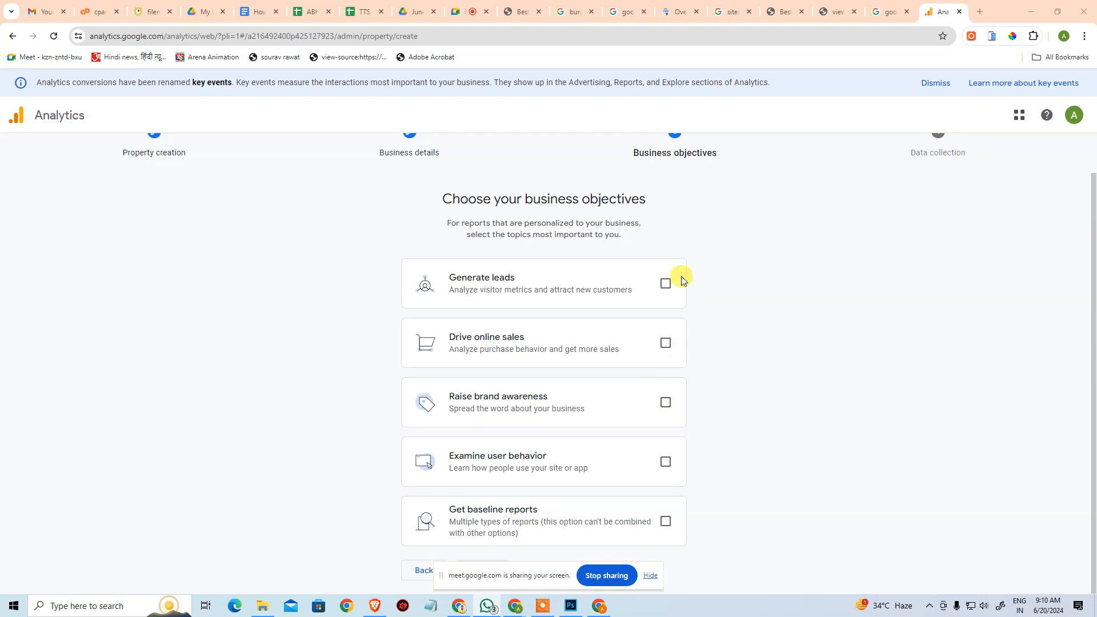
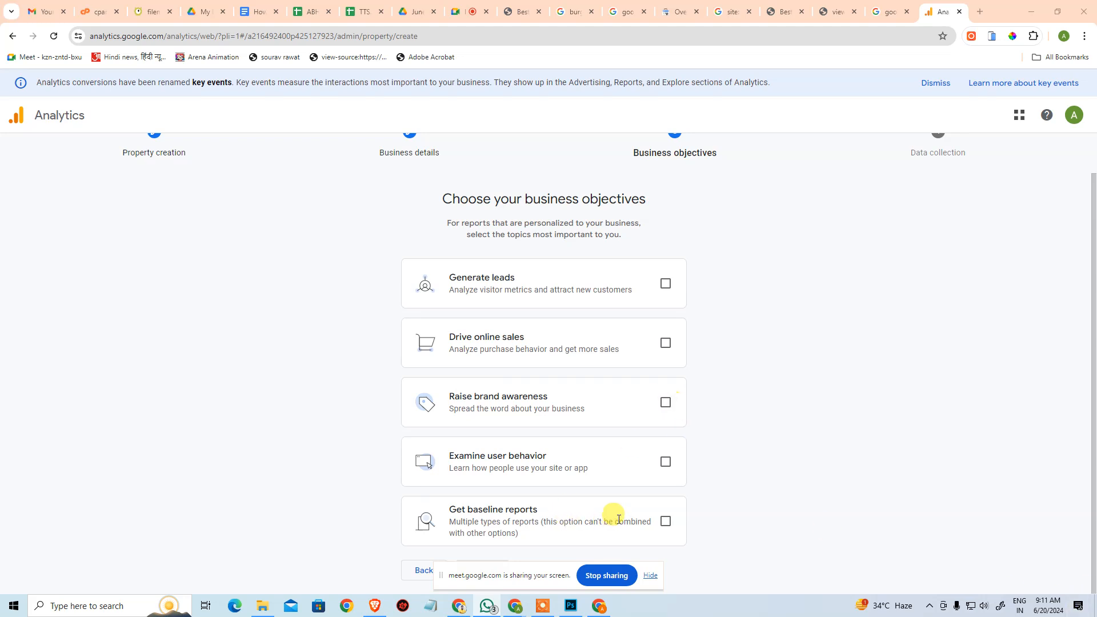
{"action": "left_click", "coordinate": [665, 285]}
{"action": "left_click", "coordinate": [664, 344]}
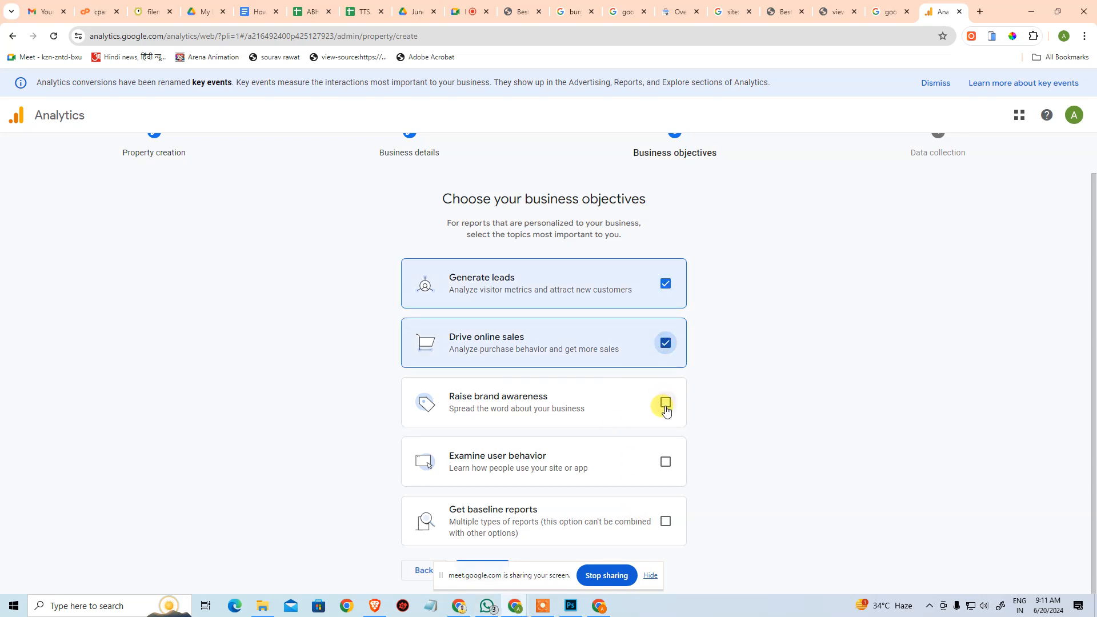
{"action": "left_click", "coordinate": [664, 404]}
{"action": "left_click", "coordinate": [668, 464]}
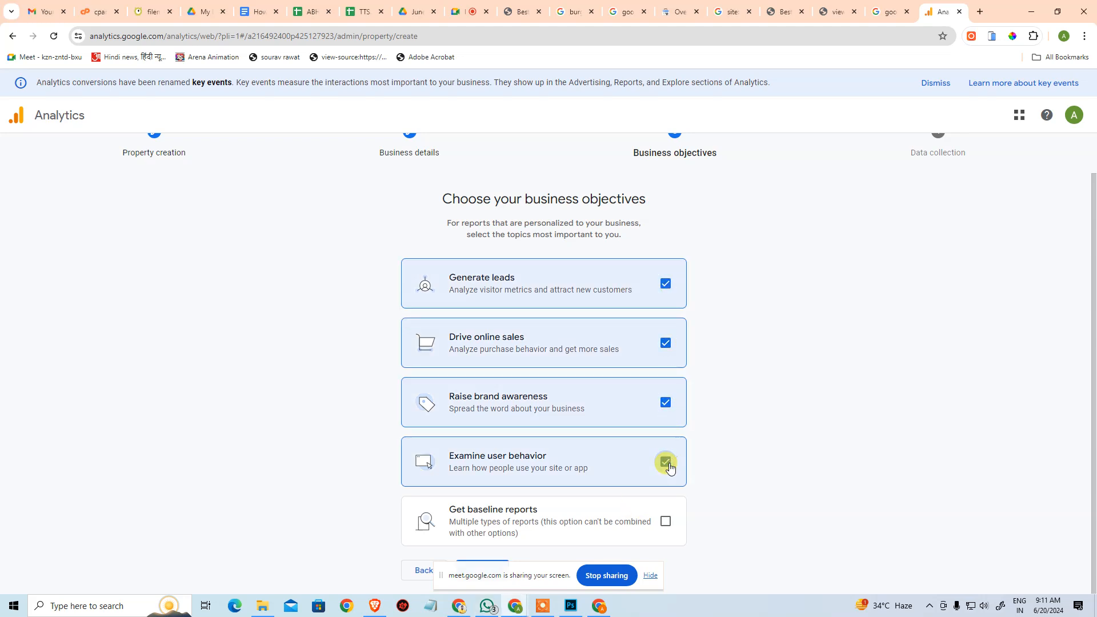
{"action": "left_click", "coordinate": [666, 522]}
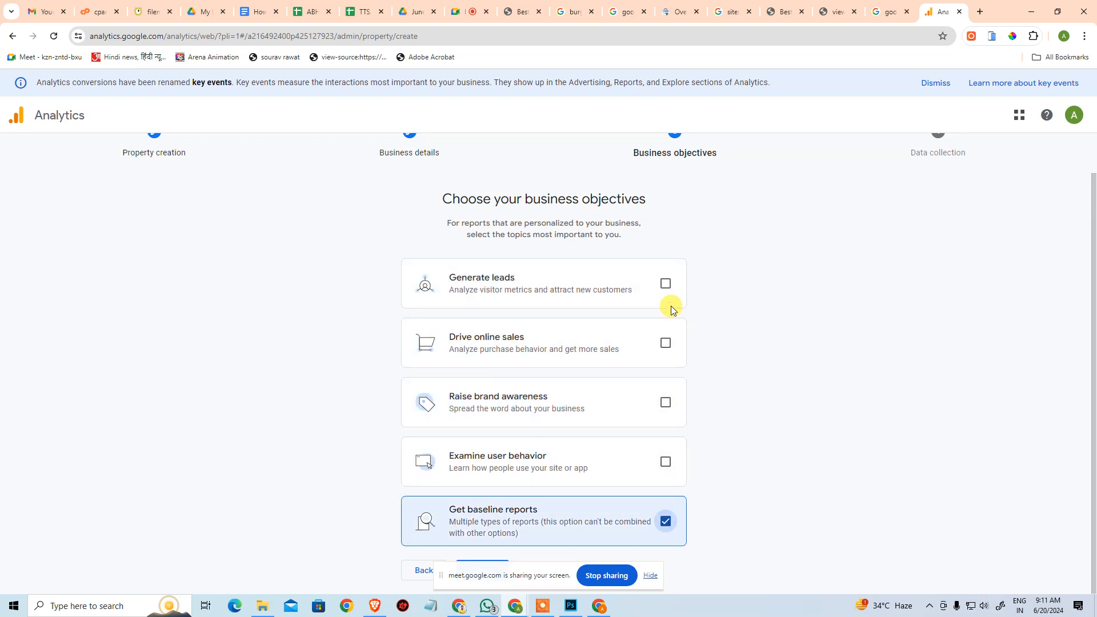
{"action": "key", "text": "alt+Tab"}
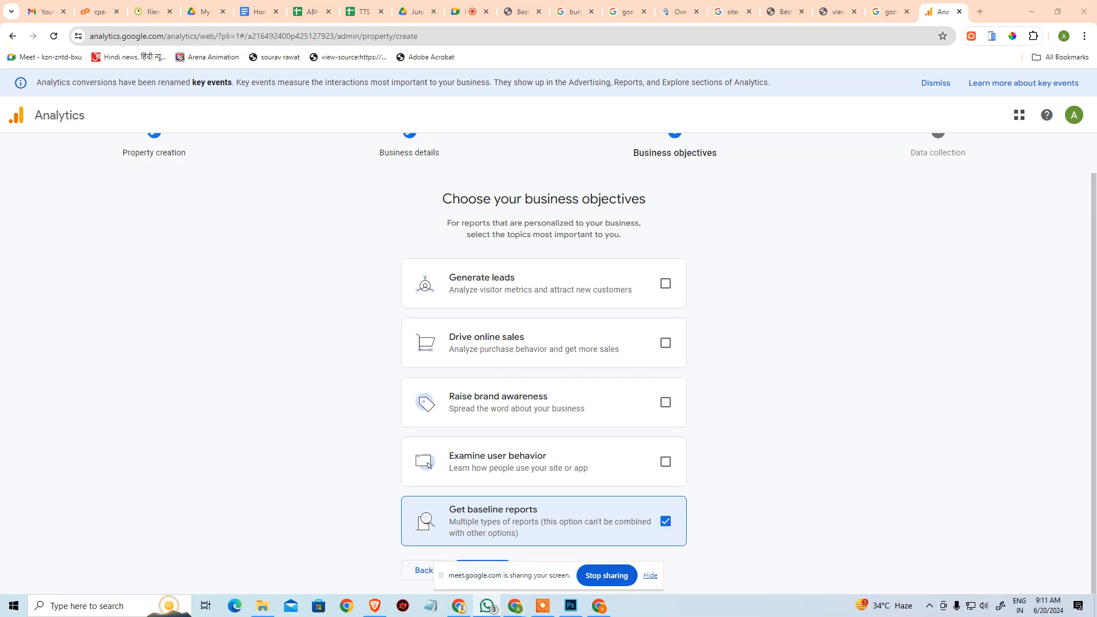
{"action": "left_click", "coordinate": [666, 528]}
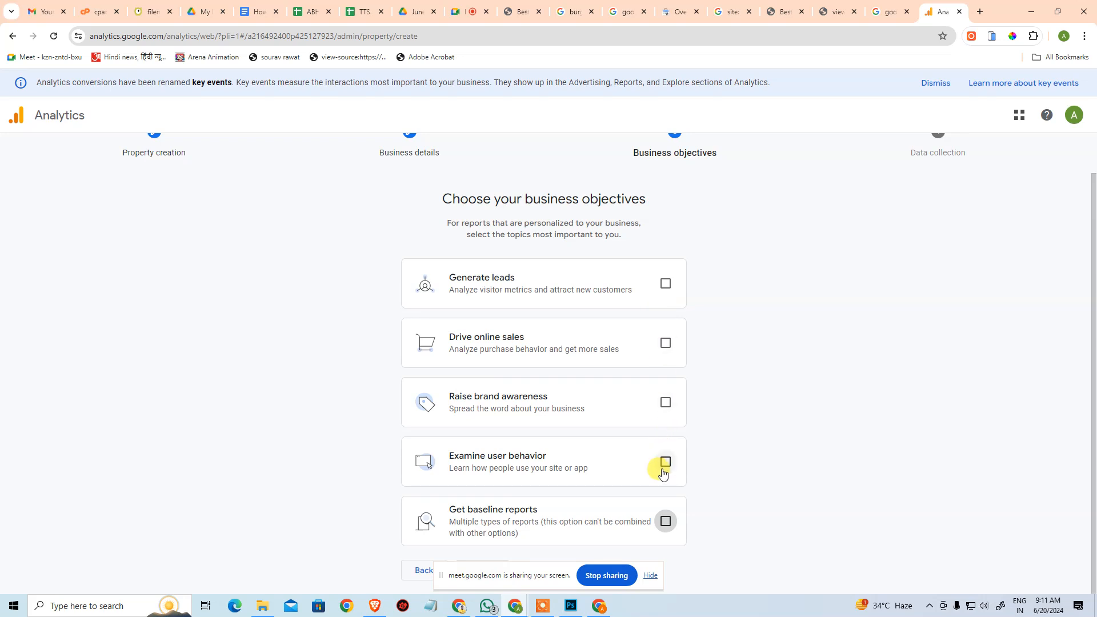
Choose Generate leads, Drive online sales, Raise brand awareness and Examine user behavior as business objectives, and create the property.
{"action": "left_click", "coordinate": [666, 284]}
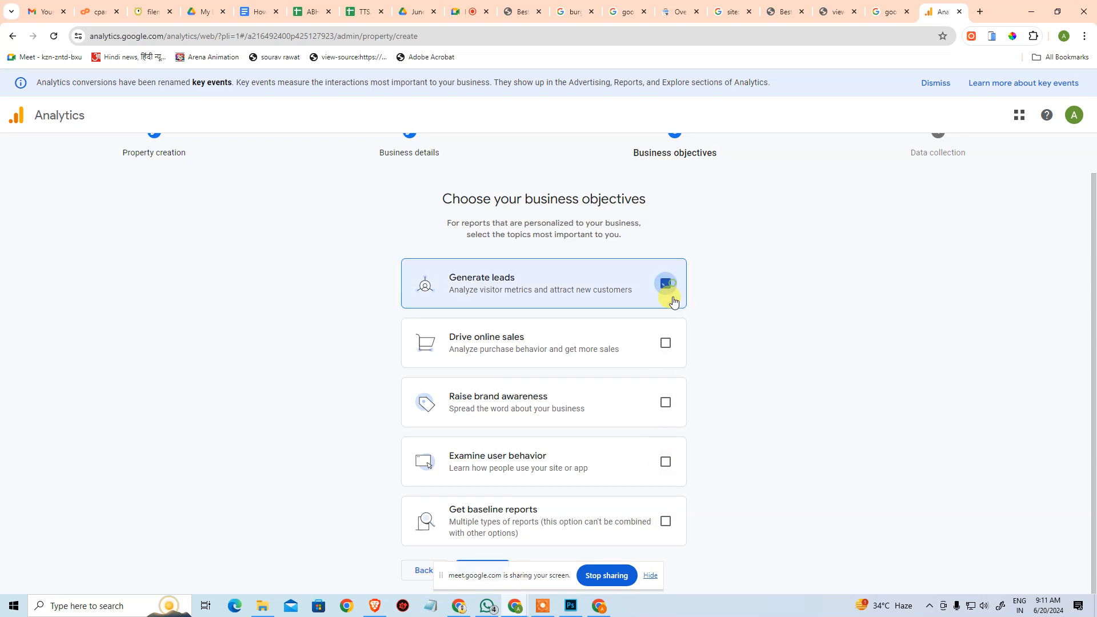
{"action": "left_click", "coordinate": [666, 343]}
{"action": "left_click", "coordinate": [668, 404]}
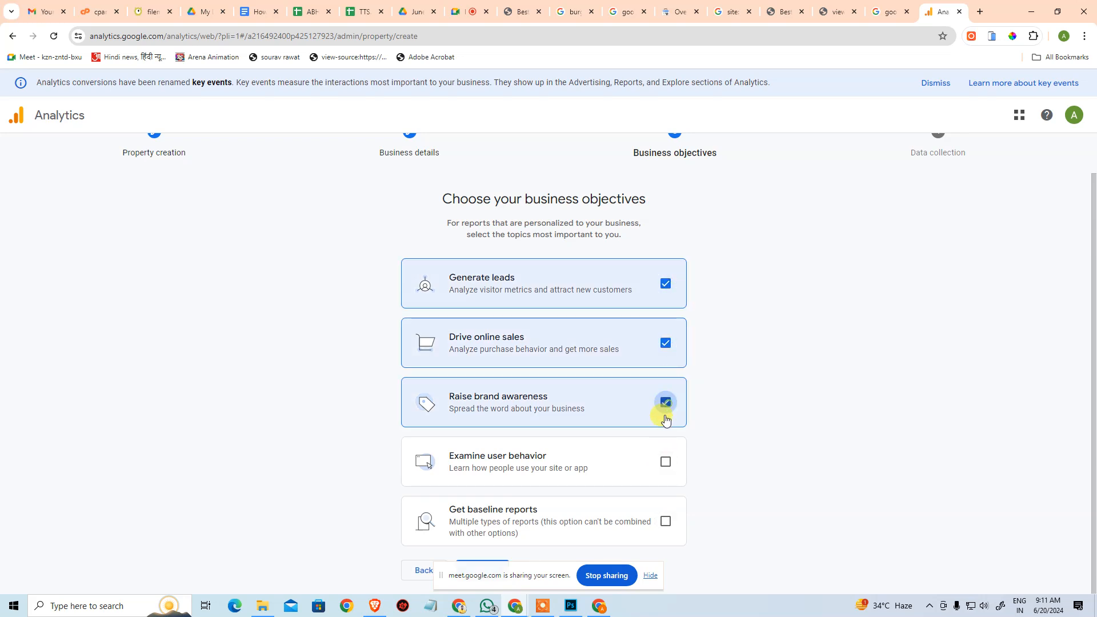
{"action": "left_click", "coordinate": [665, 462]}
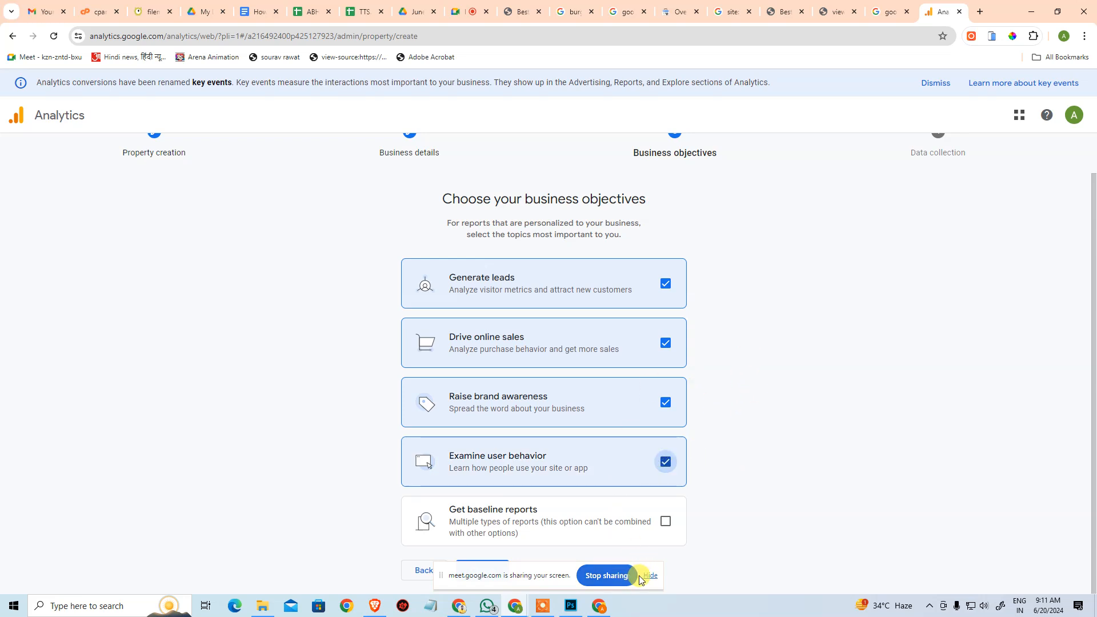
{"action": "left_click_drag", "start_coordinate": [542, 575], "coordinate": [763, 573]}
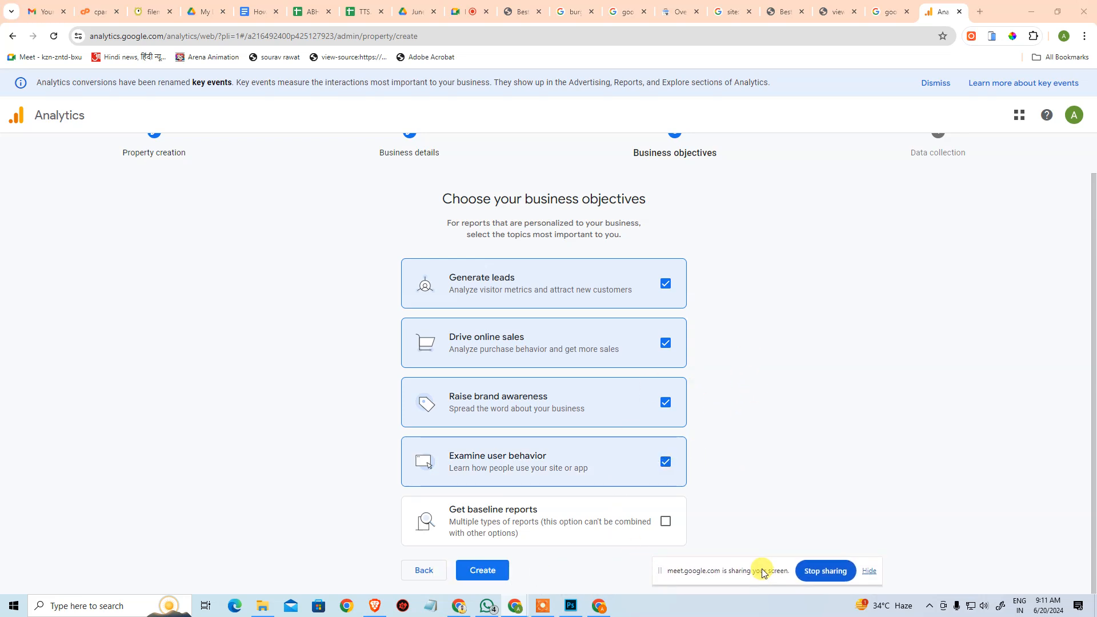
{"action": "left_click", "coordinate": [489, 570]}
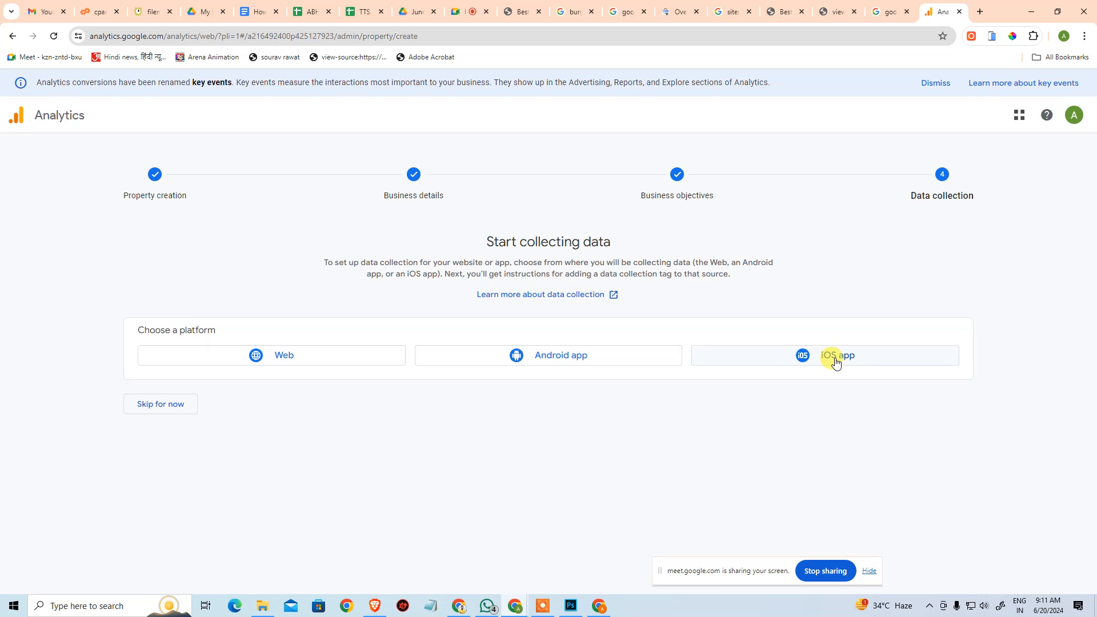
{"action": "left_click", "coordinate": [326, 357]}
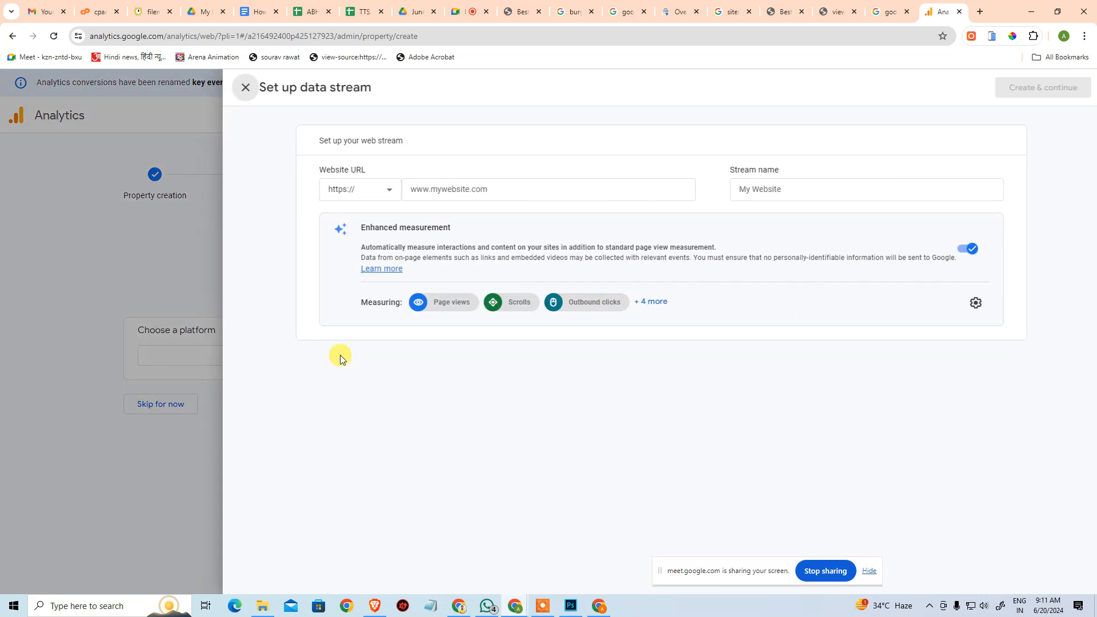
{"action": "left_click", "coordinate": [500, 187]}
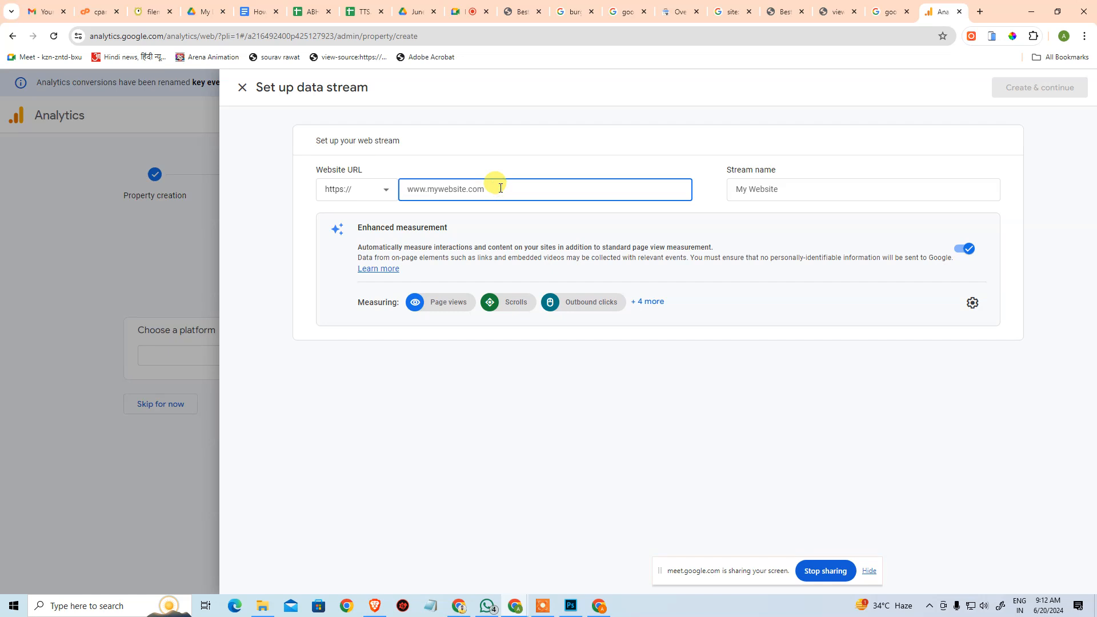
{"action": "left_click", "coordinate": [360, 191]}
{"action": "left_click", "coordinate": [357, 220]}
{"action": "left_click", "coordinate": [453, 186]}
{"action": "type", "text": "arenapv.hyperp"}
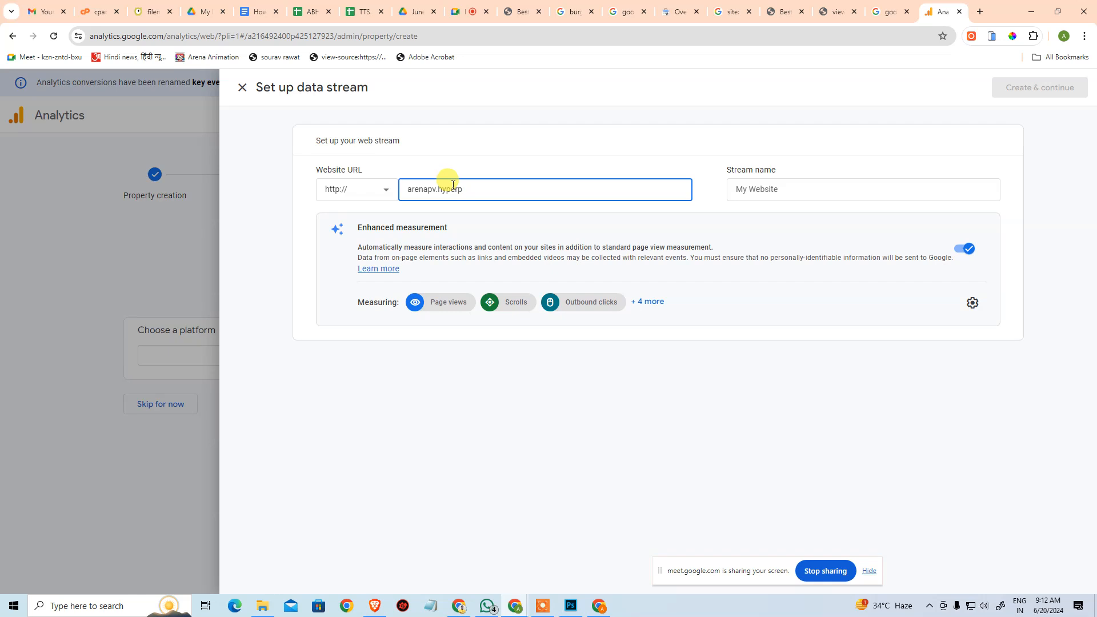
{"action": "type", "text": ".com"}
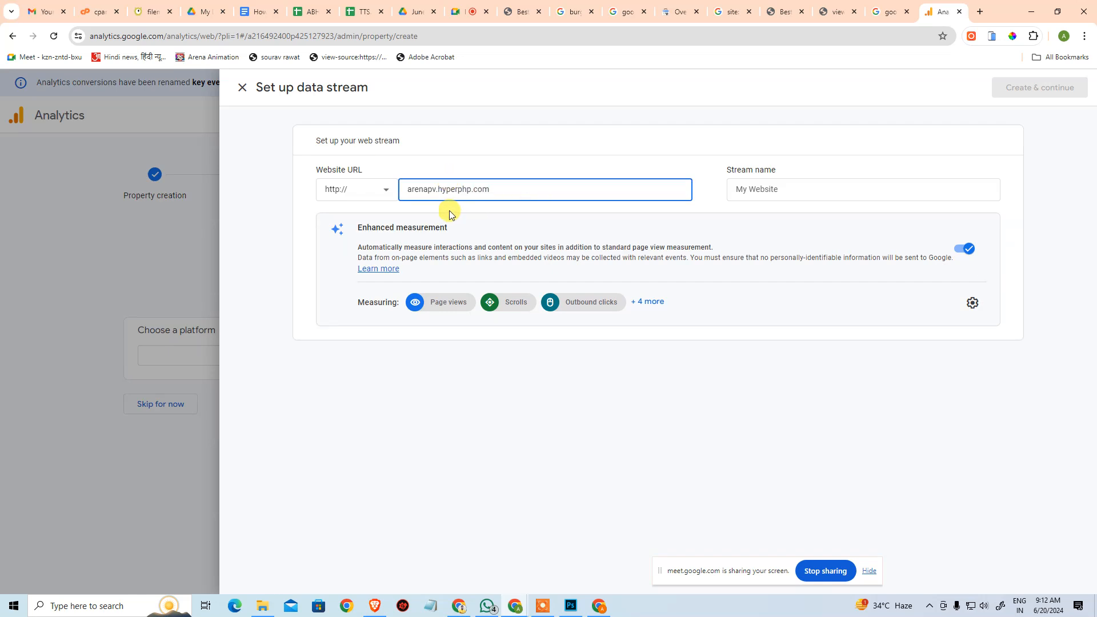
Name the web stream Arena Animation PV and show all of its enhanced measurement items.
{"action": "left_click", "coordinate": [794, 191]}
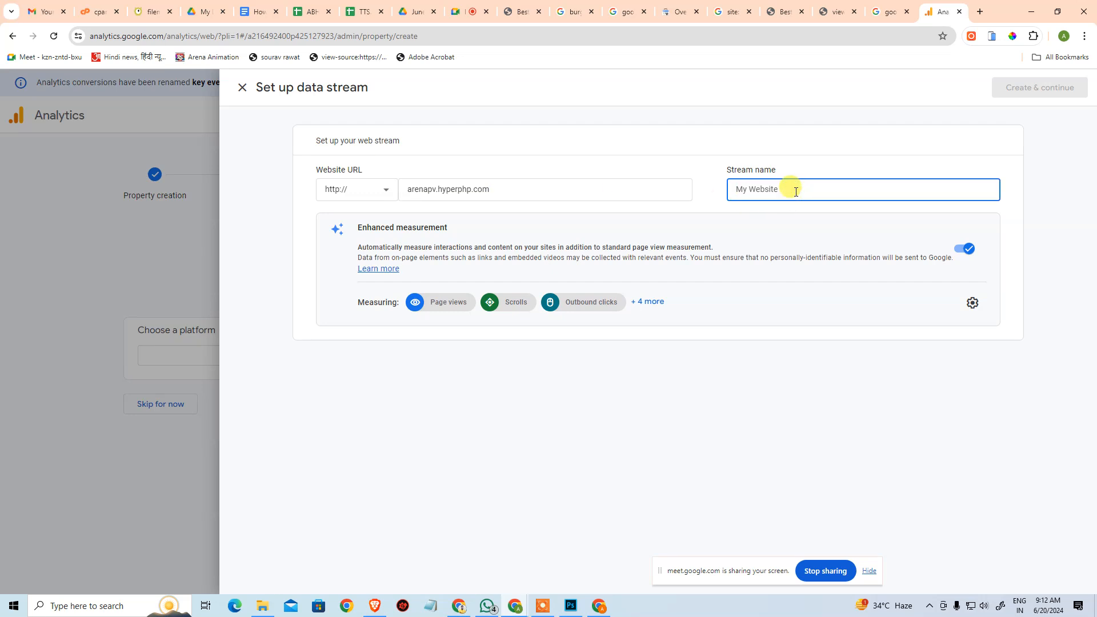
{"action": "type", "text": "Arena Animation PV"}
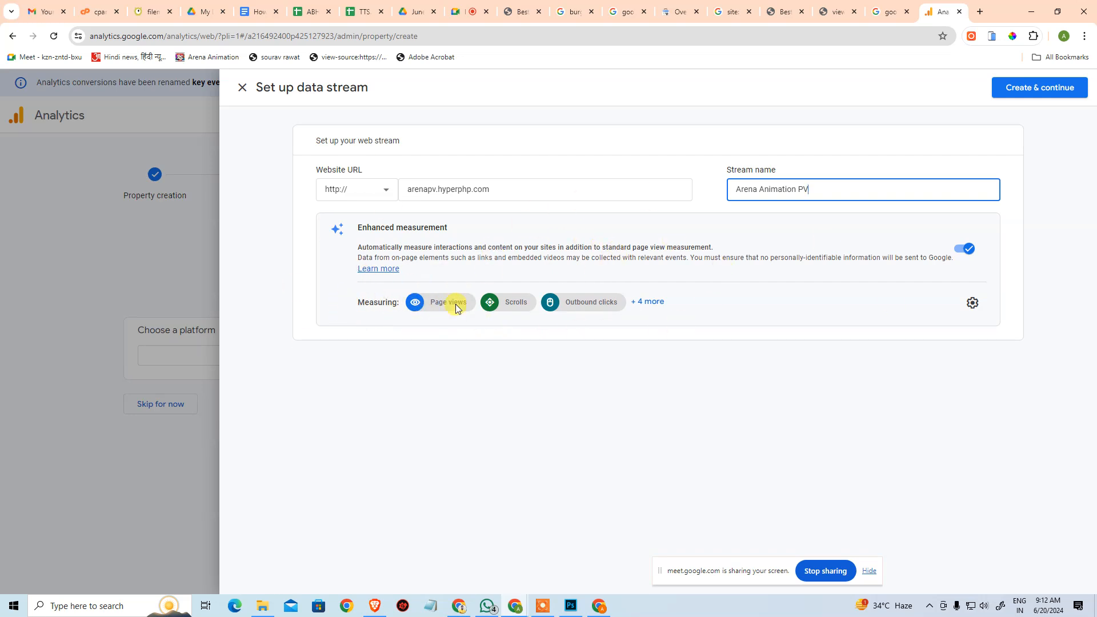
{"action": "left_click", "coordinate": [651, 303]}
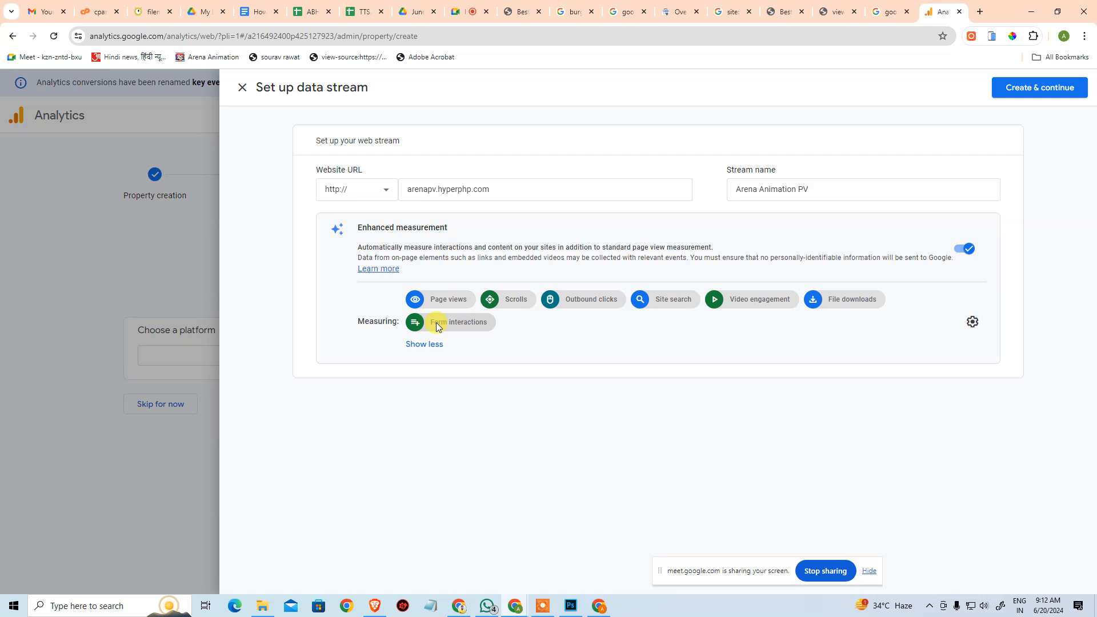
Copy the stream's website address, check the site it opens in a separate browser tab, and return to the stream setup.
{"action": "triple_click", "coordinate": [514, 187]}
{"action": "key", "text": "ctrl+c"}
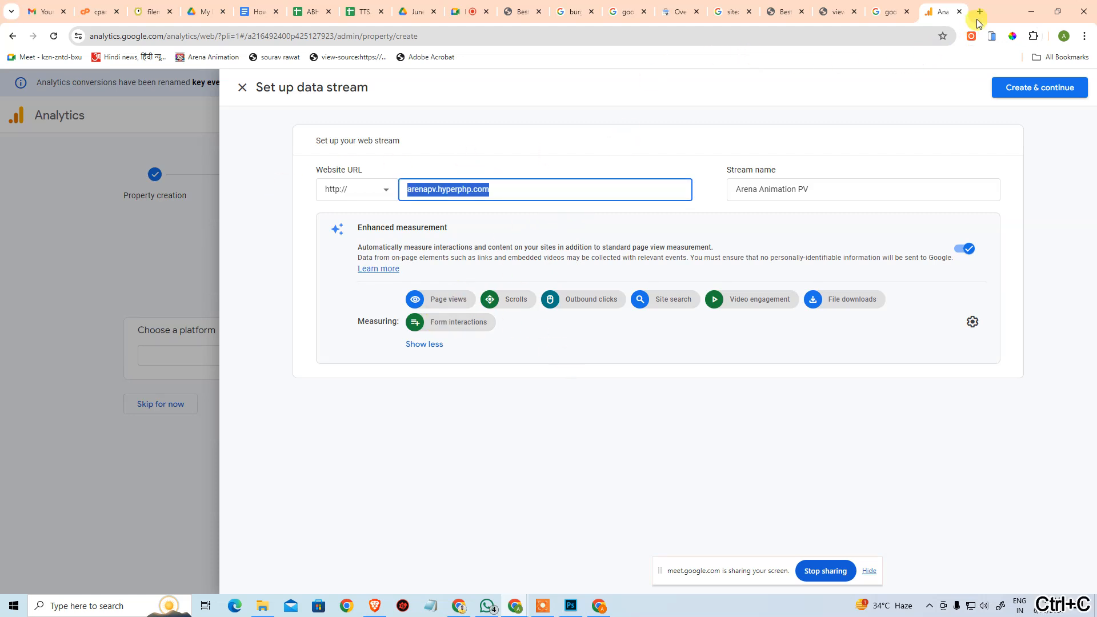
{"action": "left_click", "coordinate": [980, 12]}
{"action": "key", "text": "ctrl+v"}
{"action": "key", "text": "Return"}
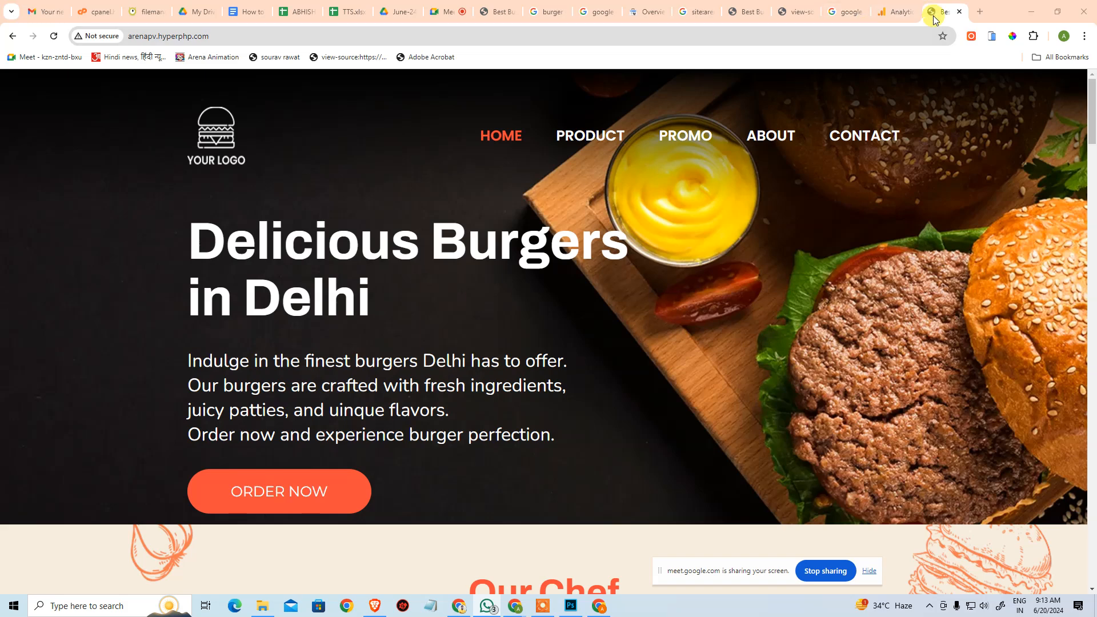
{"action": "left_click", "coordinate": [959, 12]}
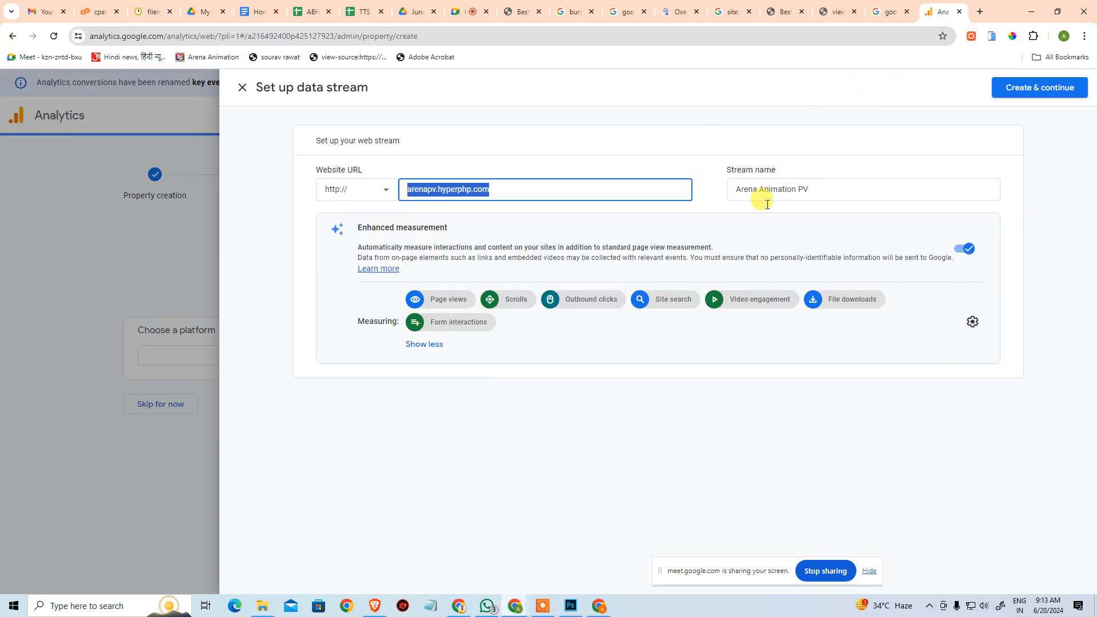
Create the web data stream and continue to the Google tag setup.
{"action": "left_click", "coordinate": [1033, 91]}
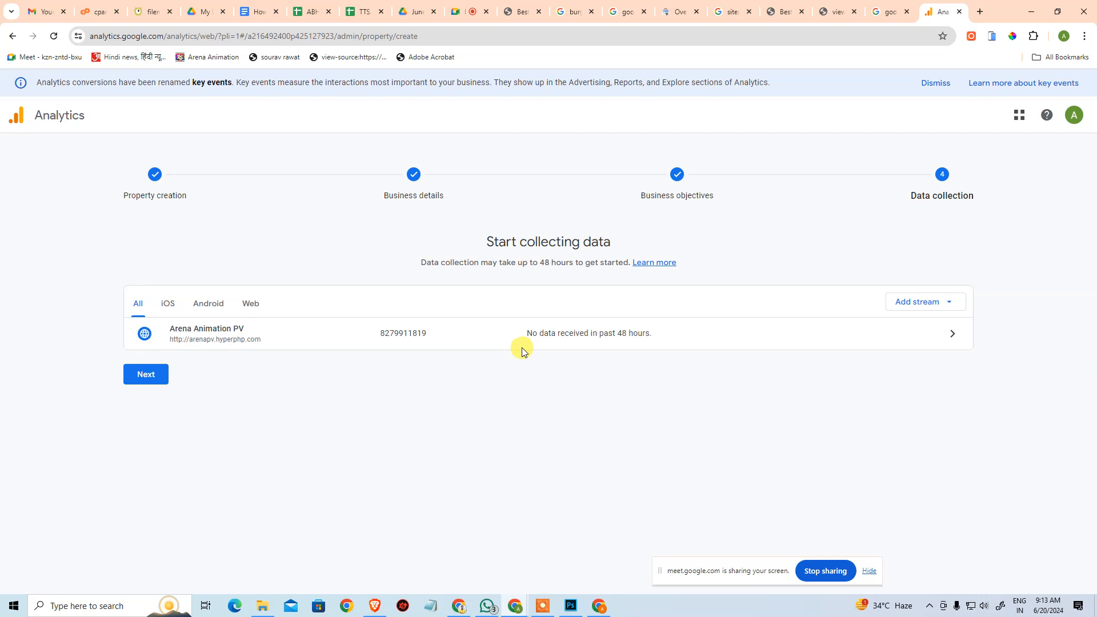
{"action": "left_click", "coordinate": [378, 334]}
{"action": "left_click", "coordinate": [148, 384]}
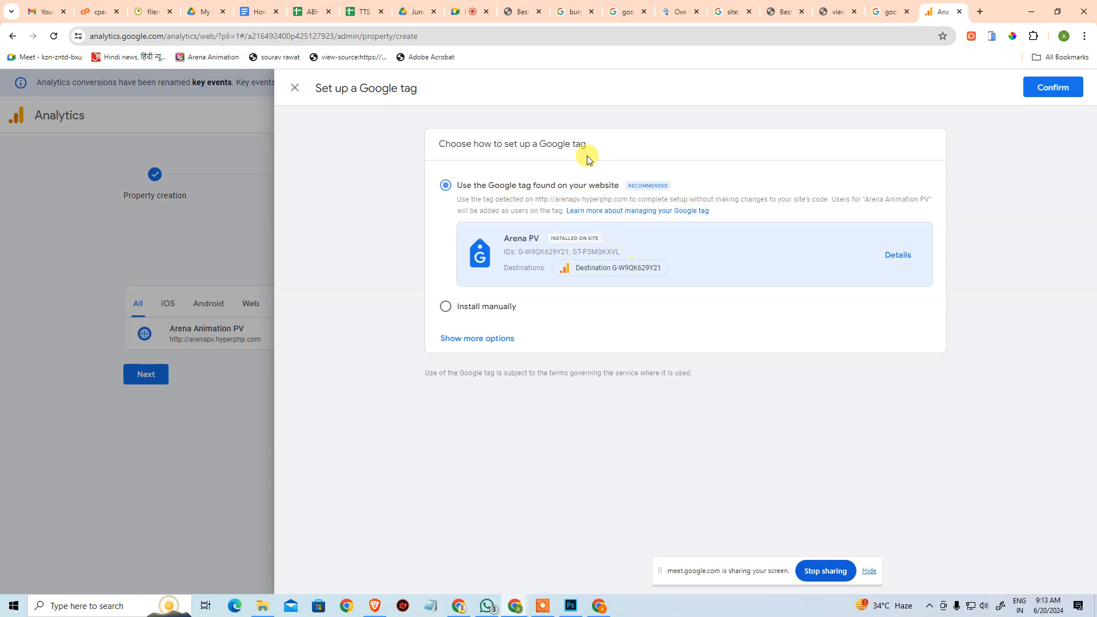
Switch to the Google Meet call, mute the participant whose microphone is on, and return to Google Analytics.
{"action": "left_click", "coordinate": [466, 11]}
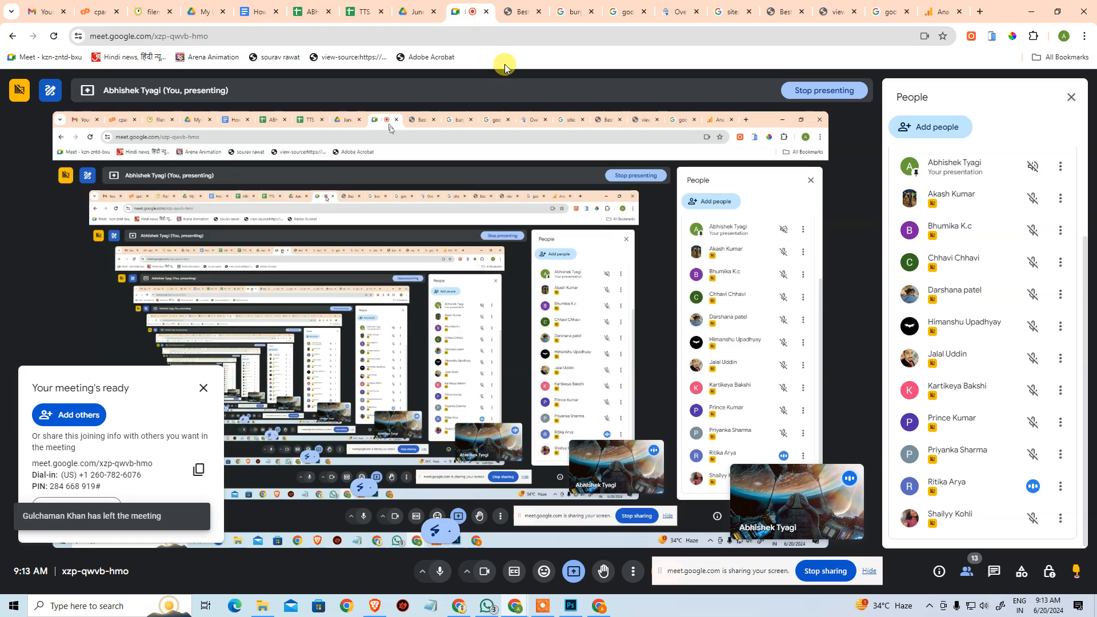
{"action": "left_click", "coordinate": [1033, 484]}
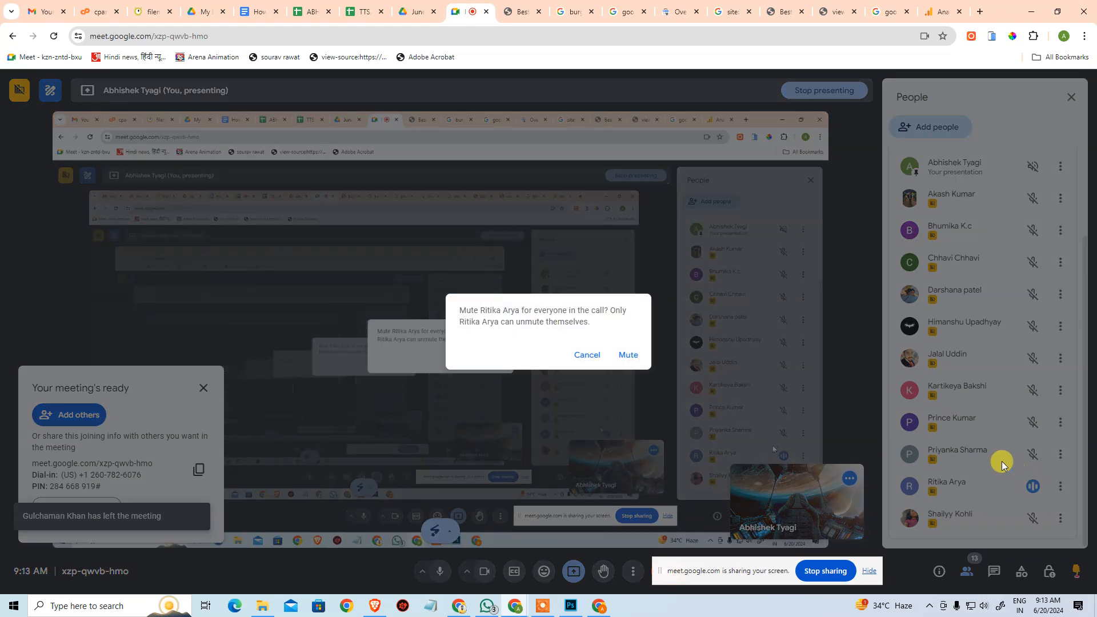
{"action": "left_click", "coordinate": [629, 354]}
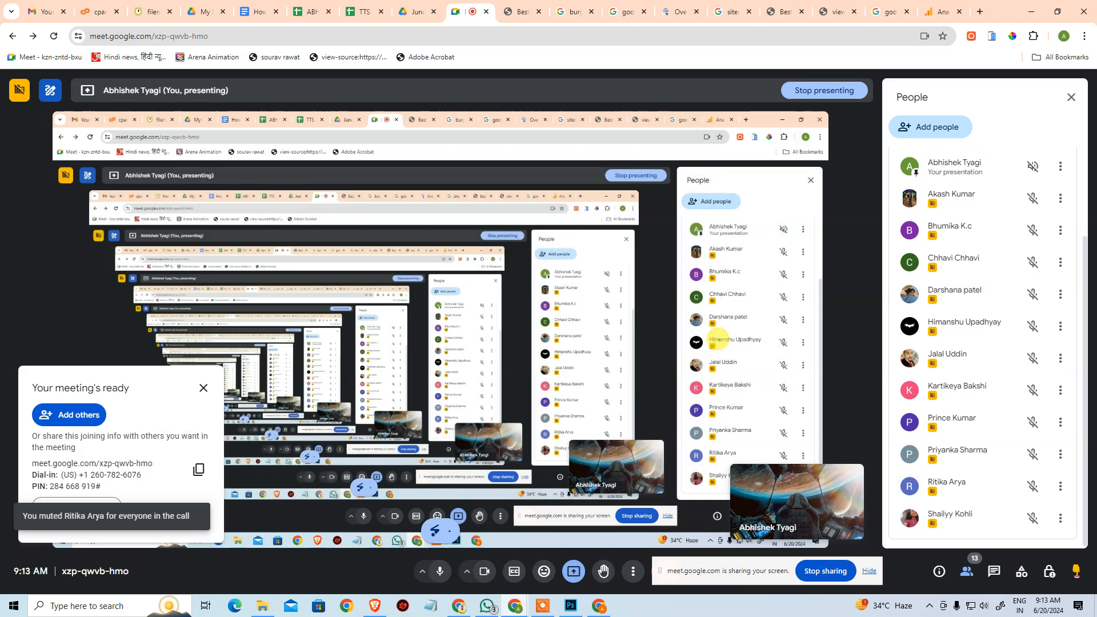
{"action": "left_click", "coordinate": [934, 12]}
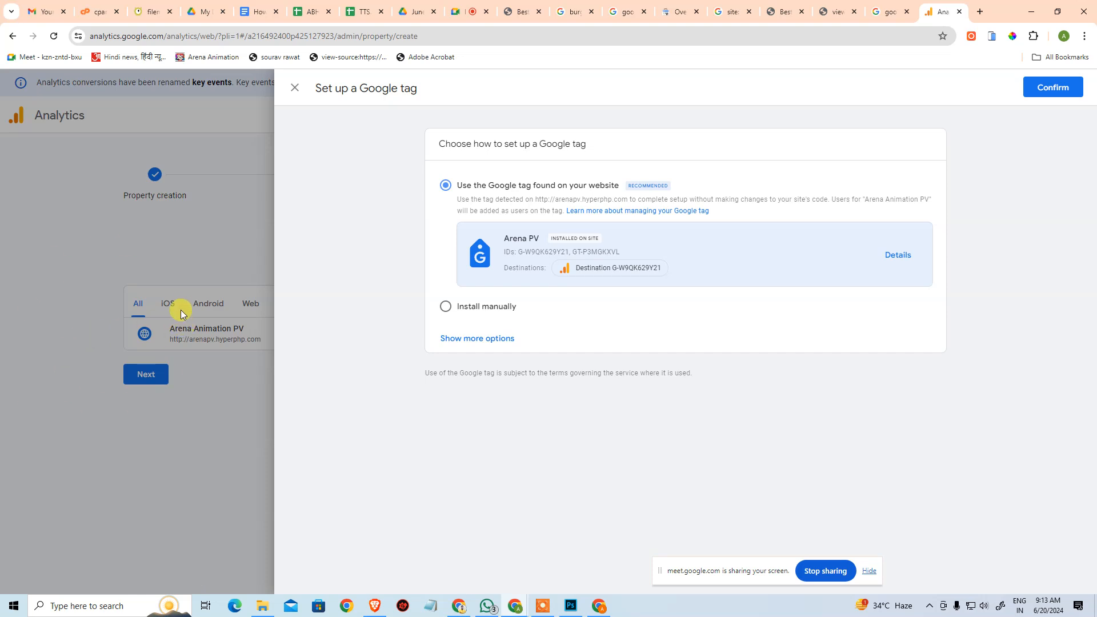
Show all Google tag setup options, choose Install manually, and copy the tag code.
{"action": "left_click", "coordinate": [457, 338]}
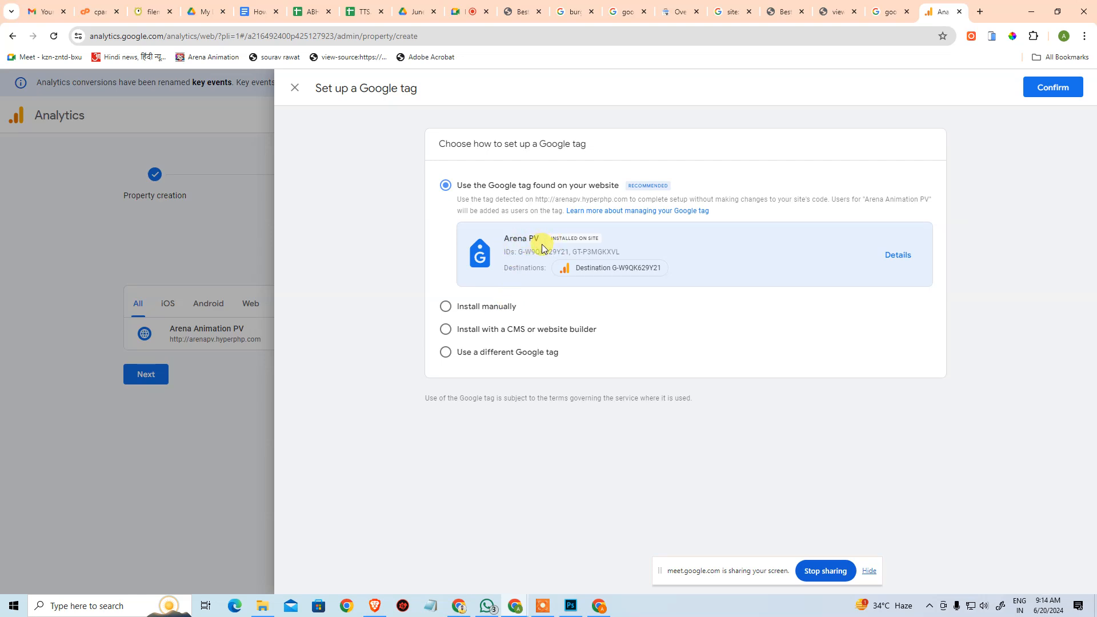
{"action": "left_click", "coordinate": [501, 307]}
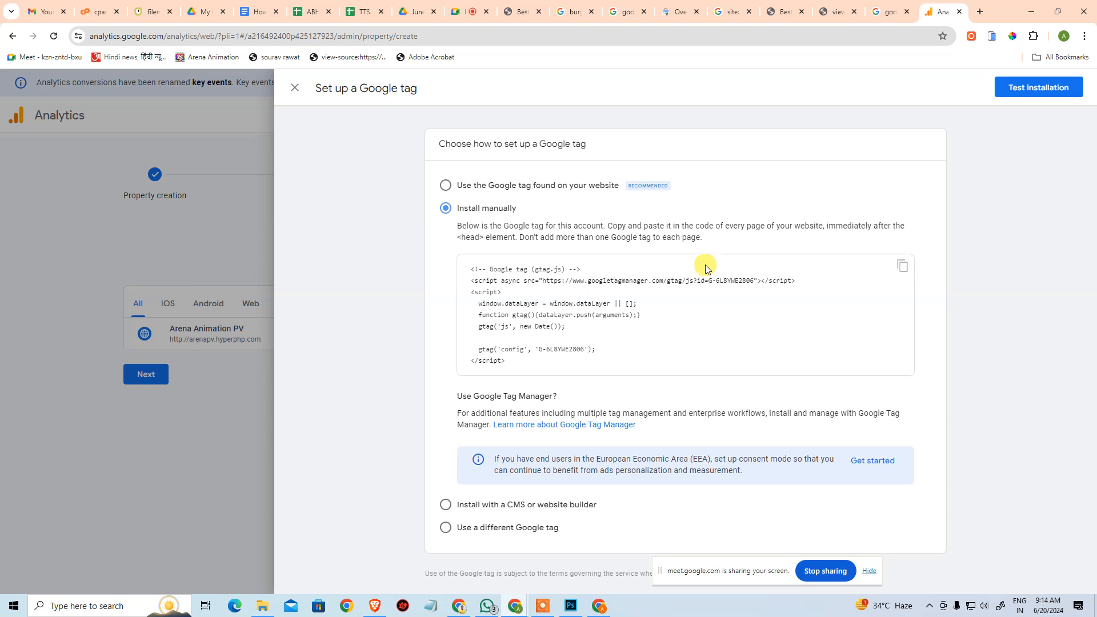
{"action": "left_click", "coordinate": [902, 267]}
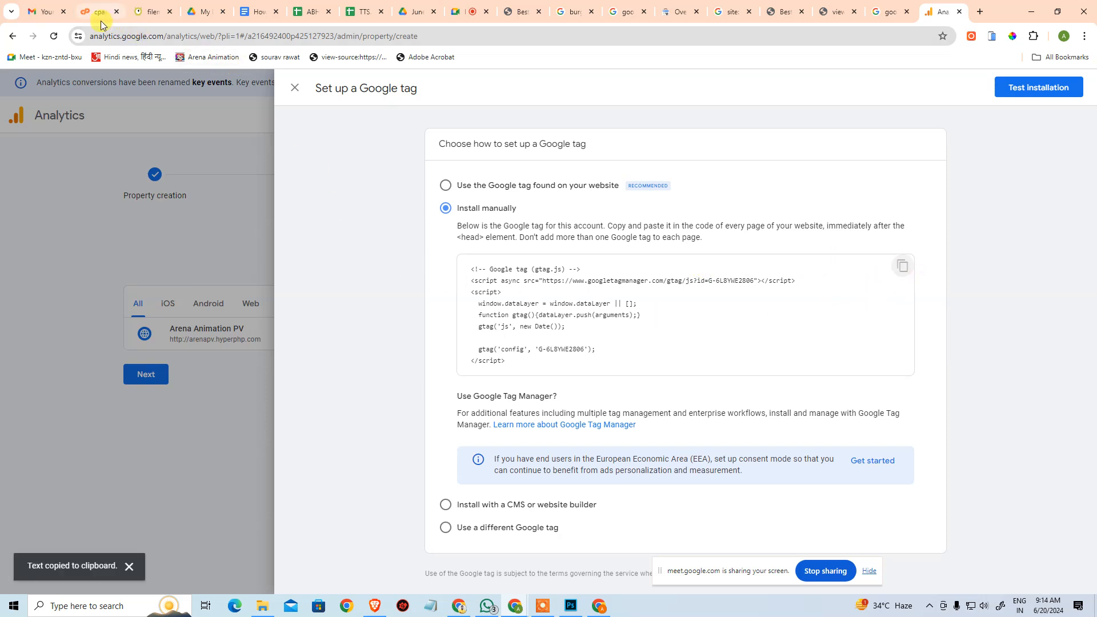
Switch to the index.html editor and comment out the existing Google tag scripts at the end of the head section.
{"action": "left_click", "coordinate": [139, 11]}
{"action": "scroll", "coordinate": [151, 227], "scroll_direction": "up", "scroll_amount": 10}
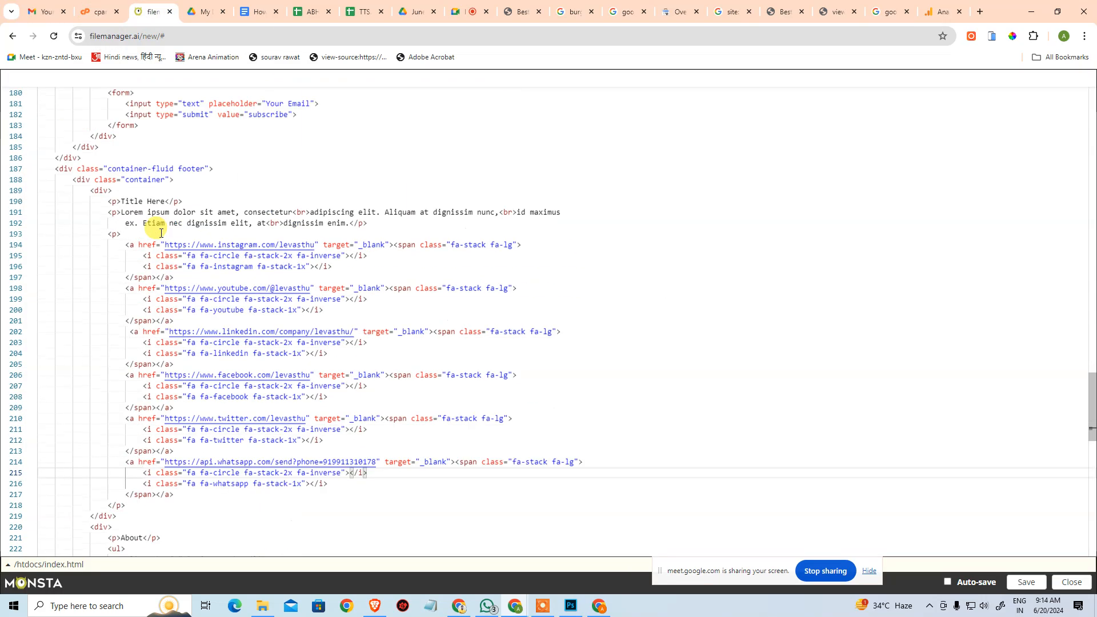
{"action": "scroll", "coordinate": [149, 227], "scroll_direction": "up", "scroll_amount": 20}
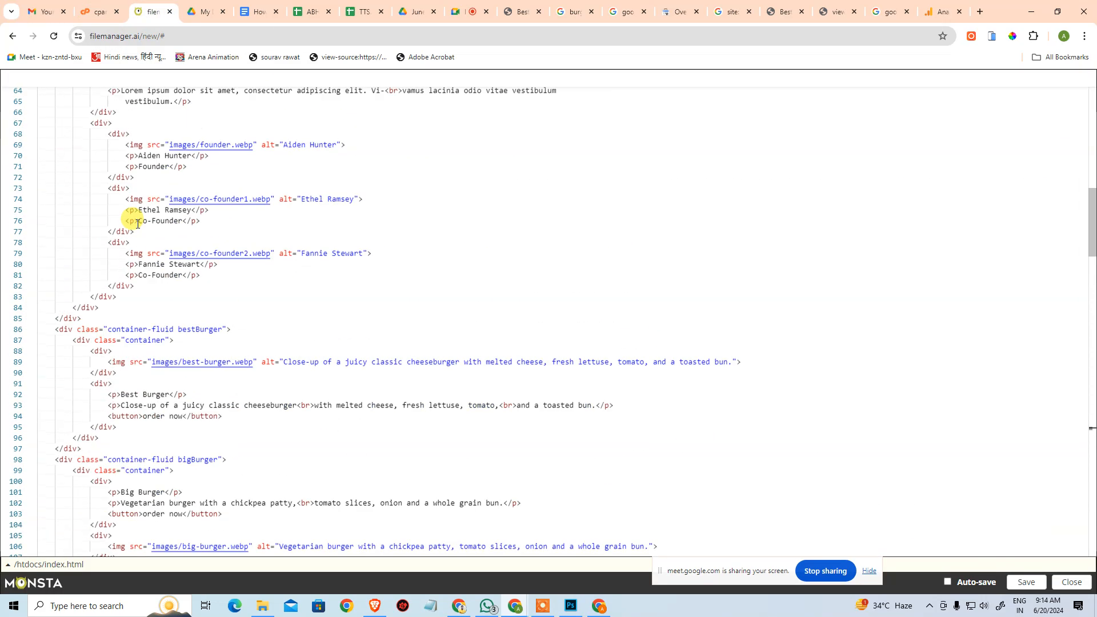
{"action": "scroll", "coordinate": [135, 223], "scroll_direction": "up", "scroll_amount": 6}
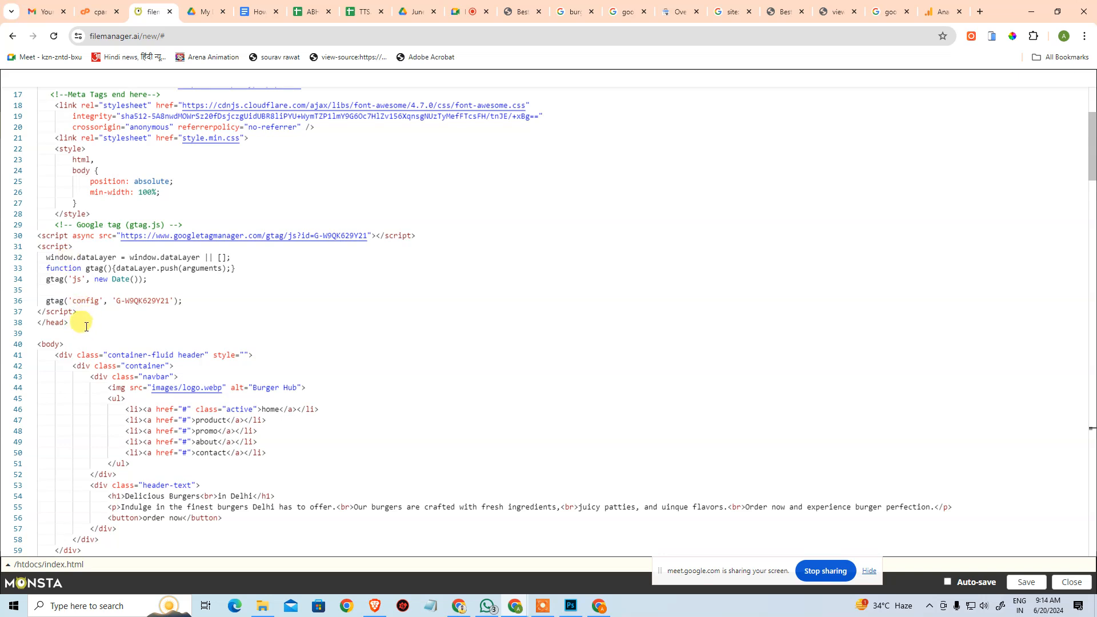
{"action": "left_click_drag", "start_coordinate": [79, 312], "coordinate": [35, 224]}
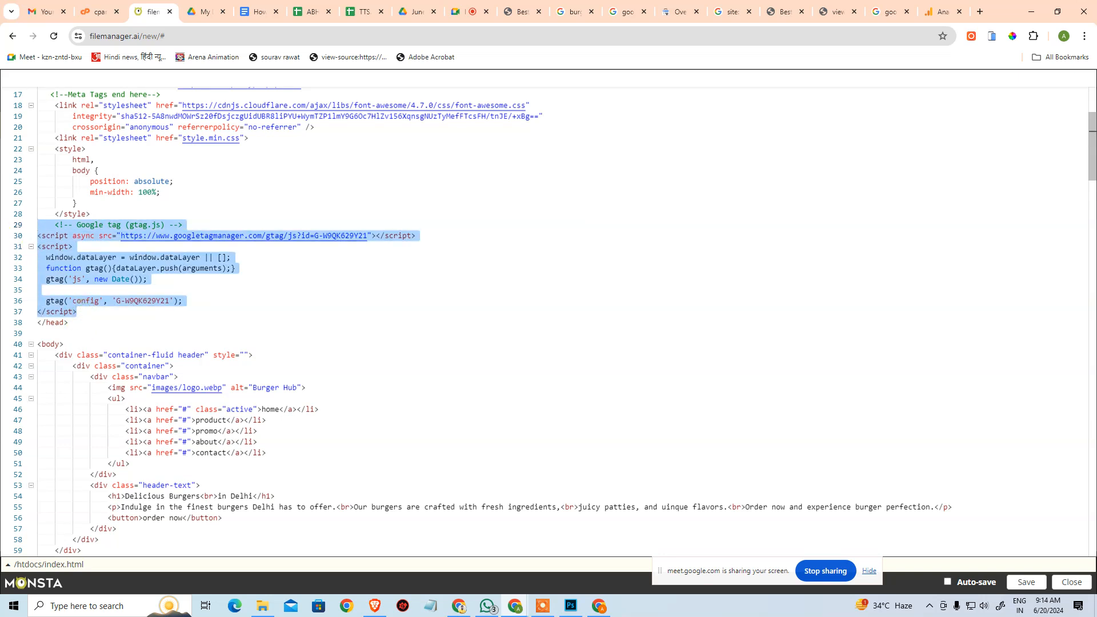
{"action": "left_click_drag", "start_coordinate": [78, 312], "coordinate": [6, 238]}
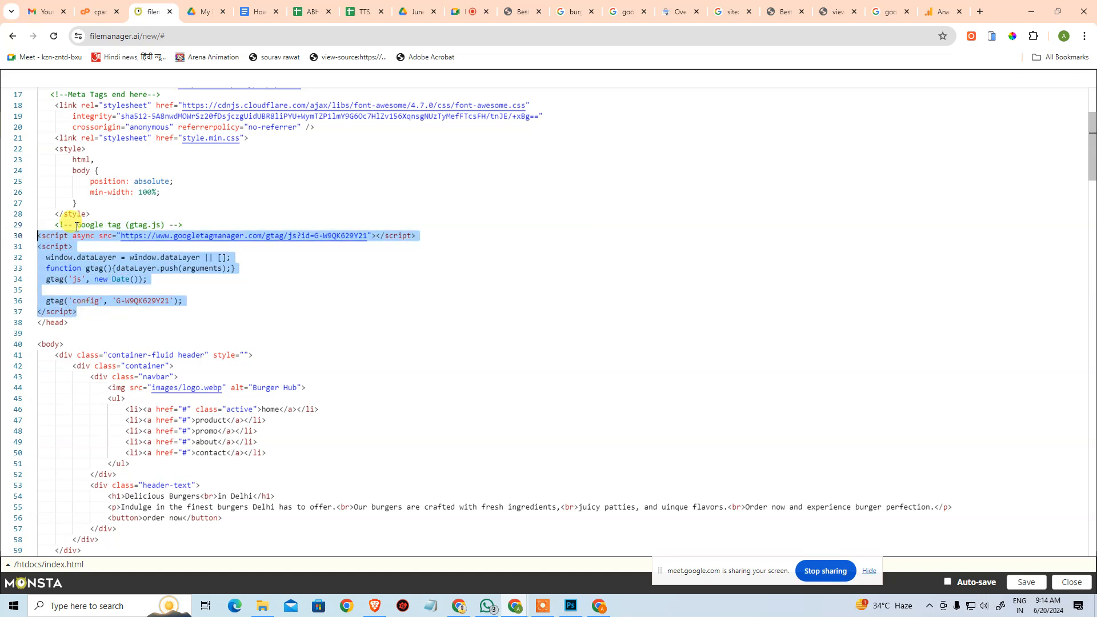
{"action": "key", "text": "ctrl+slash"}
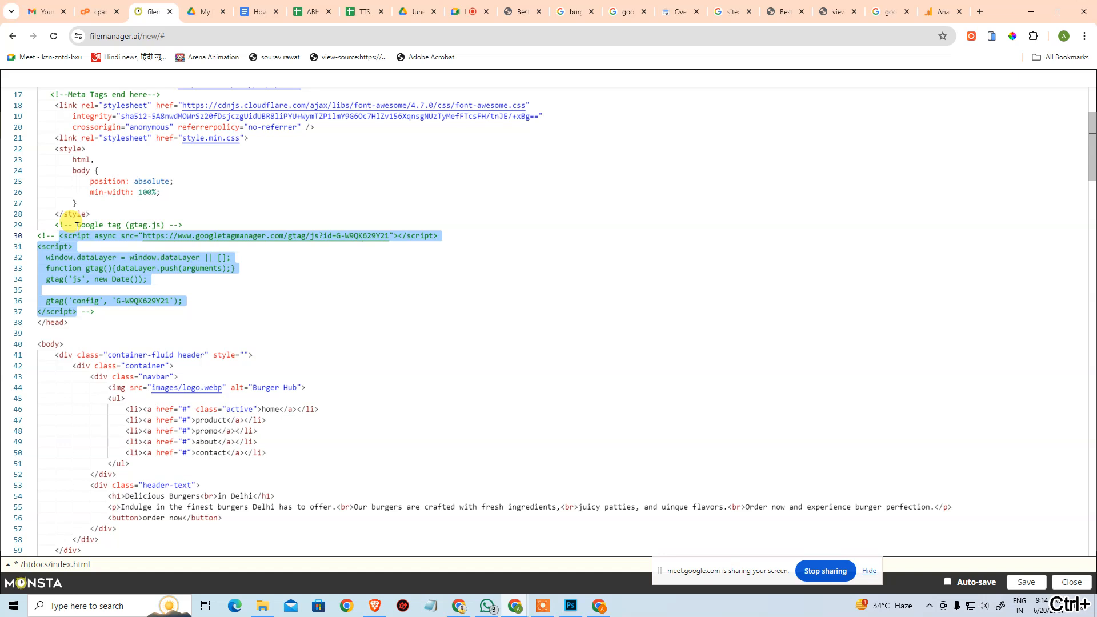
Paste the copied Google tag on a new line below the commented-out one, before the closing head tag, and save index.html.
{"action": "key", "text": "End"}
{"action": "key", "text": "Down"}
{"action": "key", "text": "Down"}
{"action": "key", "text": "Down"}
{"action": "key", "text": "Down"}
{"action": "key", "text": "Down"}
{"action": "key", "text": "Down"}
{"action": "key", "text": "Down"}
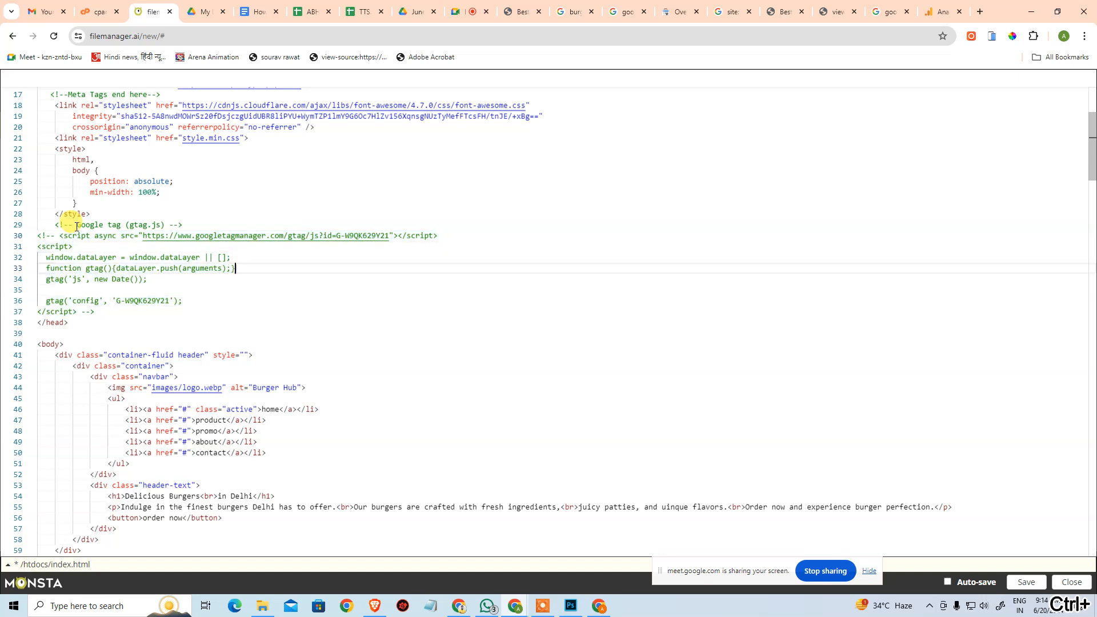
{"action": "key", "text": "Return"}
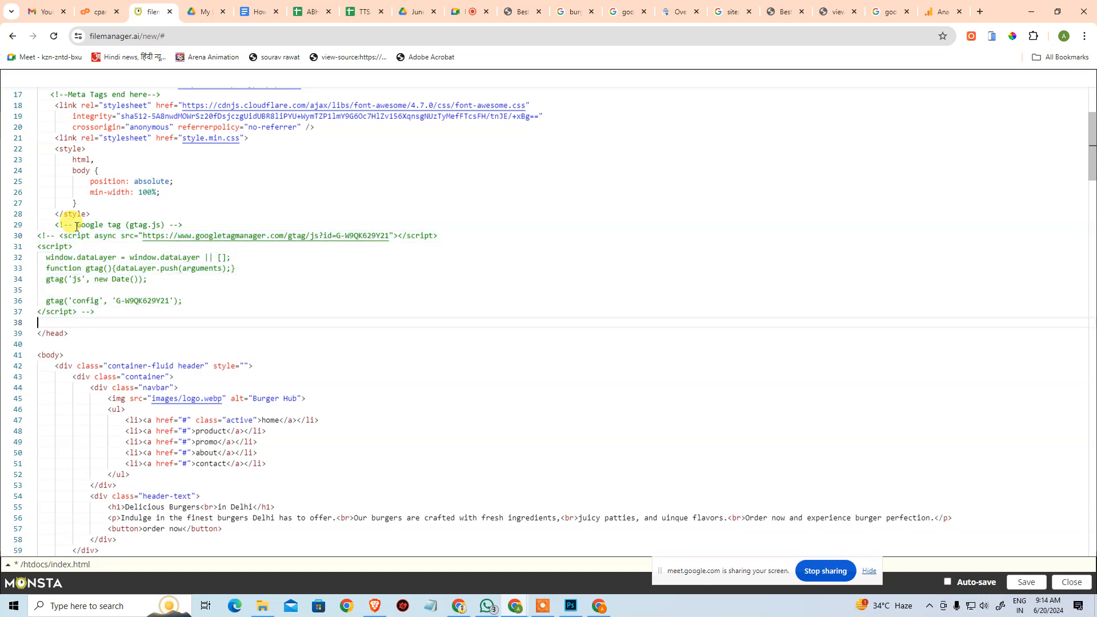
{"action": "key", "text": "ctrl+v"}
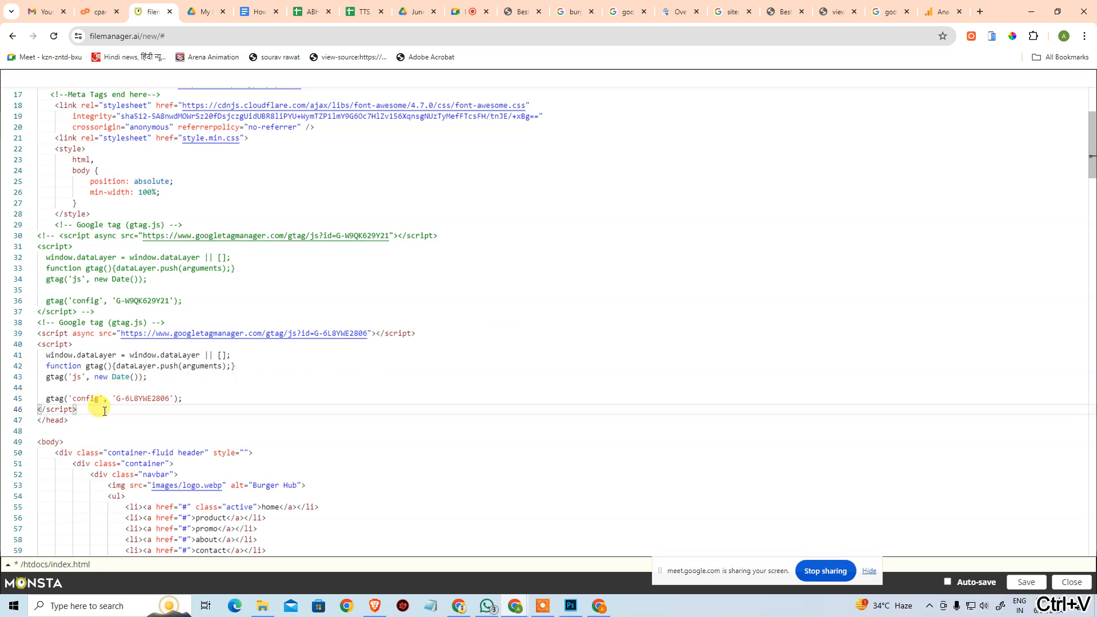
{"action": "left_click", "coordinate": [130, 398]}
{"action": "left_click_drag", "start_coordinate": [126, 301], "coordinate": [146, 301]}
{"action": "left_click", "coordinate": [137, 398]}
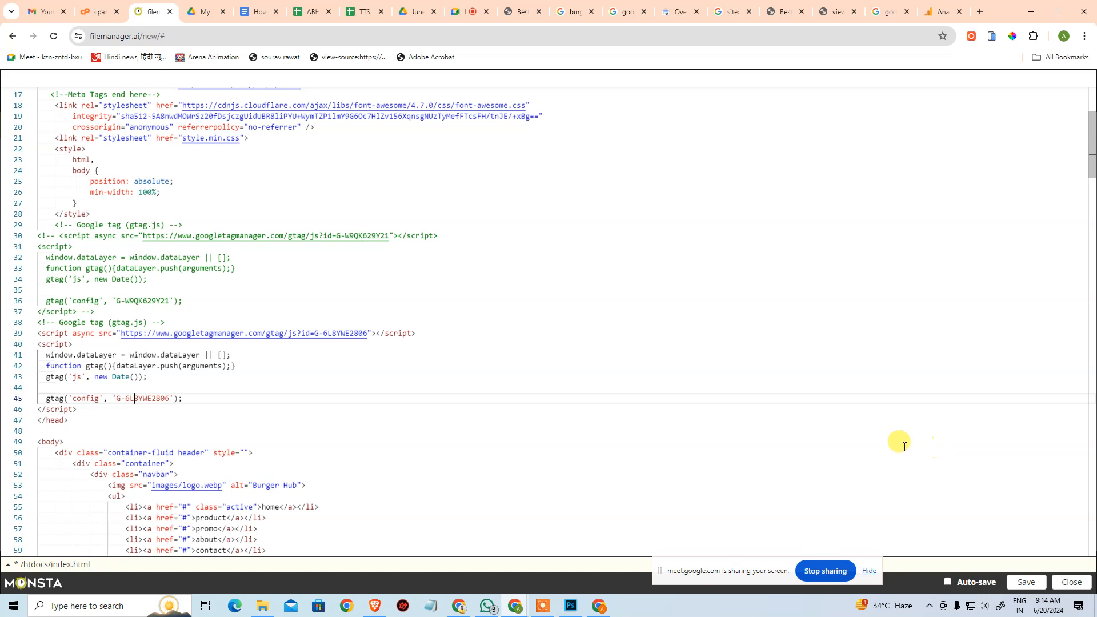
{"action": "left_click", "coordinate": [1026, 581]}
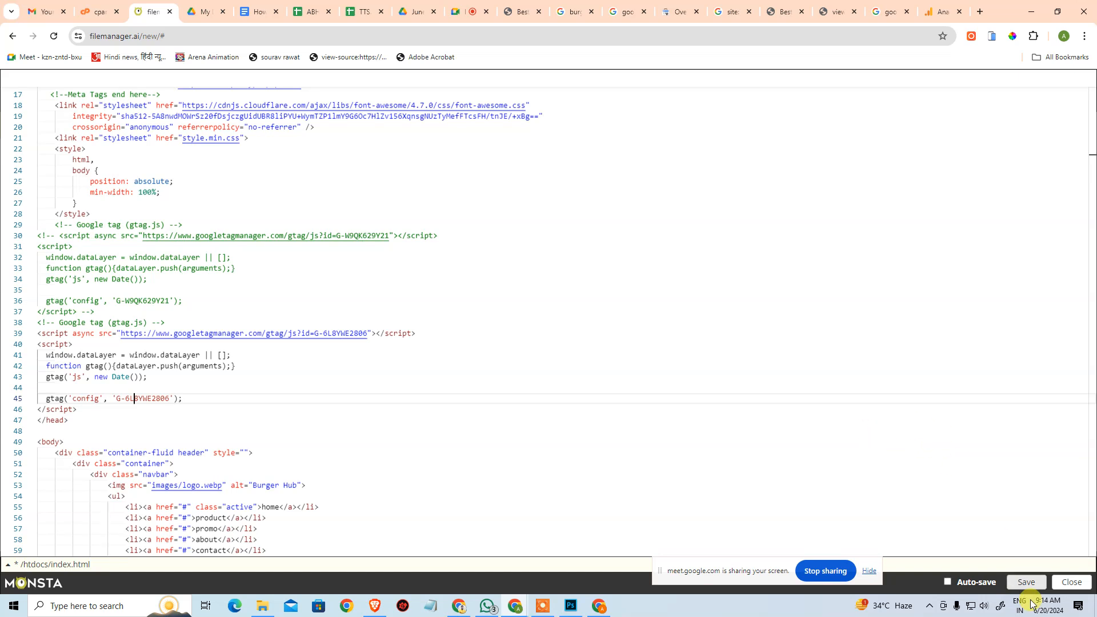
Return to the Google tag setup in Analytics, test the manual installation, and confirm it.
{"action": "left_click", "coordinate": [942, 12]}
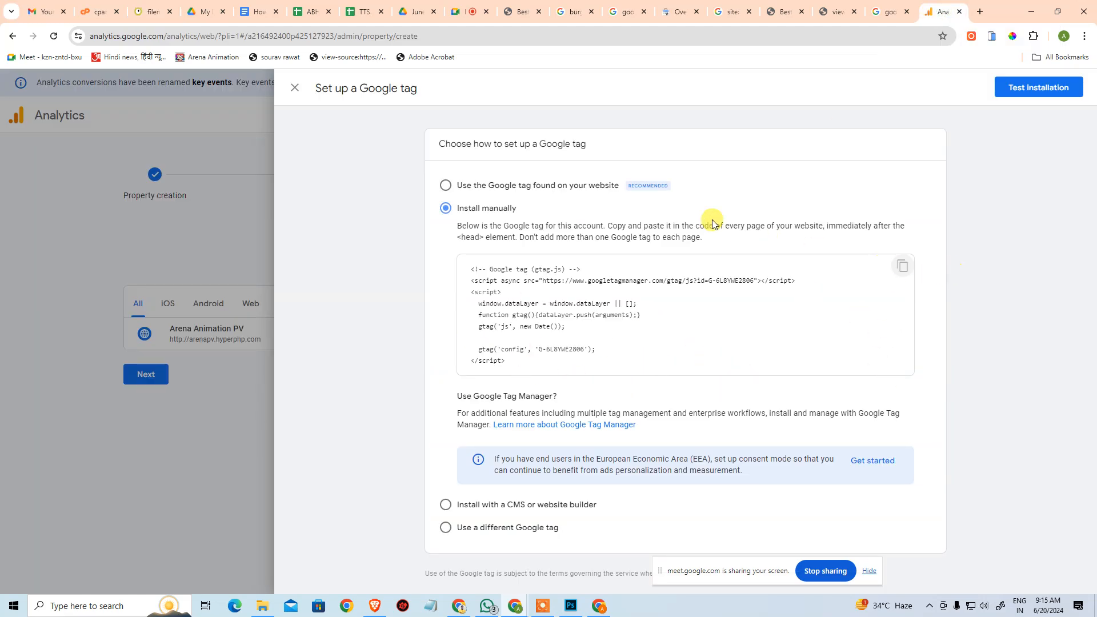
{"action": "left_click", "coordinate": [1032, 87]}
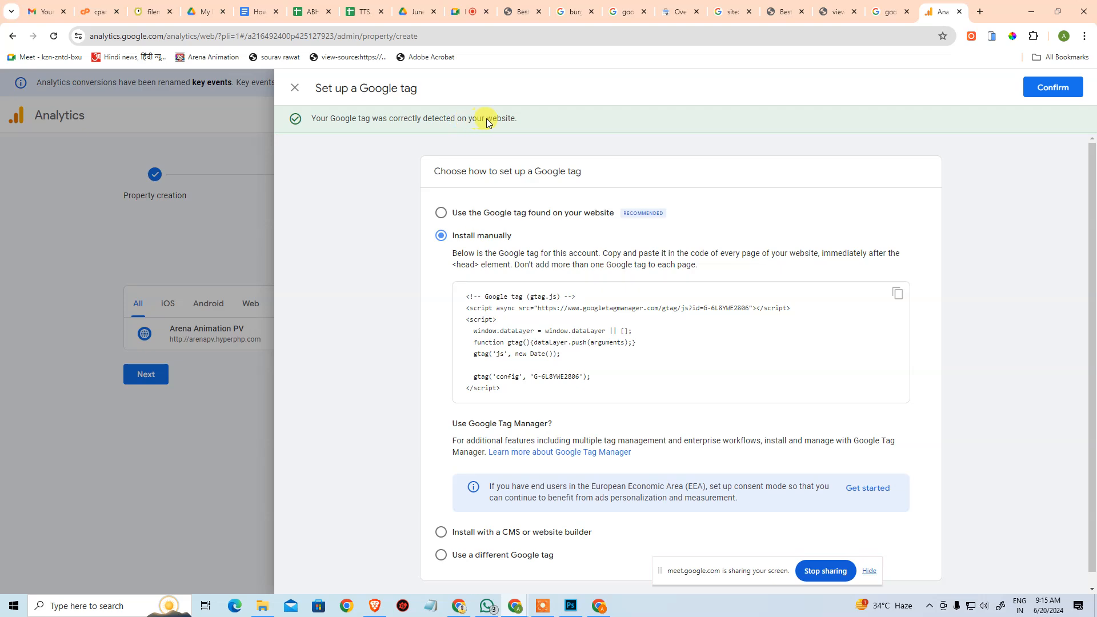
{"action": "left_click", "coordinate": [1056, 88]}
{"action": "left_click", "coordinate": [808, 342]}
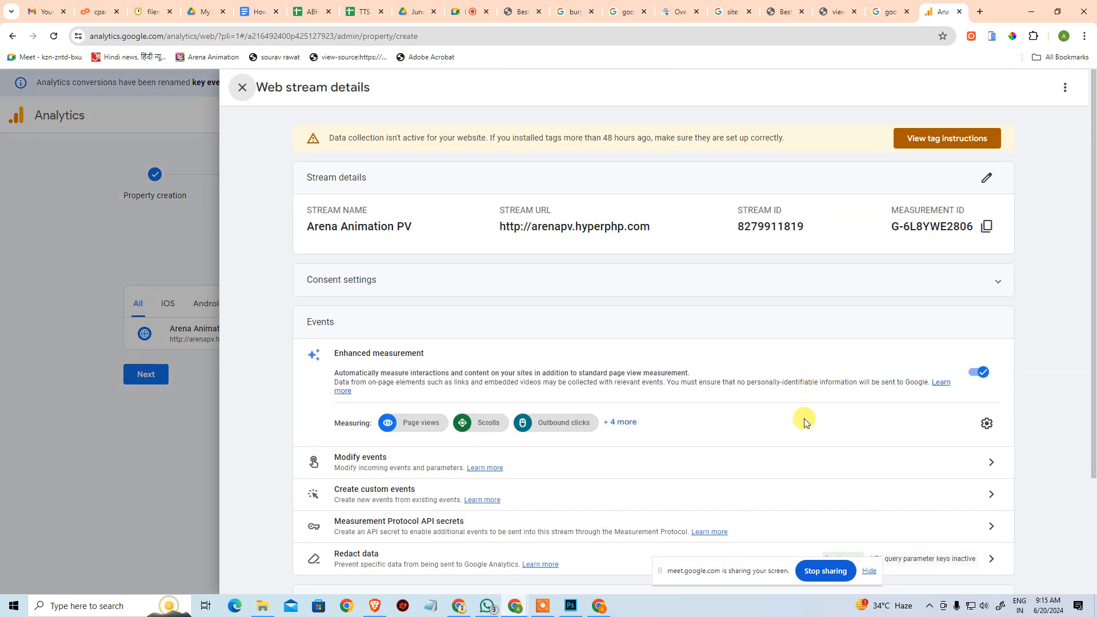
Review the Arena Animation PV web stream's details, events and Google tag settings, and close them.
{"action": "scroll", "coordinate": [805, 426], "scroll_direction": "down", "scroll_amount": 1}
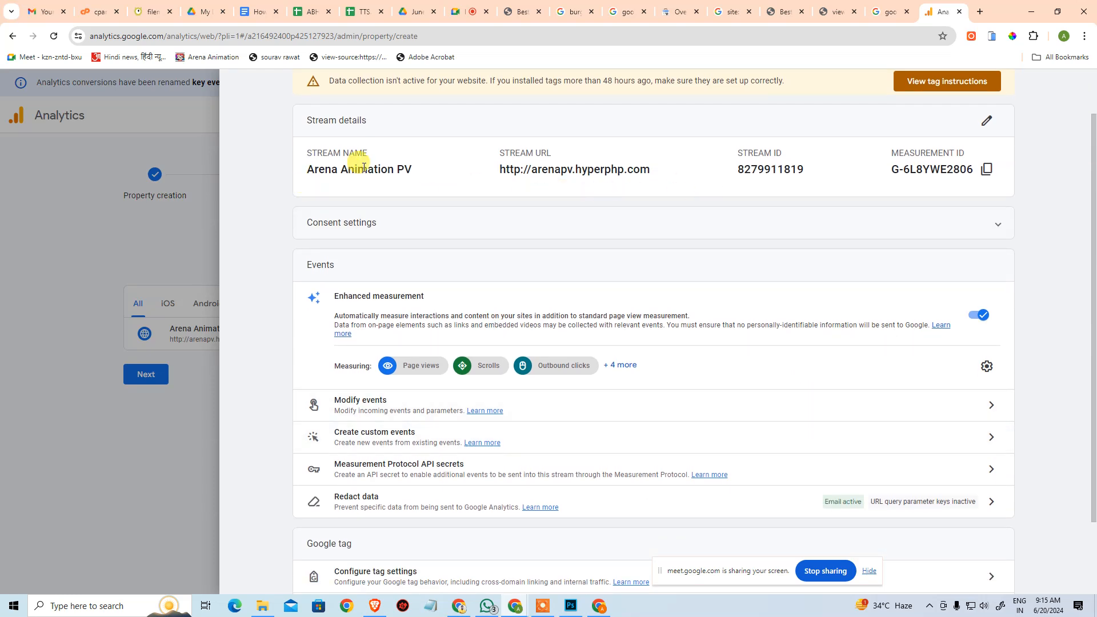
{"action": "scroll", "coordinate": [688, 353], "scroll_direction": "down", "scroll_amount": 2}
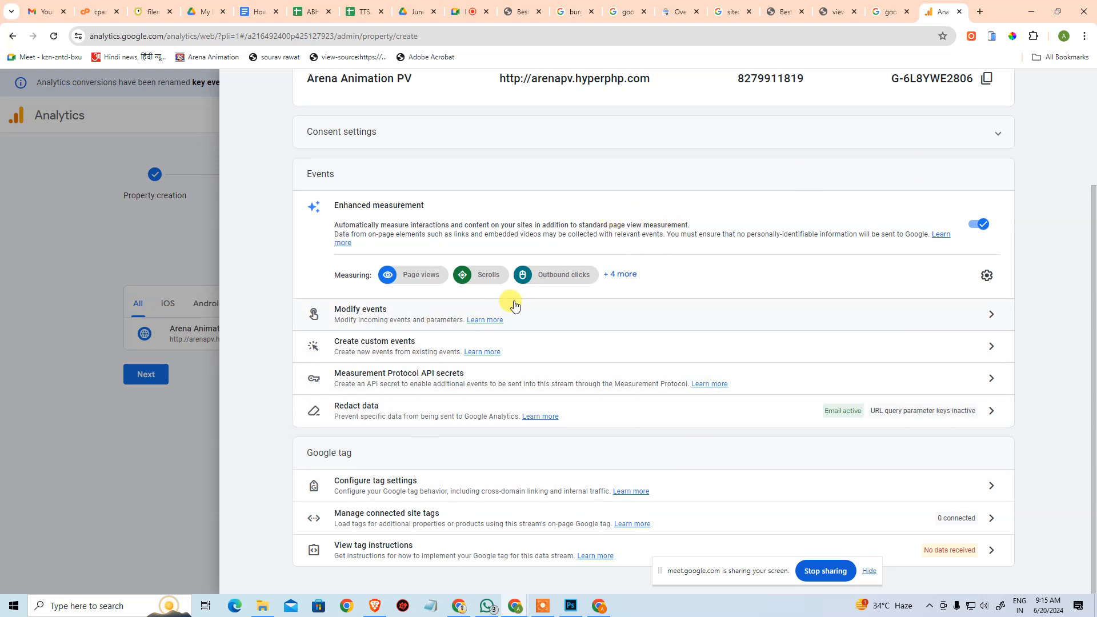
{"action": "scroll", "coordinate": [548, 285], "scroll_direction": "up", "scroll_amount": 3}
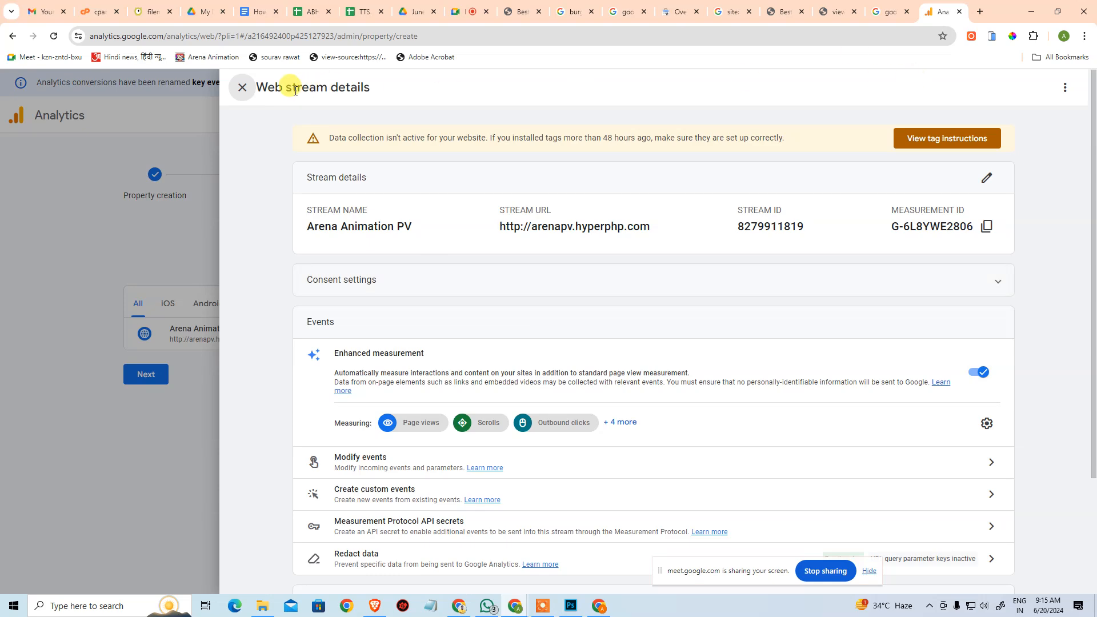
{"action": "left_click", "coordinate": [243, 87]}
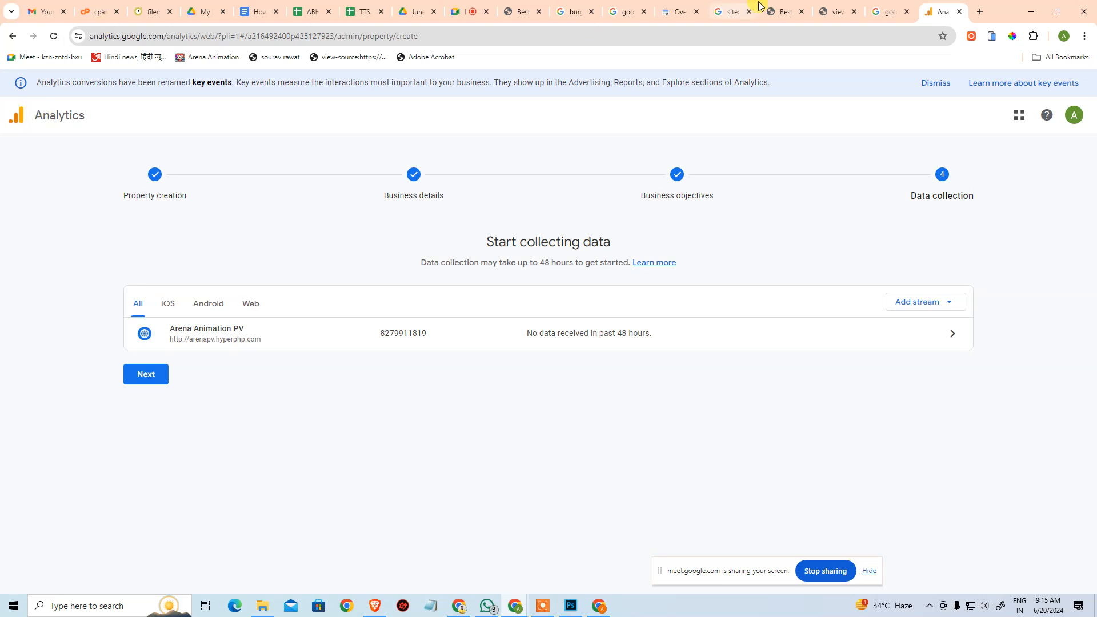
Open Analytics in a separate browser tab from the Google Marketing Platform products.
{"action": "left_click", "coordinate": [1063, 120]}
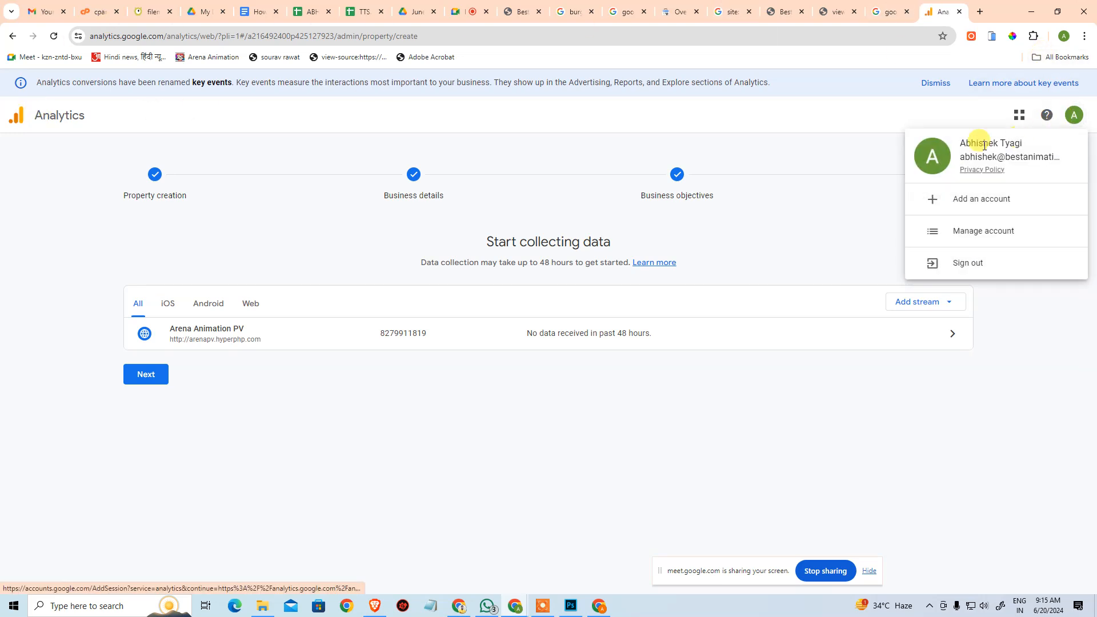
{"action": "left_click", "coordinate": [805, 200]}
{"action": "left_click", "coordinate": [1019, 115]}
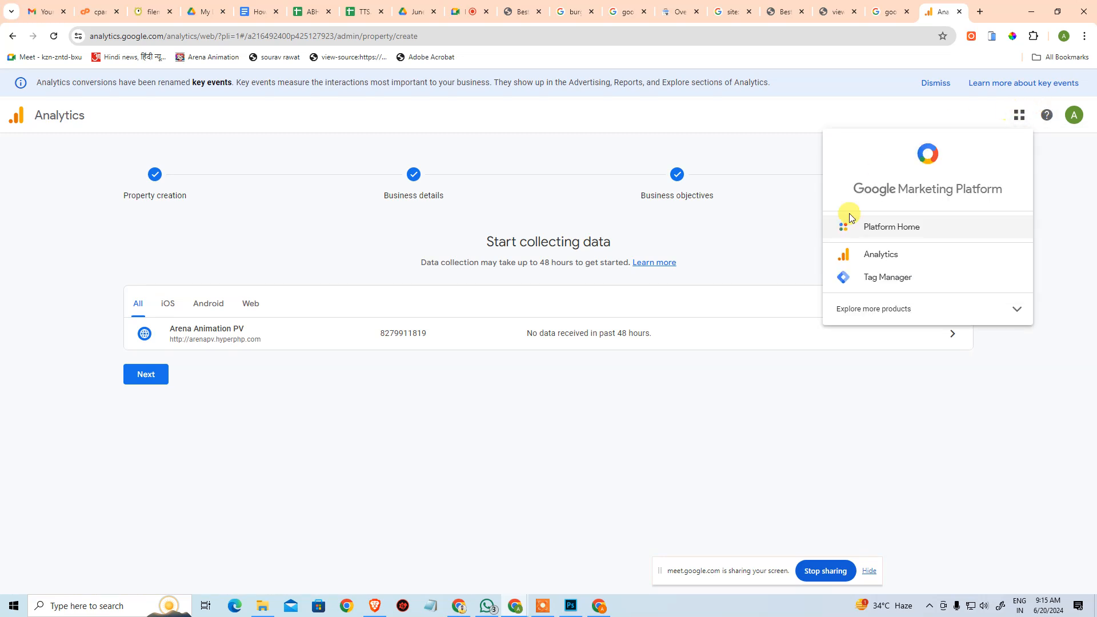
{"action": "left_click", "coordinate": [865, 255]}
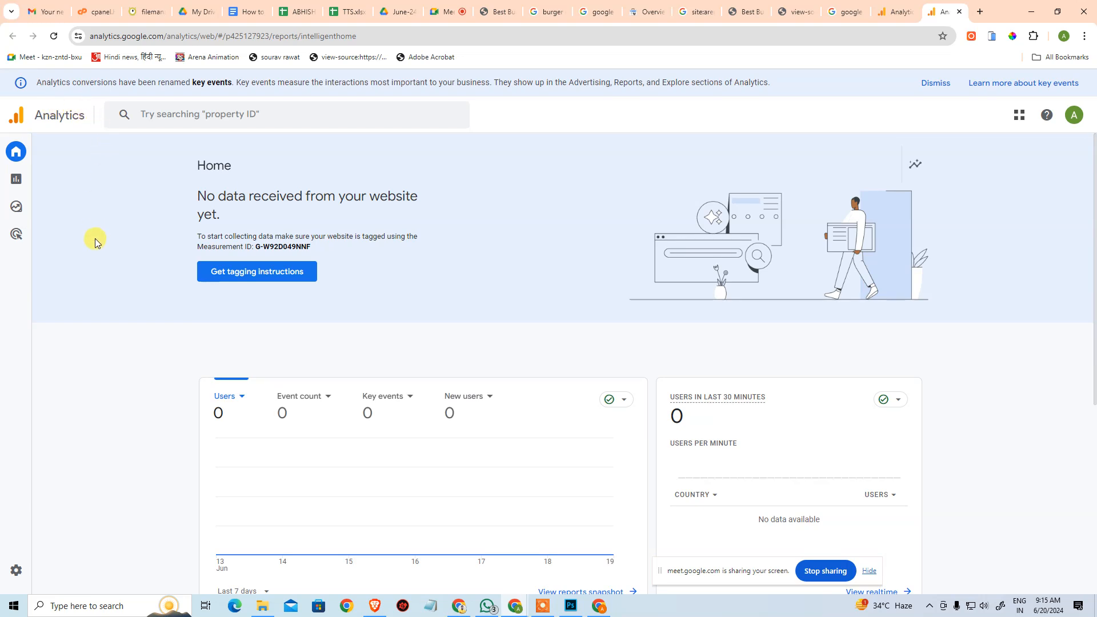
Browse the properties of the Arena Animation and Arena Hyperphp accounts, and open the Arena Animation PV property under Trendindia24.
{"action": "mouse_move", "coordinate": [13, 151]}
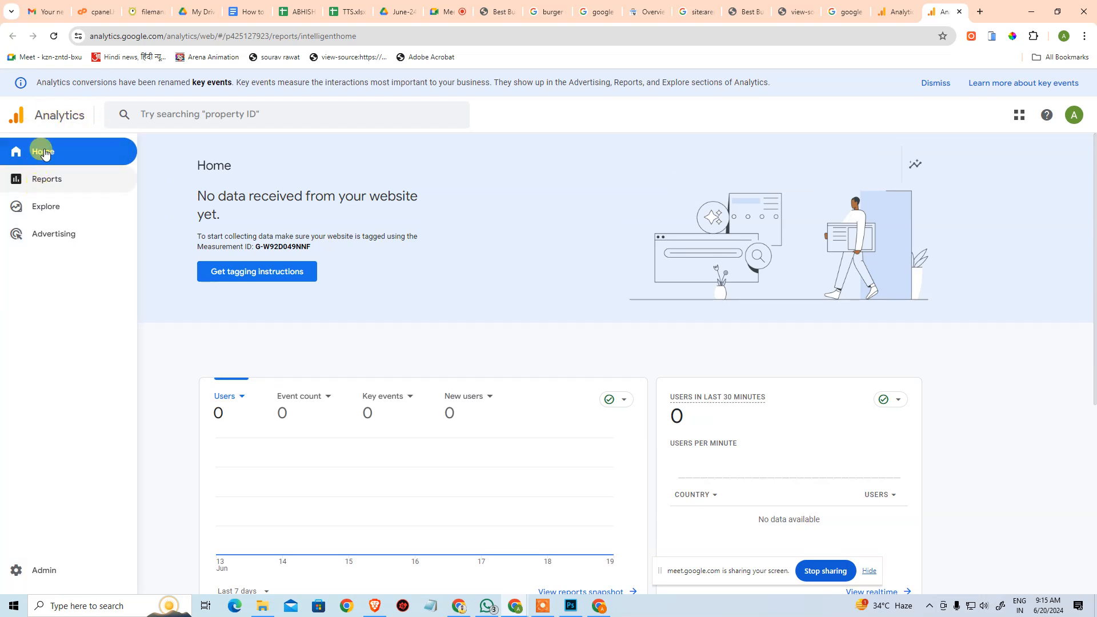
{"action": "left_click", "coordinate": [137, 118]}
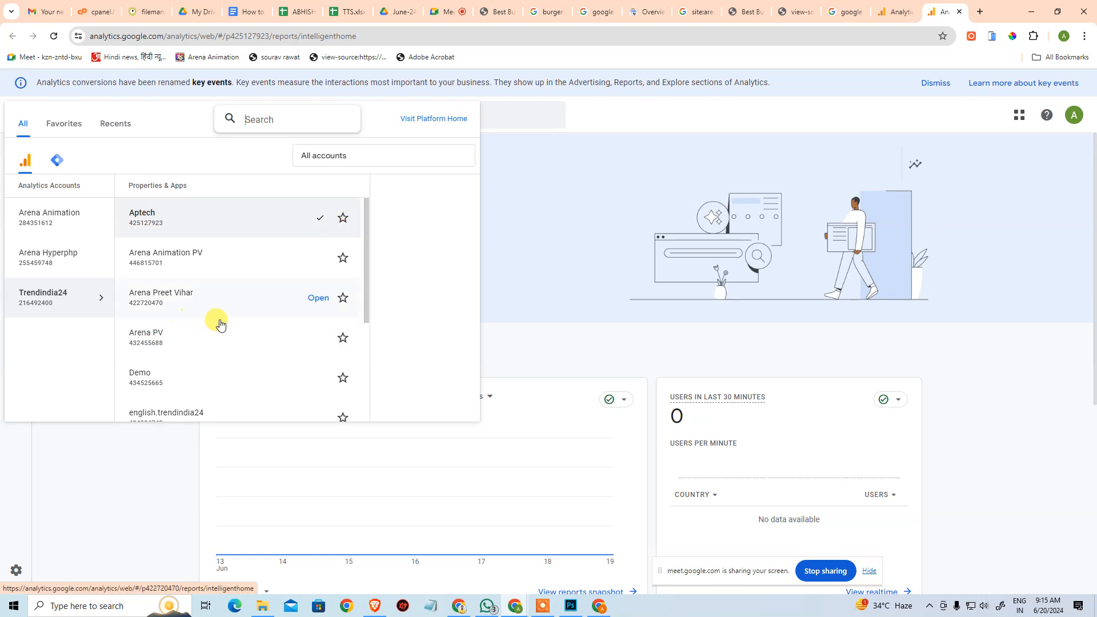
{"action": "scroll", "coordinate": [217, 320], "scroll_direction": "down", "scroll_amount": 3}
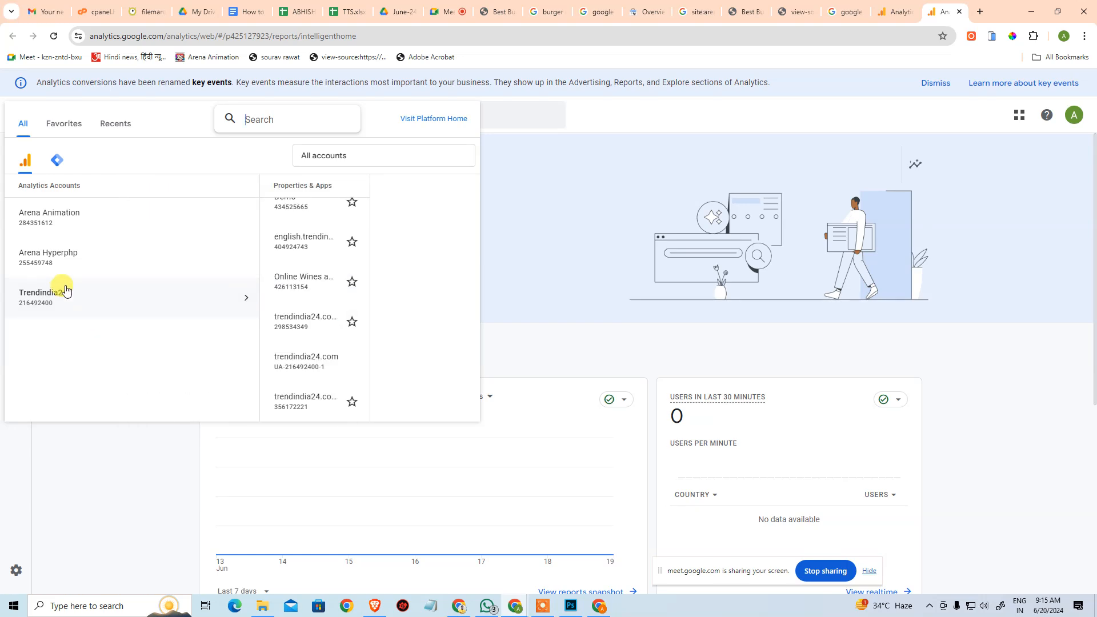
{"action": "left_click", "coordinate": [49, 213]}
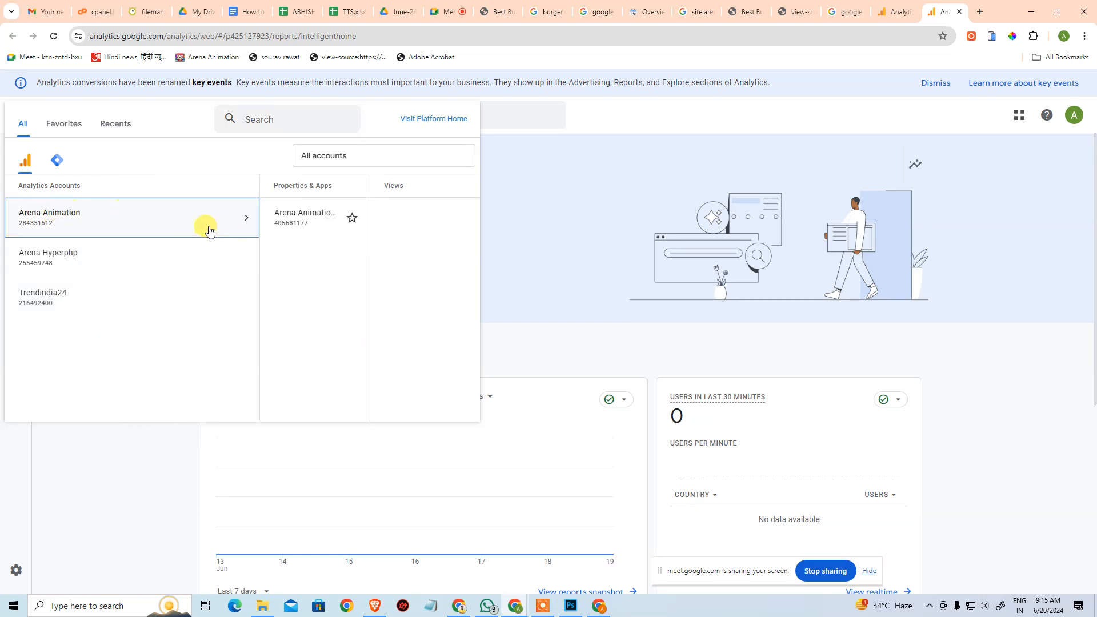
{"action": "left_click", "coordinate": [45, 251]}
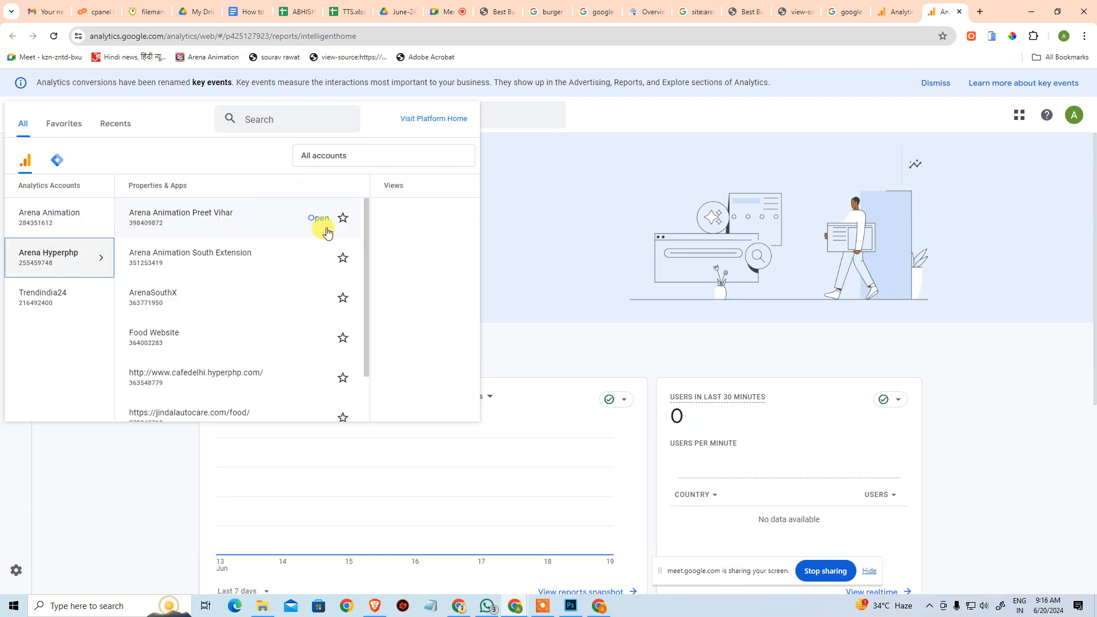
{"action": "scroll", "coordinate": [225, 297], "scroll_direction": "down", "scroll_amount": 1}
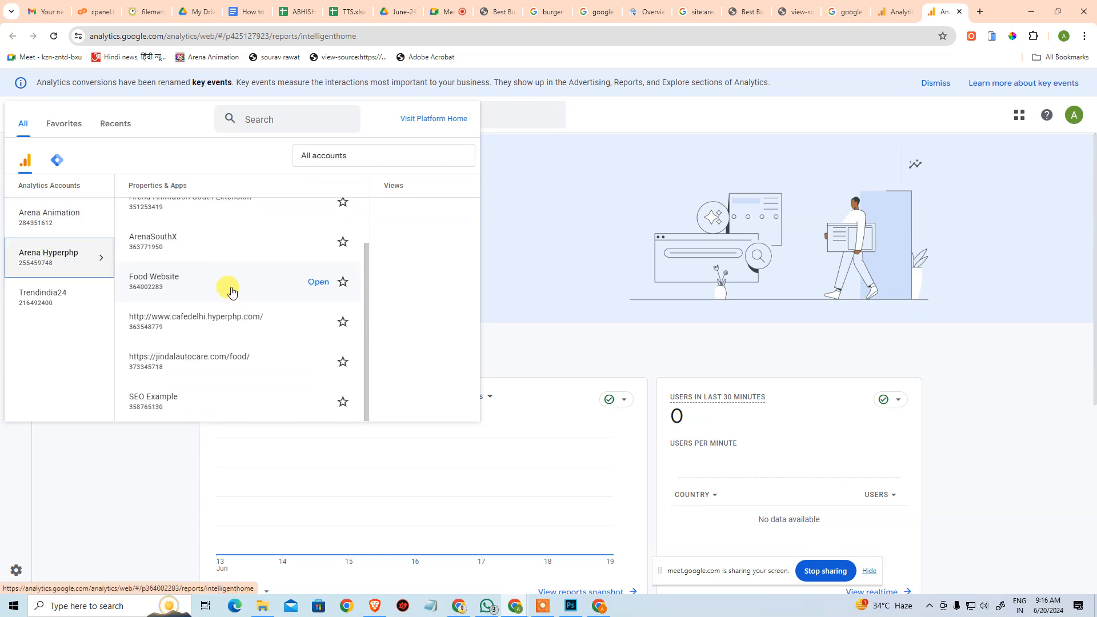
{"action": "scroll", "coordinate": [228, 294], "scroll_direction": "up", "scroll_amount": 1}
{"action": "left_click", "coordinate": [73, 295]}
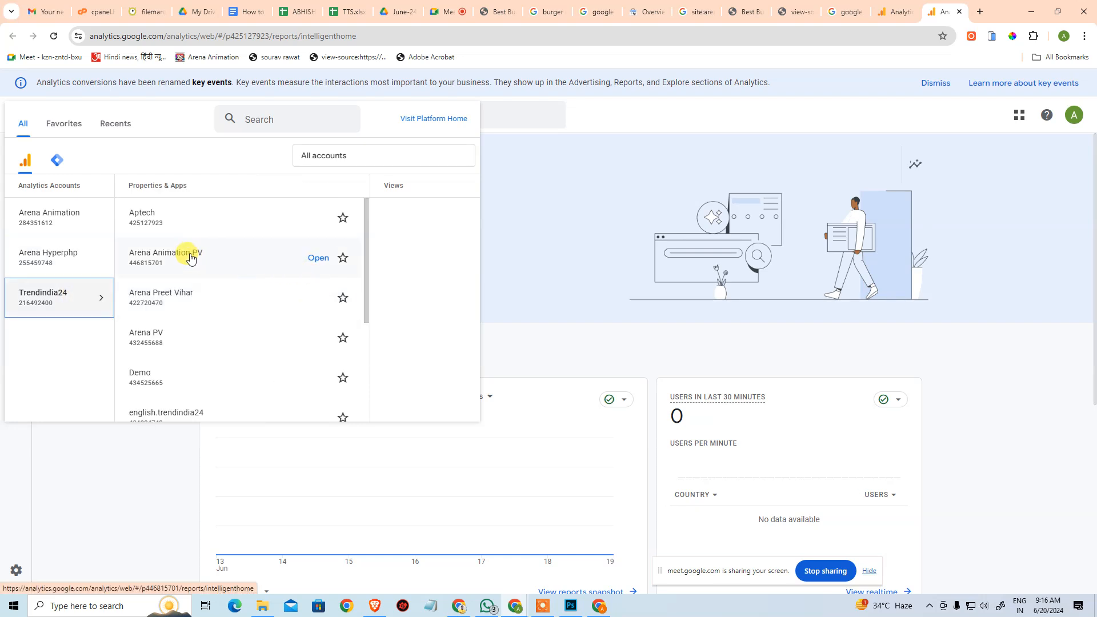
{"action": "left_click", "coordinate": [315, 258]}
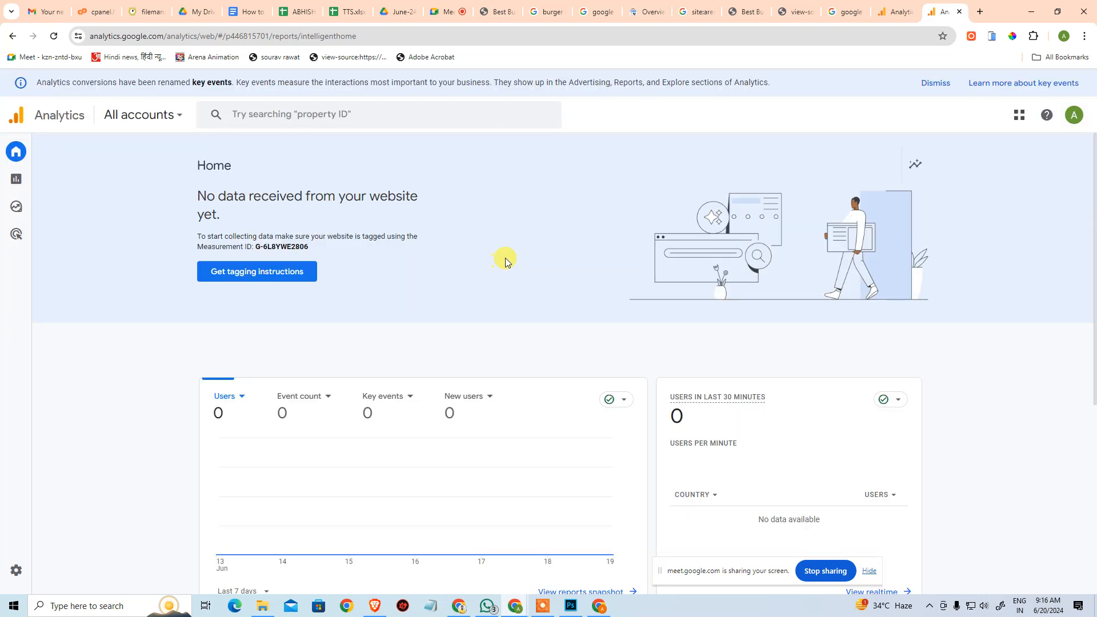
Compare the measurement ID on the property's home page with the ID in the newly added tag in index.html.
{"action": "left_click_drag", "start_coordinate": [256, 247], "coordinate": [312, 250]}
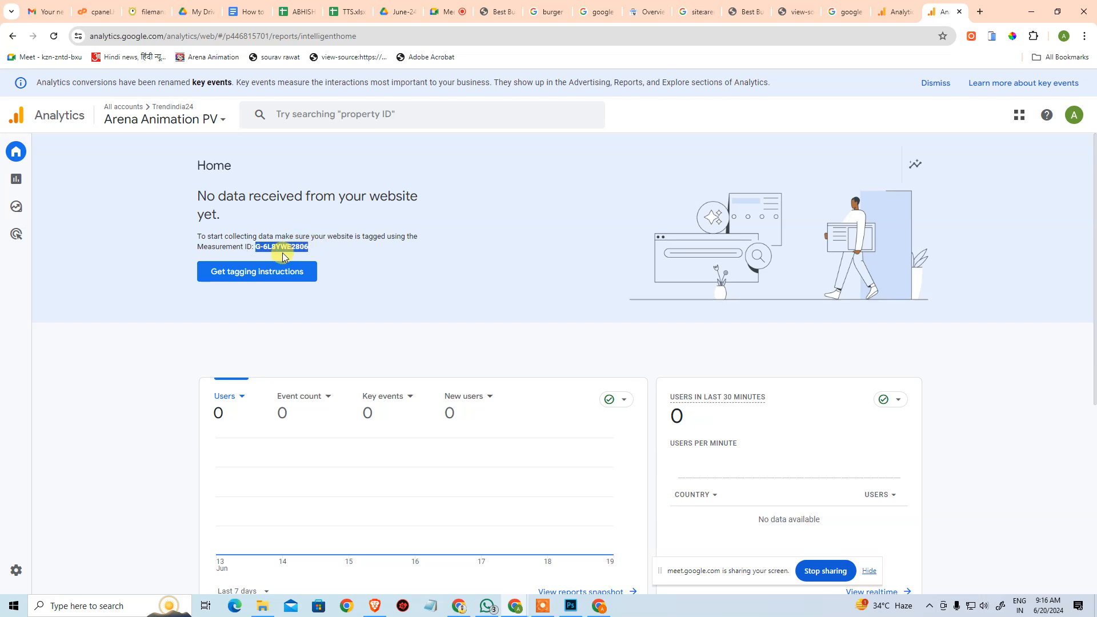
{"action": "left_click", "coordinate": [151, 17]}
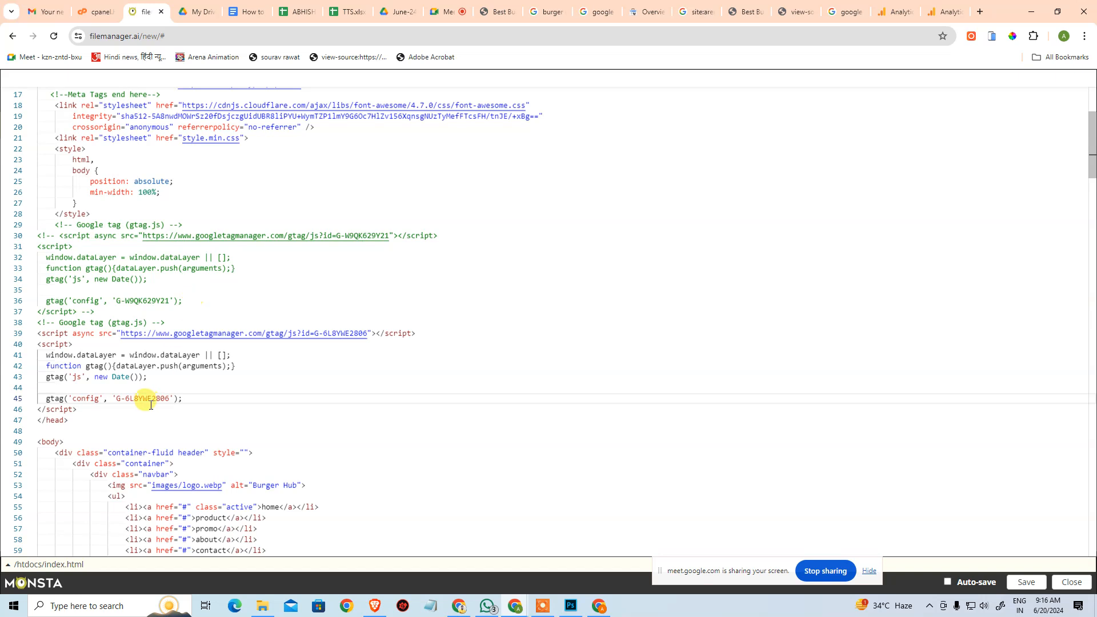
{"action": "left_click", "coordinate": [126, 398]}
{"action": "left_click_drag", "start_coordinate": [126, 398], "coordinate": [169, 396]}
{"action": "left_click", "coordinate": [226, 394]}
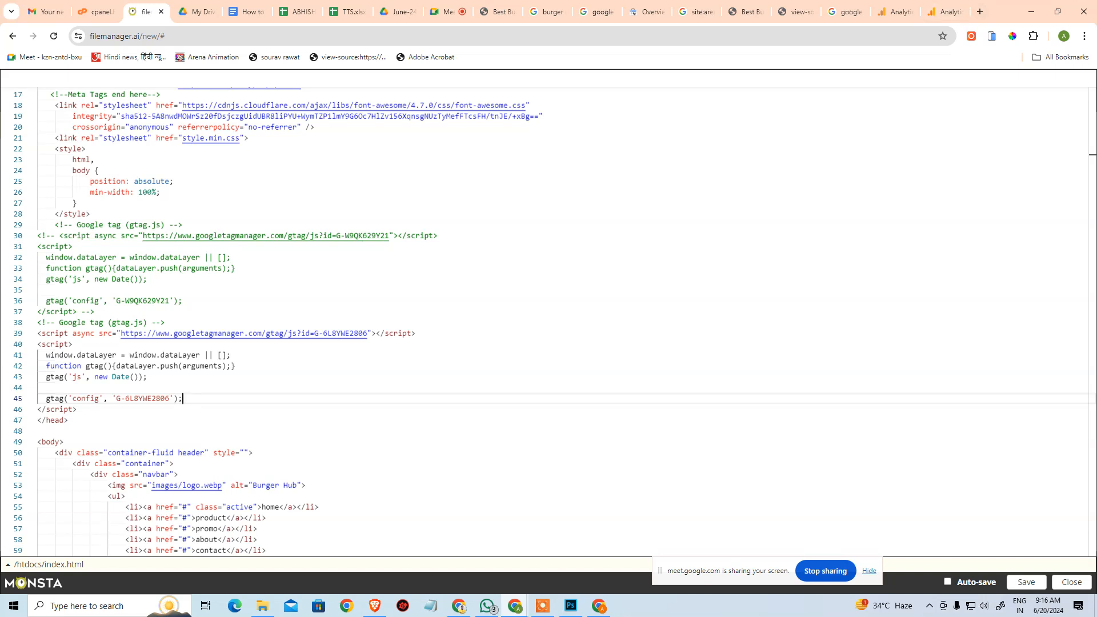
Switch to the Google Meet call and look through the participant list.
{"action": "key", "text": "alt+Tab"}
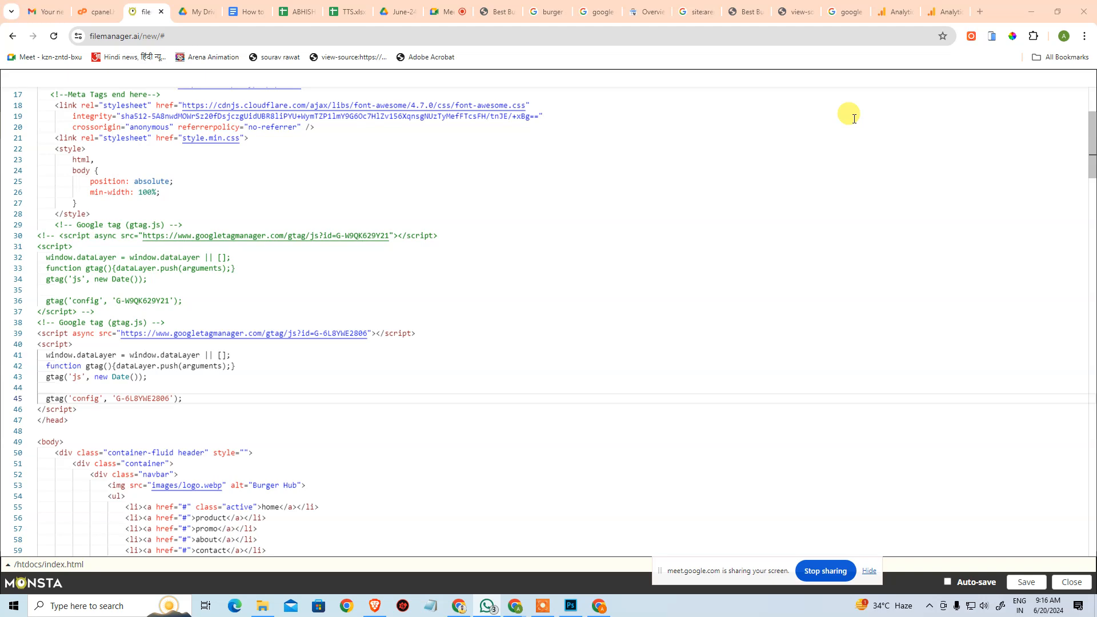
{"action": "left_click", "coordinate": [448, 10]}
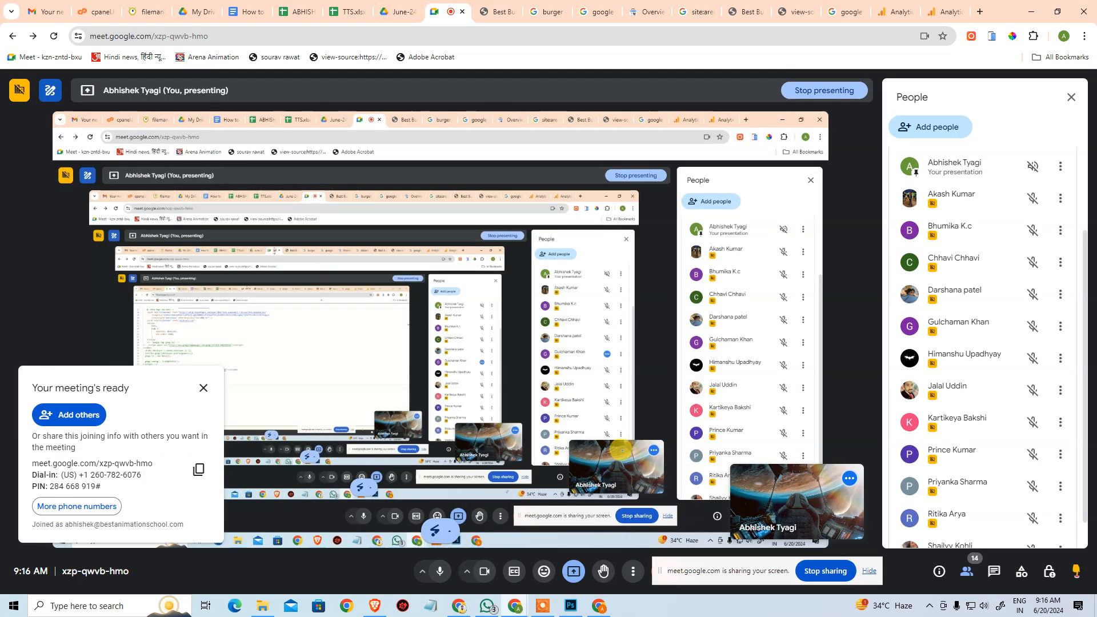
{"action": "scroll", "coordinate": [973, 335], "scroll_direction": "down", "scroll_amount": 1}
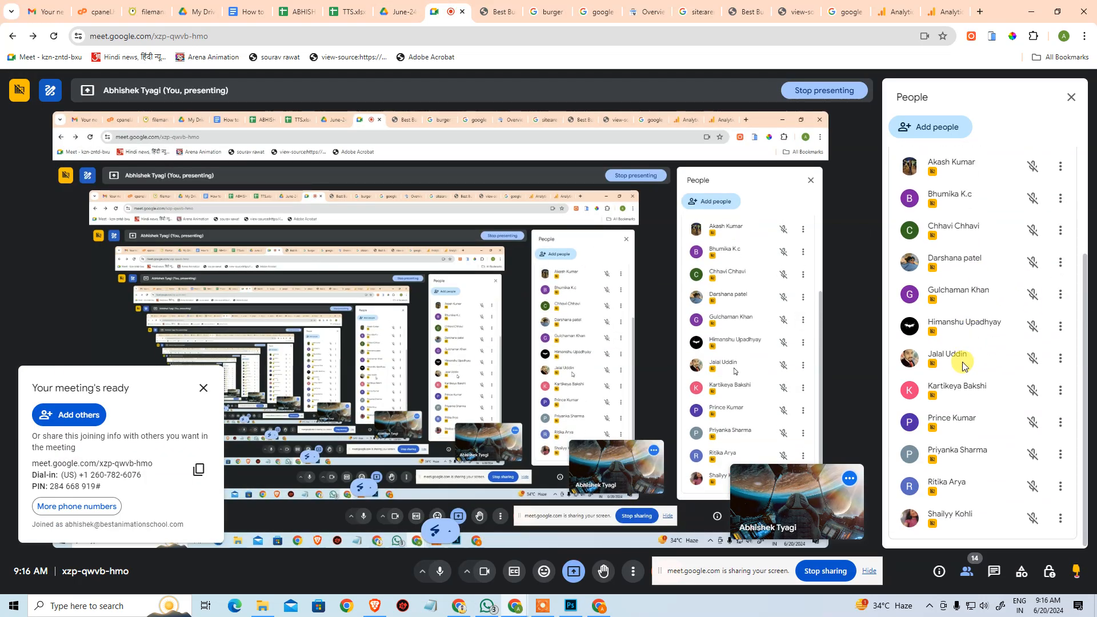
Compare the attendance lists in the TTS spreadsheet's SEO-12-130 and 8-9-TTS-SEO sheets with the Google Meet participant list.
{"action": "scroll", "coordinate": [963, 360], "scroll_direction": "up", "scroll_amount": 3}
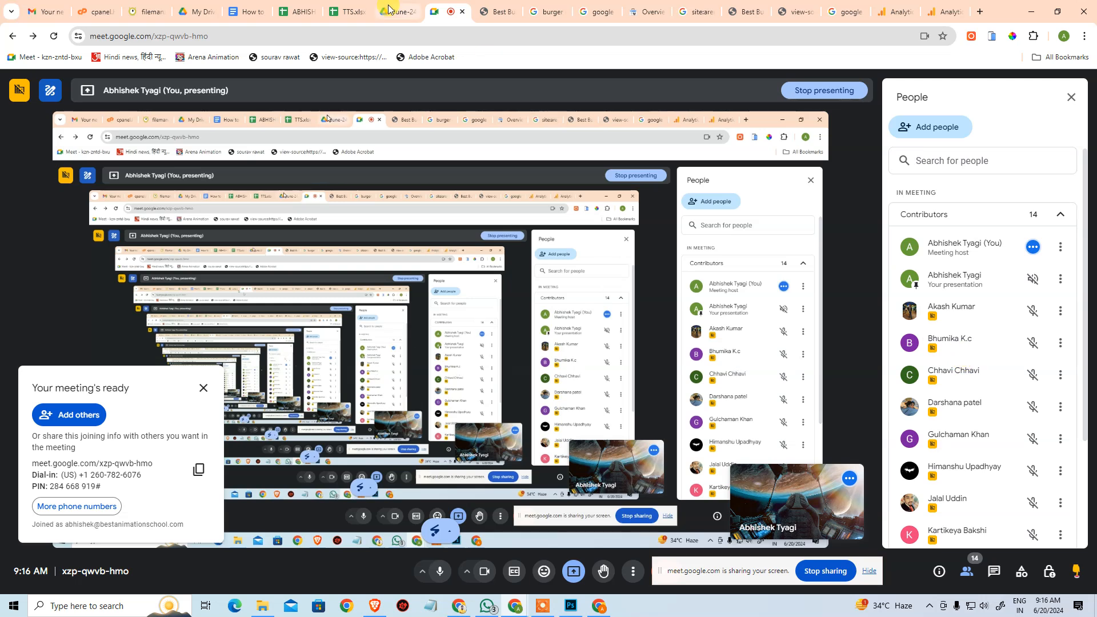
{"action": "left_click", "coordinate": [343, 8]}
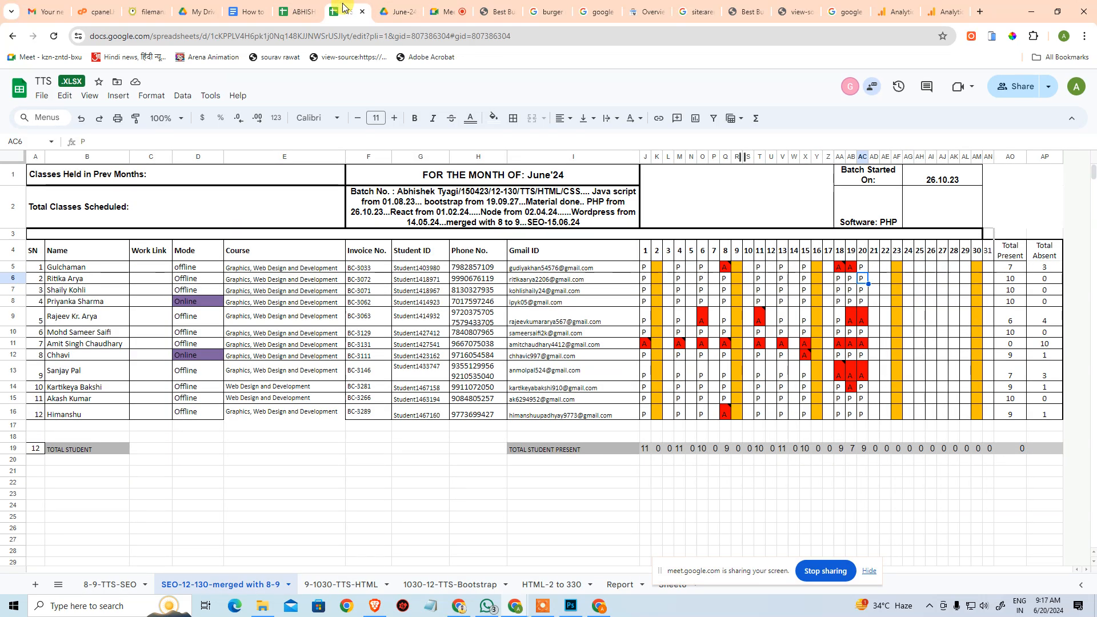
{"action": "left_click", "coordinate": [124, 584]}
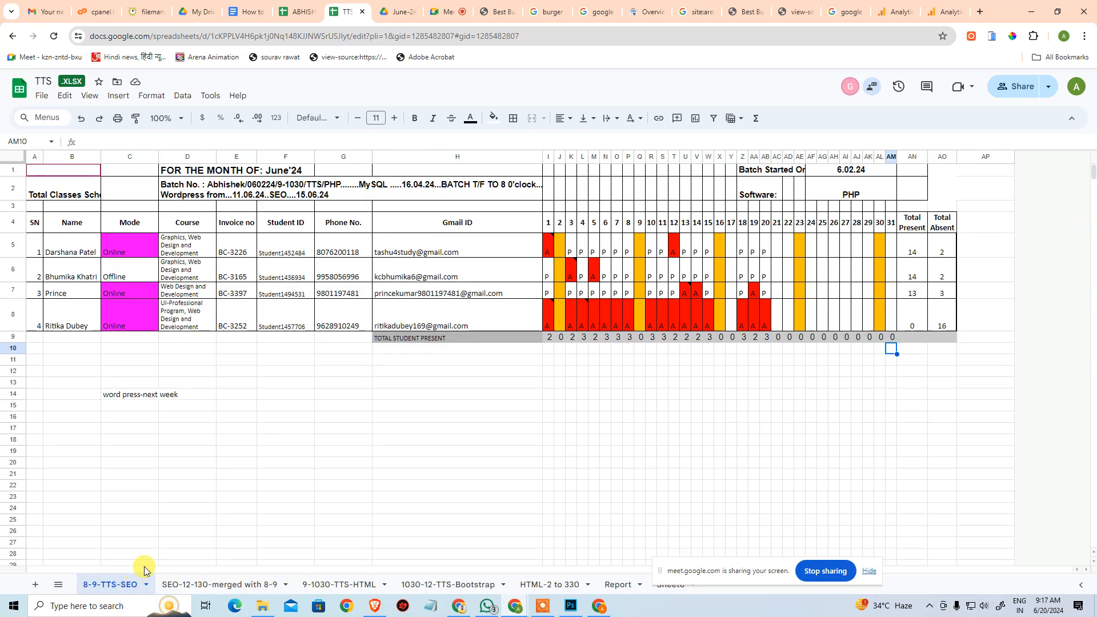
{"action": "left_click", "coordinate": [434, 12]}
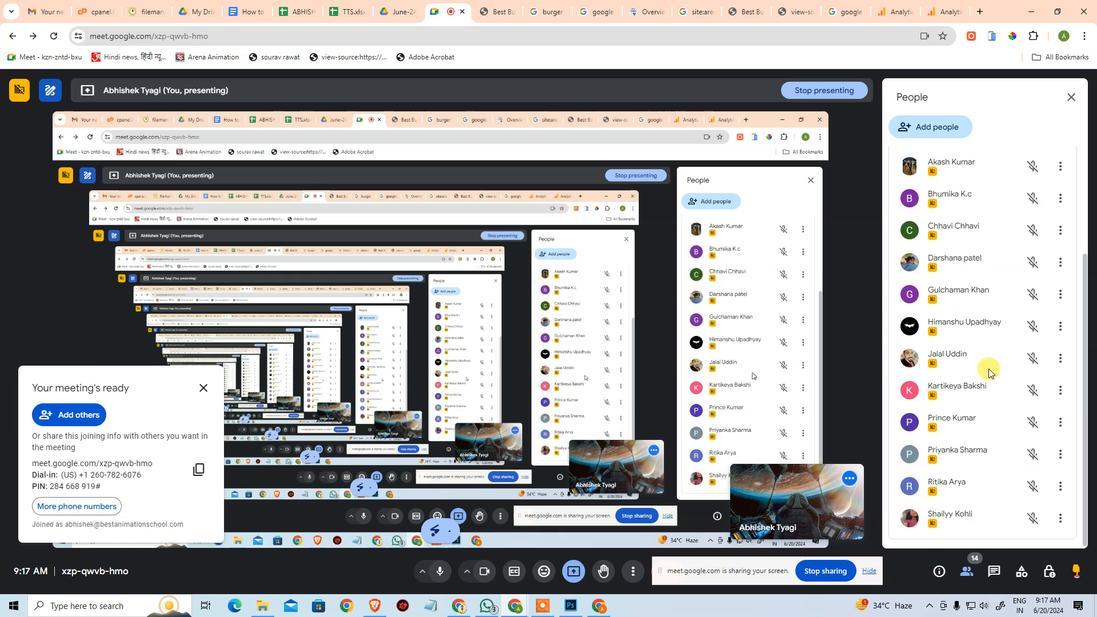
{"action": "scroll", "coordinate": [989, 373], "scroll_direction": "up", "scroll_amount": 3}
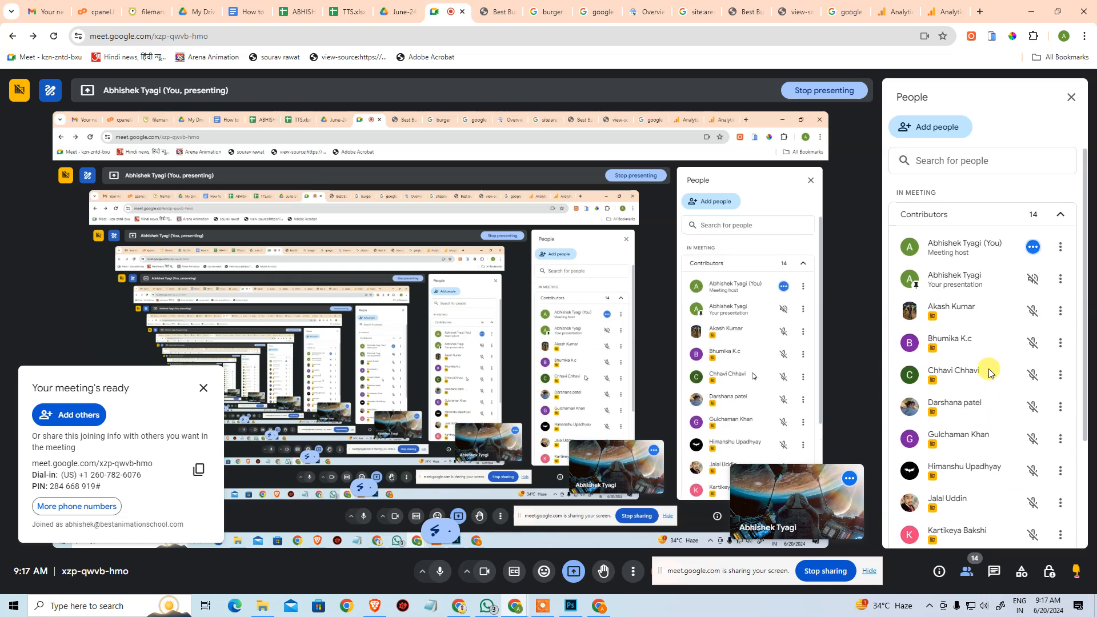
{"action": "scroll", "coordinate": [983, 359], "scroll_direction": "down", "scroll_amount": 3}
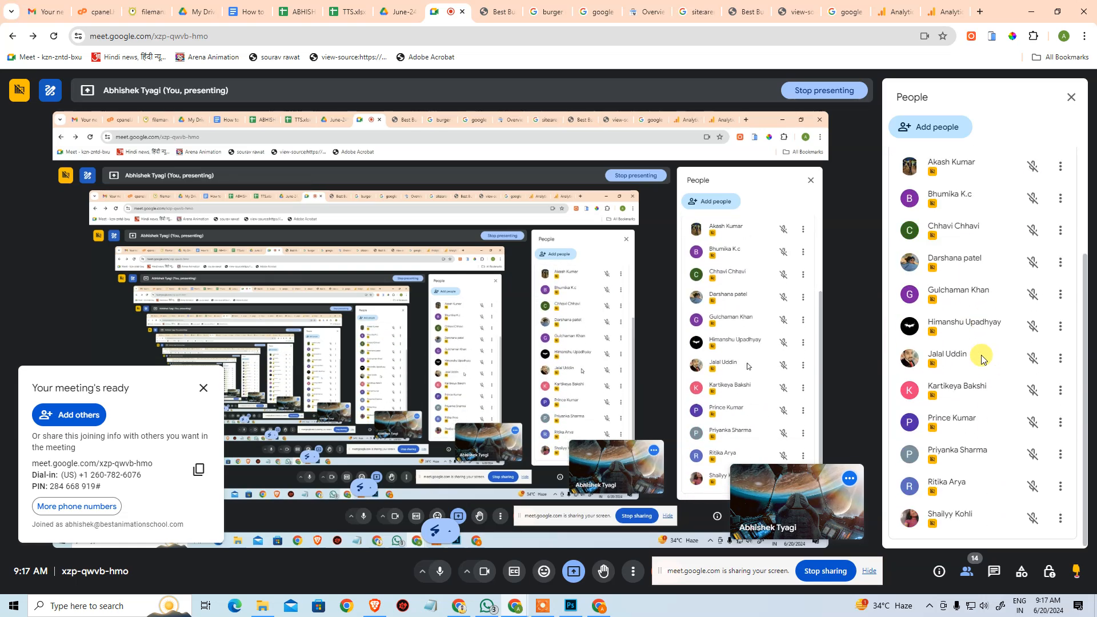
{"action": "scroll", "coordinate": [982, 354], "scroll_direction": "up", "scroll_amount": 3}
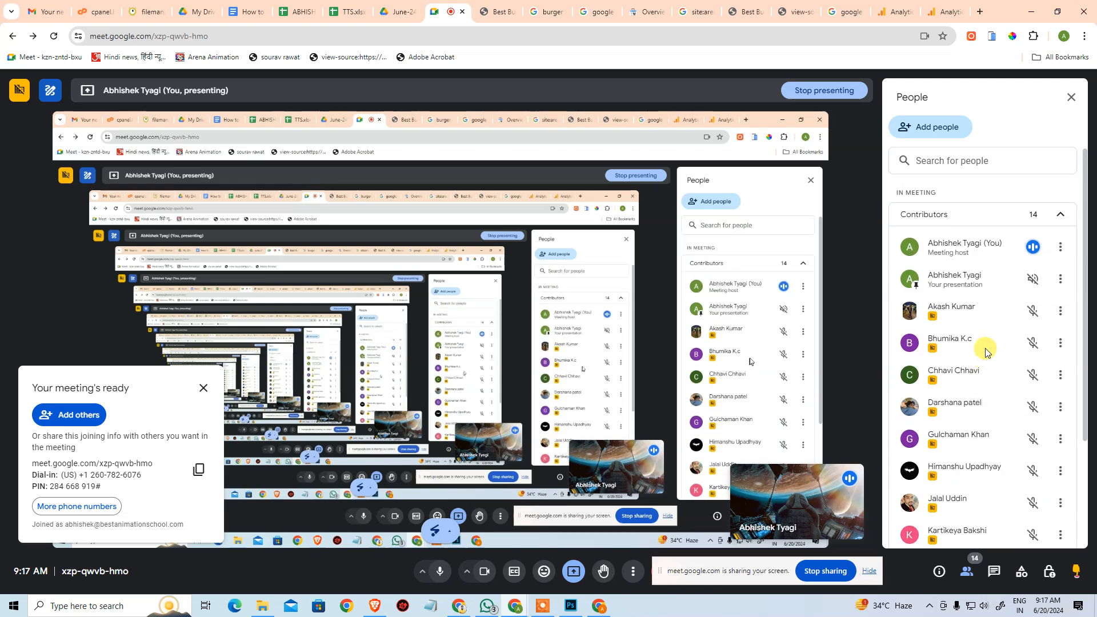
{"action": "scroll", "coordinate": [989, 353], "scroll_direction": "down", "scroll_amount": 3}
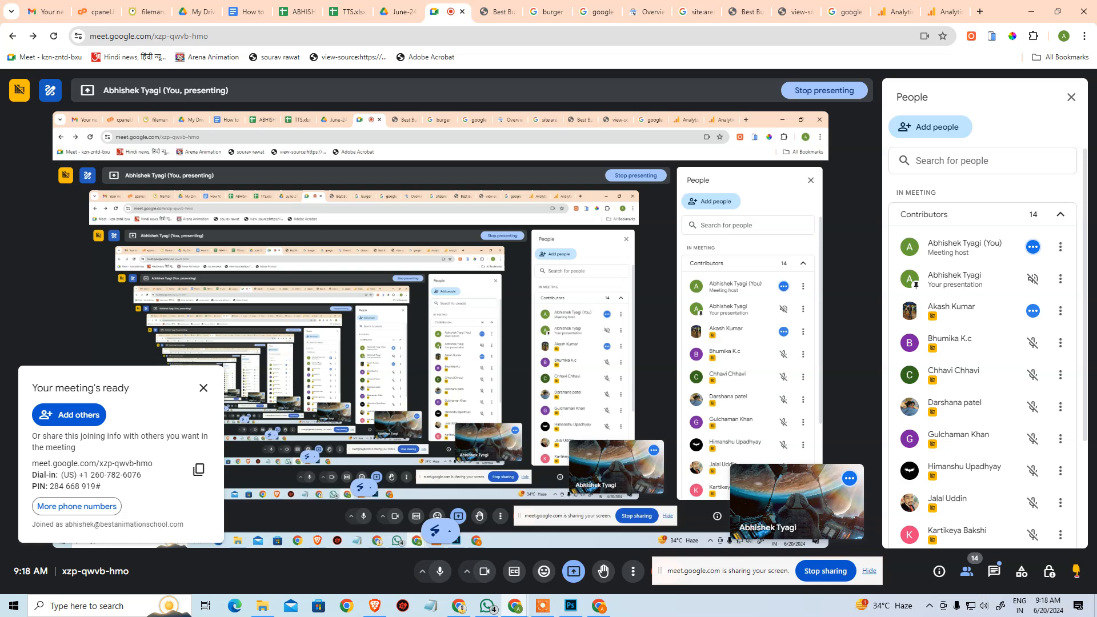
Switch back to the Arena Animation PV property in Analytics and open its realtime report from the home page cards.
{"action": "left_click", "coordinate": [939, 11]}
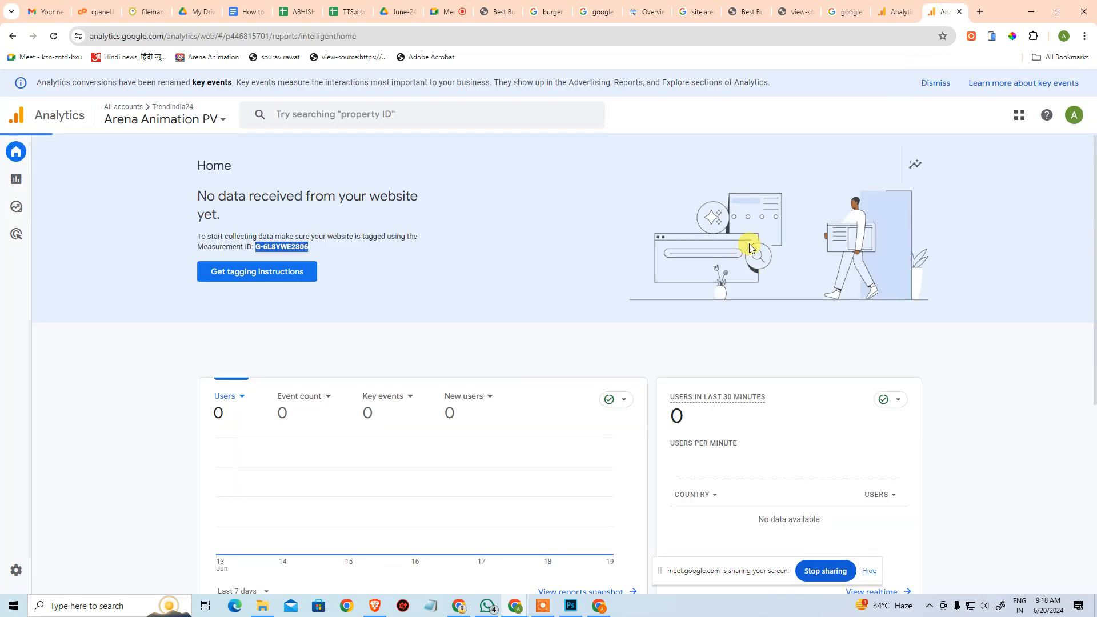
{"action": "scroll", "coordinate": [766, 244], "scroll_direction": "down", "scroll_amount": 3}
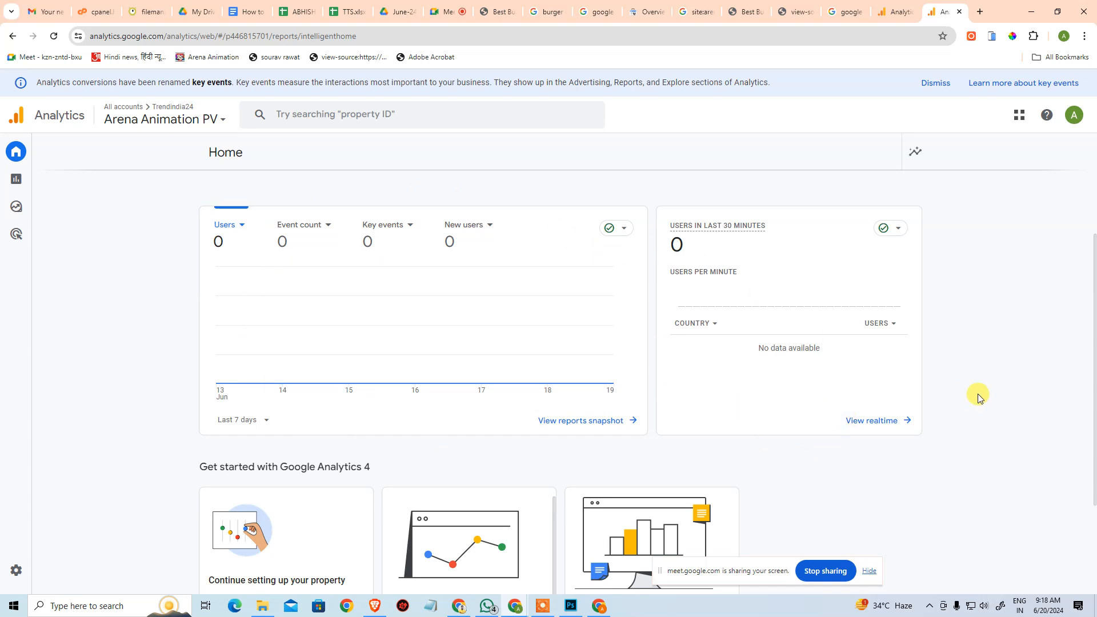
{"action": "scroll", "coordinate": [980, 391], "scroll_direction": "up", "scroll_amount": 2}
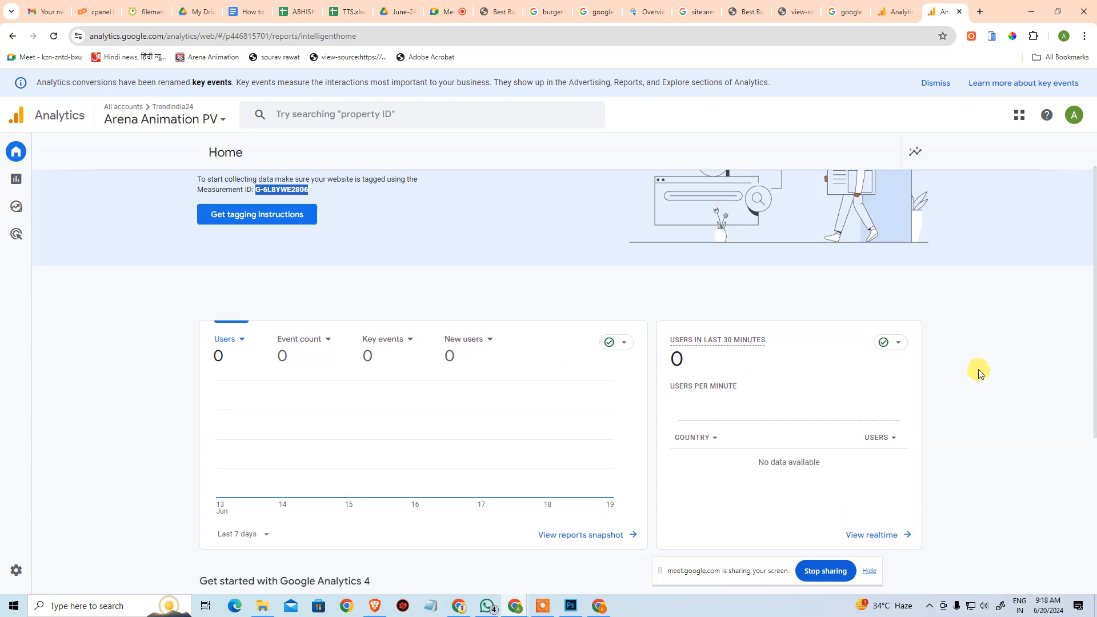
{"action": "scroll", "coordinate": [979, 372], "scroll_direction": "down", "scroll_amount": 1}
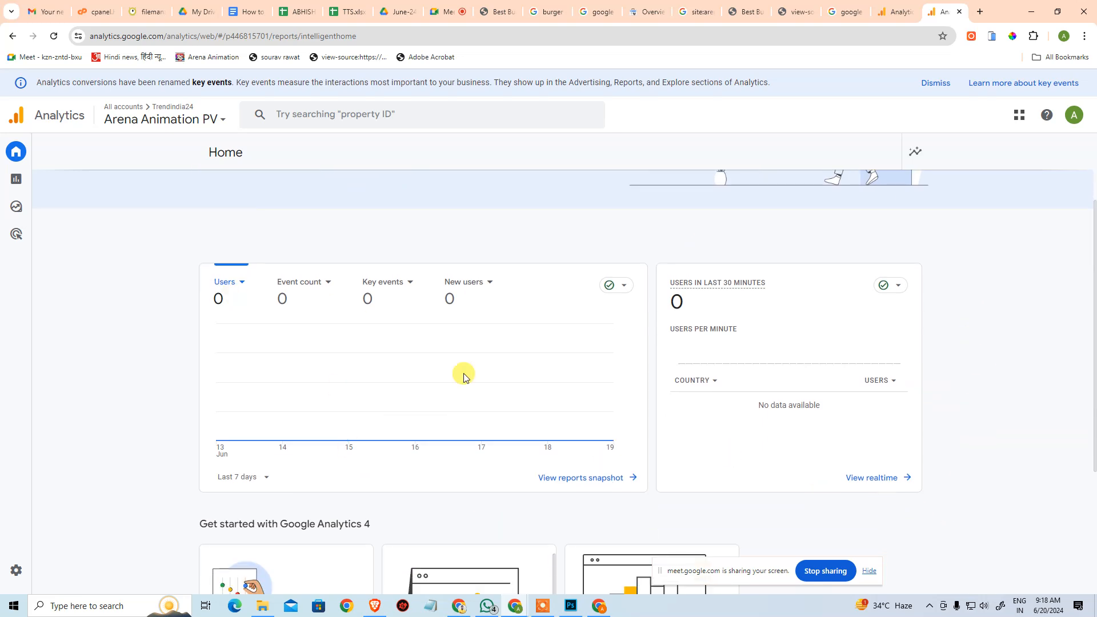
{"action": "left_click", "coordinate": [870, 480]}
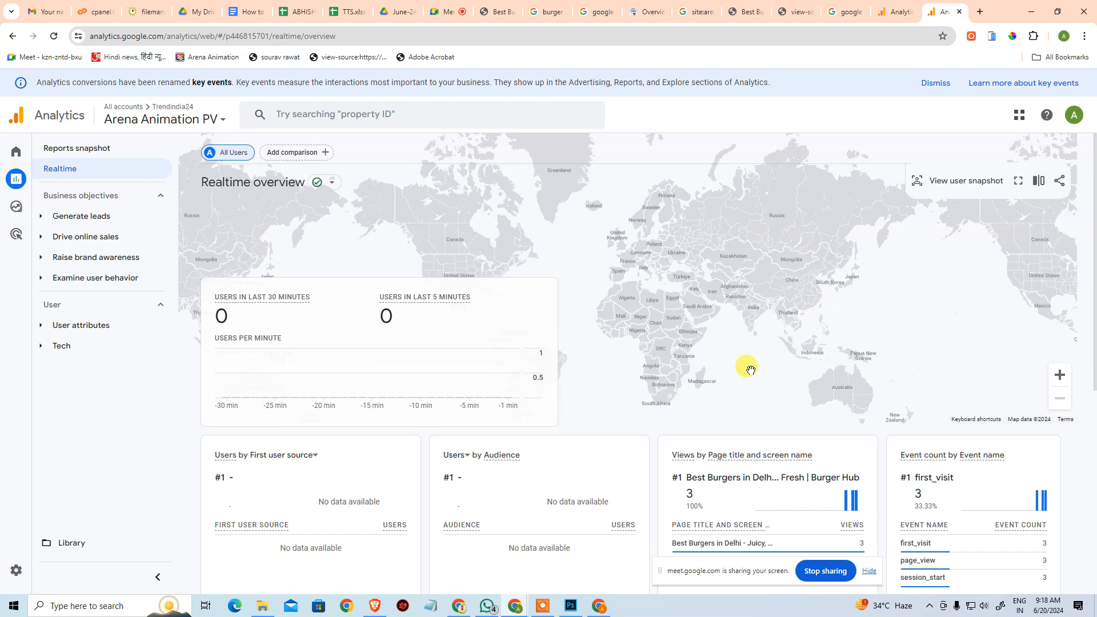
Examine the views by page title and the event counts in the realtime overview.
{"action": "scroll", "coordinate": [797, 351], "scroll_direction": "down", "scroll_amount": 3}
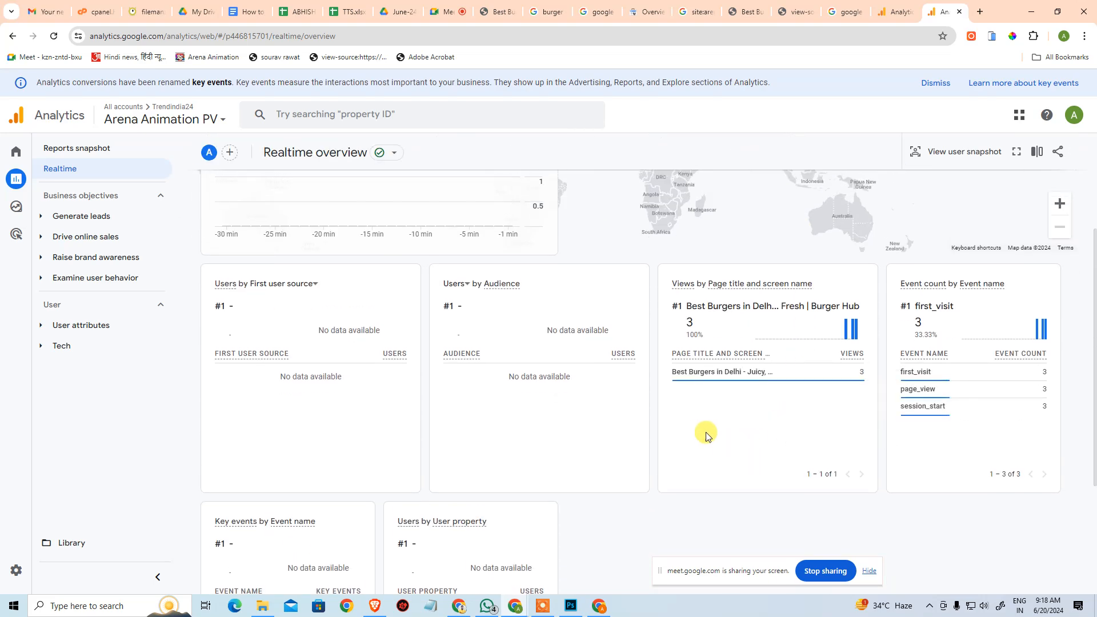
{"action": "scroll", "coordinate": [705, 437], "scroll_direction": "up", "scroll_amount": 2}
{"action": "scroll", "coordinate": [826, 328], "scroll_direction": "up", "scroll_amount": 1}
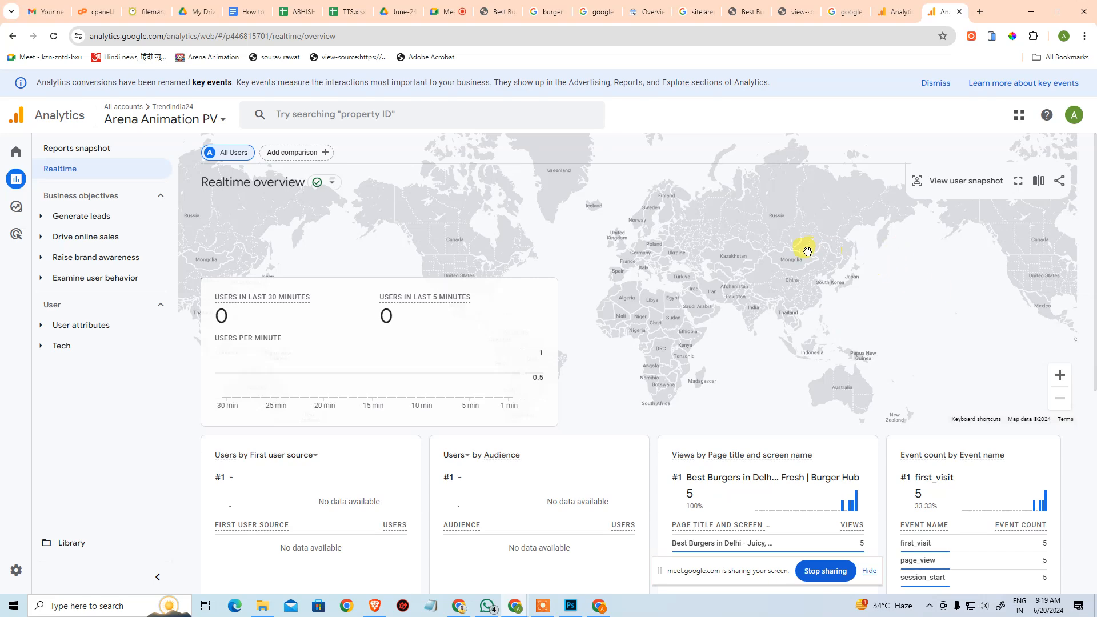
{"action": "scroll", "coordinate": [840, 394], "scroll_direction": "down", "scroll_amount": 6}
{"action": "scroll", "coordinate": [851, 407], "scroll_direction": "up", "scroll_amount": 6}
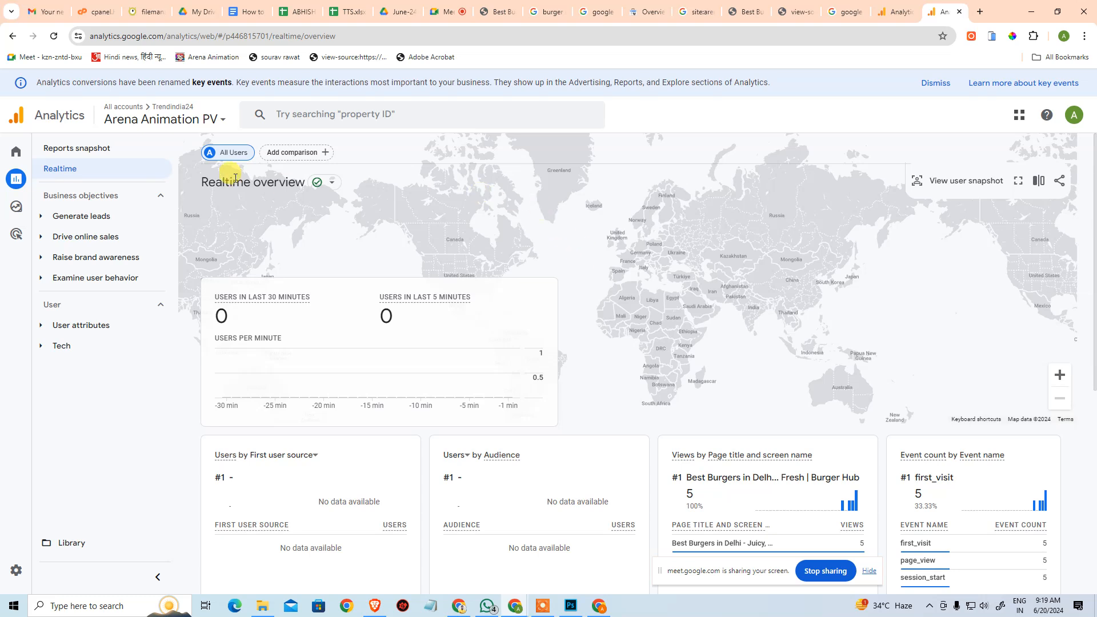
Reload the realtime overview and check its user, page view and event cards for new activity.
{"action": "left_click", "coordinate": [52, 37]}
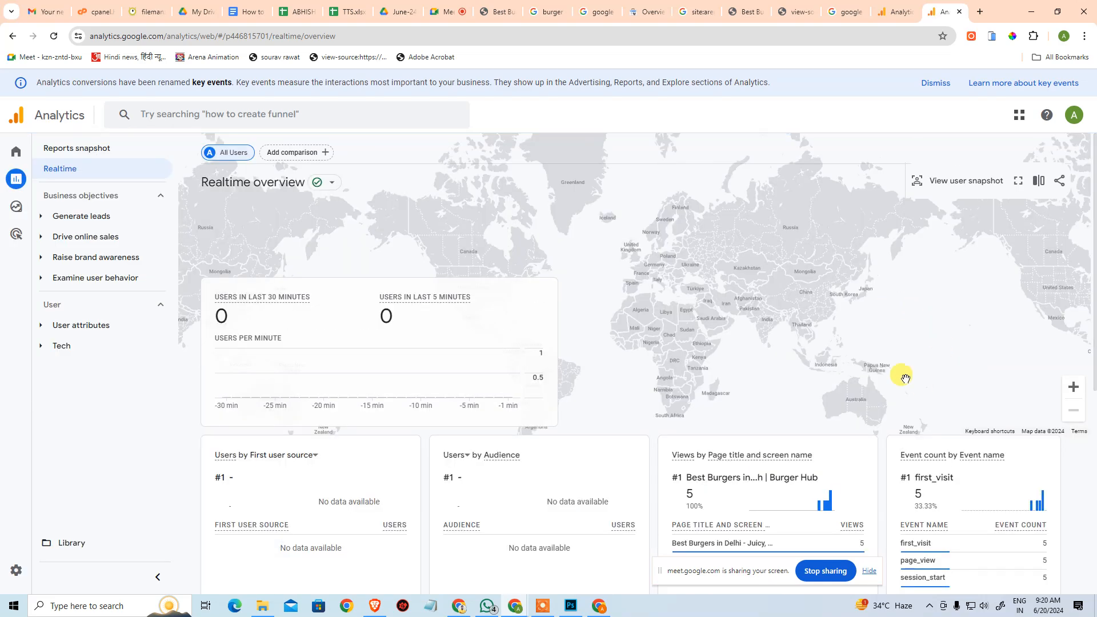
{"action": "scroll", "coordinate": [905, 377], "scroll_direction": "down", "scroll_amount": 2}
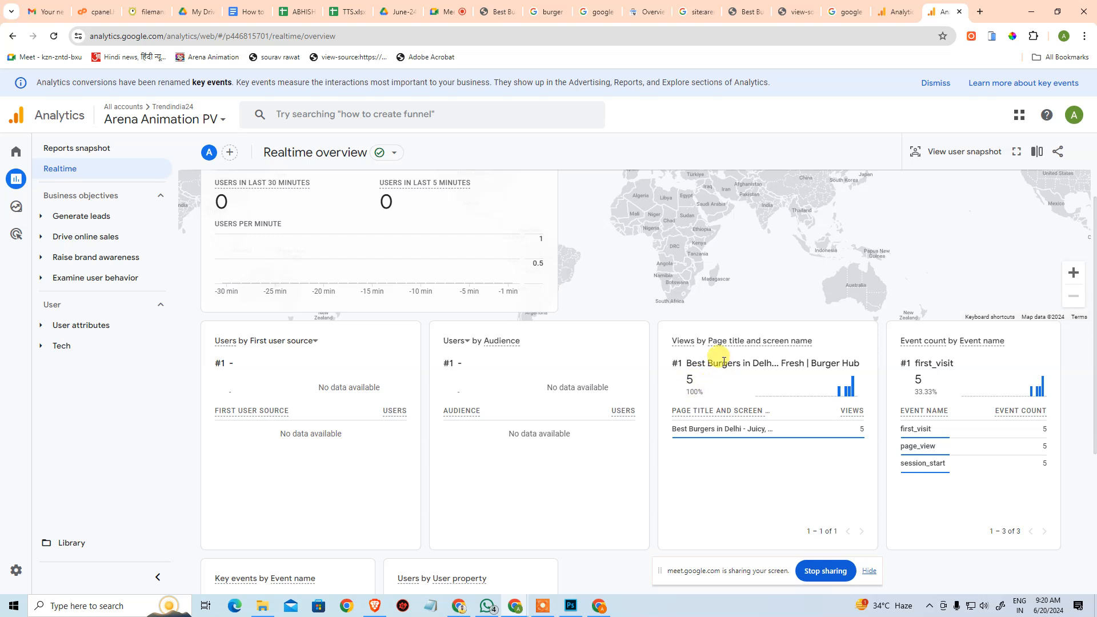
{"action": "scroll", "coordinate": [722, 360], "scroll_direction": "up", "scroll_amount": 2}
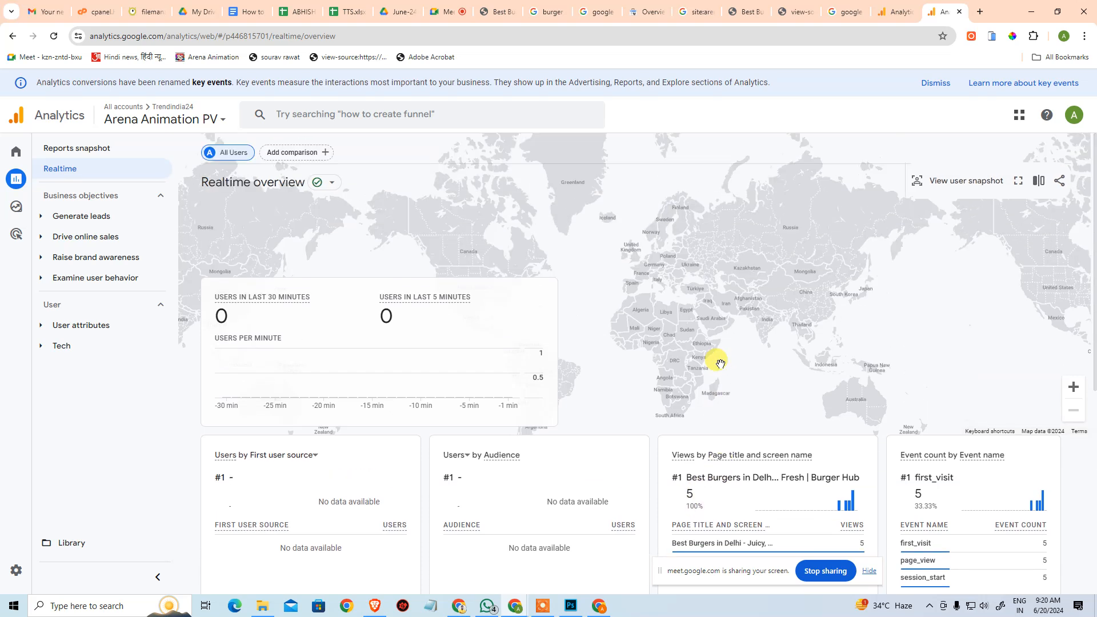
{"action": "scroll", "coordinate": [792, 354], "scroll_direction": "down", "scroll_amount": 2}
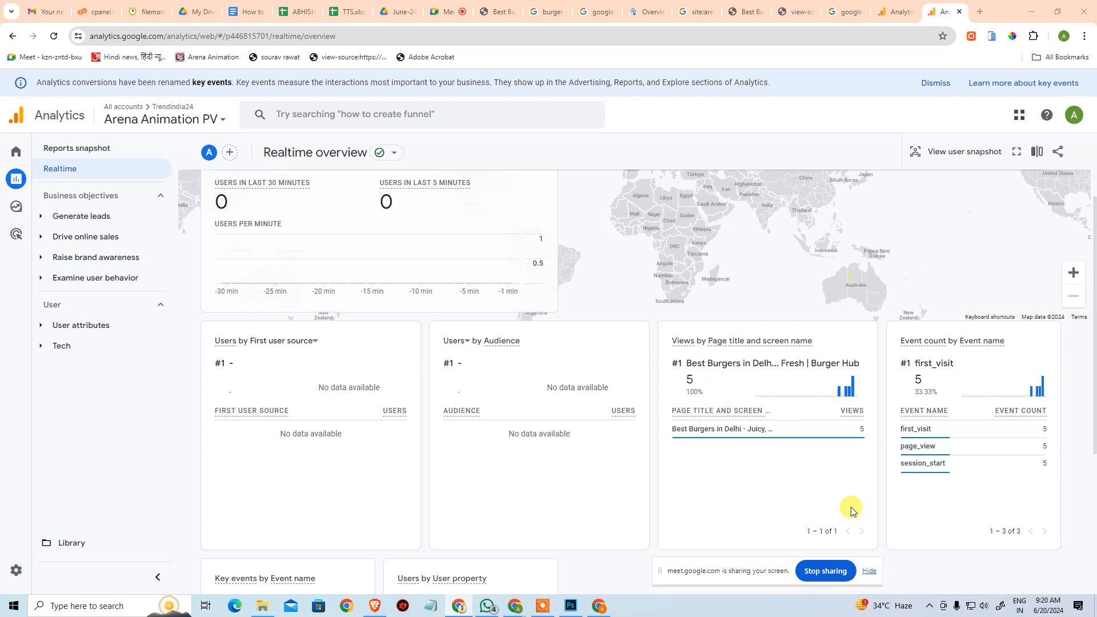
{"action": "scroll", "coordinate": [688, 429], "scroll_direction": "up", "scroll_amount": 2}
{"action": "scroll", "coordinate": [726, 420], "scroll_direction": "down", "scroll_amount": 2}
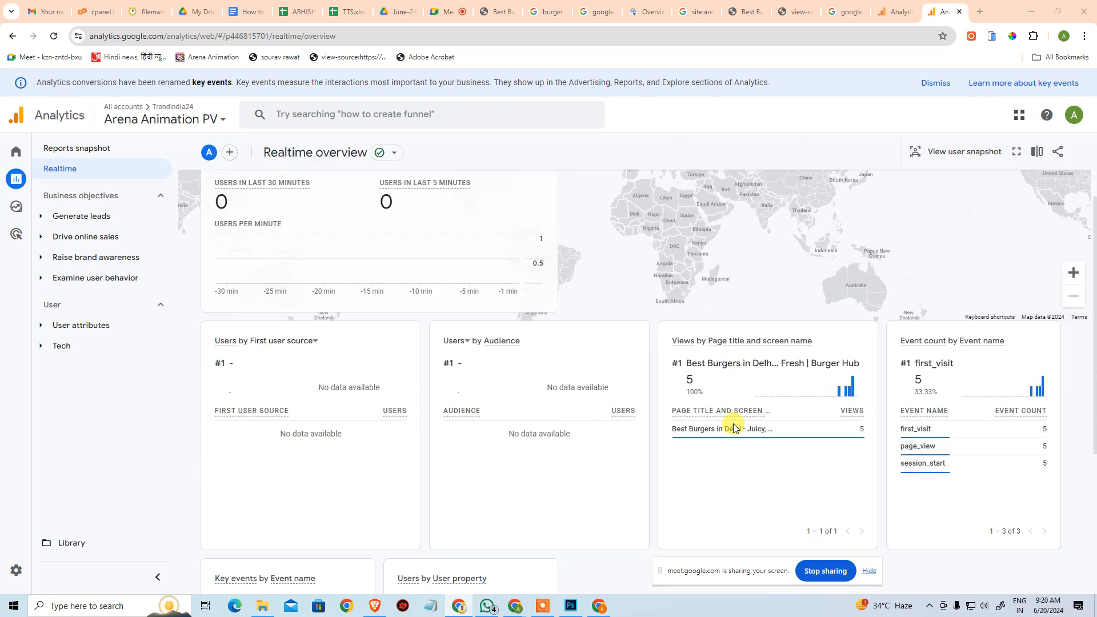
{"action": "scroll", "coordinate": [737, 423], "scroll_direction": "down", "scroll_amount": 4}
{"action": "scroll", "coordinate": [742, 421], "scroll_direction": "up", "scroll_amount": 3}
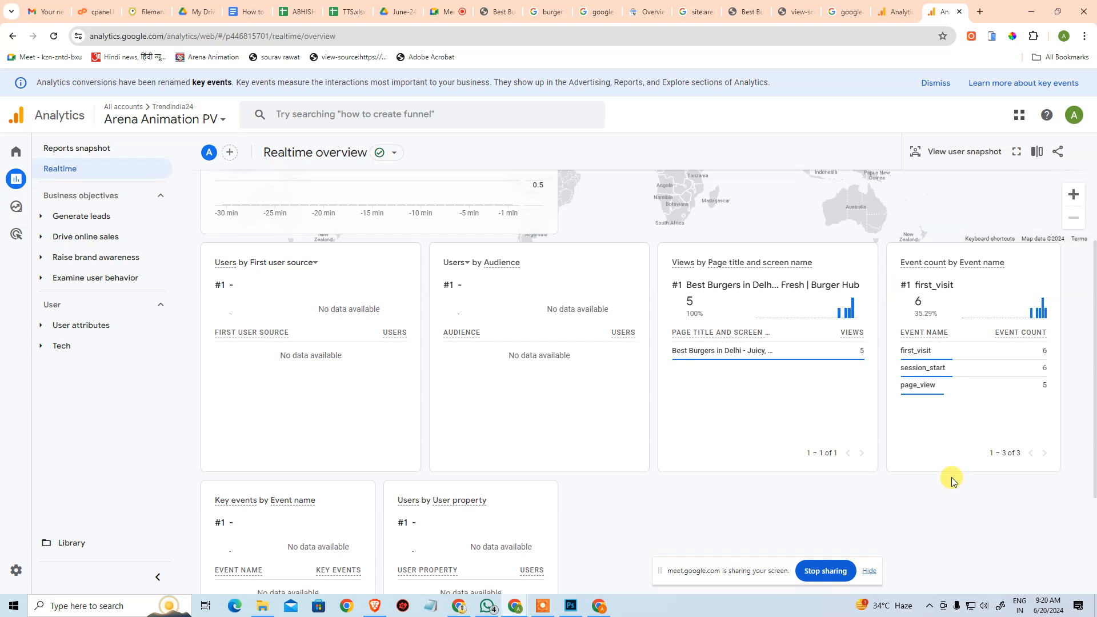
Refresh the realtime report again and examine the burger page's view count and the events by name.
{"action": "key", "text": "F5"}
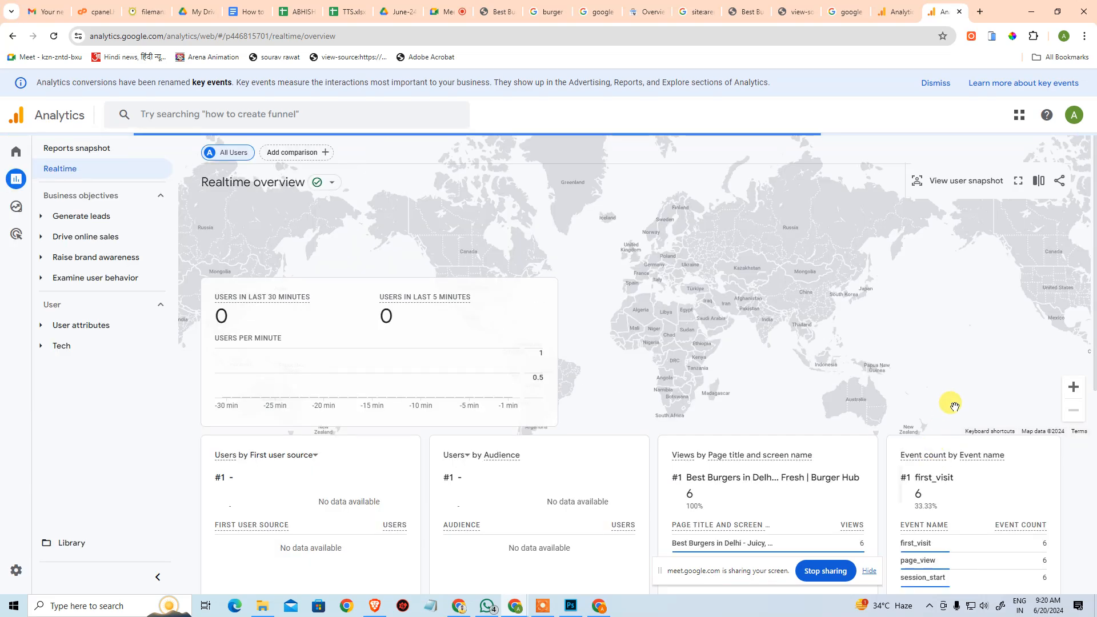
{"action": "left_click_drag", "start_coordinate": [686, 496], "coordinate": [710, 500]}
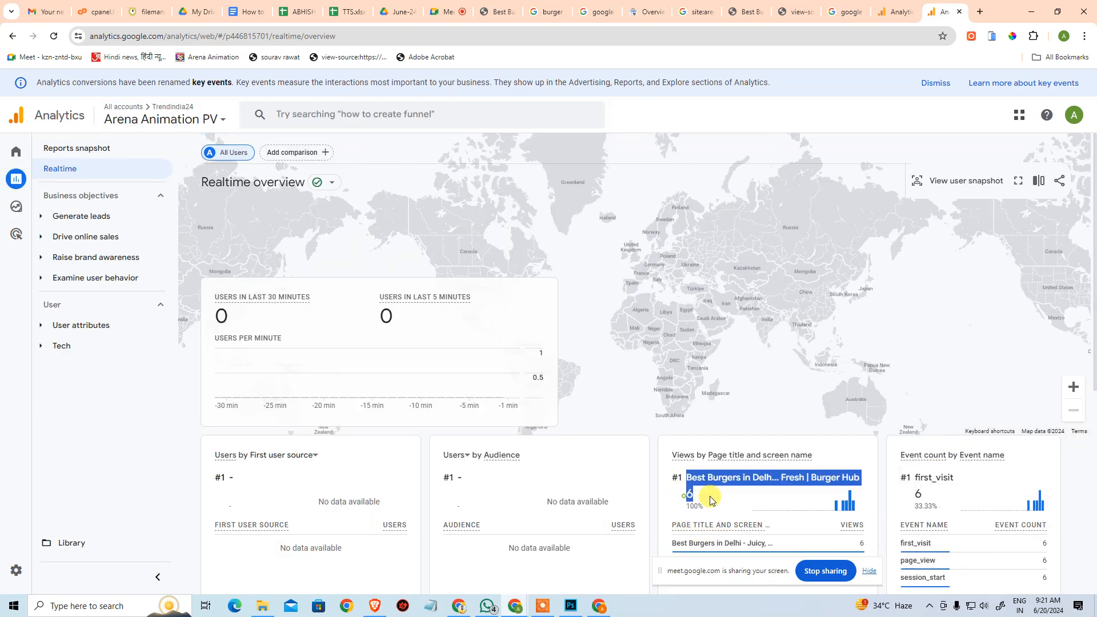
{"action": "left_click", "coordinate": [748, 486]}
{"action": "scroll", "coordinate": [686, 434], "scroll_direction": "down", "scroll_amount": 3}
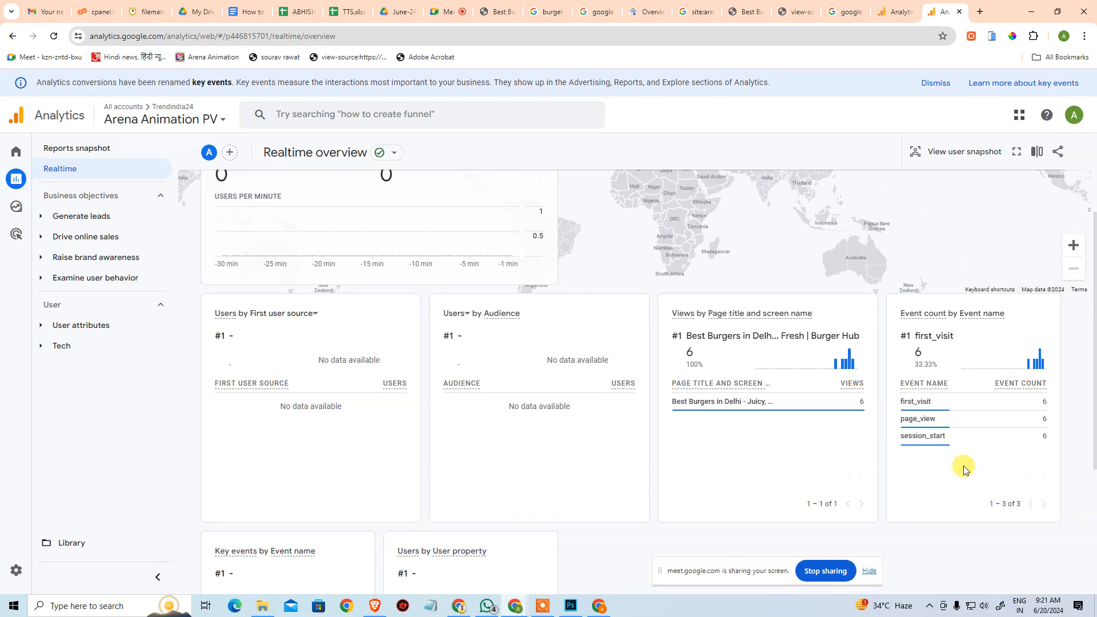
{"action": "scroll", "coordinate": [961, 470], "scroll_direction": "up", "scroll_amount": 3}
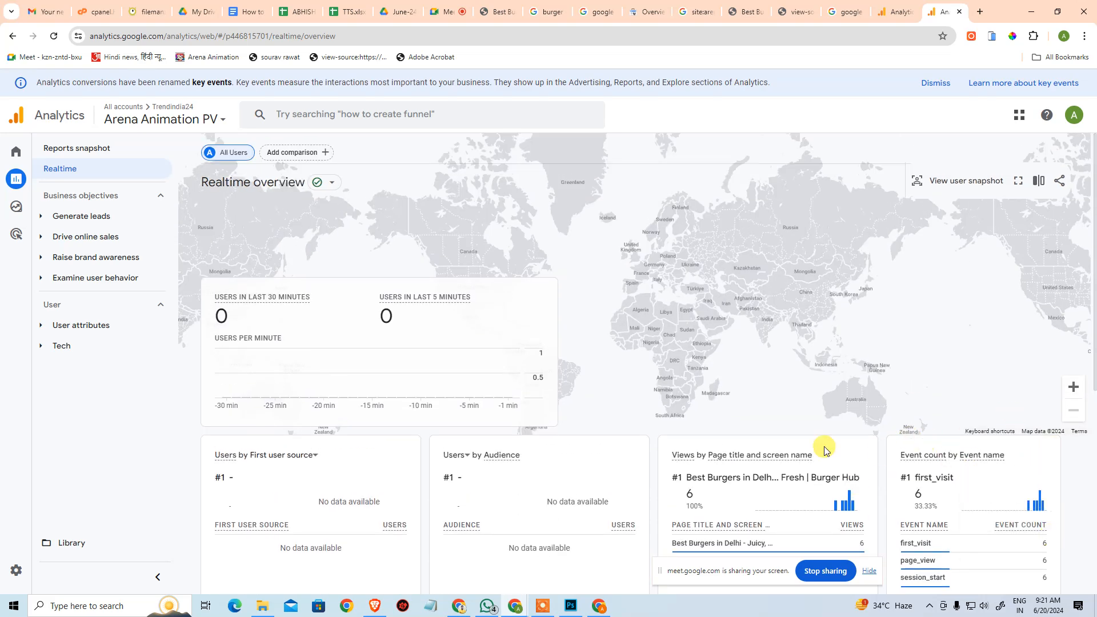
Browse the Trendindia24 account's properties, open the first trendindia24.com property and view its reports snapshot.
{"action": "left_click", "coordinate": [129, 120]}
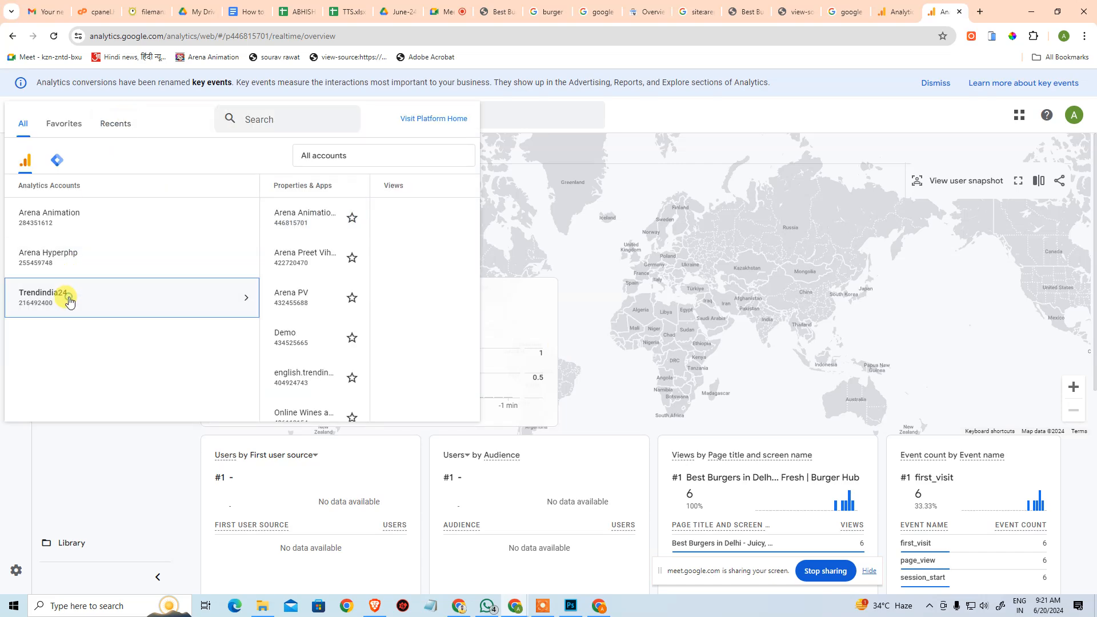
{"action": "scroll", "coordinate": [262, 319], "scroll_direction": "down", "scroll_amount": 3}
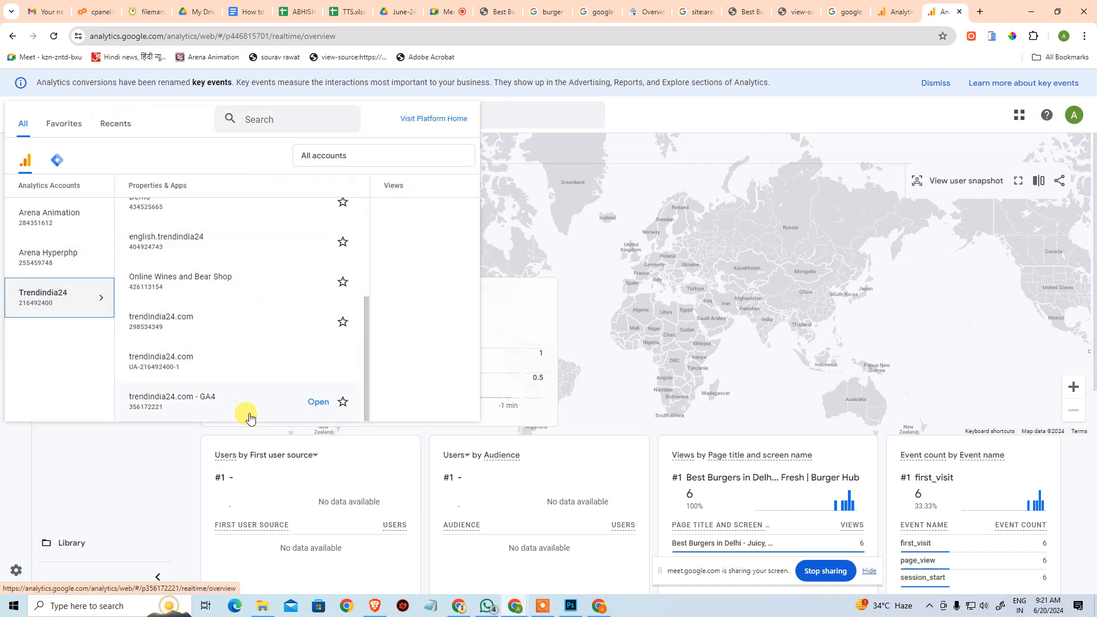
{"action": "scroll", "coordinate": [263, 334], "scroll_direction": "up", "scroll_amount": 3}
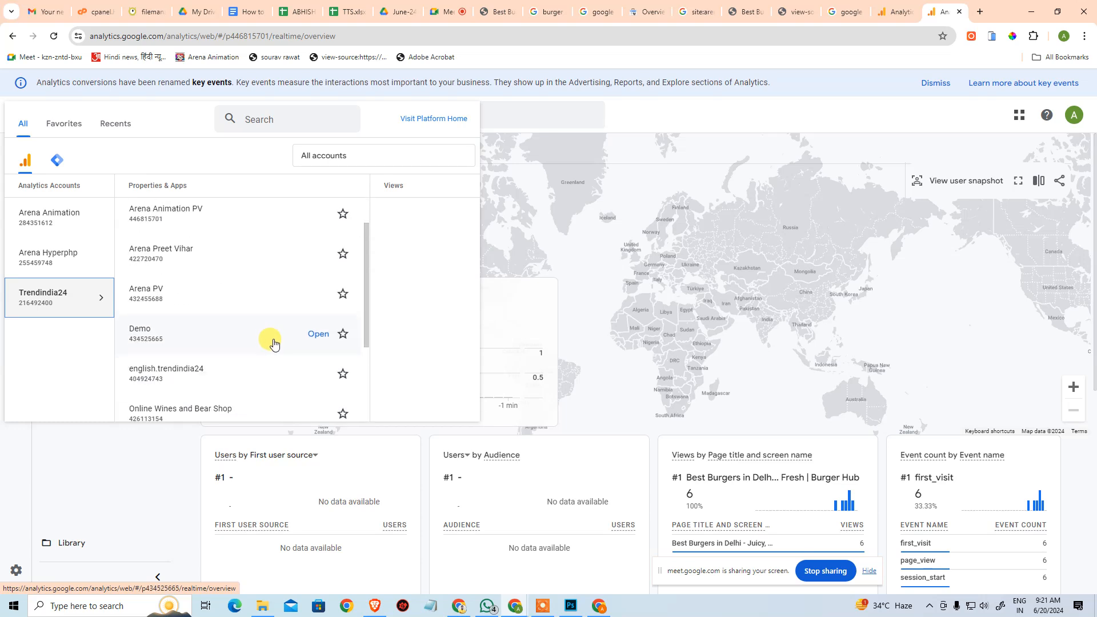
{"action": "scroll", "coordinate": [271, 341], "scroll_direction": "down", "scroll_amount": 3}
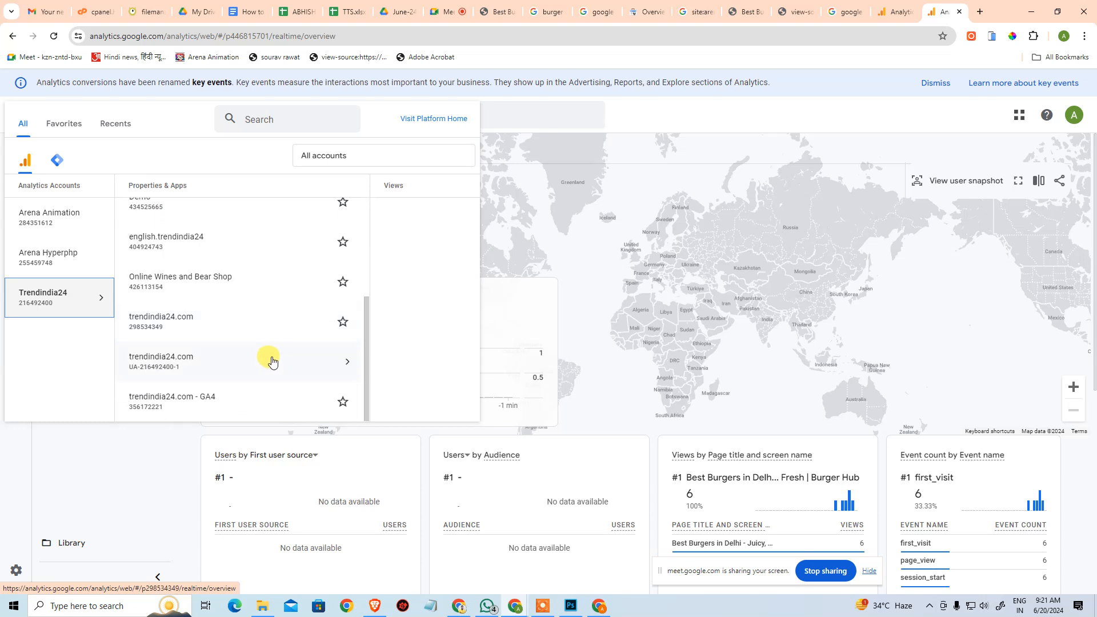
{"action": "left_click", "coordinate": [226, 324]}
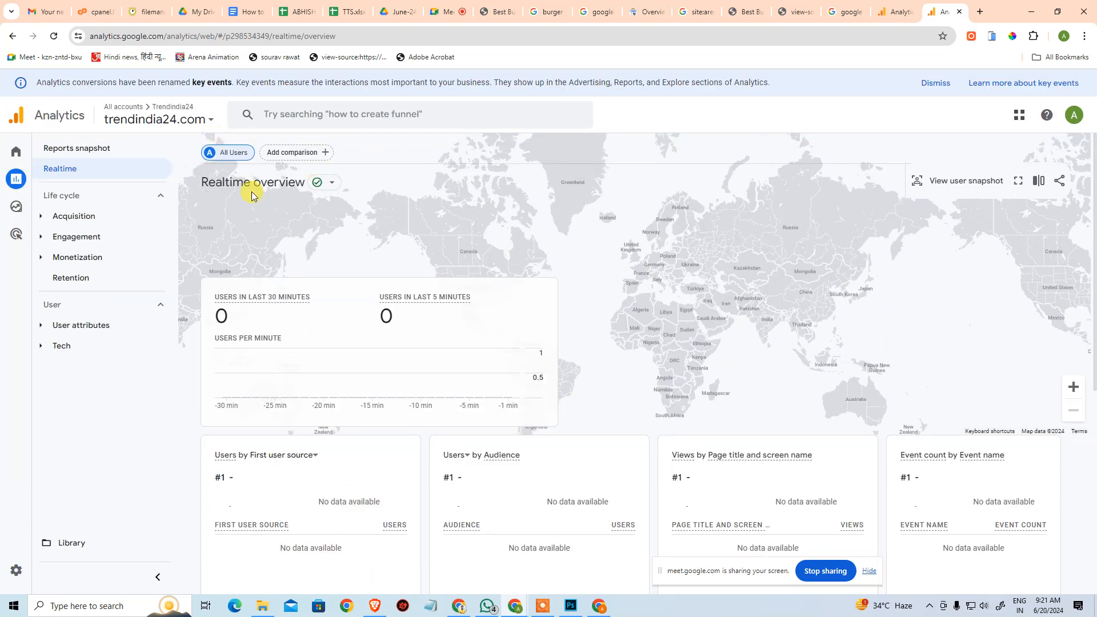
{"action": "left_click", "coordinate": [175, 147]}
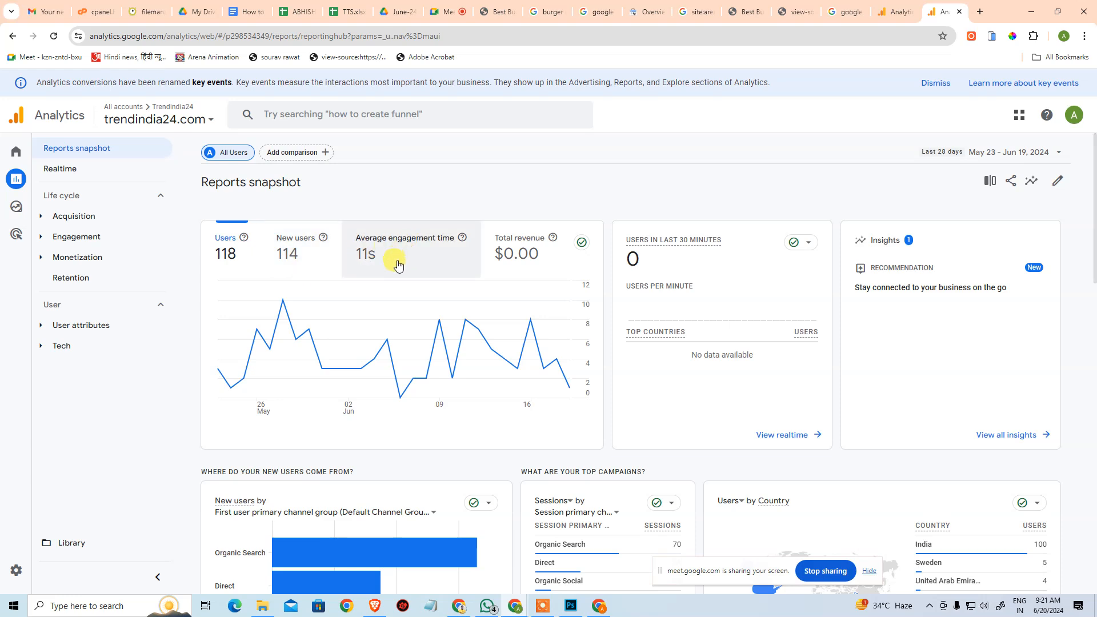
Open the All Web Site Data view of the trendindia24.com Universal Analytics property and postpone the migration reminder.
{"action": "left_click", "coordinate": [181, 120]}
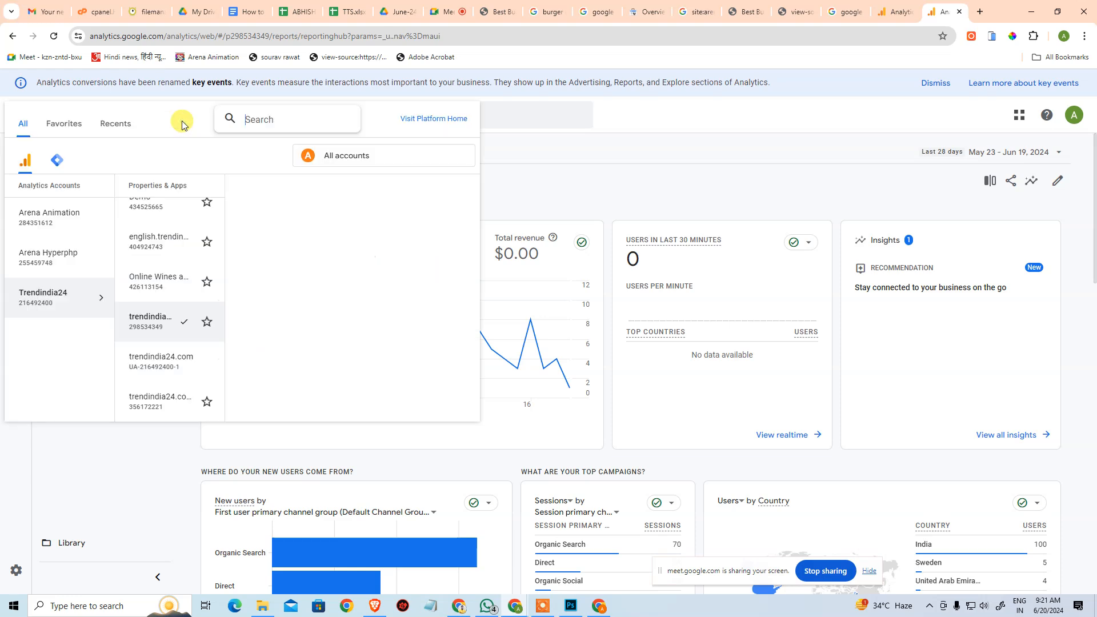
{"action": "left_click", "coordinate": [171, 360]}
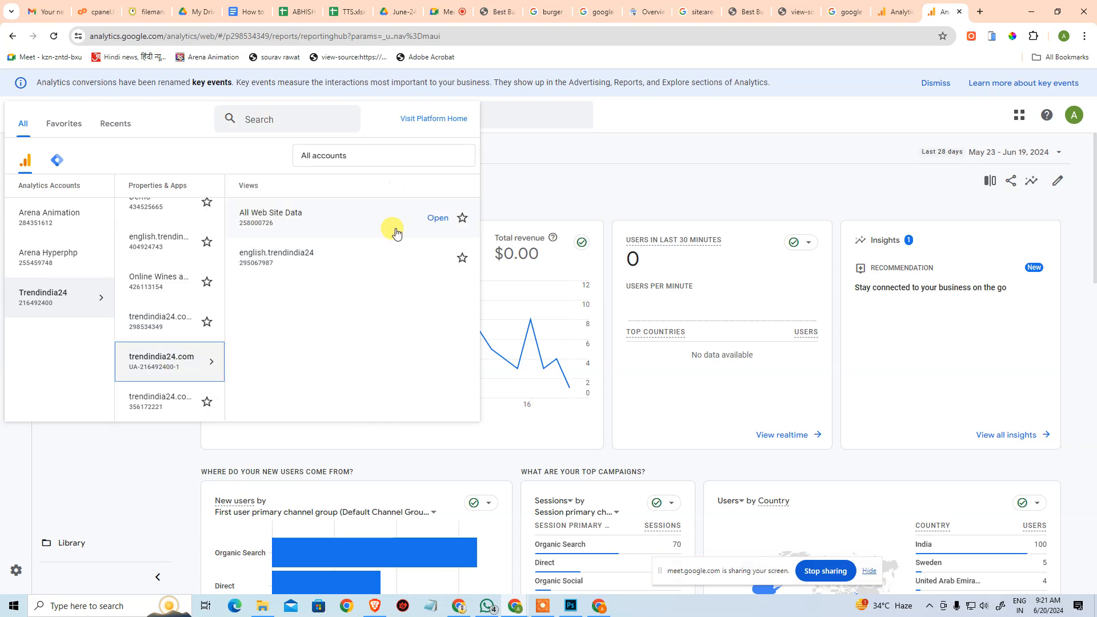
{"action": "left_click", "coordinate": [331, 226]}
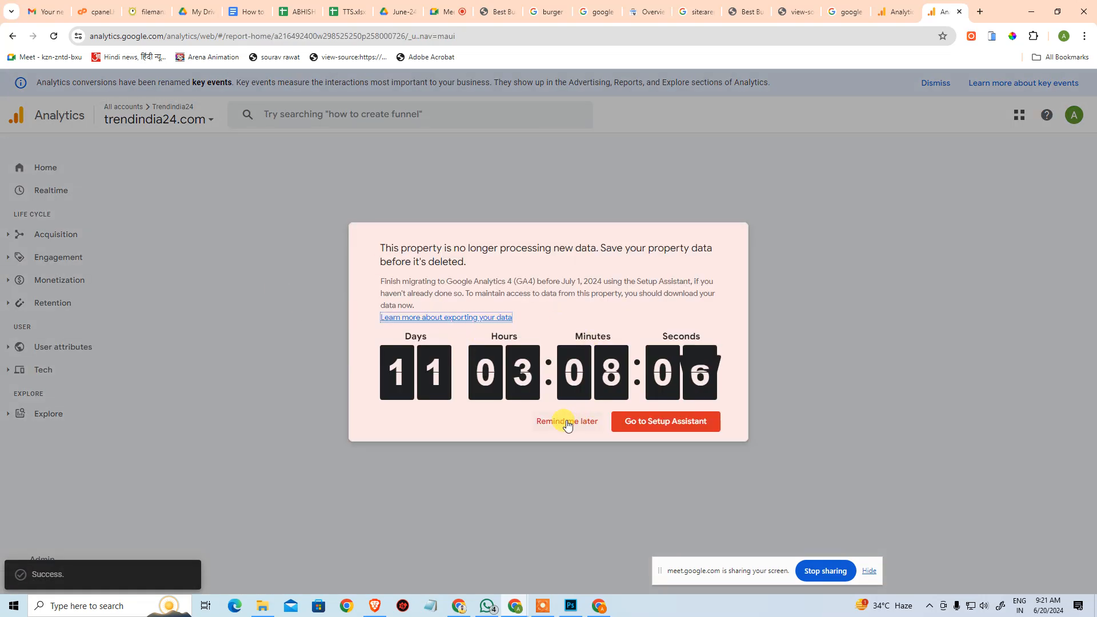
{"action": "left_click", "coordinate": [567, 423]}
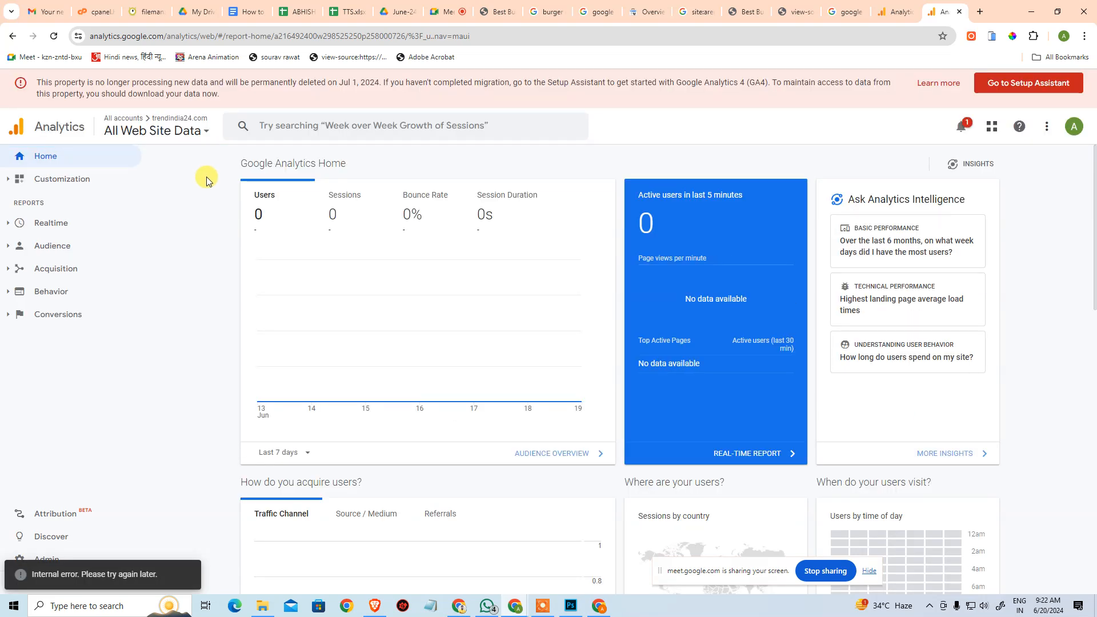
Open the trendindia24.com - GA4 property and review its home cards for users by country and views by page title.
{"action": "left_click", "coordinate": [164, 132]}
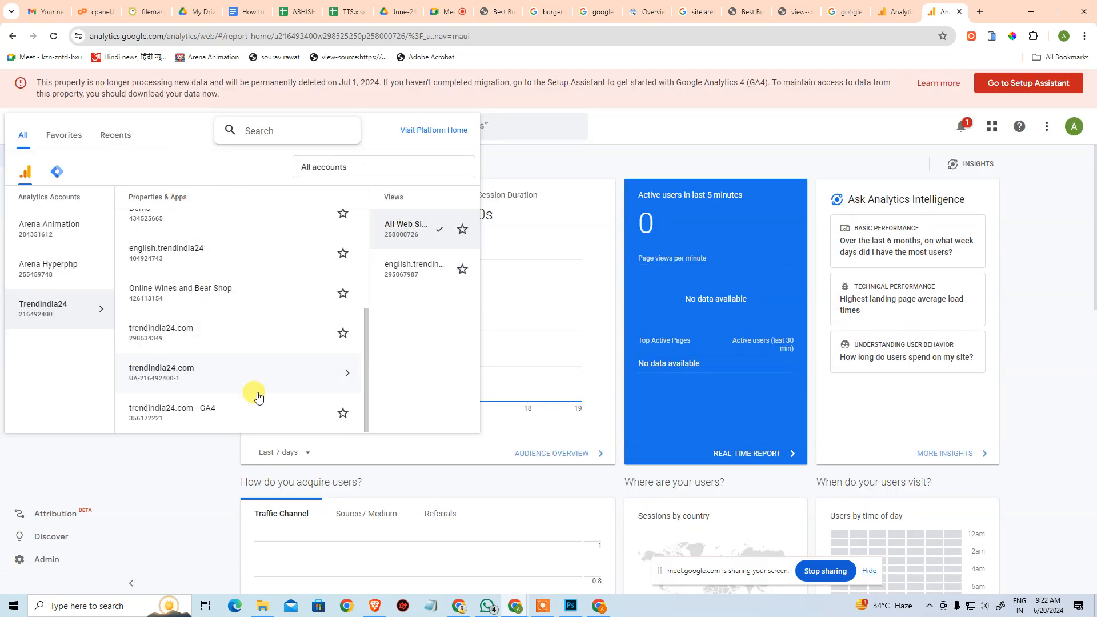
{"action": "left_click", "coordinate": [216, 410]}
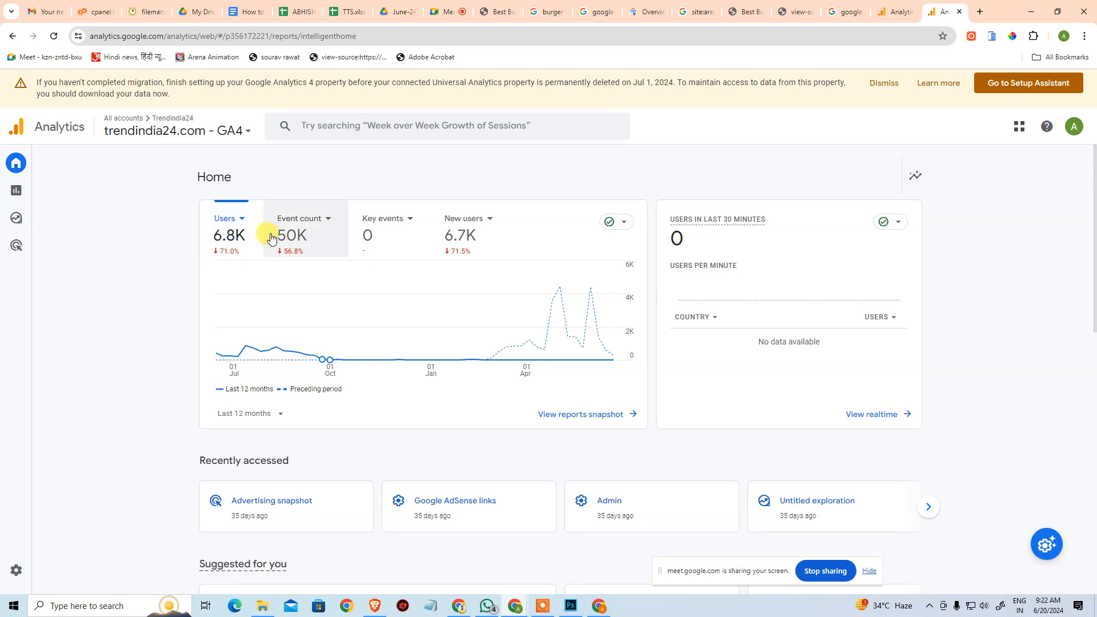
{"action": "scroll", "coordinate": [257, 306], "scroll_direction": "down", "scroll_amount": 6}
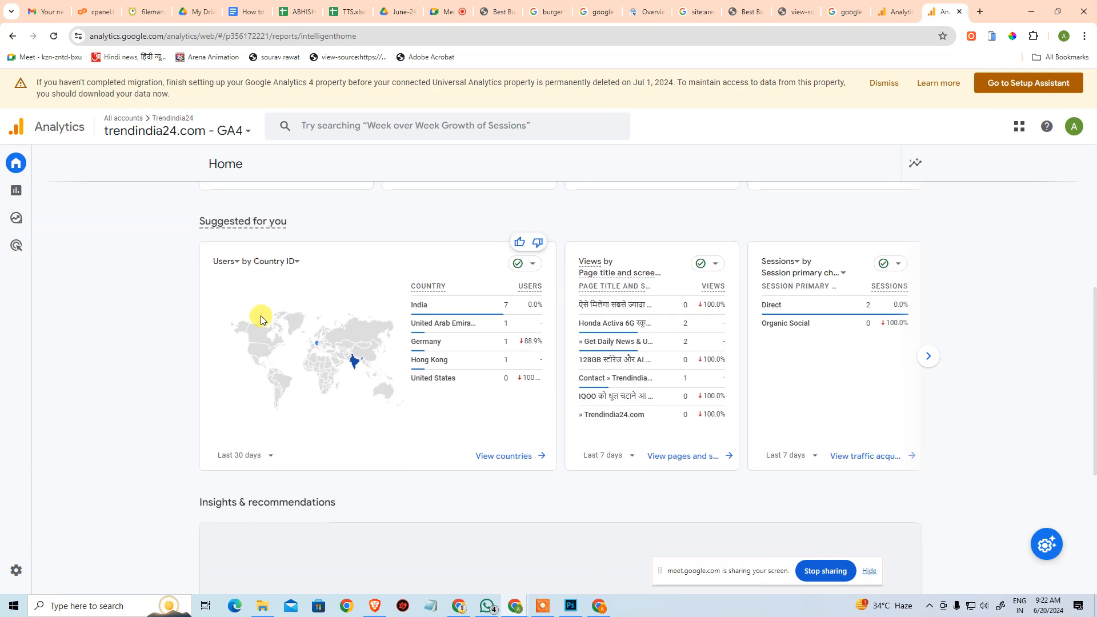
{"action": "mouse_move", "coordinate": [355, 362]}
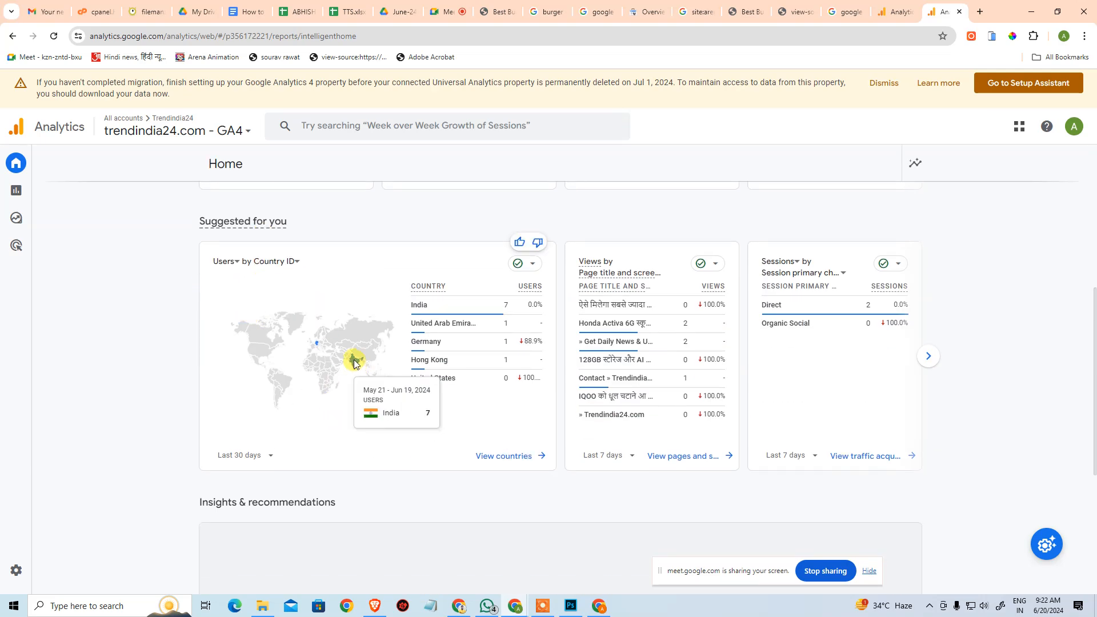
{"action": "mouse_move", "coordinate": [437, 336]}
{"action": "mouse_move", "coordinate": [439, 378]}
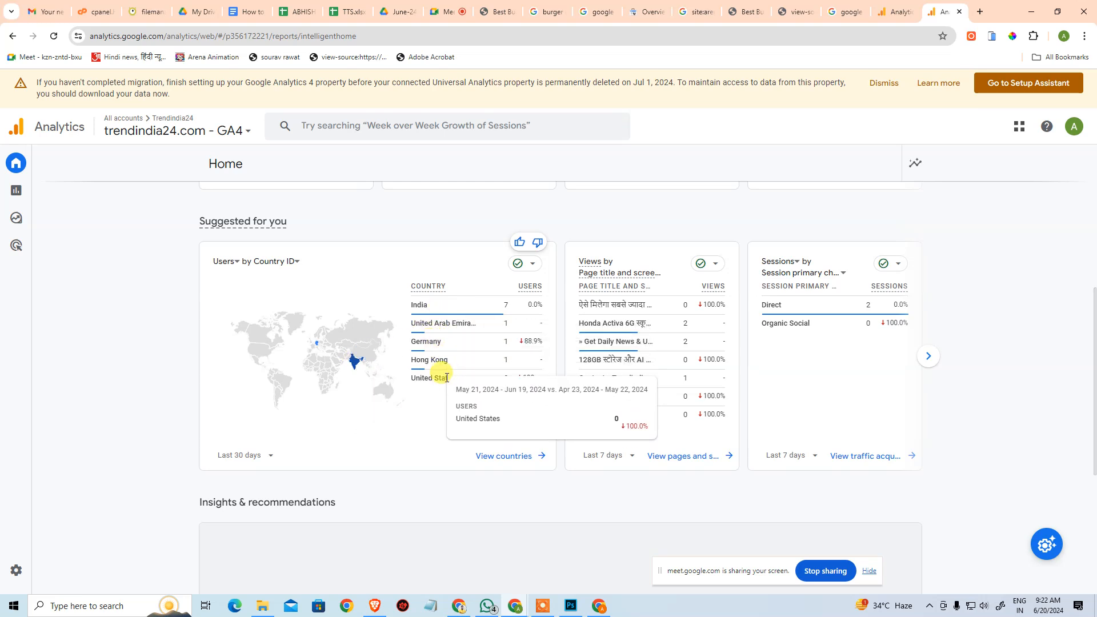
{"action": "scroll", "coordinate": [434, 377], "scroll_direction": "up", "scroll_amount": 1}
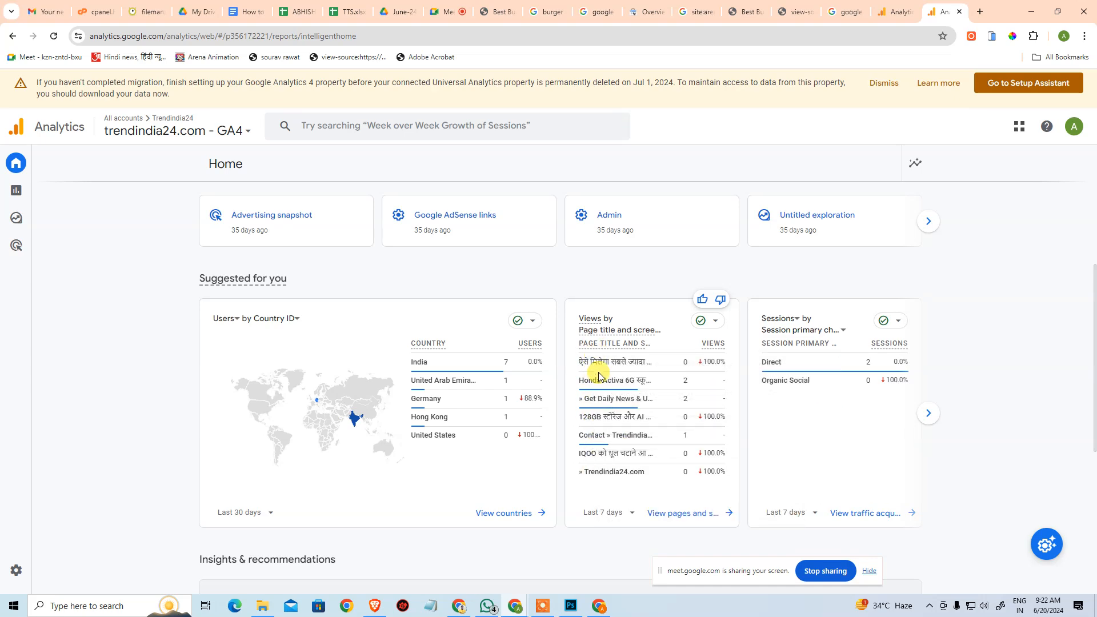
{"action": "mouse_move", "coordinate": [617, 429]}
{"action": "scroll", "coordinate": [617, 428], "scroll_direction": "up", "scroll_amount": 5}
Switch to the trendindia24.com Google Analytics 4 property and review its home page's user trend, country, page view and session channel cards.
{"action": "left_click", "coordinate": [166, 130]}
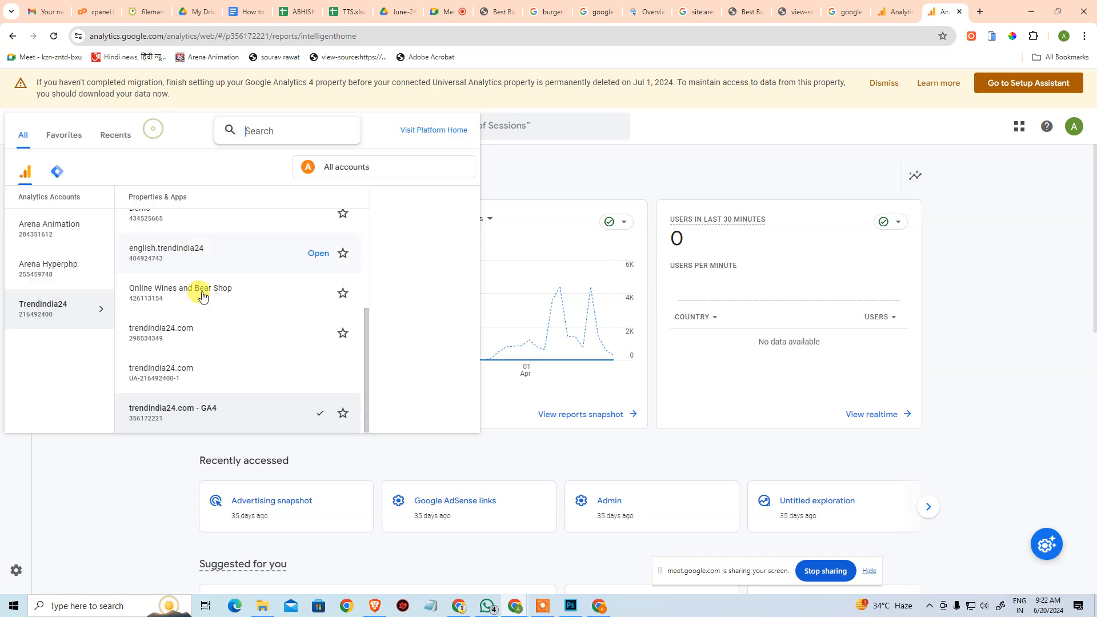
{"action": "left_click", "coordinate": [175, 335]}
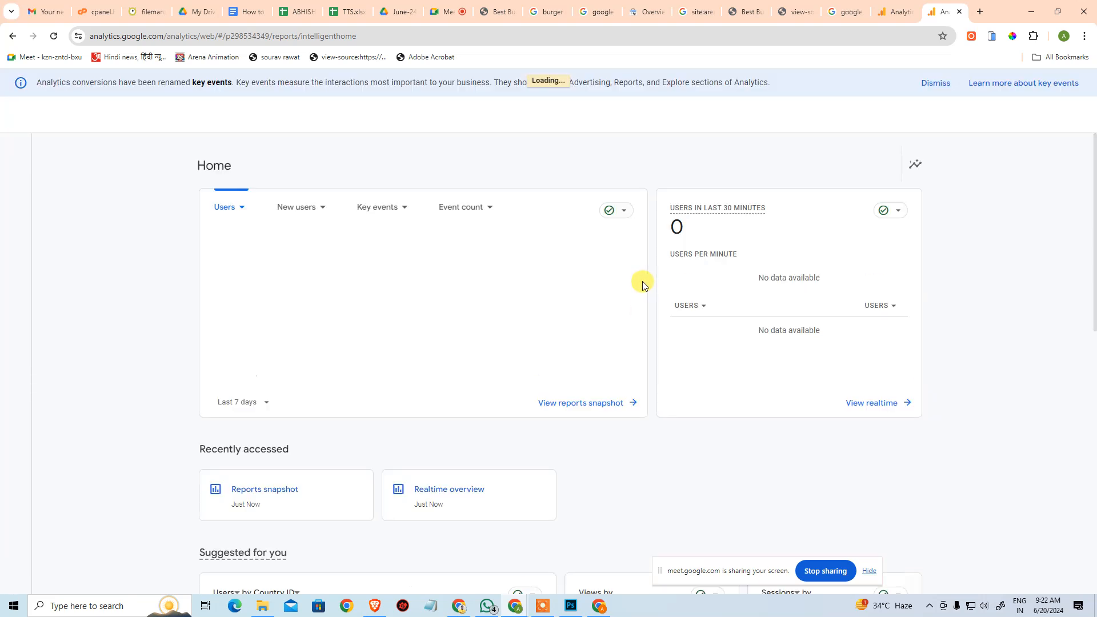
{"action": "scroll", "coordinate": [623, 359], "scroll_direction": "down", "scroll_amount": 7}
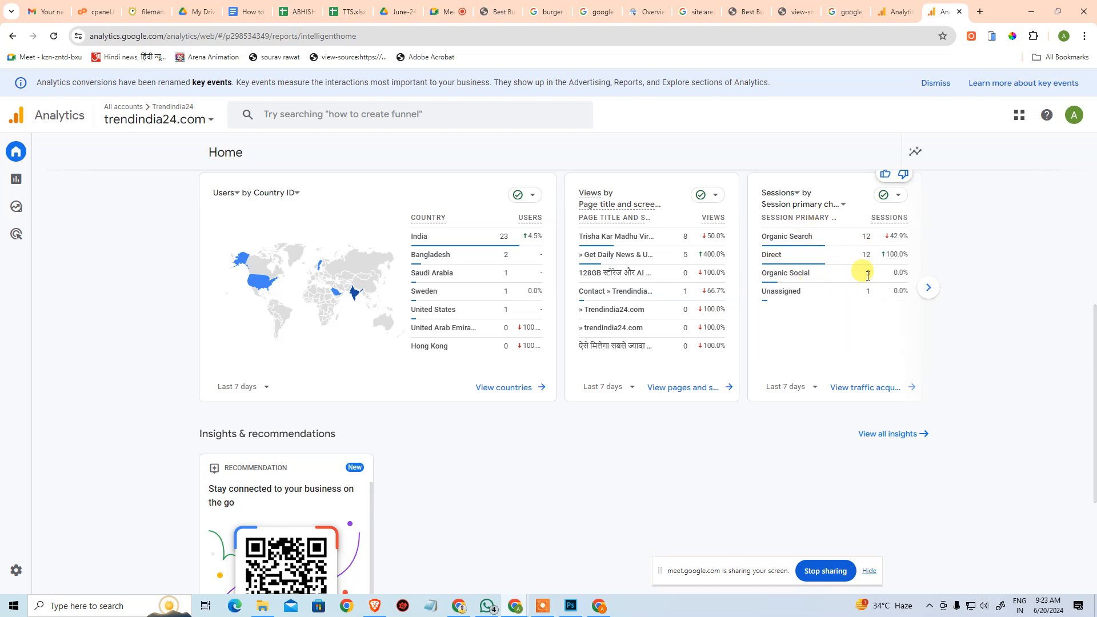
{"action": "scroll", "coordinate": [785, 344], "scroll_direction": "up", "scroll_amount": 6}
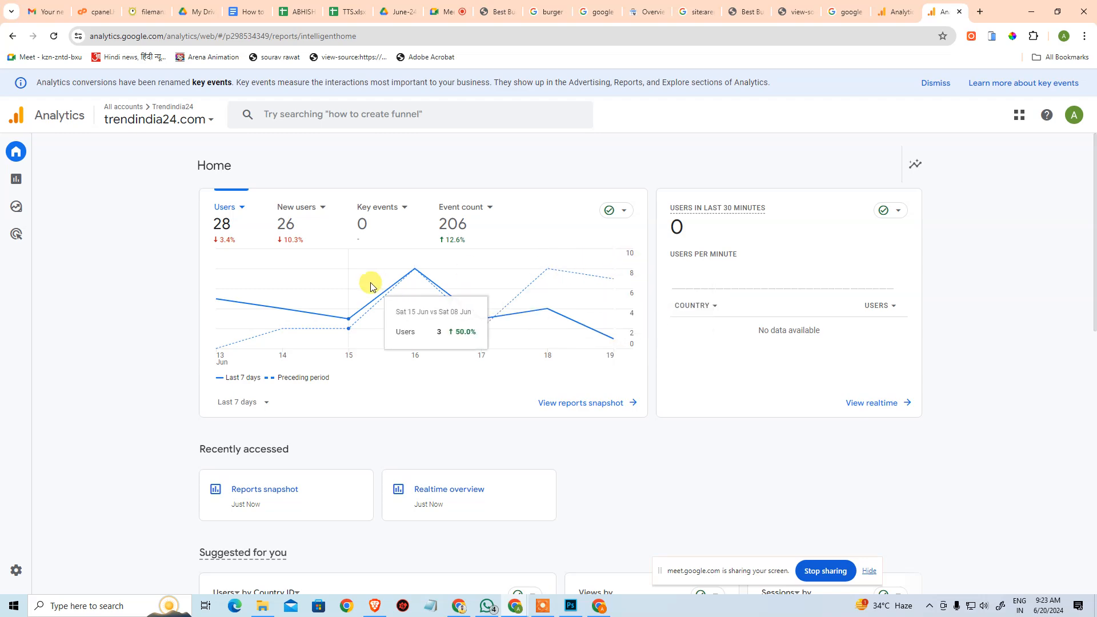
{"action": "scroll", "coordinate": [579, 310], "scroll_direction": "down", "scroll_amount": 5}
{"action": "scroll", "coordinate": [584, 302], "scroll_direction": "up", "scroll_amount": 1}
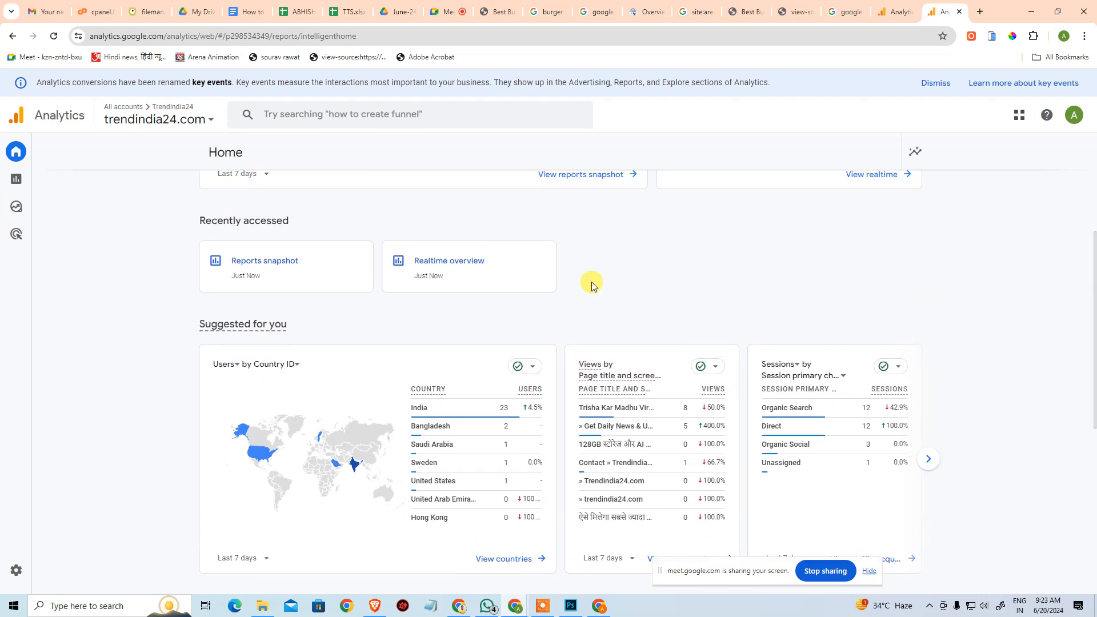
{"action": "scroll", "coordinate": [572, 283], "scroll_direction": "up", "scroll_amount": 4}
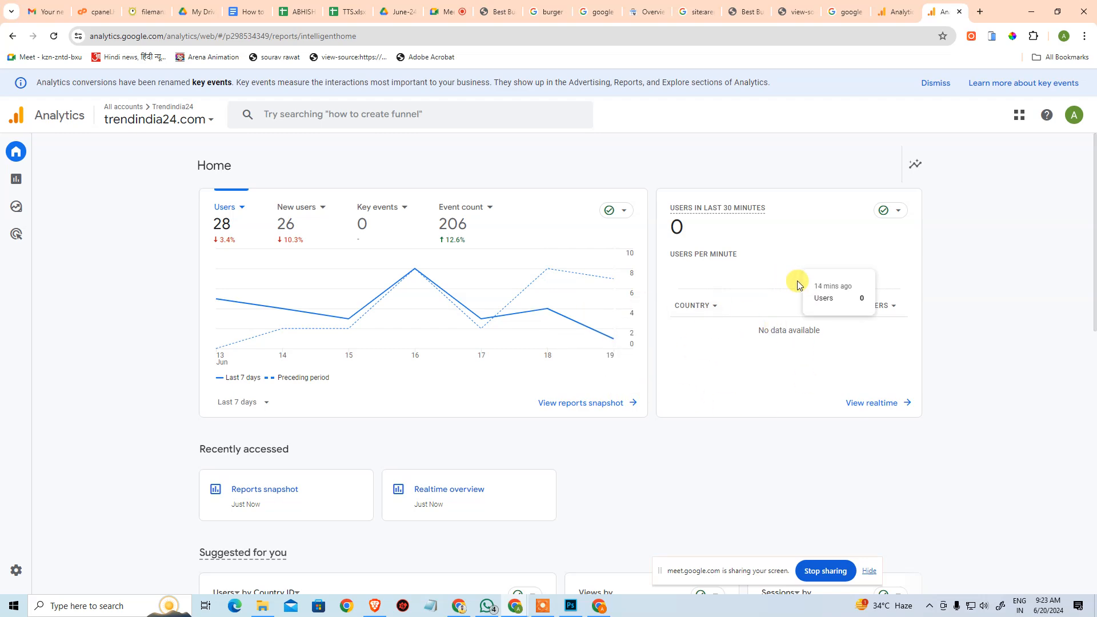
{"action": "scroll", "coordinate": [796, 308], "scroll_direction": "down", "scroll_amount": 9}
{"action": "scroll", "coordinate": [734, 323], "scroll_direction": "up", "scroll_amount": 9}
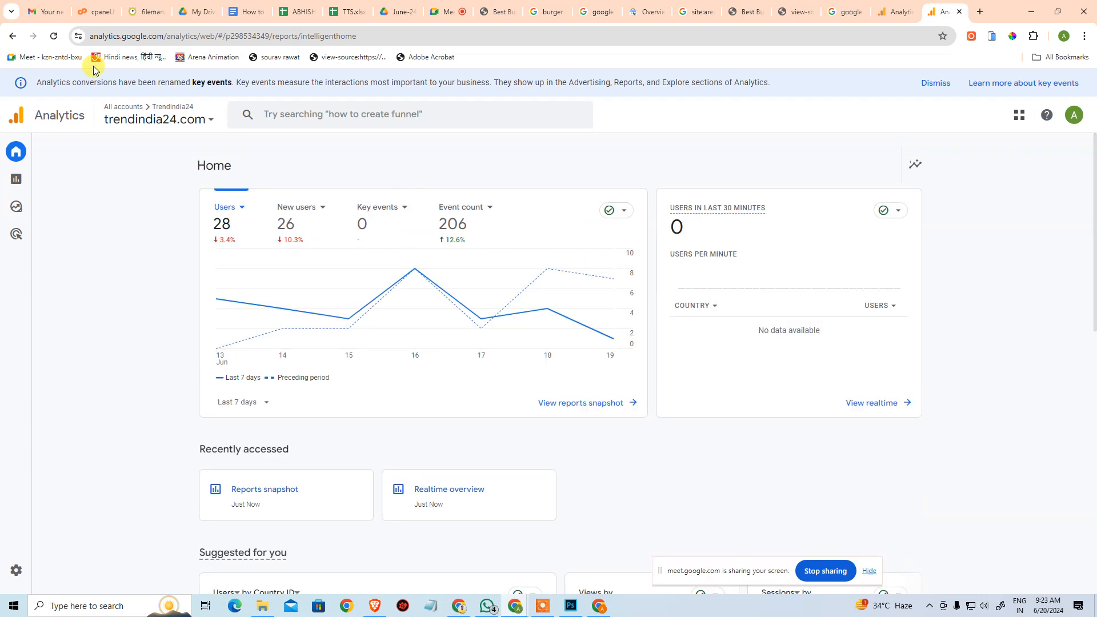
Browse the Arena Hyperphp, Arena Animation and Trendindia24 accounts and open Trendindia24's Arena Animation PV property.
{"action": "left_click", "coordinate": [129, 122]}
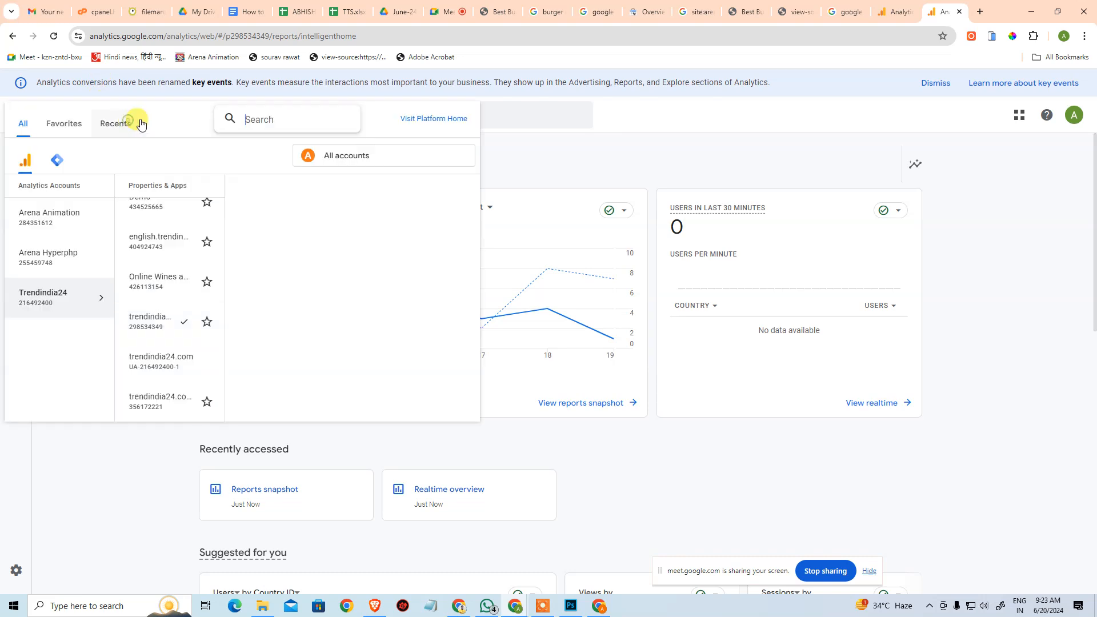
{"action": "left_click", "coordinate": [72, 251]}
{"action": "left_click", "coordinate": [81, 226]}
{"action": "left_click", "coordinate": [91, 293]}
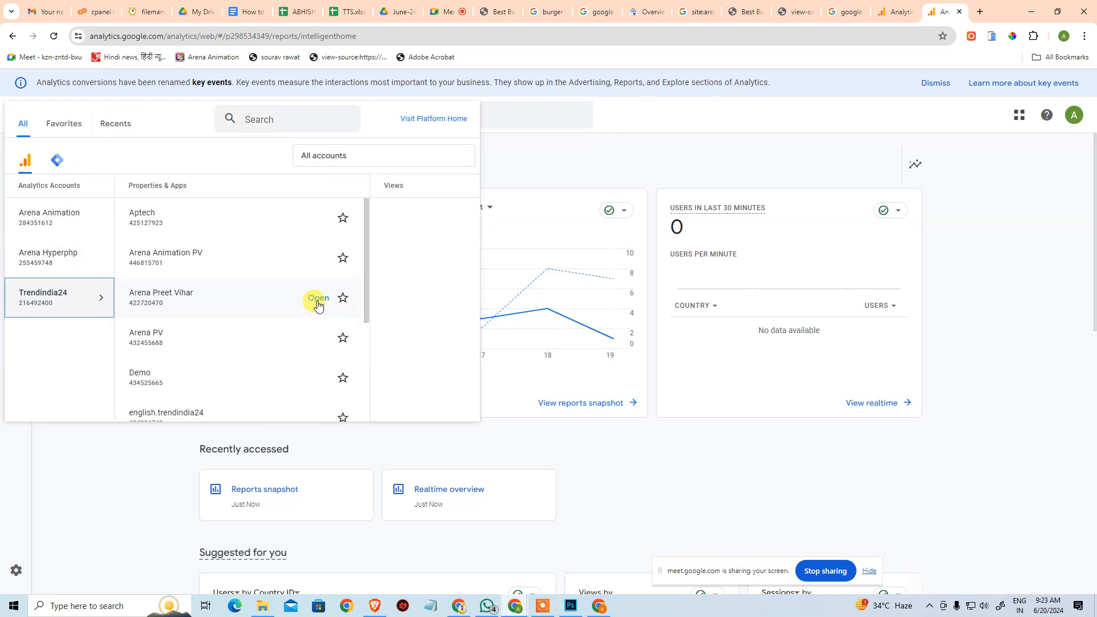
{"action": "left_click", "coordinate": [213, 258]}
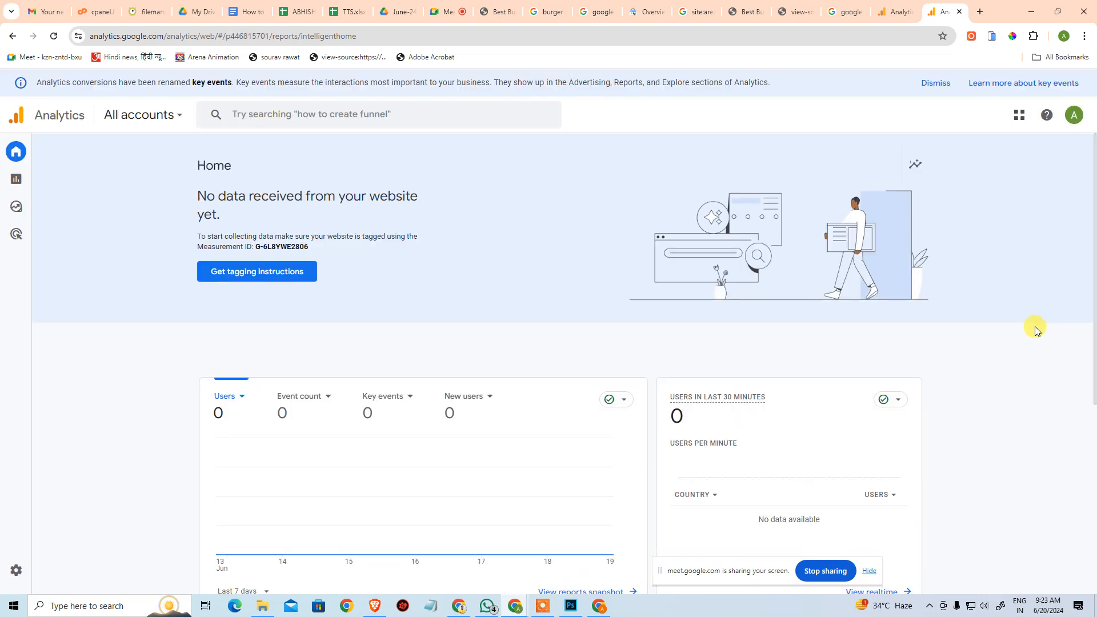
Look over the Arena Animation PV home page's tagging notice, user metrics and last-30-minutes card.
{"action": "scroll", "coordinate": [1041, 325], "scroll_direction": "down", "scroll_amount": 1}
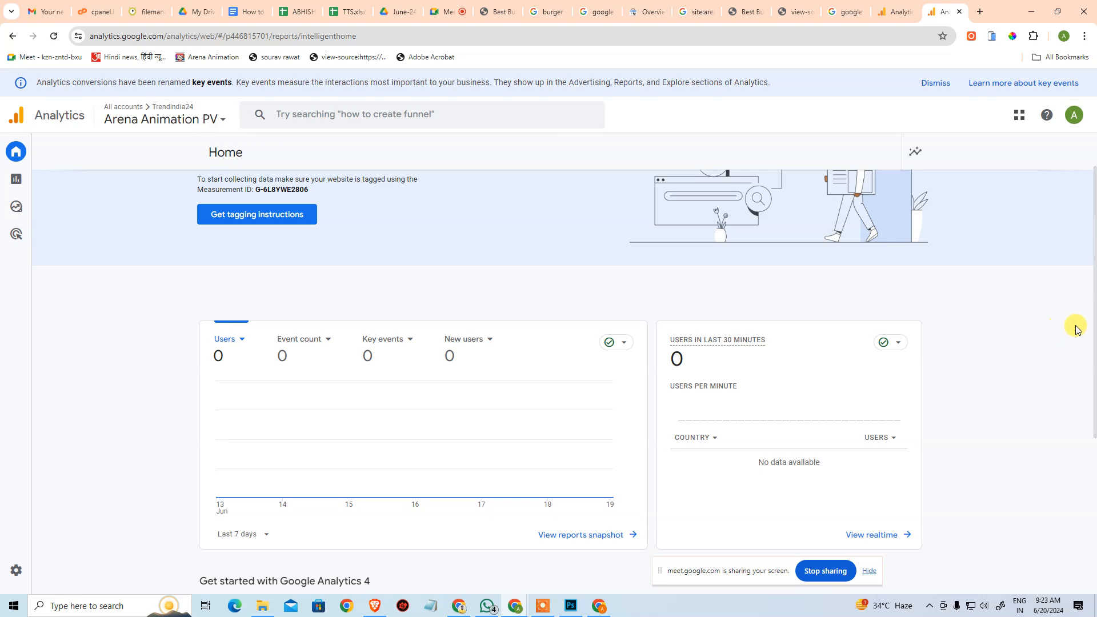
{"action": "scroll", "coordinate": [1089, 332], "scroll_direction": "down", "scroll_amount": 4}
{"action": "scroll", "coordinate": [1016, 336], "scroll_direction": "up", "scroll_amount": 3}
{"action": "scroll", "coordinate": [1014, 336], "scroll_direction": "up", "scroll_amount": 2}
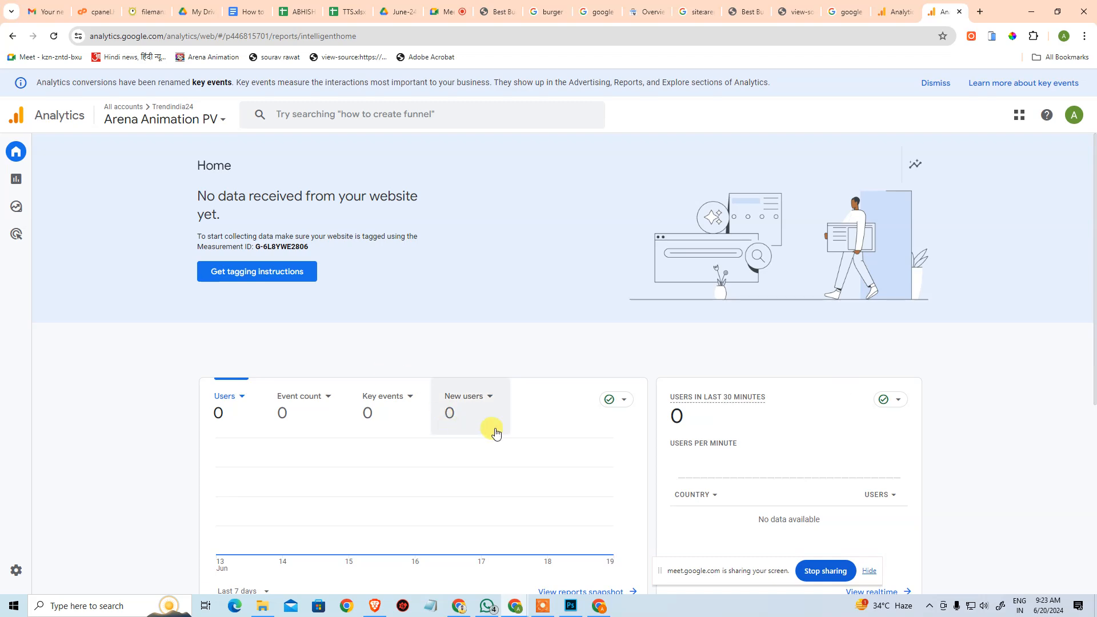
{"action": "scroll", "coordinate": [345, 355], "scroll_direction": "down", "scroll_amount": 5}
{"action": "scroll", "coordinate": [360, 321], "scroll_direction": "up", "scroll_amount": 4}
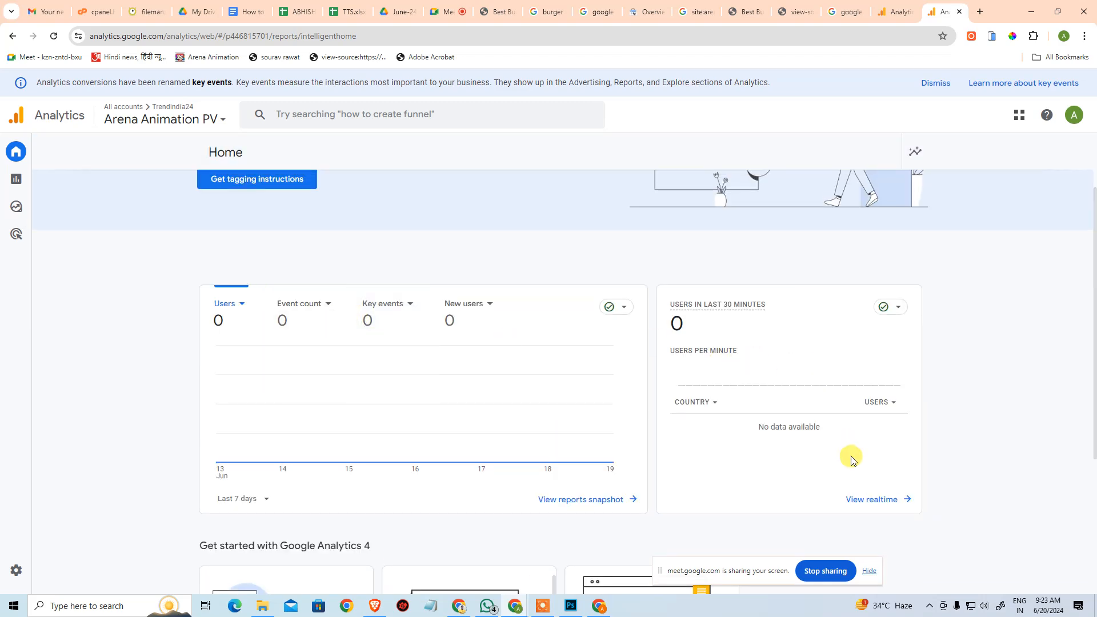
Open the realtime report from the home page and examine the views by page title and event count cards.
{"action": "scroll", "coordinate": [844, 453], "scroll_direction": "down", "scroll_amount": 3}
{"action": "left_click", "coordinate": [874, 328]}
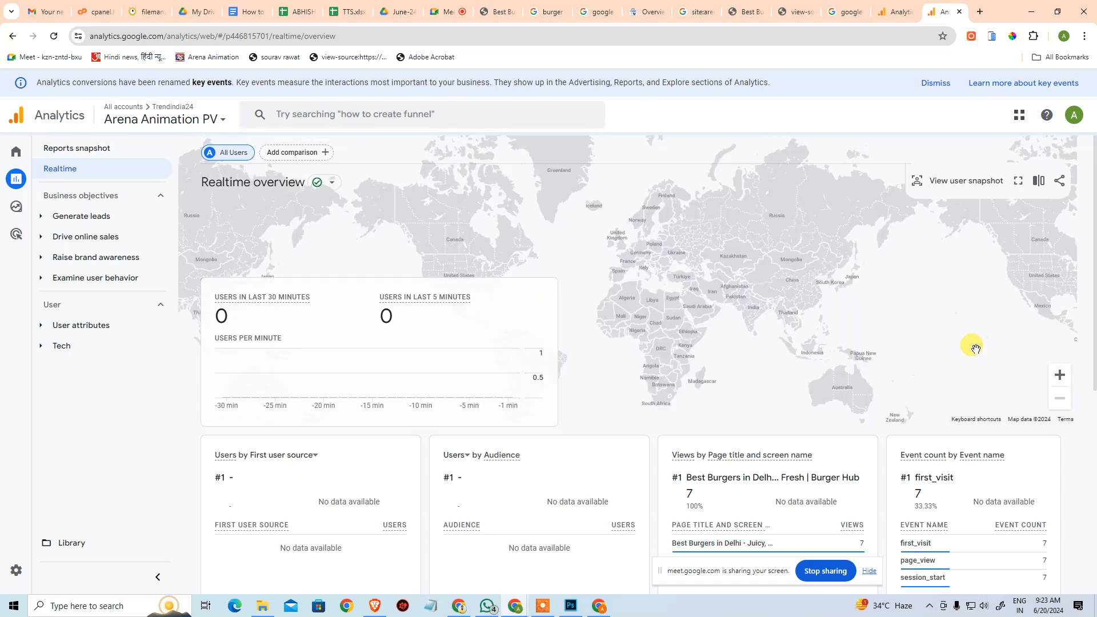
{"action": "scroll", "coordinate": [977, 352], "scroll_direction": "down", "scroll_amount": 4}
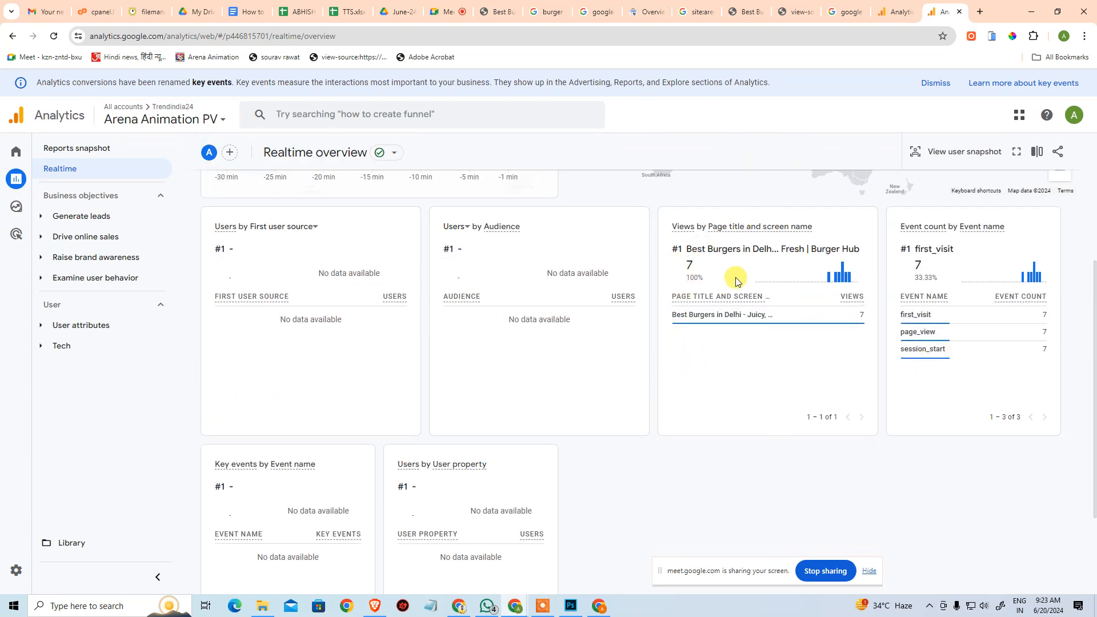
{"action": "scroll", "coordinate": [723, 296], "scroll_direction": "up", "scroll_amount": 1}
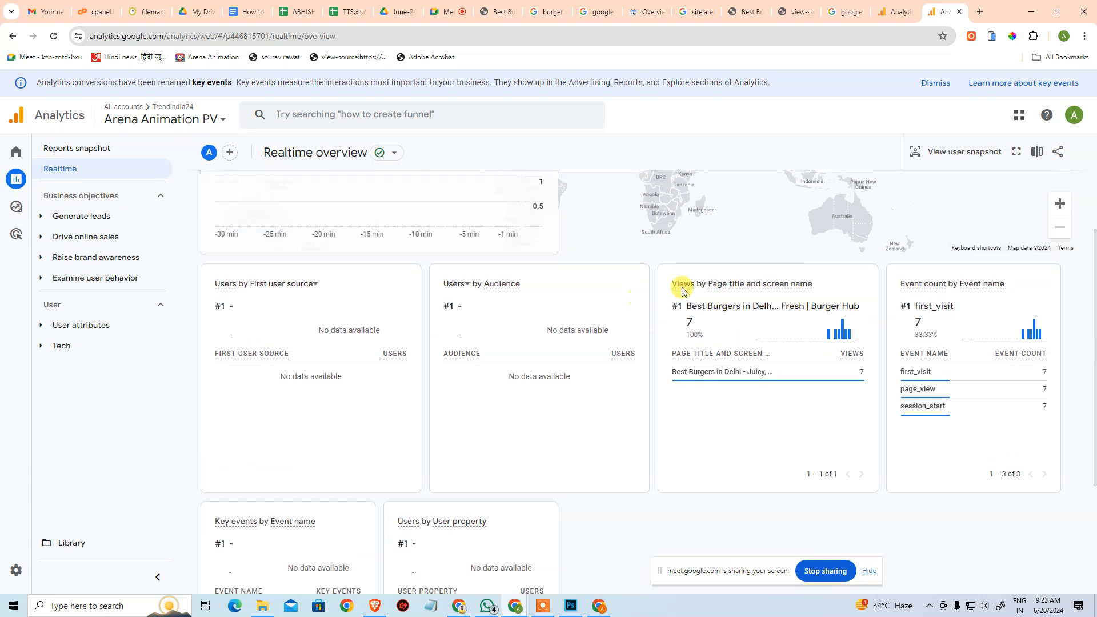
View the Tech details report by browser and the Tech overview report for the property's users.
{"action": "left_click", "coordinate": [45, 350]}
{"action": "left_click", "coordinate": [77, 388]}
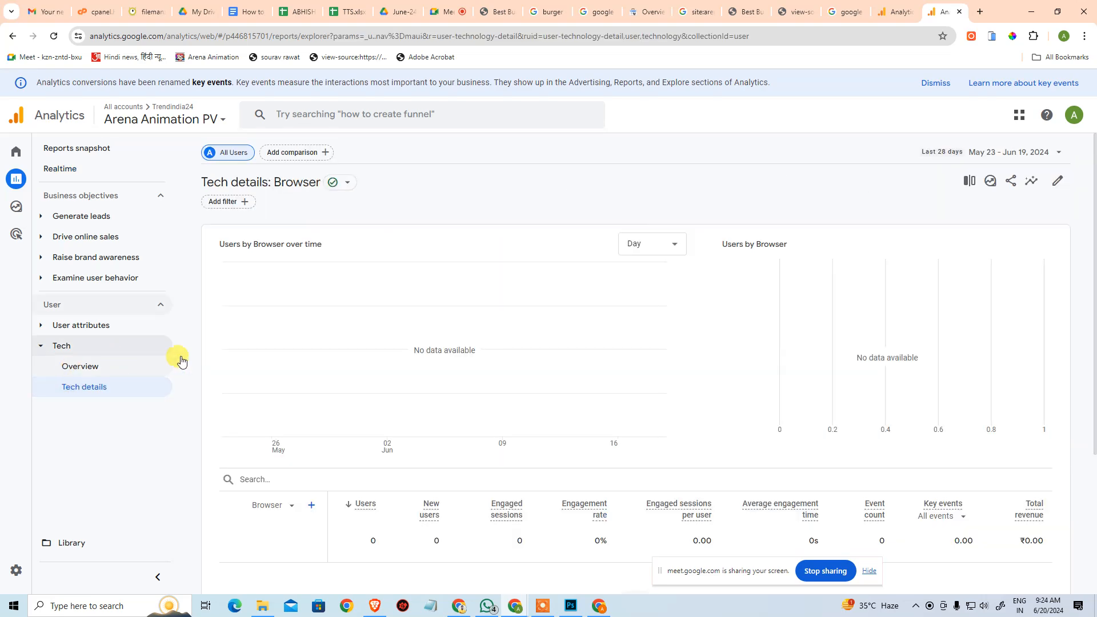
{"action": "scroll", "coordinate": [330, 360], "scroll_direction": "down", "scroll_amount": 4}
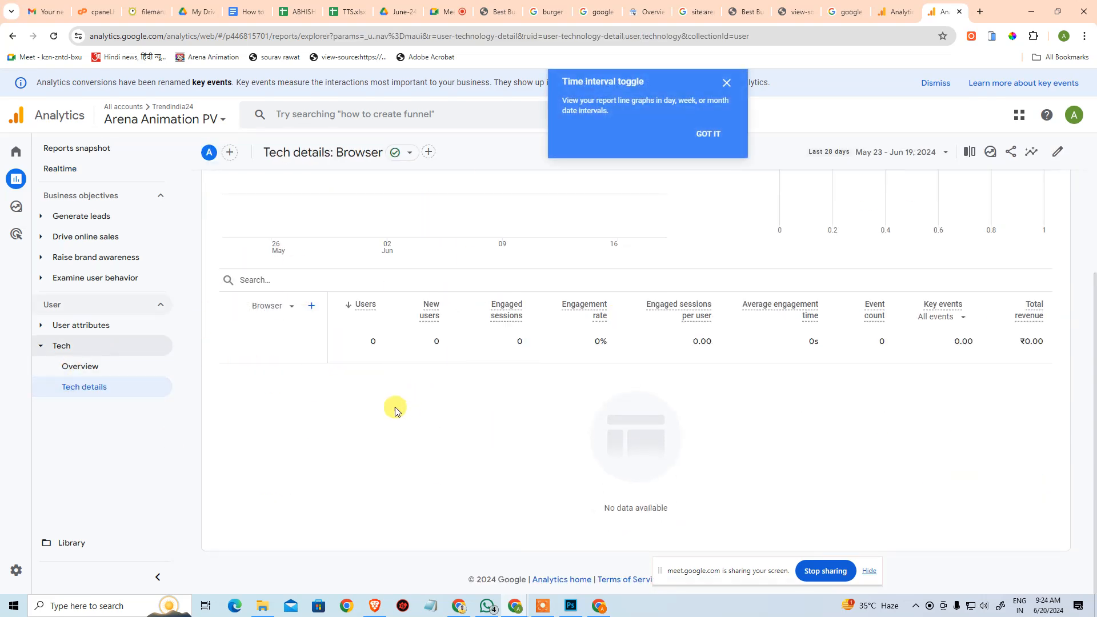
{"action": "scroll", "coordinate": [354, 389], "scroll_direction": "up", "scroll_amount": 4}
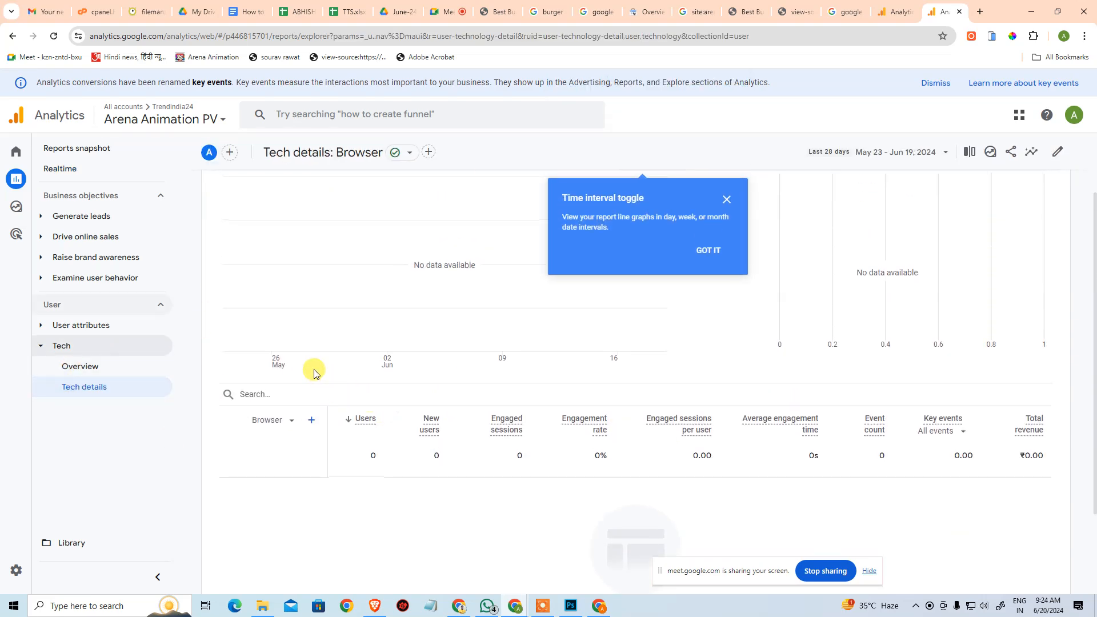
{"action": "left_click", "coordinate": [88, 376]}
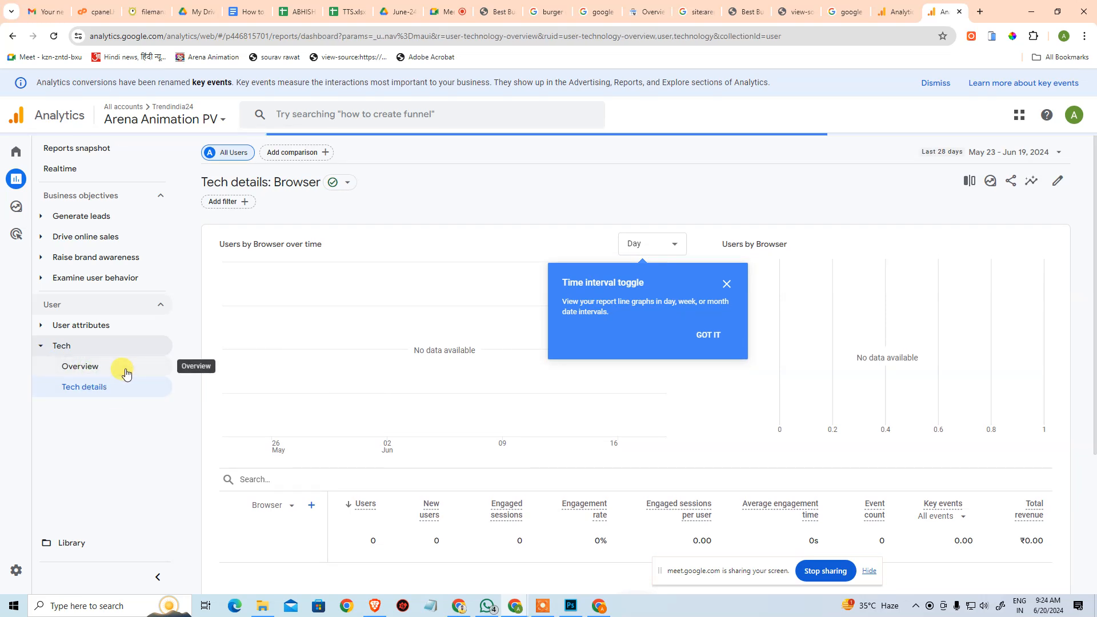
{"action": "scroll", "coordinate": [245, 363], "scroll_direction": "down", "scroll_amount": 4}
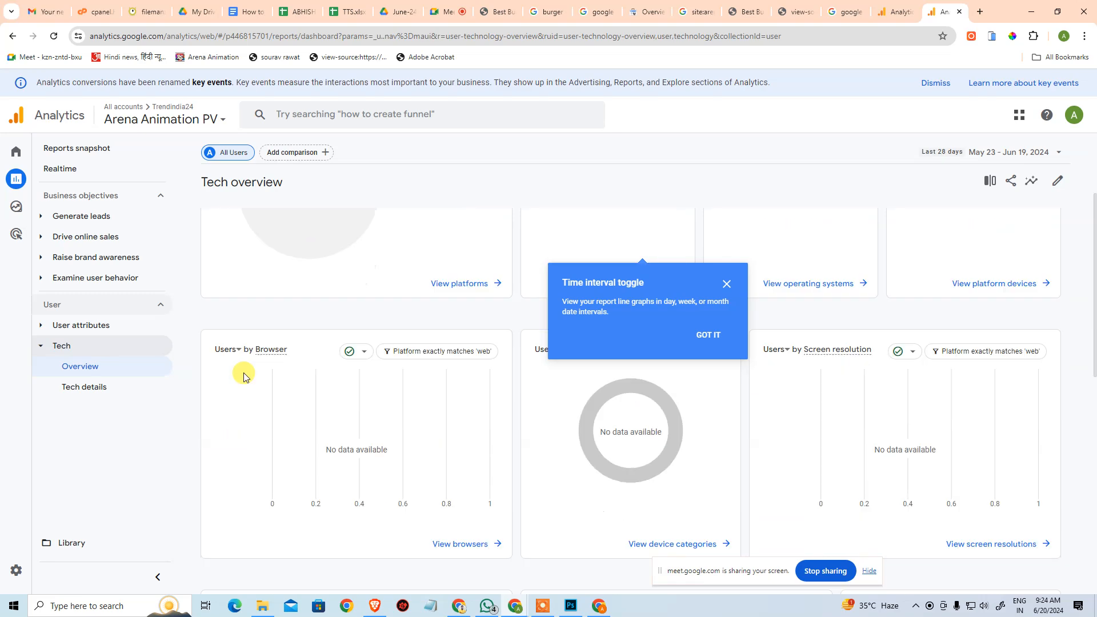
Open the Demographic details report under User attributes and look through its country data.
{"action": "left_click", "coordinate": [69, 343]}
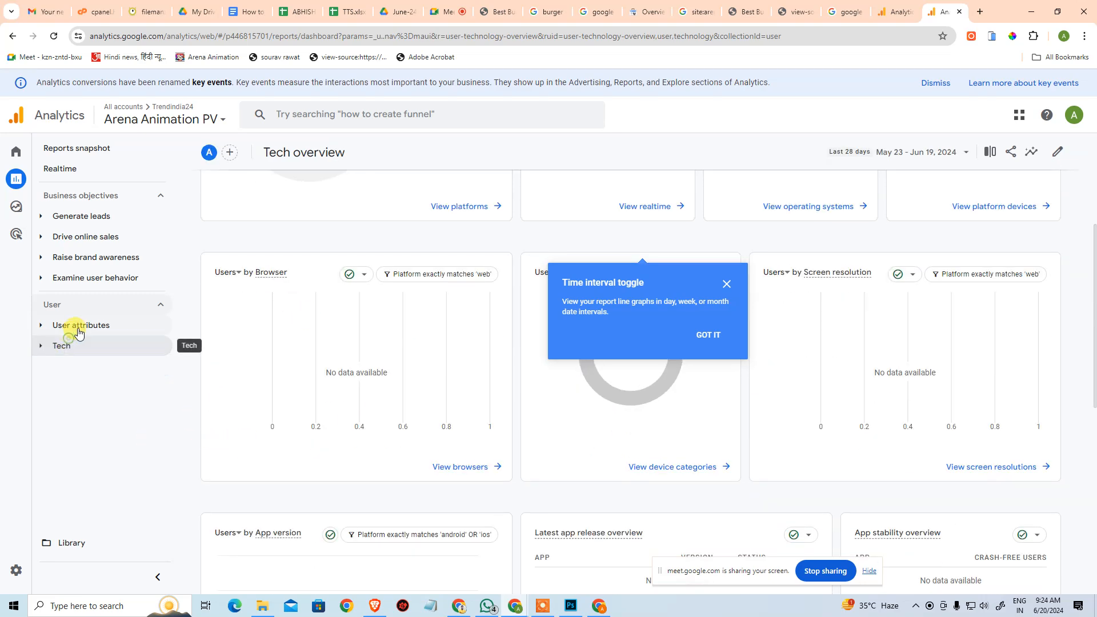
{"action": "left_click", "coordinate": [74, 324]}
{"action": "left_click", "coordinate": [95, 370]}
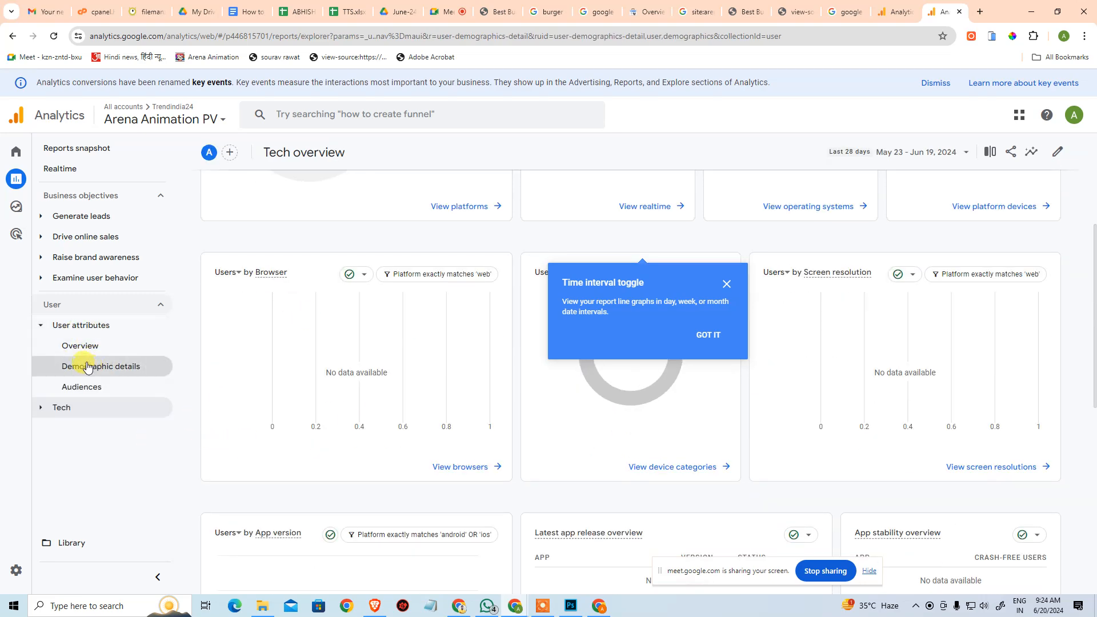
{"action": "scroll", "coordinate": [477, 455], "scroll_direction": "down", "scroll_amount": 4}
{"action": "scroll", "coordinate": [483, 461], "scroll_direction": "up", "scroll_amount": 4}
Open the User attributes overview, dismiss the time interval tip and review the country, city, gender, interests and age cards.
{"action": "left_click", "coordinate": [92, 345]}
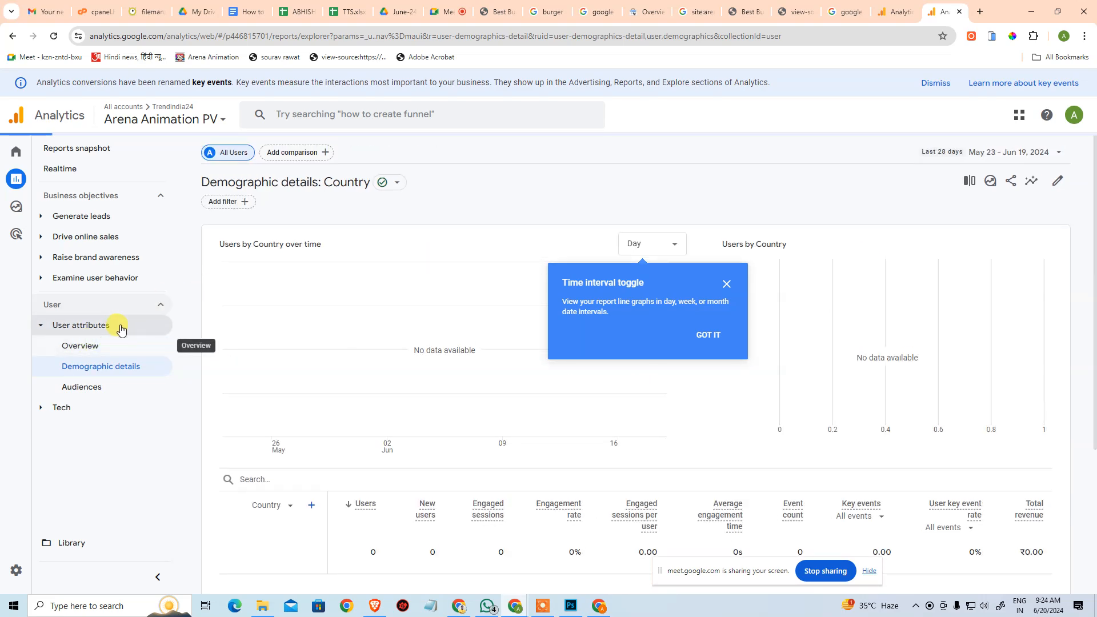
{"action": "left_click", "coordinate": [103, 332]}
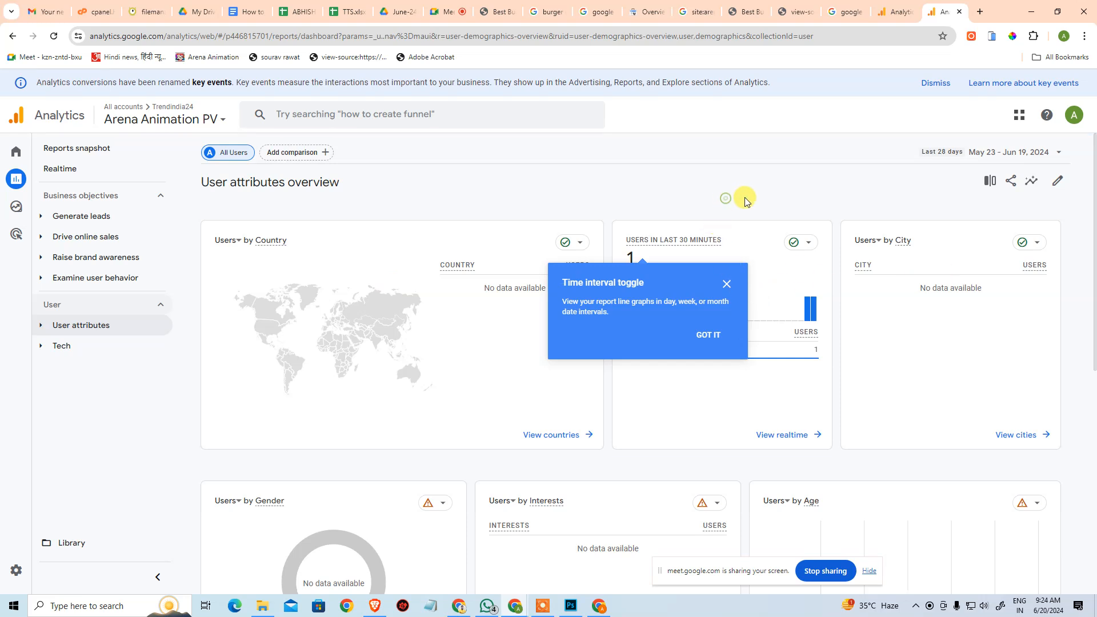
{"action": "left_click", "coordinate": [725, 288]}
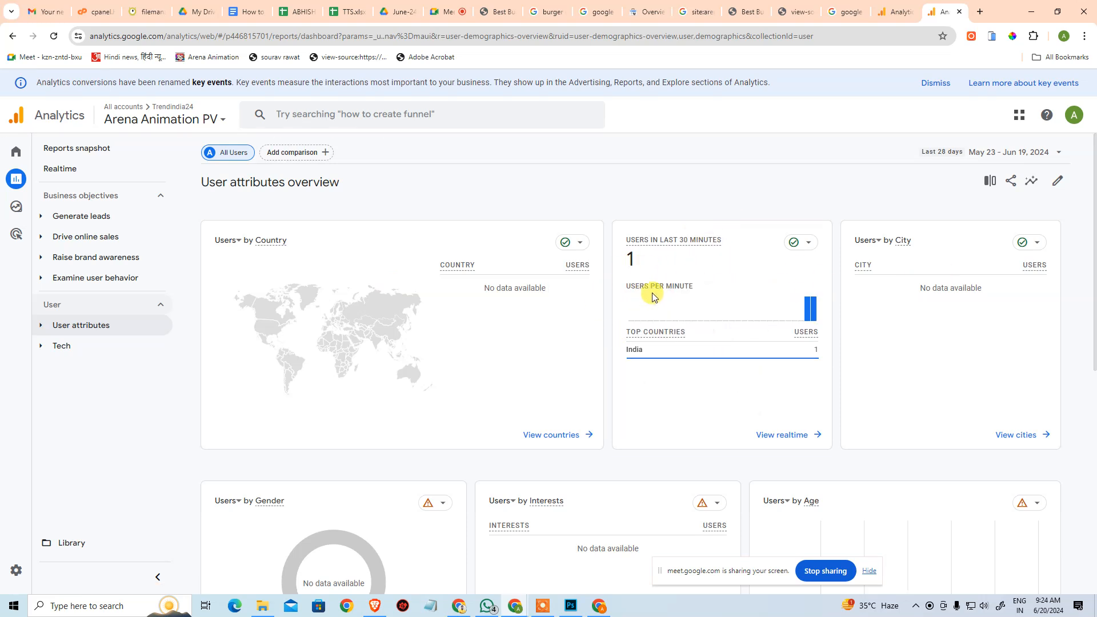
{"action": "scroll", "coordinate": [683, 290], "scroll_direction": "down", "scroll_amount": 2}
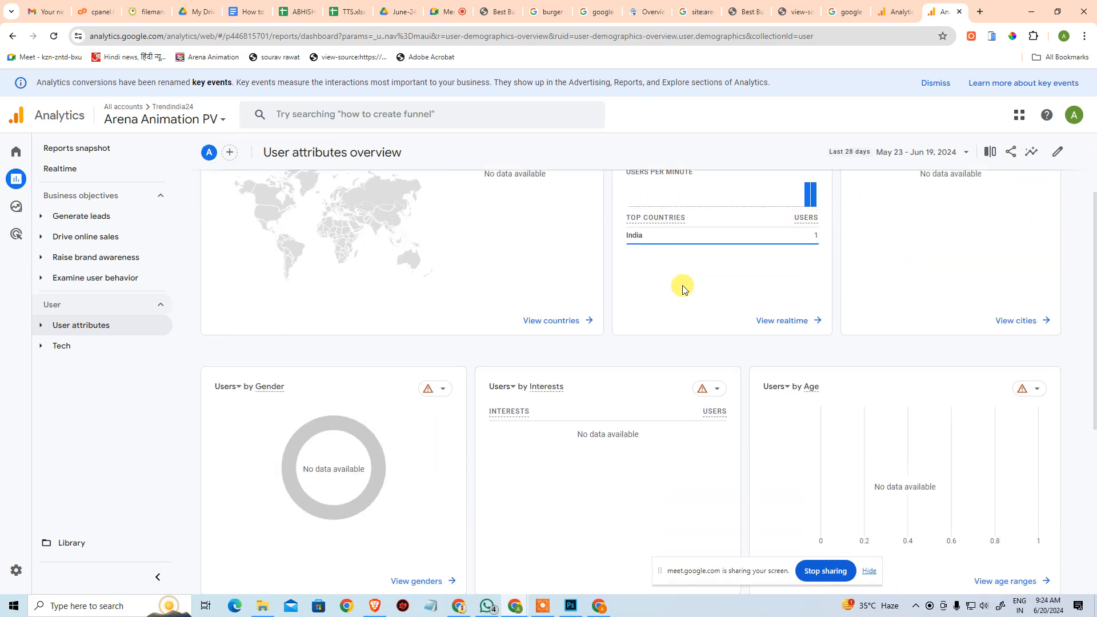
{"action": "scroll", "coordinate": [683, 289], "scroll_direction": "up", "scroll_amount": 2}
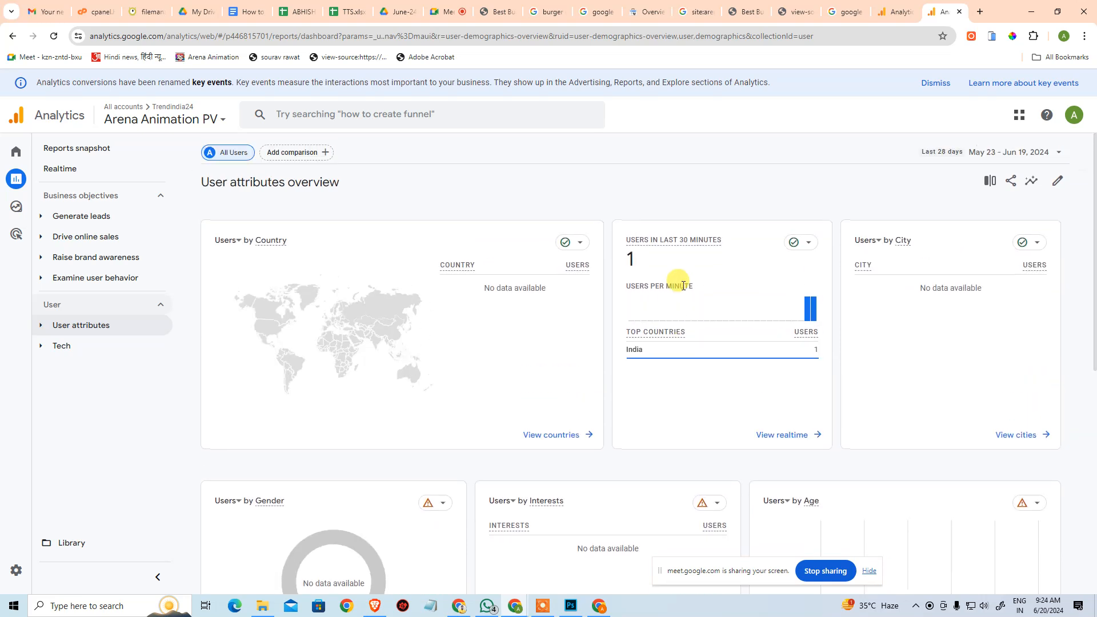
Return to the realtime overview and check the active users, map location, page views and events.
{"action": "left_click", "coordinate": [73, 167]}
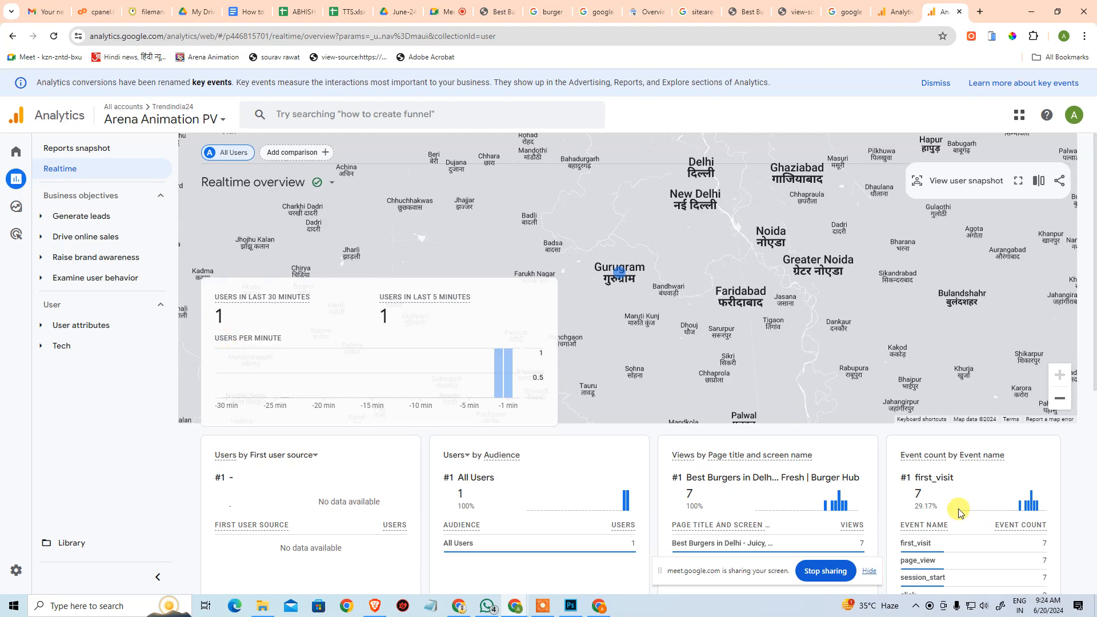
Examine the active user's location on the realtime map in the wider area around Gurugram and New Delhi.
{"action": "scroll", "coordinate": [827, 529], "scroll_direction": "down", "scroll_amount": 1}
{"action": "scroll", "coordinate": [826, 528], "scroll_direction": "down", "scroll_amount": 3}
{"action": "scroll", "coordinate": [522, 411], "scroll_direction": "up", "scroll_amount": 3}
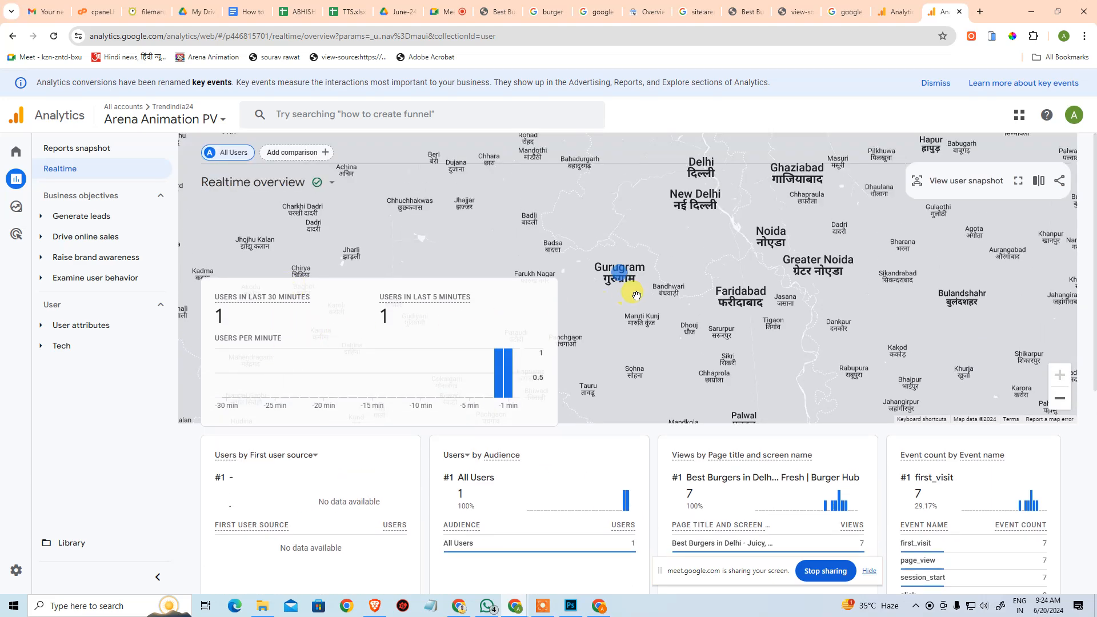
{"action": "mouse_move", "coordinate": [615, 277]}
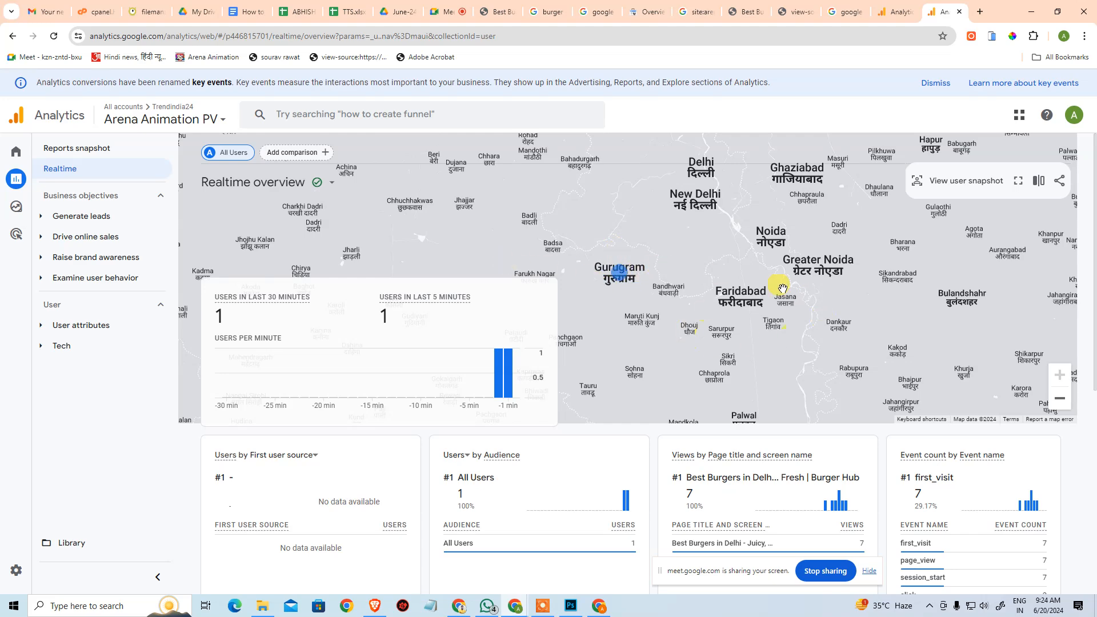
{"action": "left_click", "coordinate": [1058, 398]}
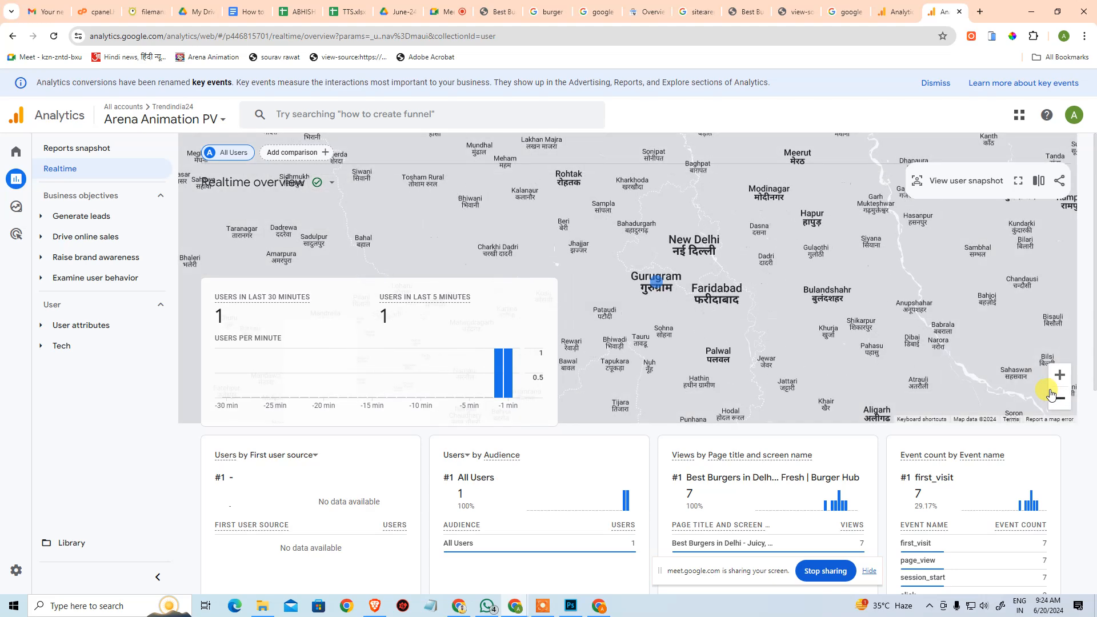
{"action": "left_click", "coordinate": [1060, 375]}
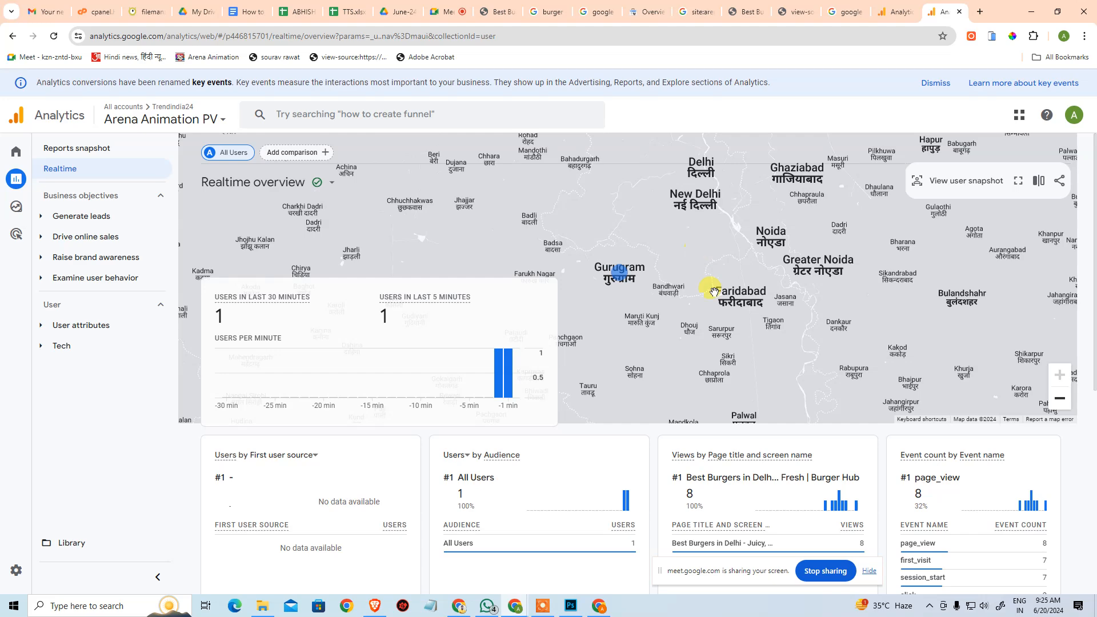
{"action": "left_click", "coordinate": [1061, 403]}
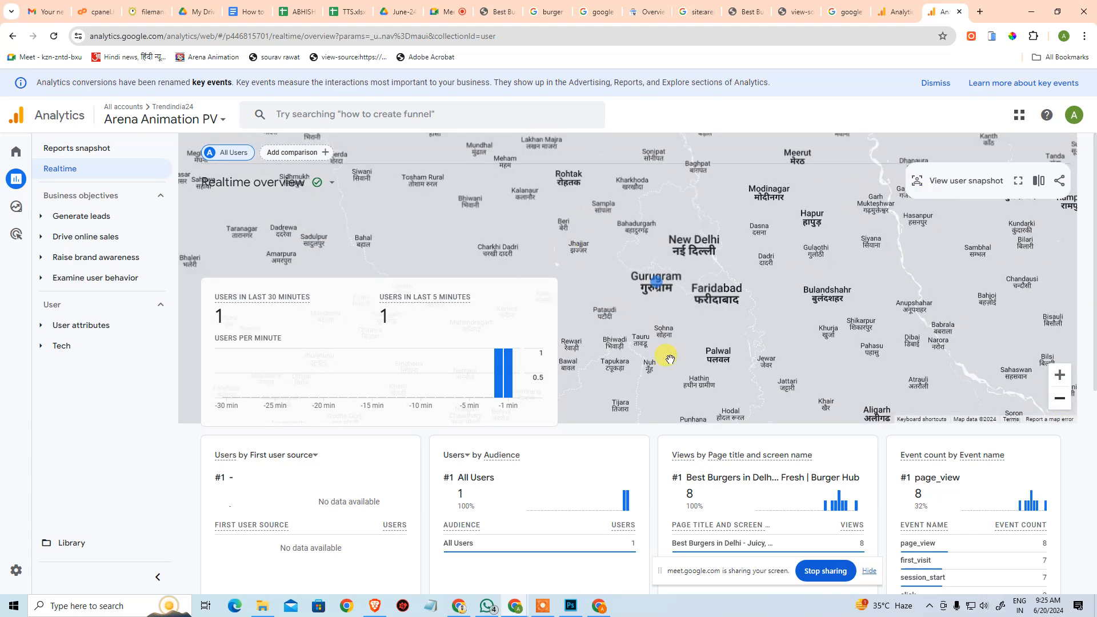
{"action": "mouse_move", "coordinate": [656, 282]}
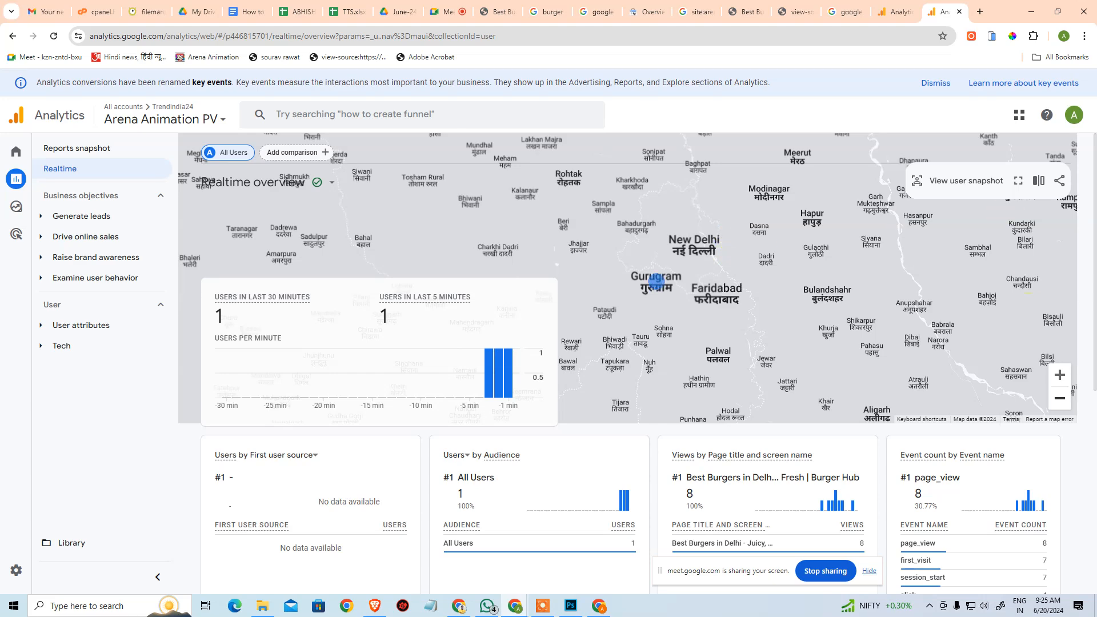
Review the realtime cards for audience, page title views and event counts by event name.
{"action": "scroll", "coordinate": [1000, 505], "scroll_direction": "down", "scroll_amount": 3}
{"action": "scroll", "coordinate": [946, 474], "scroll_direction": "up", "scroll_amount": 3}
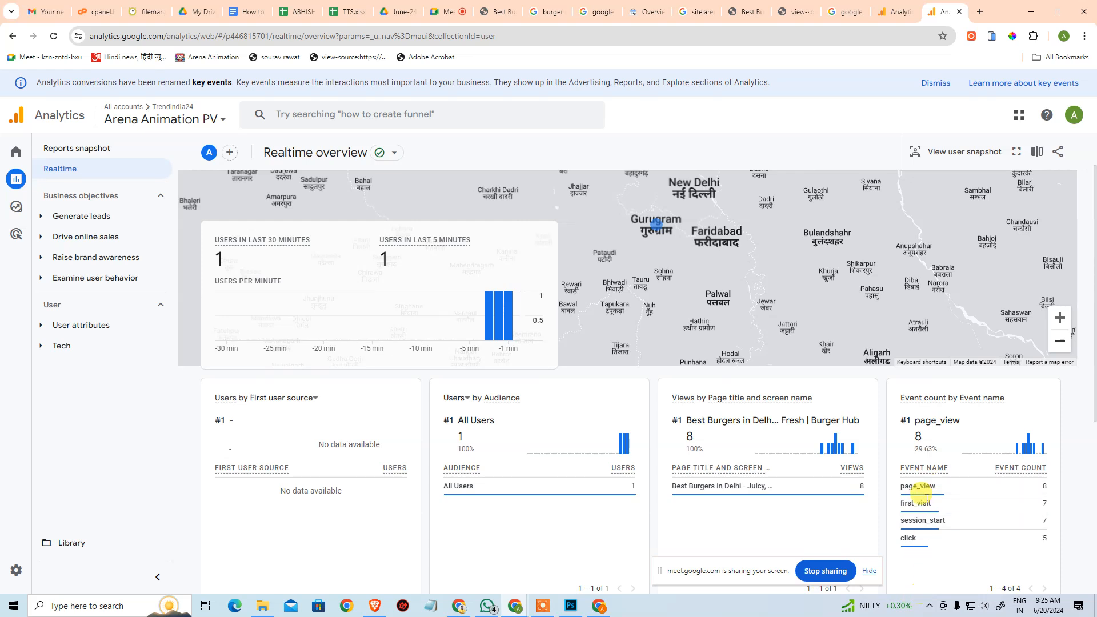
{"action": "scroll", "coordinate": [950, 534], "scroll_direction": "down", "scroll_amount": 1}
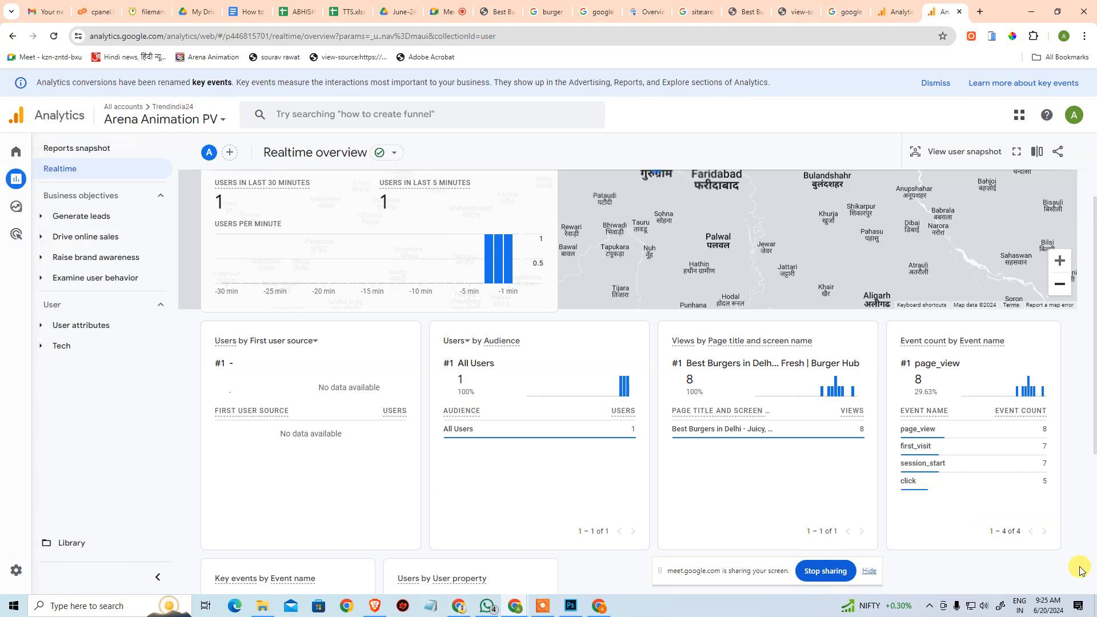
{"action": "scroll", "coordinate": [925, 479], "scroll_direction": "down", "scroll_amount": 4}
{"action": "scroll", "coordinate": [562, 372], "scroll_direction": "up", "scroll_amount": 5}
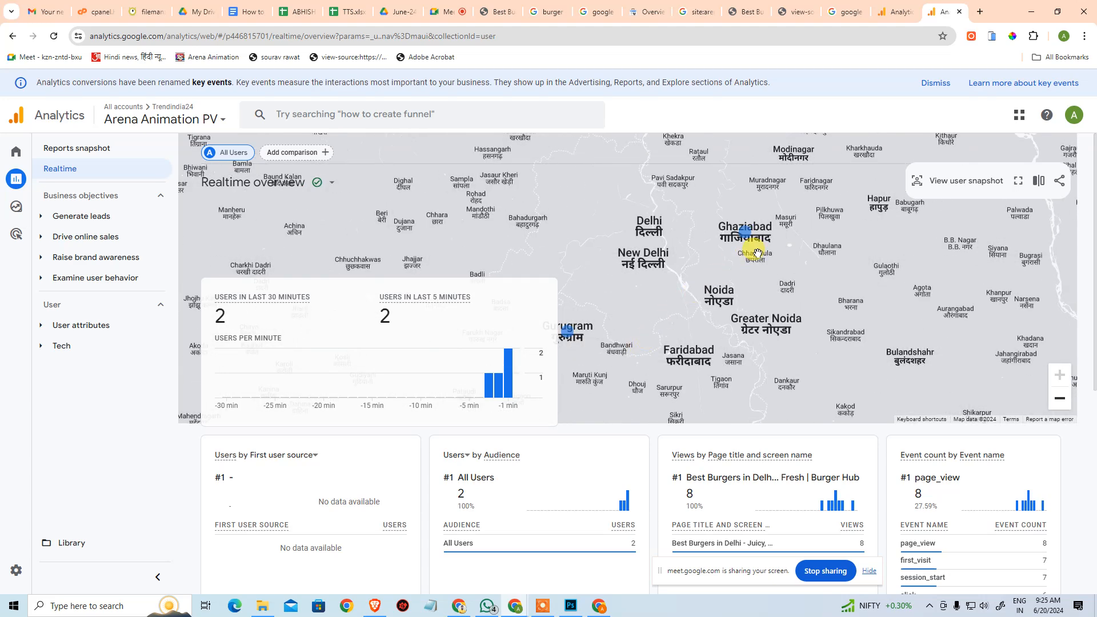
Compare the active user locations around Ghaziabad and Gurugram on the realtime map, and recheck the event count card.
{"action": "mouse_move", "coordinate": [749, 239]}
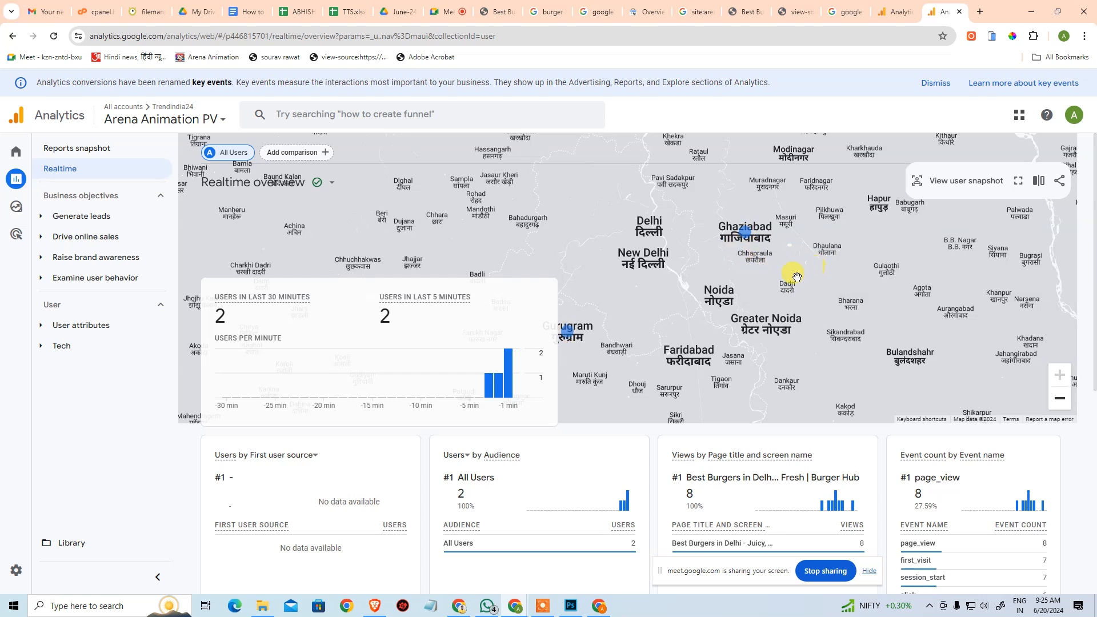
{"action": "left_click", "coordinate": [1060, 399]}
{"action": "left_click", "coordinate": [1058, 376]}
{"action": "left_click_drag", "start_coordinate": [691, 273], "coordinate": [795, 284]}
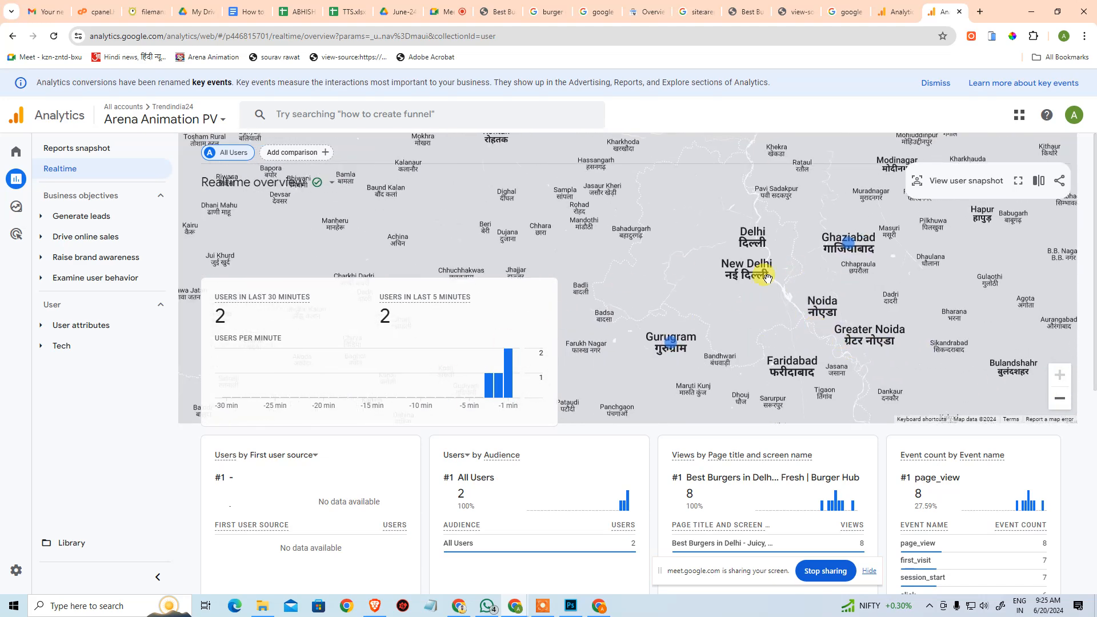
{"action": "left_click_drag", "start_coordinate": [675, 263], "coordinate": [629, 282]}
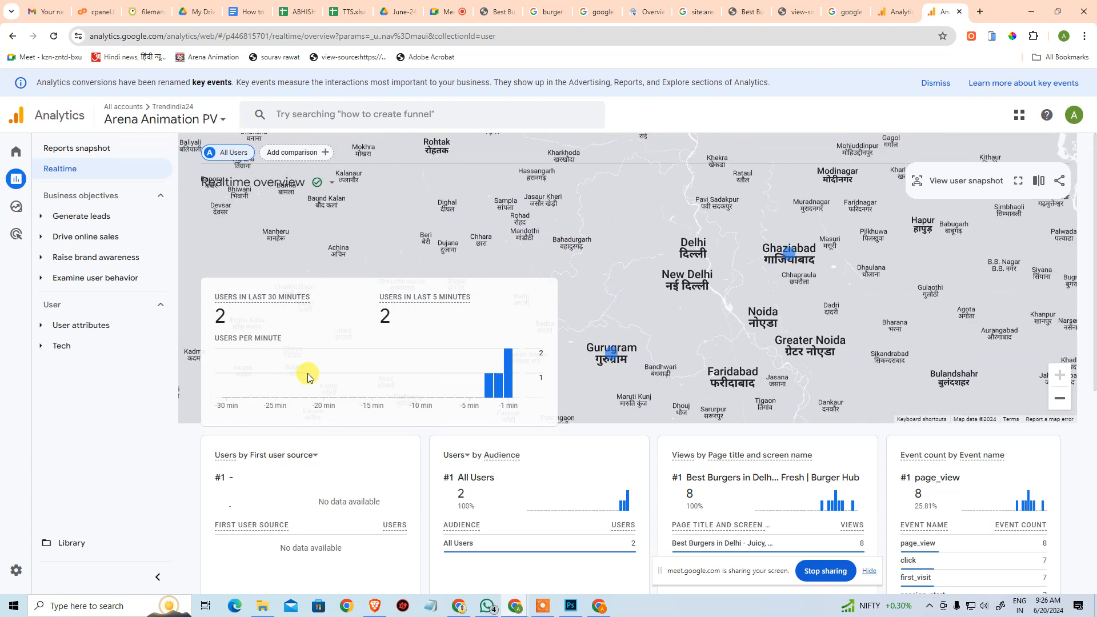
{"action": "scroll", "coordinate": [380, 265], "scroll_direction": "down", "scroll_amount": 3}
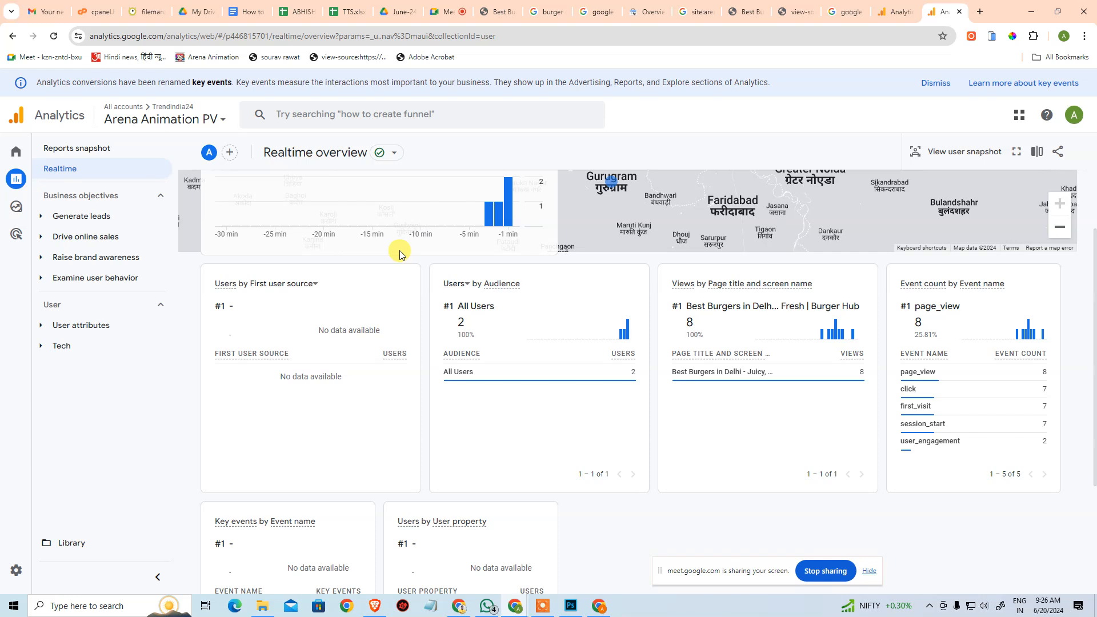